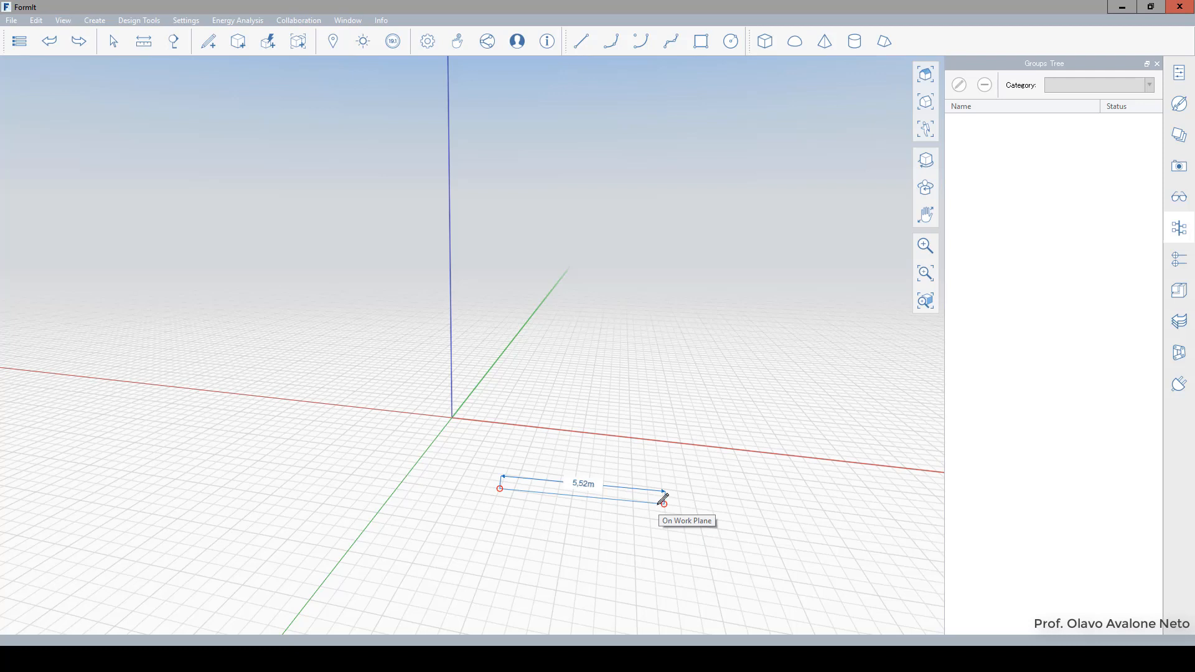
Cancel the unfinished line and turn on large toolbar buttons in the application settings
{"action": "key", "text": "Escape"}
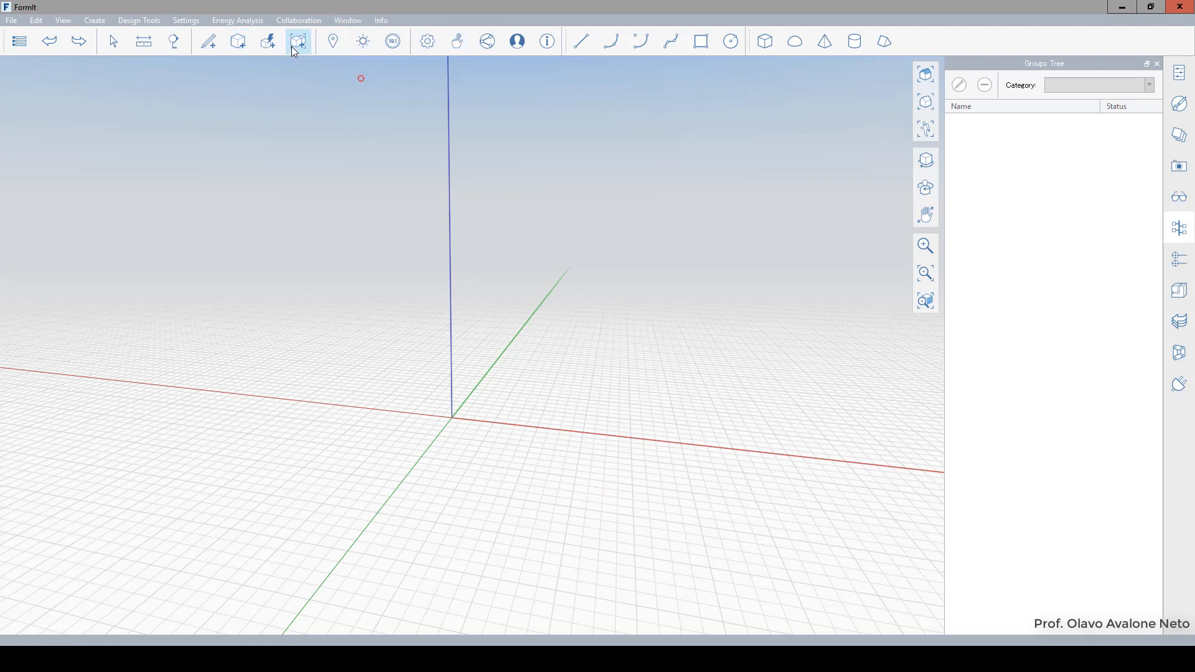
{"action": "left_click", "coordinate": [427, 41]}
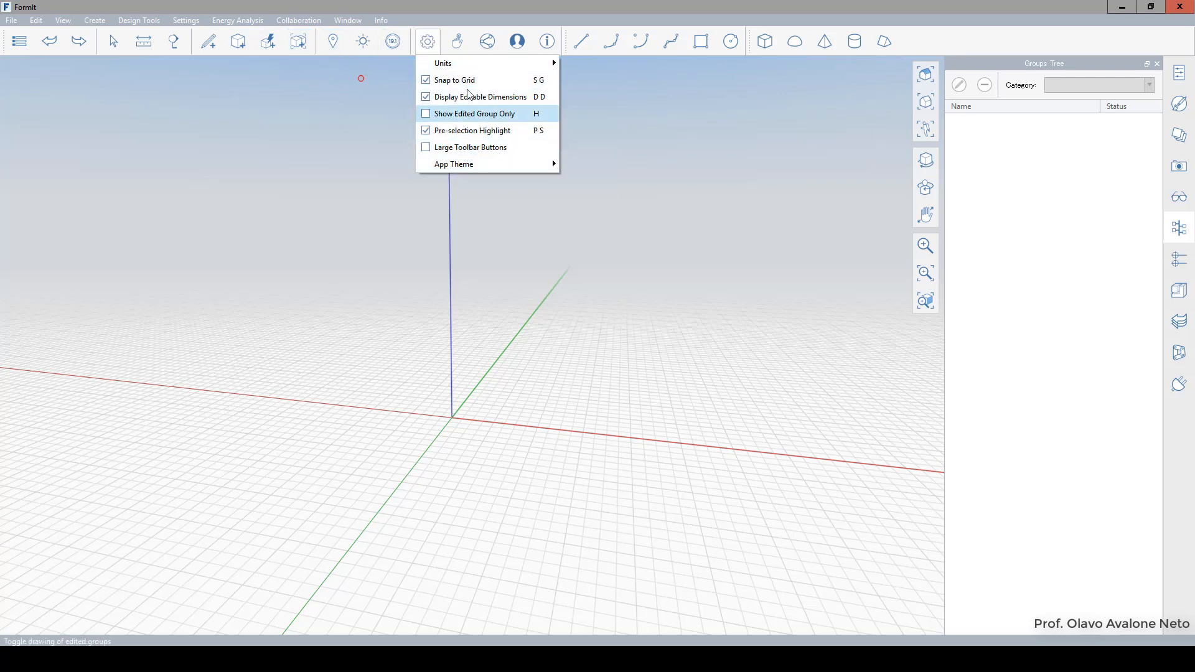
{"action": "left_click", "coordinate": [455, 155]}
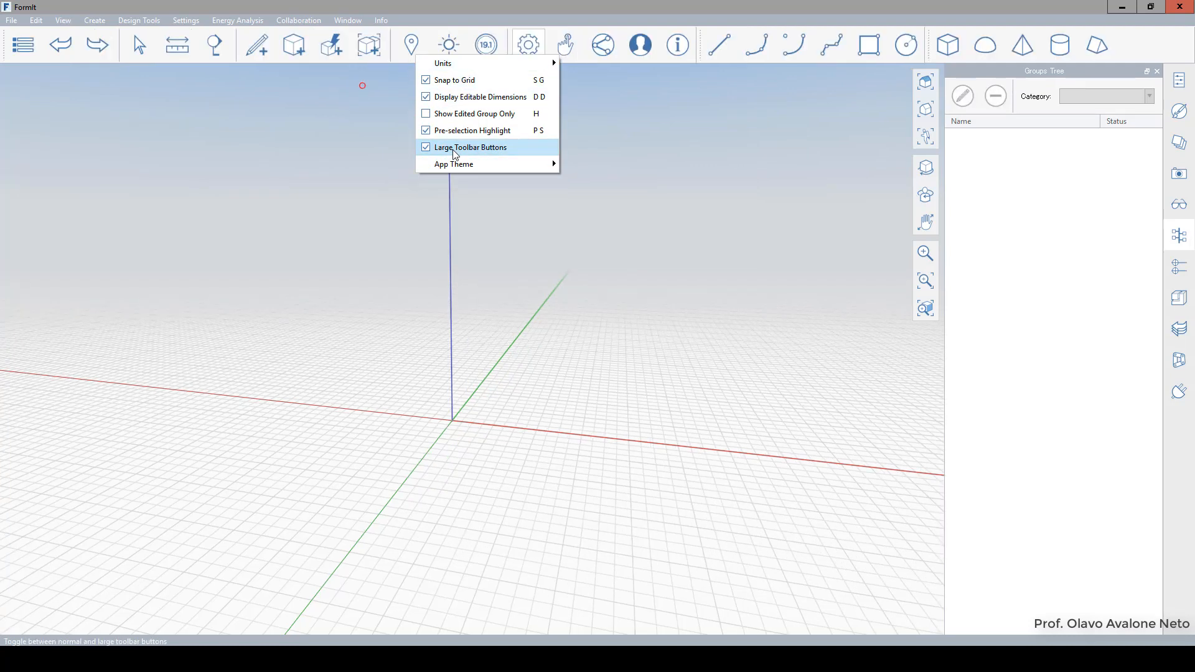
{"action": "mouse_move", "coordinate": [437, 171]}
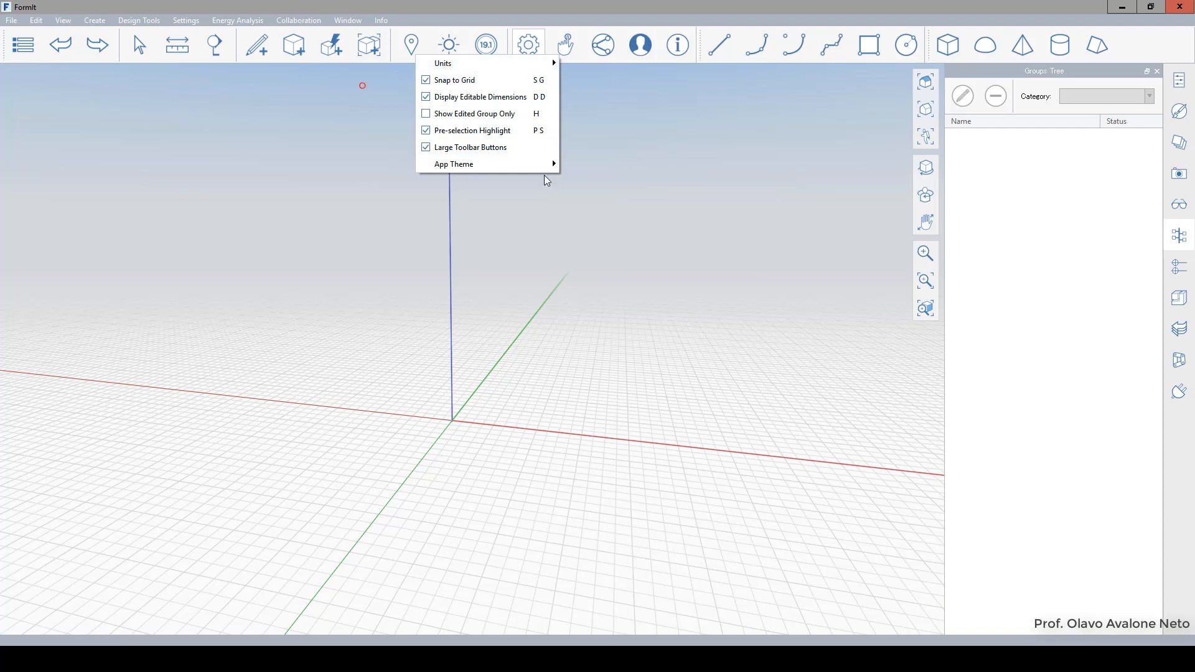
{"action": "left_click", "coordinate": [442, 21]}
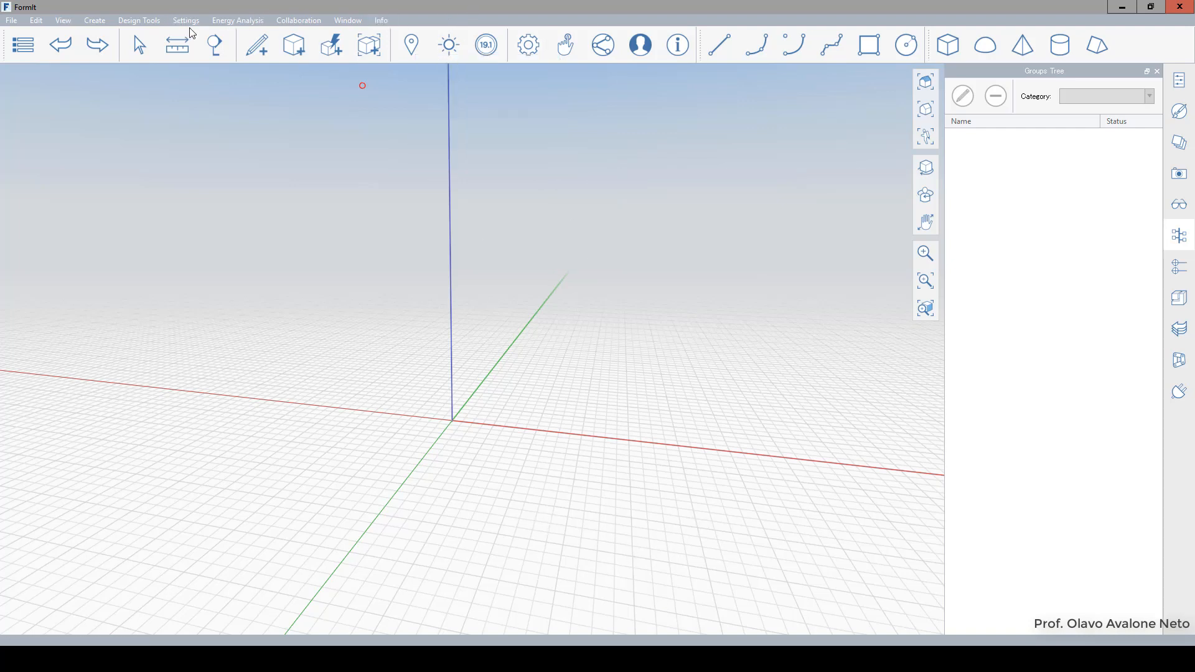
{"action": "left_click", "coordinate": [238, 20]}
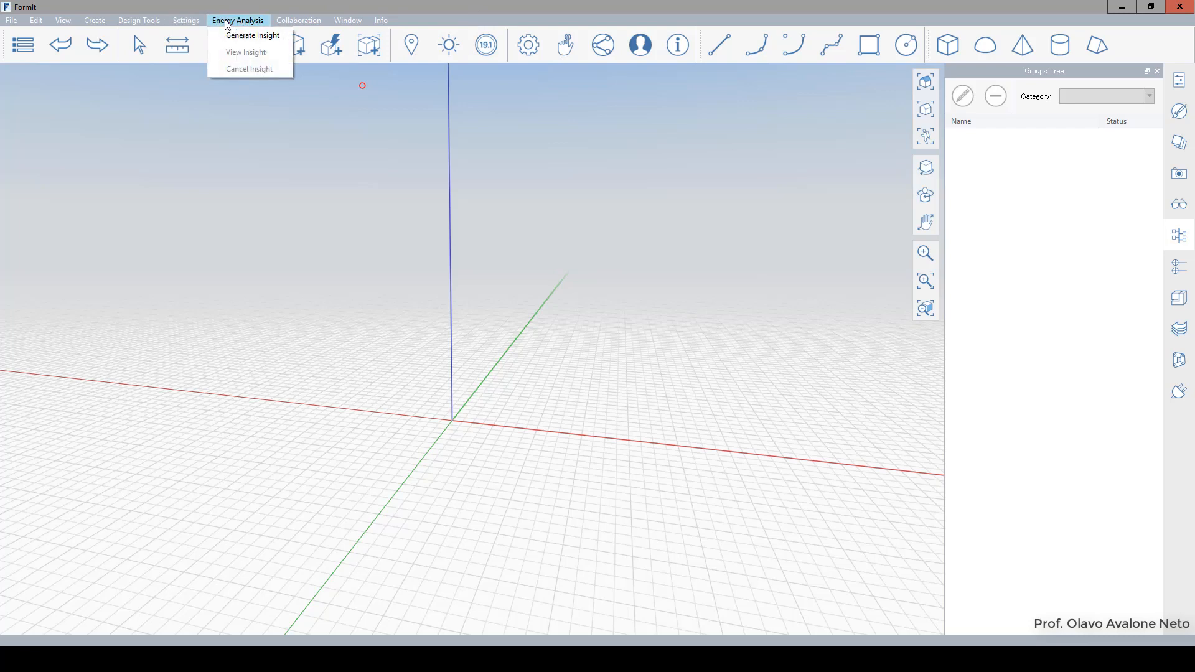
{"action": "left_click", "coordinate": [376, 5]}
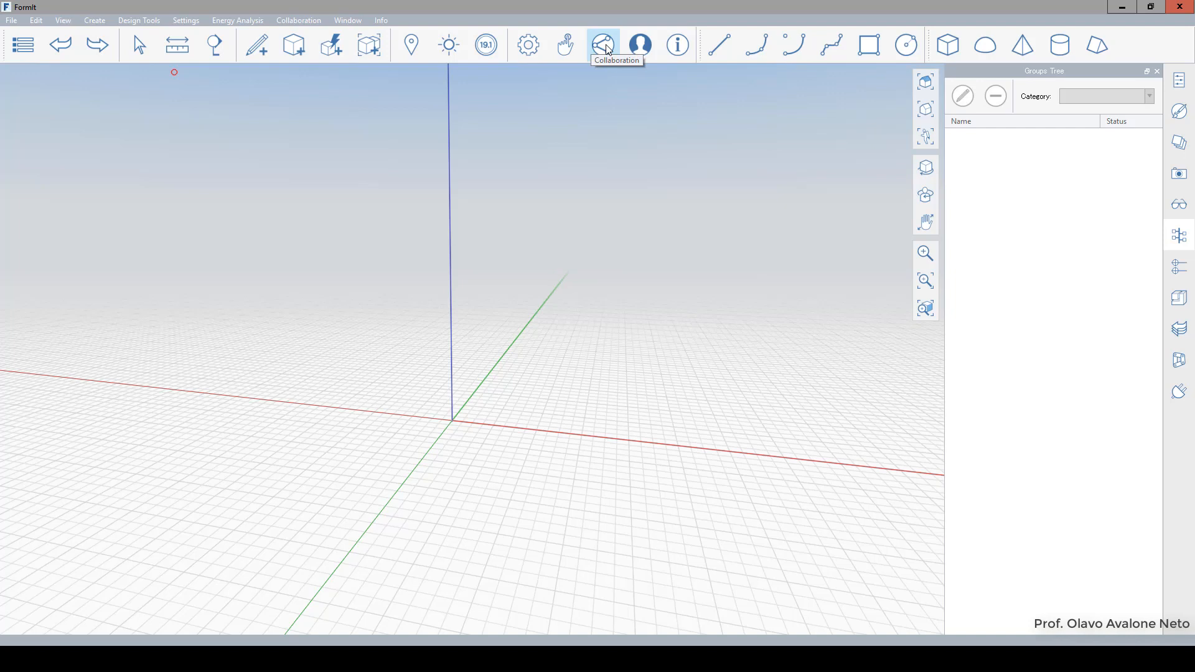
{"action": "left_click", "coordinate": [641, 56]}
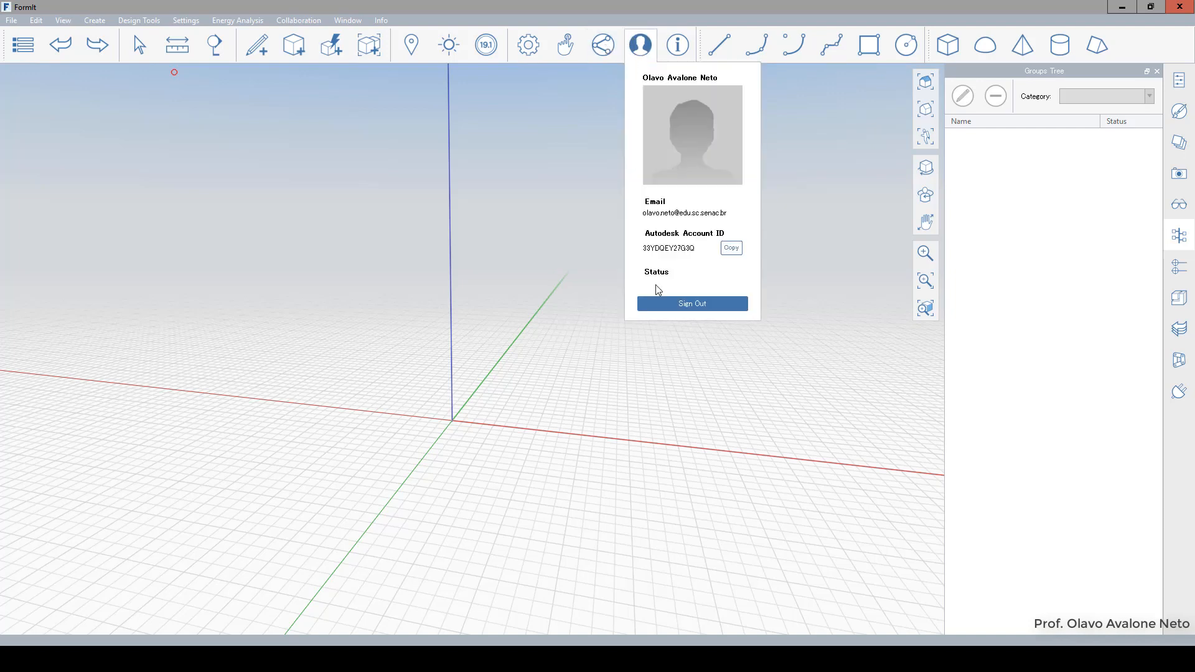
{"action": "left_click", "coordinate": [742, 3]}
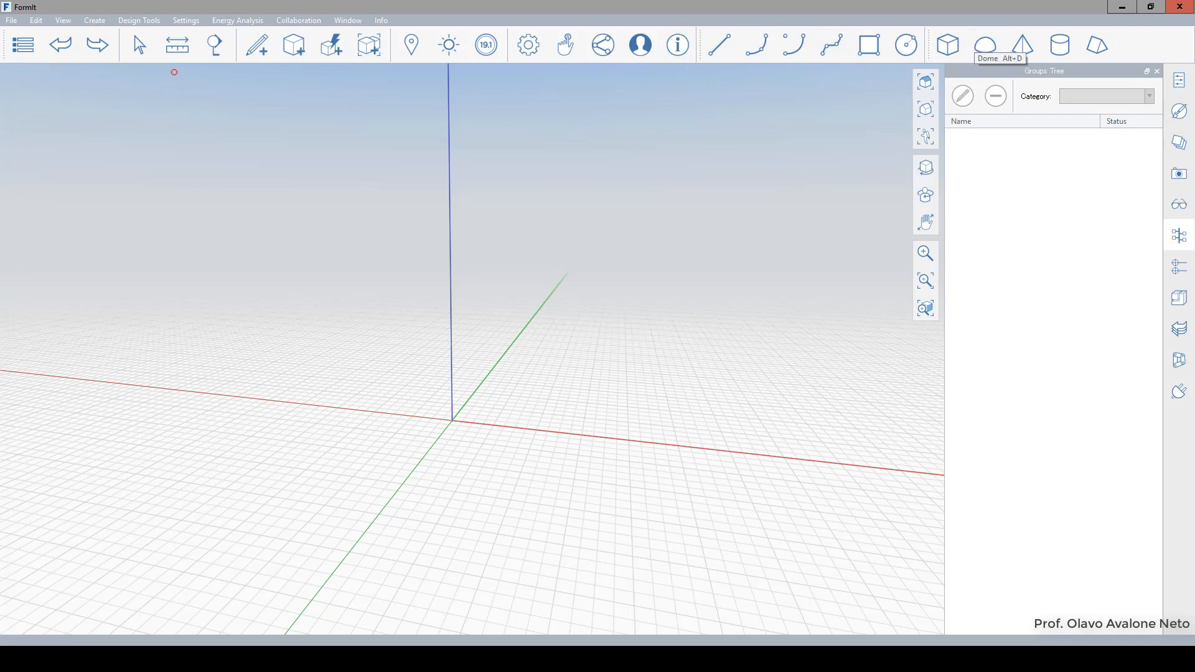
Show the File toolbar as a floating bar, then hide it again
{"action": "left_click", "coordinate": [346, 21]}
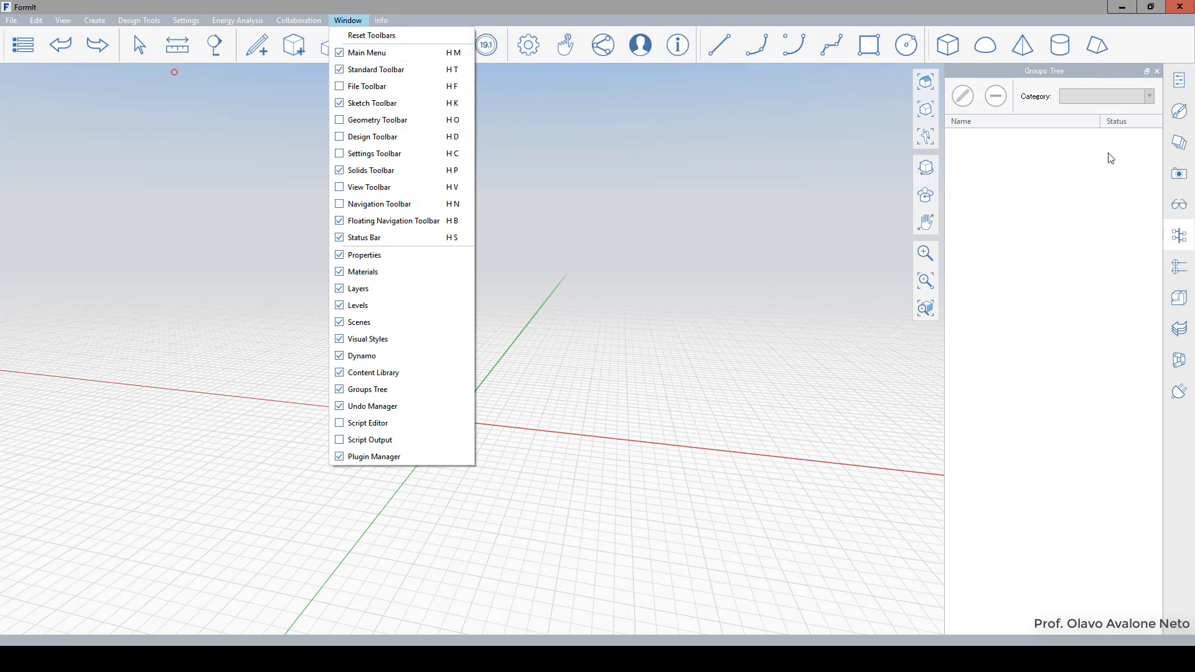
{"action": "left_click", "coordinate": [355, 89]}
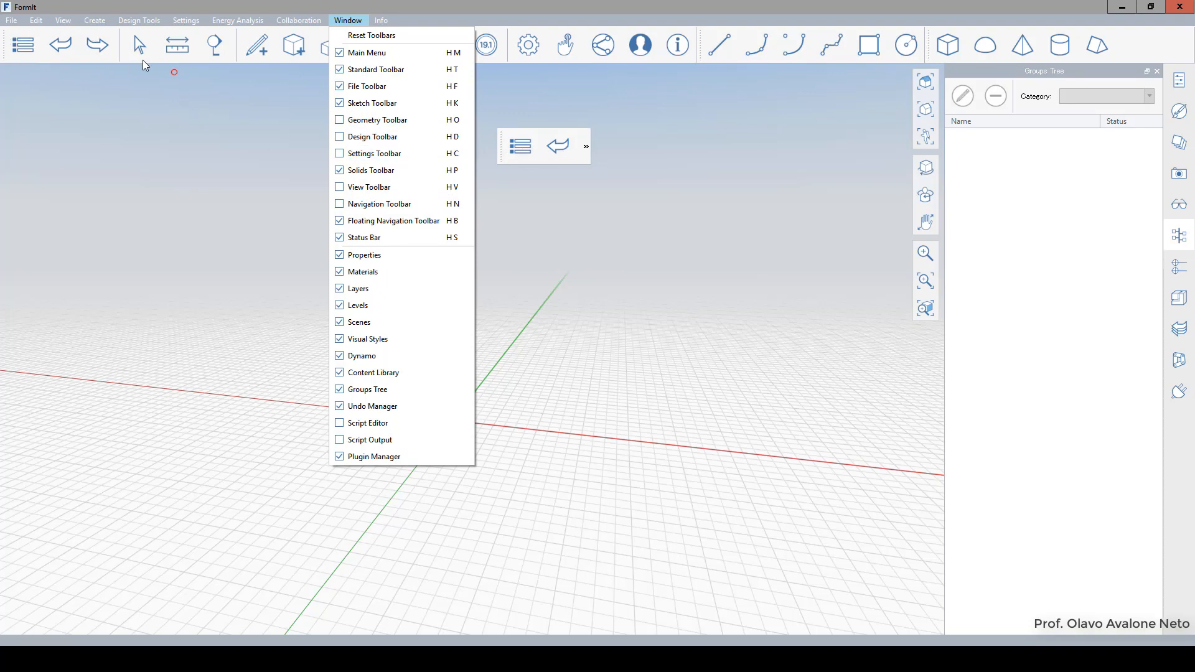
{"action": "mouse_move", "coordinate": [139, 21]}
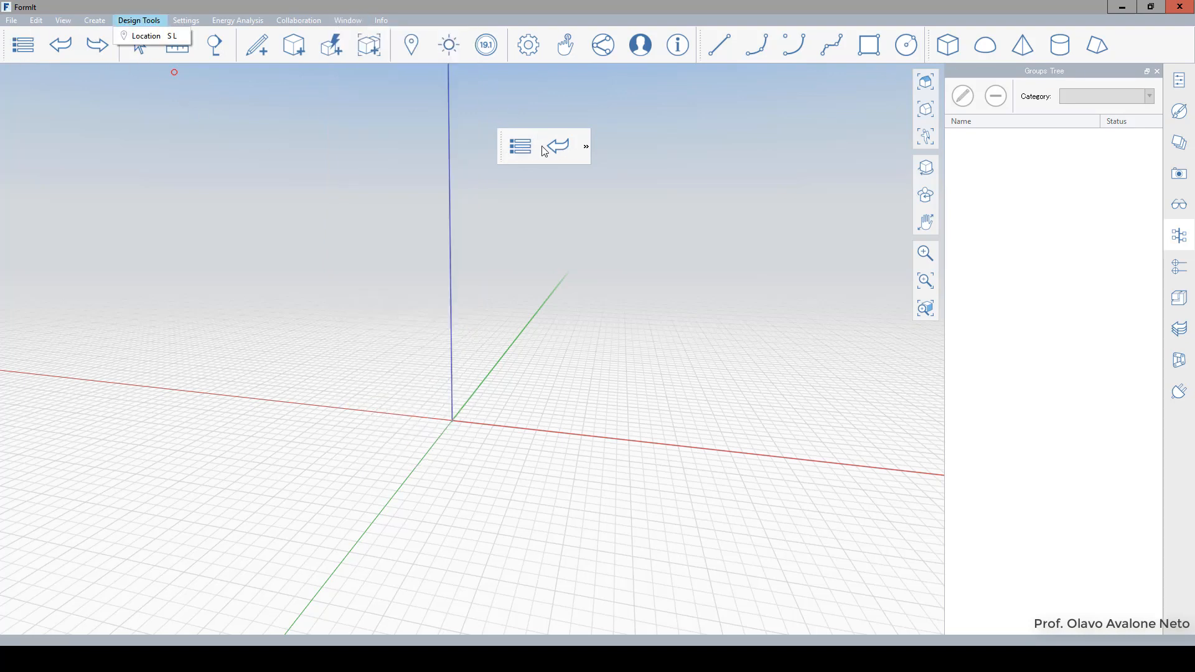
{"action": "mouse_move", "coordinate": [347, 26]}
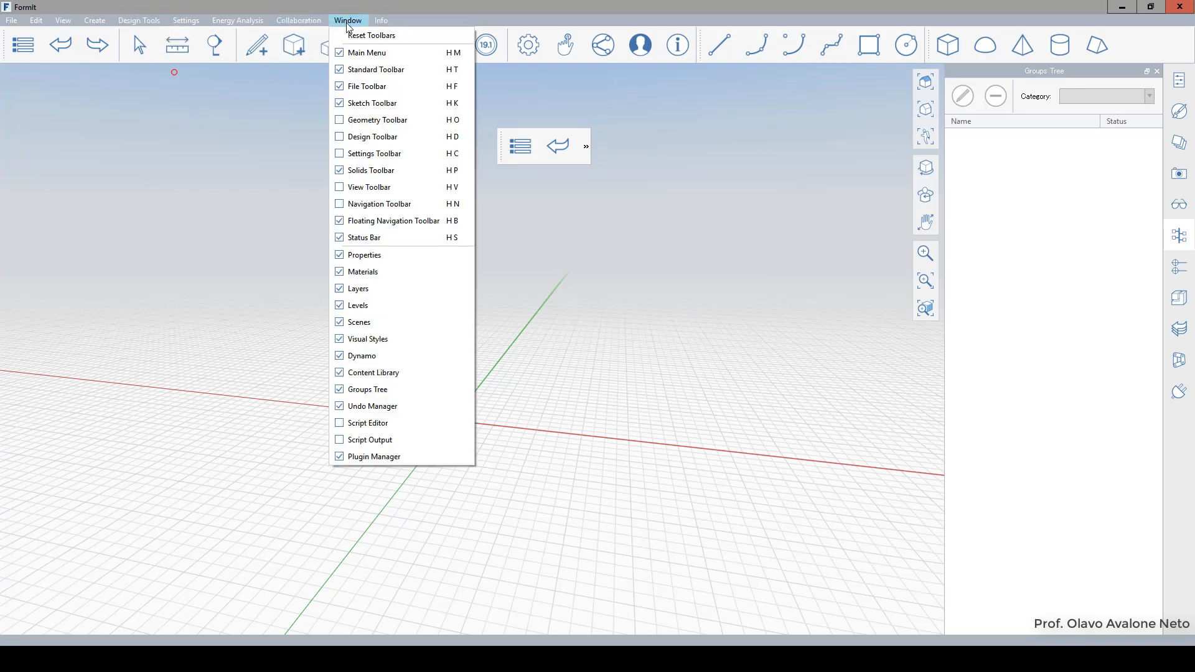
{"action": "left_click", "coordinate": [341, 85]}
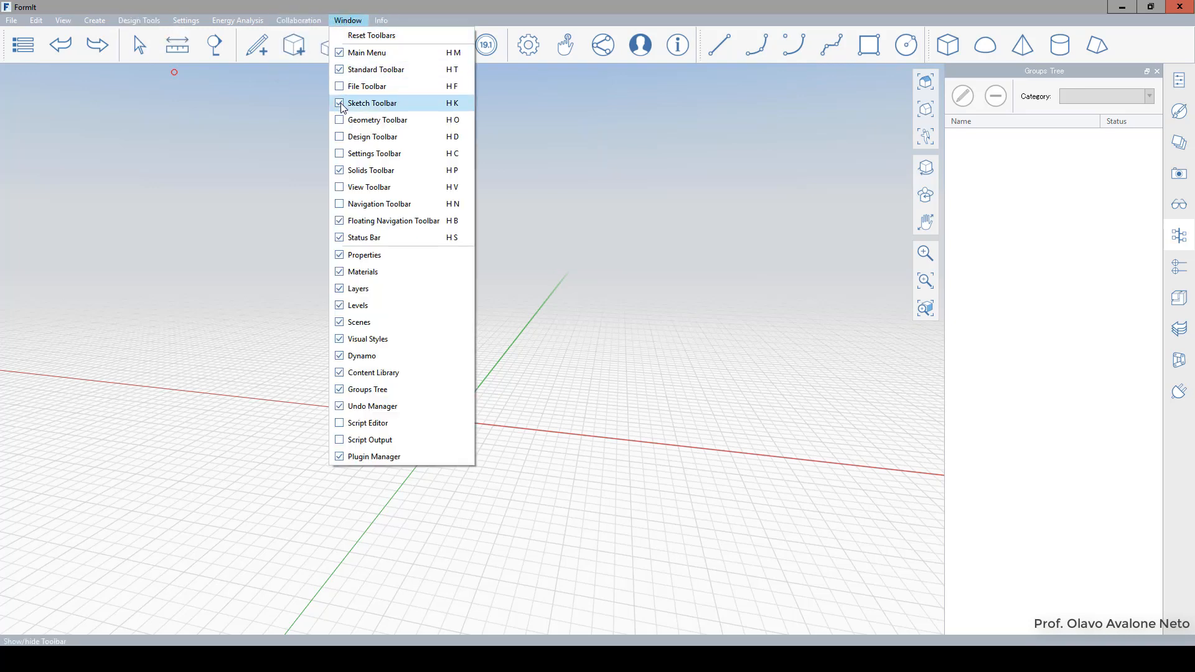
Show the Geometry toolbar over the canvas, then hide it again
{"action": "left_click", "coordinate": [262, 58]}
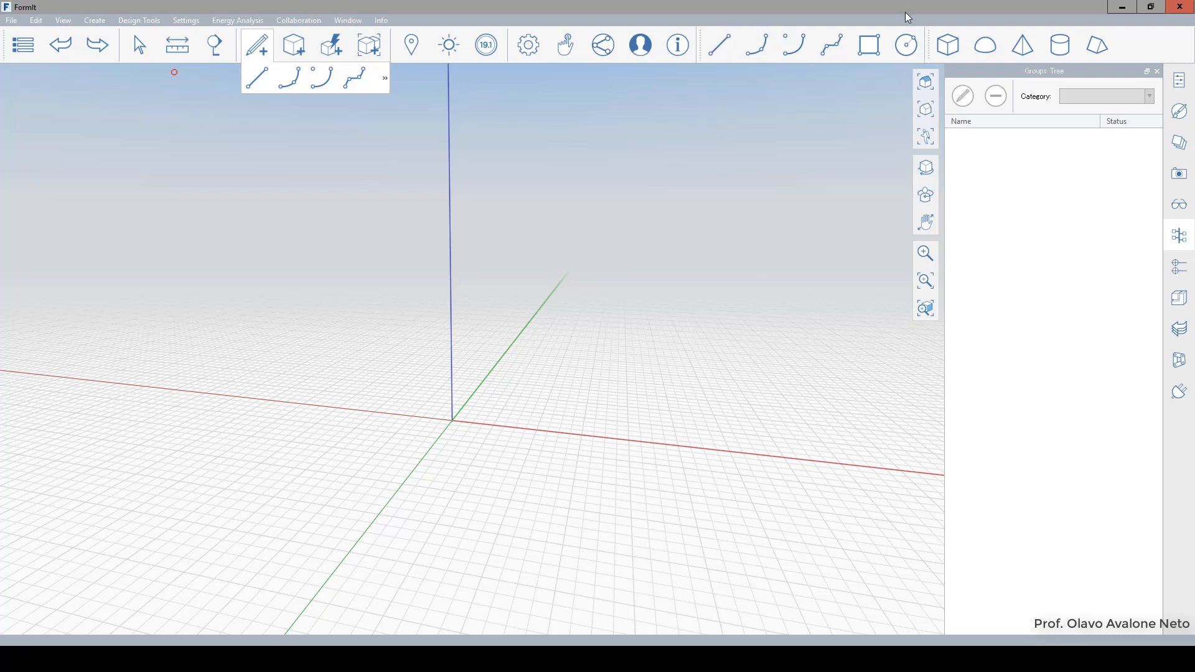
{"action": "left_click", "coordinate": [350, 23]}
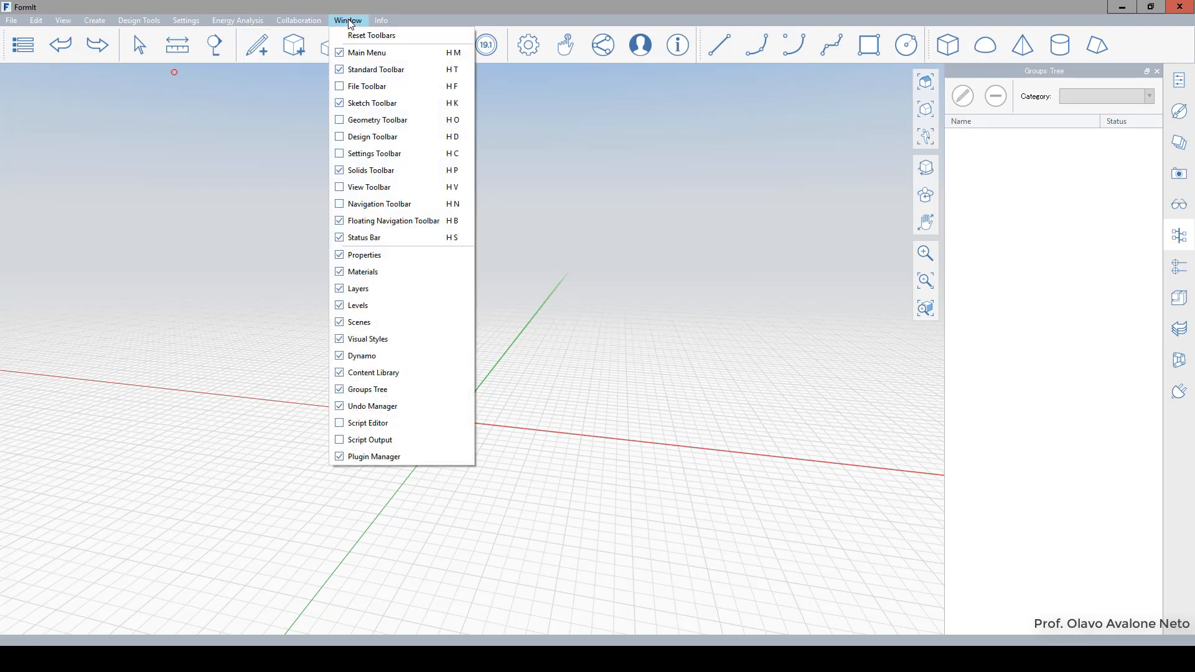
{"action": "left_click", "coordinate": [343, 123]}
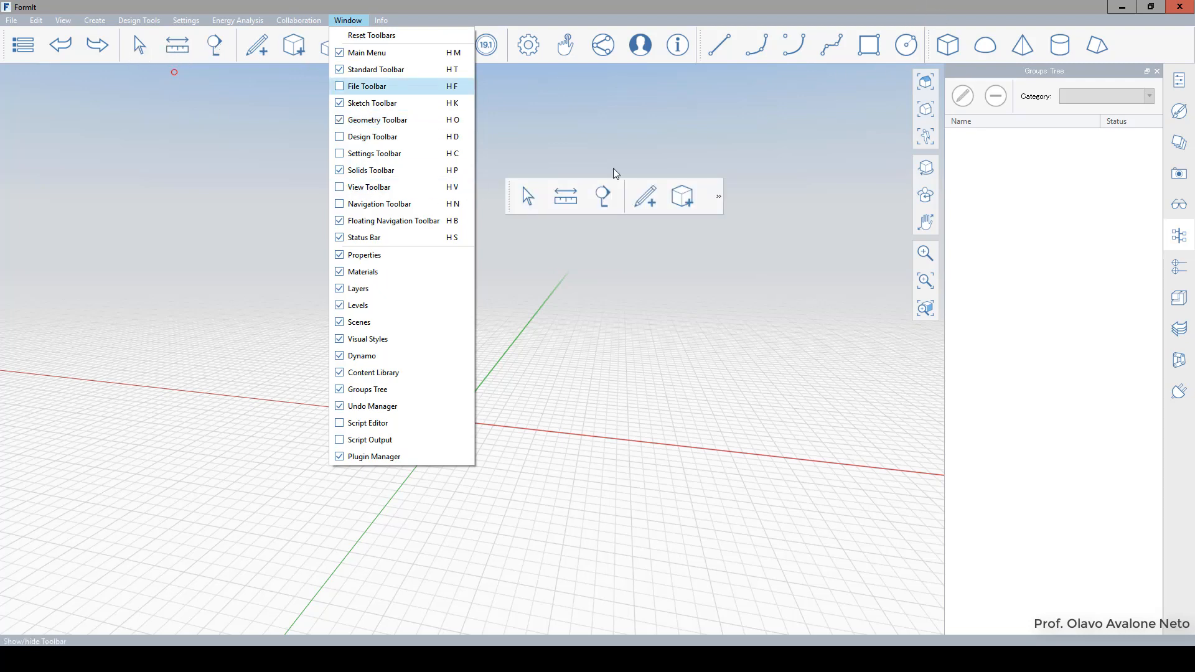
{"action": "left_click", "coordinate": [717, 196]}
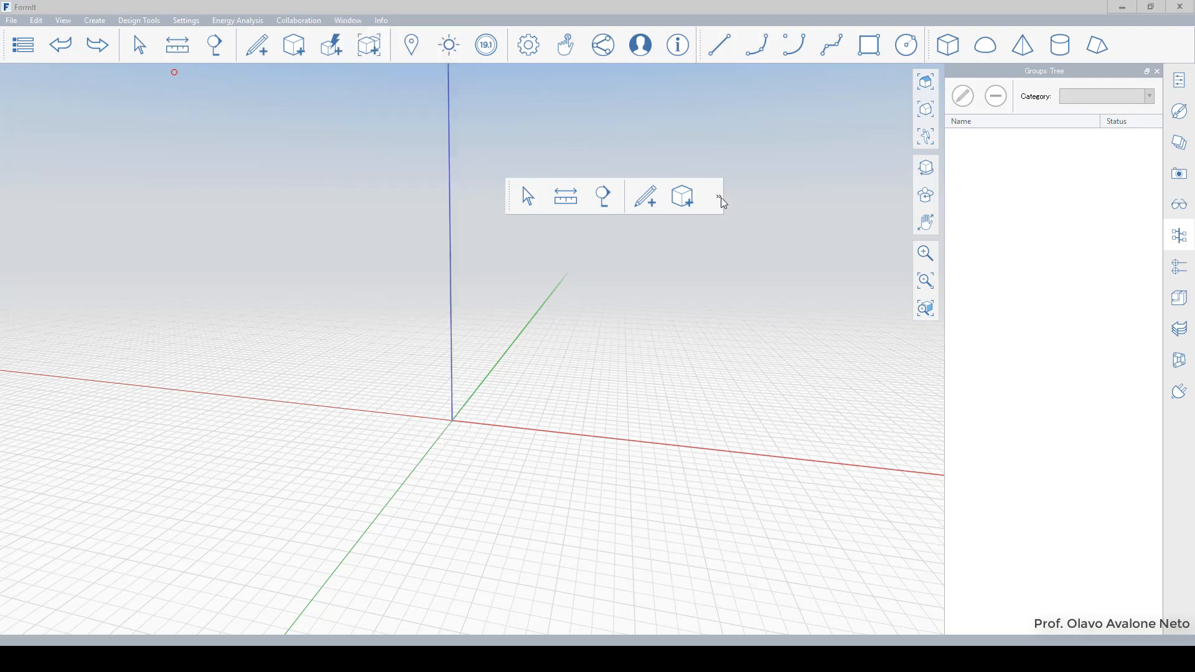
{"action": "left_click", "coordinate": [348, 21]}
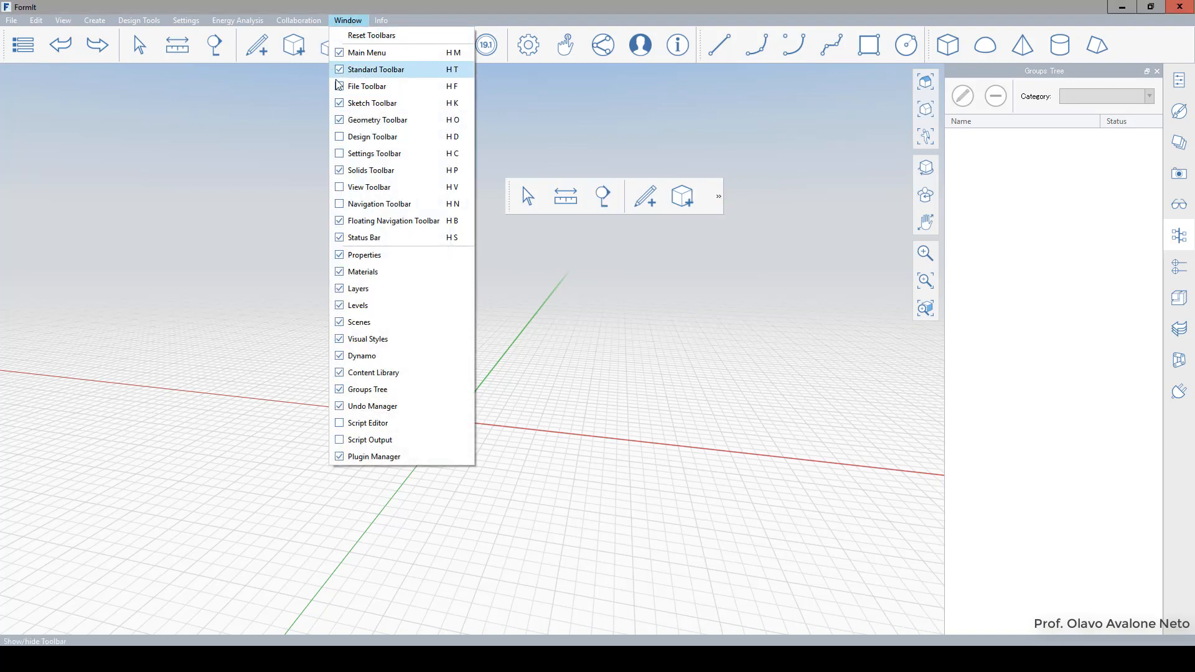
{"action": "left_click", "coordinate": [361, 120]}
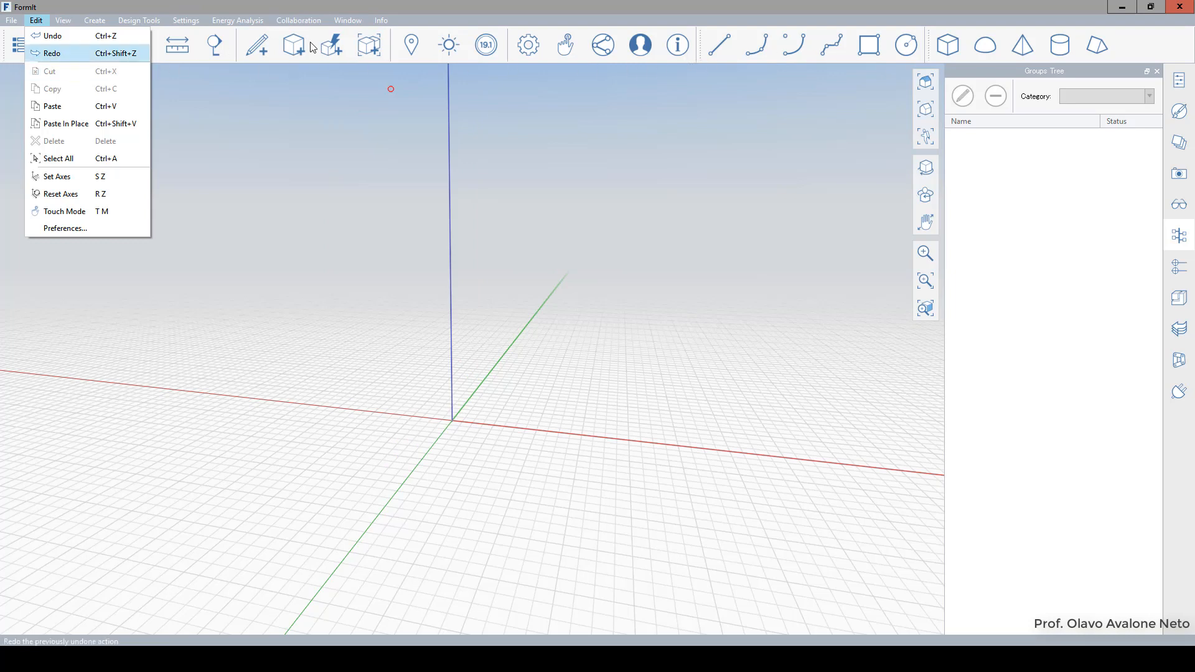
{"action": "mouse_move", "coordinate": [347, 21]}
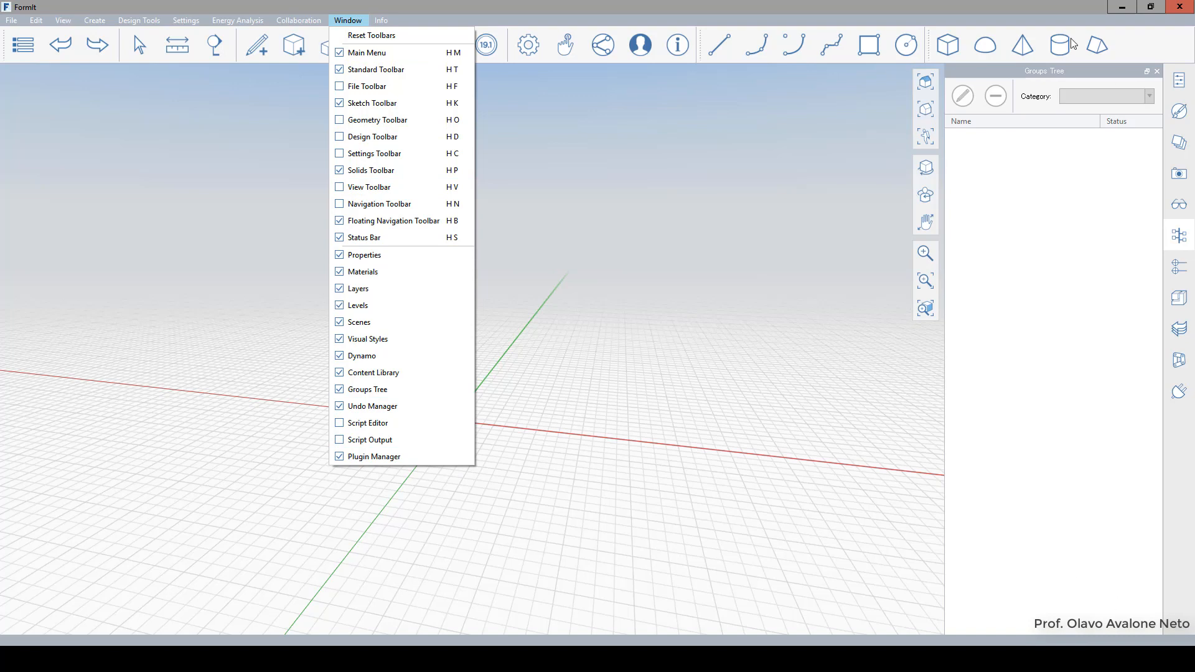
{"action": "left_click", "coordinate": [708, 272]}
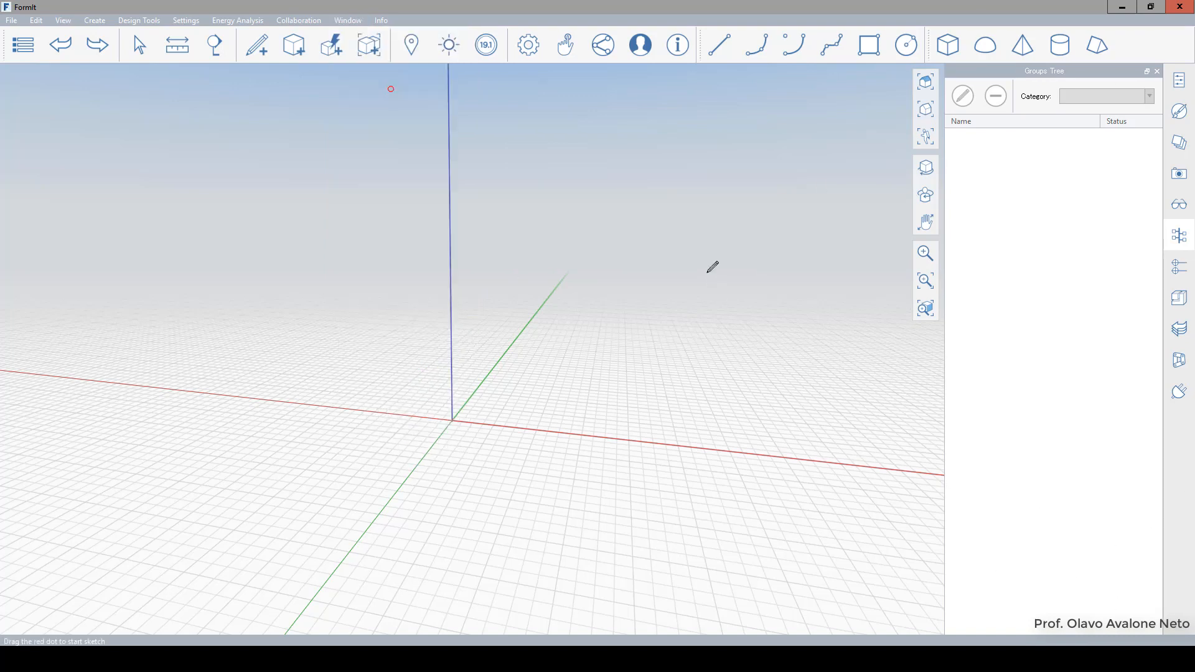
{"action": "key", "text": "Escape"}
Examine the Properties, Materials, Layers, Scenes, Visual Styles, Groups Tree, Levels, Content Library, Dynamo and Plugin Manager palettes, returning to the sketch properties
{"action": "left_click", "coordinate": [1176, 83]}
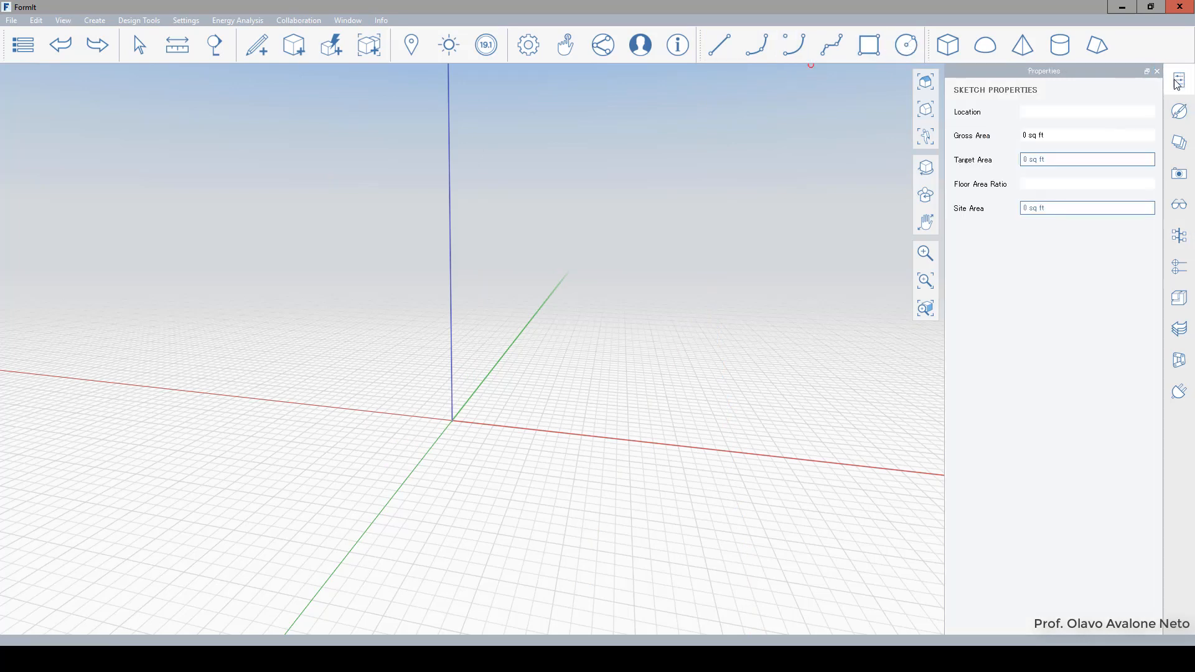
{"action": "left_click", "coordinate": [1182, 119]}
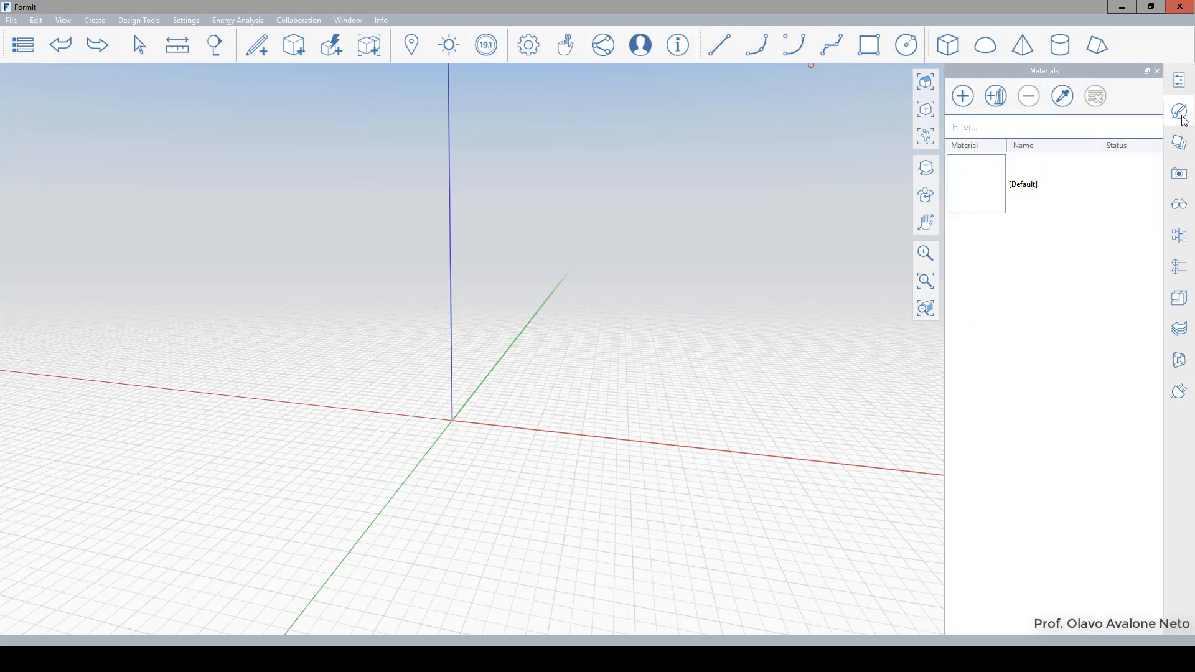
{"action": "left_click", "coordinate": [1180, 148]}
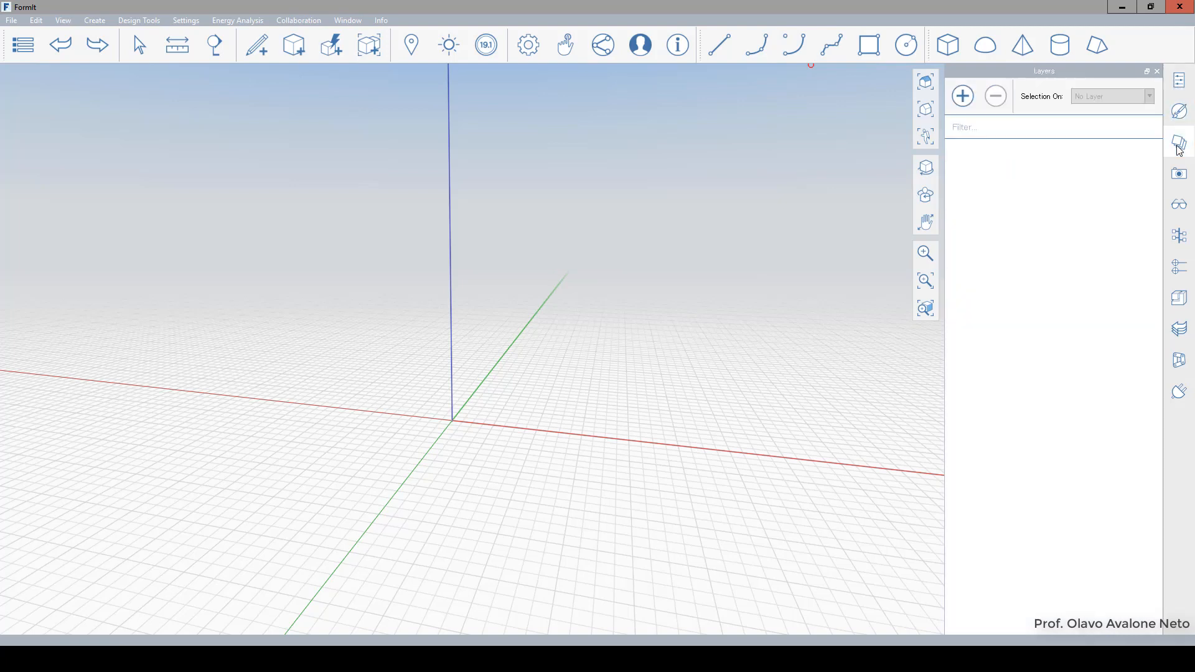
{"action": "left_click", "coordinate": [1183, 177]}
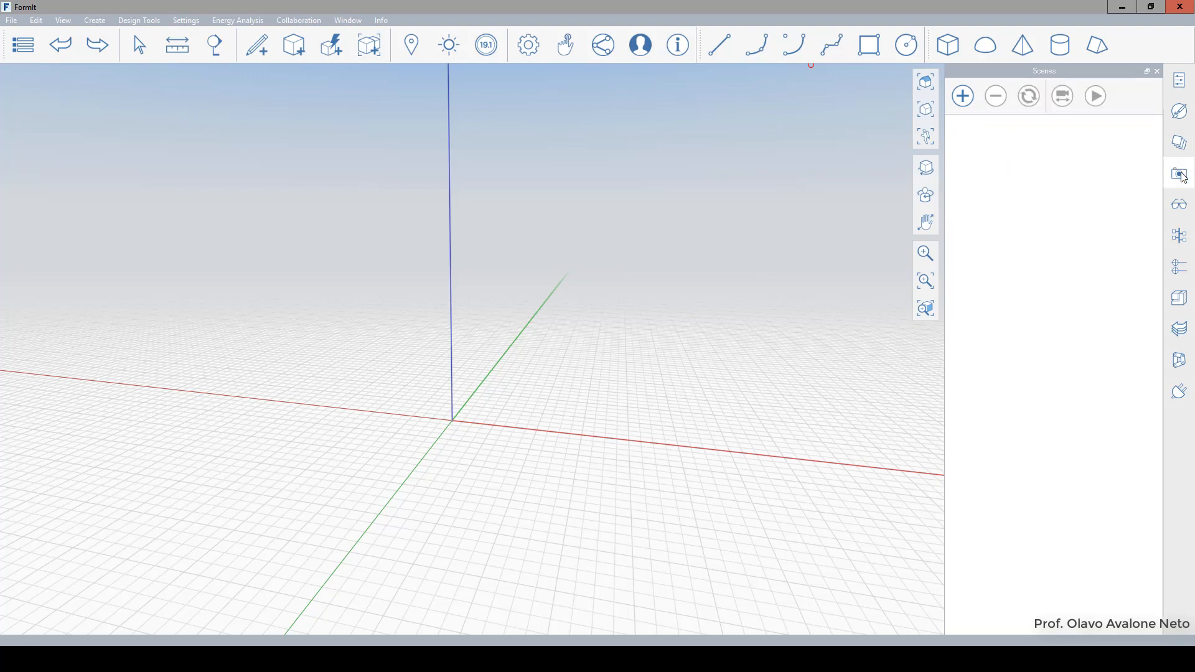
{"action": "left_click", "coordinate": [1181, 210]}
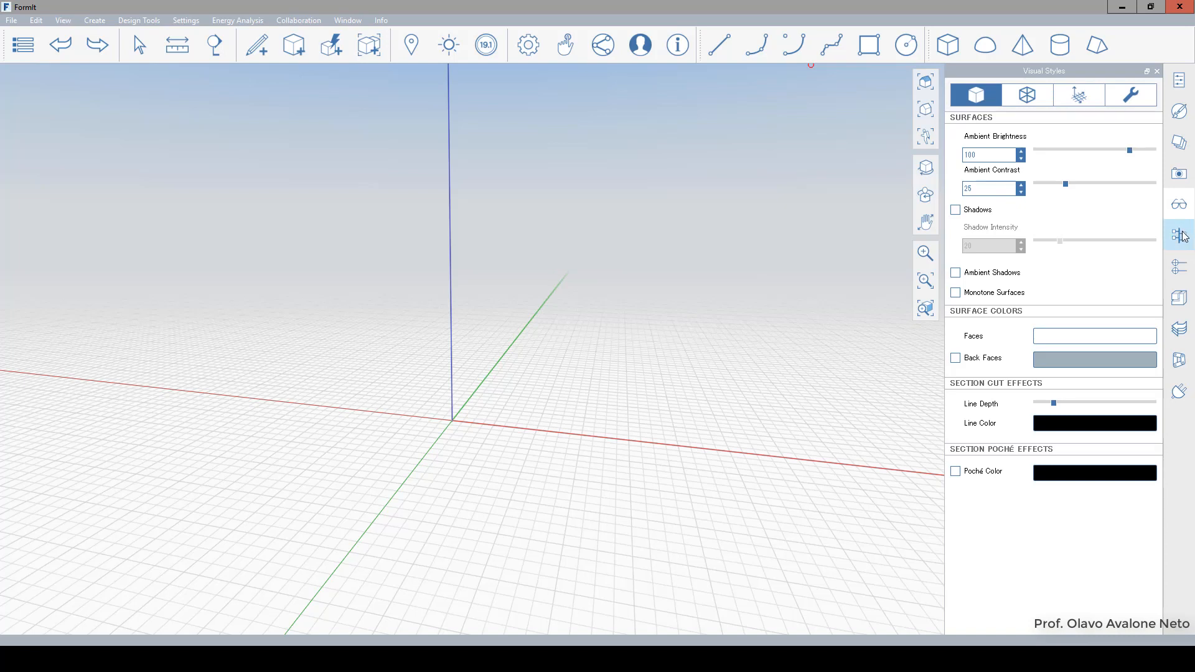
{"action": "left_click", "coordinate": [1180, 235]}
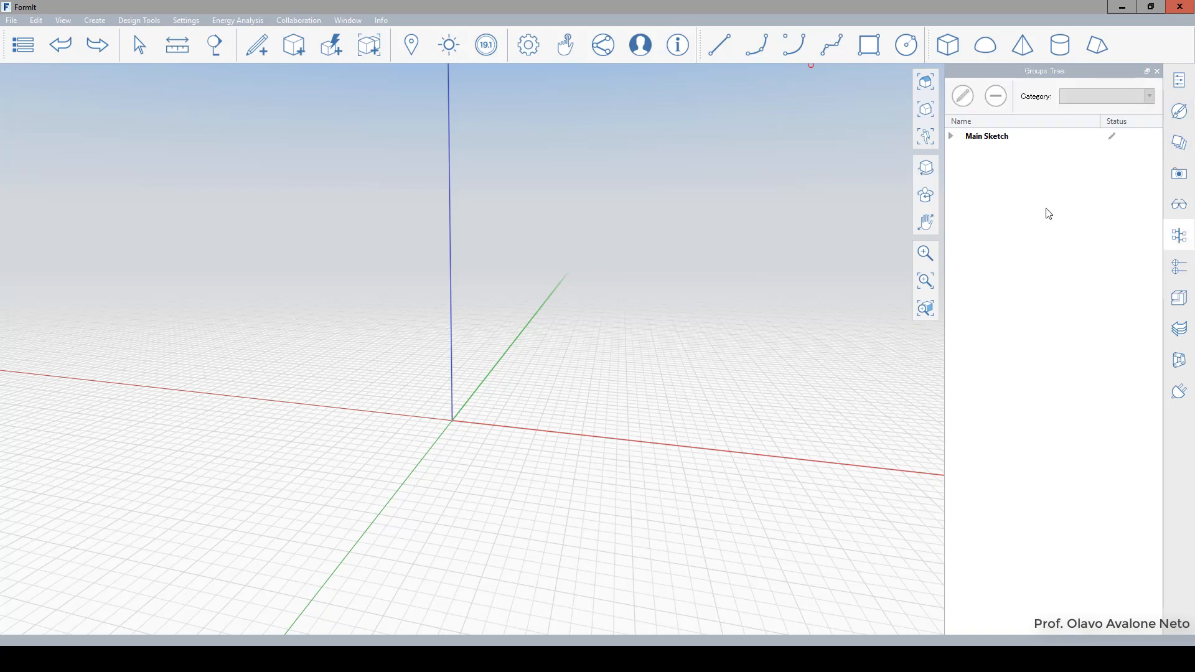
{"action": "left_click", "coordinate": [1186, 271]}
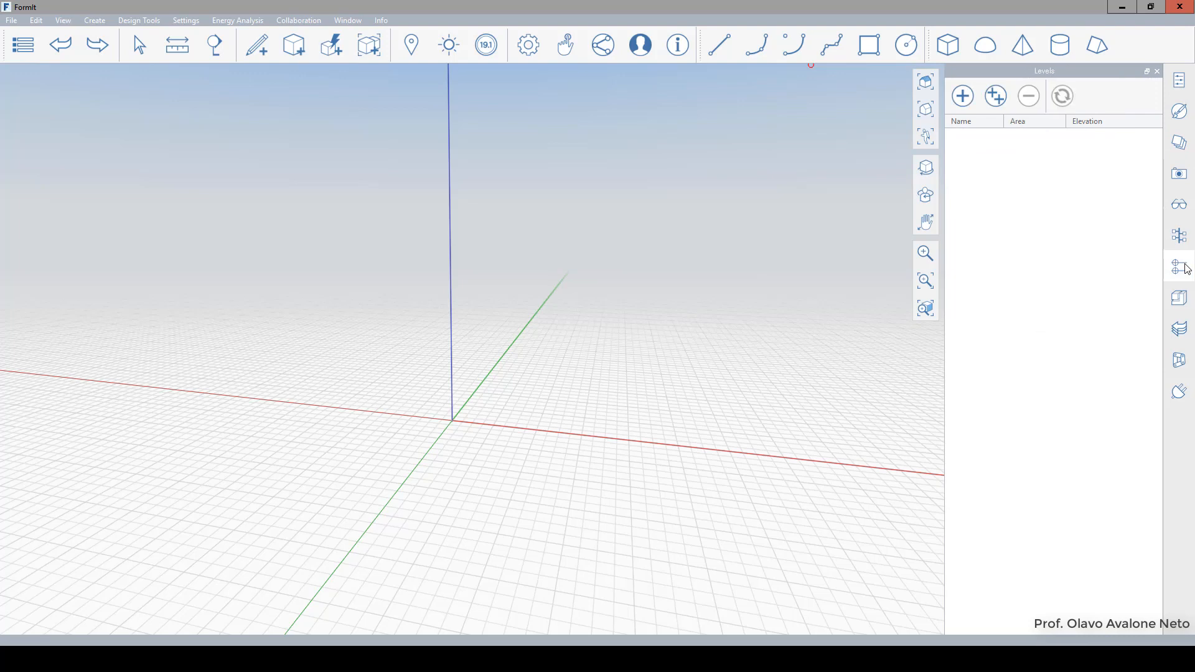
{"action": "left_click", "coordinate": [1186, 302]}
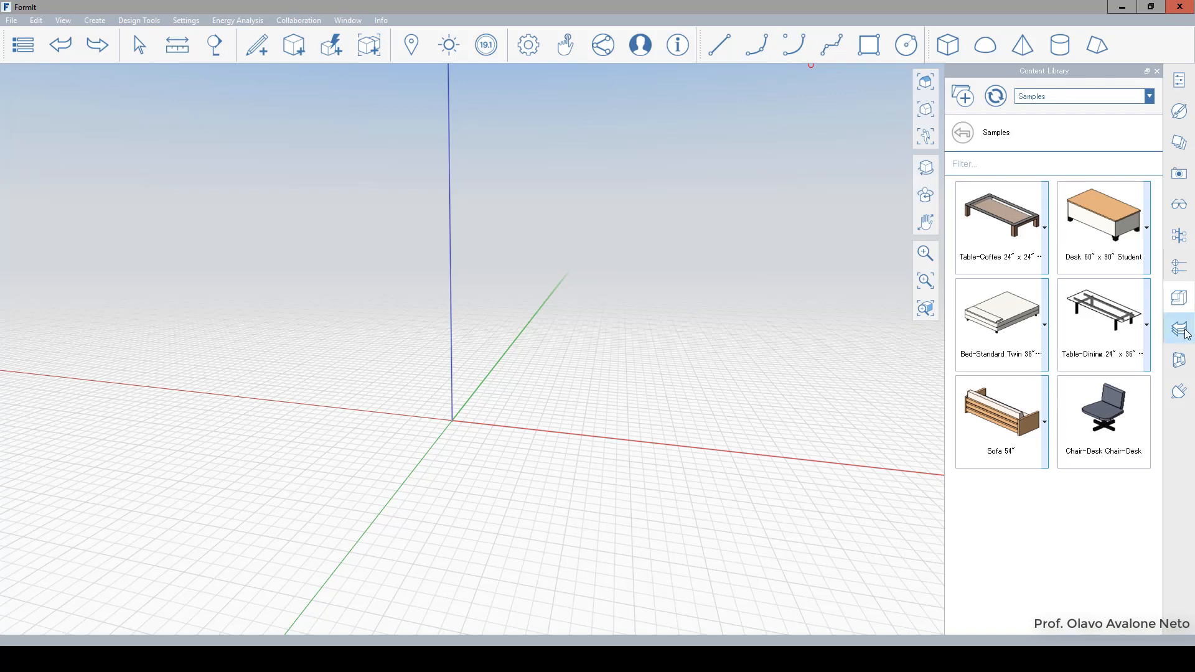
{"action": "left_click", "coordinate": [1184, 367]}
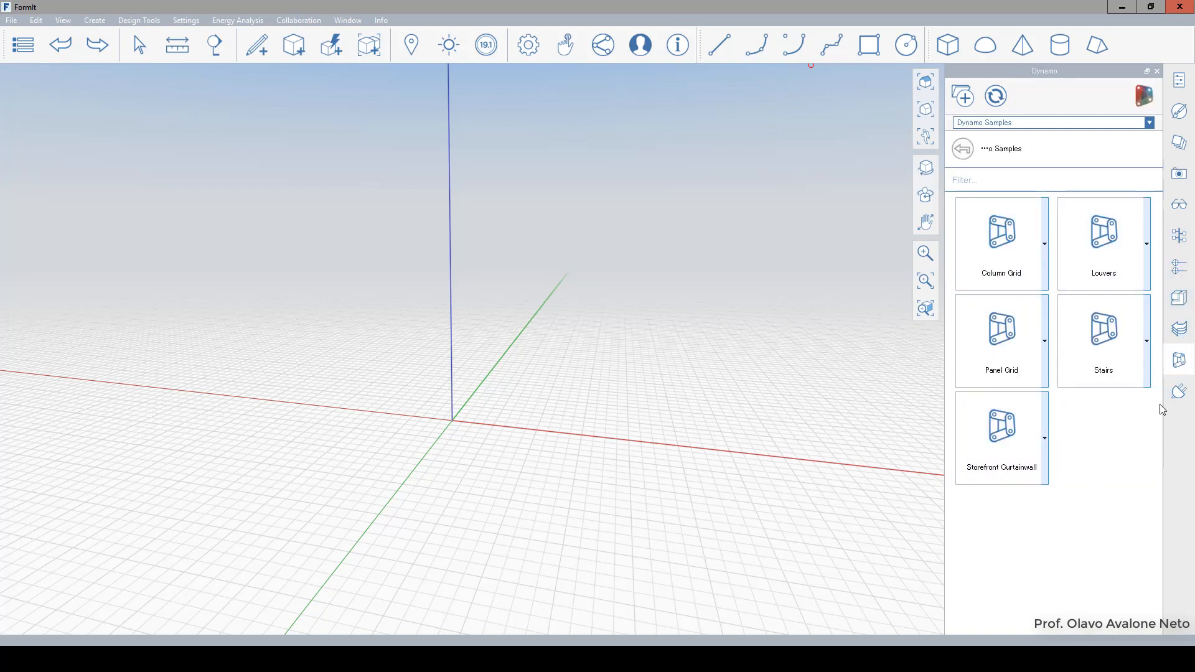
{"action": "left_click", "coordinate": [1179, 390]}
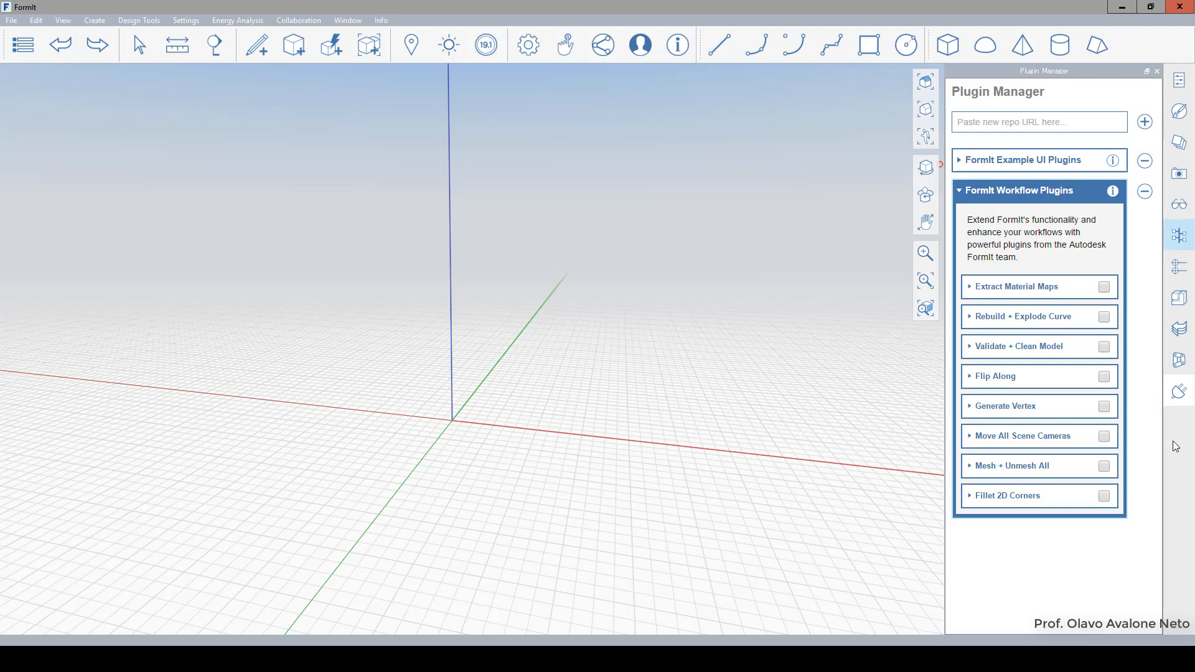
{"action": "left_click", "coordinate": [1179, 84]}
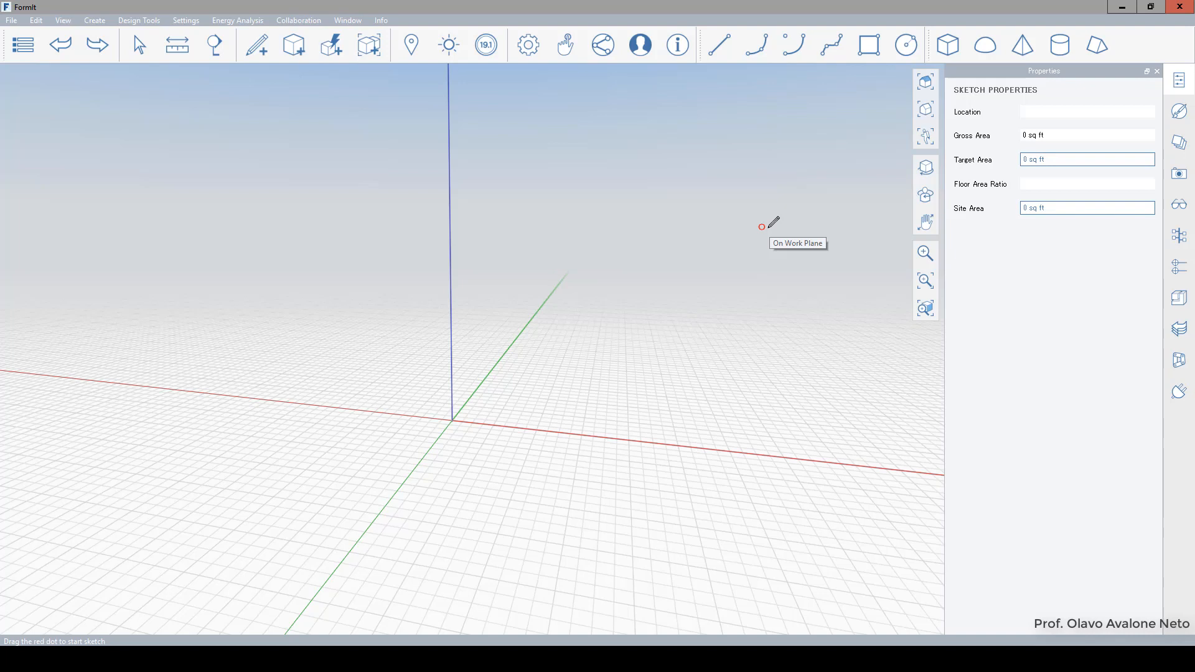
Sketch a closed triangle of lines on the ground plane with sides of about 11.5 m, 9.5 m and 14.5 m
{"action": "scroll", "coordinate": [252, 186], "scroll_direction": "down", "scroll_amount": 2}
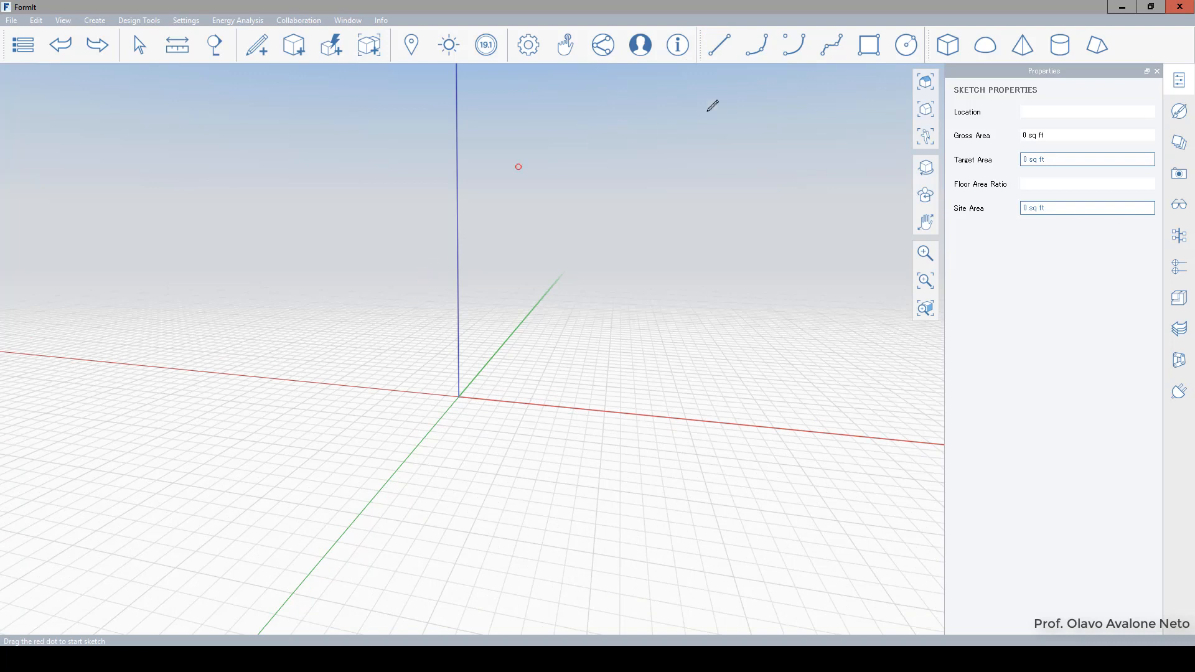
{"action": "left_click", "coordinate": [722, 46]}
{"action": "middle_click_drag", "start_coordinate": [504, 421], "coordinate": [363, 361]}
{"action": "middle_click_drag", "start_coordinate": [411, 436], "coordinate": [430, 460]}
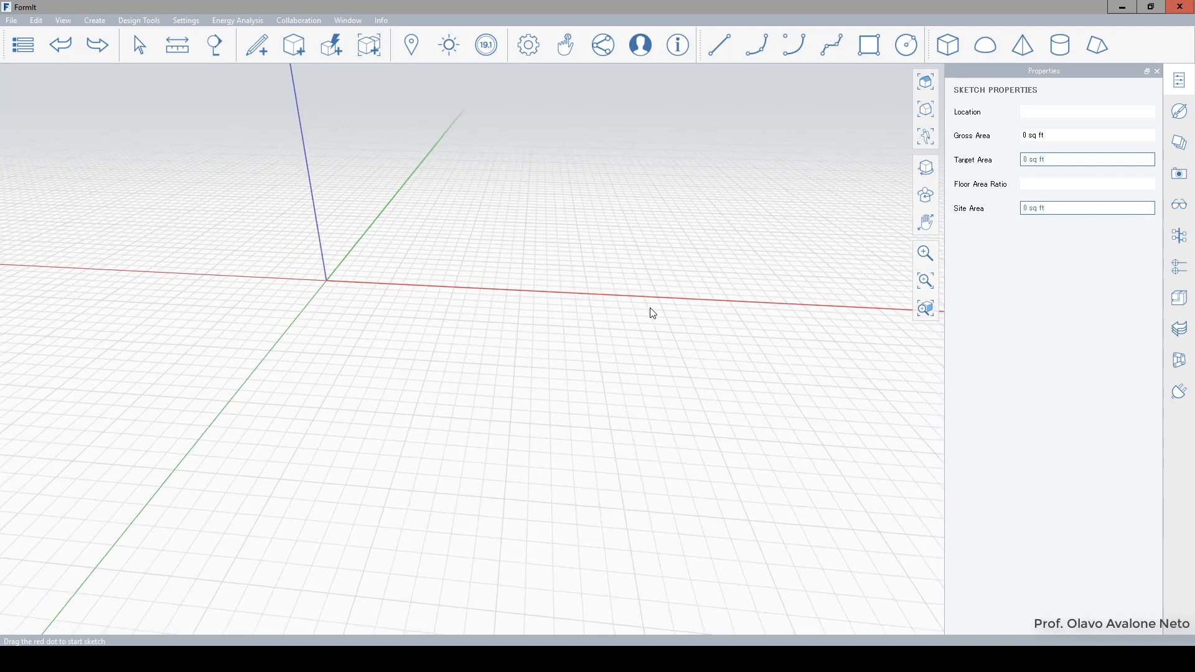
{"action": "left_click", "coordinate": [720, 56]}
{"action": "left_click", "coordinate": [375, 371]}
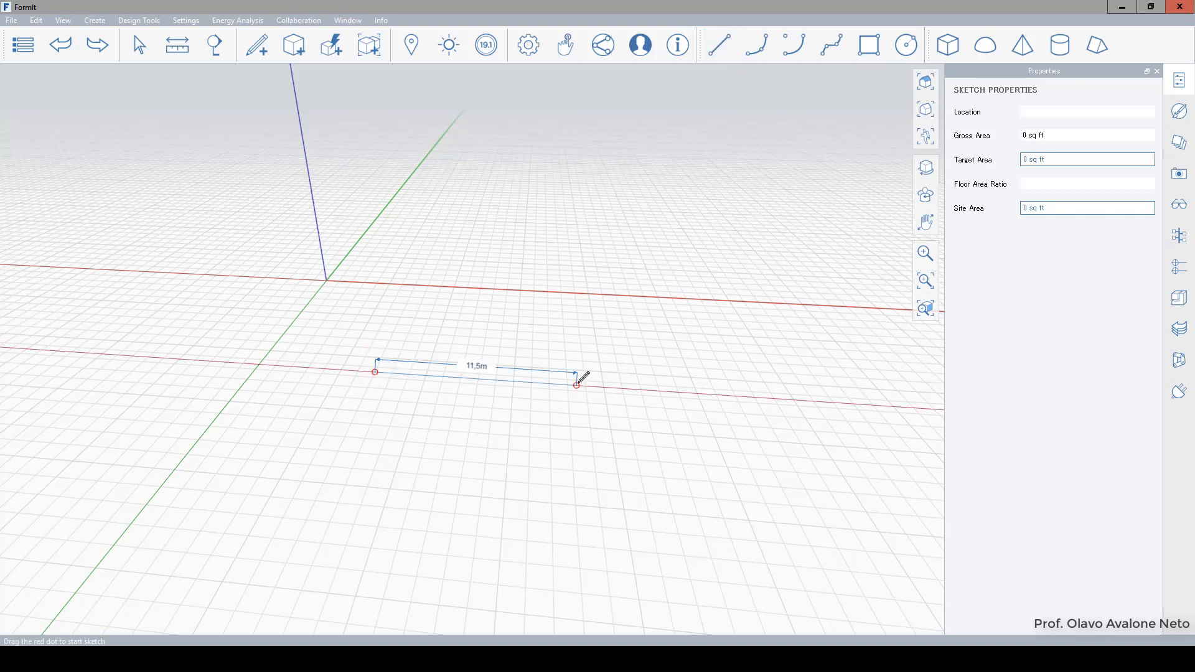
{"action": "left_click", "coordinate": [577, 385]}
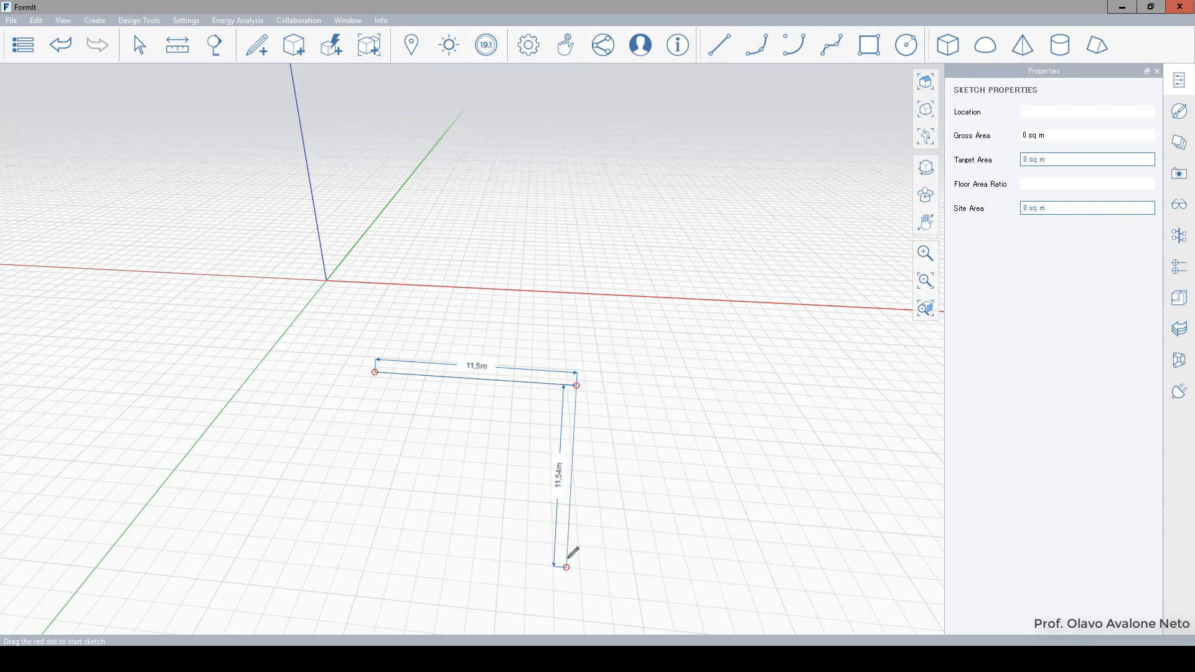
{"action": "left_click", "coordinate": [576, 524]}
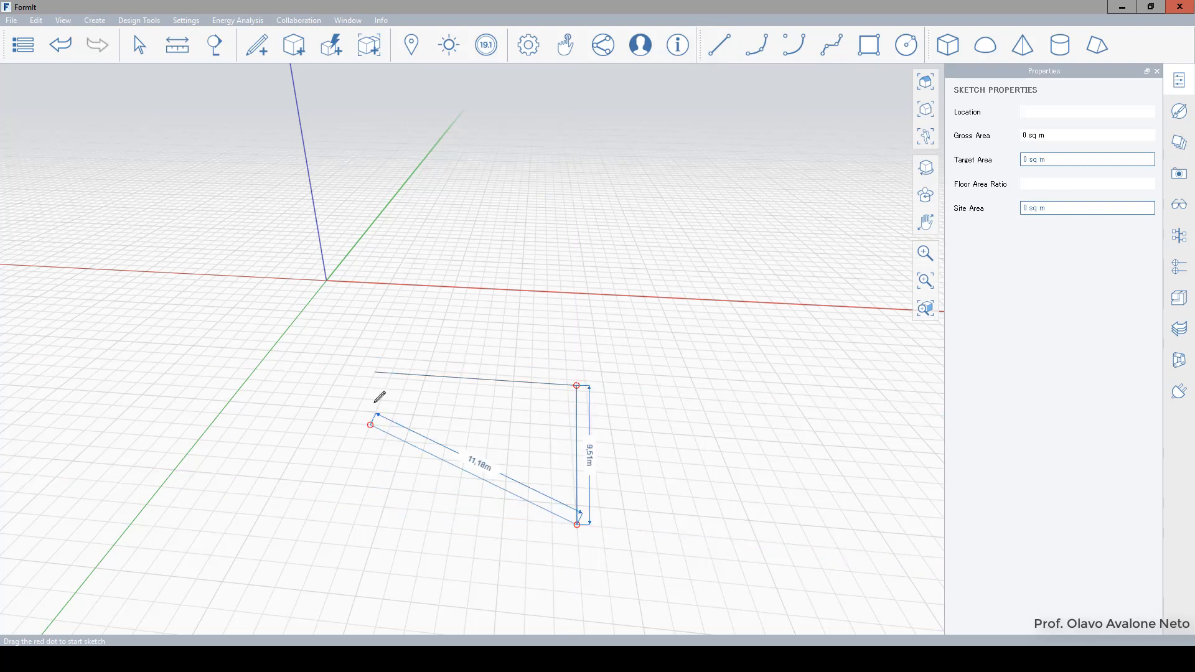
{"action": "left_click", "coordinate": [375, 371]}
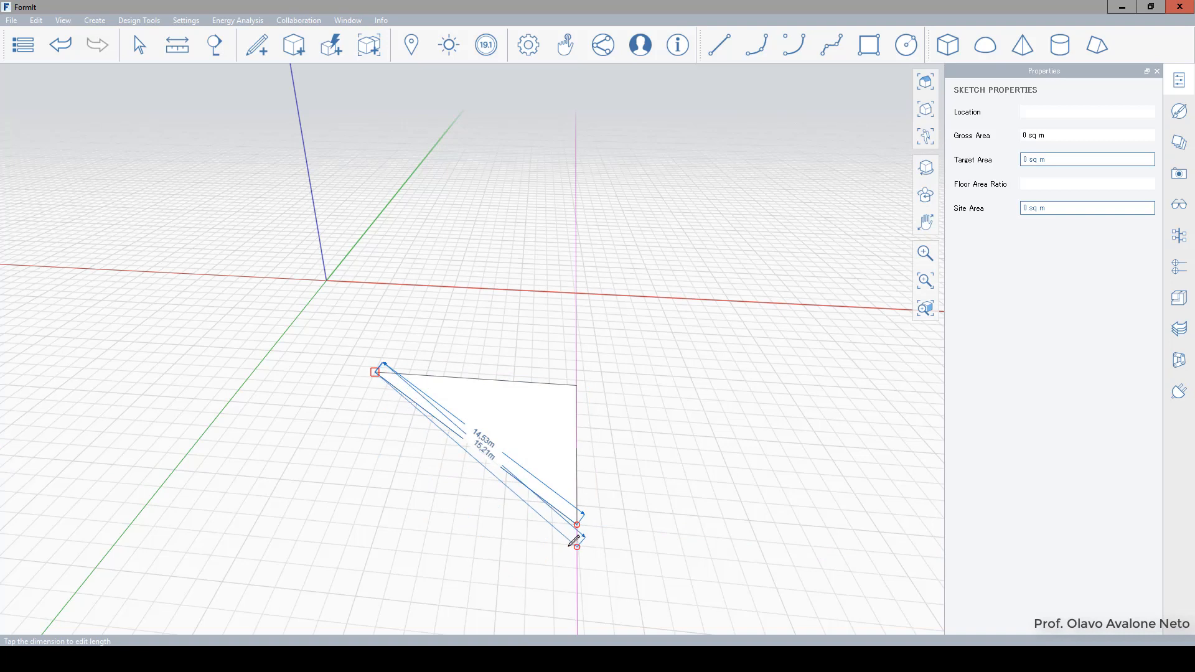
{"action": "key", "text": "Escape"}
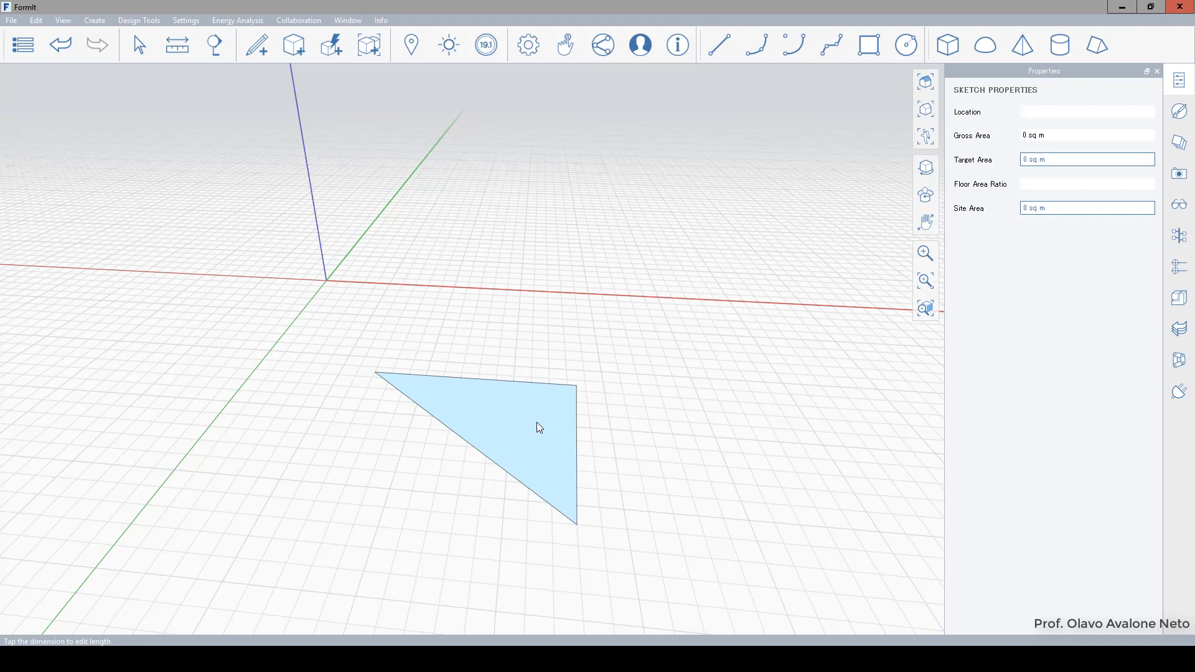
Delete the triangle's face, try moving one remaining edge upward about 5.5 m, cancel the move and restore the face
{"action": "left_click", "coordinate": [489, 414]}
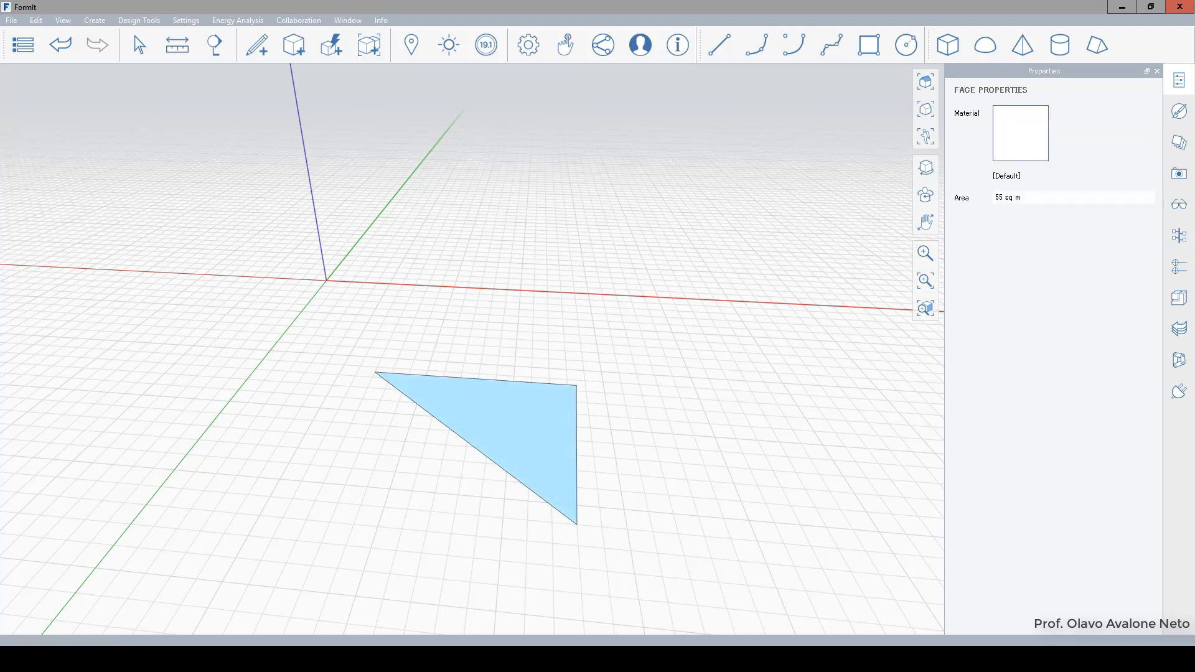
{"action": "key", "text": "Delete"}
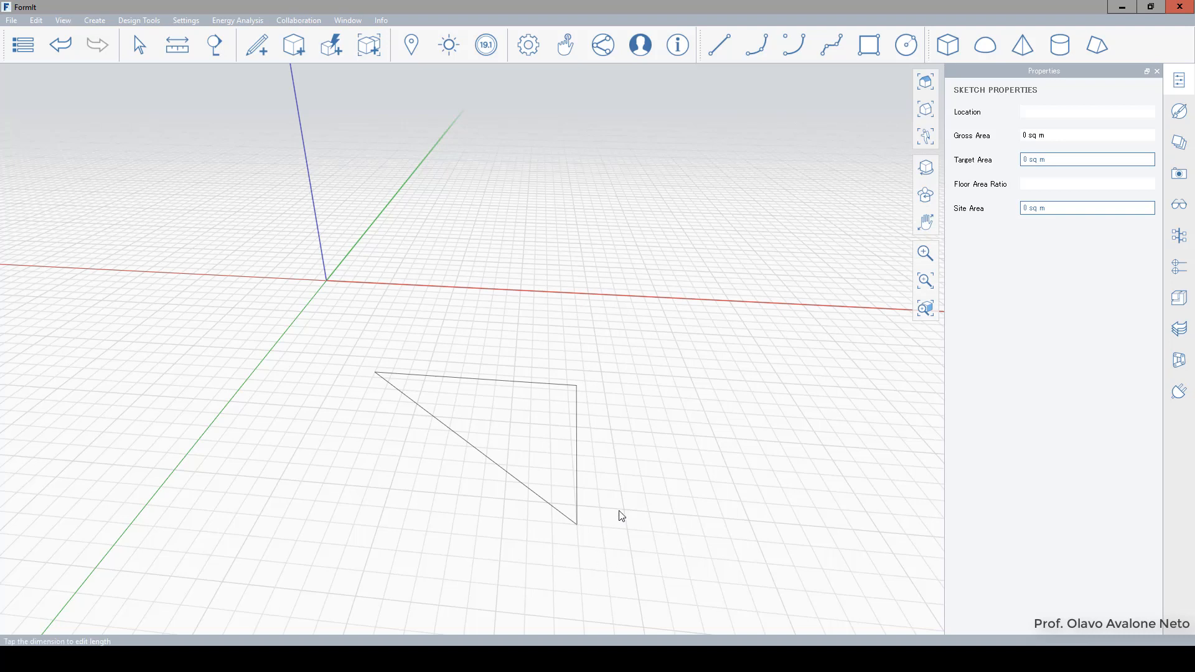
{"action": "left_click", "coordinate": [576, 478]}
{"action": "left_click_drag", "start_coordinate": [543, 498], "coordinate": [547, 401]}
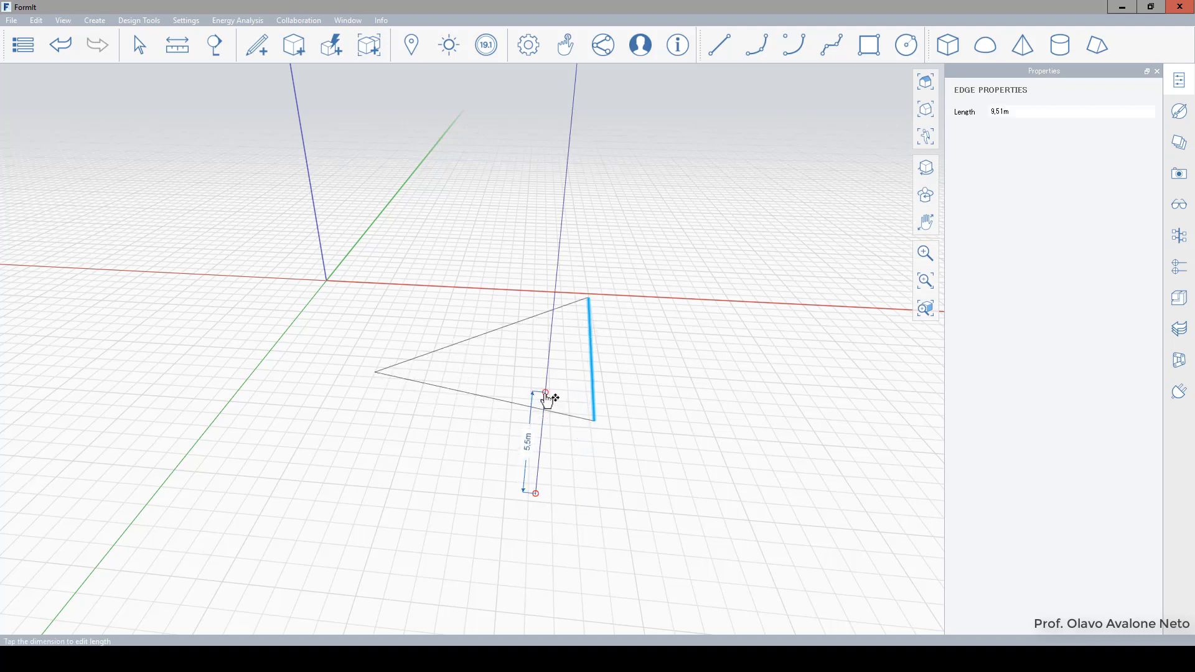
{"action": "key", "text": "Escape"}
{"action": "key", "text": "Escape"}
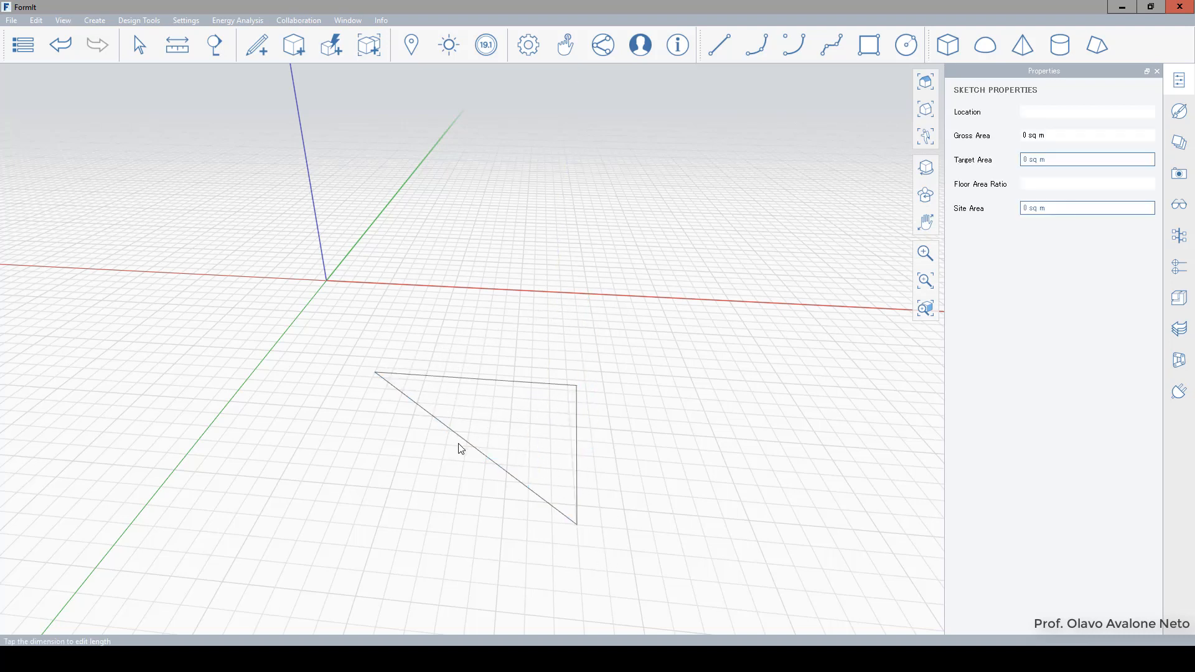
{"action": "key", "text": "ctrl+z"}
Delete the triangle's diagonal edge and undo that deletion
{"action": "left_click_drag", "start_coordinate": [461, 437], "coordinate": [410, 596]}
{"action": "key", "text": "Delete"}
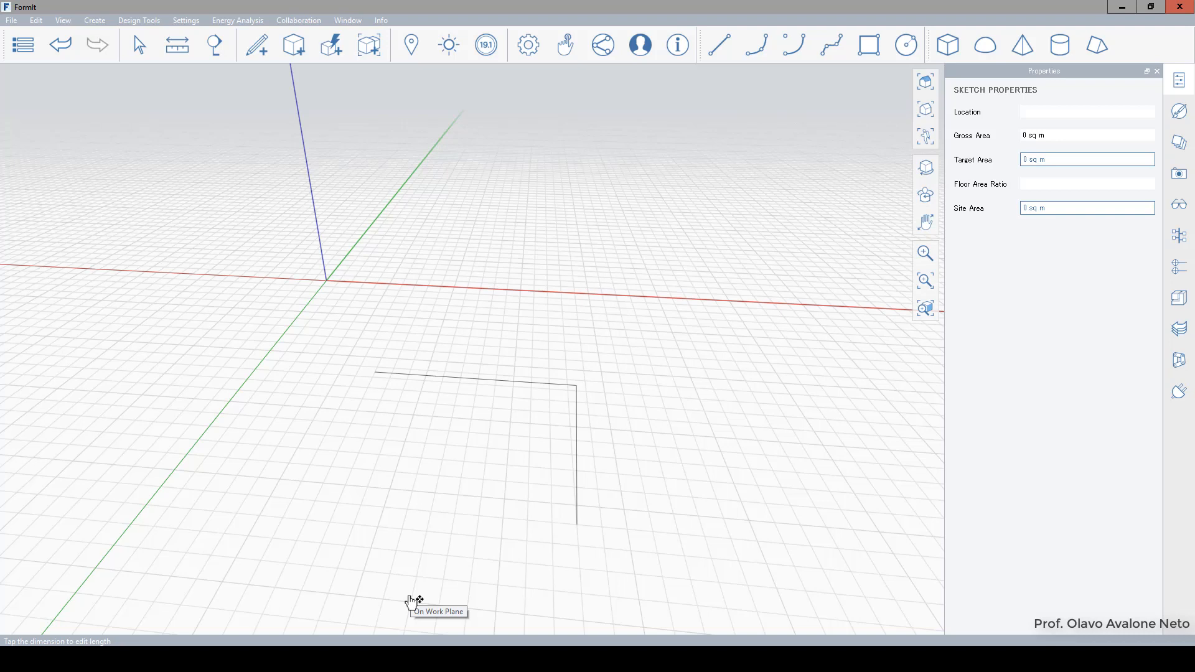
{"action": "key", "text": "ctrl+z"}
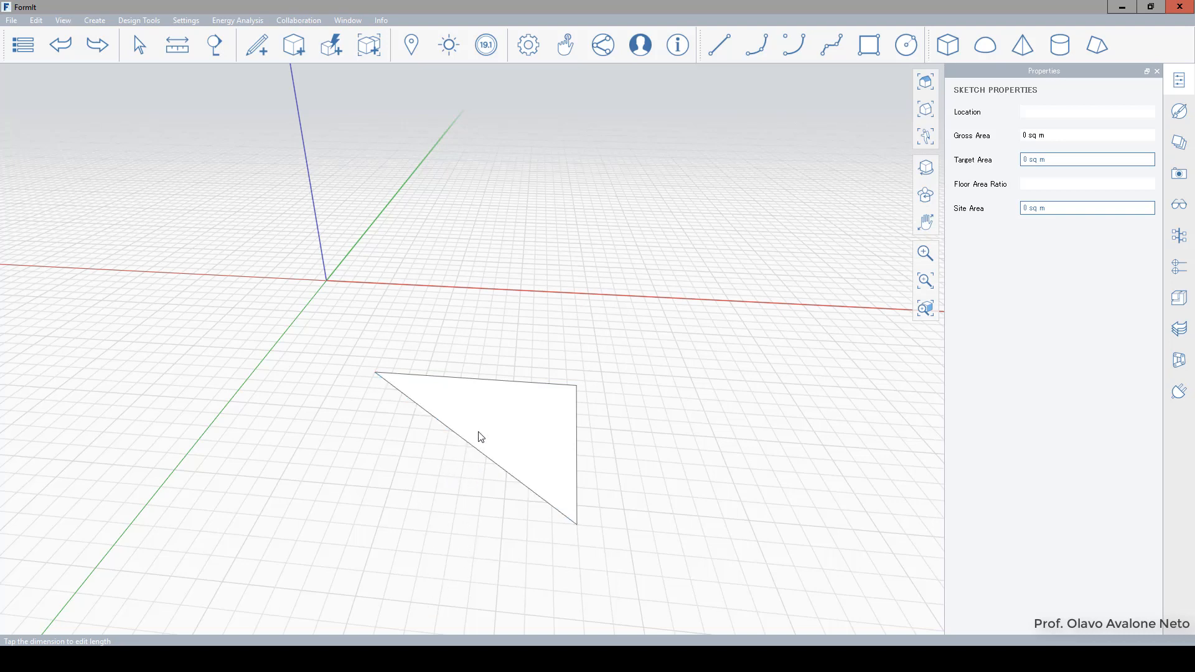
Extrude the triangular face upward about 6 m into a prism and clear the selection
{"action": "left_click", "coordinate": [492, 417]}
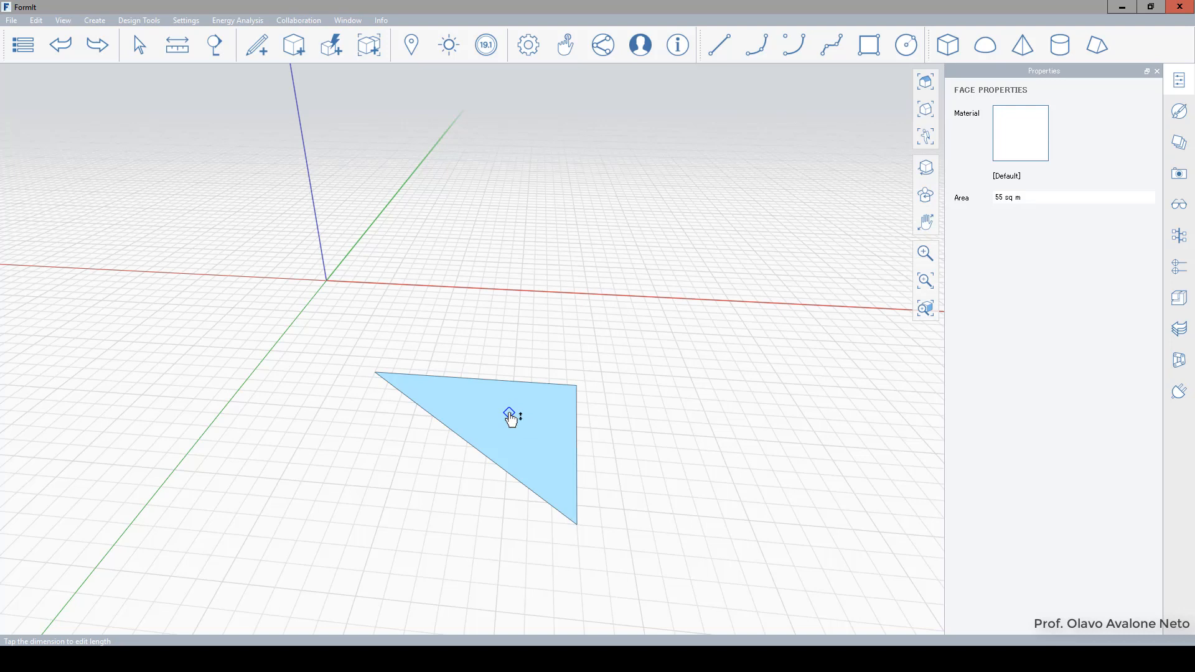
{"action": "left_click_drag", "start_coordinate": [512, 418], "coordinate": [538, 321]}
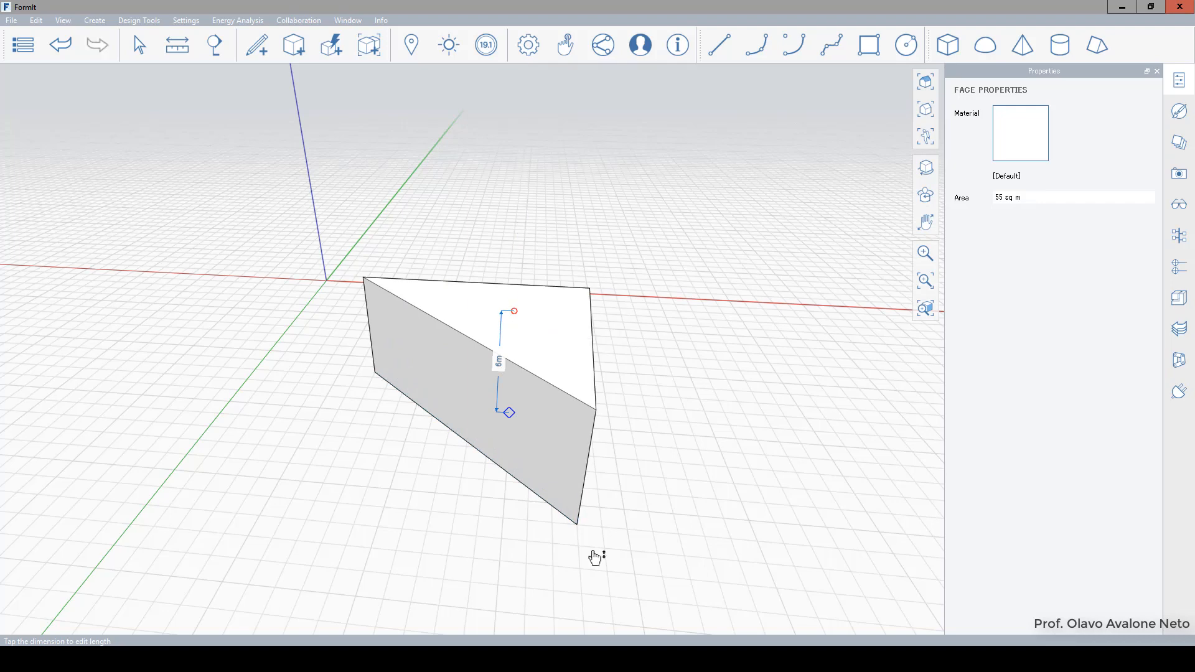
{"action": "middle_click_drag", "start_coordinate": [560, 431], "coordinate": [545, 339]}
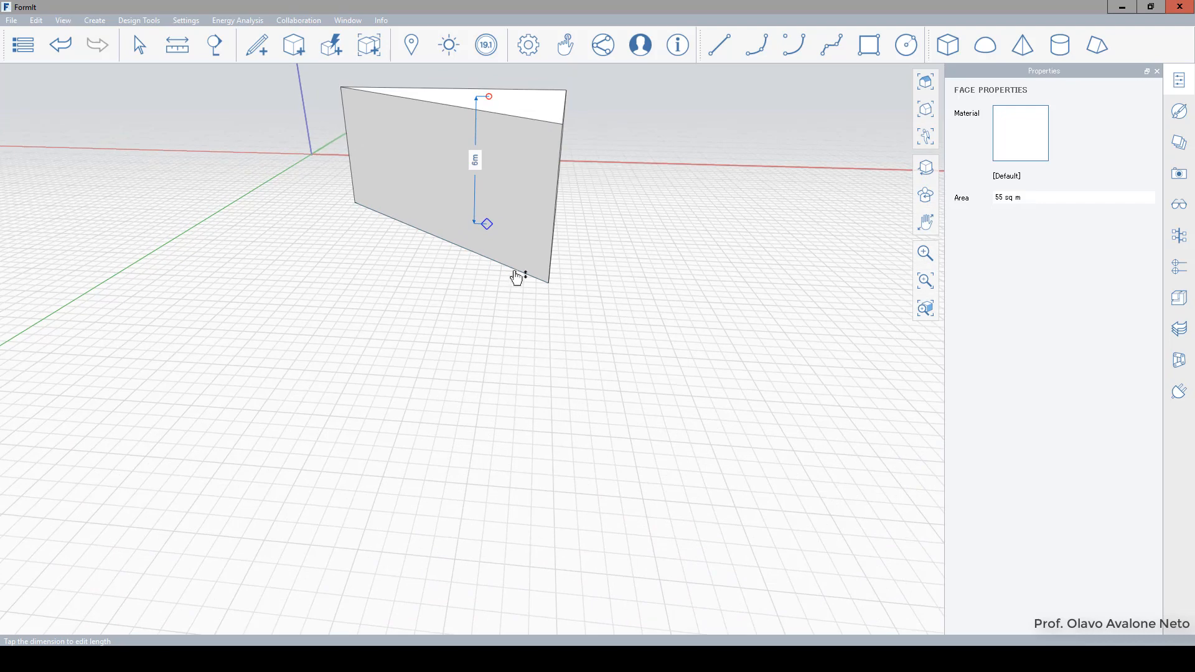
{"action": "middle_click_drag", "start_coordinate": [514, 278], "coordinate": [547, 381]}
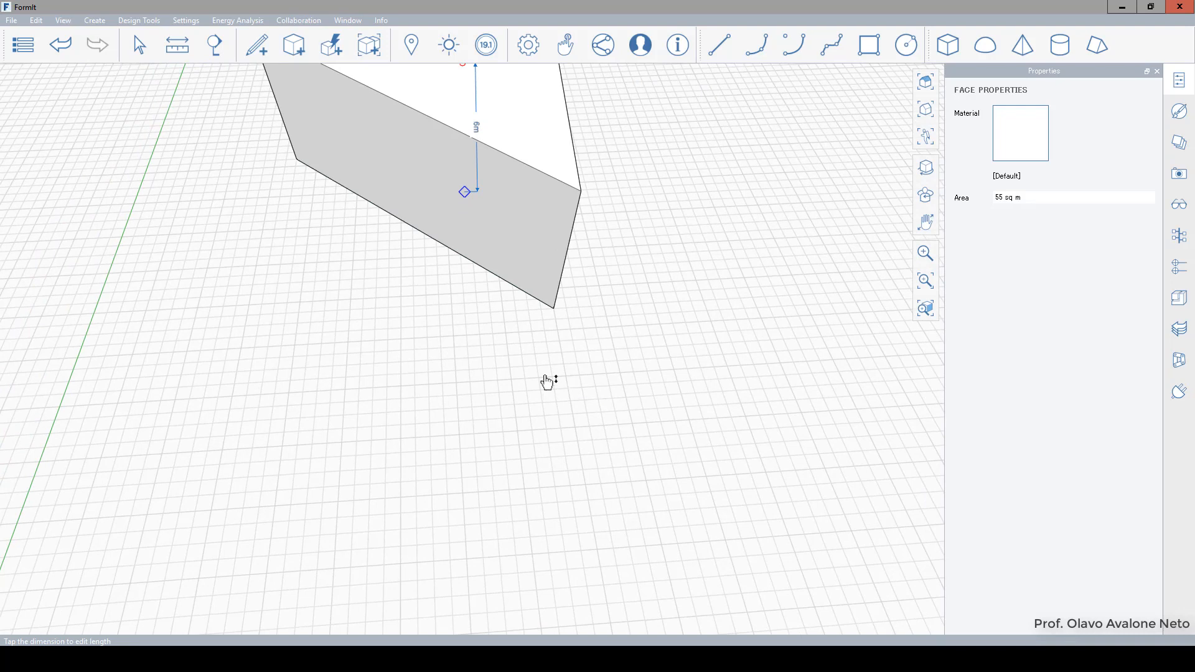
{"action": "scroll", "coordinate": [468, 331], "scroll_direction": "down", "scroll_amount": 3}
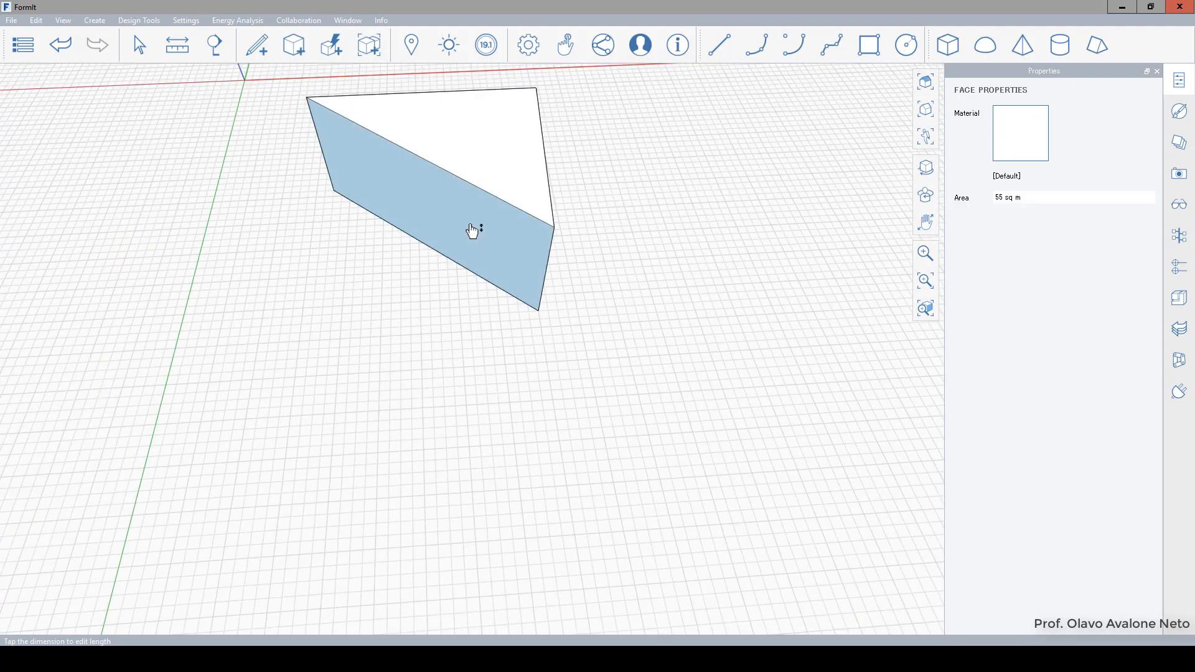
{"action": "key", "text": "Escape"}
Sketch a second closed triangle beside the prism, with one side about 12 m along the red axis and a closing side of about 10.7 m
{"action": "mouse_move", "coordinate": [427, 307]}
{"action": "middle_mouse_down"}
{"action": "mouse_move", "coordinate": [457, 185]}
{"action": "mouse_move", "coordinate": [422, 338]}
{"action": "mouse_move", "coordinate": [411, 328]}
{"action": "middle_mouse_up"}
{"action": "left_click", "coordinate": [564, 286]}
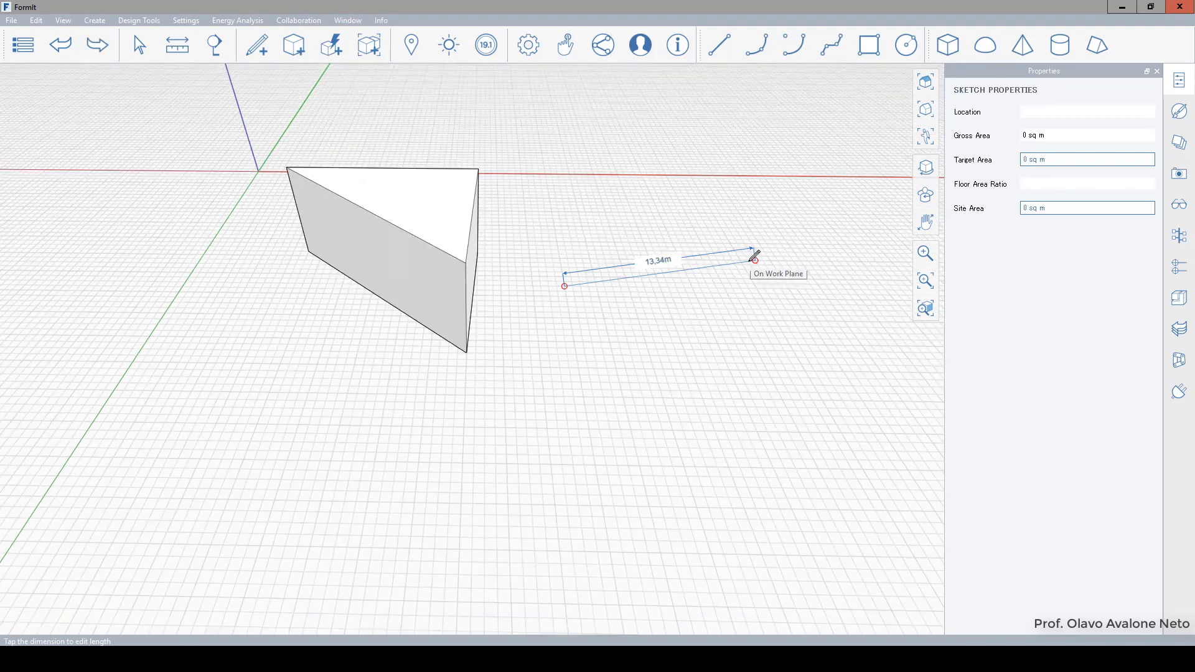
{"action": "left_click", "coordinate": [757, 289]}
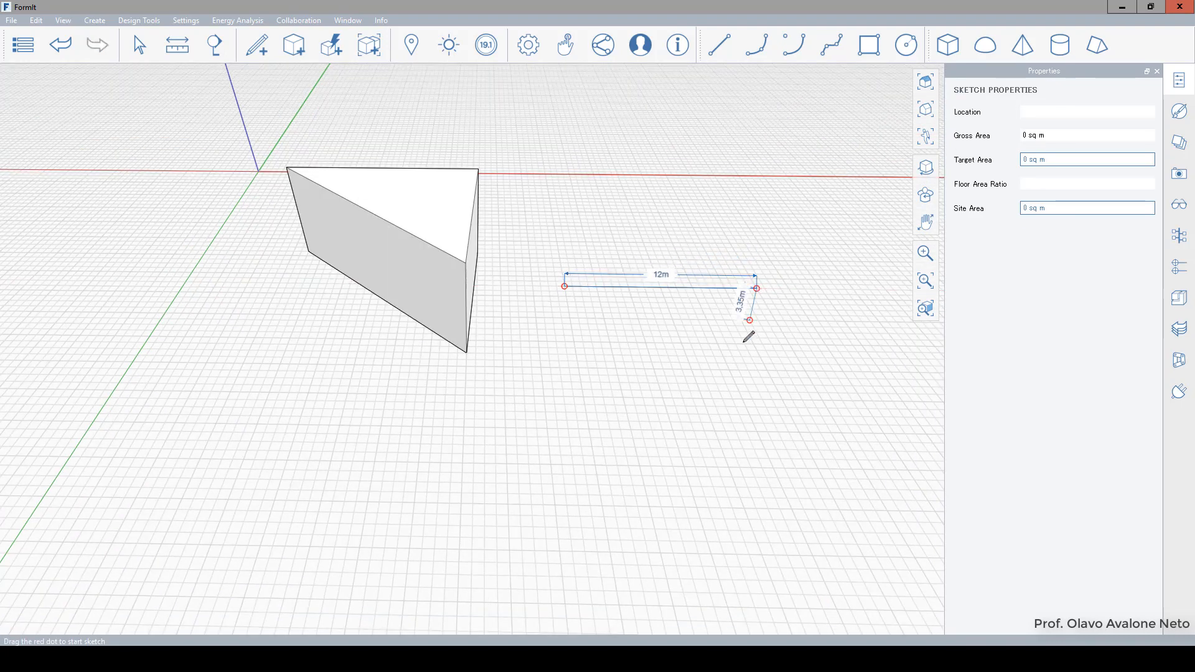
{"action": "left_click", "coordinate": [744, 344]}
{"action": "left_click", "coordinate": [564, 286]}
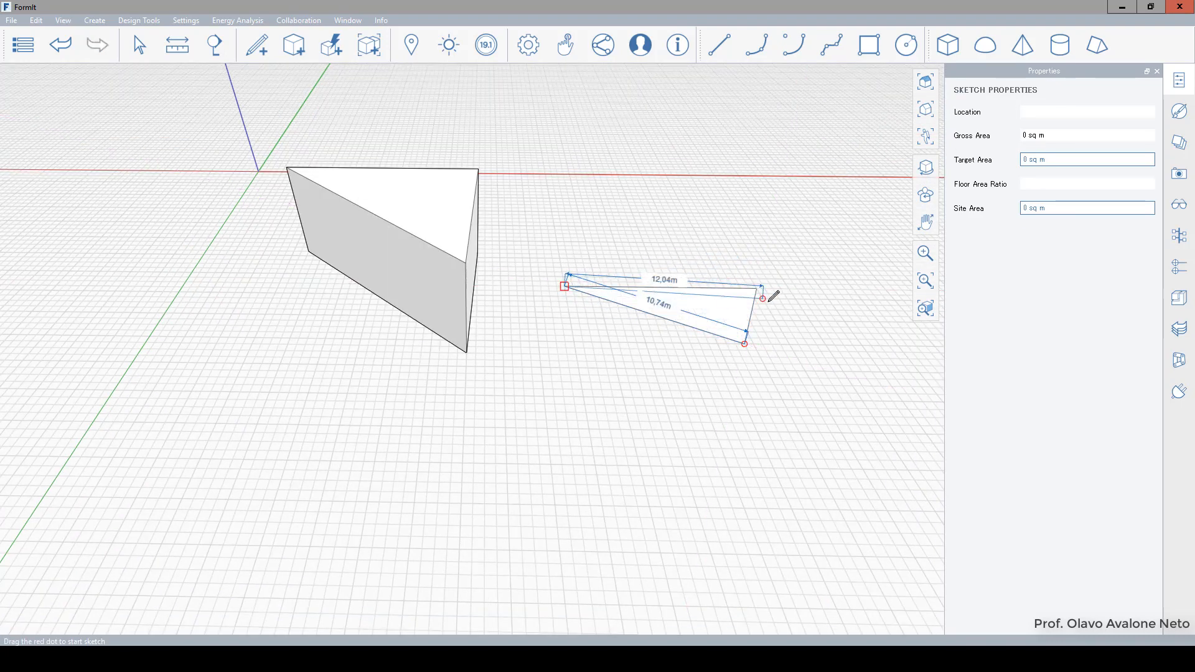
{"action": "key", "text": "Escape"}
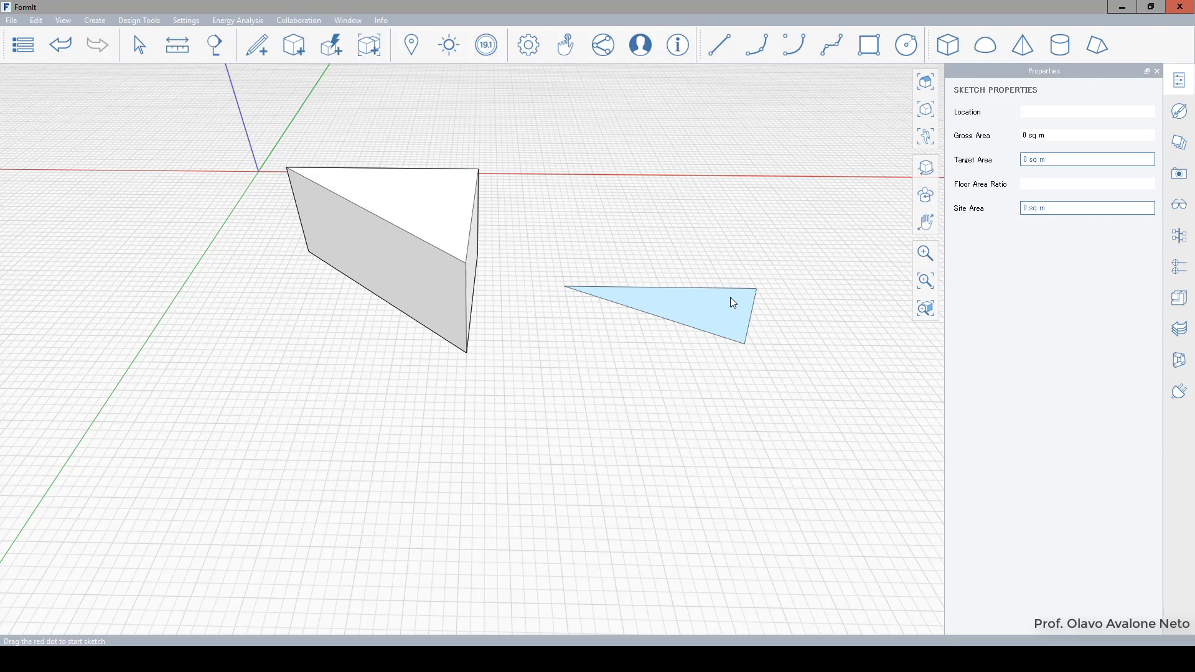
Extrude the second triangular face upward about 9.5 m and deselect it
{"action": "left_click", "coordinate": [701, 318]}
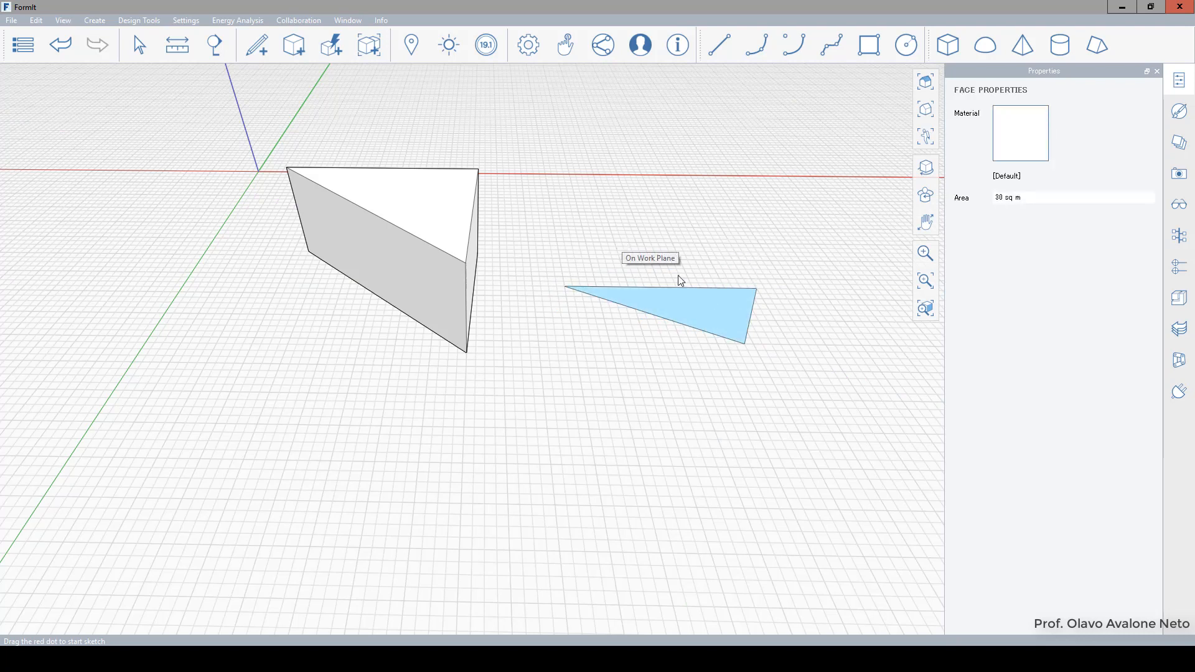
{"action": "left_click_drag", "start_coordinate": [709, 317], "coordinate": [757, 160]}
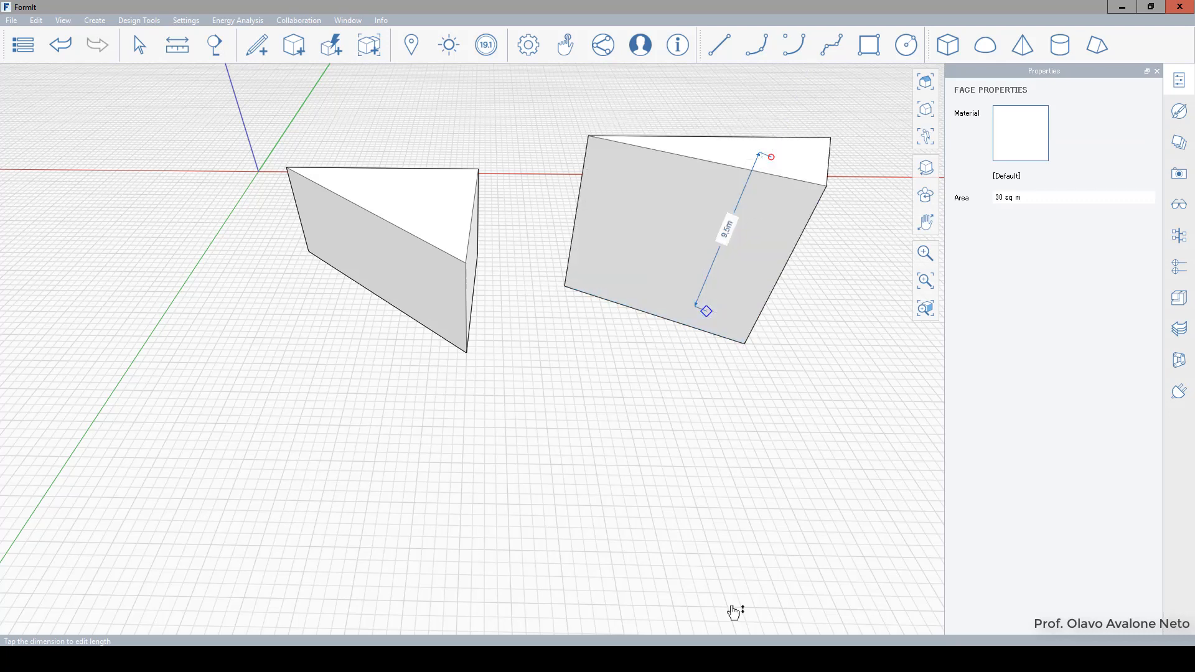
{"action": "left_click", "coordinate": [350, 383]}
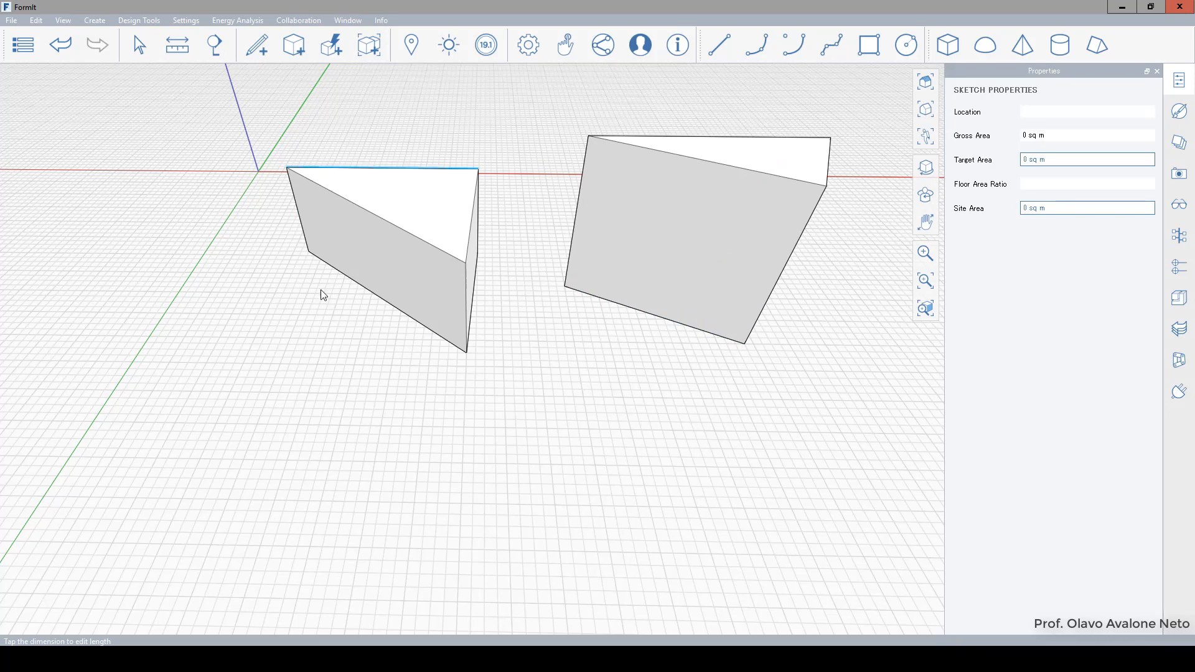
Draw a 3 m line parallel to the green axis on the open ground in front of the two prisms
{"action": "scroll", "coordinate": [304, 329], "scroll_direction": "down", "scroll_amount": 2}
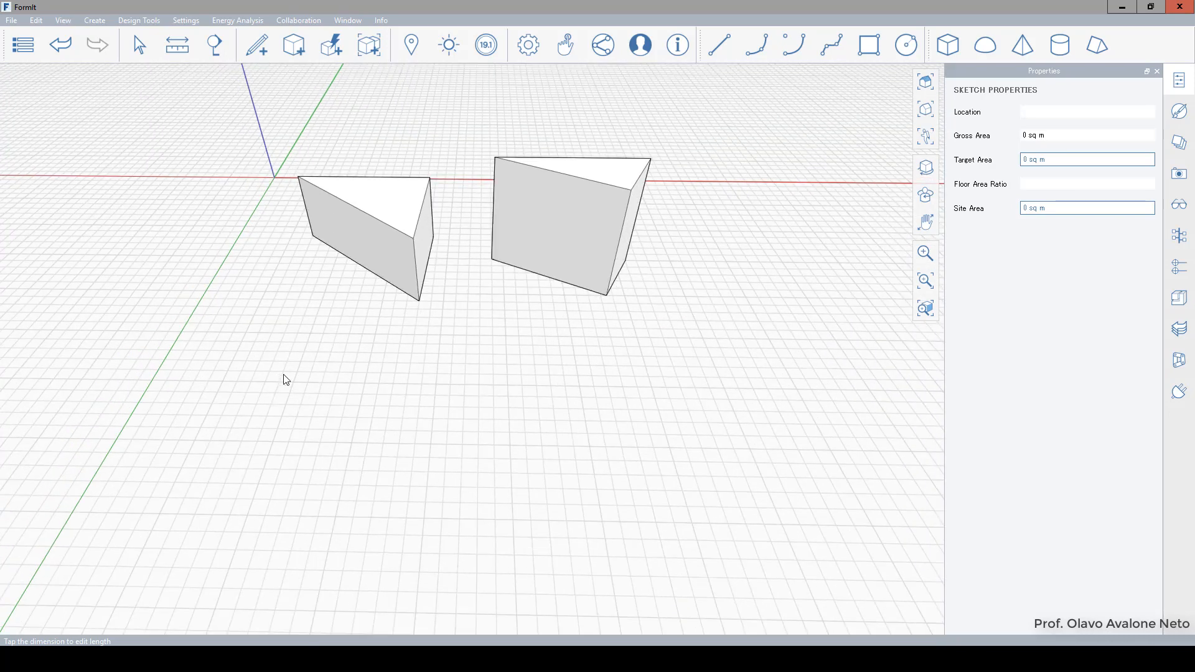
{"action": "left_click", "coordinate": [719, 45]}
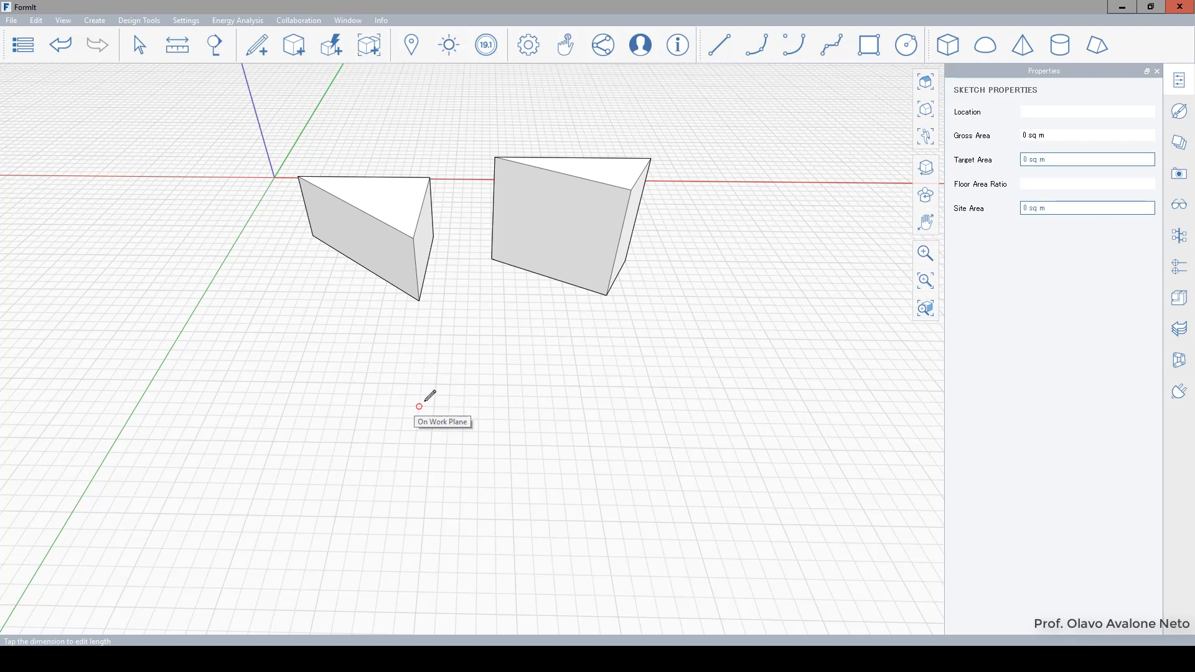
{"action": "left_click", "coordinate": [451, 373]}
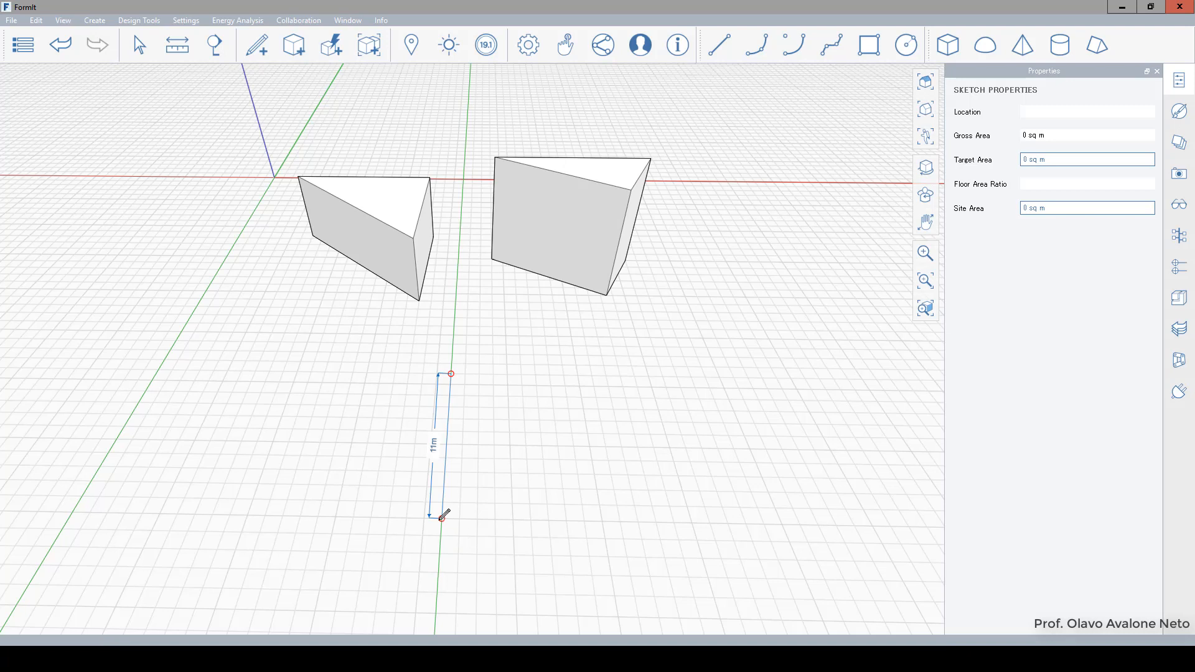
{"action": "type", "text": "3"}
{"action": "key", "text": "Return"}
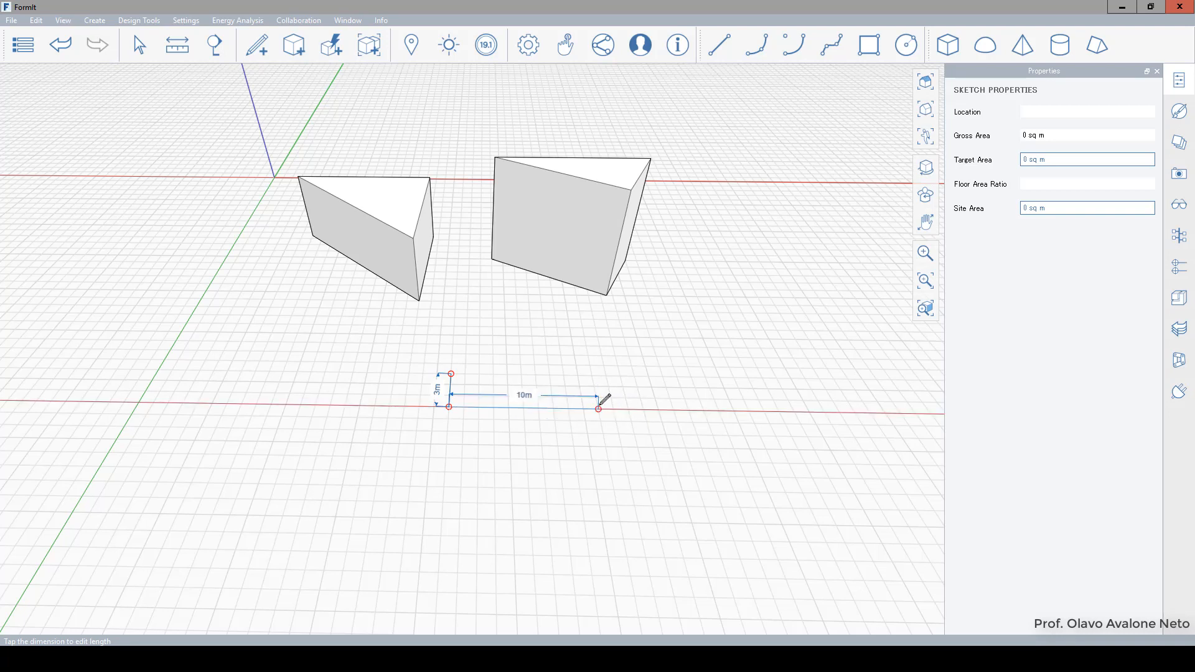
Continue with a 4 m line parallel to the red axis, close the triangle at its starting point and end the line chain
{"action": "key", "text": "Tab"}
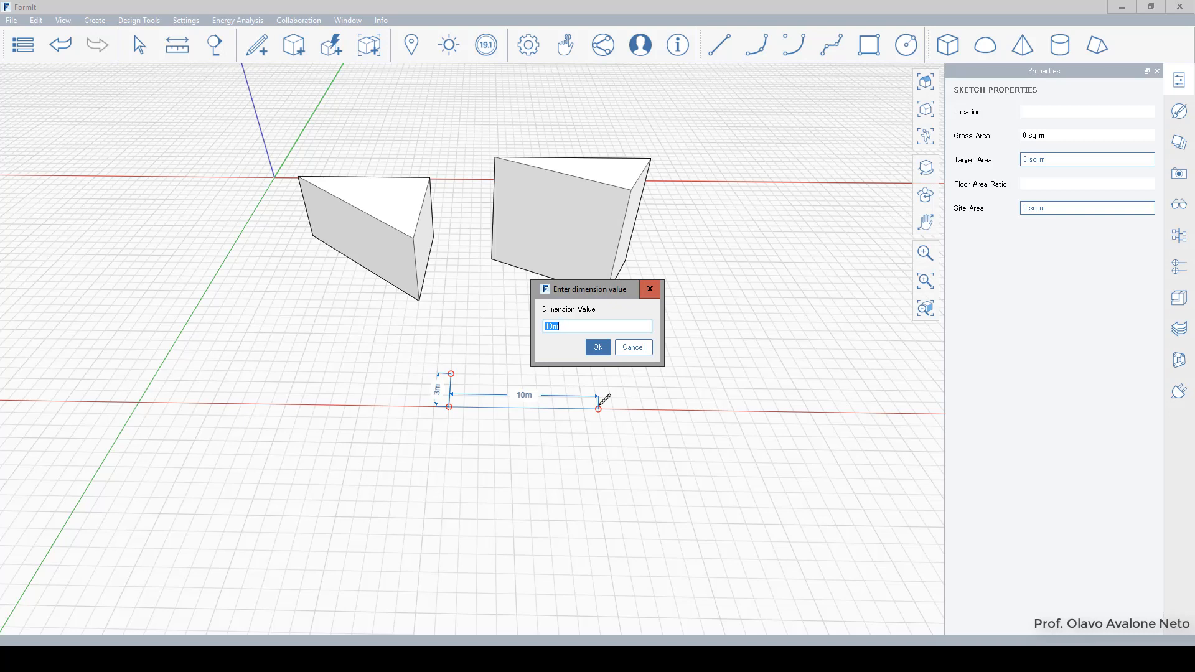
{"action": "type", "text": "4"}
{"action": "key", "text": "Return"}
{"action": "scroll", "coordinate": [595, 401], "scroll_direction": "up", "scroll_amount": 5}
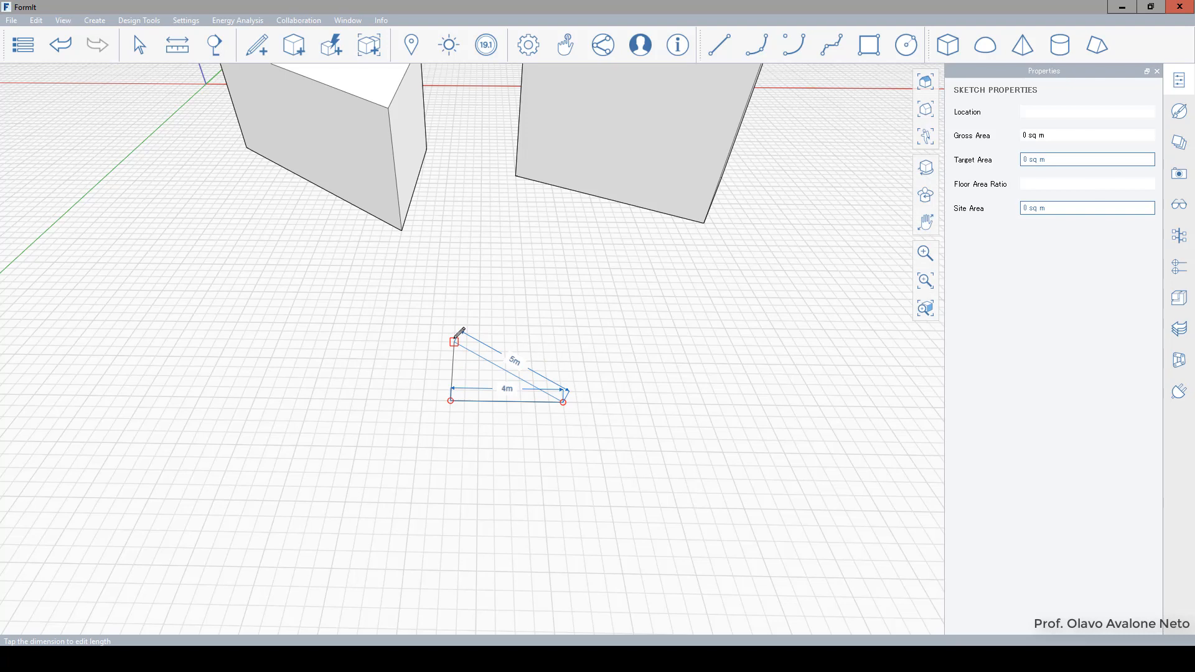
{"action": "left_click", "coordinate": [455, 341]}
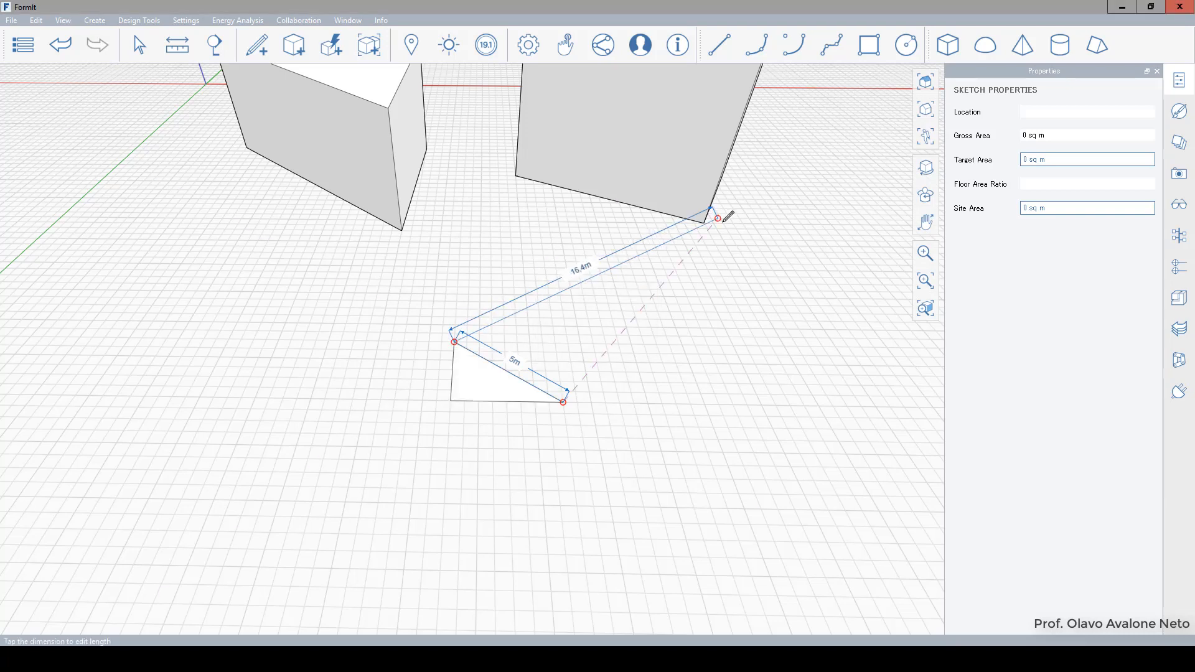
{"action": "key", "text": "Escape"}
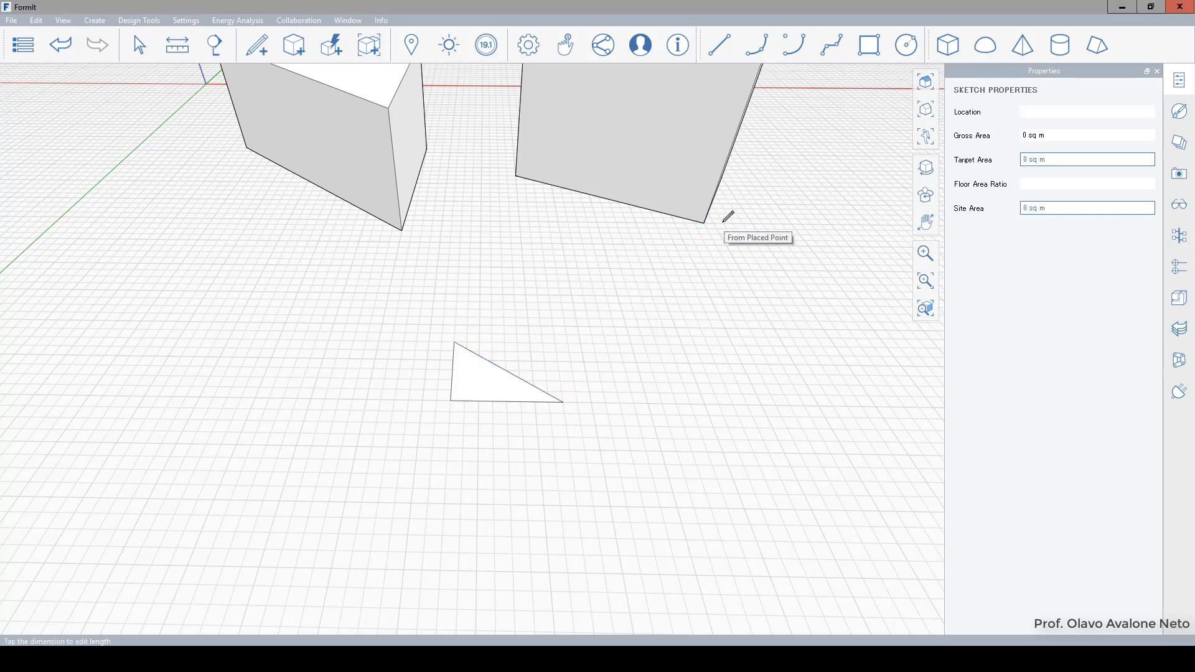
Sketch a third closed triangle beside the small one, with a 3 m side along the green axis and a 3.5 m side along red
{"action": "left_click", "coordinate": [233, 330]}
{"action": "key", "text": "Tab"}
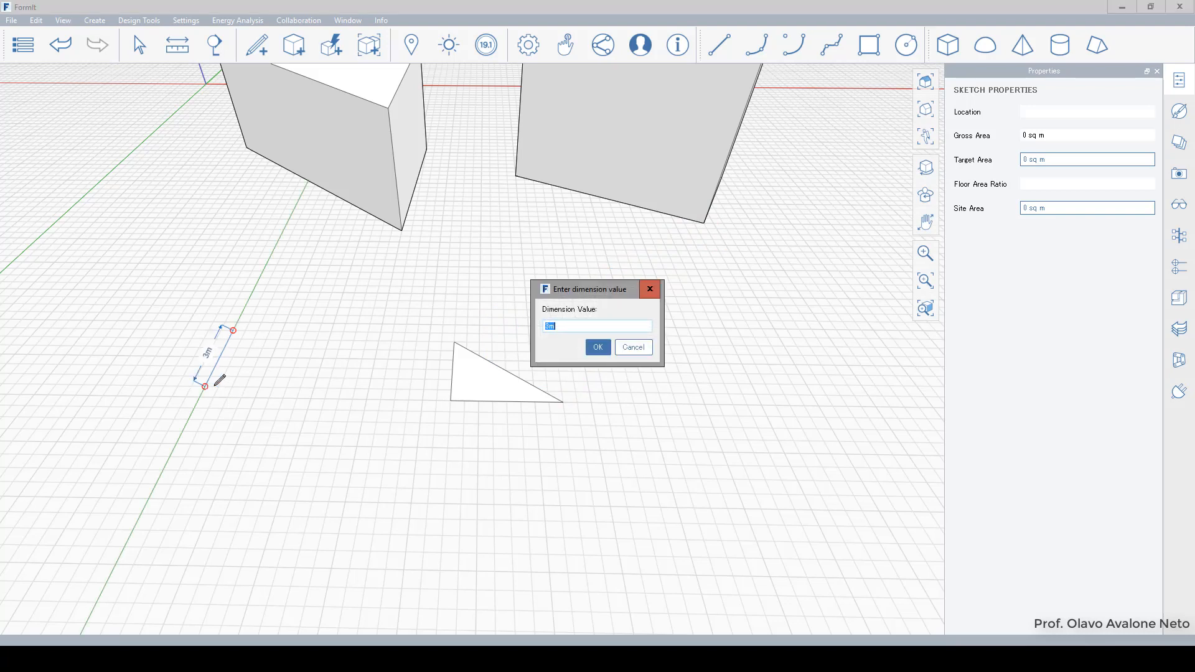
{"action": "left_click", "coordinate": [628, 354]}
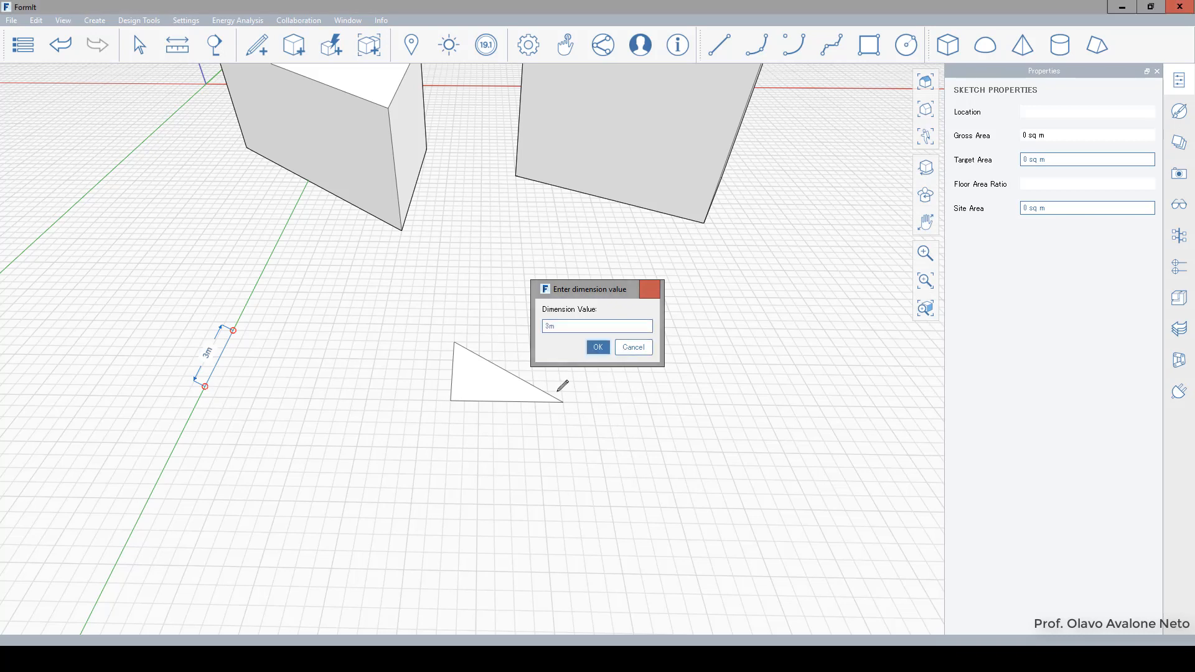
{"action": "left_click", "coordinate": [302, 386]}
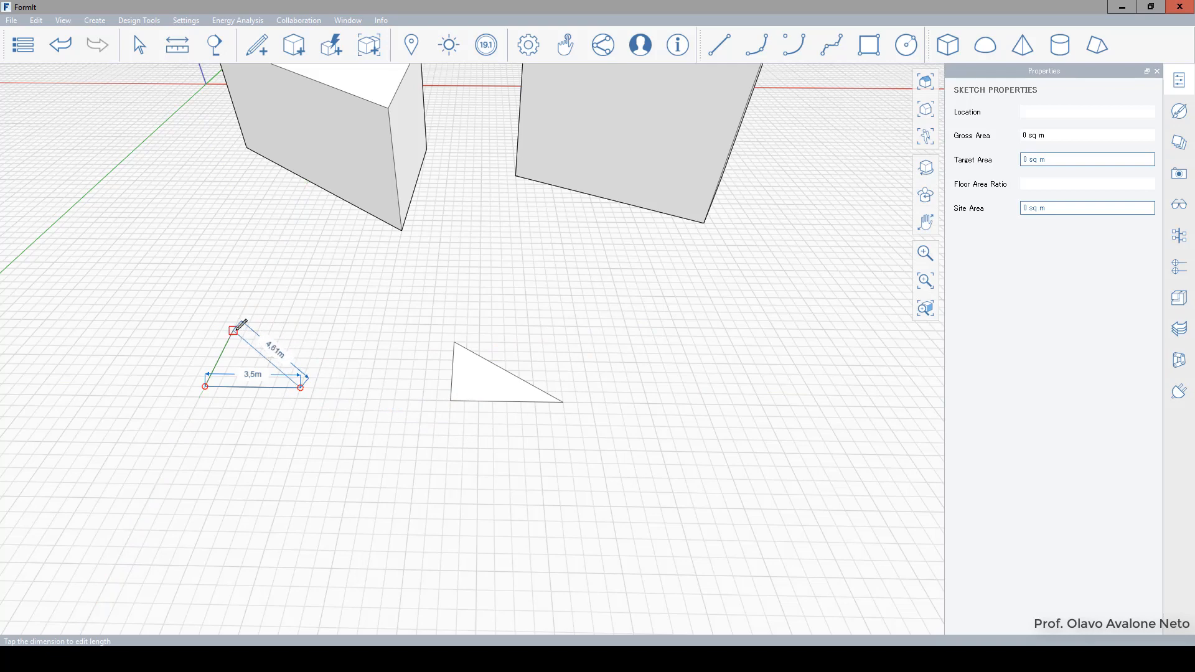
{"action": "left_click", "coordinate": [234, 331]}
Check the length of the new triangle's side parallel to the red axis and deselect it
{"action": "scroll", "coordinate": [241, 376], "scroll_direction": "up", "scroll_amount": 5}
{"action": "scroll", "coordinate": [428, 300], "scroll_direction": "down", "scroll_amount": 1}
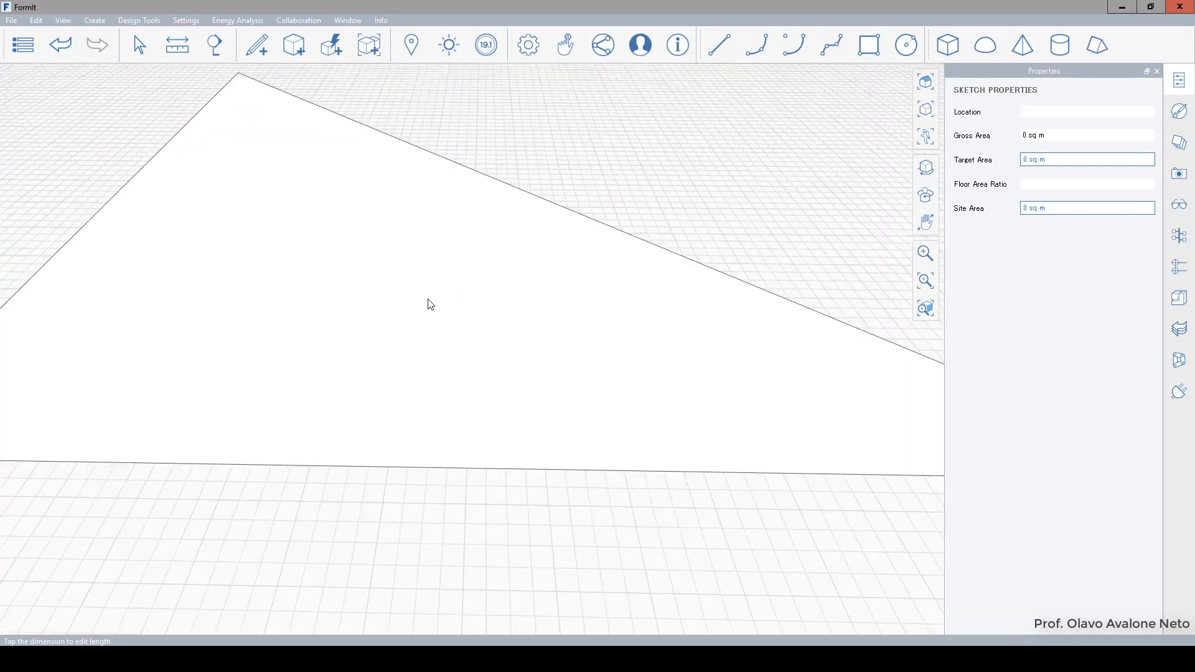
{"action": "scroll", "coordinate": [218, 342], "scroll_direction": "down", "scroll_amount": 1}
{"action": "scroll", "coordinate": [506, 342], "scroll_direction": "down", "scroll_amount": 2}
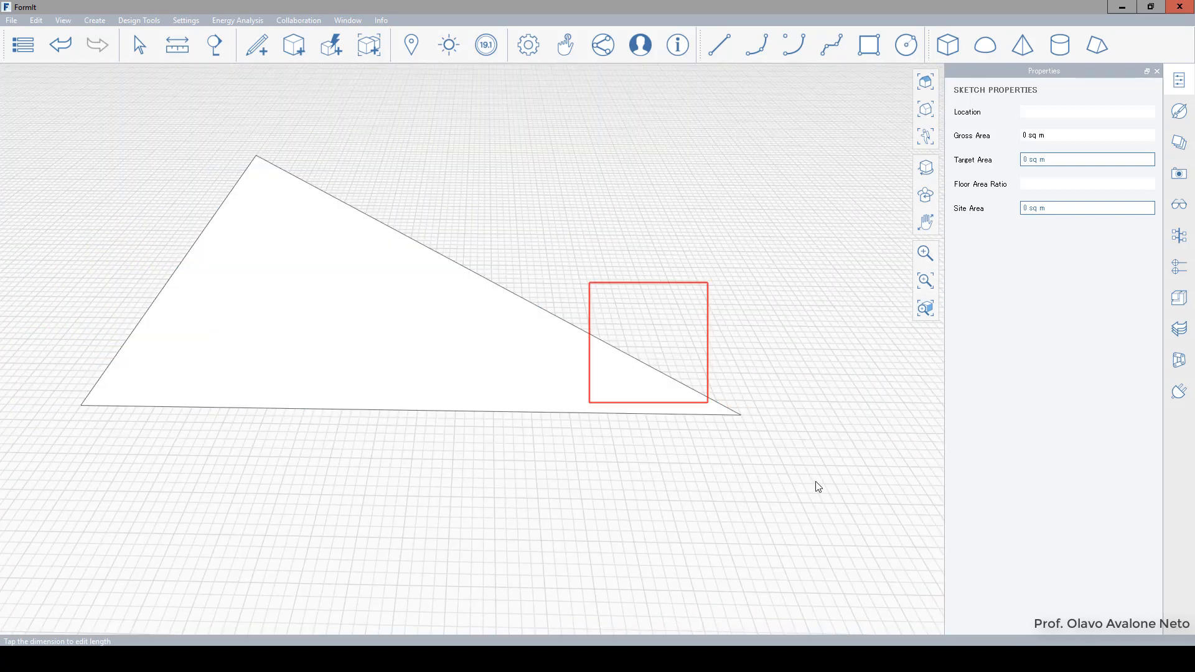
{"action": "left_click", "coordinate": [702, 415]}
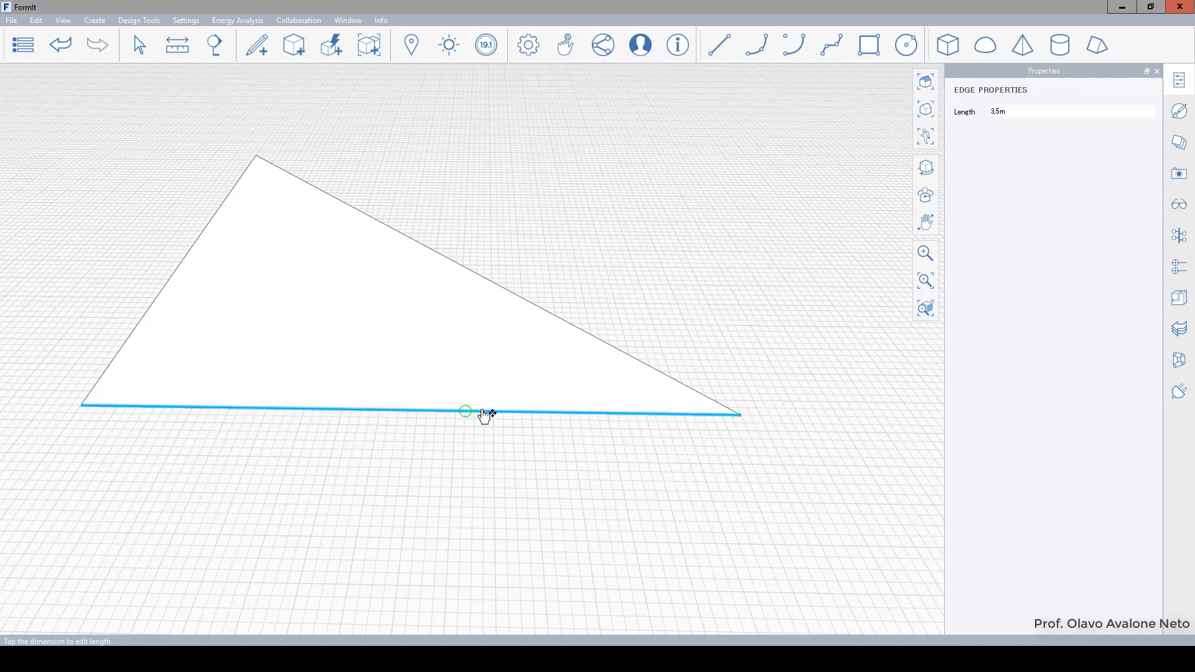
{"action": "scroll", "coordinate": [315, 422], "scroll_direction": "down", "scroll_amount": 3}
{"action": "left_click", "coordinate": [477, 123]}
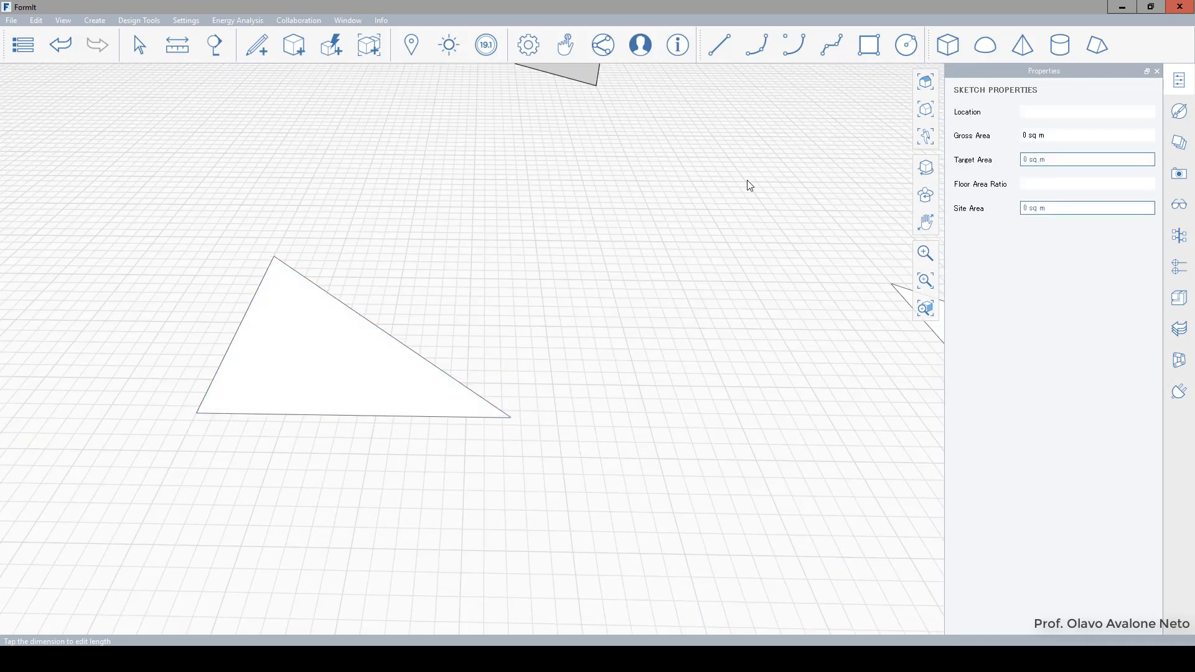
{"action": "left_click", "coordinate": [868, 45]}
{"action": "scroll", "coordinate": [461, 306], "scroll_direction": "down", "scroll_amount": 1}
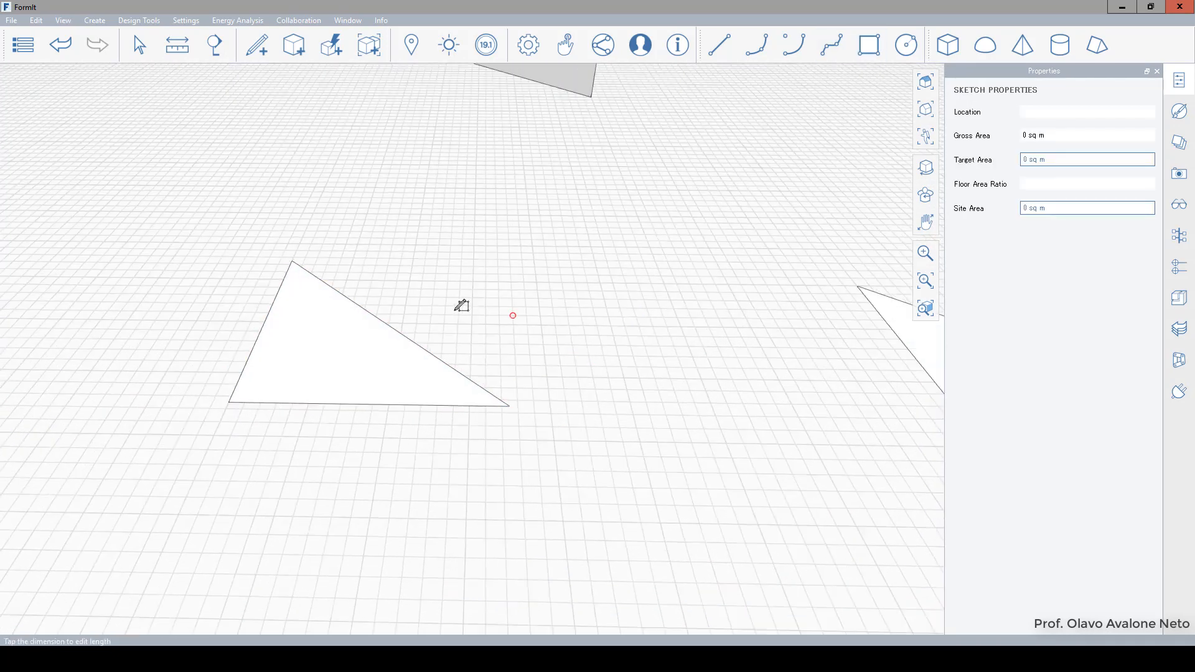
{"action": "scroll", "coordinate": [461, 306], "scroll_direction": "down", "scroll_amount": 2}
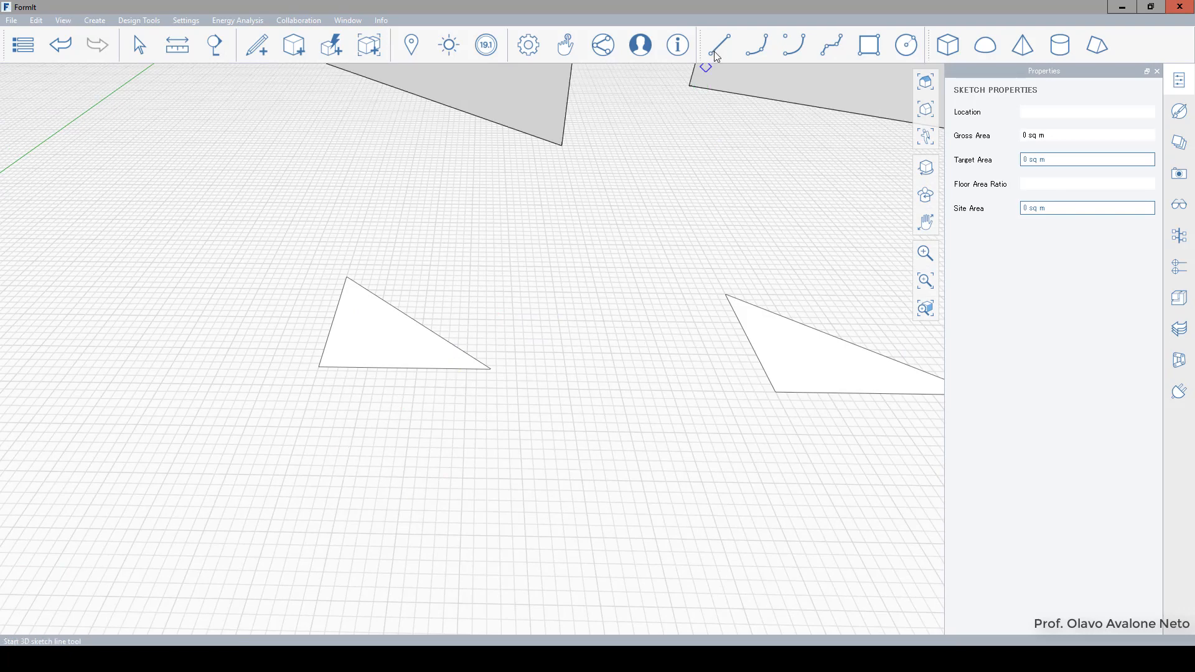
{"action": "key", "text": "ctrl"}
{"action": "key", "text": "ctrl"}
{"action": "key", "text": "ctrl"}
{"action": "scroll", "coordinate": [416, 125], "scroll_direction": "down", "scroll_amount": 2}
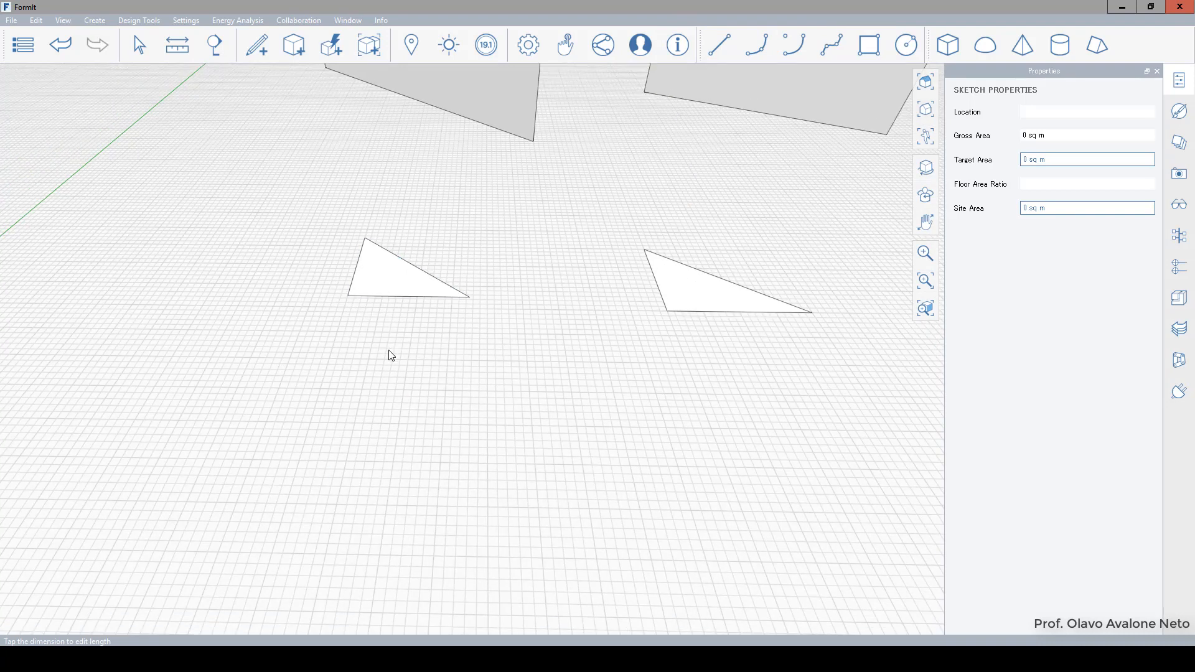
Draw a 5 m by 5 m rectangle on the open ground in front of the two small triangles
{"action": "left_click", "coordinate": [868, 45]}
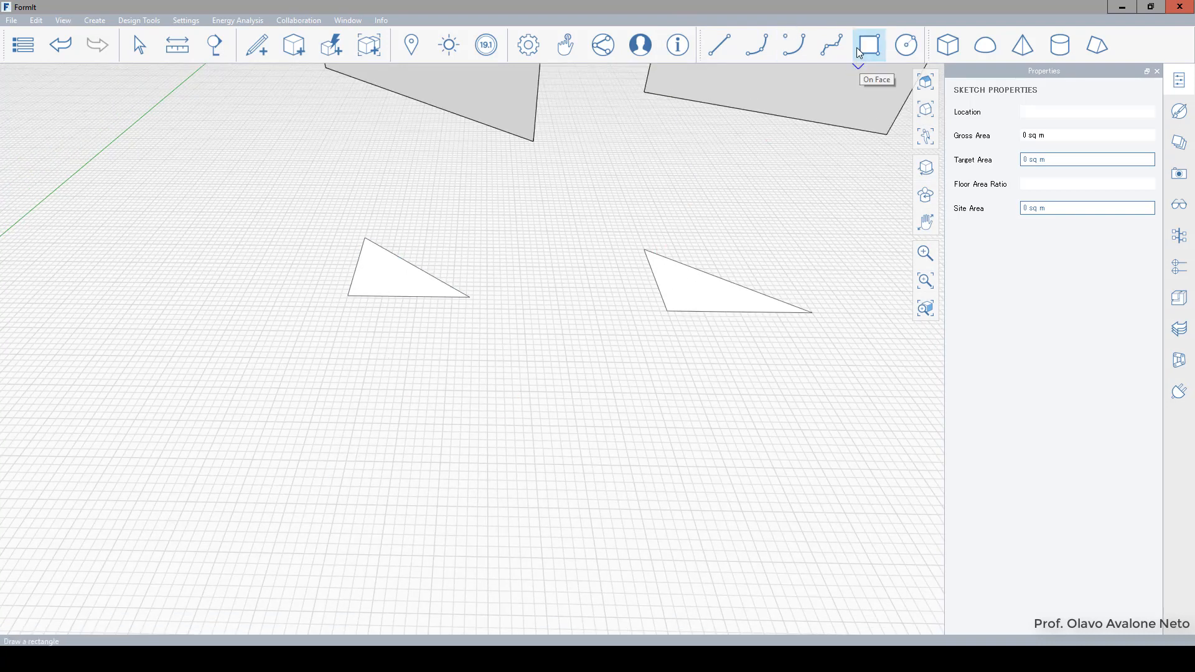
{"action": "left_click", "coordinate": [345, 468]}
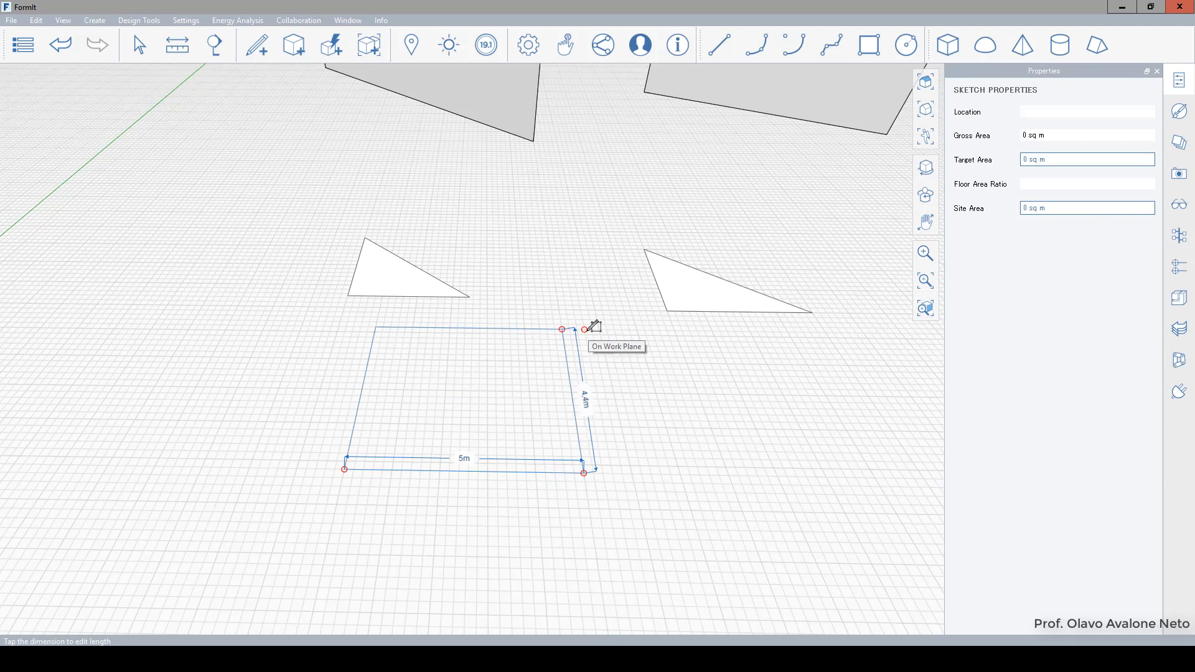
{"action": "type", "text": "5"}
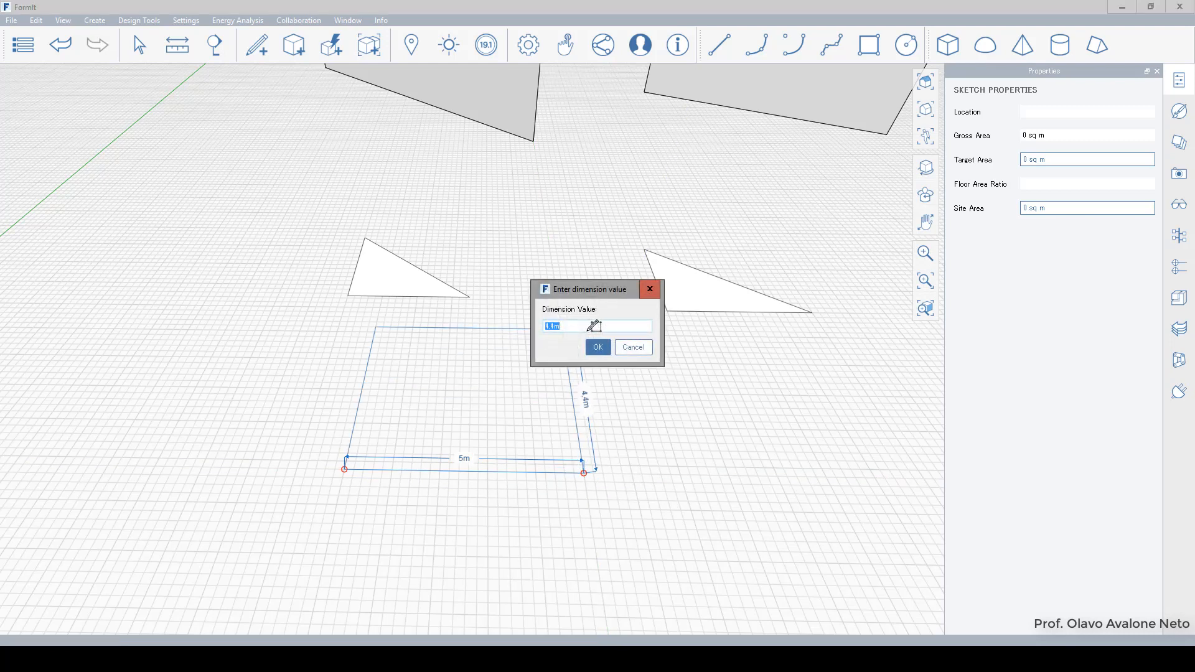
{"action": "key", "text": "Return"}
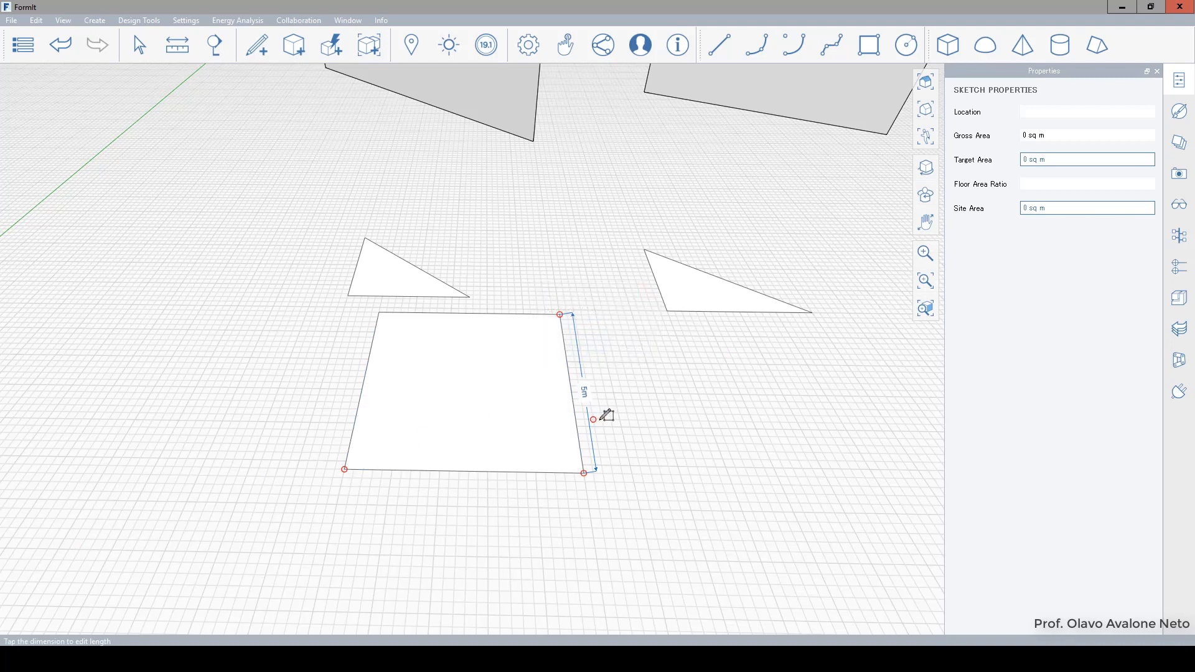
Set the rectangle's dimension along the green axis to 4 m
{"action": "left_click", "coordinate": [587, 383]}
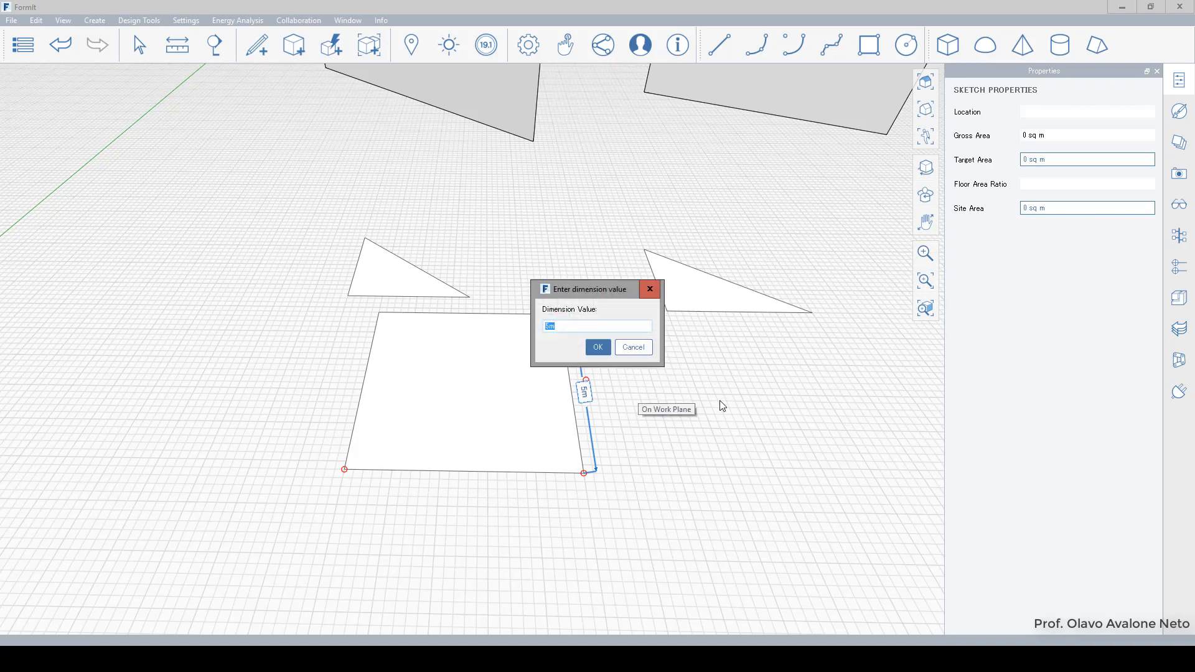
{"action": "type", "text": "4"}
{"action": "key", "text": "Return"}
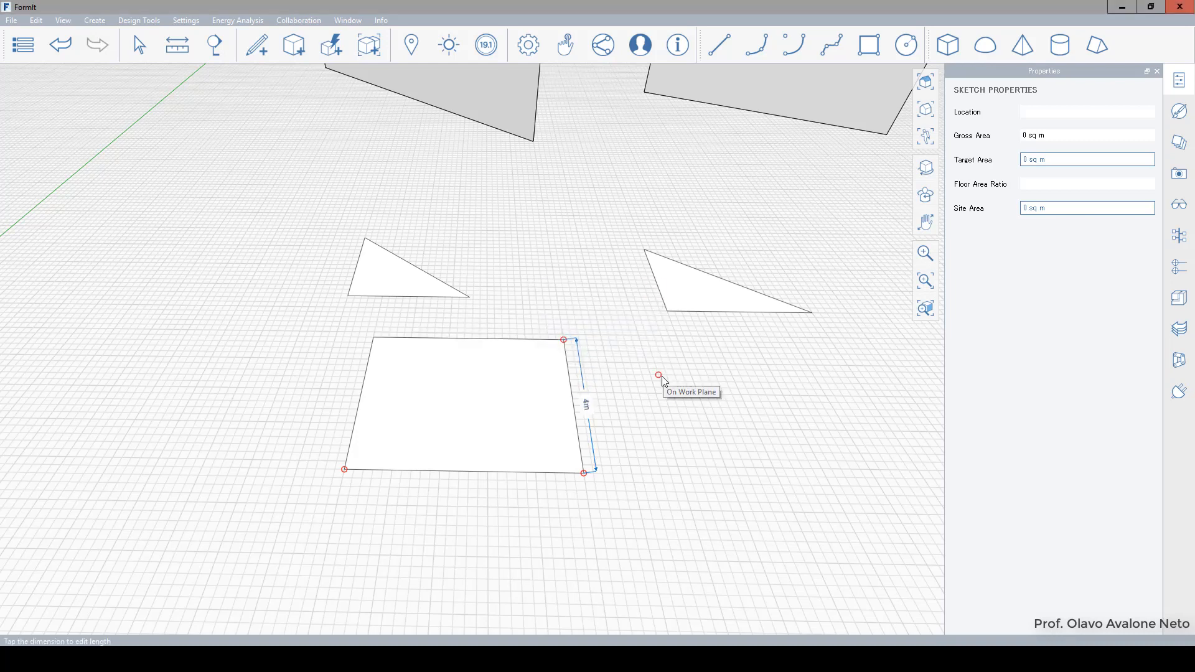
Reduce the rectangle's dimension along the green axis to 3 m
{"action": "left_click", "coordinate": [586, 406]}
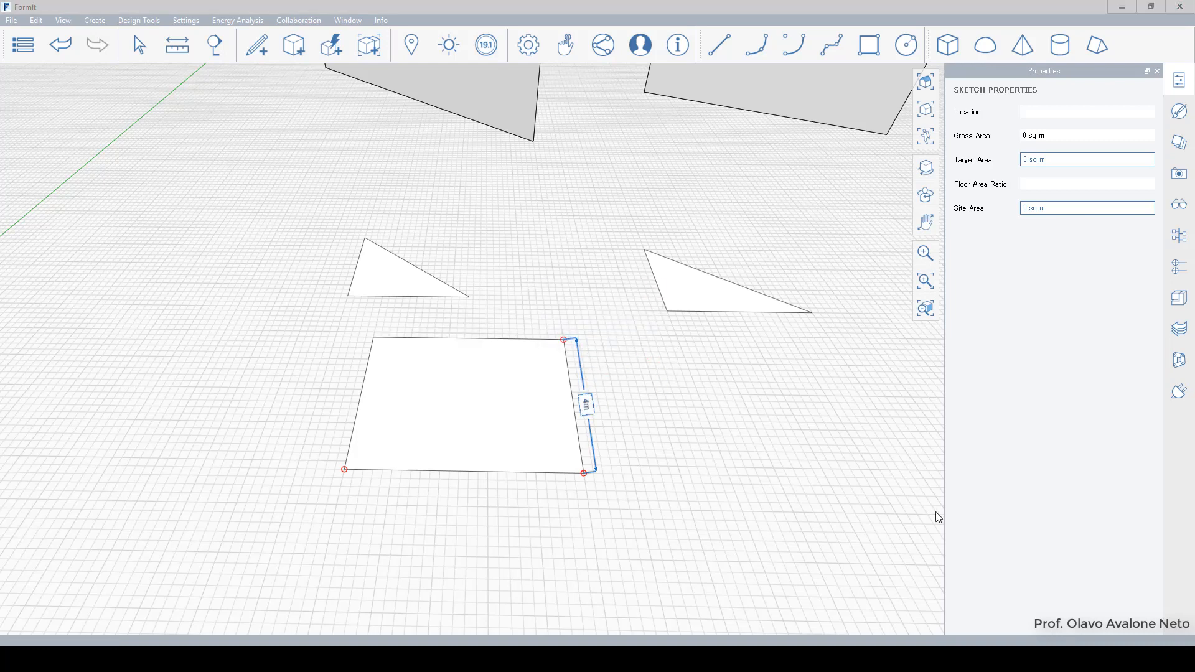
{"action": "type", "text": "3"}
{"action": "key", "text": "Return"}
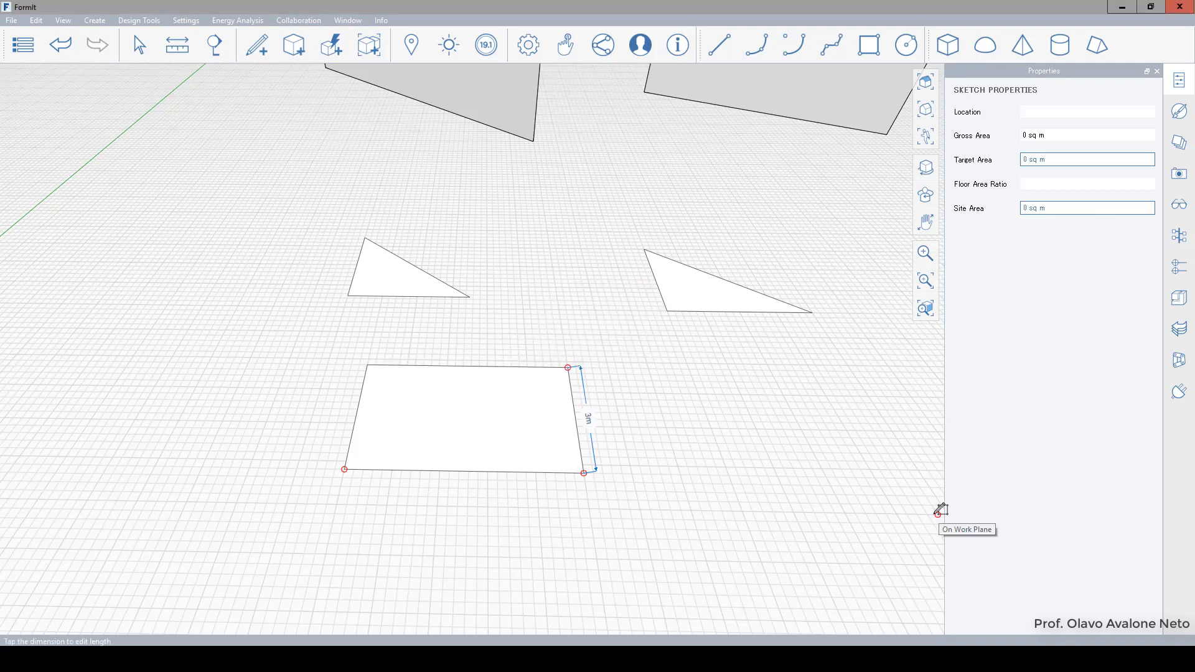
Try to move the rectangle's right edge inward about 1.6 m along the red axis
{"action": "left_click", "coordinate": [510, 366]}
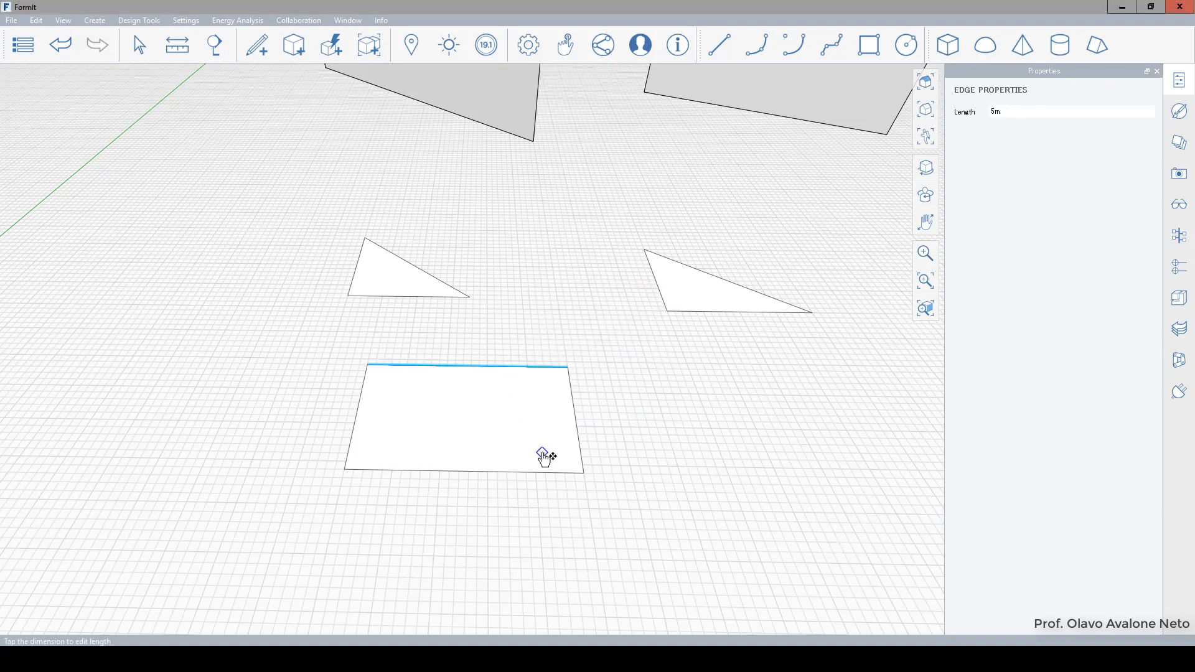
{"action": "key", "text": "Escape"}
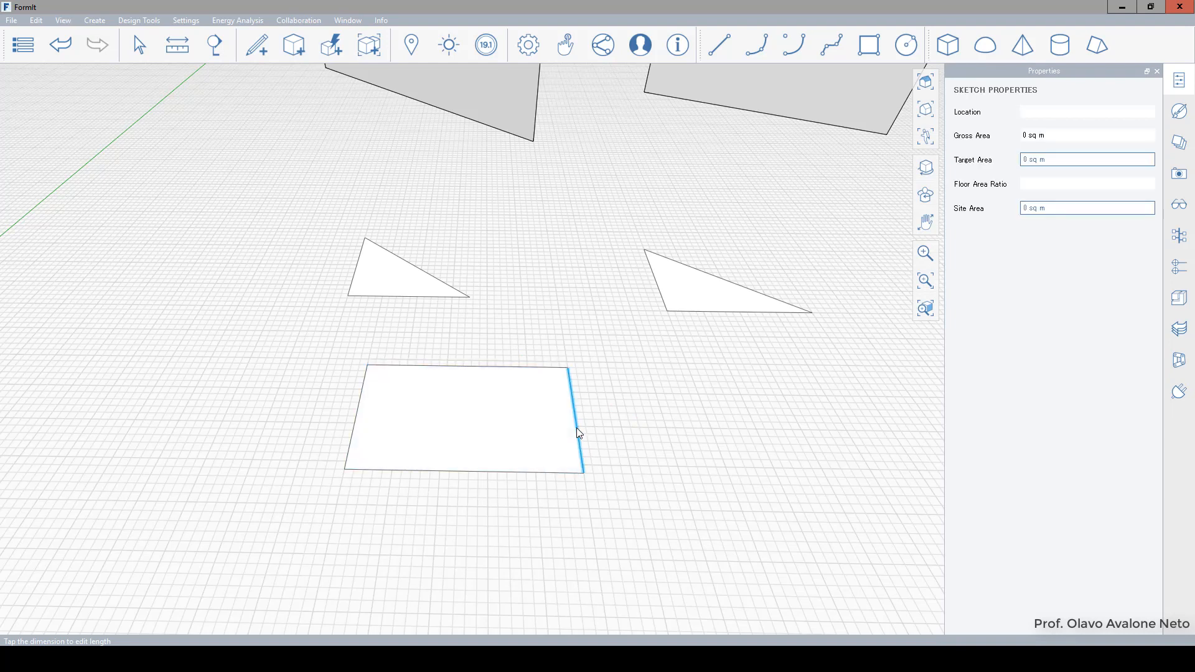
{"action": "left_click", "coordinate": [578, 434]}
{"action": "left_click_drag", "start_coordinate": [577, 434], "coordinate": [507, 435]}
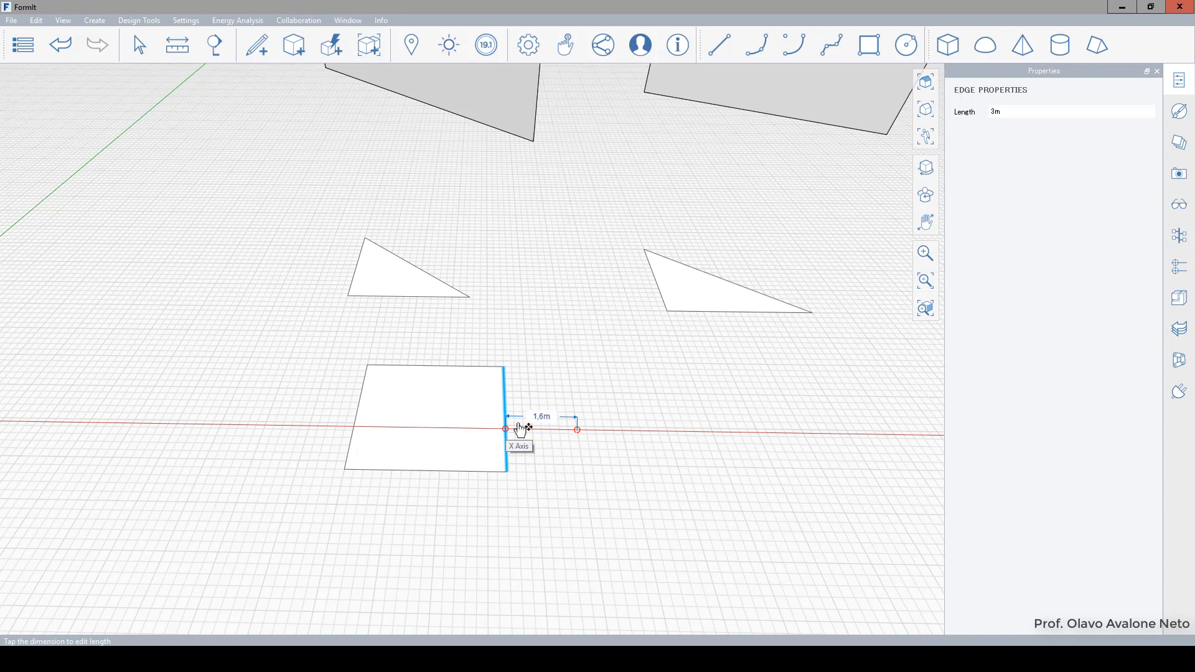
{"action": "key", "text": "Escape"}
Move the rectangle's left edge inward 2 m along the red axis
{"action": "left_click", "coordinate": [359, 420]}
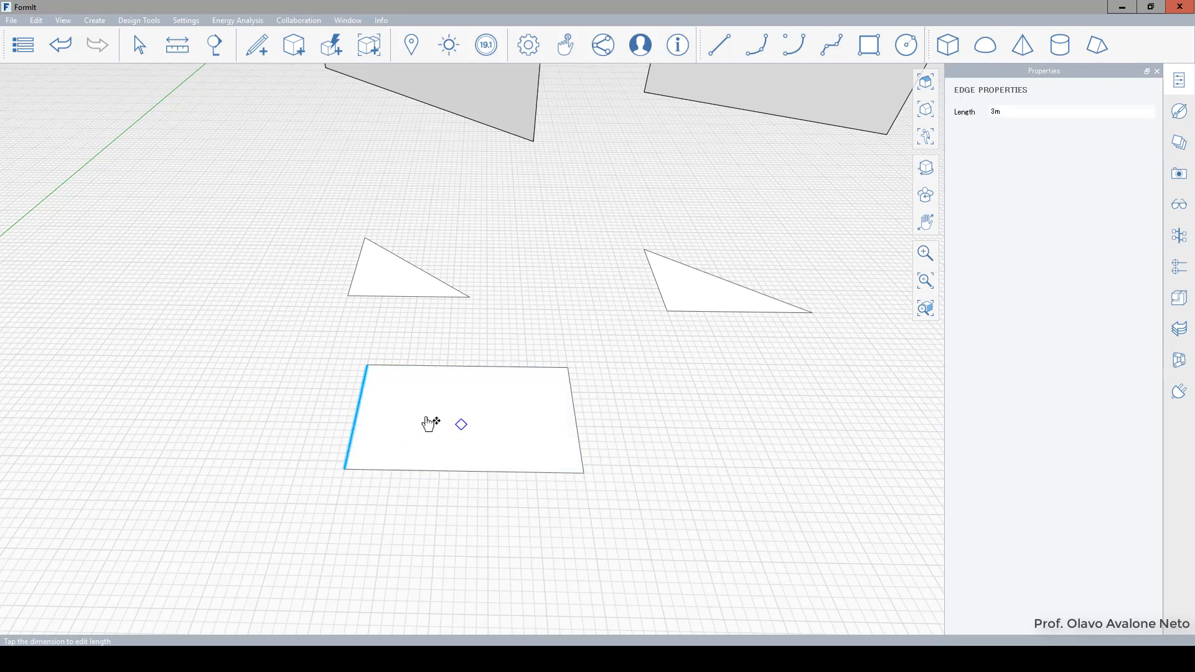
{"action": "left_click_drag", "start_coordinate": [354, 438], "coordinate": [454, 439]}
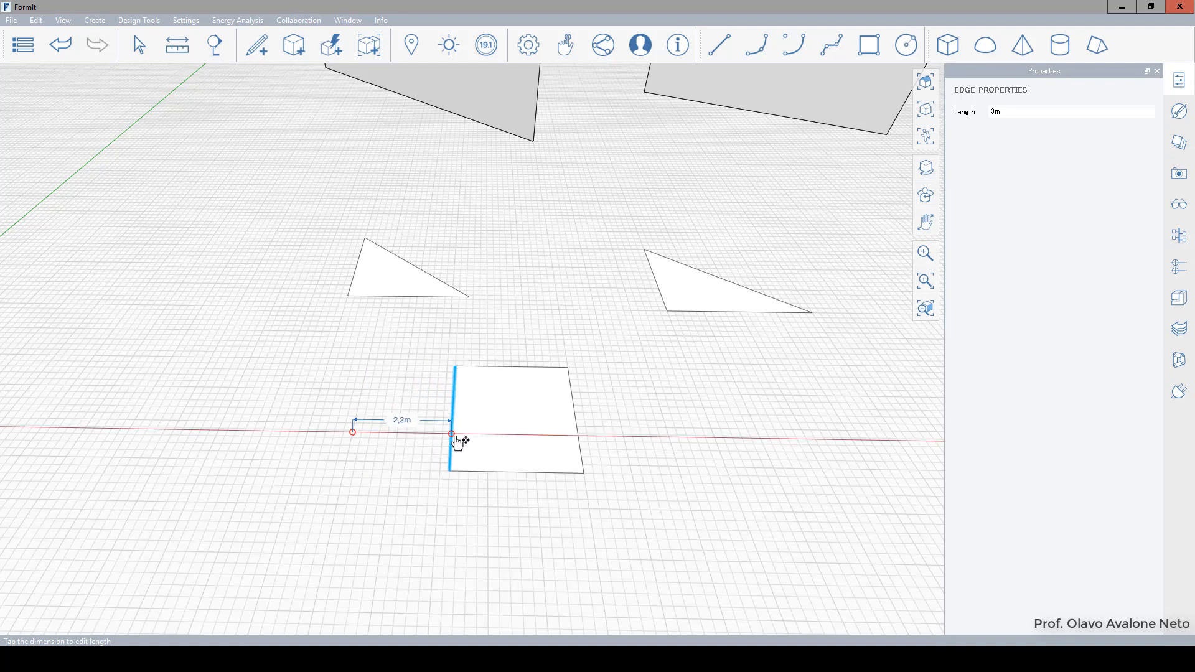
{"action": "type", "text": "2"}
{"action": "key", "text": "Return"}
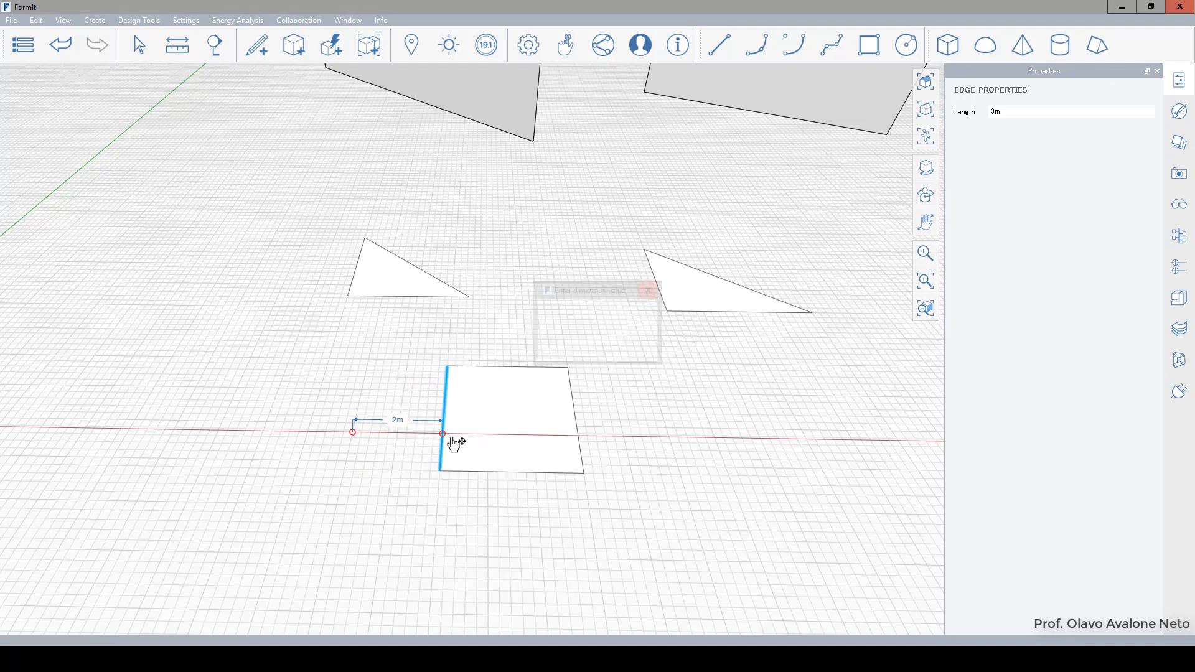
Set the move distance of the rectangle's left edge to 3 m and deselect the edge
{"action": "left_click", "coordinate": [397, 420]}
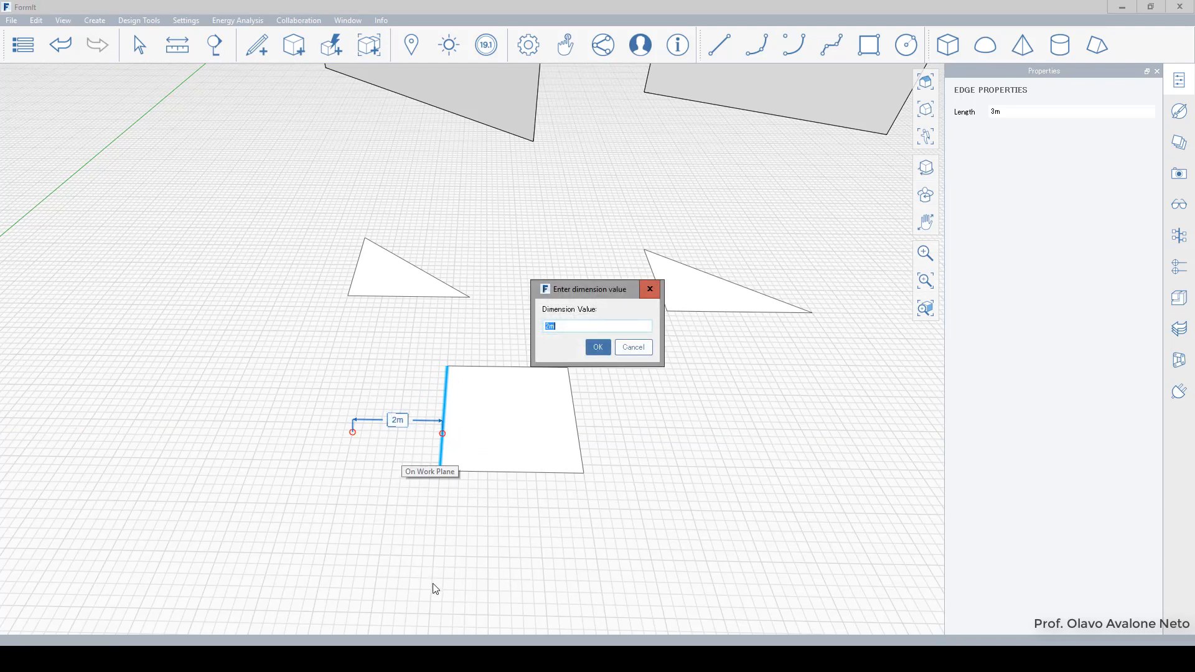
{"action": "type", "text": "3"}
{"action": "key", "text": "Return"}
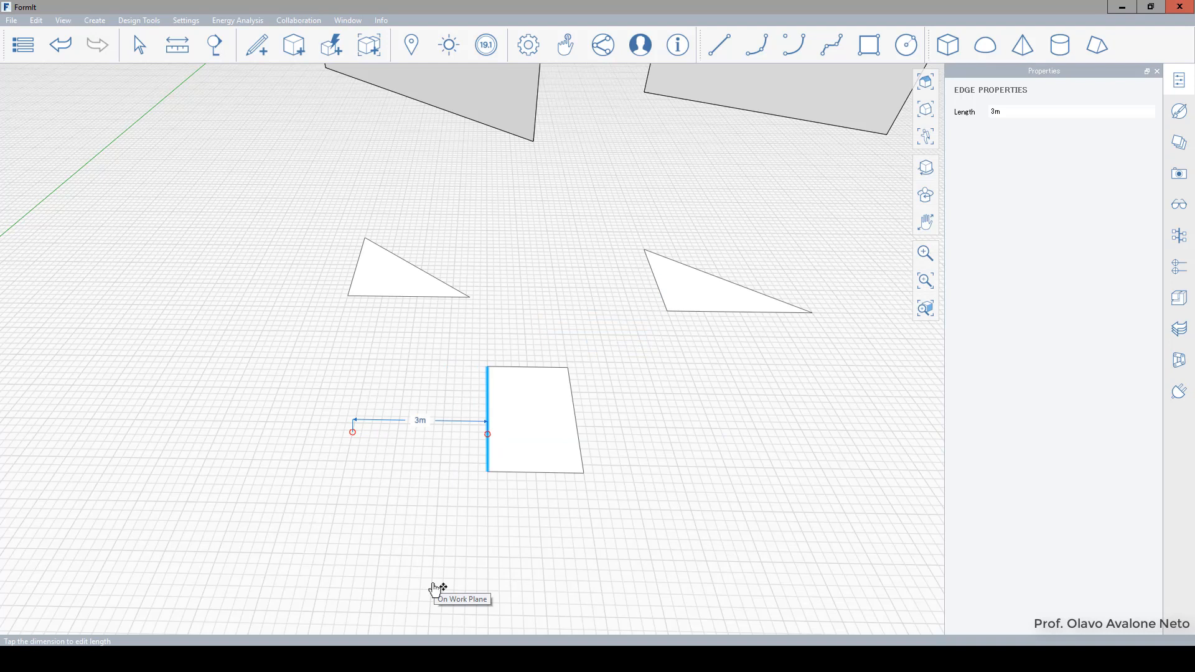
{"action": "key", "text": "Escape"}
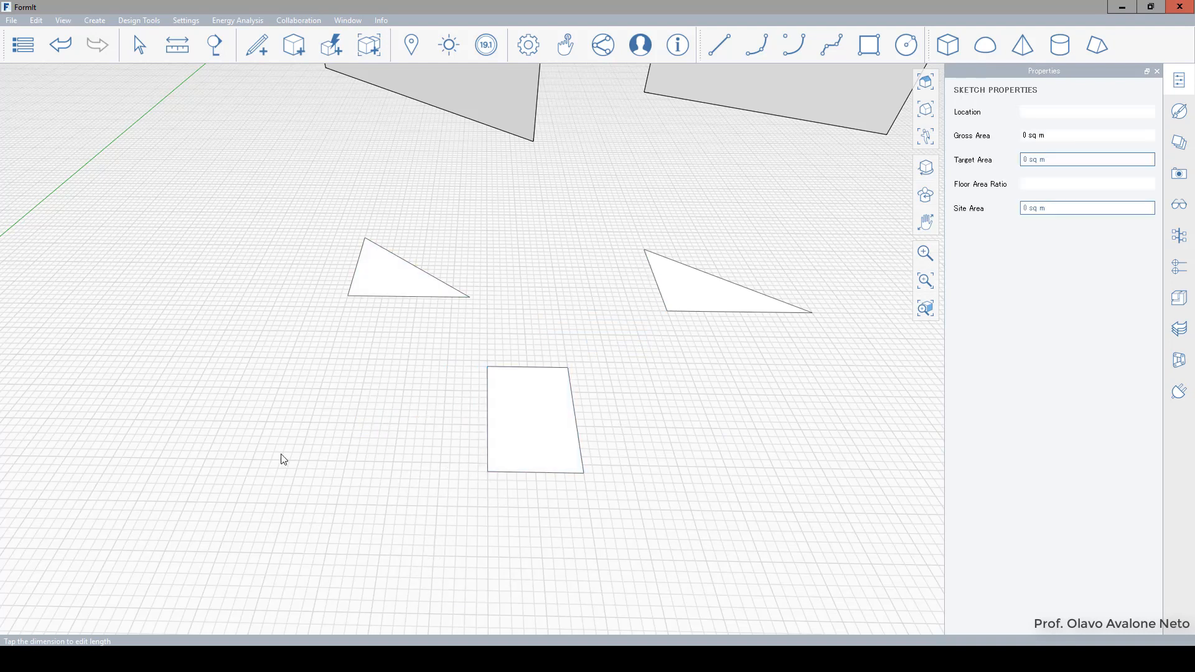
Try to move the rectangle's short edge facing the triangles inward about 0.6 m along the green axis
{"action": "scroll", "coordinate": [298, 464], "scroll_direction": "down", "scroll_amount": 2}
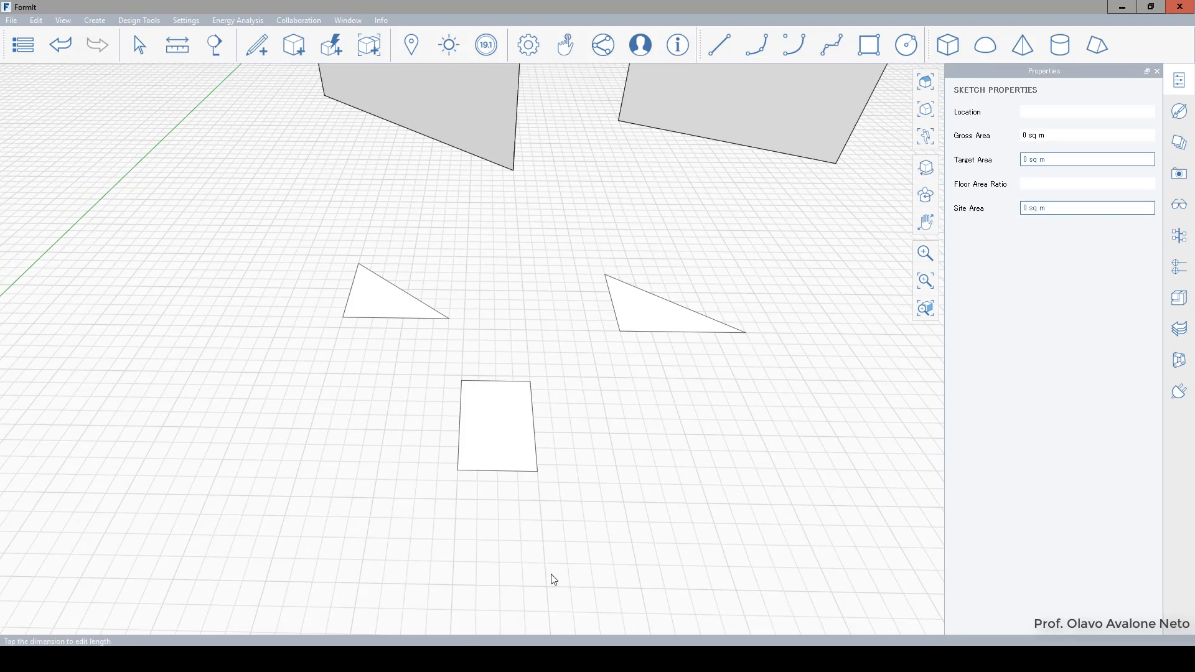
{"action": "middle_click_drag", "start_coordinate": [554, 580], "coordinate": [502, 551]}
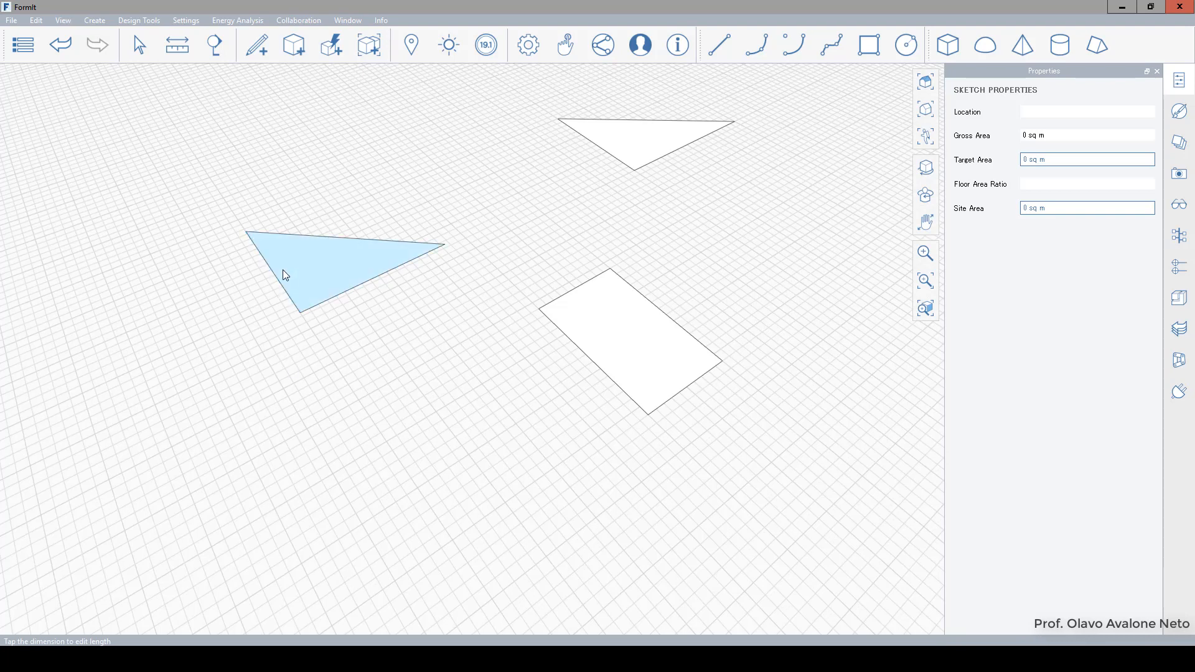
{"action": "left_click", "coordinate": [575, 294]}
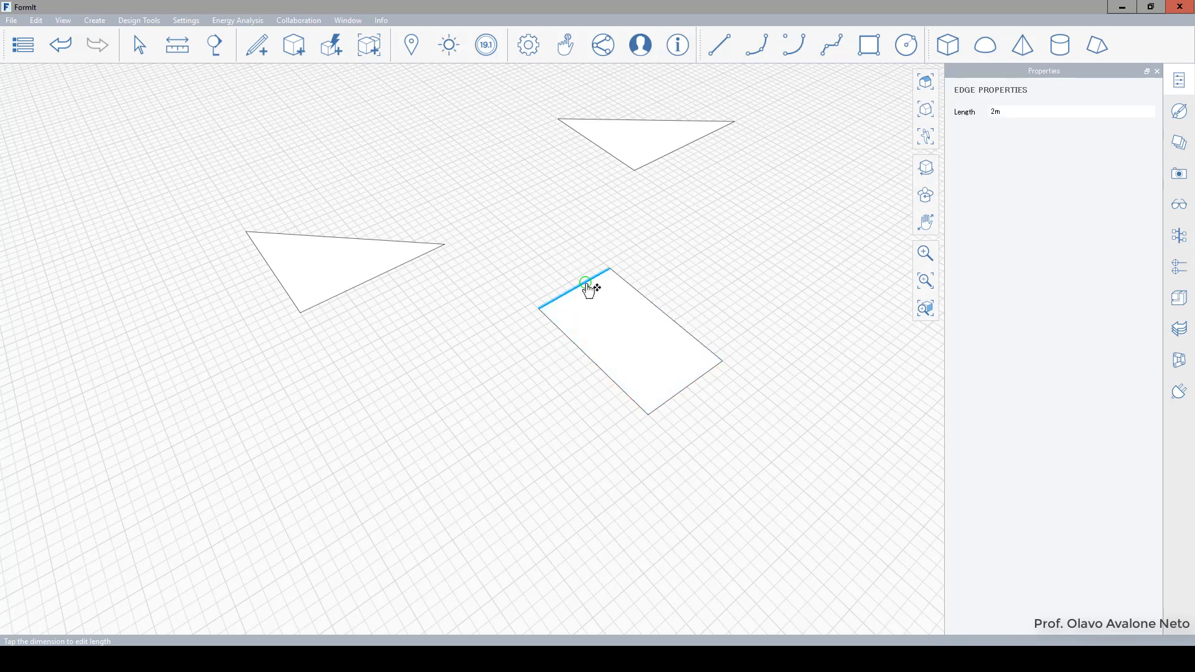
{"action": "key", "text": "Escape"}
{"action": "left_click", "coordinate": [584, 286]}
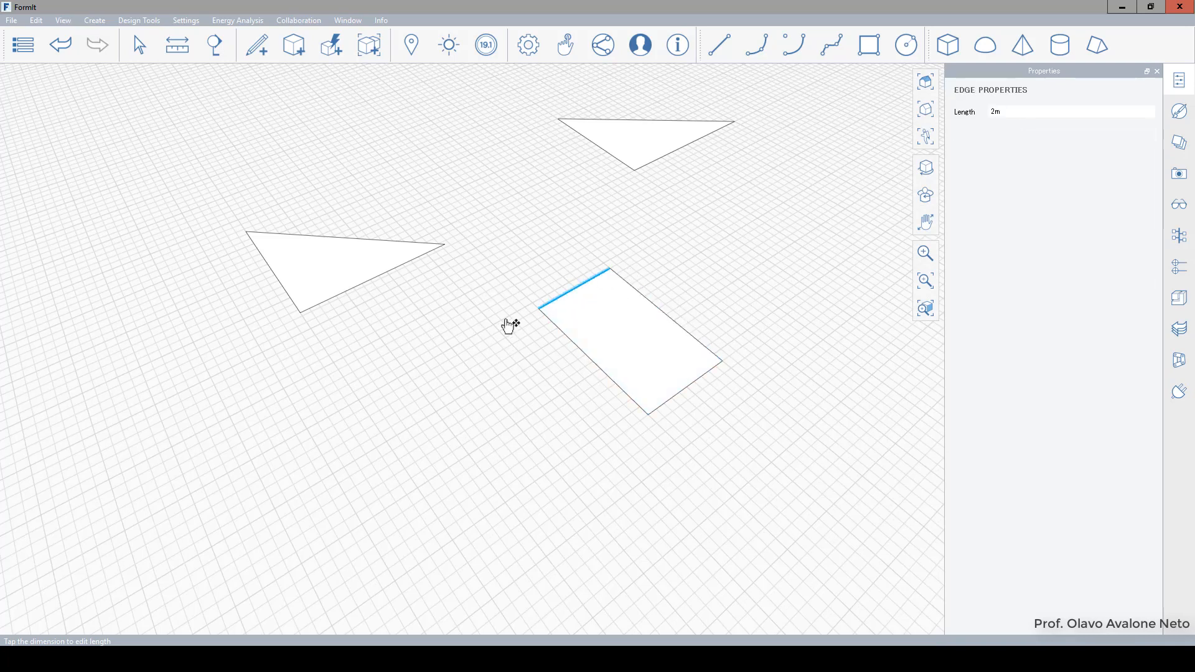
{"action": "left_click", "coordinate": [551, 302]}
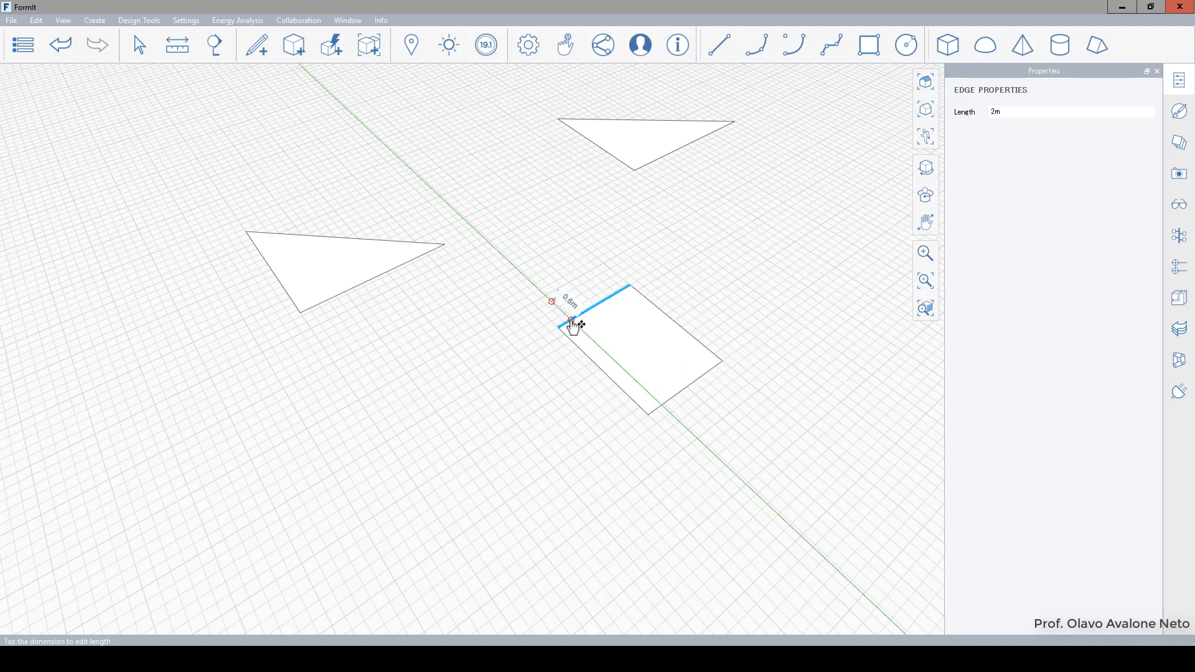
{"action": "key", "text": "Escape"}
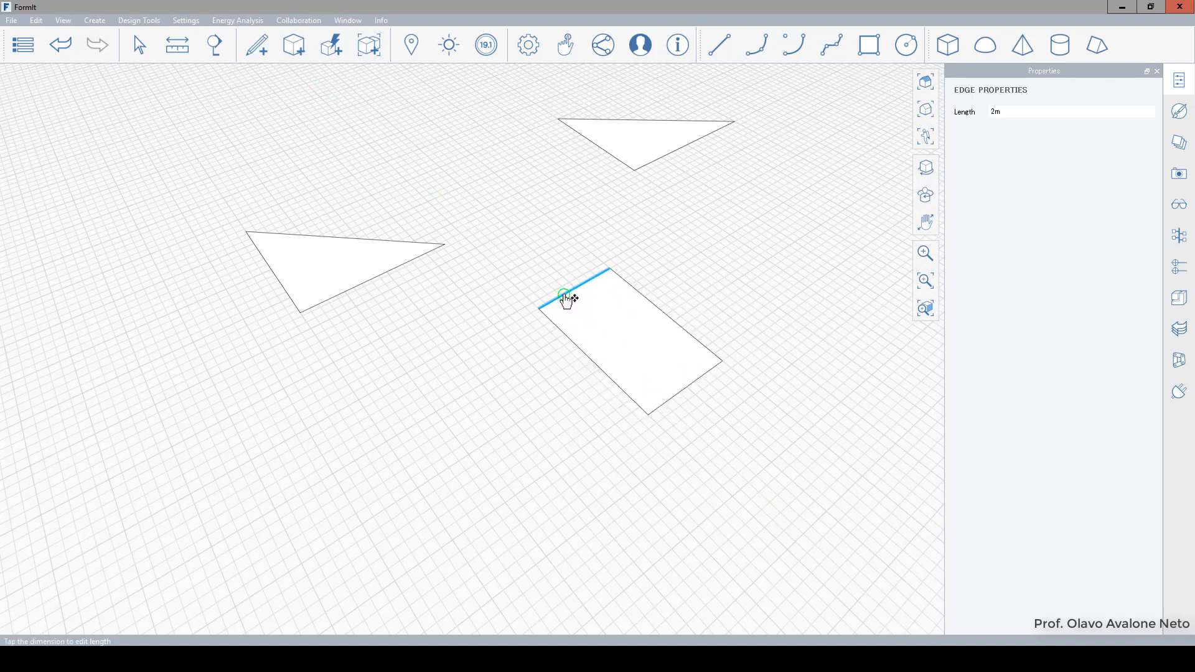
Try to move the rectangle's short edge facing the triangles inward about 1.6 m along the green axis
{"action": "left_click", "coordinate": [564, 295]}
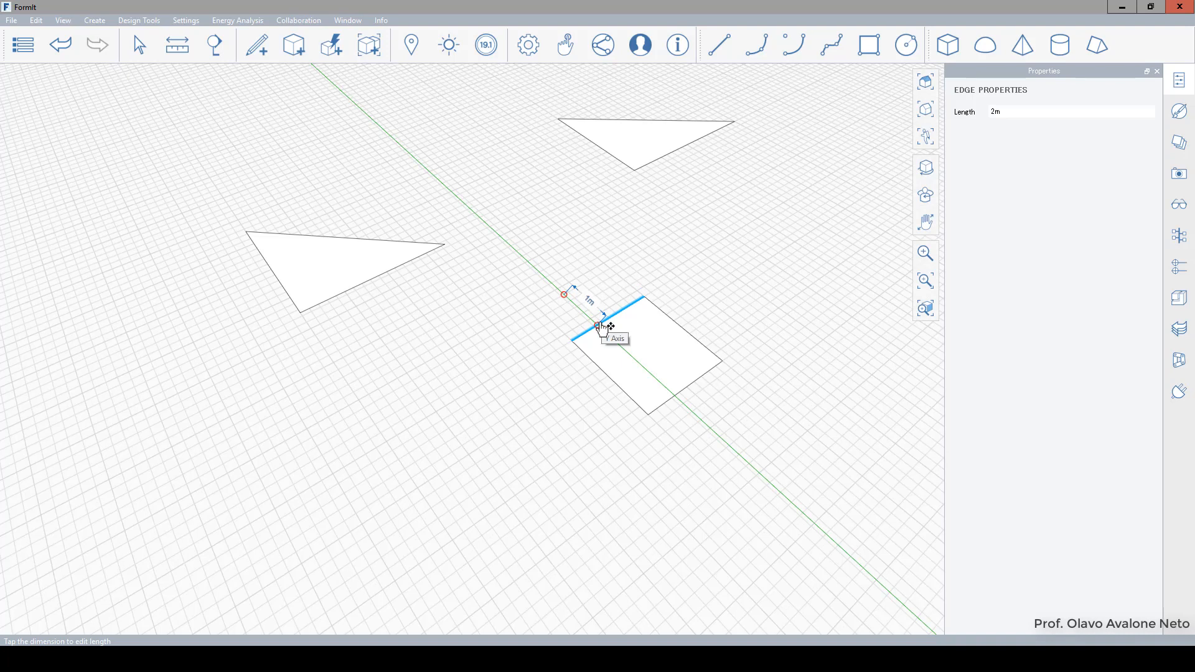
{"action": "key", "text": "Tab"}
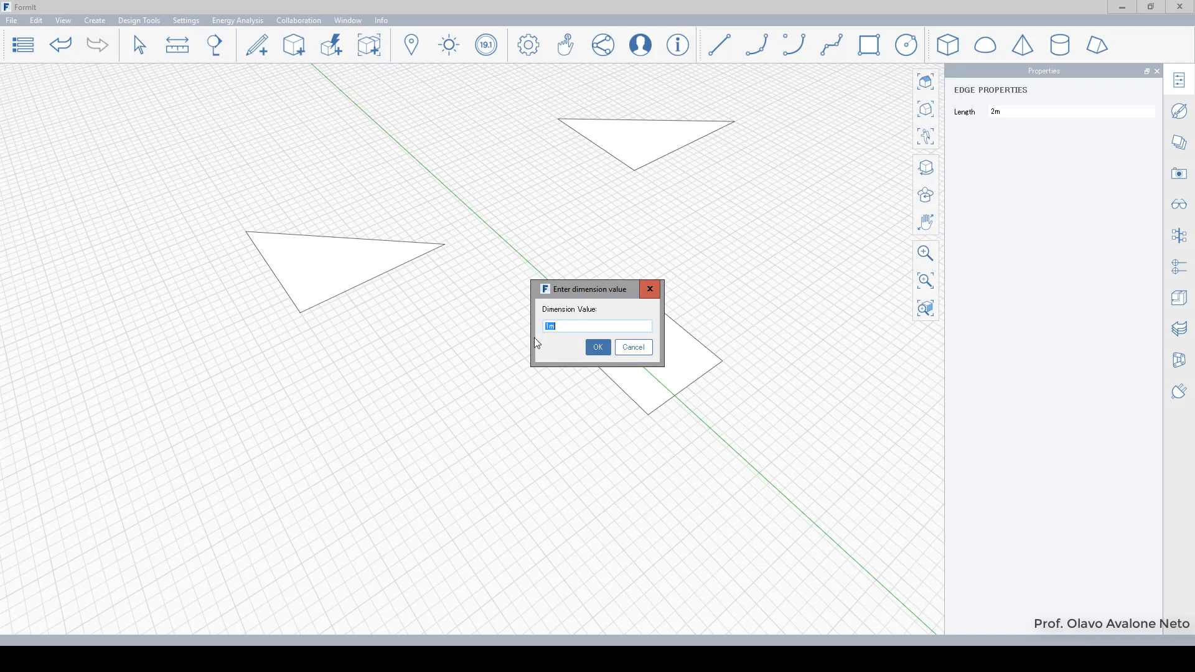
{"action": "left_click", "coordinate": [640, 348]}
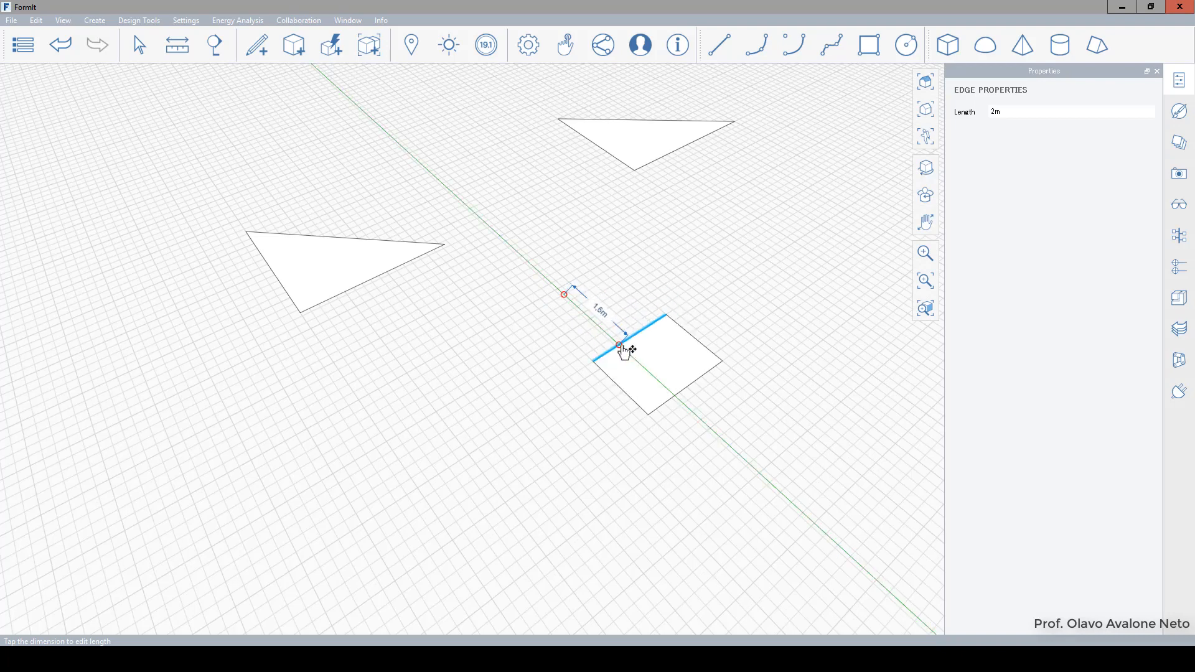
{"action": "left_click", "coordinate": [624, 353]}
Examine the flat sketches and the extruded triangular prisms around the origin from different distances and angles
{"action": "scroll", "coordinate": [362, 319], "scroll_direction": "down", "scroll_amount": 2}
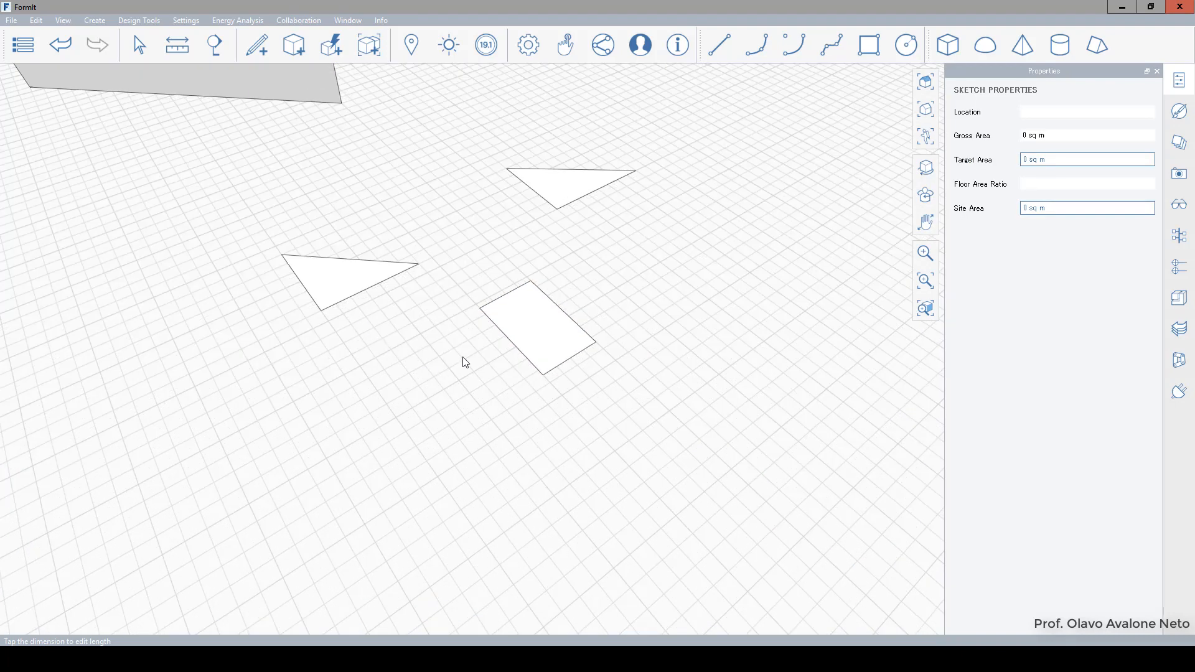
{"action": "scroll", "coordinate": [464, 362], "scroll_direction": "down", "scroll_amount": 2}
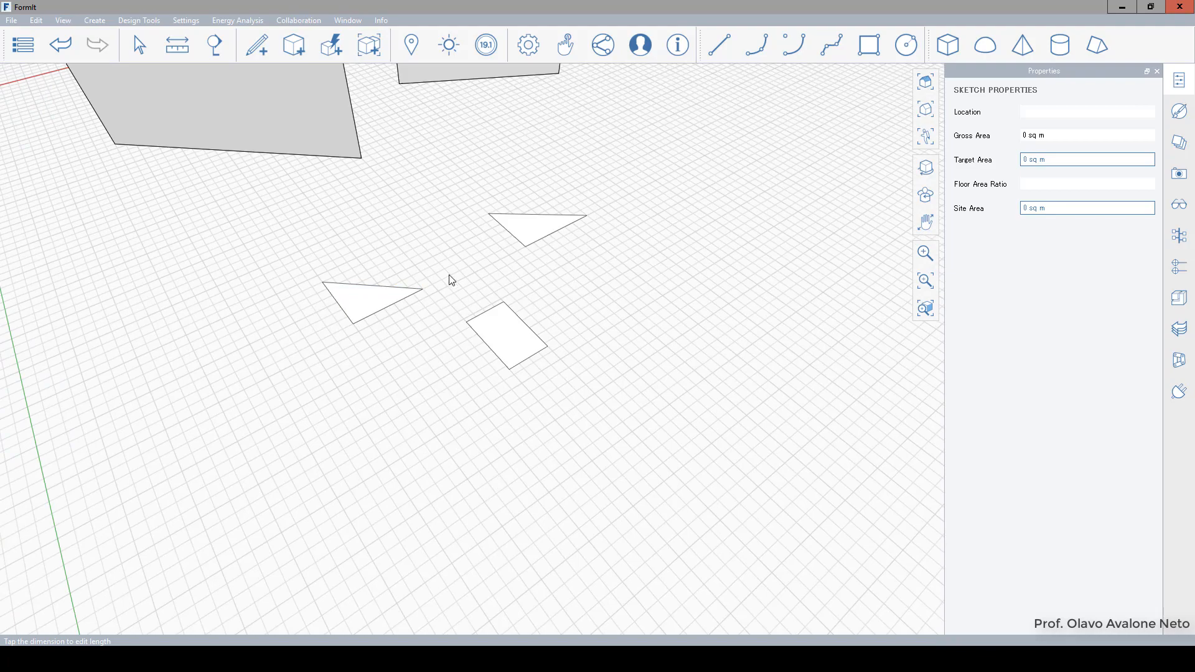
{"action": "scroll", "coordinate": [449, 275], "scroll_direction": "down", "scroll_amount": 4}
{"action": "middle_click_drag", "start_coordinate": [364, 367], "coordinate": [626, 401]}
{"action": "right_click_drag", "start_coordinate": [567, 414], "coordinate": [521, 383]}
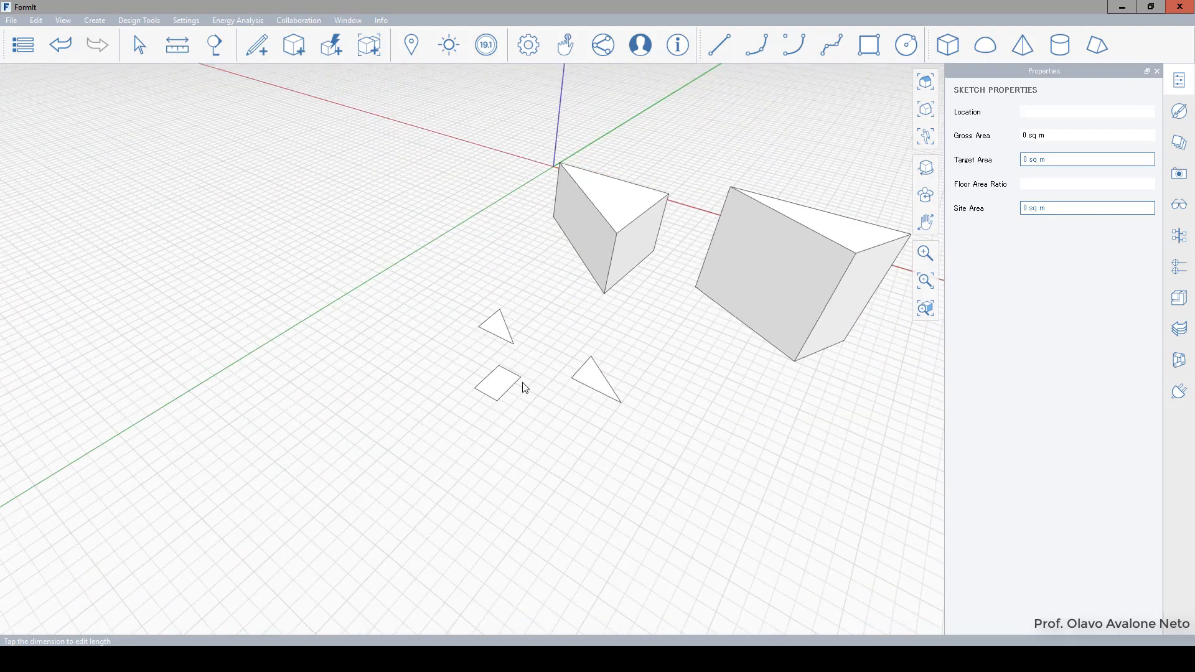
{"action": "scroll", "coordinate": [587, 114], "scroll_direction": "up", "scroll_amount": 3}
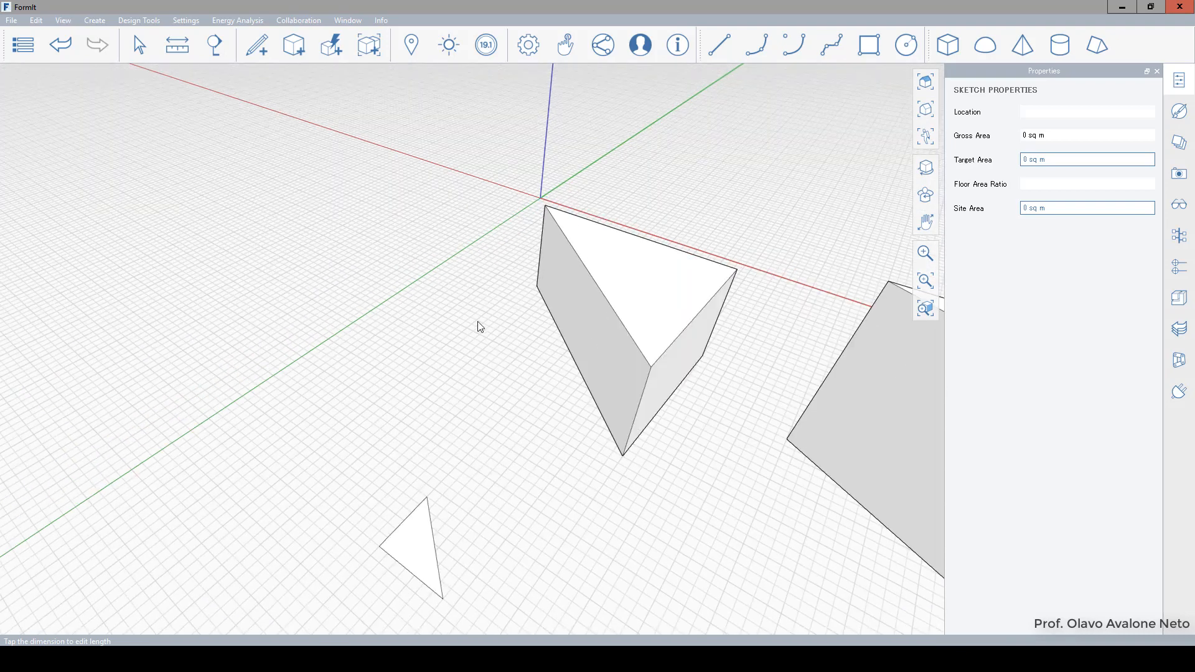
{"action": "mouse_move", "coordinate": [519, 378]}
{"action": "right_mouse_down"}
{"action": "mouse_move", "coordinate": [535, 390]}
{"action": "mouse_move", "coordinate": [541, 379]}
{"action": "right_mouse_up"}
{"action": "scroll", "coordinate": [511, 103], "scroll_direction": "up", "scroll_amount": 5}
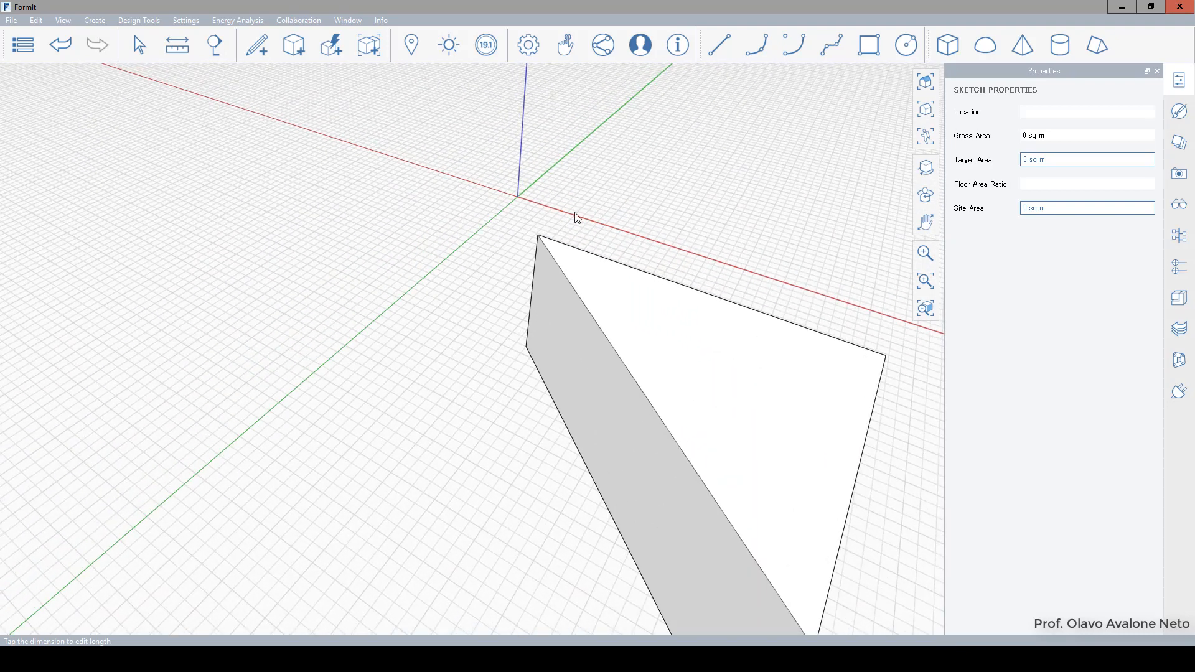
{"action": "scroll", "coordinate": [513, 190], "scroll_direction": "down", "scroll_amount": 4}
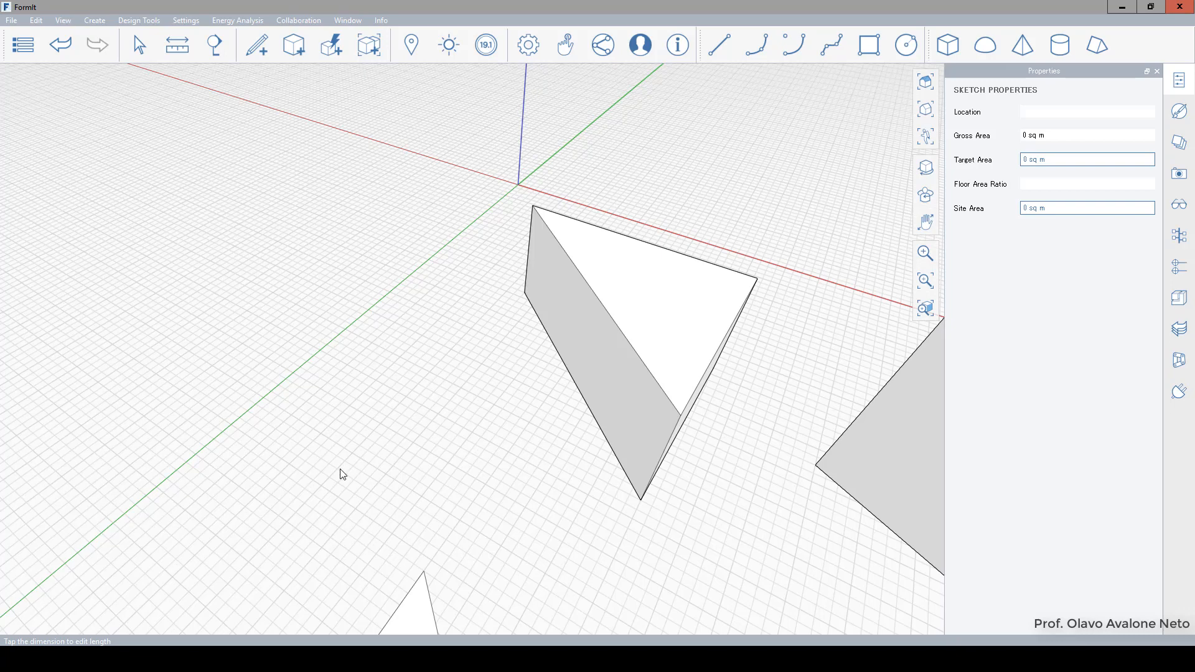
{"action": "scroll", "coordinate": [341, 470], "scroll_direction": "down", "scroll_amount": 3}
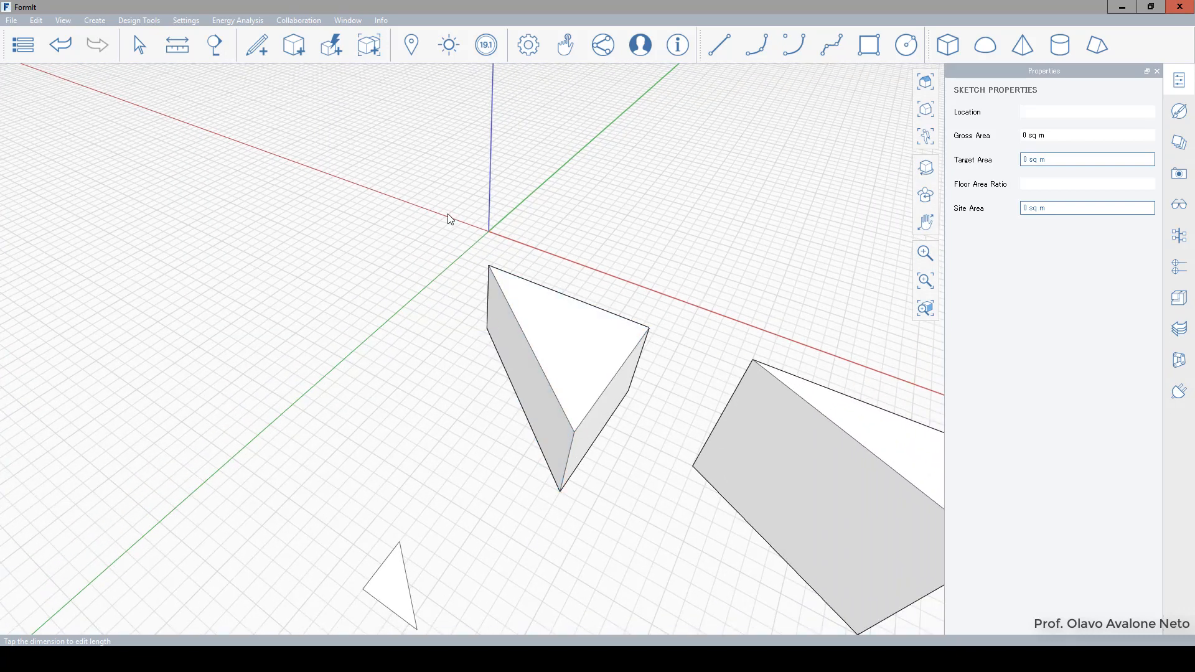
{"action": "scroll", "coordinate": [446, 218], "scroll_direction": "down", "scroll_amount": 2}
Raise one corner of the larger flat triangle about 3.4 m along the blue vertical axis
{"action": "scroll", "coordinate": [482, 533], "scroll_direction": "up", "scroll_amount": 5}
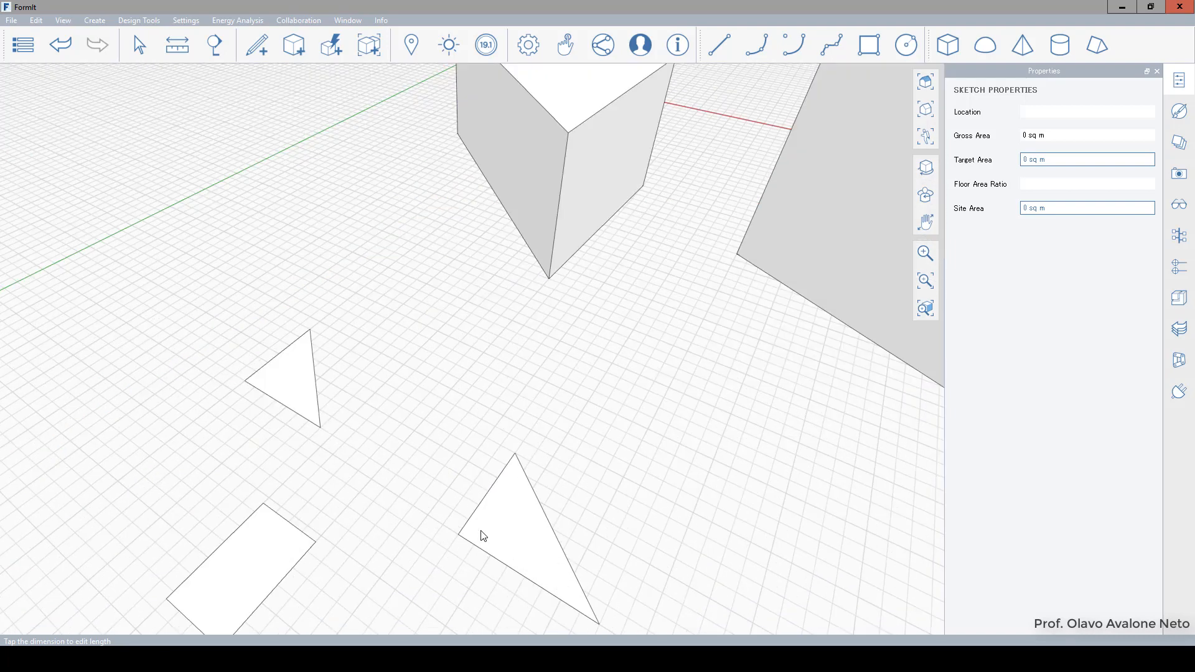
{"action": "left_click", "coordinate": [516, 453]}
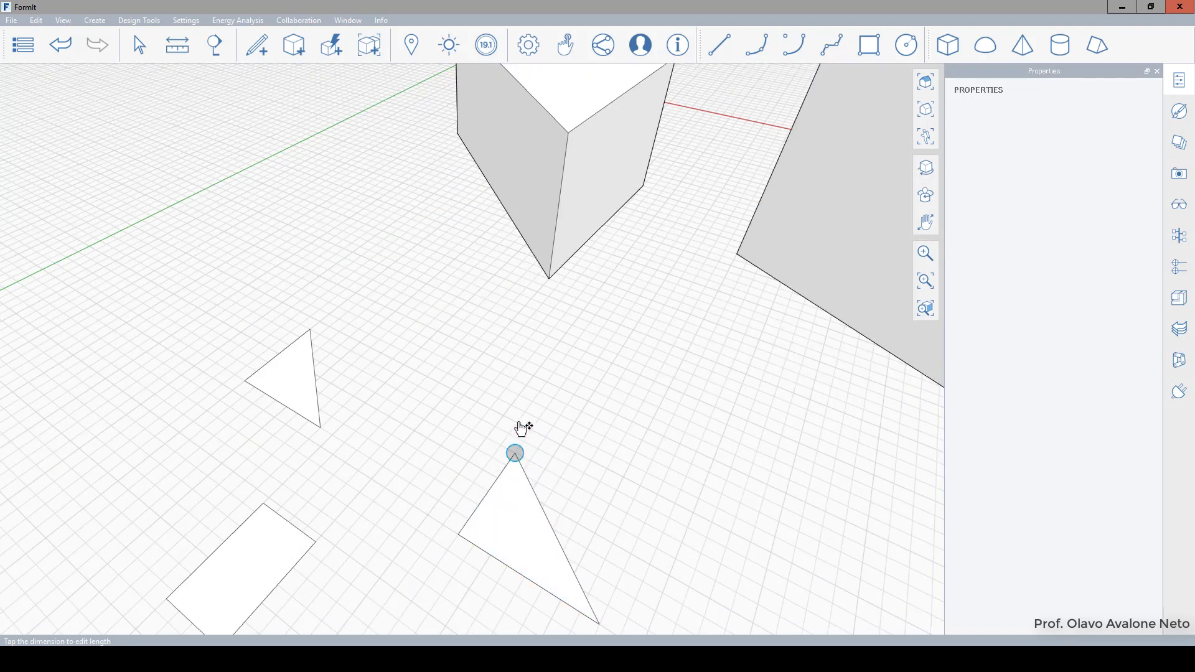
{"action": "middle_click_drag", "start_coordinate": [581, 467], "coordinate": [436, 466]}
{"action": "right_click_drag", "start_coordinate": [436, 465], "coordinate": [378, 477]}
{"action": "scroll", "coordinate": [471, 285], "scroll_direction": "up", "scroll_amount": 5}
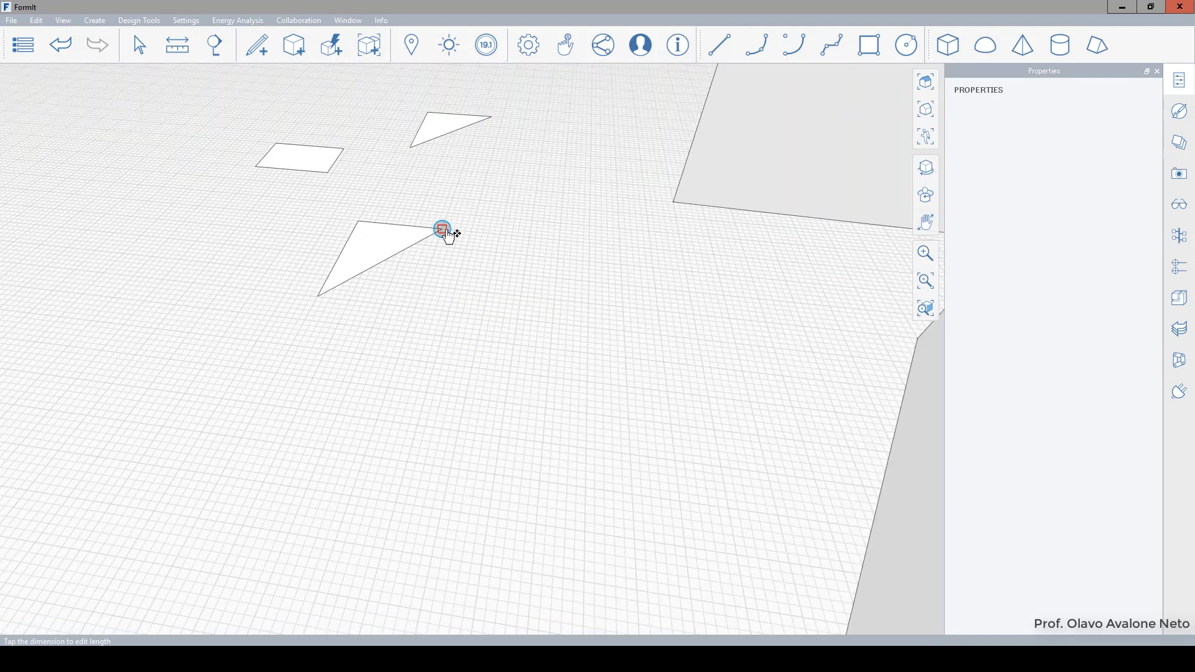
{"action": "left_click_drag", "start_coordinate": [442, 229], "coordinate": [437, 128]}
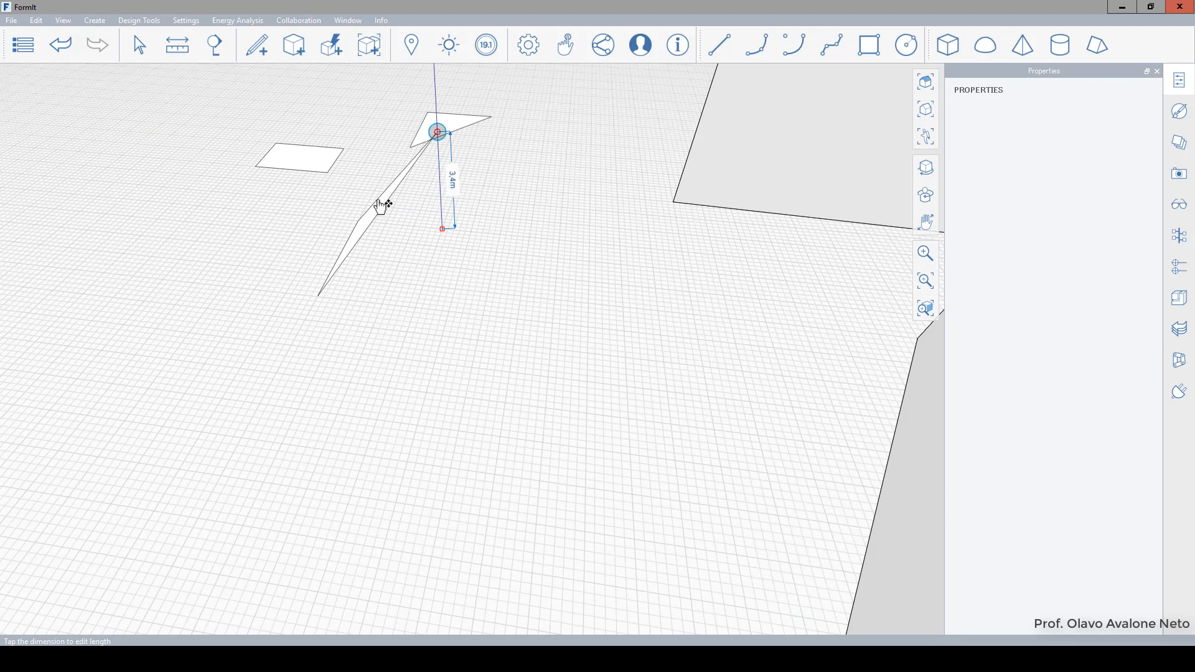
Examine the raised triangle from several sides and clear the corner selection
{"action": "scroll", "coordinate": [382, 203], "scroll_direction": "up", "scroll_amount": 3}
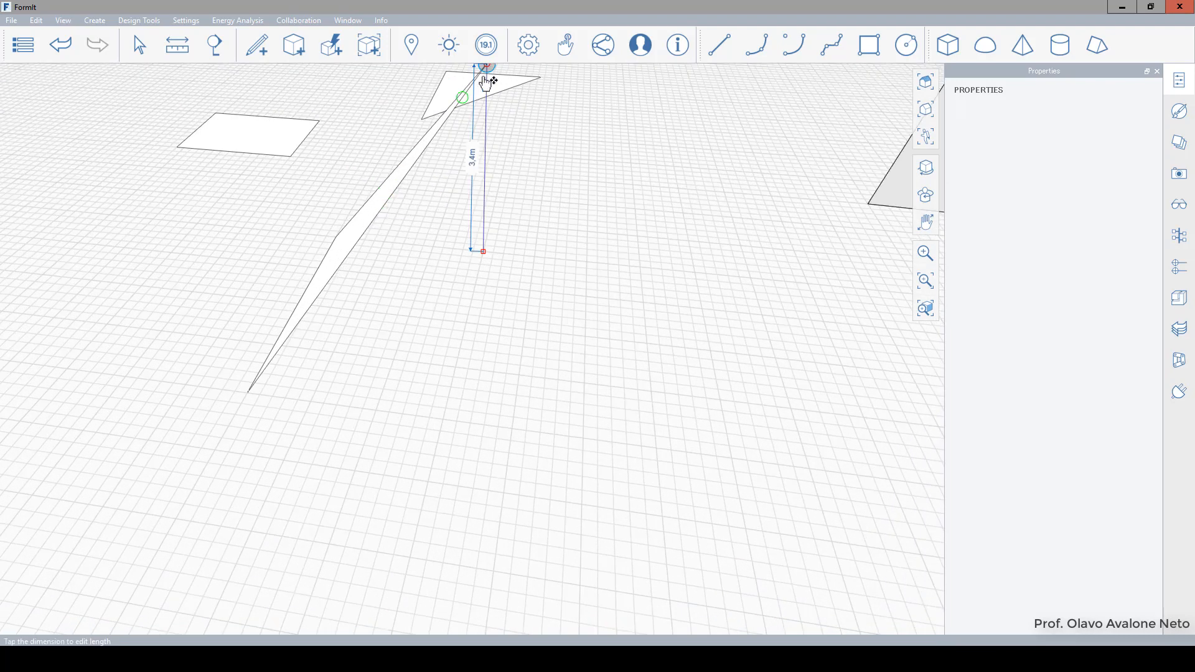
{"action": "scroll", "coordinate": [476, 326], "scroll_direction": "down", "scroll_amount": 3}
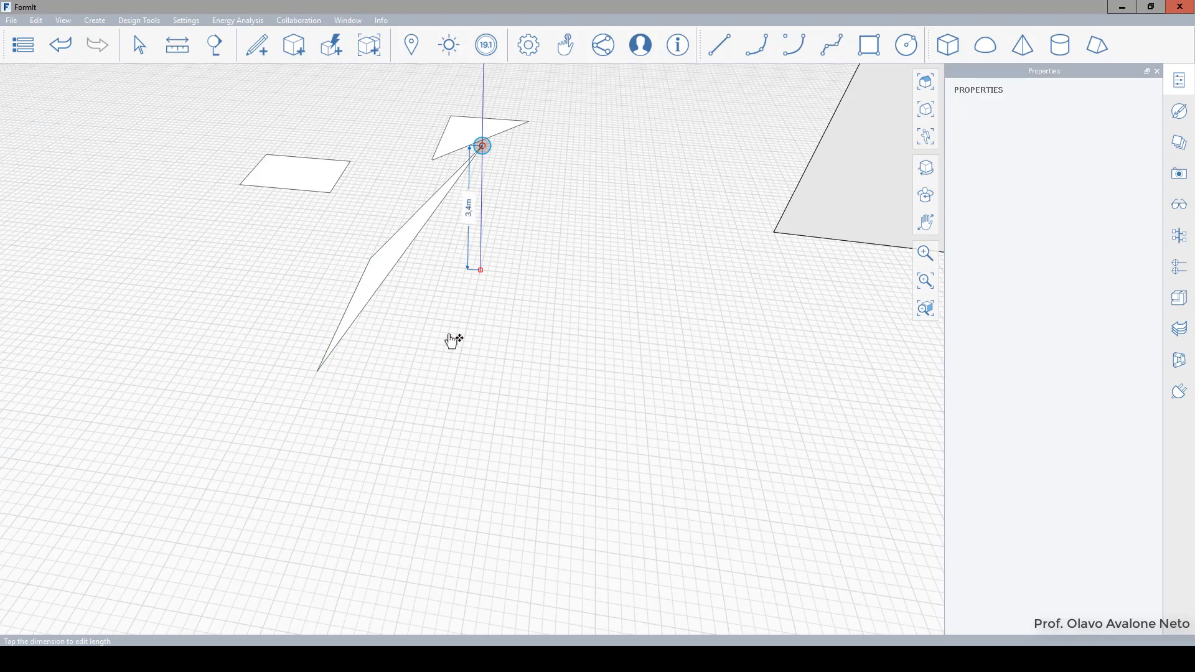
{"action": "middle_click_drag", "start_coordinate": [495, 347], "coordinate": [219, 339]}
{"action": "middle_click_drag", "start_coordinate": [448, 480], "coordinate": [557, 499]}
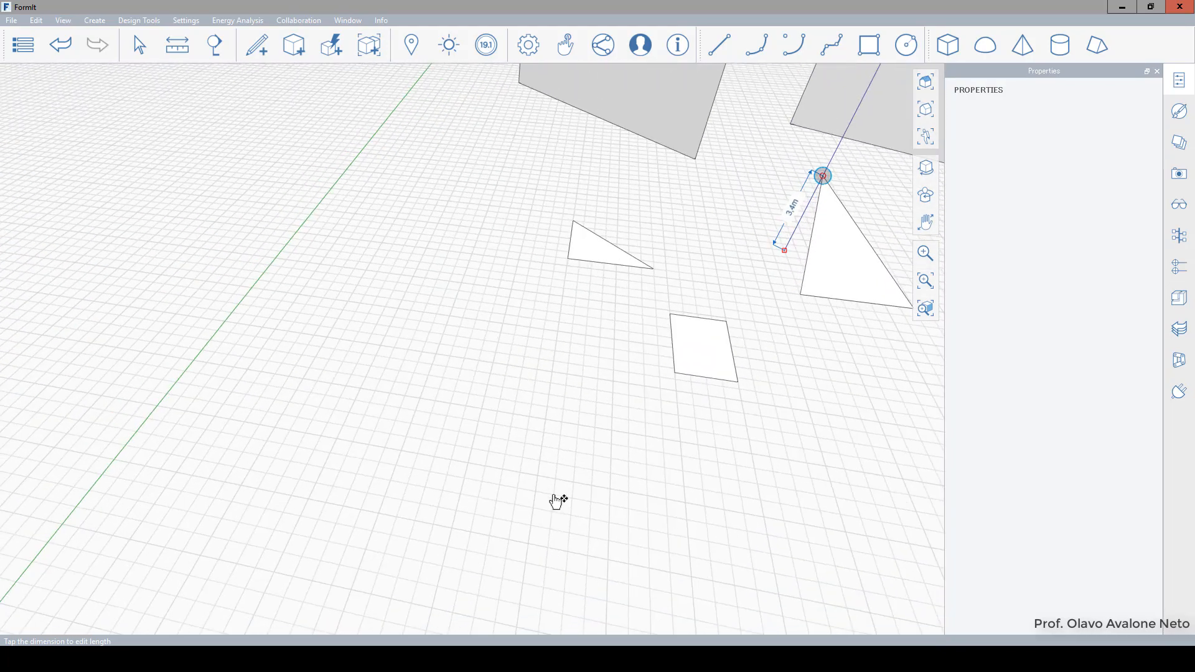
{"action": "scroll", "coordinate": [308, 391], "scroll_direction": "down", "scroll_amount": 2}
{"action": "scroll", "coordinate": [777, 288], "scroll_direction": "up", "scroll_amount": 6}
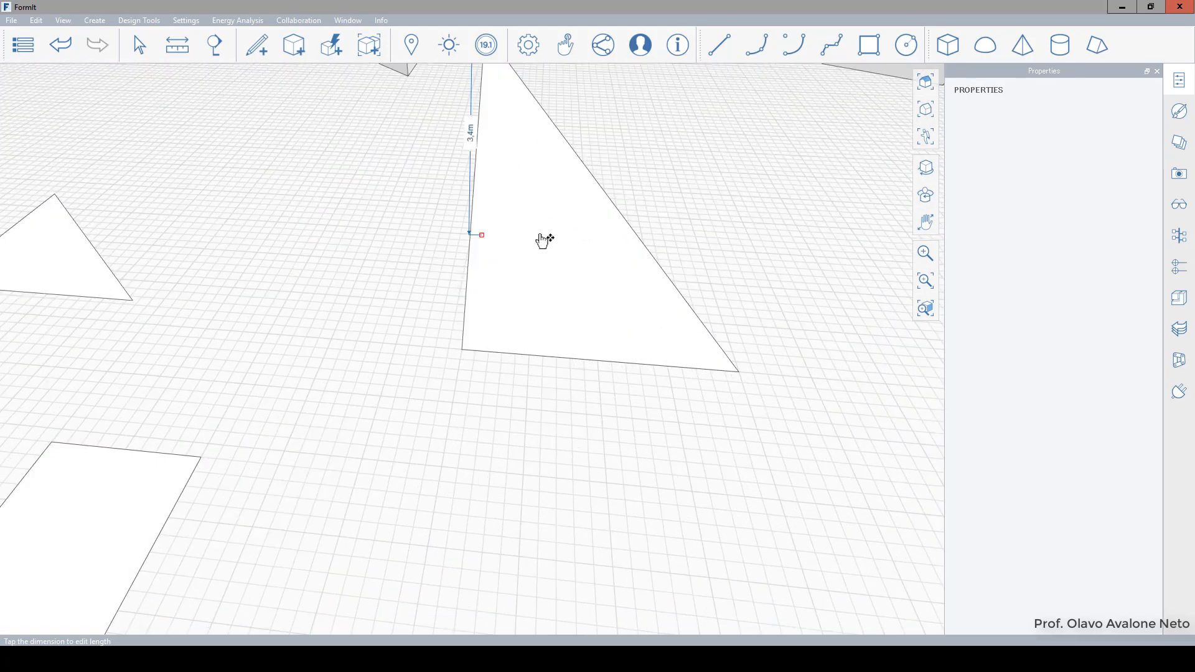
{"action": "scroll", "coordinate": [515, 291], "scroll_direction": "down", "scroll_amount": 3}
{"action": "scroll", "coordinate": [511, 417], "scroll_direction": "down", "scroll_amount": 5}
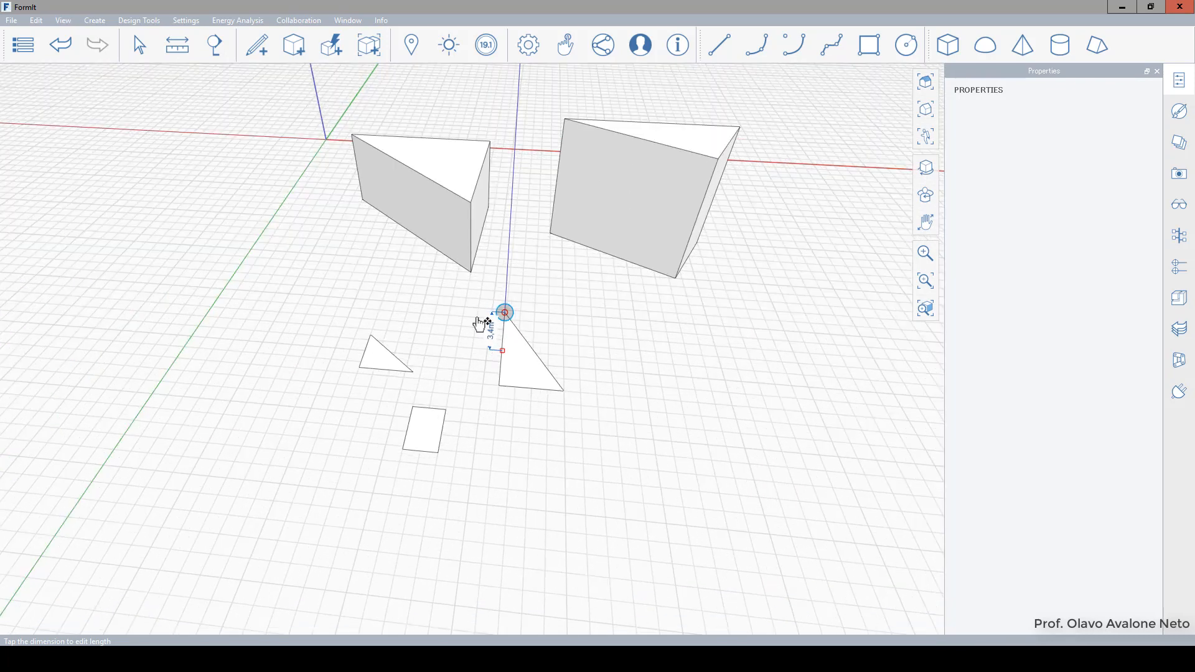
{"action": "key", "text": "Escape"}
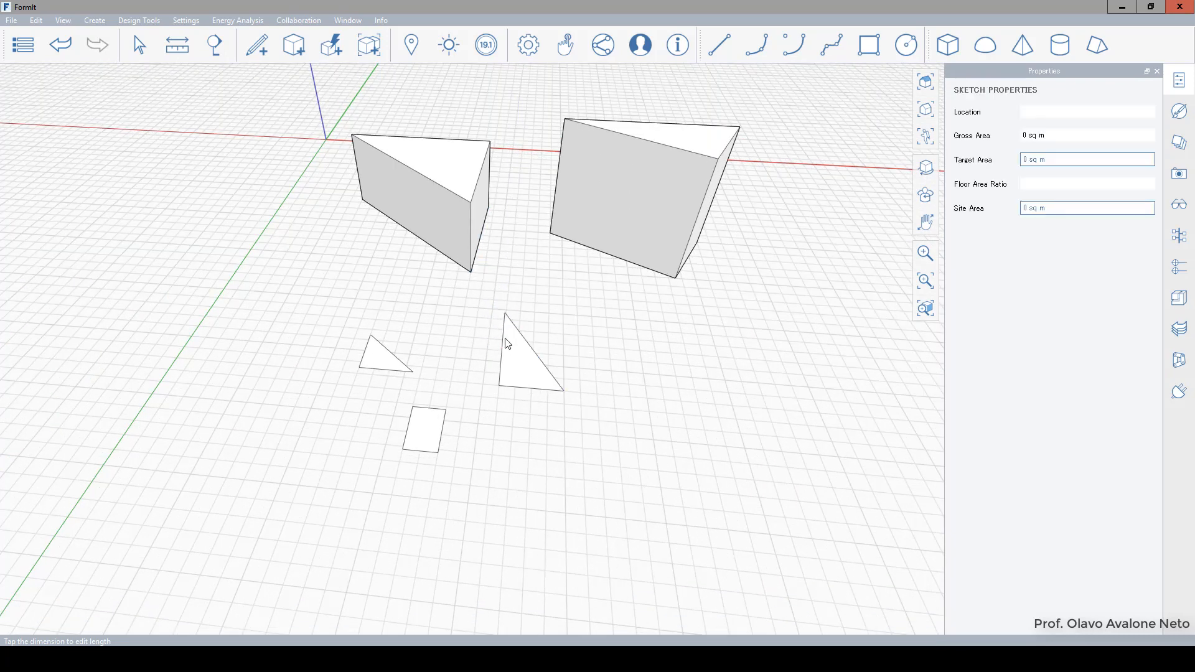
Select the whole raised triangle, including its face and edges, and delete it
{"action": "left_click", "coordinate": [514, 358]}
{"action": "left_click", "coordinate": [508, 286]}
{"action": "left_click", "coordinate": [515, 356]}
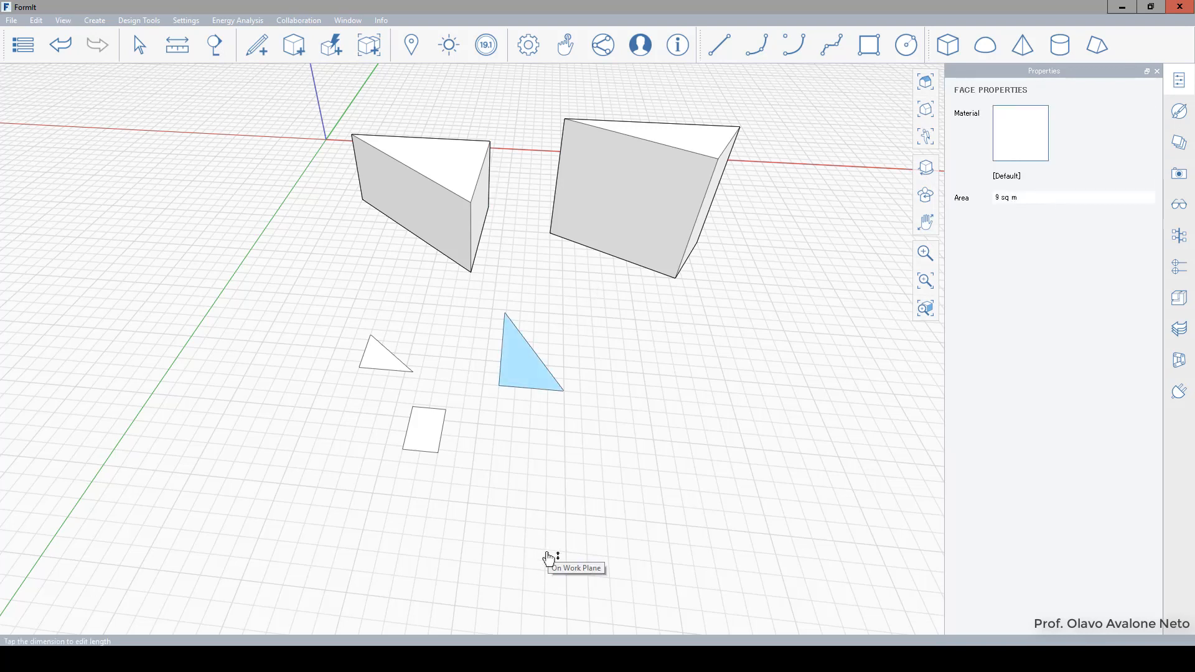
{"action": "double_click", "coordinate": [522, 372]}
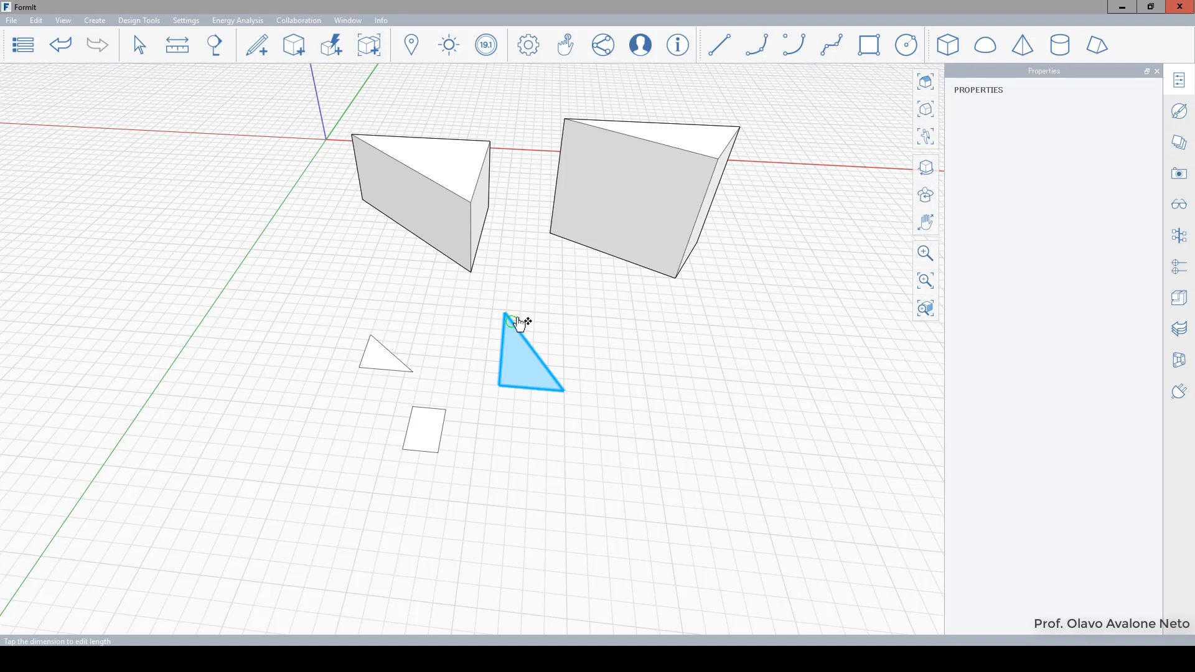
{"action": "key", "text": "Delete"}
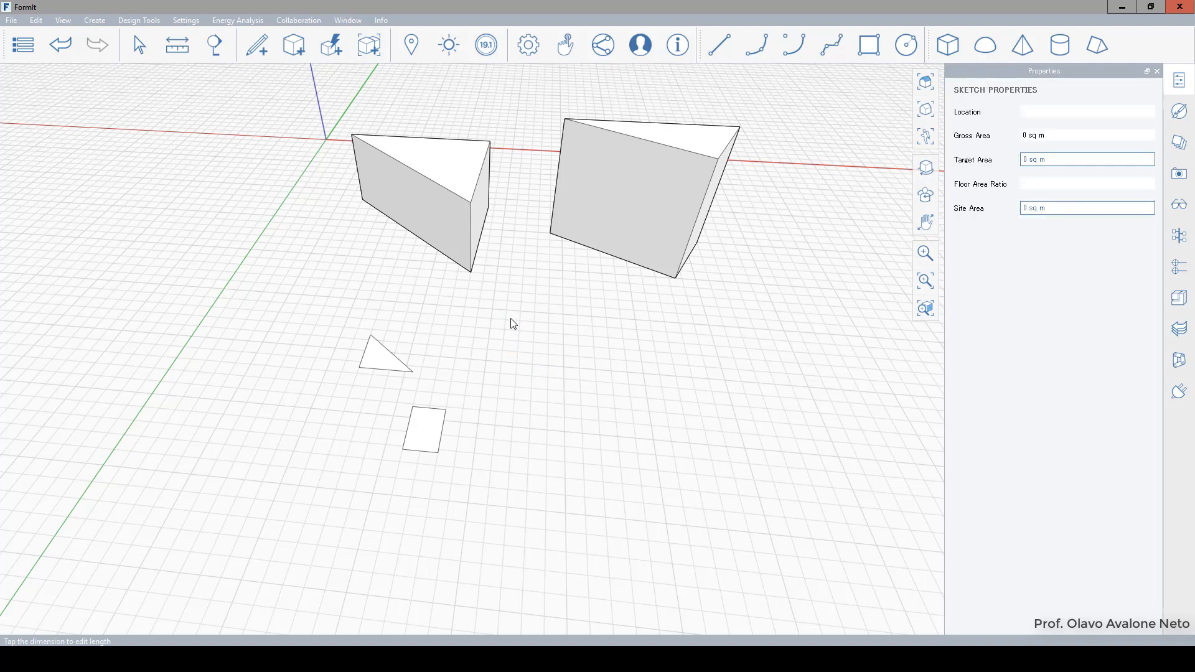
{"action": "scroll", "coordinate": [439, 116], "scroll_direction": "up", "scroll_amount": 5}
{"action": "left_click", "coordinate": [360, 224]}
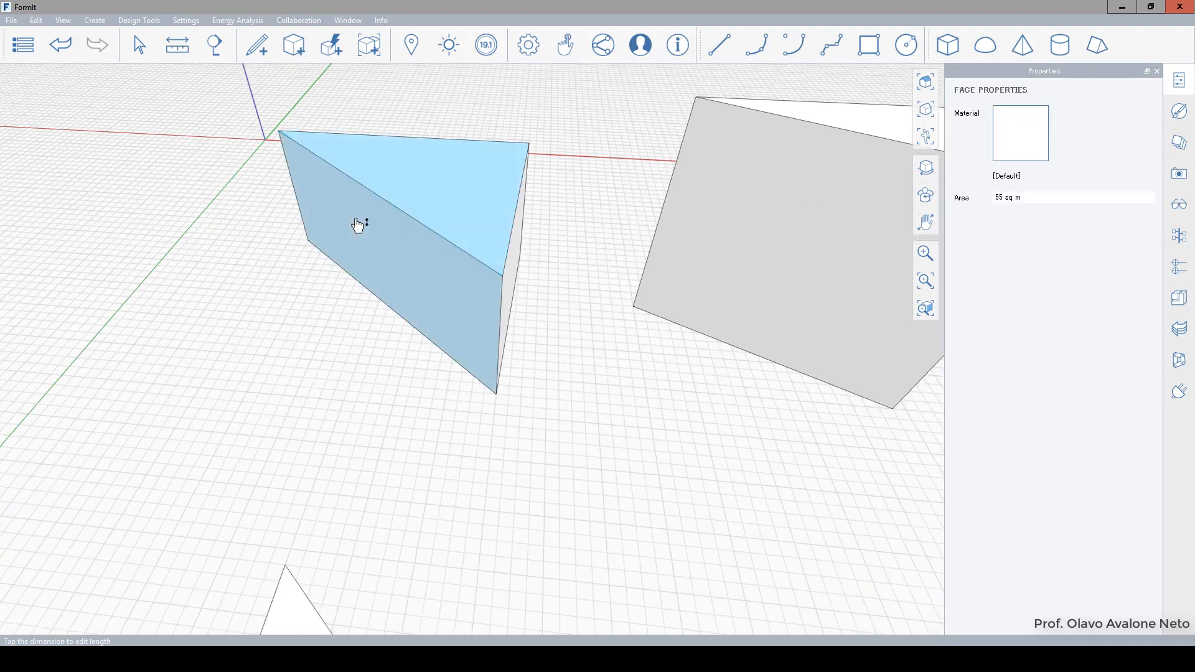
{"action": "left_click", "coordinate": [447, 182]}
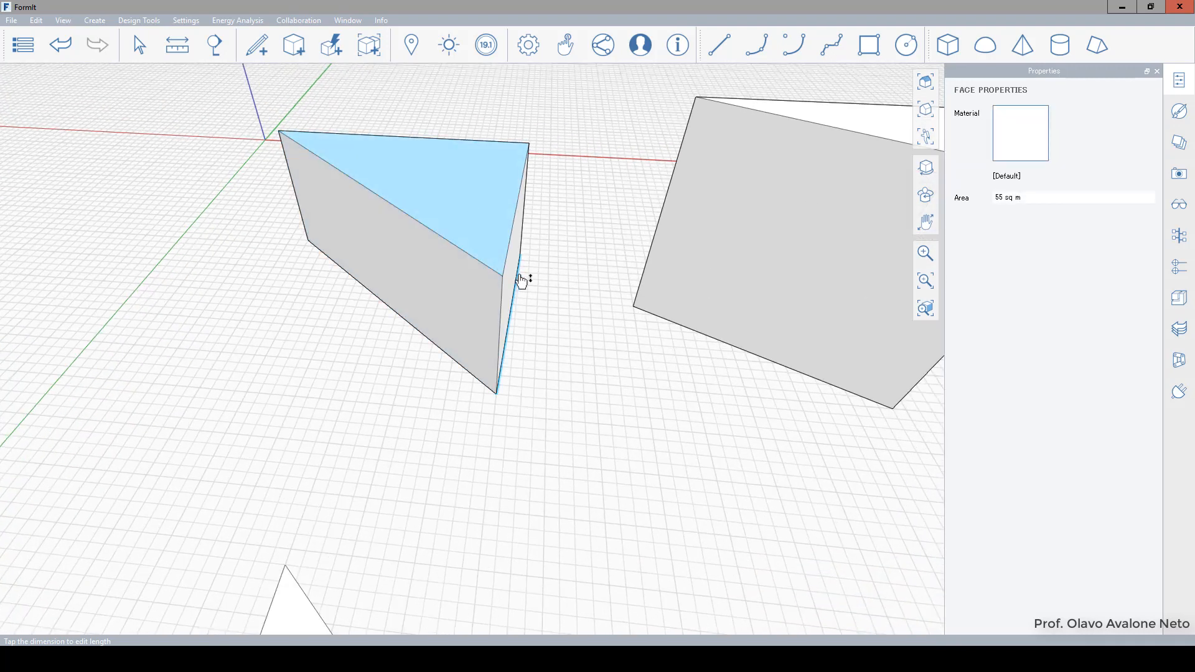
{"action": "left_click", "coordinate": [521, 282]}
{"action": "key", "text": "Escape"}
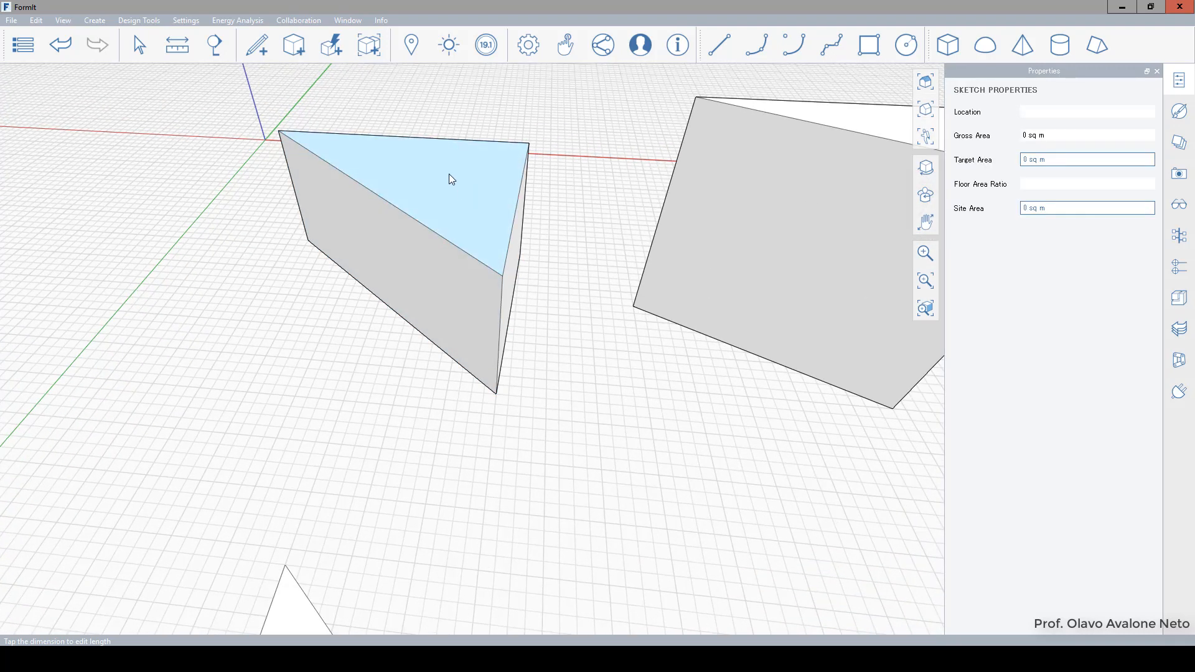
Push the top face of the prism nearest the origin down about 3.5 m
{"action": "left_click", "coordinate": [452, 180]}
{"action": "left_click_drag", "start_coordinate": [454, 193], "coordinate": [488, 249]}
{"action": "scroll", "coordinate": [488, 376], "scroll_direction": "up", "scroll_amount": 2}
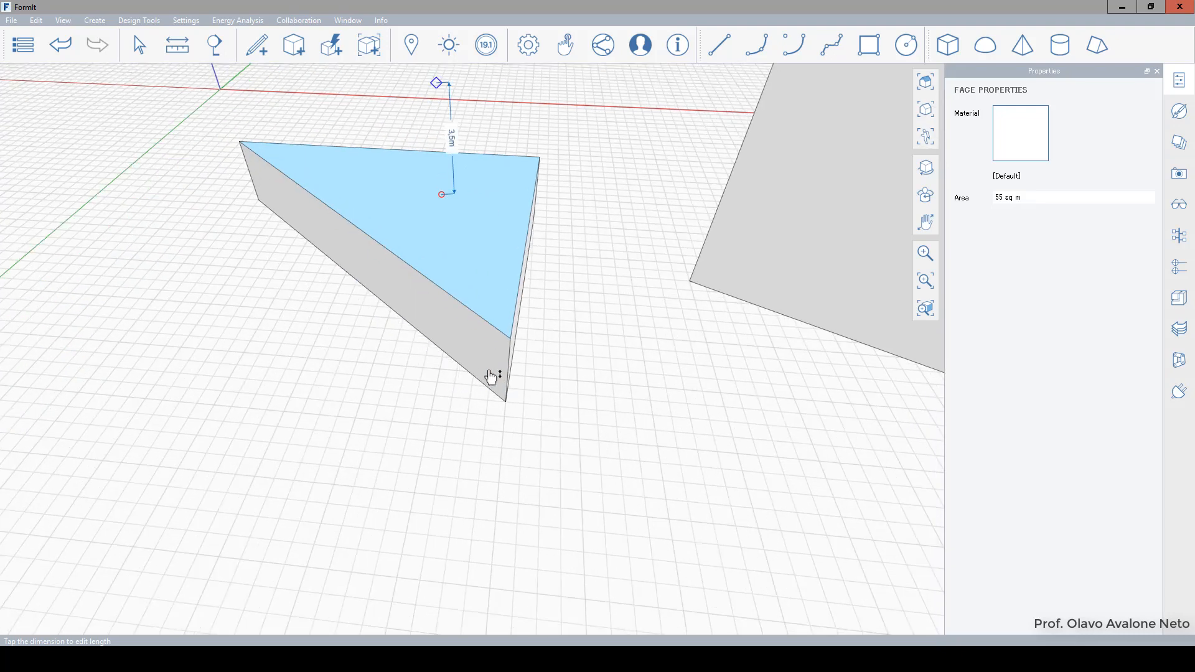
Move the lowered prism's front vertical edge about 10.5 m horizontally toward the green axis and deselect it
{"action": "left_click", "coordinate": [507, 365]}
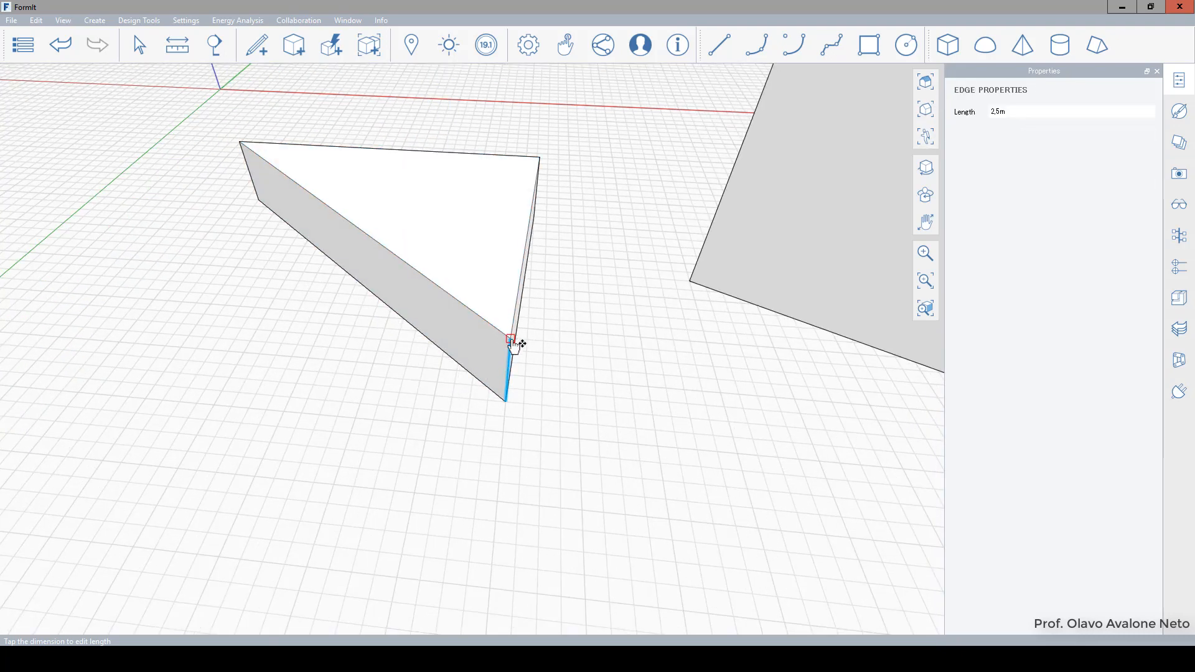
{"action": "left_click_drag", "start_coordinate": [509, 363], "coordinate": [126, 291]}
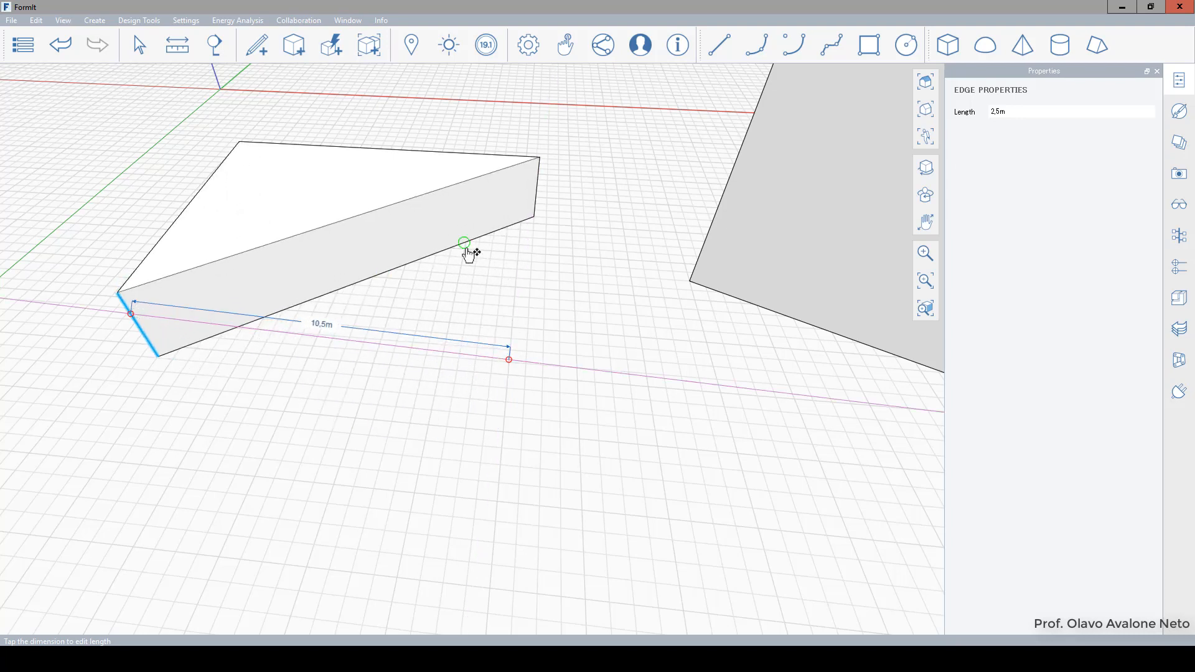
{"action": "mouse_move", "coordinate": [440, 230]}
{"action": "left_mouse_down"}
{"action": "mouse_move", "coordinate": [419, 304]}
{"action": "mouse_move", "coordinate": [448, 236]}
{"action": "left_mouse_up"}
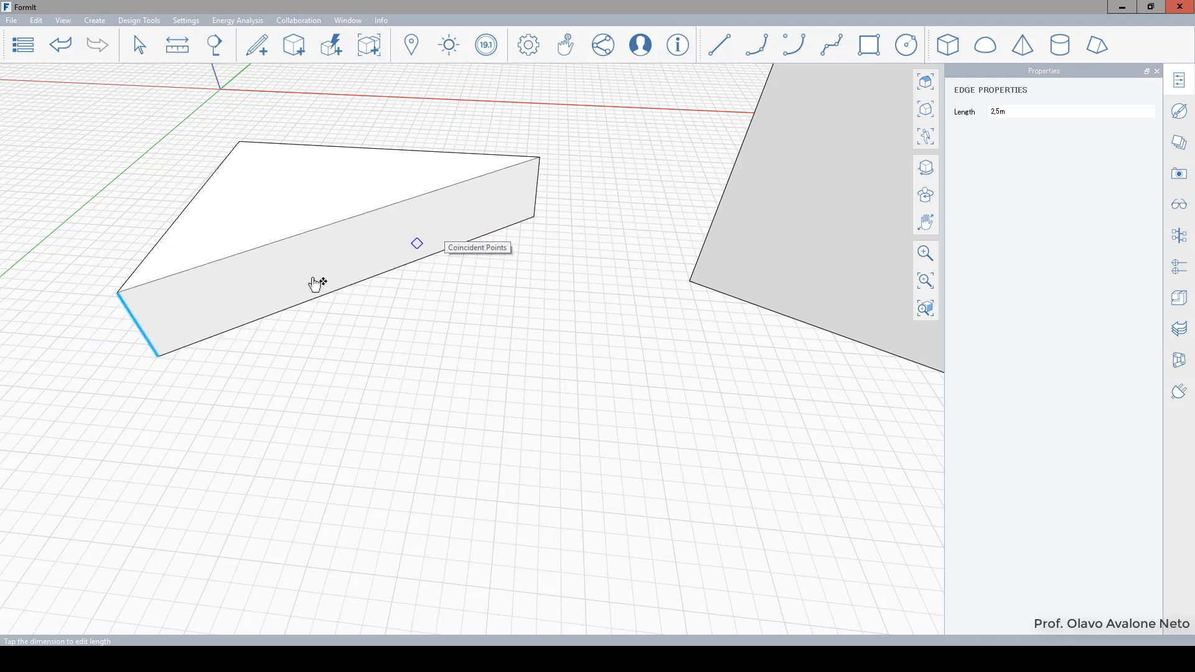
{"action": "key", "text": "Escape"}
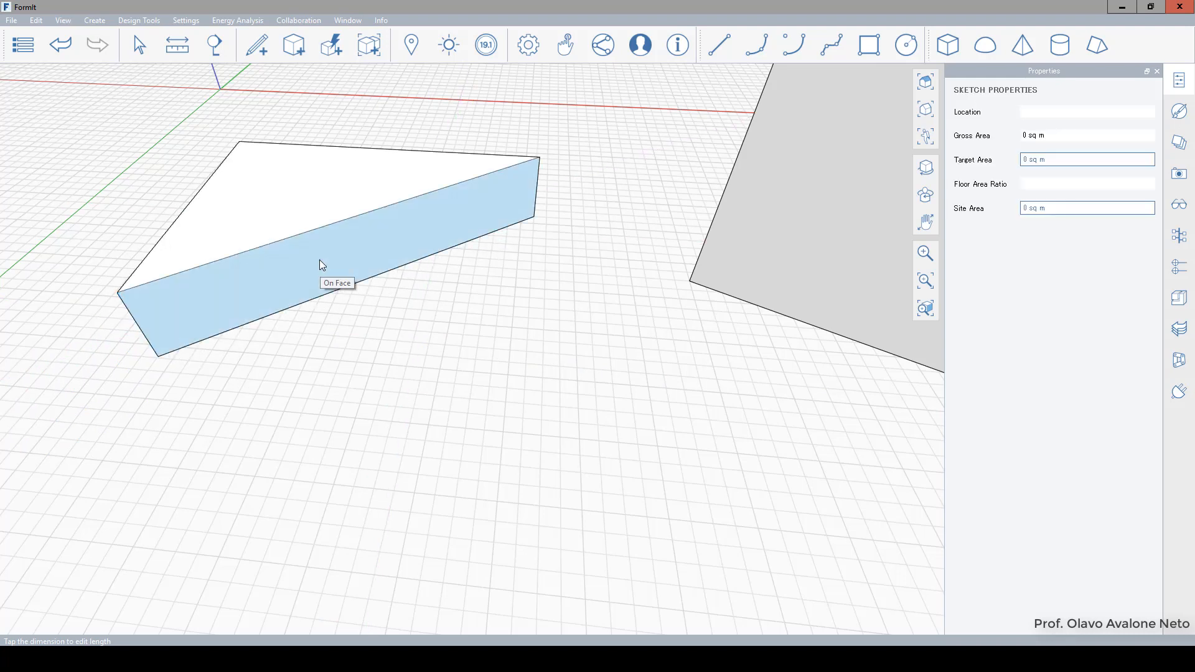
Pull the prism's front side face outward about 5.8 m and raise its top face about 2.2 m
{"action": "left_click", "coordinate": [237, 280]}
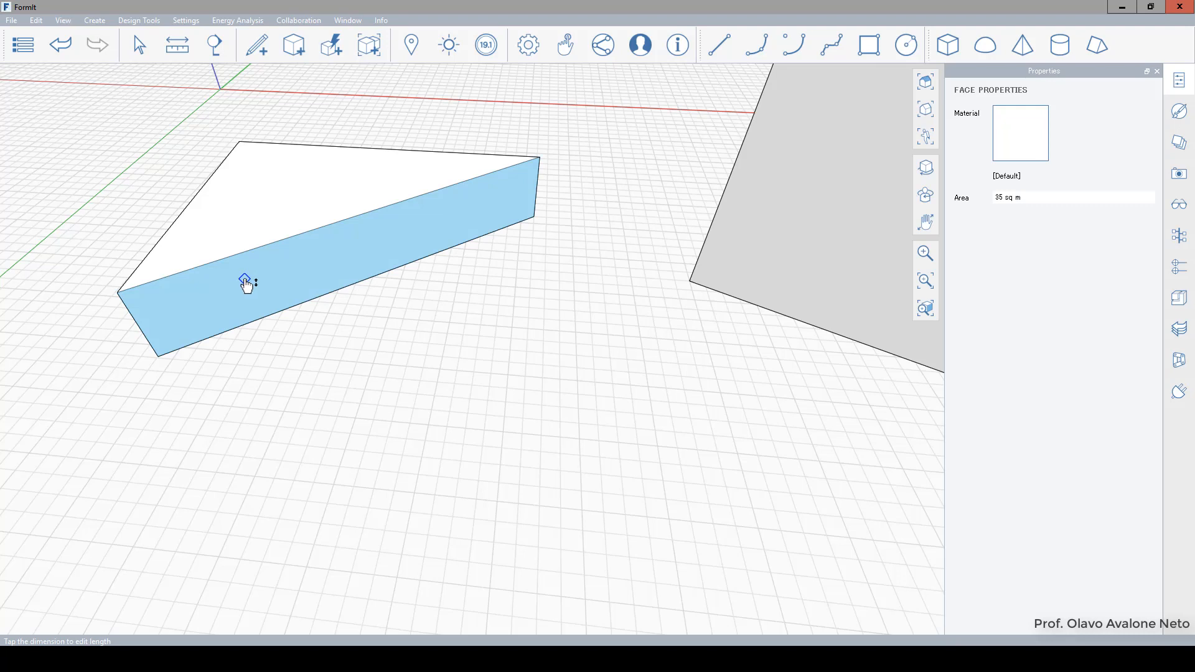
{"action": "left_click_drag", "start_coordinate": [245, 285], "coordinate": [299, 428]}
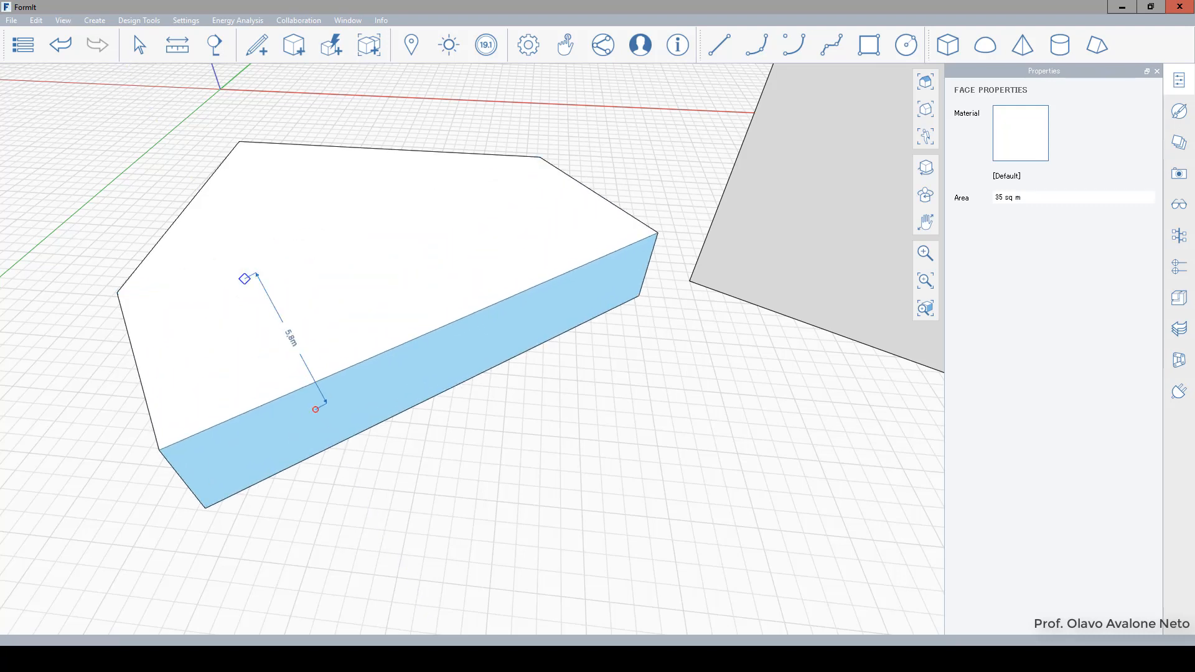
{"action": "left_click", "coordinate": [346, 268]}
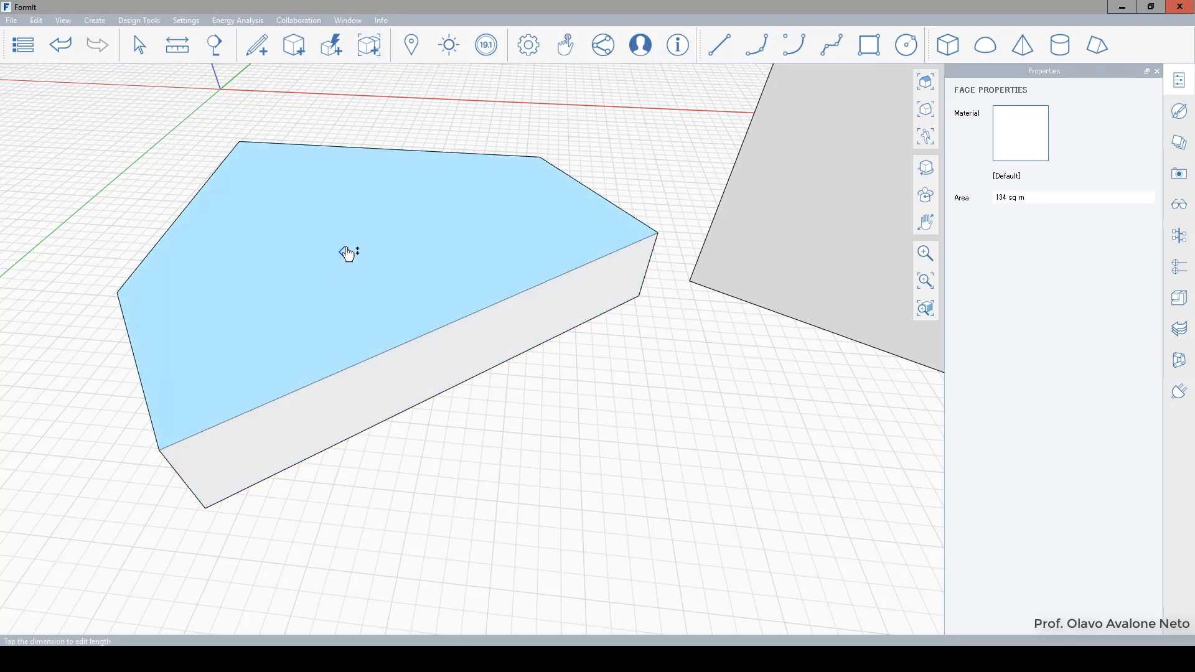
{"action": "left_click_drag", "start_coordinate": [347, 245], "coordinate": [373, 179]}
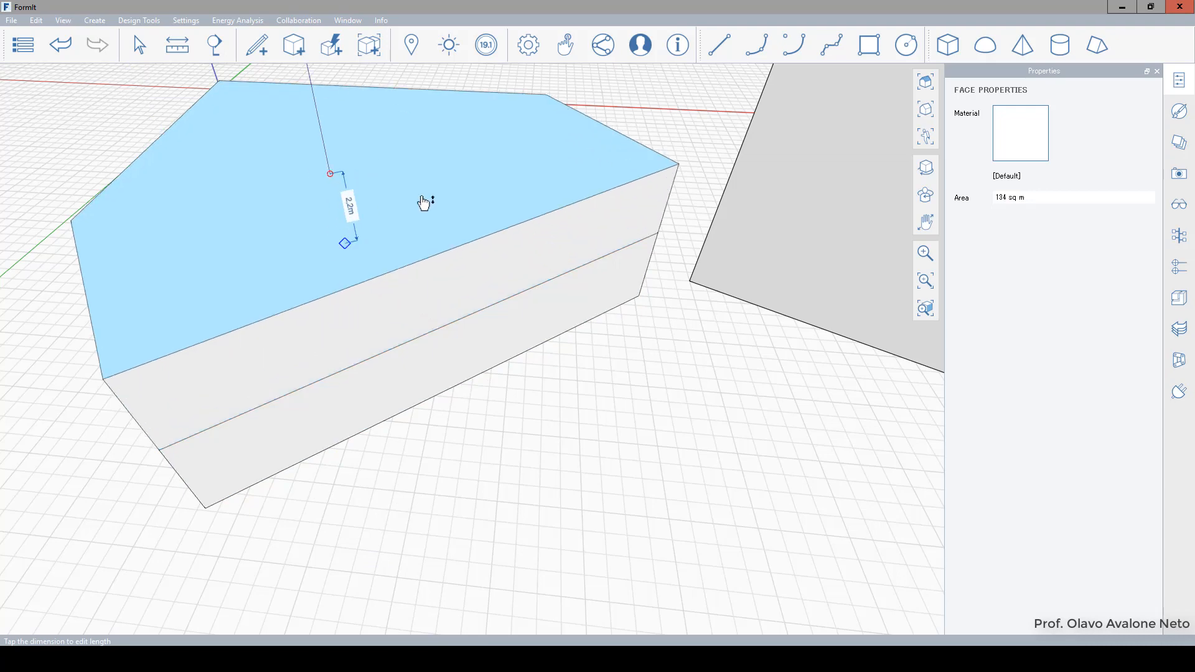
Pull the lowered prism's side face toward the green axis outward about 3.5 m
{"action": "scroll", "coordinate": [459, 305], "scroll_direction": "down", "scroll_amount": 3}
{"action": "right_click_drag", "start_coordinate": [479, 354], "coordinate": [616, 349]}
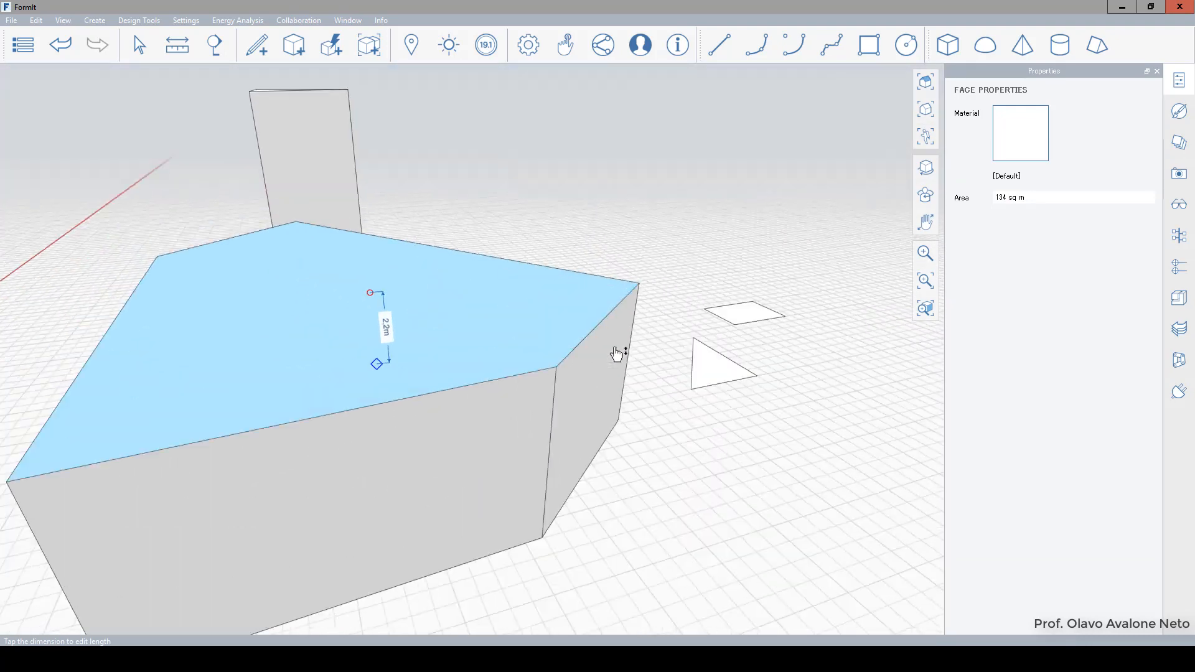
{"action": "left_click", "coordinate": [475, 452]}
{"action": "scroll", "coordinate": [506, 368], "scroll_direction": "down", "scroll_amount": 3}
{"action": "left_click_drag", "start_coordinate": [509, 373], "coordinate": [458, 504]}
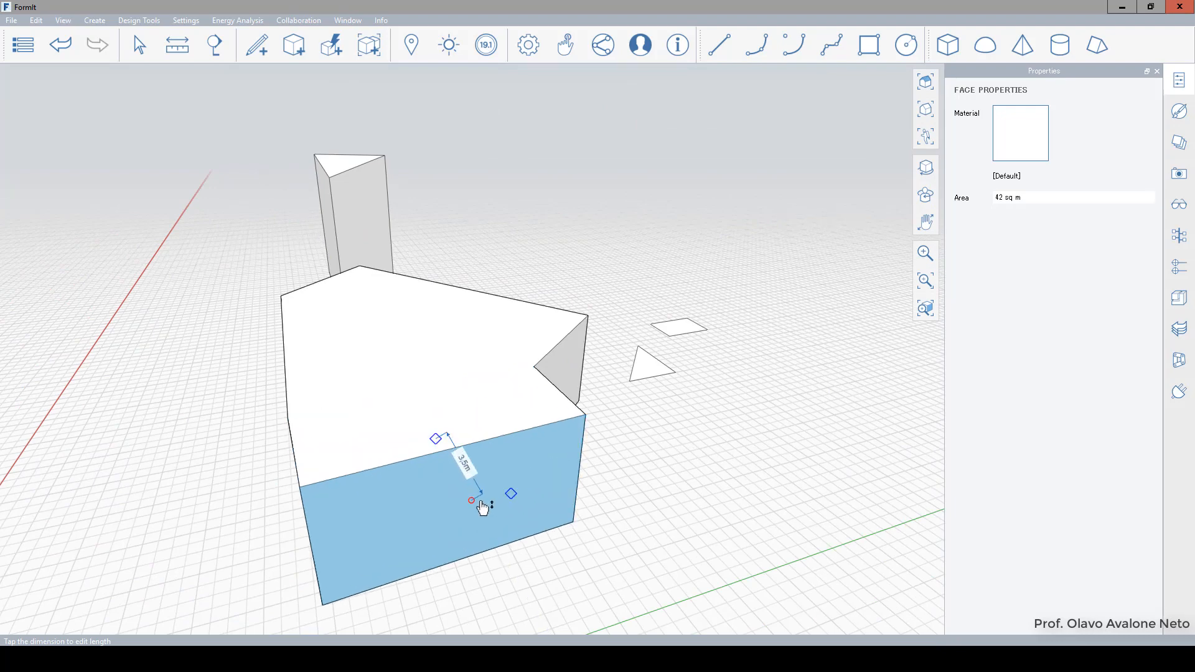
{"action": "right_click_drag", "start_coordinate": [541, 496], "coordinate": [688, 461]}
{"action": "scroll", "coordinate": [477, 517], "scroll_direction": "down", "scroll_amount": 3}
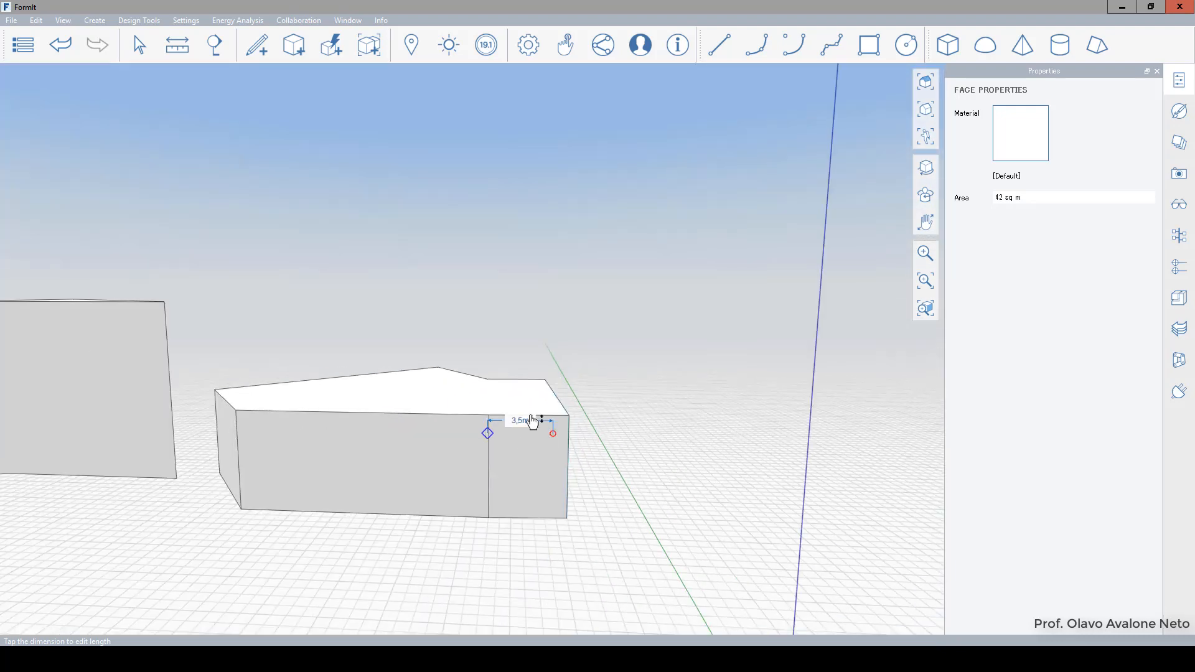
{"action": "scroll", "coordinate": [408, 403], "scroll_direction": "up", "scroll_amount": 3}
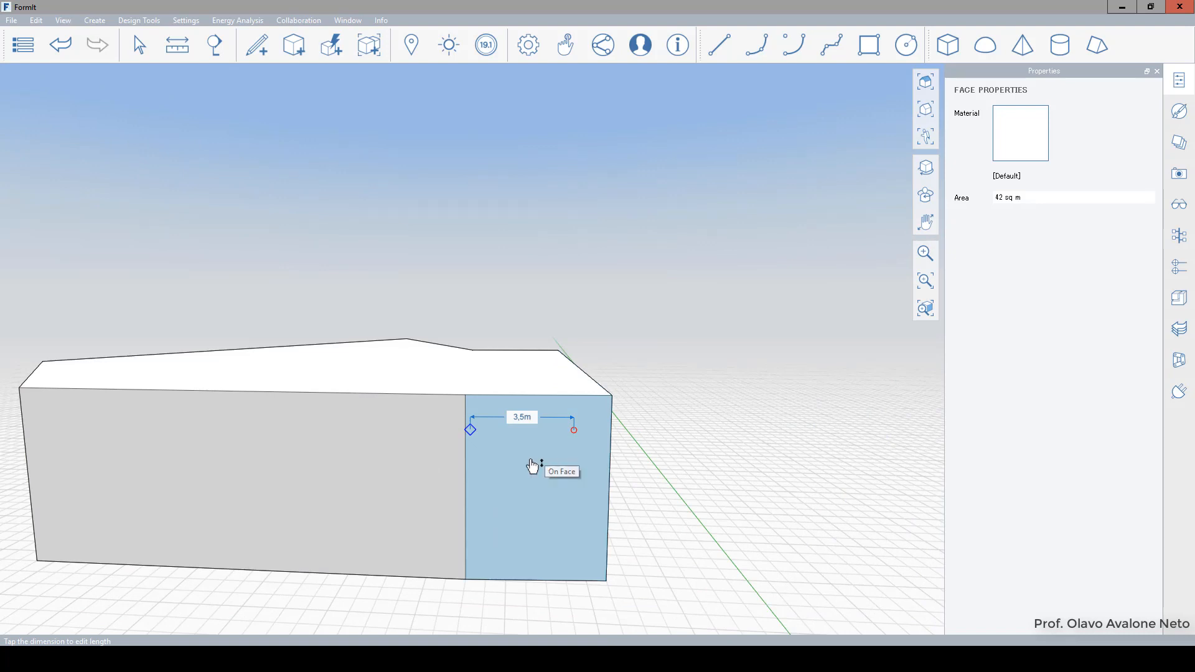
Delete the vertical edge dividing the two coplanar side faces of the prism
{"action": "left_click", "coordinate": [468, 495]}
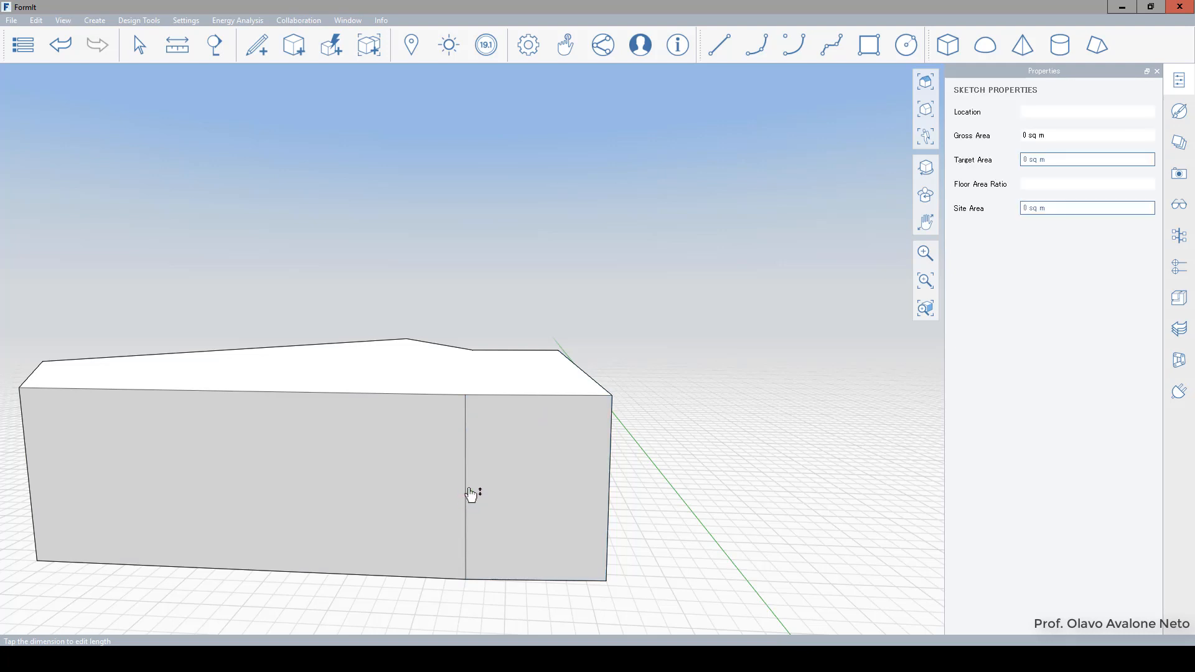
{"action": "key", "text": "Delete"}
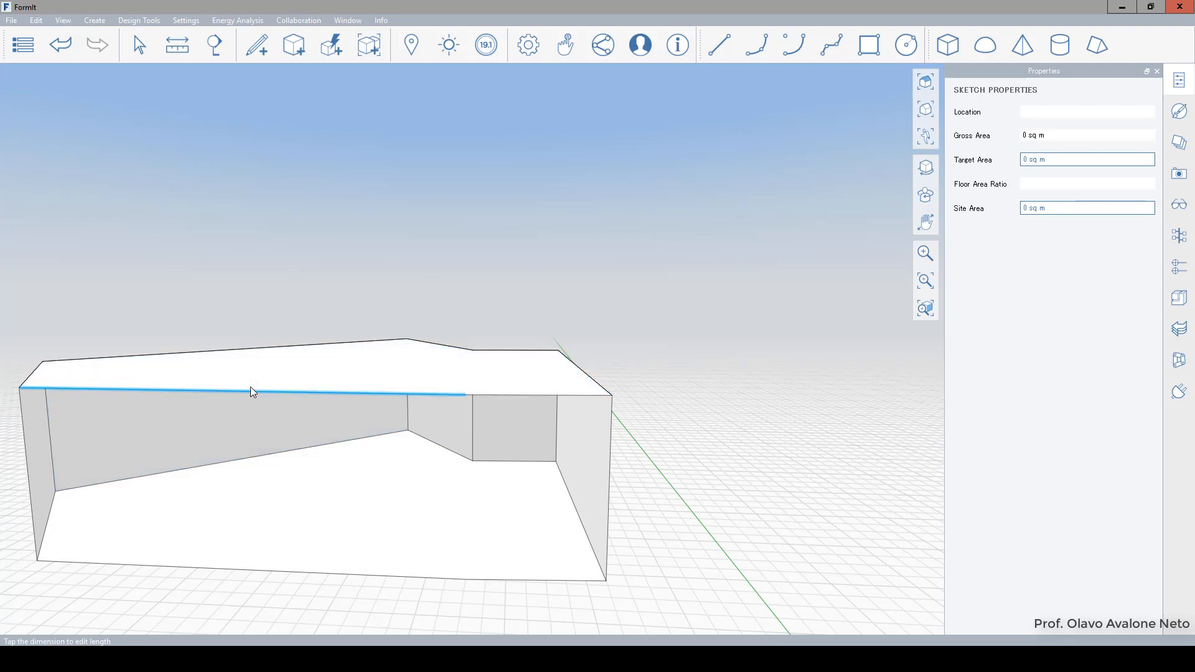
{"action": "left_click", "coordinate": [467, 394]}
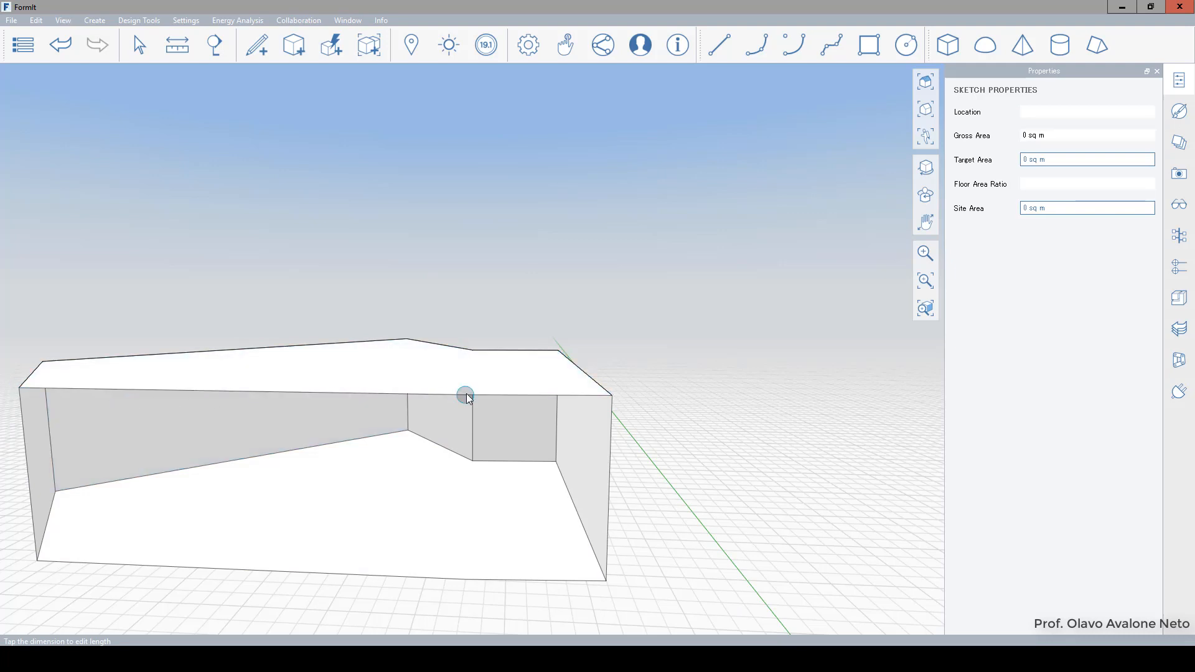
{"action": "left_click", "coordinate": [459, 585]}
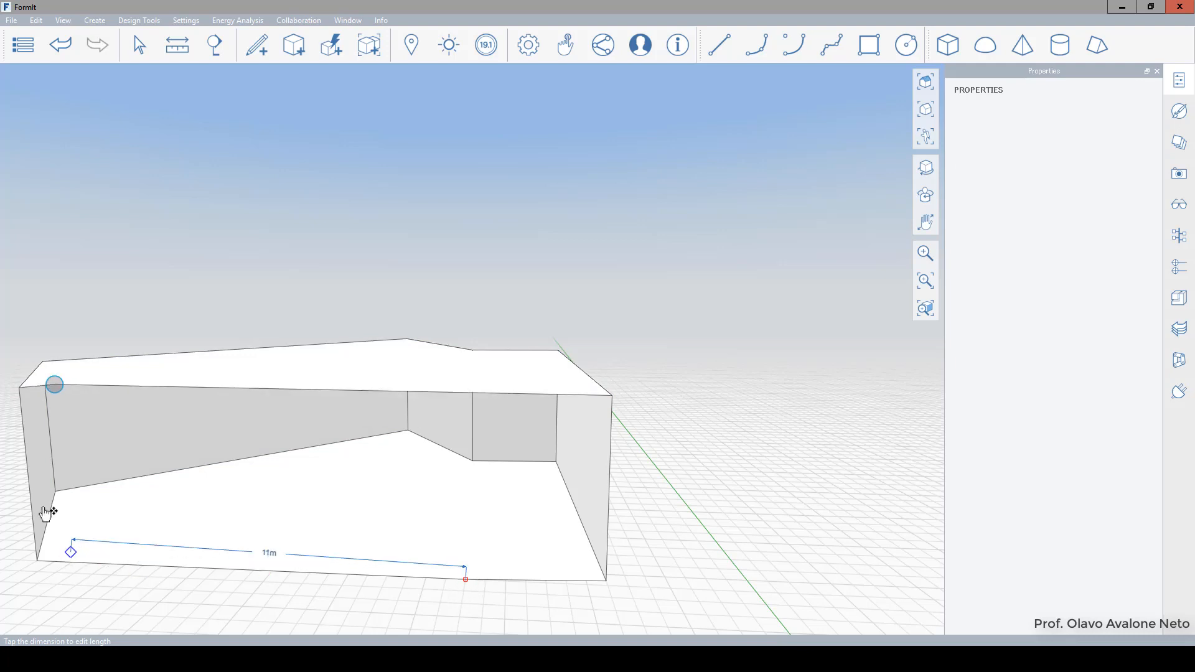
{"action": "key", "text": "Escape"}
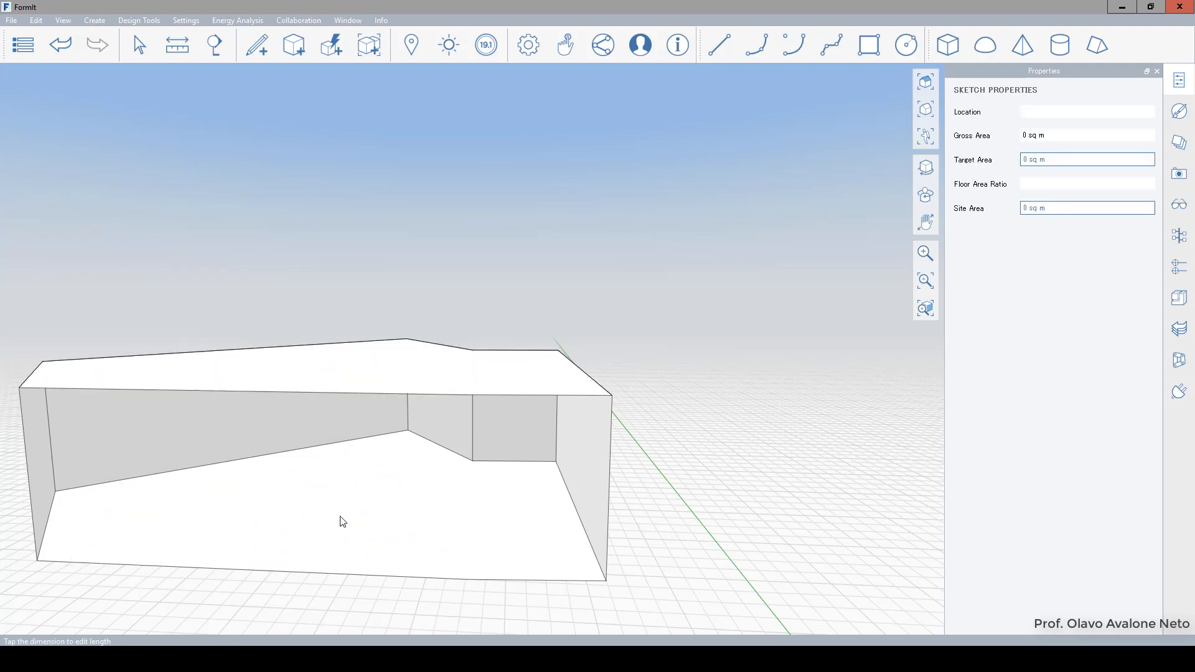
Draw a vertical line about 4.7 m long between the upper and lower vertices of the prism's open side
{"action": "left_click", "coordinate": [720, 42]}
{"action": "left_click", "coordinate": [466, 395]}
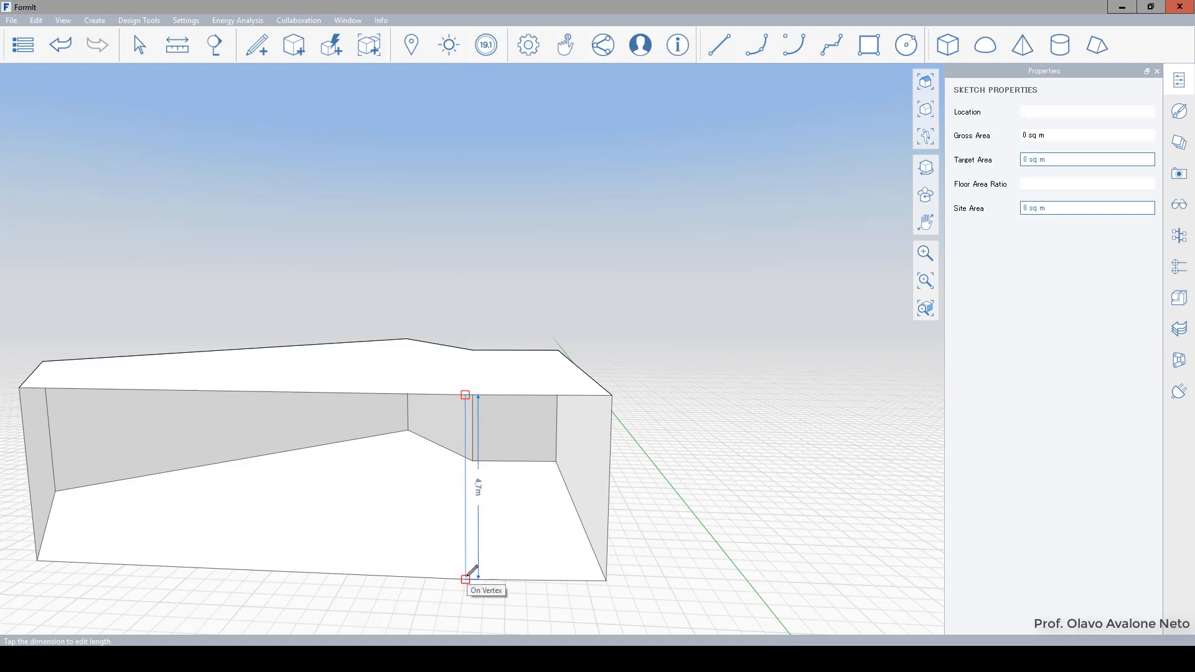
{"action": "left_click", "coordinate": [466, 579]}
{"action": "key", "text": "Escape"}
Select the two side faces on either side of the drawn line in turn, inspect them and clear the selection
{"action": "left_click", "coordinate": [256, 410]}
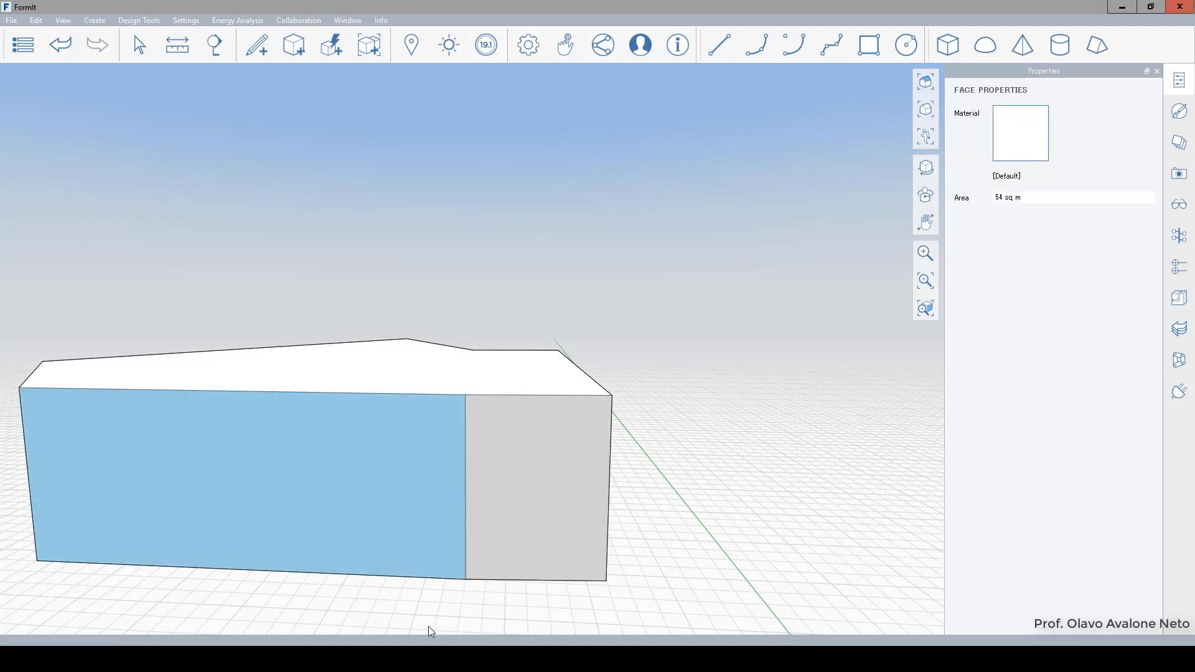
{"action": "key", "text": "Escape"}
{"action": "left_click", "coordinate": [533, 512]}
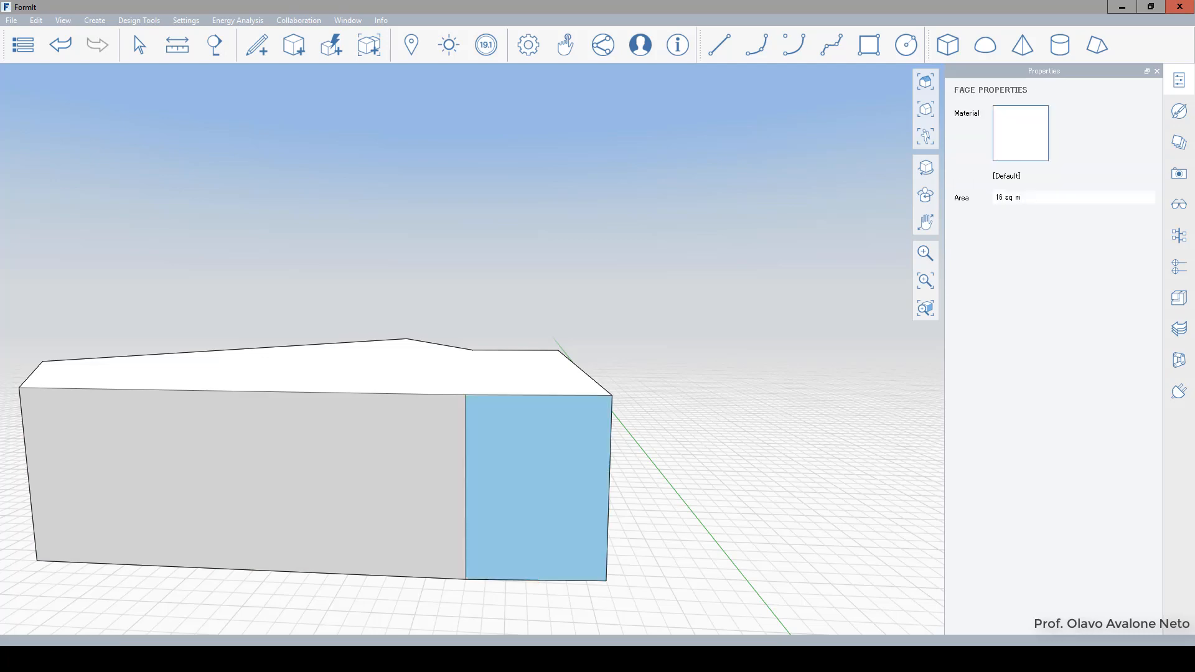
{"action": "scroll", "coordinate": [551, 389], "scroll_direction": "down", "scroll_amount": 5}
{"action": "middle_click_drag", "start_coordinate": [544, 394], "coordinate": [542, 602]}
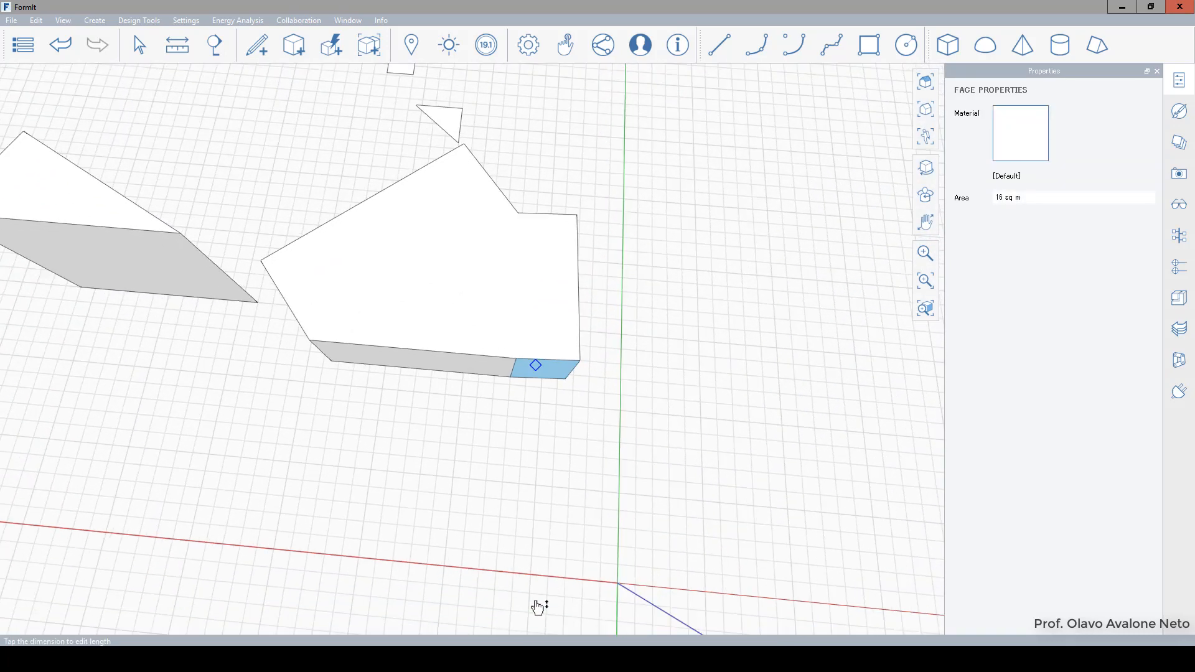
{"action": "scroll", "coordinate": [515, 336], "scroll_direction": "up", "scroll_amount": 5}
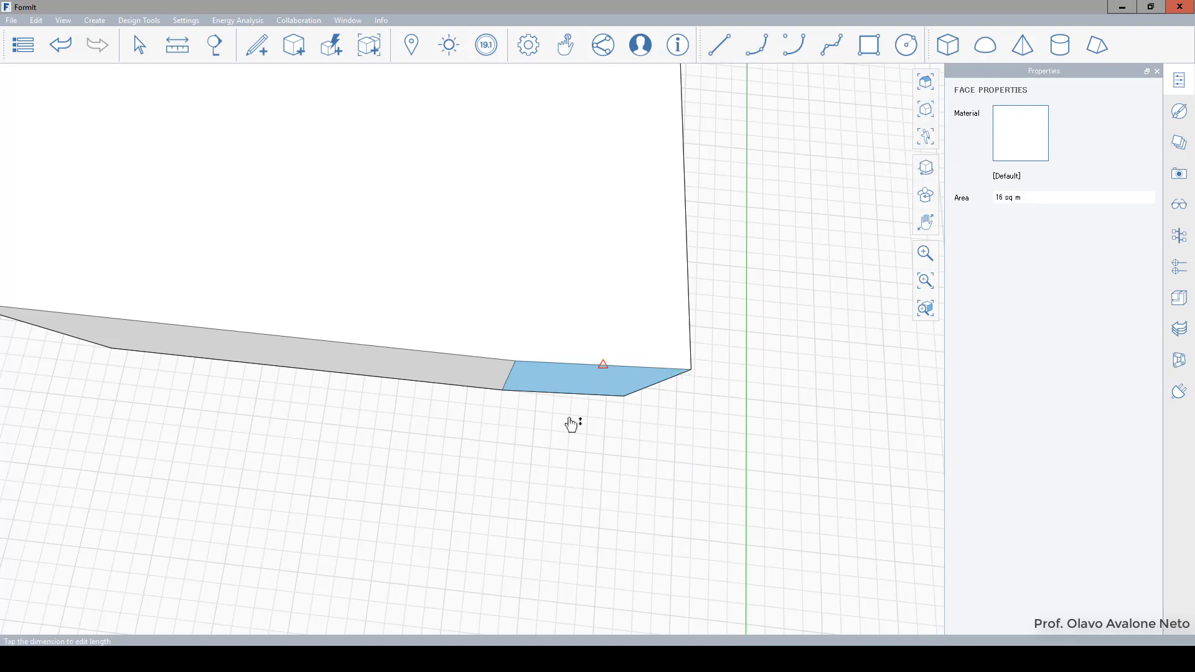
{"action": "middle_click_drag", "start_coordinate": [571, 425], "coordinate": [455, 584]}
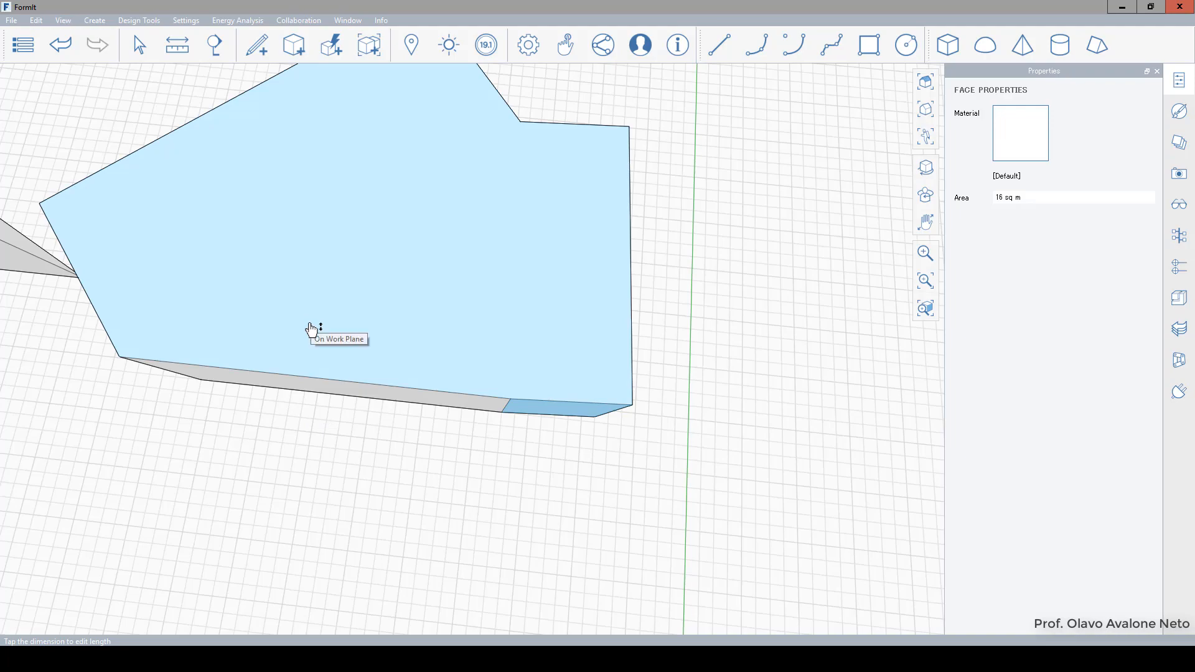
{"action": "scroll", "coordinate": [399, 341], "scroll_direction": "down", "scroll_amount": 1}
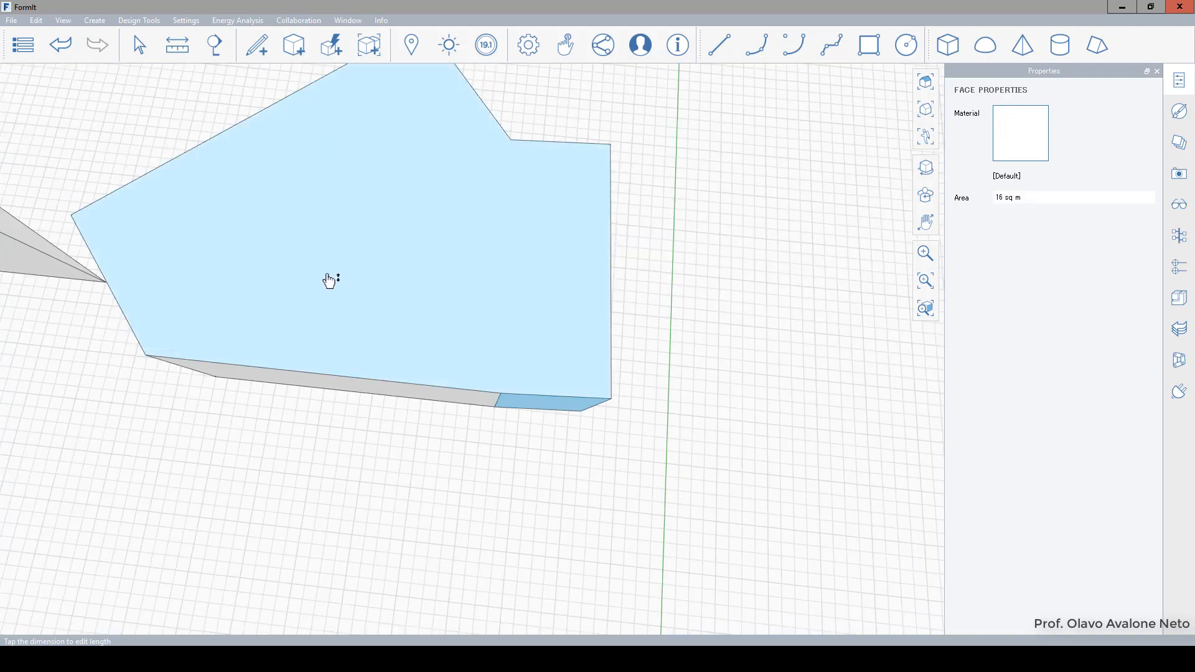
{"action": "scroll", "coordinate": [296, 273], "scroll_direction": "up", "scroll_amount": 1}
{"action": "left_click", "coordinate": [464, 542]}
Orbit around the prism to examine its outer faces, finishing with the Orbit tool facing the divided side
{"action": "mouse_move", "coordinate": [464, 543]}
{"action": "right_mouse_down"}
{"action": "mouse_move", "coordinate": [382, 446]}
{"action": "mouse_move", "coordinate": [371, 381]}
{"action": "mouse_move", "coordinate": [641, 373]}
{"action": "mouse_move", "coordinate": [614, 358]}
{"action": "mouse_move", "coordinate": [416, 401]}
{"action": "right_mouse_up"}
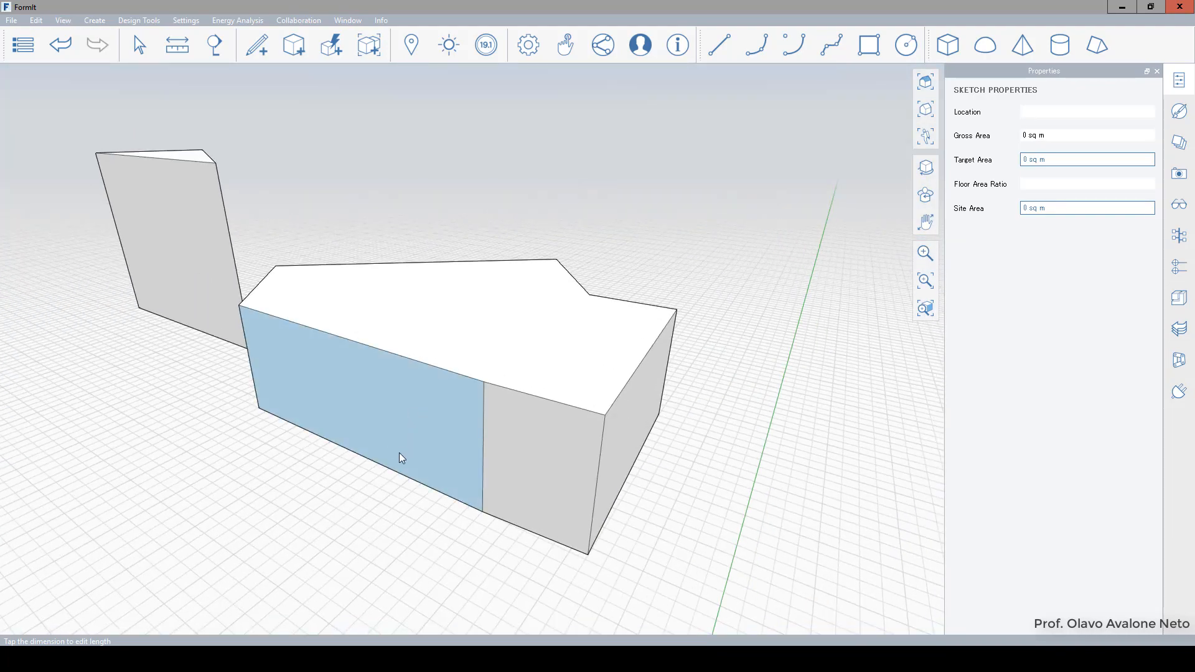
{"action": "right_click_drag", "start_coordinate": [400, 454], "coordinate": [349, 461]}
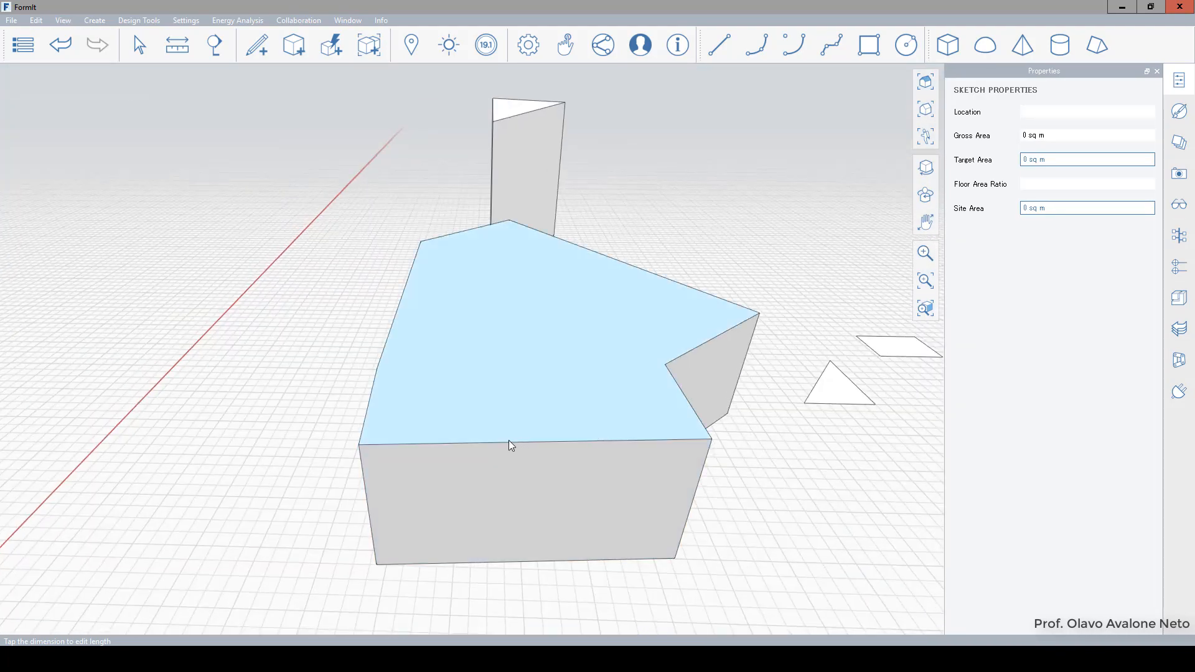
{"action": "scroll", "coordinate": [509, 442], "scroll_direction": "up", "scroll_amount": 5}
{"action": "right_click_drag", "start_coordinate": [674, 437], "coordinate": [442, 296]}
{"action": "scroll", "coordinate": [421, 588], "scroll_direction": "up", "scroll_amount": 3}
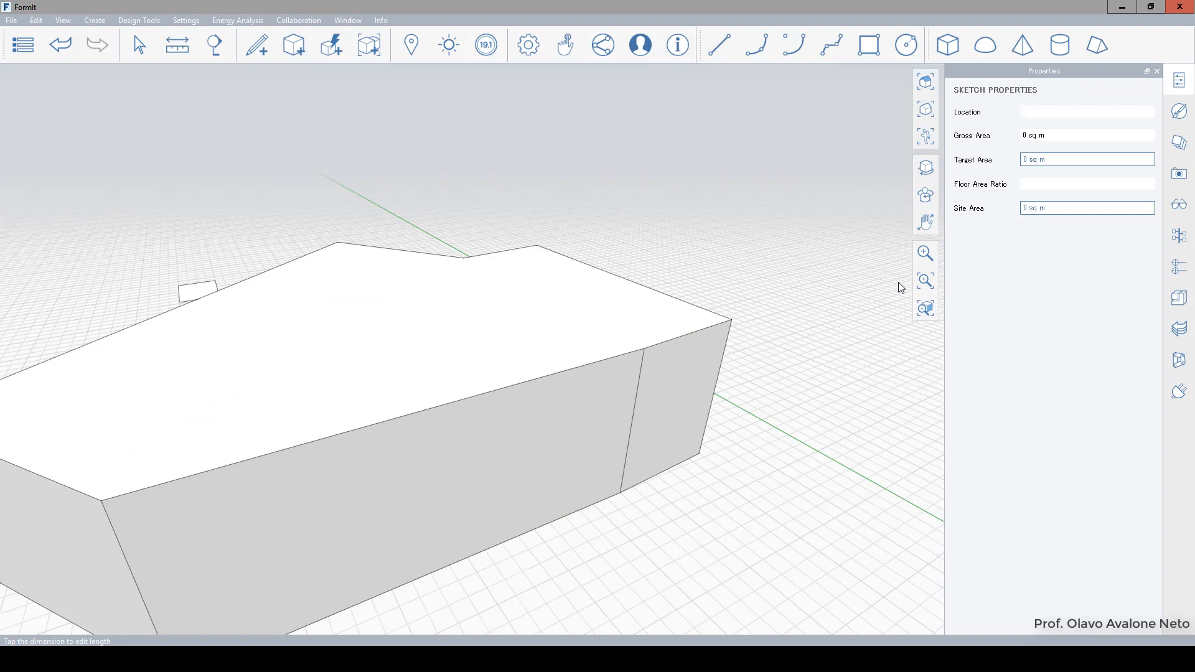
{"action": "left_click", "coordinate": [927, 198]}
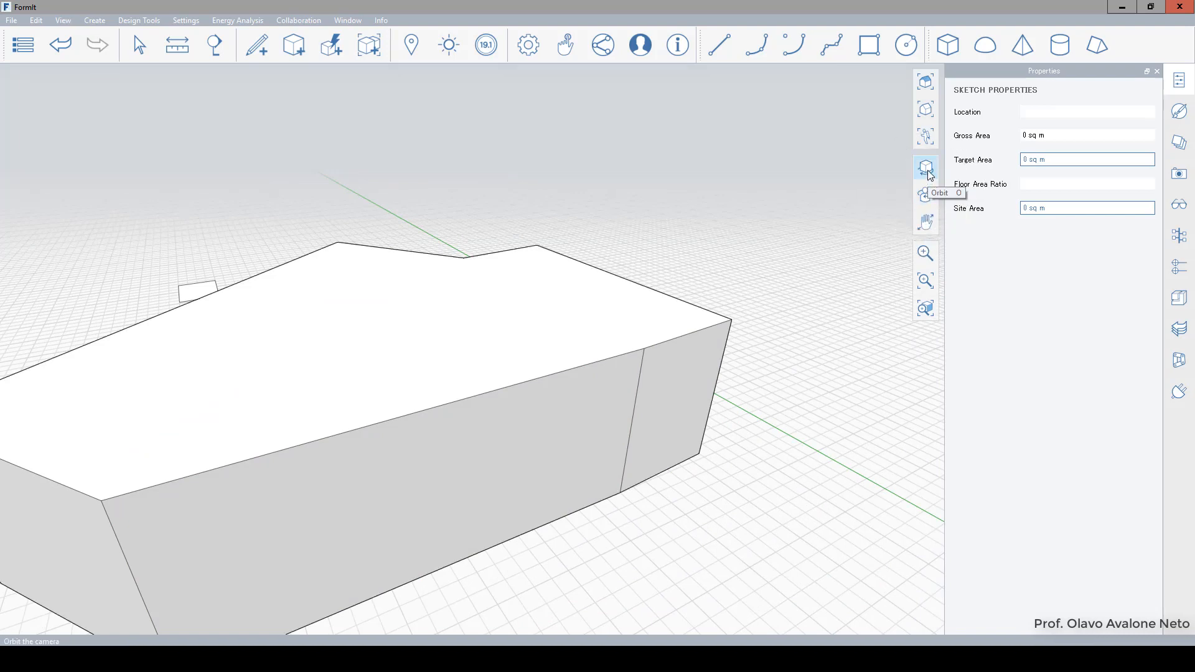
{"action": "left_click", "coordinate": [927, 169]}
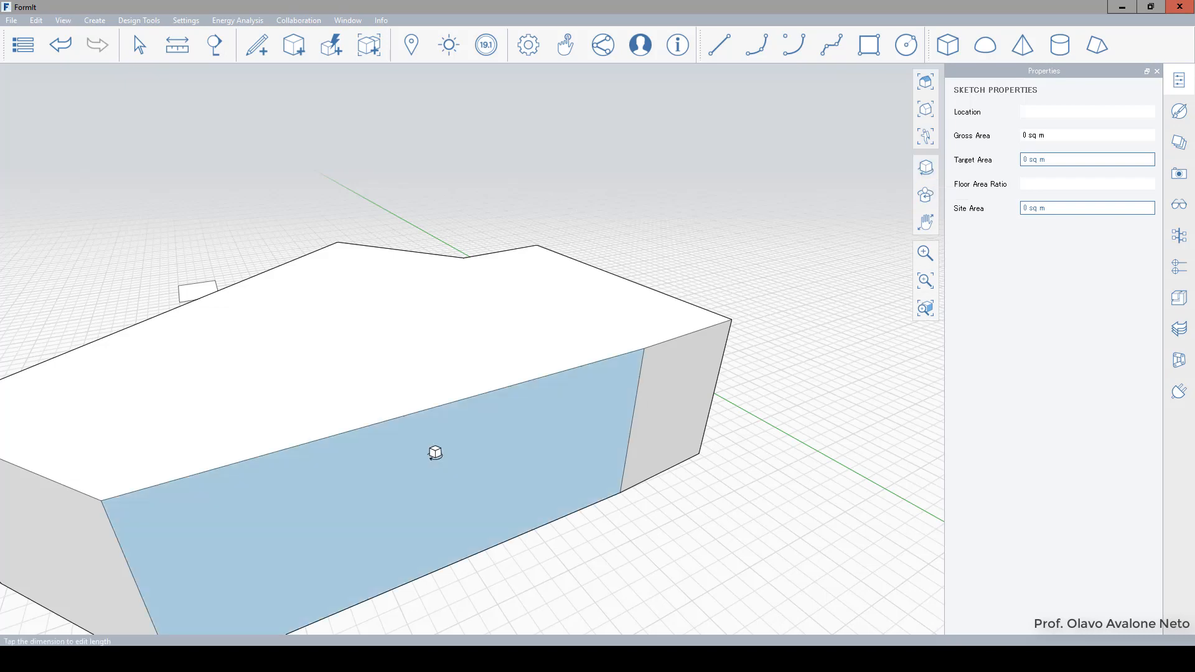
{"action": "left_click_drag", "start_coordinate": [454, 453], "coordinate": [353, 471]}
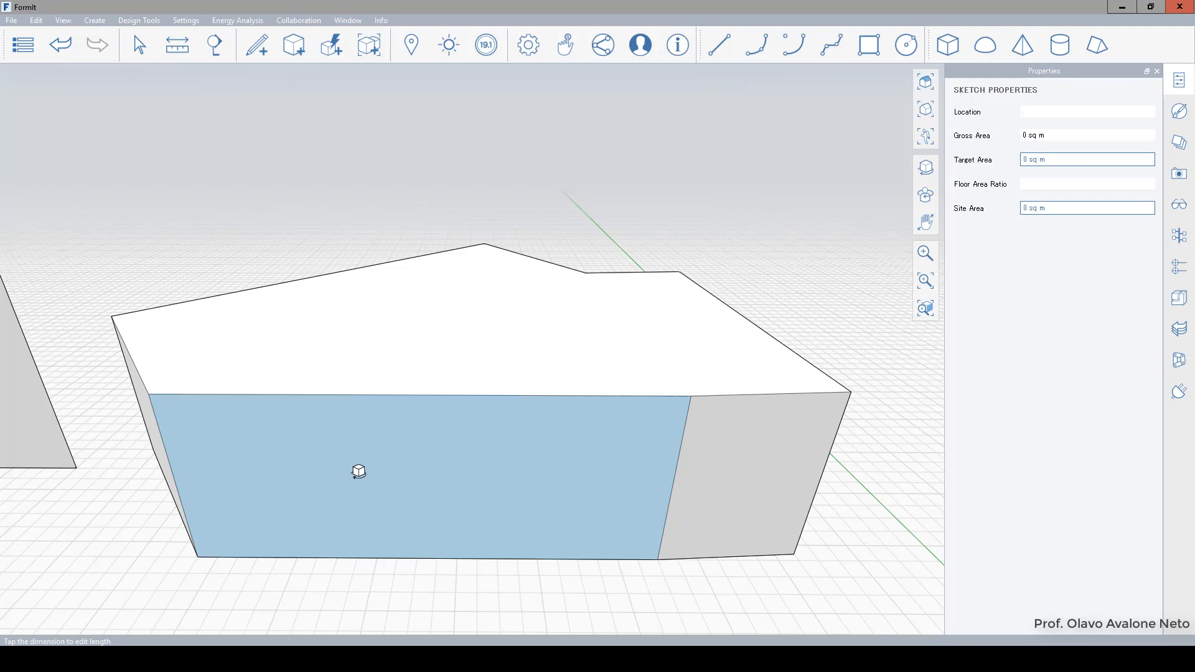
{"action": "key", "text": "Escape"}
Examine both solids at different distances and angles by zooming, panning and orbiting the camera
{"action": "scroll", "coordinate": [405, 314], "scroll_direction": "down", "scroll_amount": 3}
{"action": "middle_click_drag", "start_coordinate": [328, 433], "coordinate": [413, 446]}
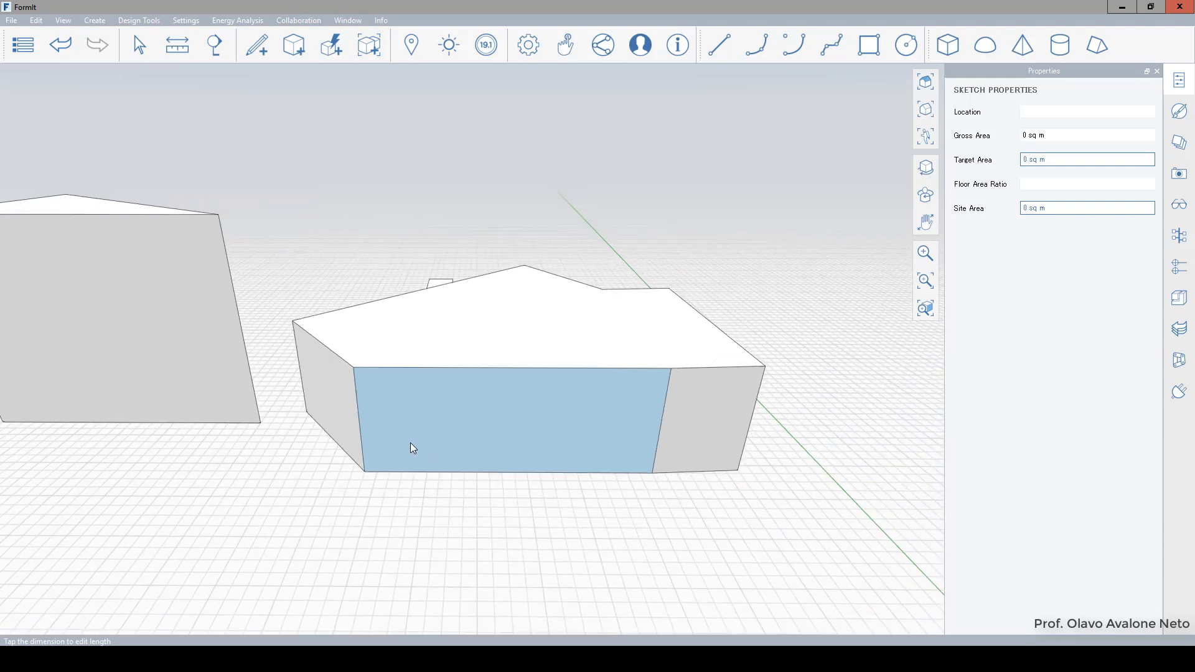
{"action": "scroll", "coordinate": [524, 379], "scroll_direction": "up", "scroll_amount": 5}
{"action": "scroll", "coordinate": [524, 379], "scroll_direction": "down", "scroll_amount": 5}
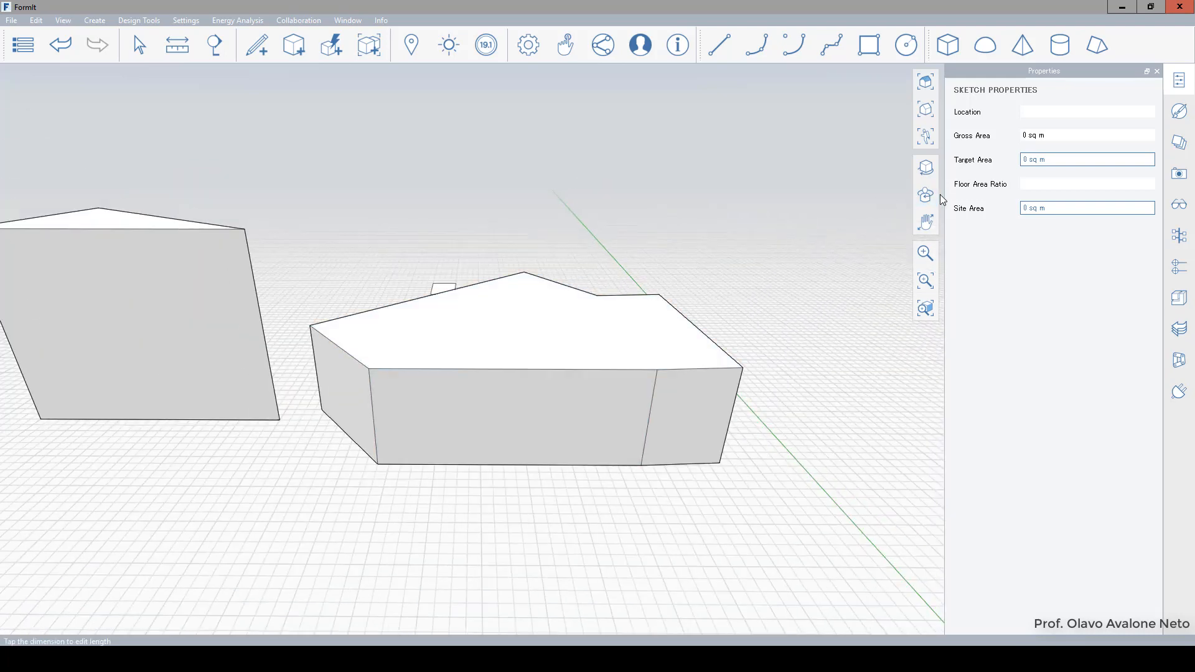
{"action": "scroll", "coordinate": [564, 349], "scroll_direction": "up", "scroll_amount": 5}
{"action": "scroll", "coordinate": [563, 350], "scroll_direction": "down", "scroll_amount": 5}
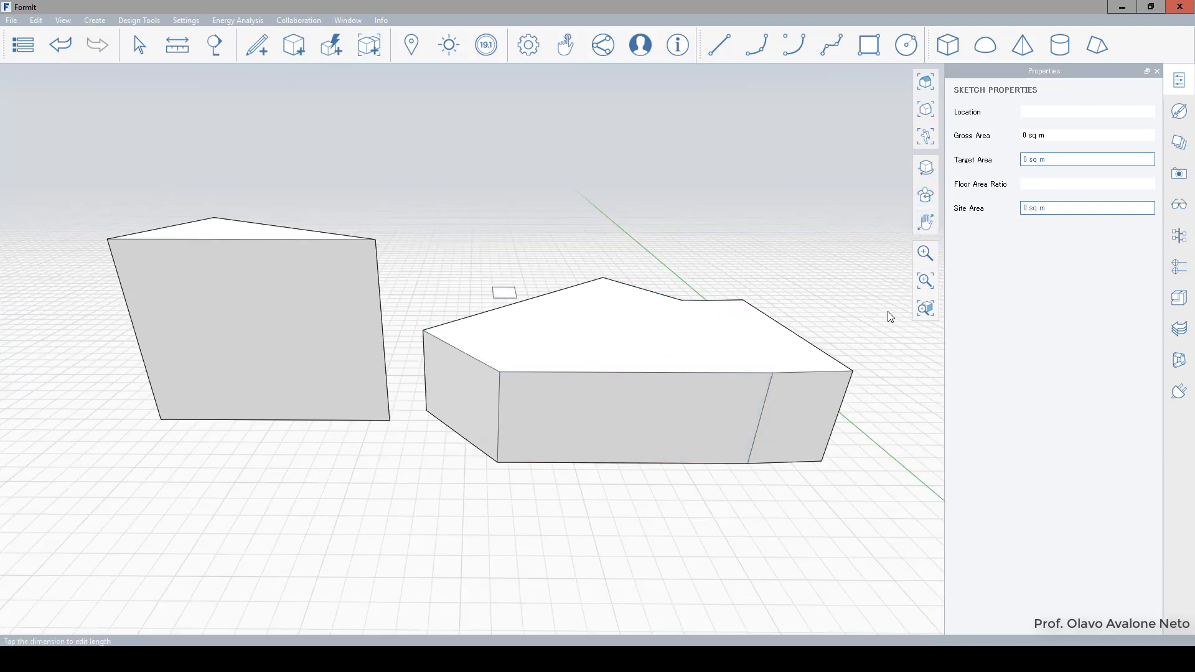
{"action": "left_click", "coordinate": [931, 314]}
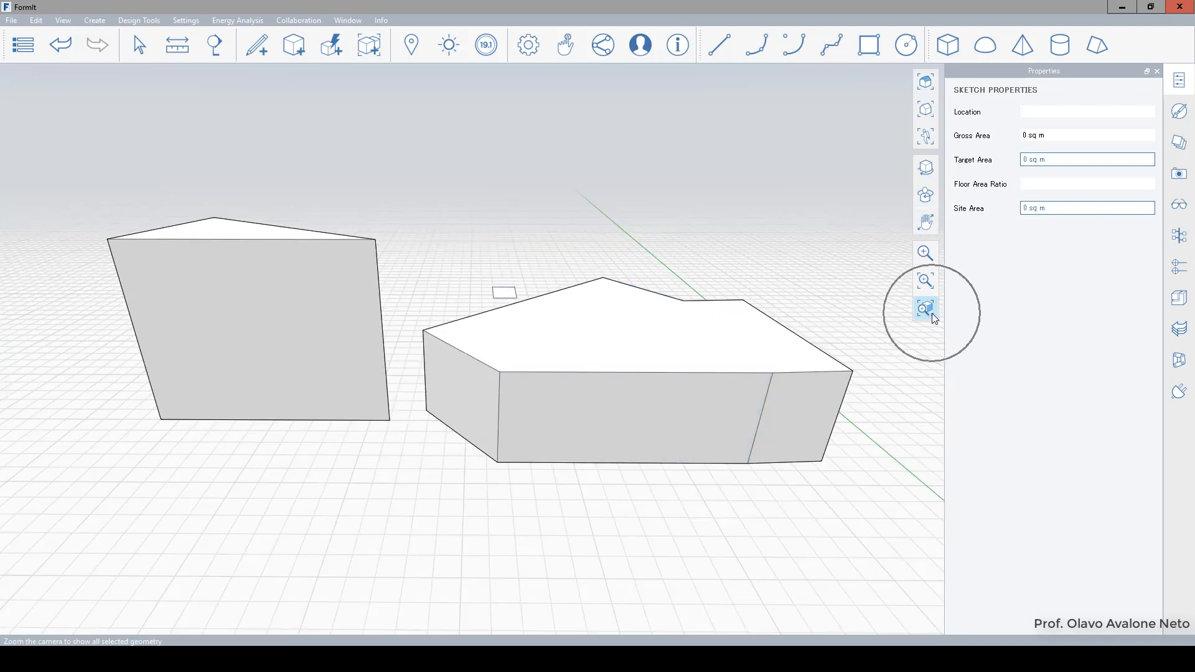
{"action": "left_click", "coordinate": [932, 312]}
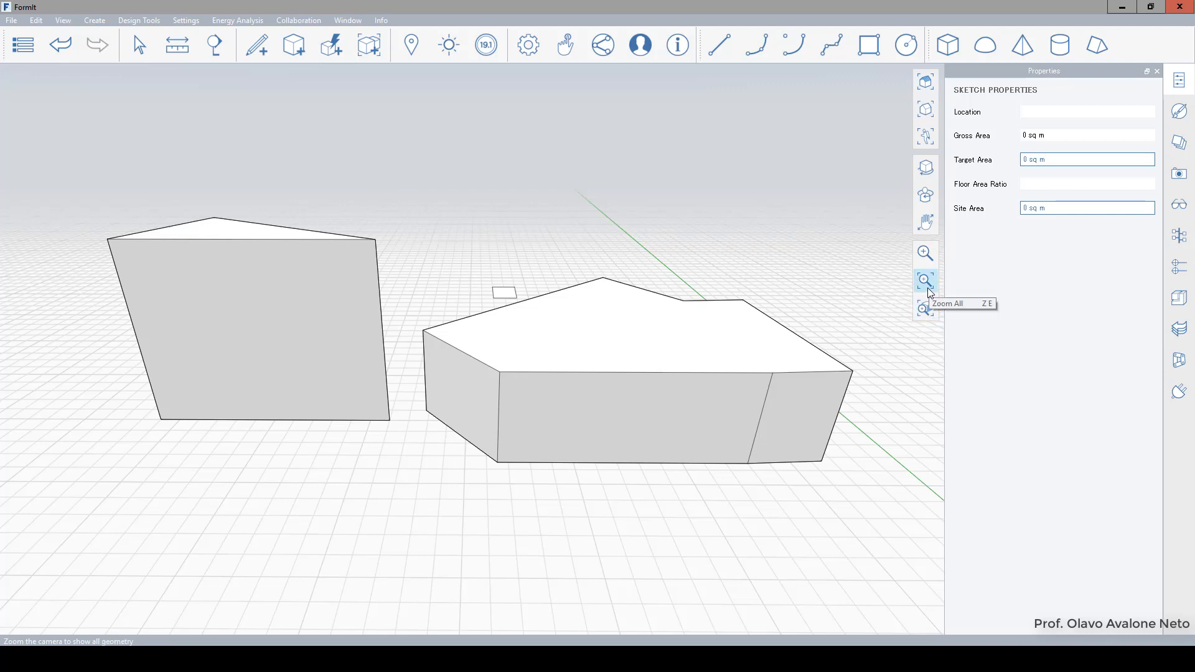
{"action": "left_click", "coordinate": [925, 253]}
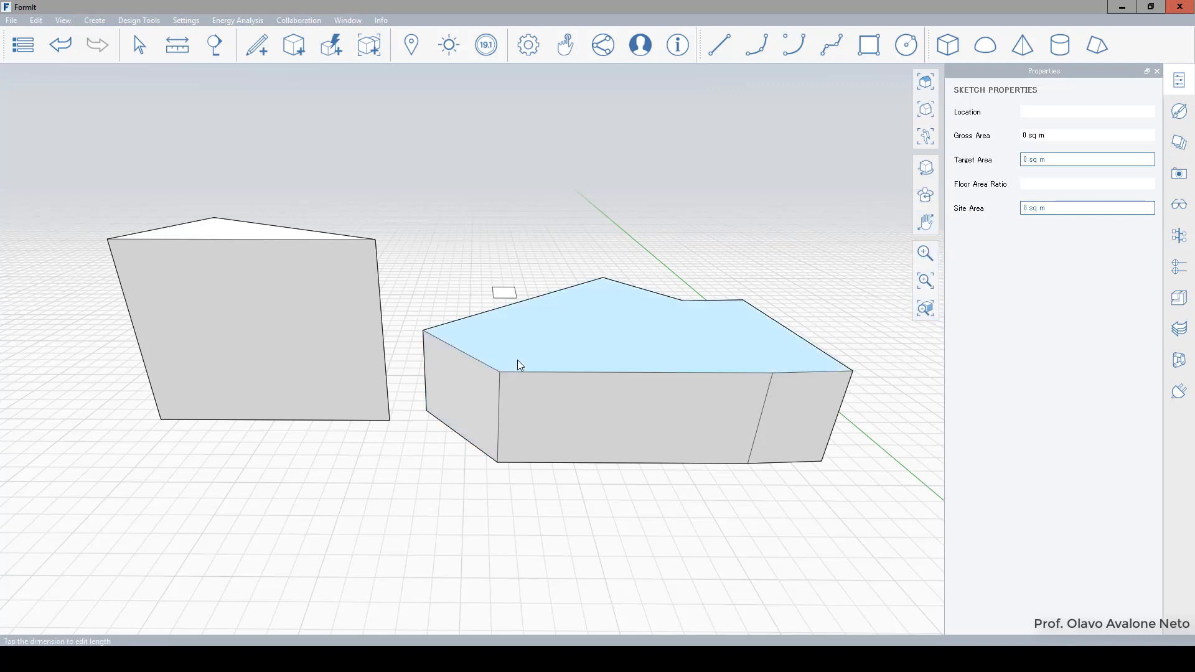
{"action": "middle_click_drag", "start_coordinate": [606, 333], "coordinate": [585, 351]}
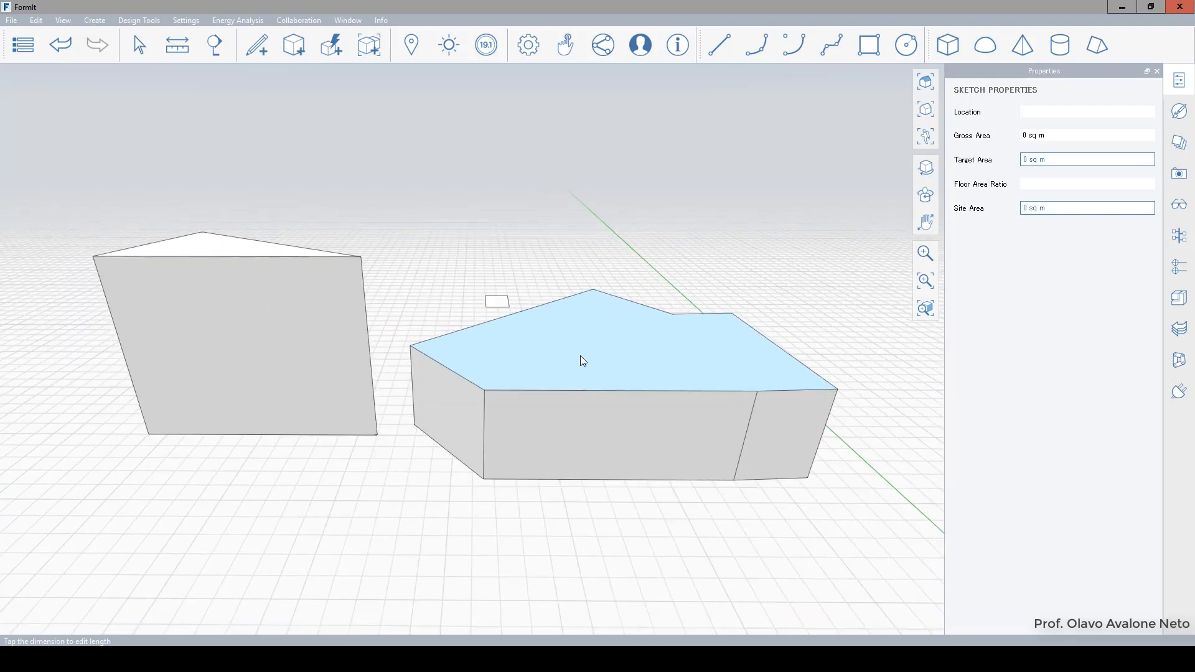
{"action": "right_click_drag", "start_coordinate": [293, 401], "coordinate": [777, 374]}
{"action": "right_click_drag", "start_coordinate": [352, 429], "coordinate": [243, 632]}
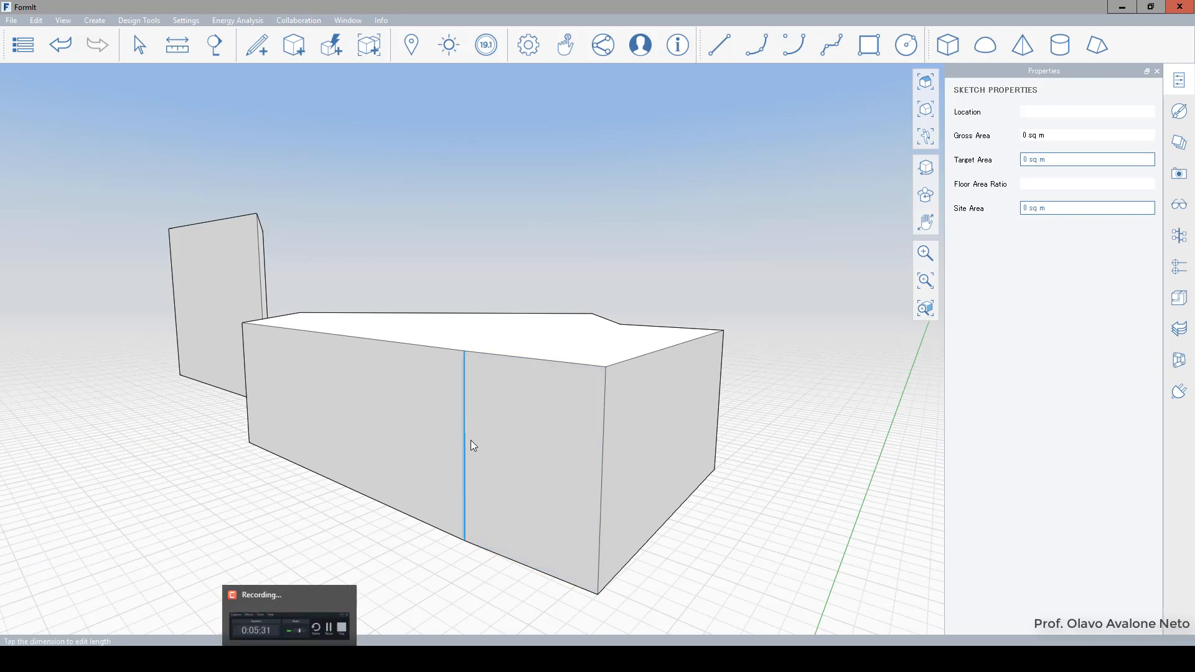
Select the larger face of the divided side, deselect it, and inspect both solids from the opposite side
{"action": "left_click", "coordinate": [339, 404]}
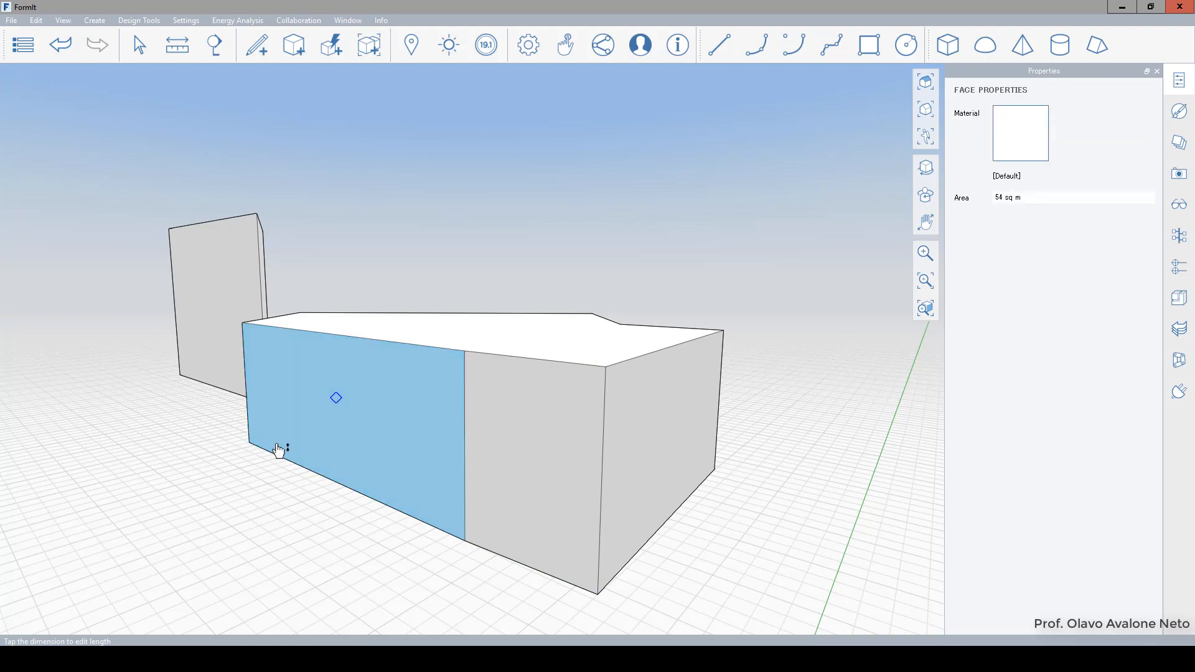
{"action": "right_click_drag", "start_coordinate": [280, 448], "coordinate": [397, 511]}
{"action": "key", "text": "Escape"}
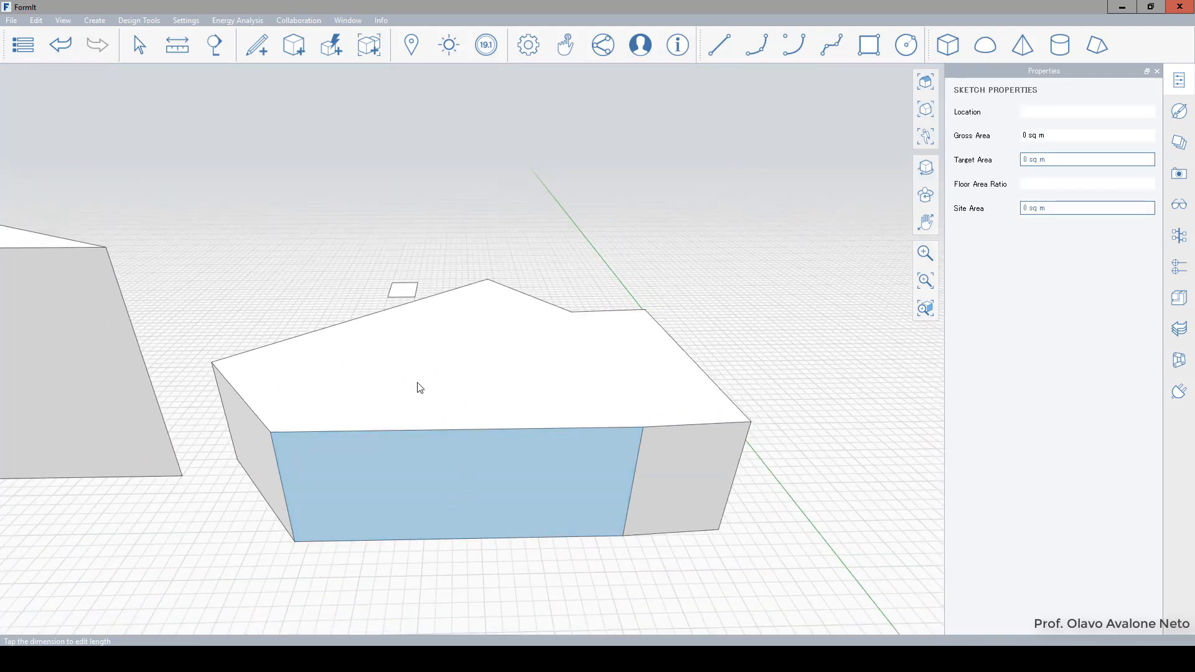
{"action": "scroll", "coordinate": [405, 338], "scroll_direction": "down", "scroll_amount": 3}
{"action": "mouse_move", "coordinate": [752, 461]}
{"action": "right_mouse_down"}
{"action": "mouse_move", "coordinate": [567, 496]}
{"action": "mouse_move", "coordinate": [95, 507]}
{"action": "mouse_move", "coordinate": [389, 501]}
{"action": "right_mouse_up"}
{"action": "scroll", "coordinate": [484, 342], "scroll_direction": "down", "scroll_amount": 2}
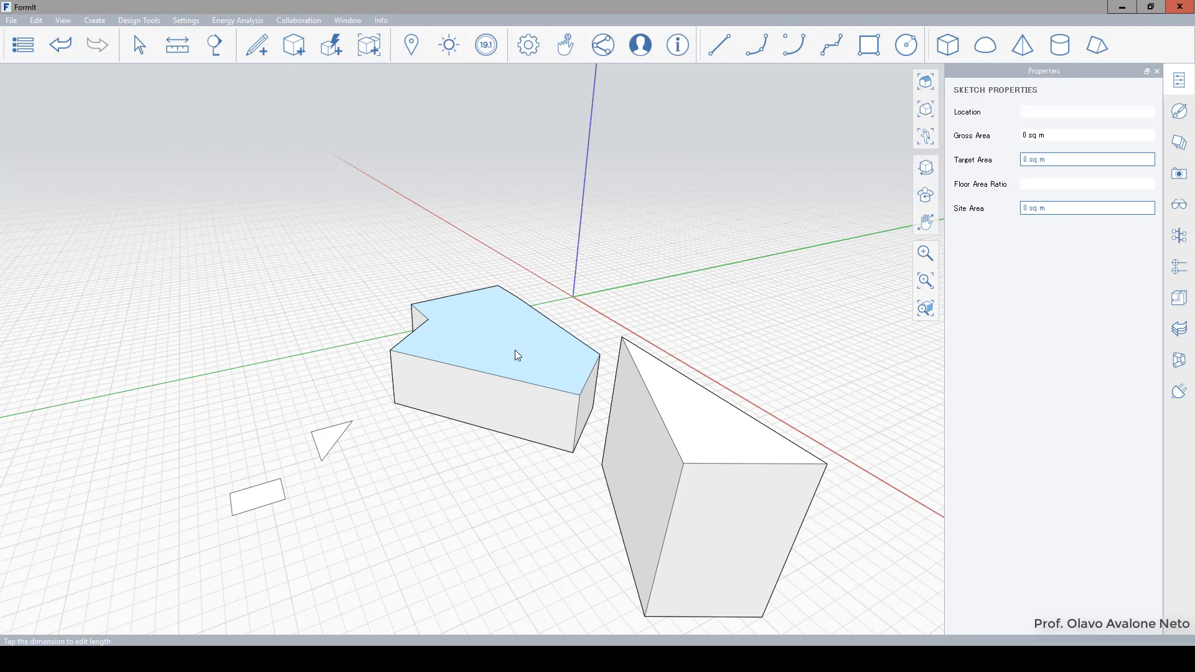
{"action": "scroll", "coordinate": [512, 392], "scroll_direction": "up", "scroll_amount": 5}
{"action": "scroll", "coordinate": [503, 392], "scroll_direction": "down", "scroll_amount": 3}
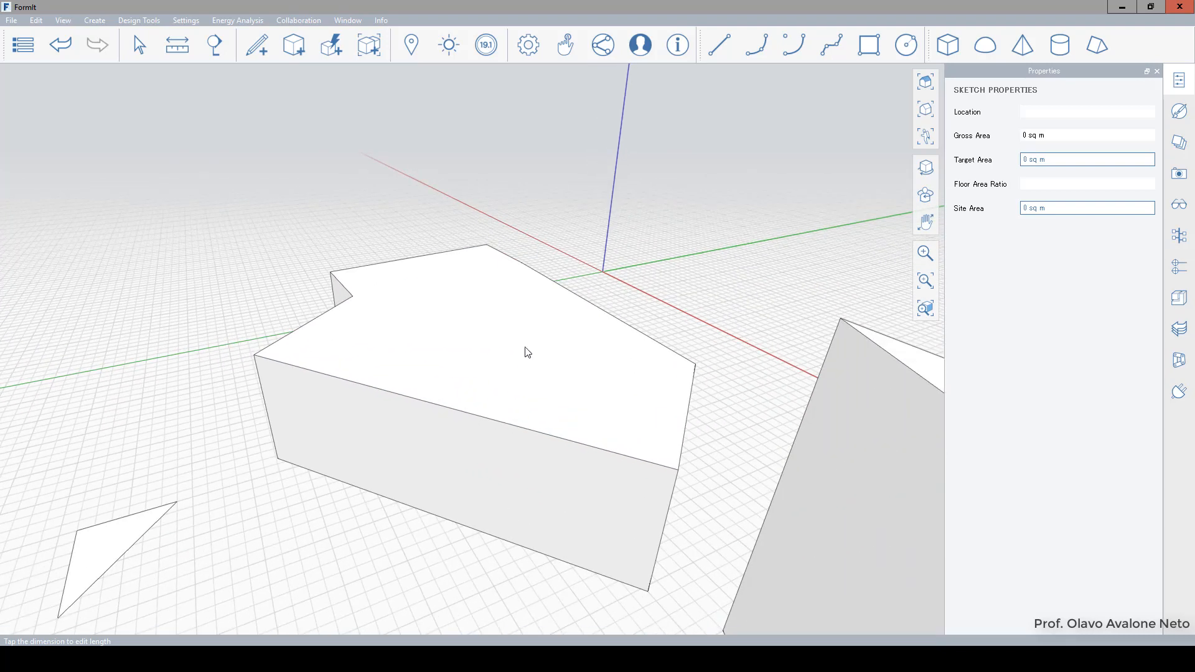
{"action": "right_click_drag", "start_coordinate": [524, 346], "coordinate": [307, 318]}
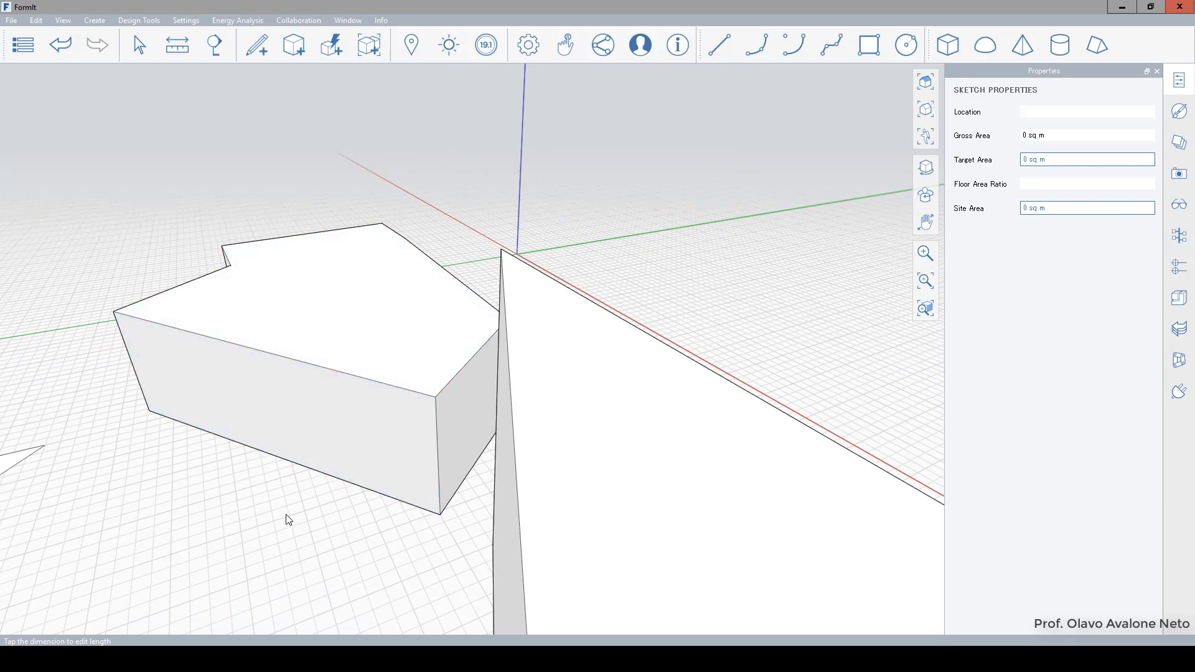
Examine the two solids and the flat shapes from several distances and sides by zooming, orbiting and panning the camera
{"action": "scroll", "coordinate": [289, 520], "scroll_direction": "down", "scroll_amount": 3}
{"action": "scroll", "coordinate": [250, 282], "scroll_direction": "up", "scroll_amount": 3}
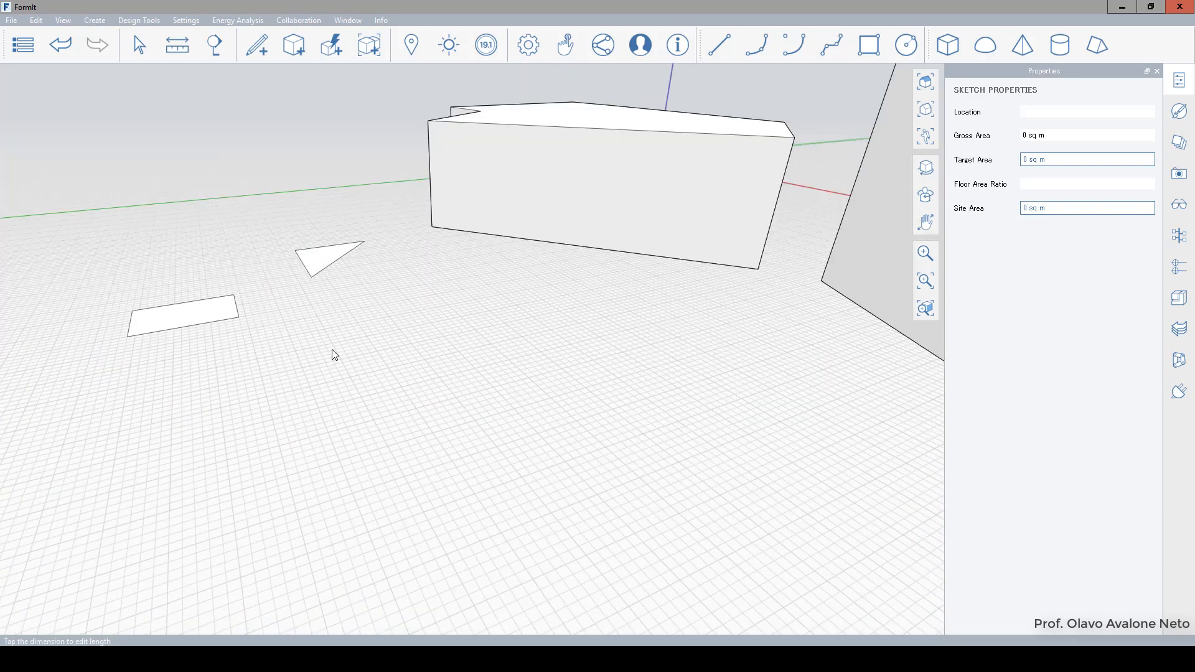
{"action": "middle_click_drag", "start_coordinate": [322, 356], "coordinate": [813, 295]}
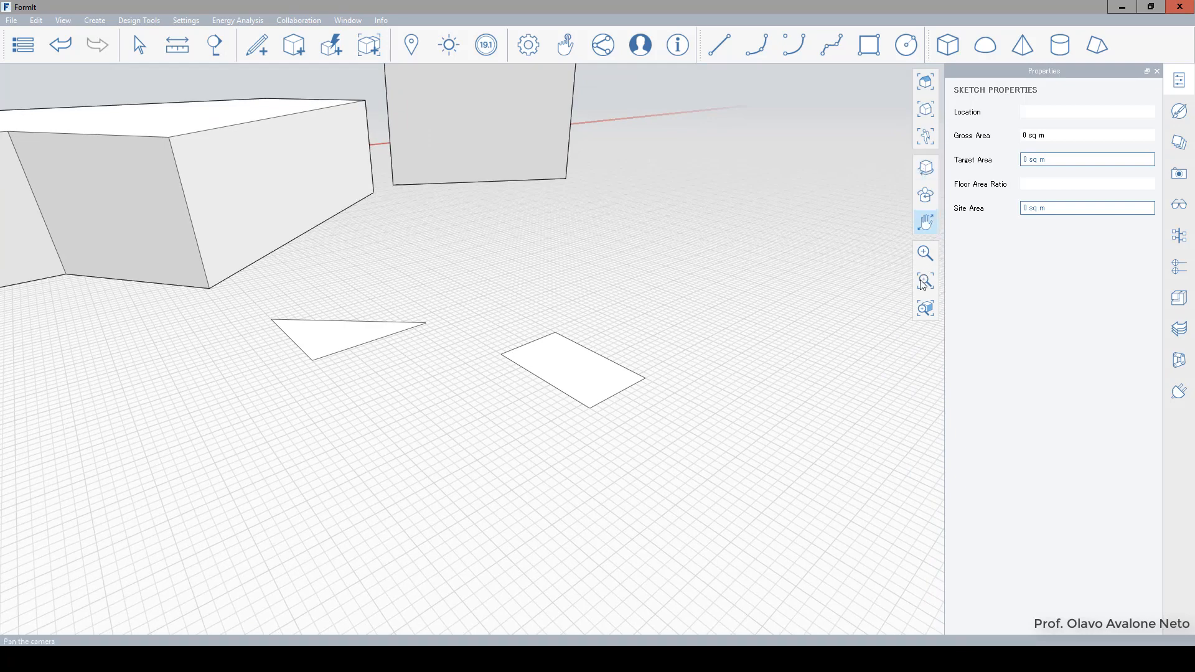
{"action": "scroll", "coordinate": [595, 366], "scroll_direction": "down", "scroll_amount": 3}
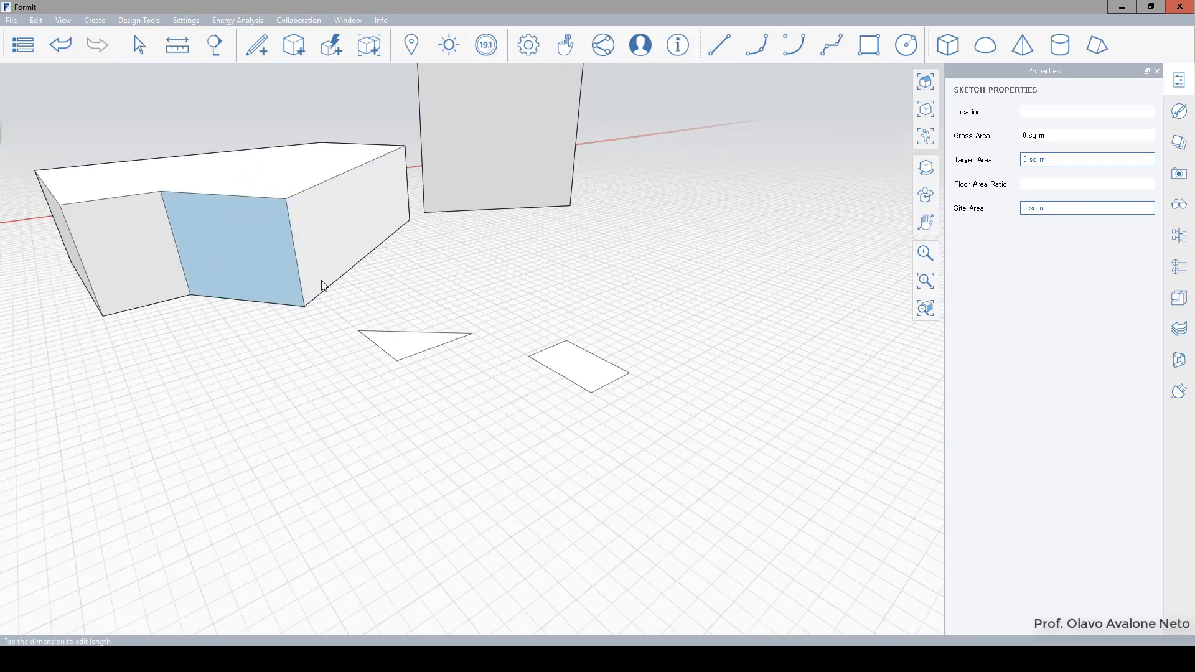
{"action": "middle_click_drag", "start_coordinate": [323, 285], "coordinate": [471, 305]}
{"action": "right_click_drag", "start_coordinate": [472, 304], "coordinate": [530, 287]}
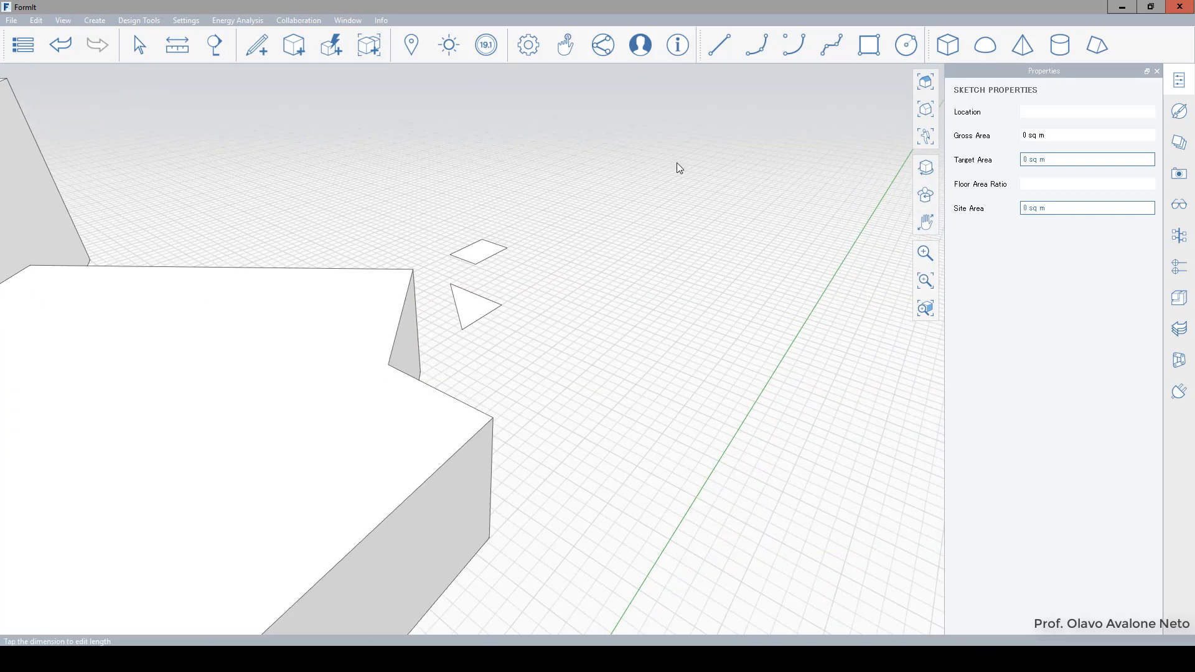
{"action": "scroll", "coordinate": [677, 192], "scroll_direction": "down", "scroll_amount": 5}
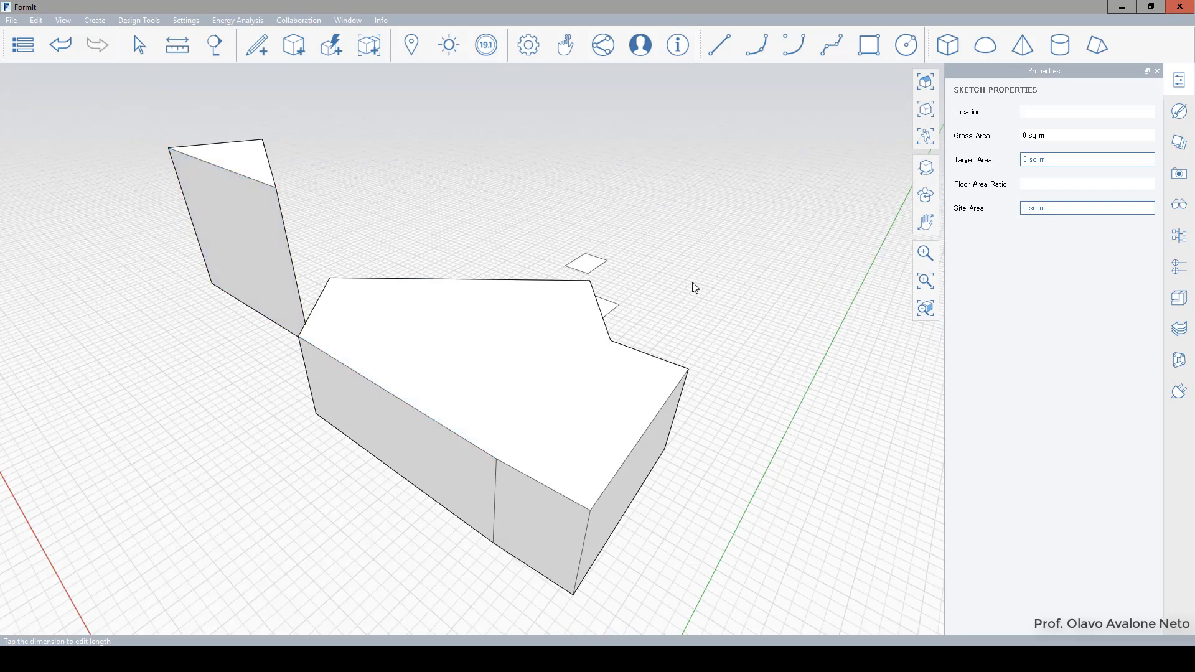
Show the model in the Top, Front / South Elevation and Right / East Elevation views in turn
{"action": "mouse_move", "coordinate": [929, 87]}
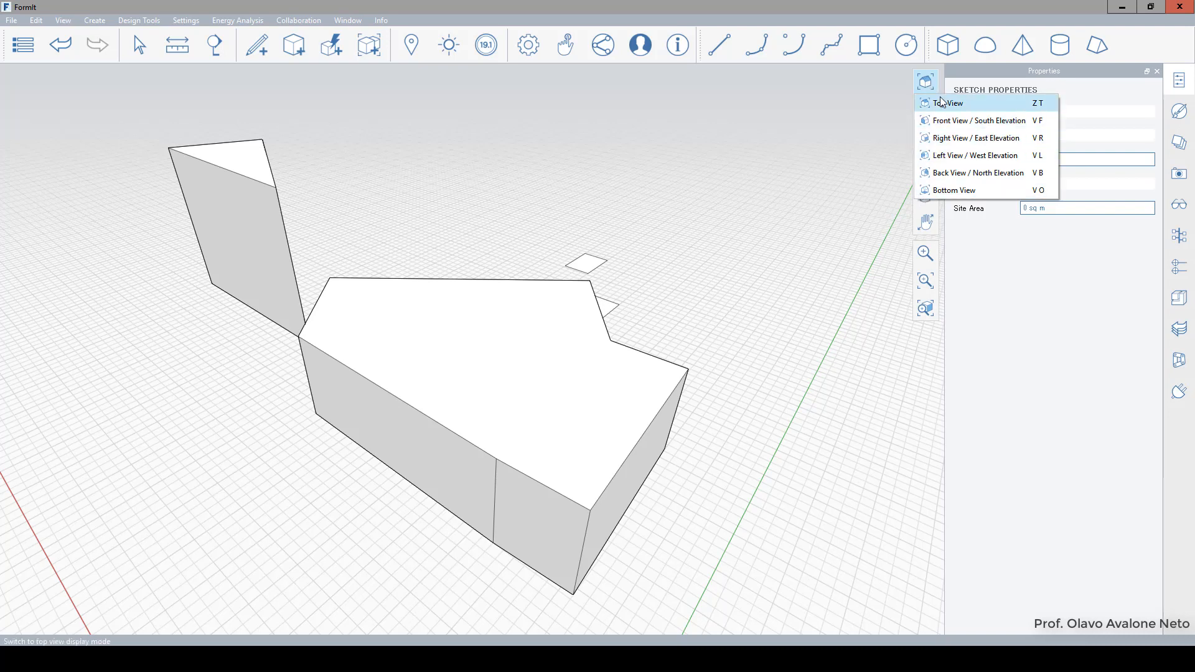
{"action": "left_click", "coordinate": [945, 104]}
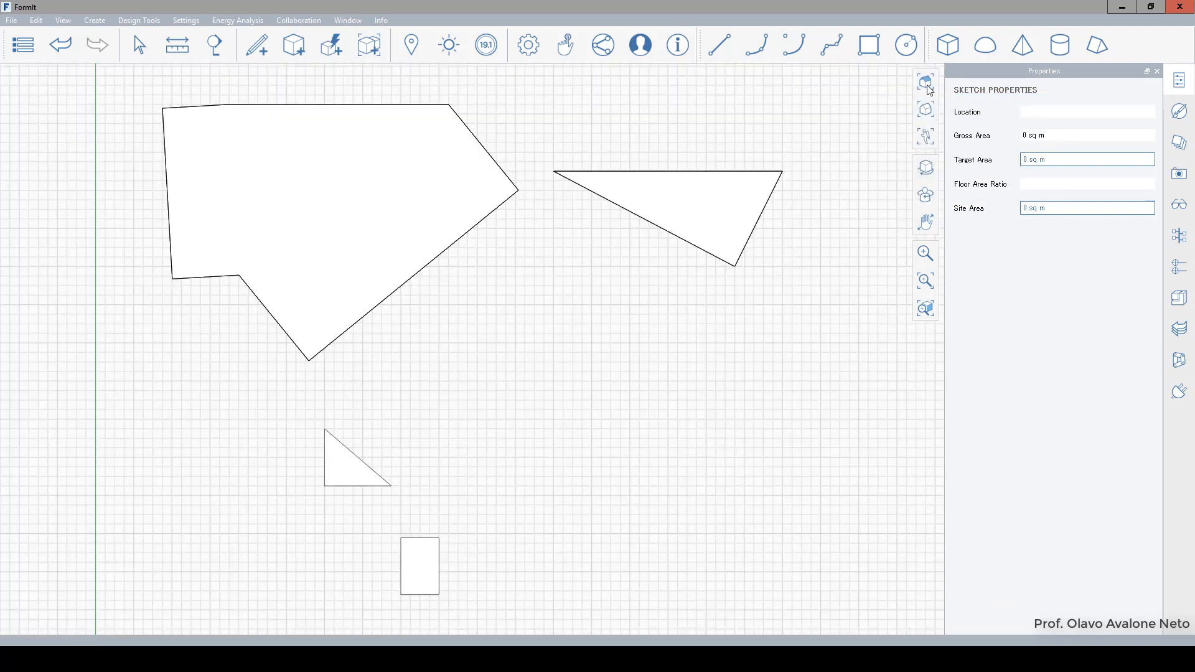
{"action": "left_click", "coordinate": [925, 81]}
{"action": "left_click", "coordinate": [952, 120]}
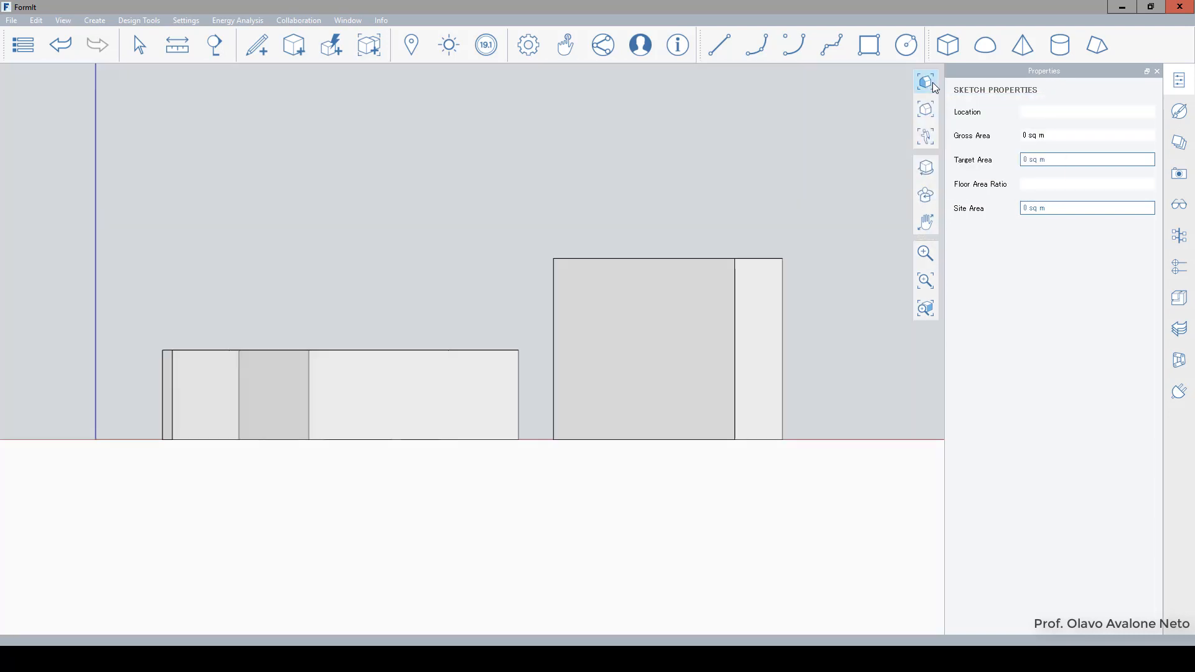
{"action": "left_click", "coordinate": [925, 81]}
{"action": "left_click", "coordinate": [949, 136]}
{"action": "left_click", "coordinate": [934, 89]}
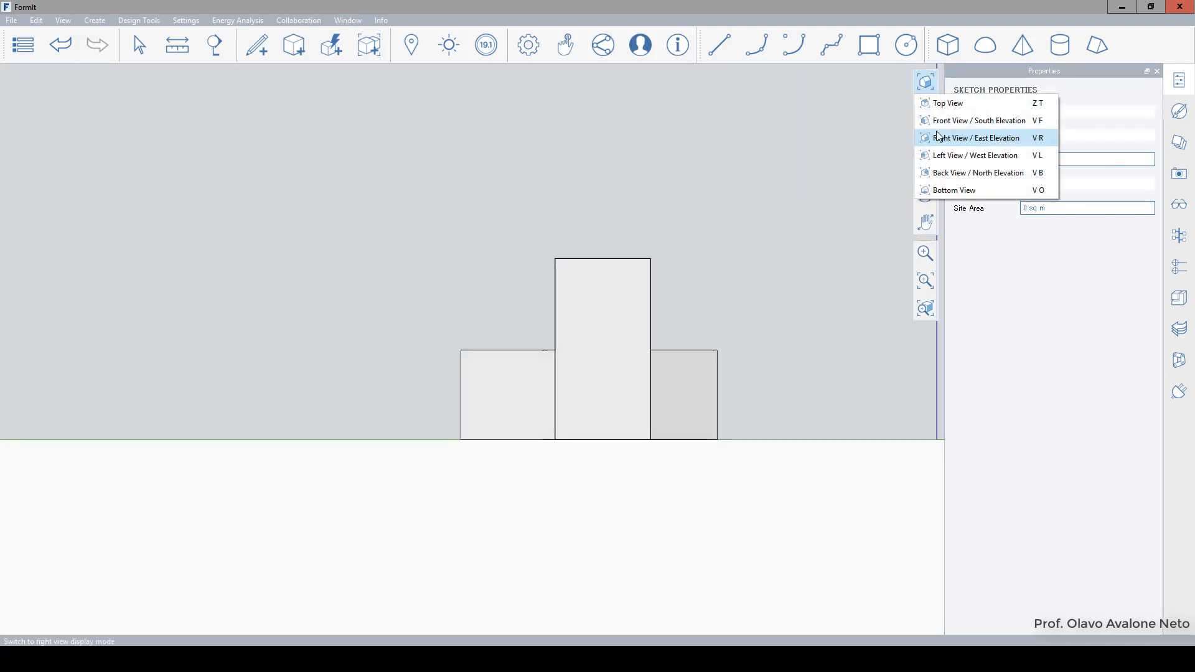
{"action": "left_click", "coordinate": [941, 139]}
Show the model in the Back / North Elevation, Bottom and Top views, and return to the default 3D view
{"action": "left_click", "coordinate": [925, 81]}
{"action": "left_click", "coordinate": [941, 169]}
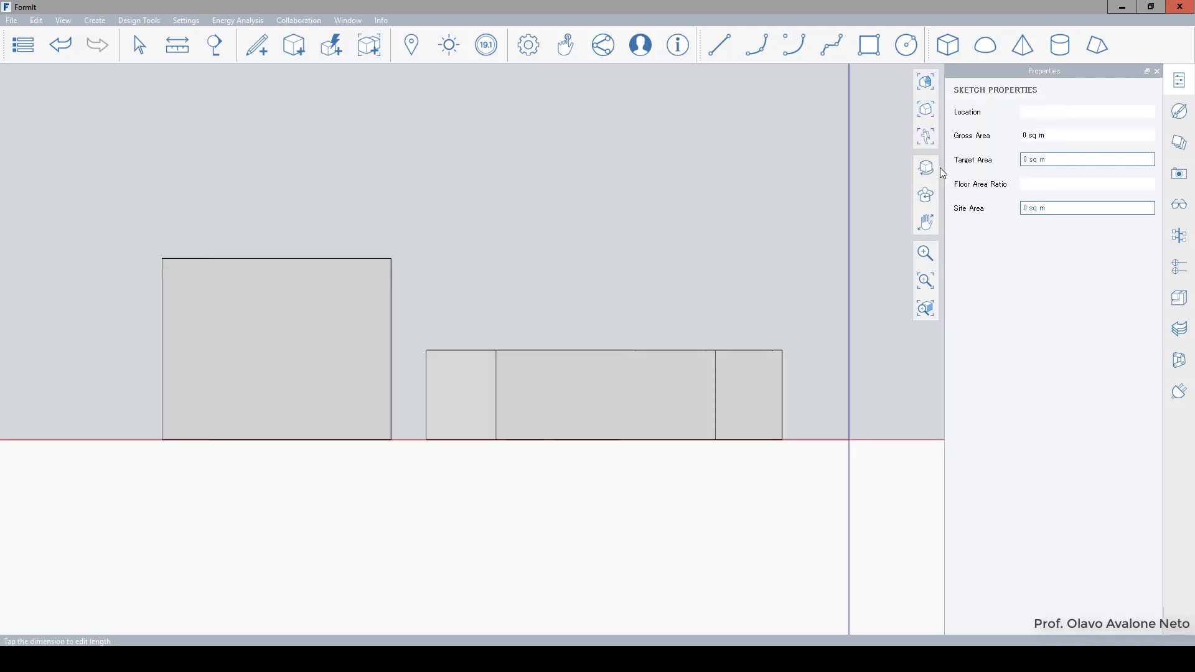
{"action": "left_click", "coordinate": [930, 86]}
{"action": "left_click", "coordinate": [941, 191]}
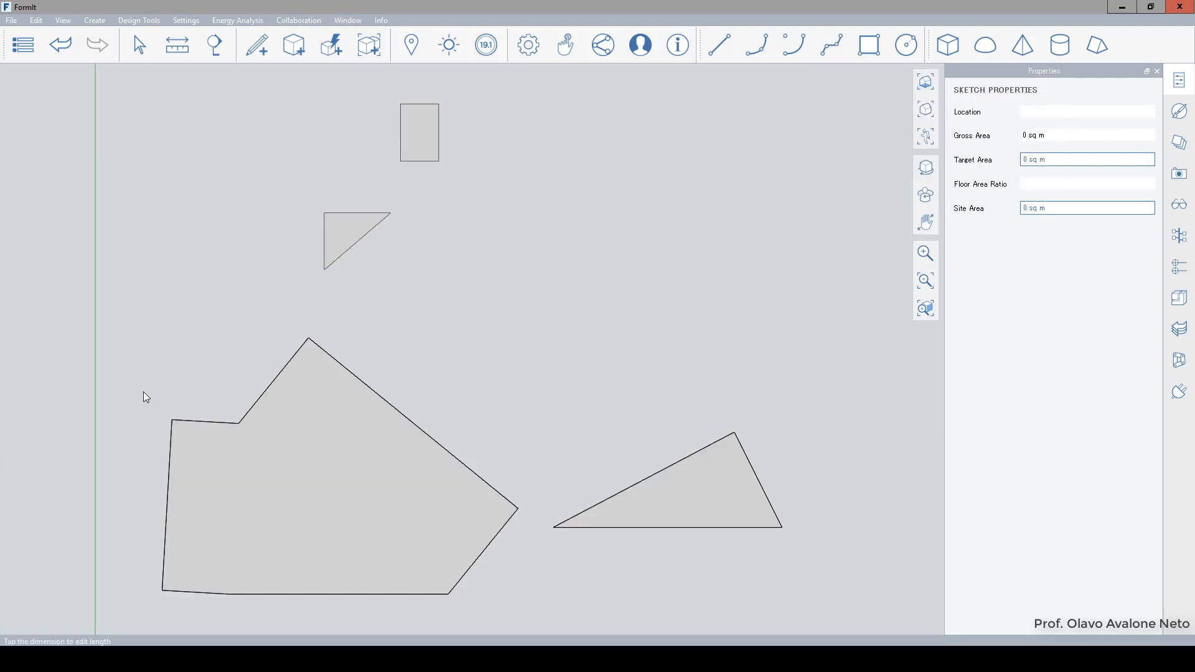
{"action": "left_click", "coordinate": [931, 86]}
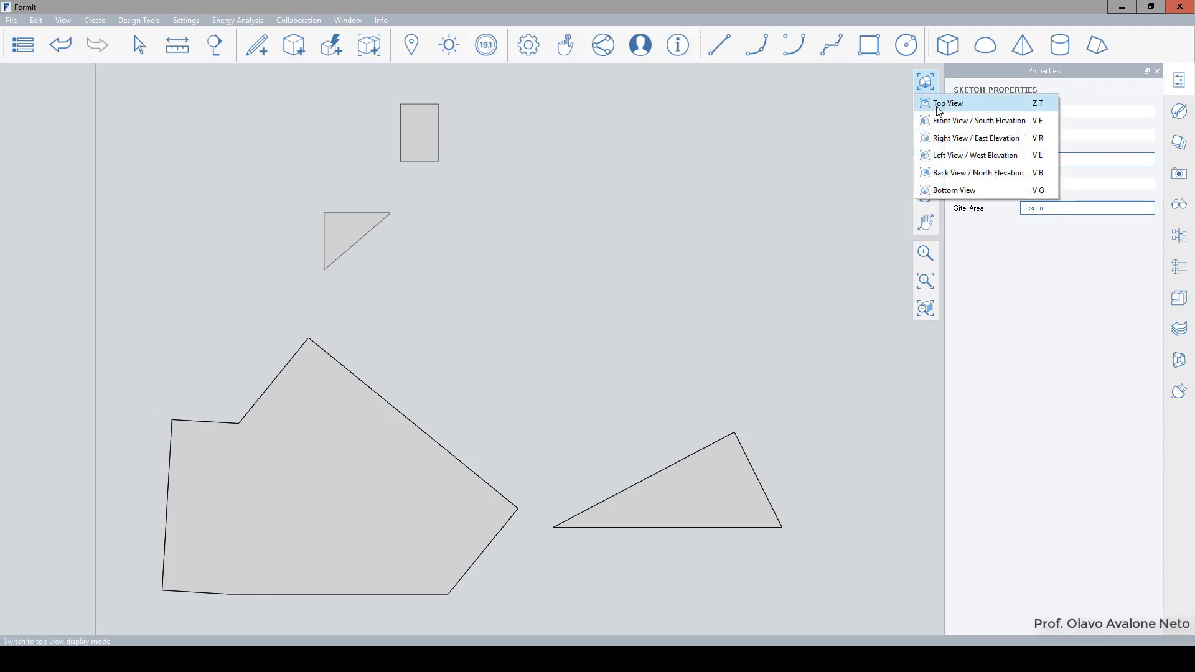
{"action": "left_click", "coordinate": [941, 102]}
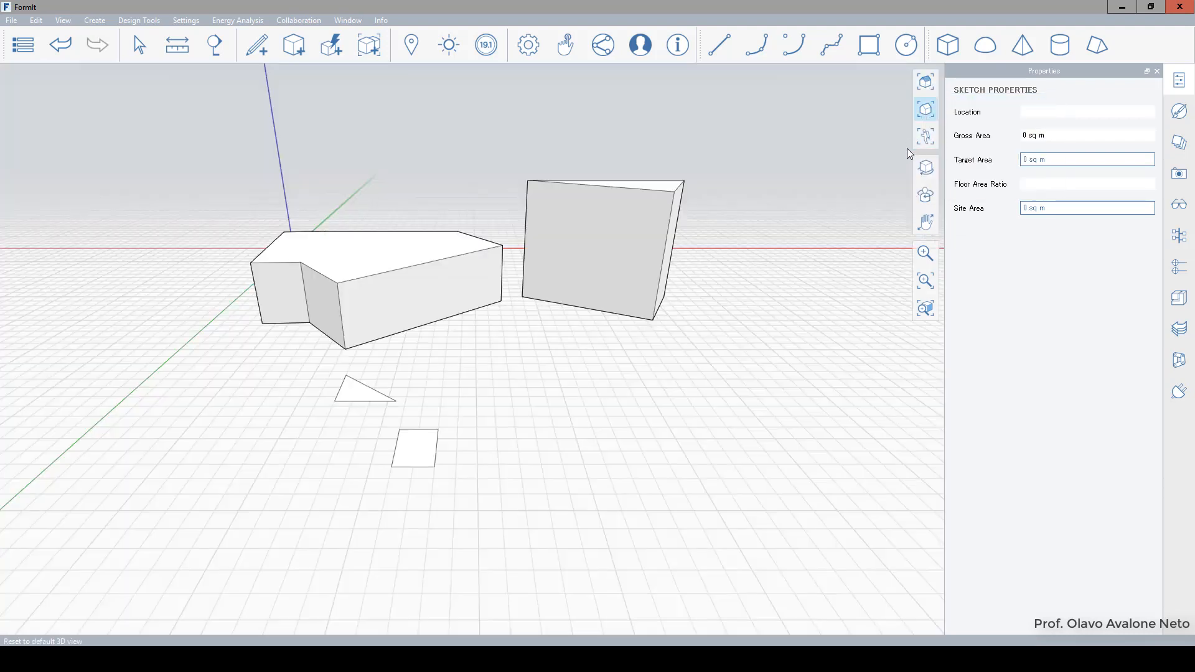
{"action": "left_click", "coordinate": [926, 112]}
{"action": "middle_click_drag", "start_coordinate": [573, 377], "coordinate": [635, 403]}
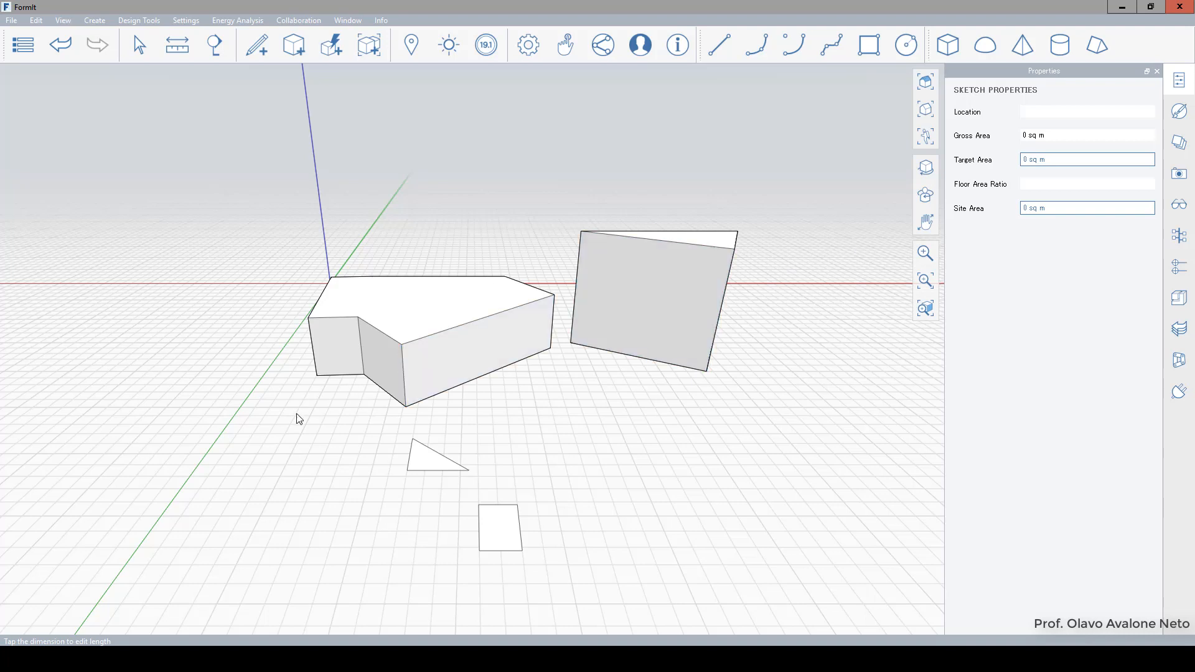
Select all the solids and flat shapes together and delete them, leaving only the axes and grid
{"action": "scroll", "coordinate": [324, 428], "scroll_direction": "down", "scroll_amount": 1}
{"action": "left_click_drag", "start_coordinate": [347, 152], "coordinate": [729, 541]}
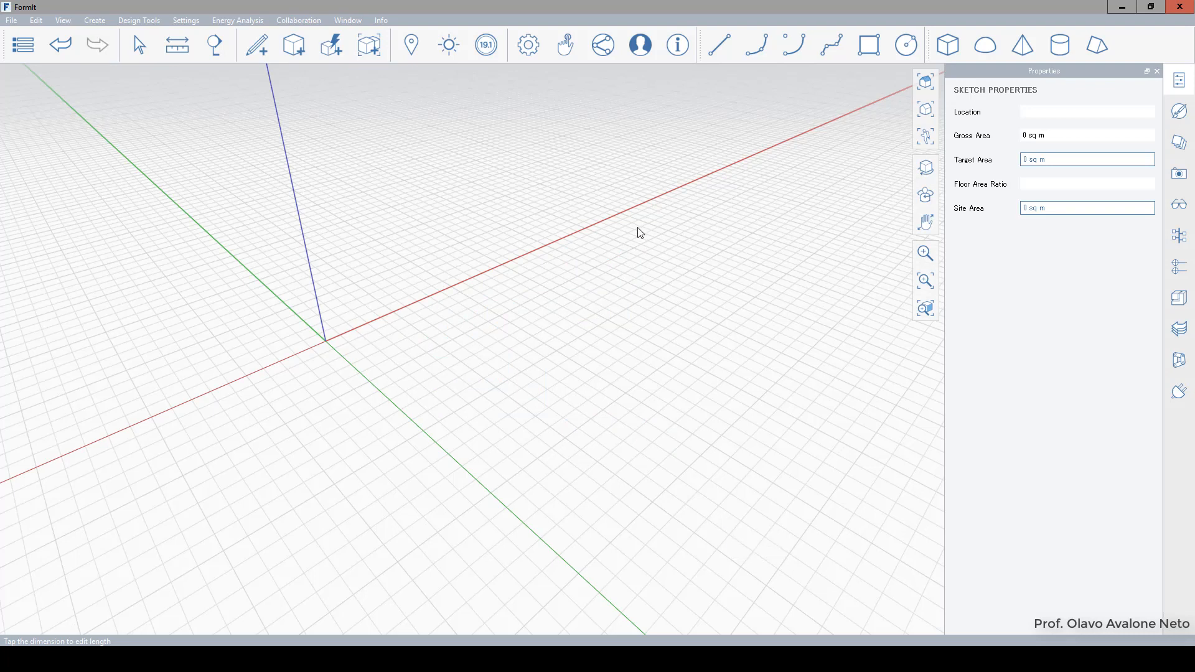
{"action": "scroll", "coordinate": [328, 255], "scroll_direction": "down", "scroll_amount": 3}
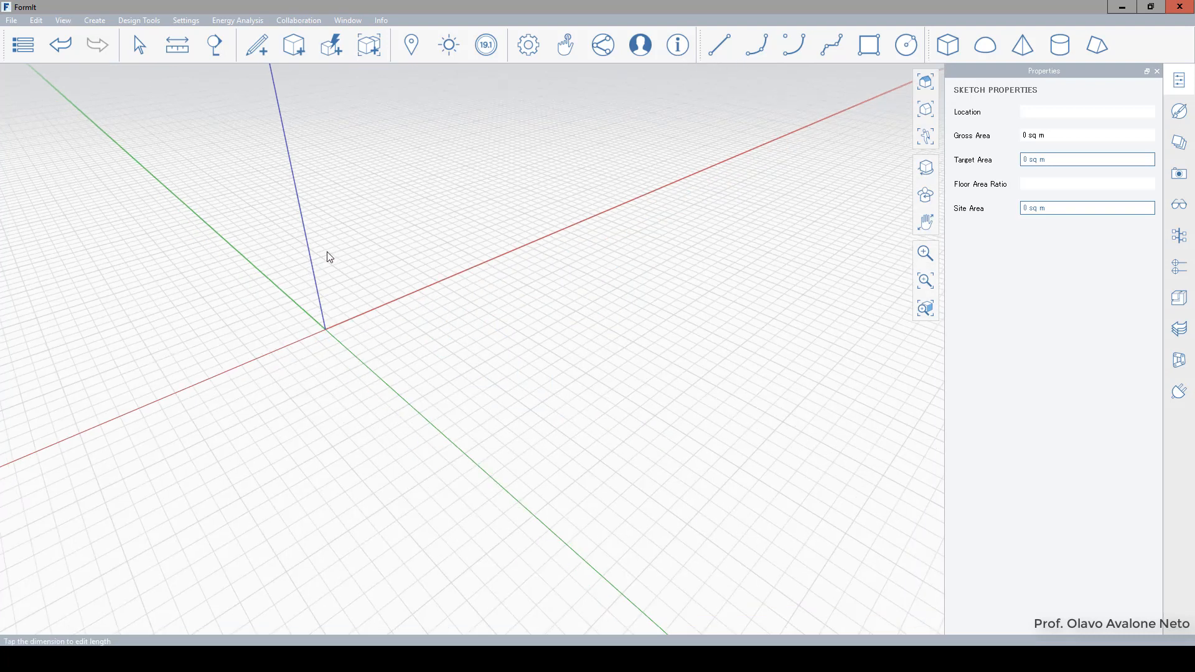
{"action": "scroll", "coordinate": [837, 313], "scroll_direction": "up", "scroll_amount": 3}
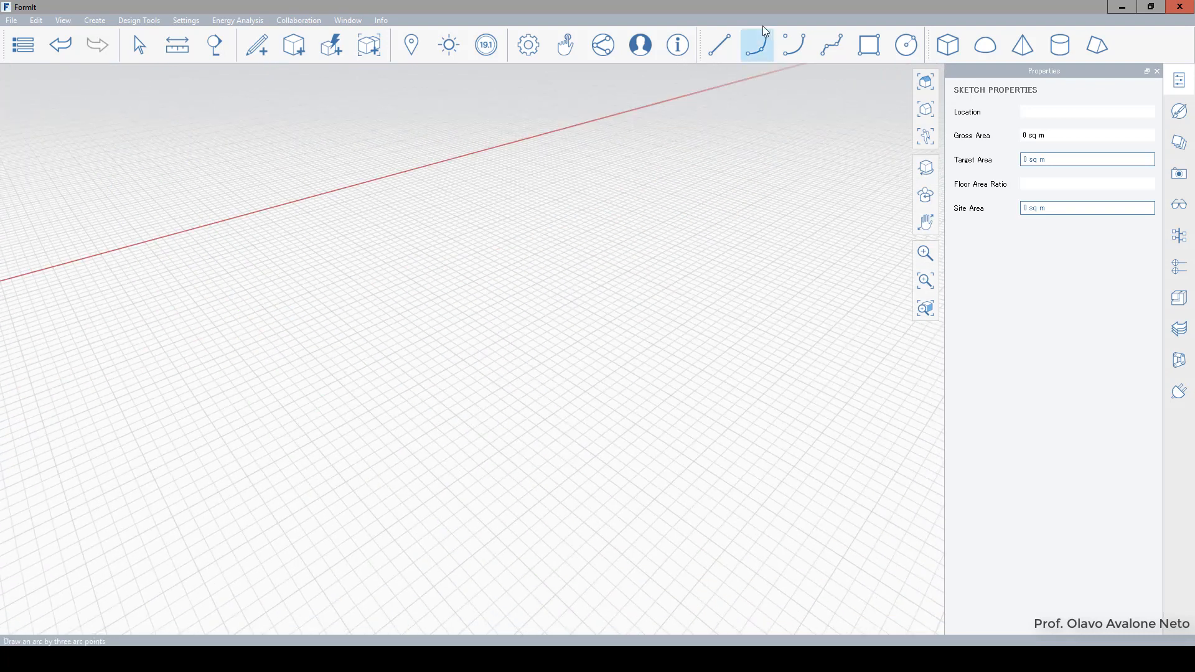
Draw a closed rectangle about 16 m by 17 m near the origin with lines, plus a separate parallel line about 17 m long beside it
{"action": "left_click", "coordinate": [731, 48]}
{"action": "scroll", "coordinate": [608, 275], "scroll_direction": "down", "scroll_amount": 3}
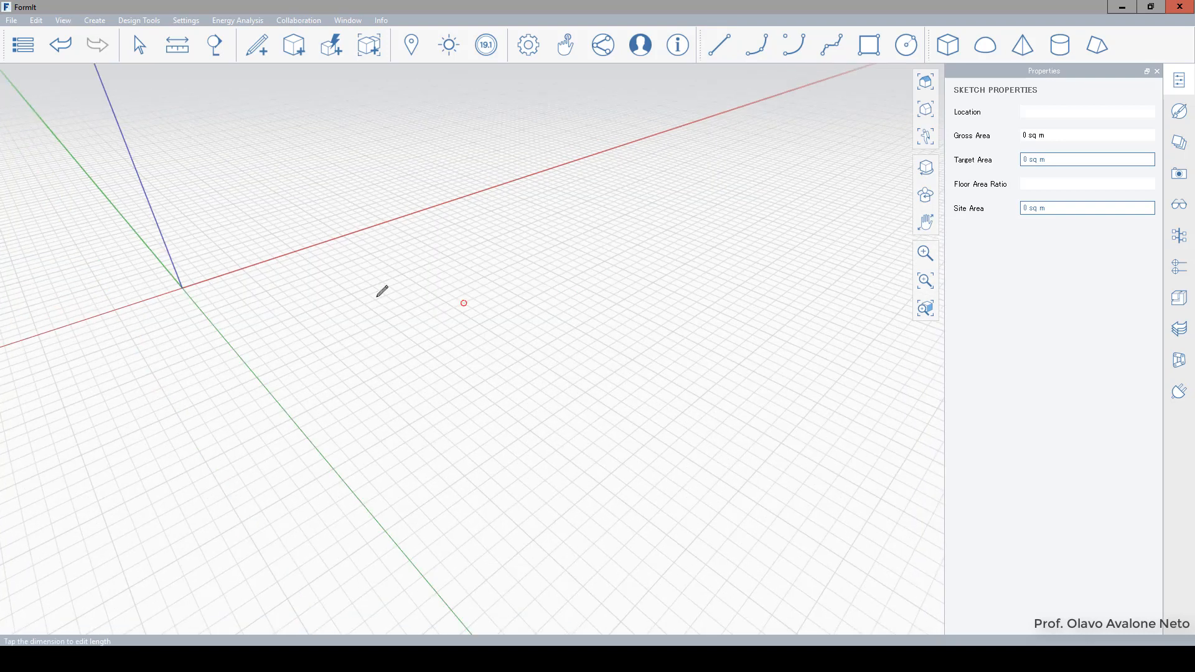
{"action": "scroll", "coordinate": [265, 291], "scroll_direction": "up", "scroll_amount": 1}
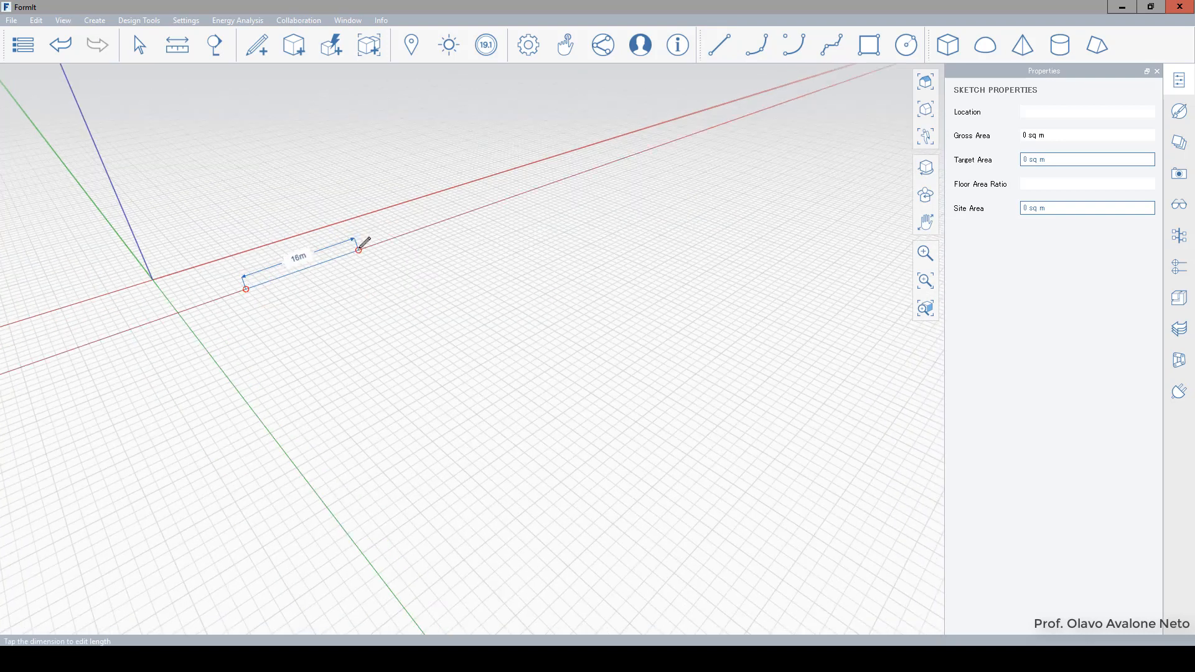
{"action": "left_click", "coordinate": [378, 268]}
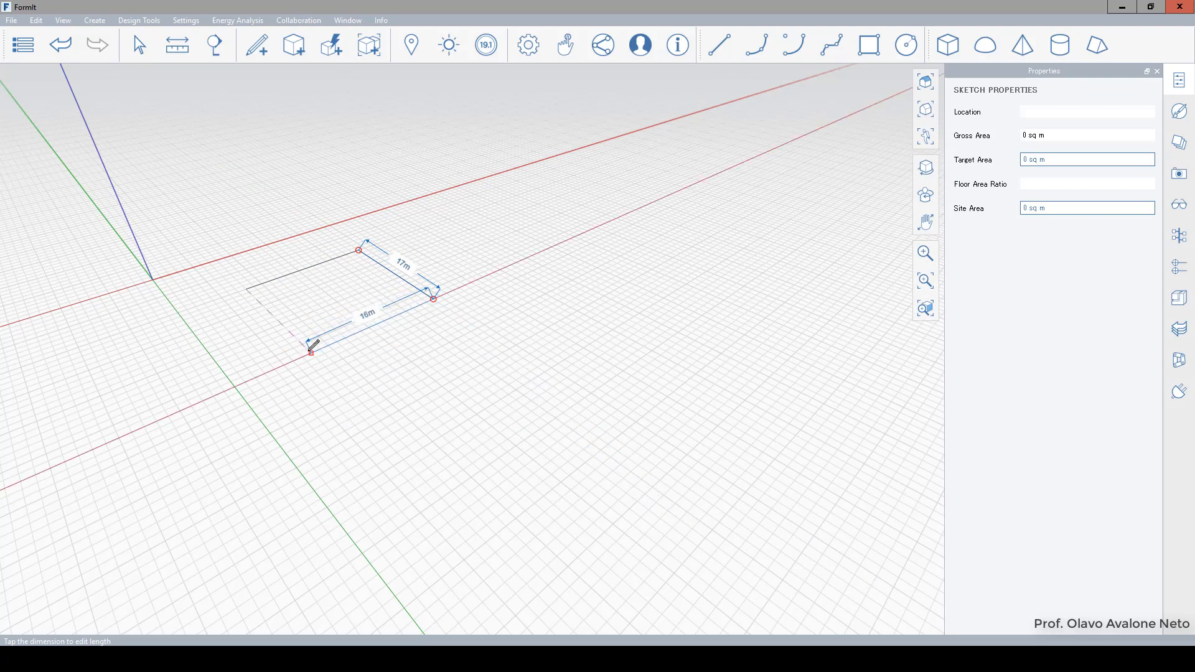
{"action": "left_click", "coordinate": [311, 353]}
{"action": "left_click", "coordinate": [246, 289]}
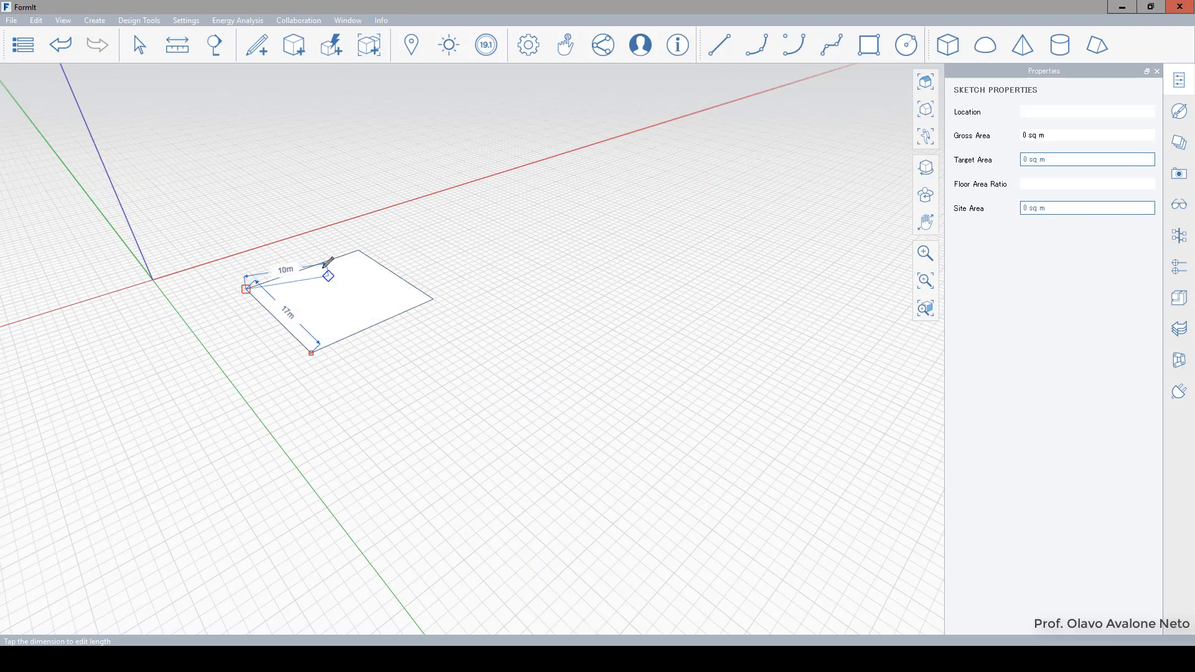
{"action": "key", "text": "Escape"}
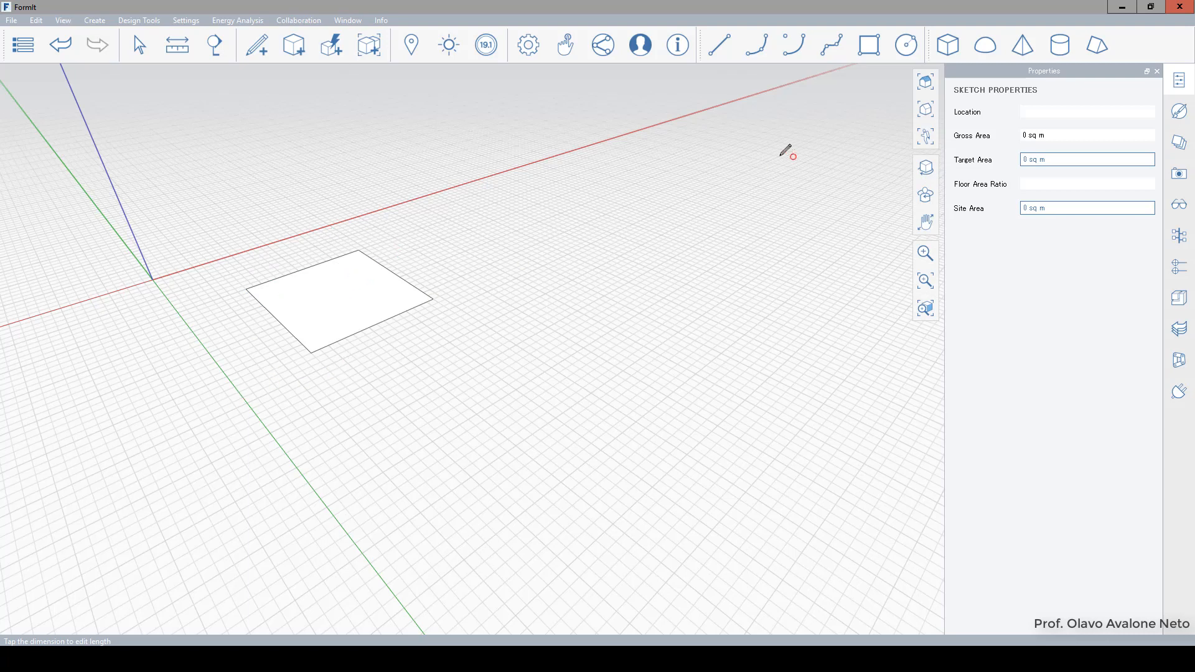
{"action": "left_click", "coordinate": [459, 287]}
{"action": "key", "text": "Escape"}
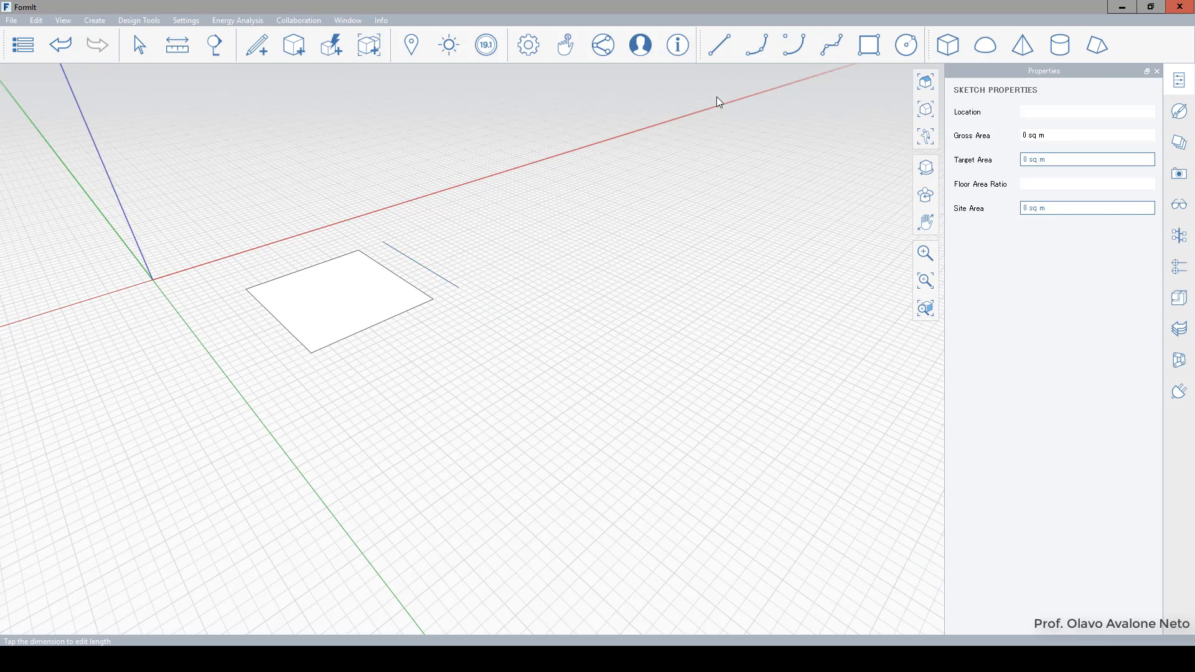
{"action": "left_click", "coordinate": [756, 50]}
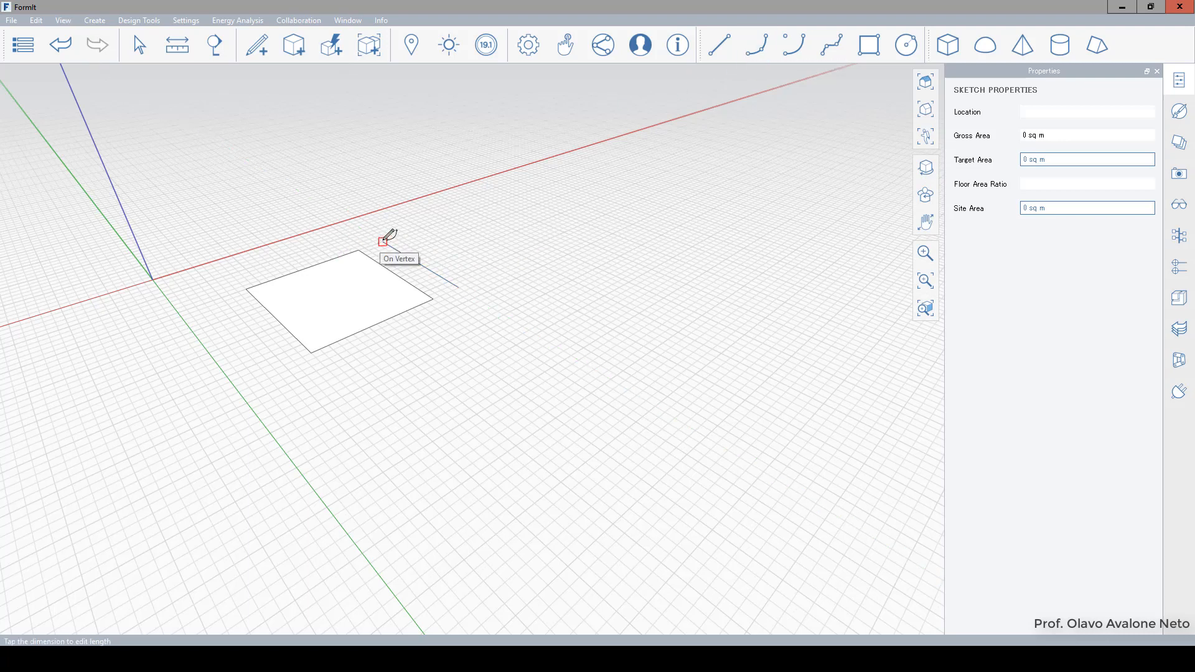
{"action": "left_click", "coordinate": [384, 240]}
{"action": "left_click", "coordinate": [453, 239]}
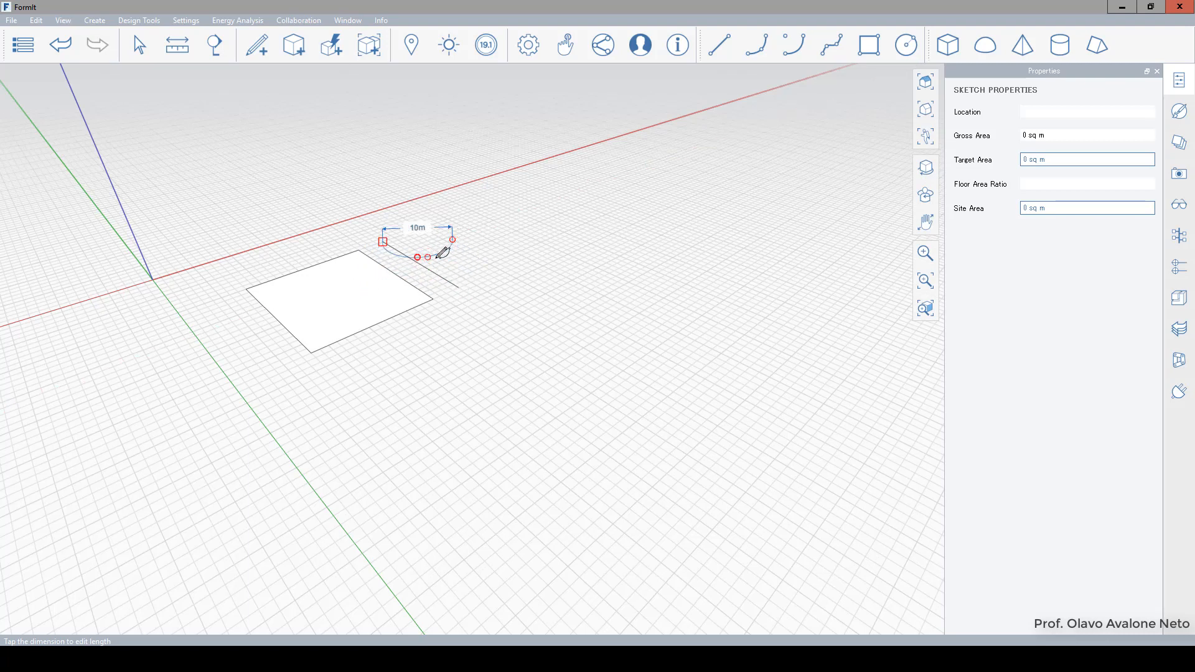
Draw an upright three-point arc between the two ends of the separate line to form a vertical arched face
{"action": "left_click", "coordinate": [757, 45]}
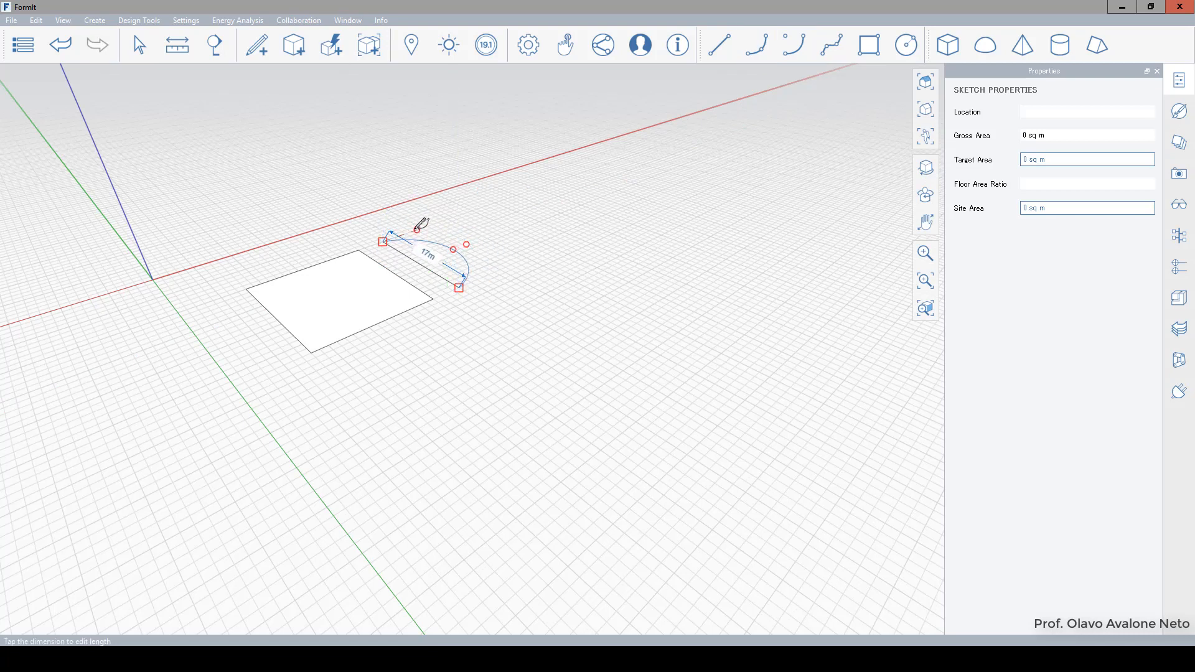
{"action": "scroll", "coordinate": [435, 224], "scroll_direction": "up", "scroll_amount": 2}
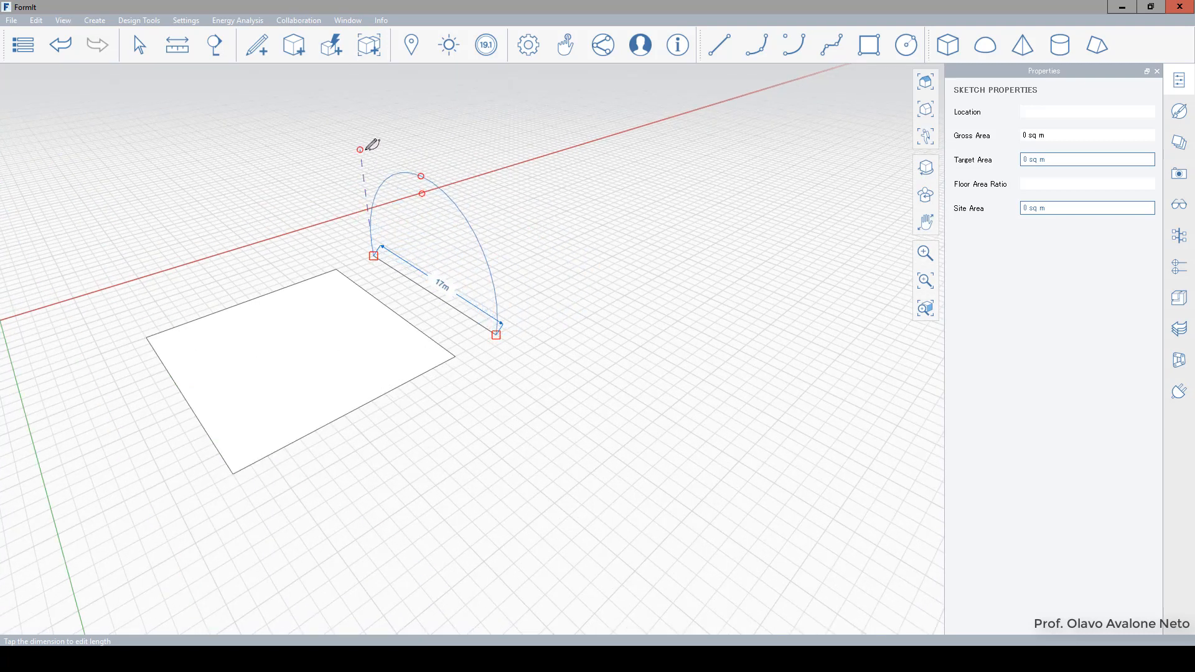
{"action": "left_click", "coordinate": [368, 152]}
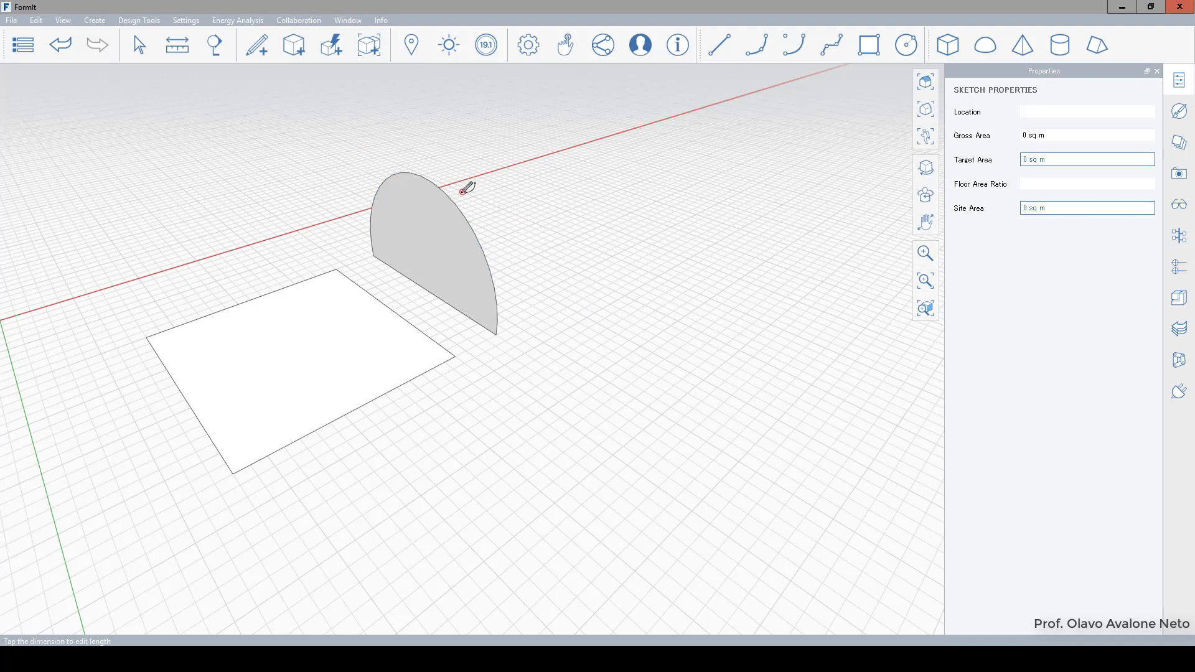
Extrude the vertical arched face about 16 m away from the rectangle into a vault and clear the selection
{"action": "left_click", "coordinate": [449, 232]}
{"action": "scroll", "coordinate": [542, 322], "scroll_direction": "down", "scroll_amount": 2}
{"action": "scroll", "coordinate": [542, 321], "scroll_direction": "down", "scroll_amount": 1}
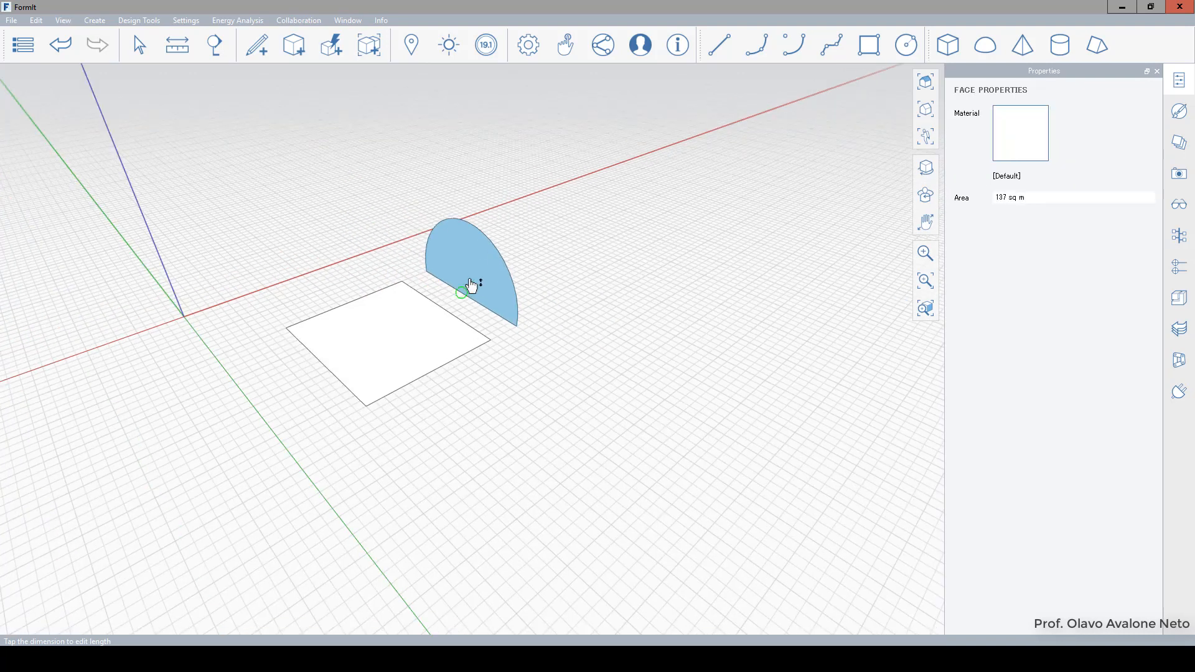
{"action": "left_click_drag", "start_coordinate": [470, 277], "coordinate": [567, 261]}
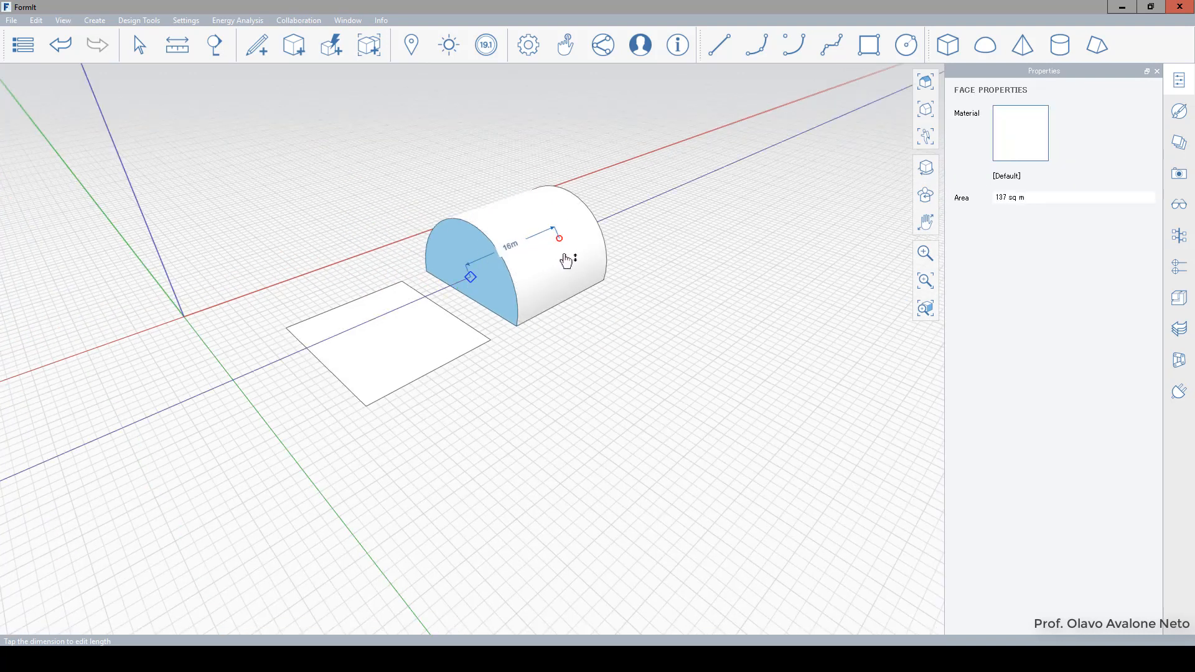
{"action": "left_click", "coordinate": [591, 438]}
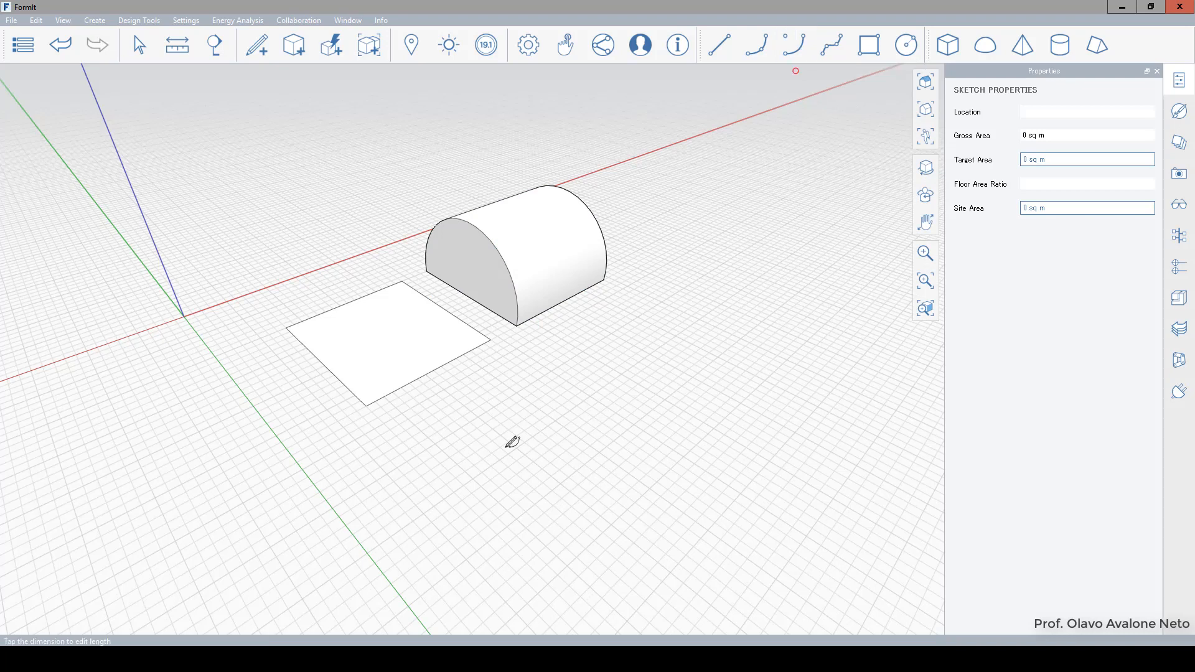
Draw a 90° arc of 17 m radius centred on the rectangle's corner, starting at its adjacent corner and curving away from the vault
{"action": "left_click", "coordinate": [366, 404]}
{"action": "left_click", "coordinate": [286, 327]}
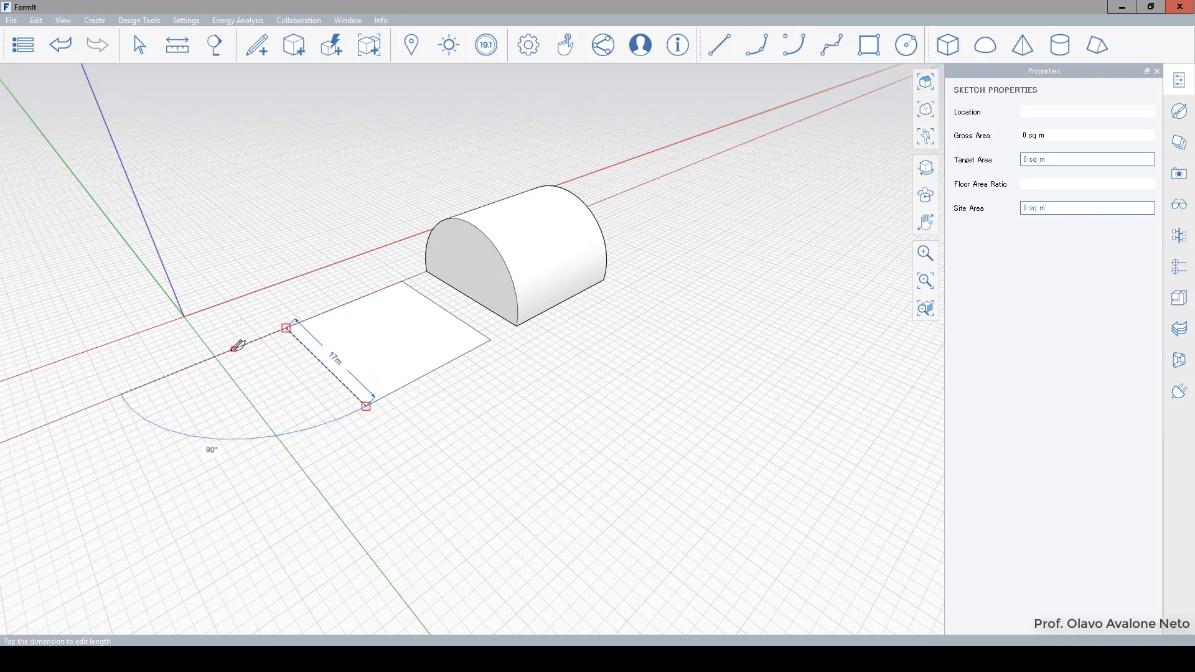
{"action": "left_click", "coordinate": [286, 327]}
Close the 90° arc with a straight line between its free end and its centre corner, and select the quarter-circle face
{"action": "left_click", "coordinate": [755, 43]}
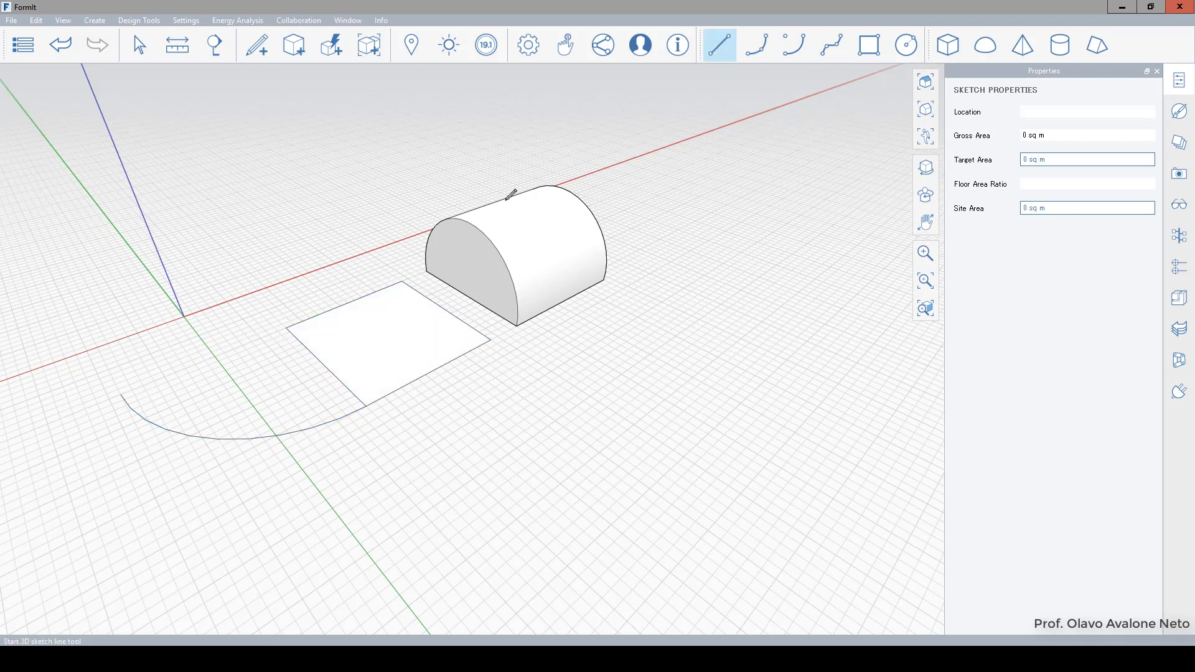
{"action": "left_click", "coordinate": [122, 395]}
{"action": "key", "text": "Escape"}
{"action": "scroll", "coordinate": [271, 389], "scroll_direction": "up", "scroll_amount": 4}
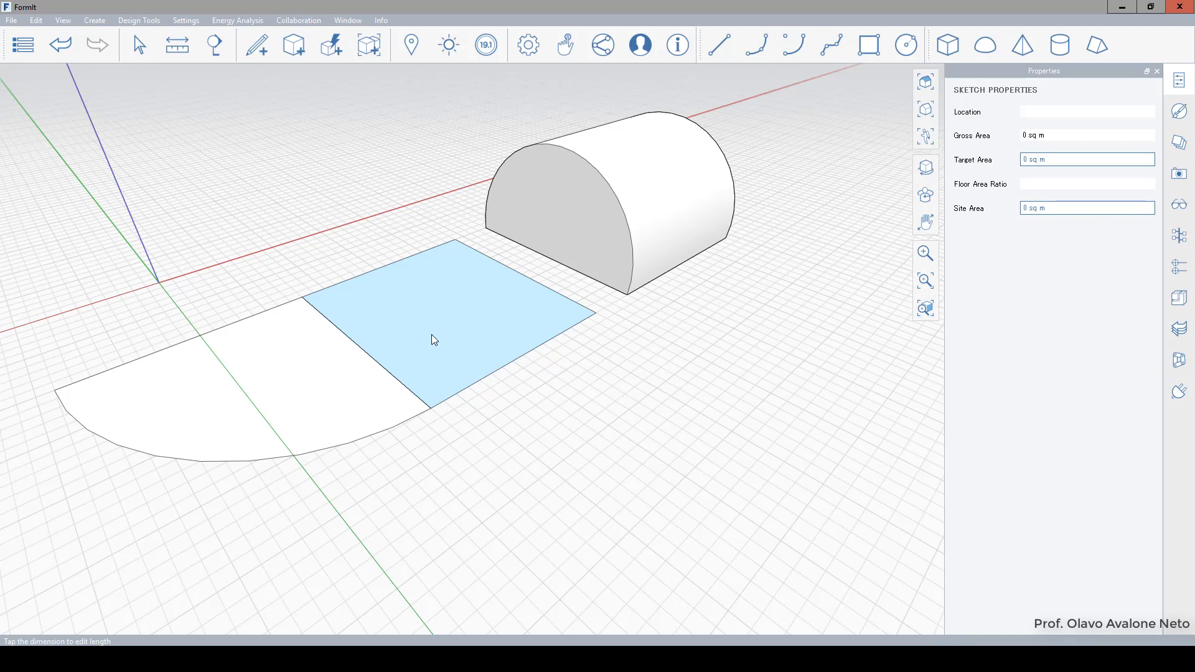
{"action": "left_click", "coordinate": [350, 369]}
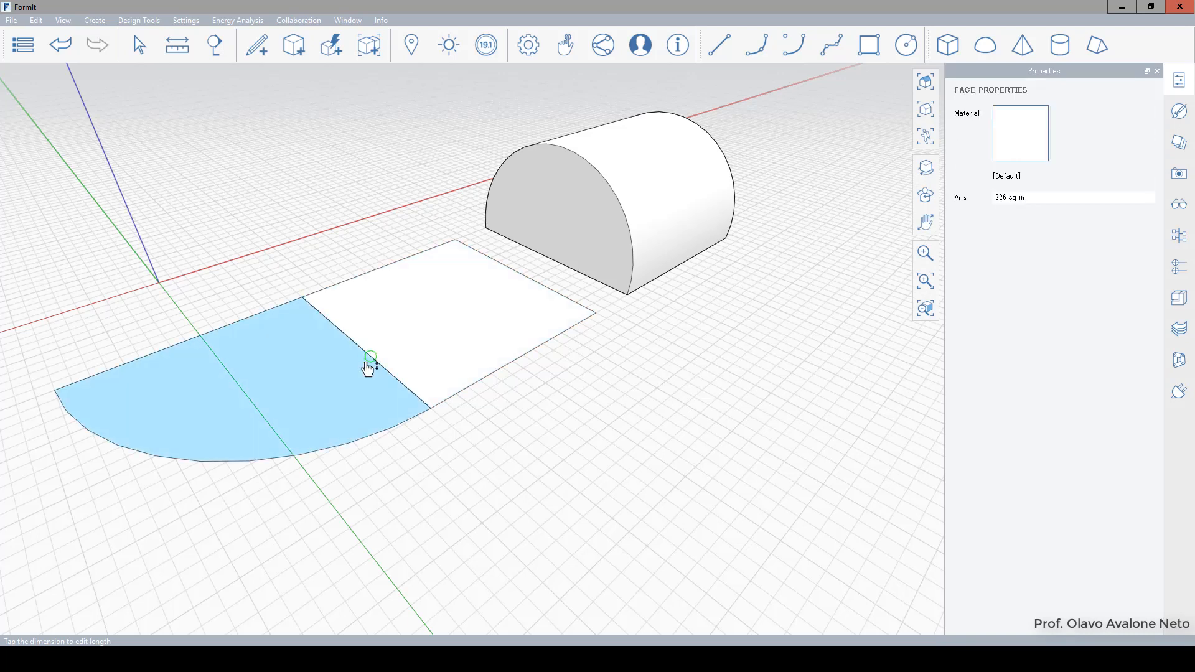
Delete the line shared by the quarter circle and the rectangle to merge them into a single face
{"action": "left_click", "coordinate": [413, 342]}
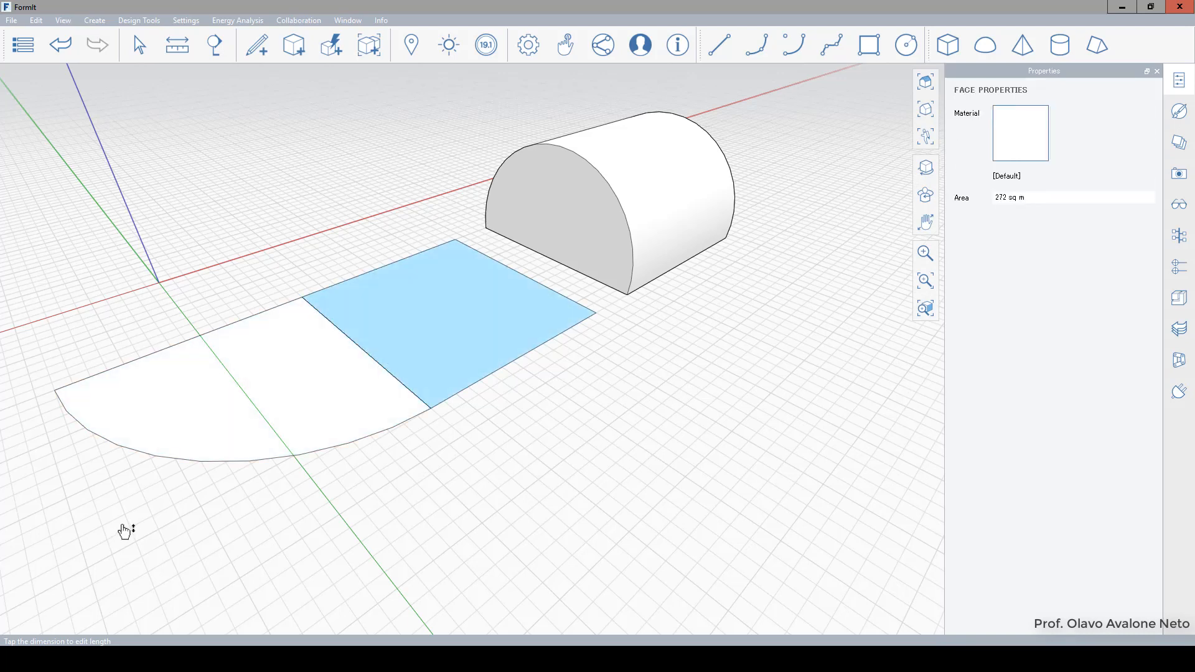
{"action": "key", "text": "Escape"}
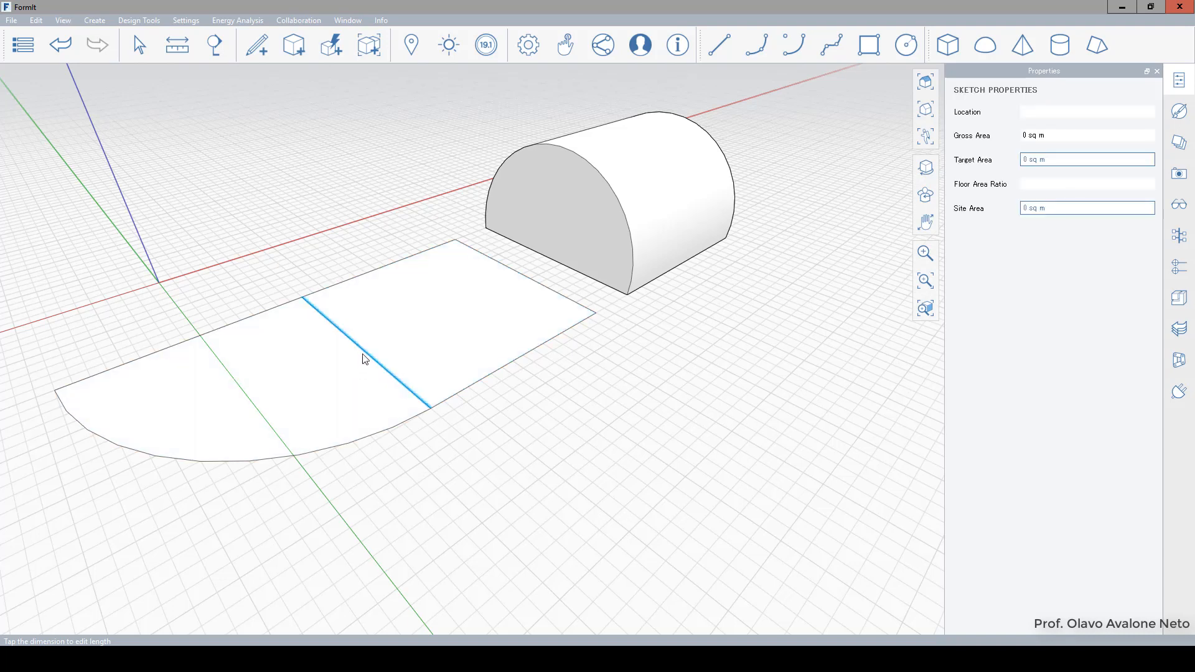
{"action": "left_click", "coordinate": [365, 360]}
{"action": "key", "text": "Delete"}
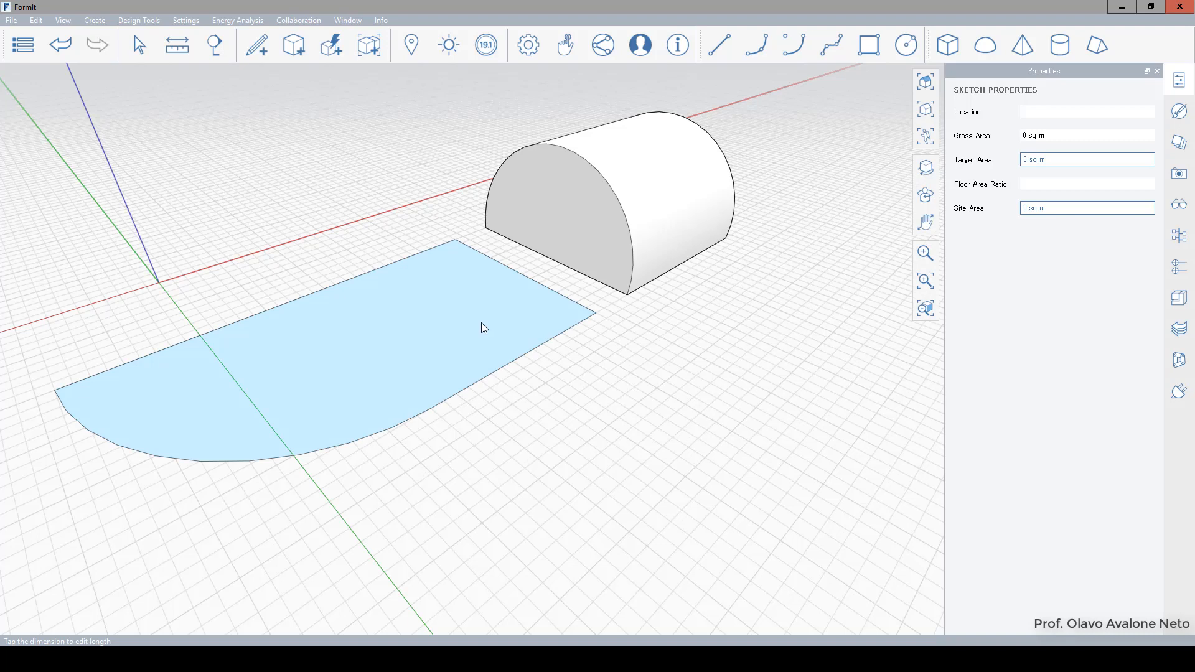
Extrude the merged face 10 m upward into a solid and clear the selection
{"action": "left_click", "coordinate": [452, 355]}
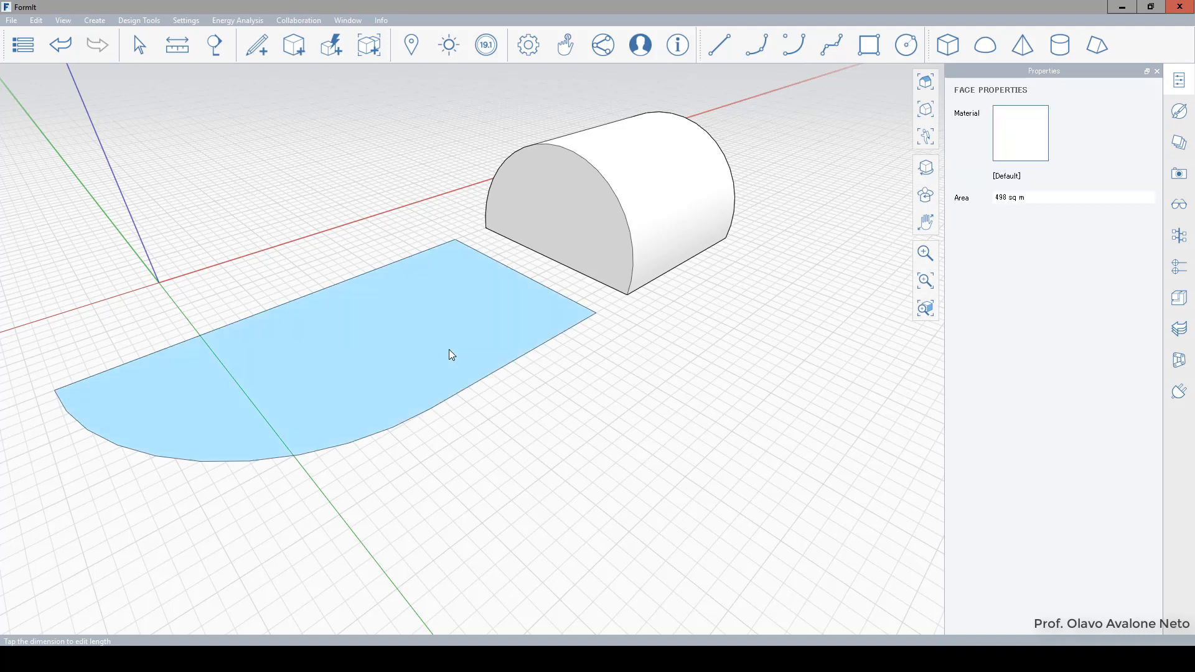
{"action": "left_click_drag", "start_coordinate": [433, 346], "coordinate": [458, 218]}
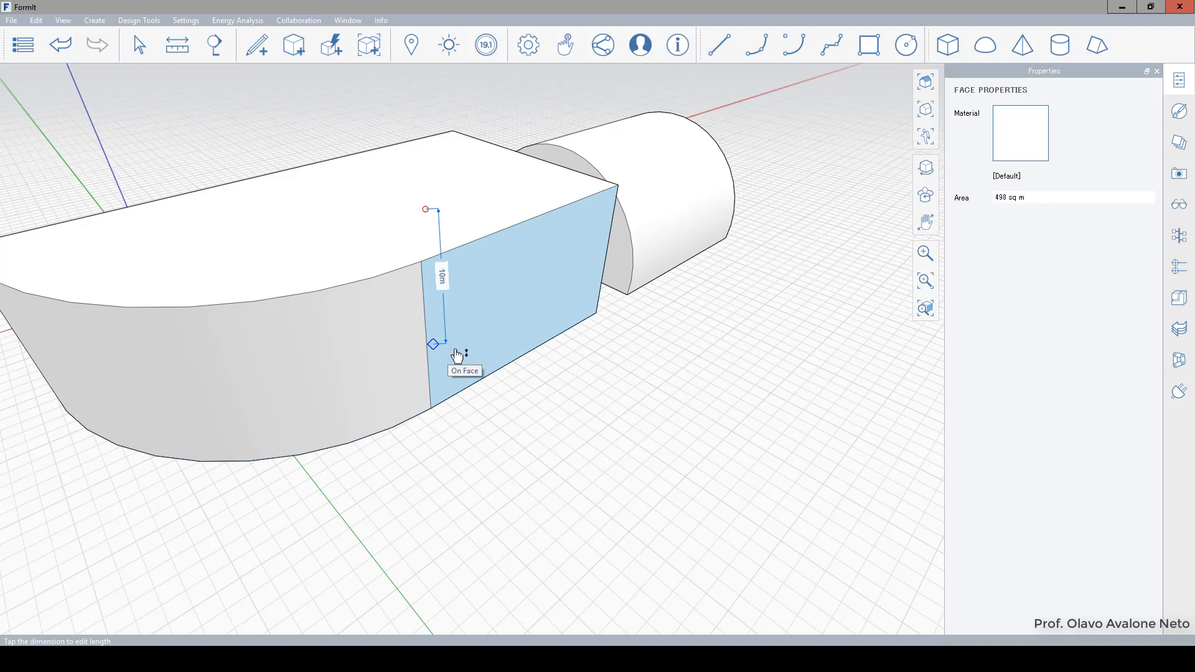
{"action": "scroll", "coordinate": [458, 360], "scroll_direction": "up", "scroll_amount": 3}
{"action": "key", "text": "Escape"}
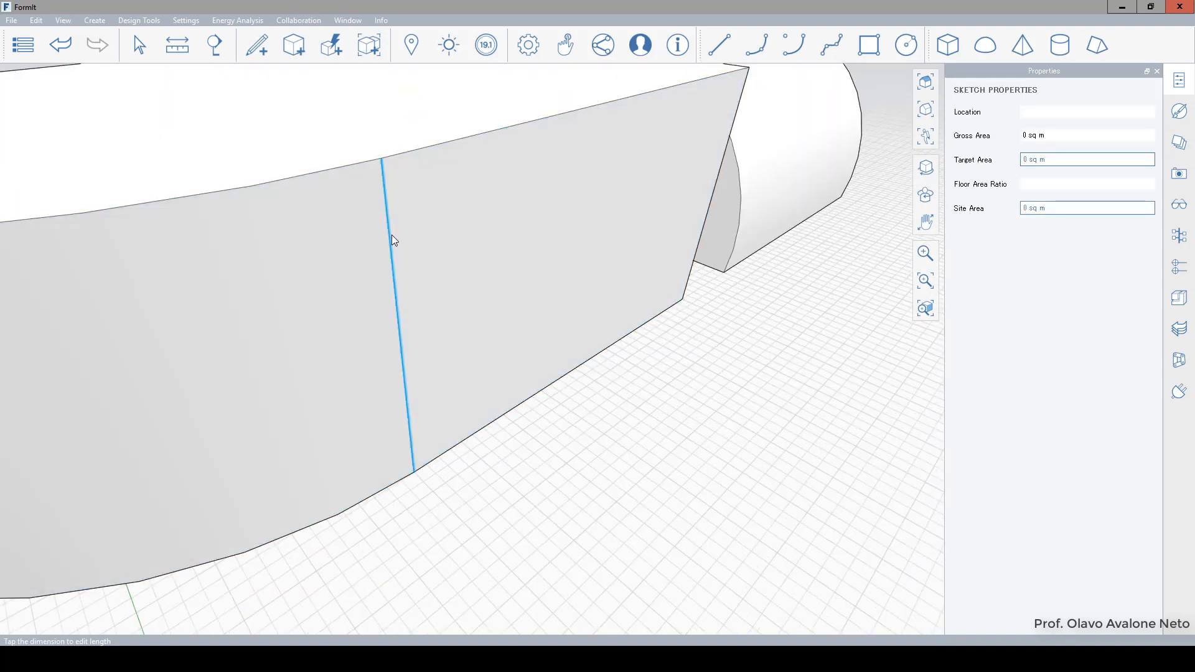
Delete the vertical edge between the curved side and the adjoining flat side of the extruded solid
{"action": "scroll", "coordinate": [427, 353], "scroll_direction": "down", "scroll_amount": 2}
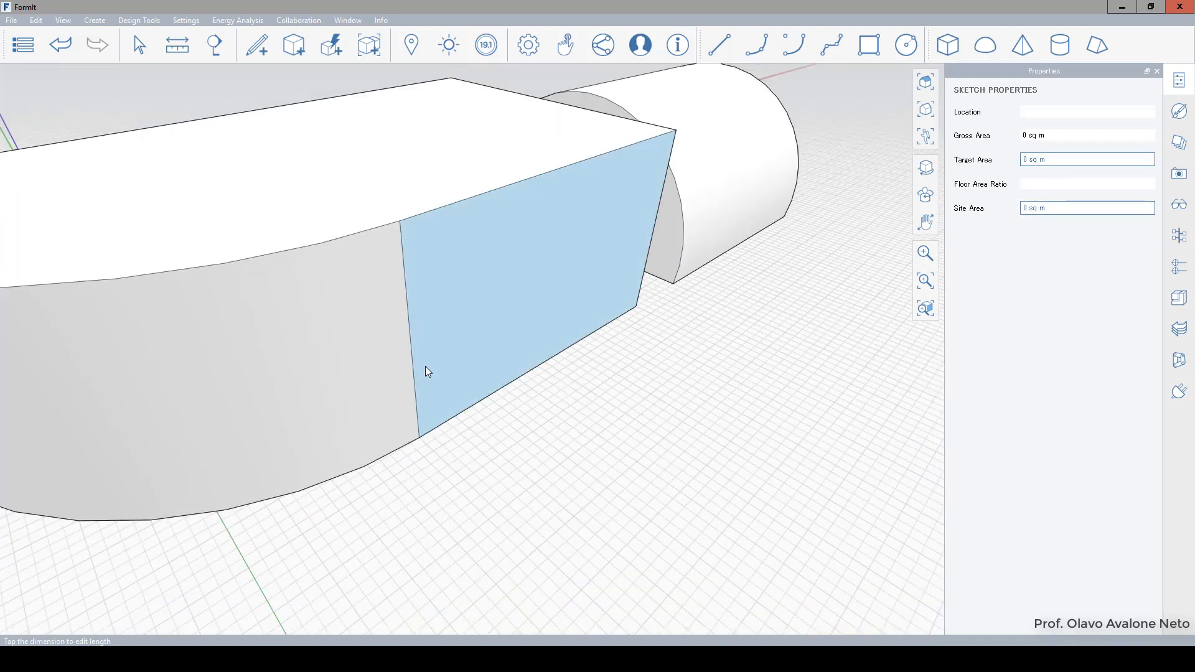
{"action": "scroll", "coordinate": [425, 365], "scroll_direction": "down", "scroll_amount": 2}
{"action": "scroll", "coordinate": [457, 358], "scroll_direction": "up", "scroll_amount": 2}
{"action": "scroll", "coordinate": [455, 359], "scroll_direction": "down", "scroll_amount": 1}
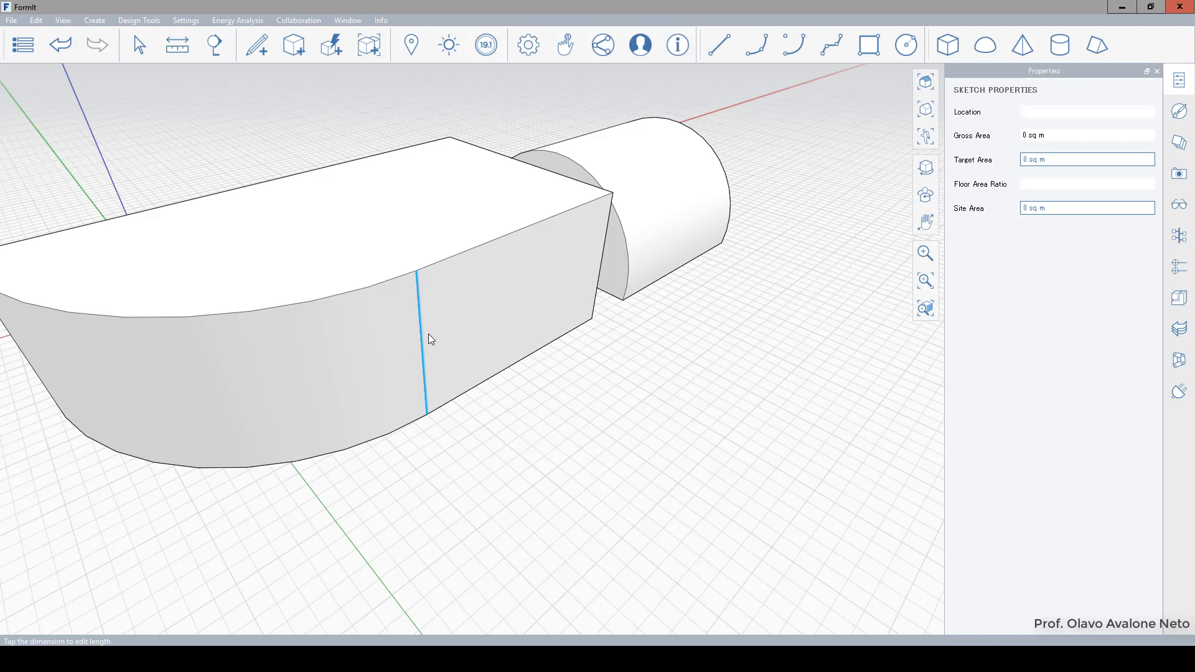
{"action": "scroll", "coordinate": [429, 339], "scroll_direction": "down", "scroll_amount": 2}
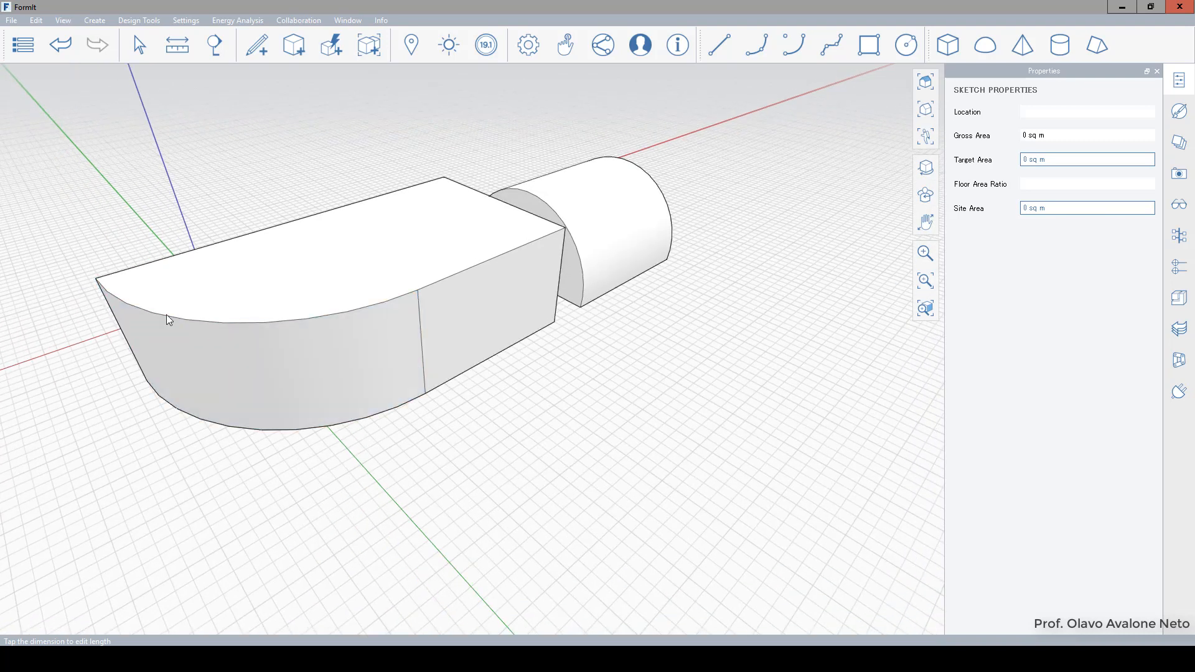
{"action": "left_click", "coordinate": [315, 317]}
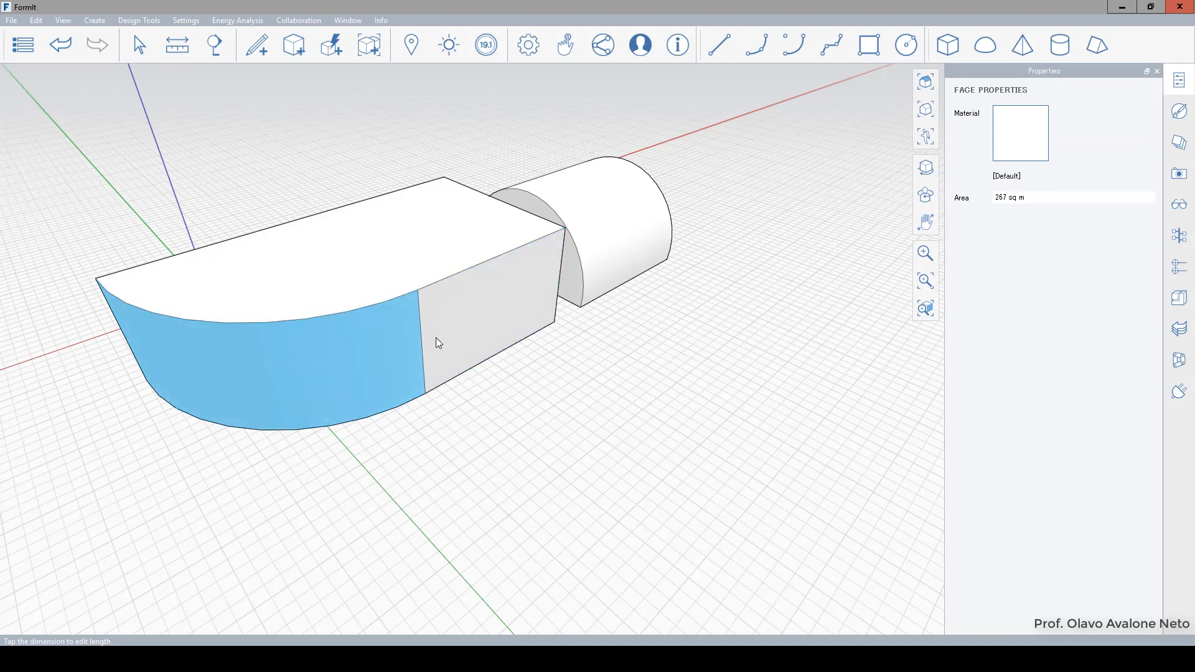
{"action": "left_click", "coordinate": [420, 331]}
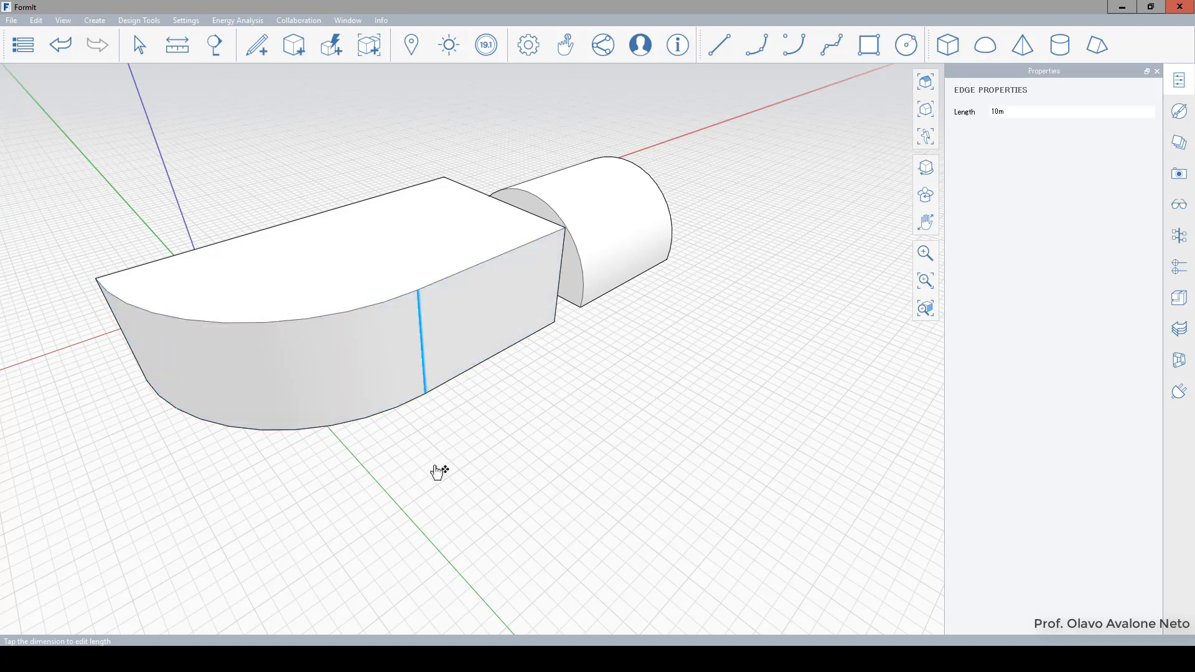
{"action": "key", "text": "Delete"}
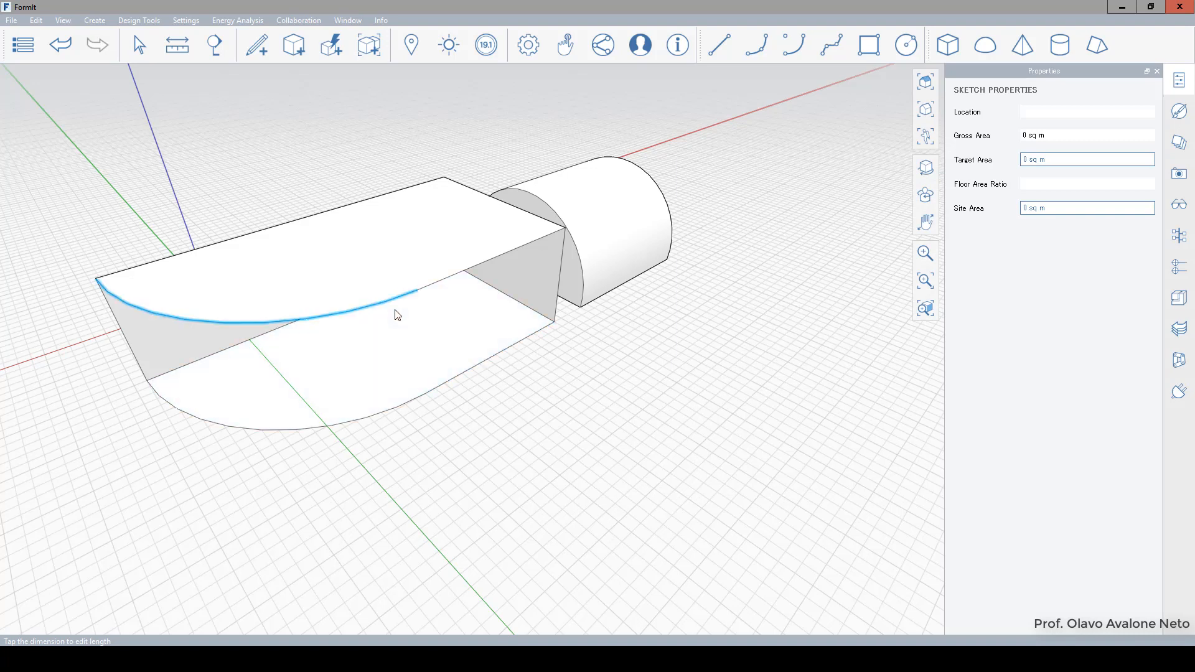
Draw three vertical lines across the solid's open side, at the deleted edge's position and the next two arc vertices
{"action": "left_click", "coordinate": [418, 290]}
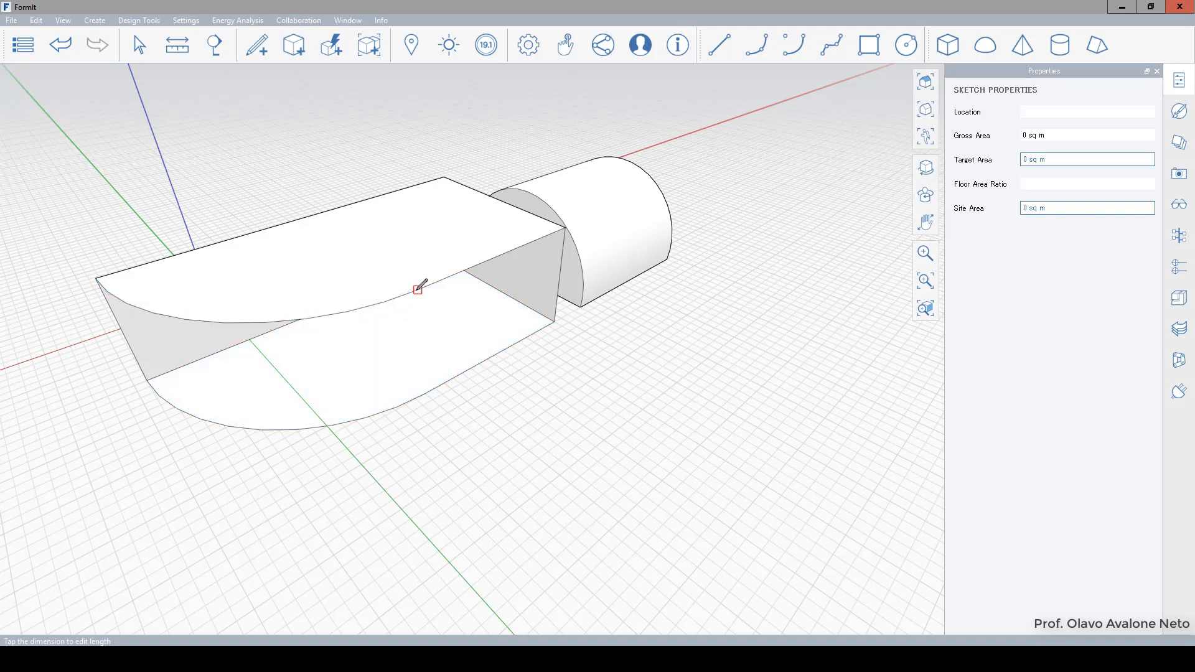
{"action": "left_click", "coordinate": [426, 393]}
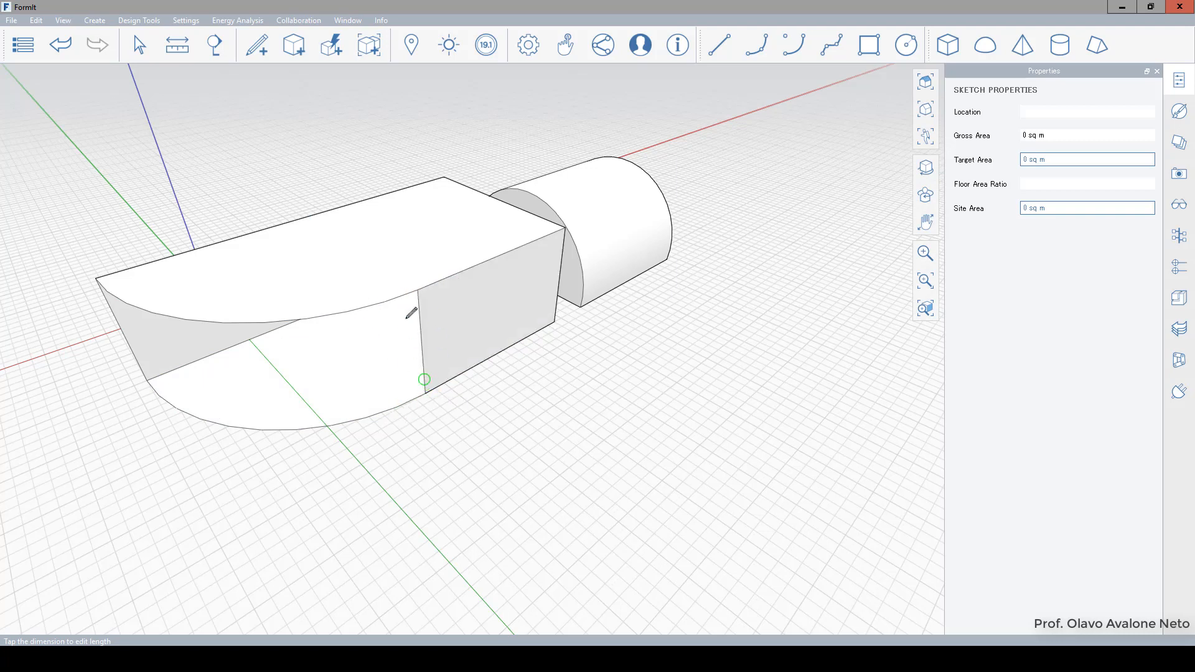
{"action": "left_click", "coordinate": [384, 302]}
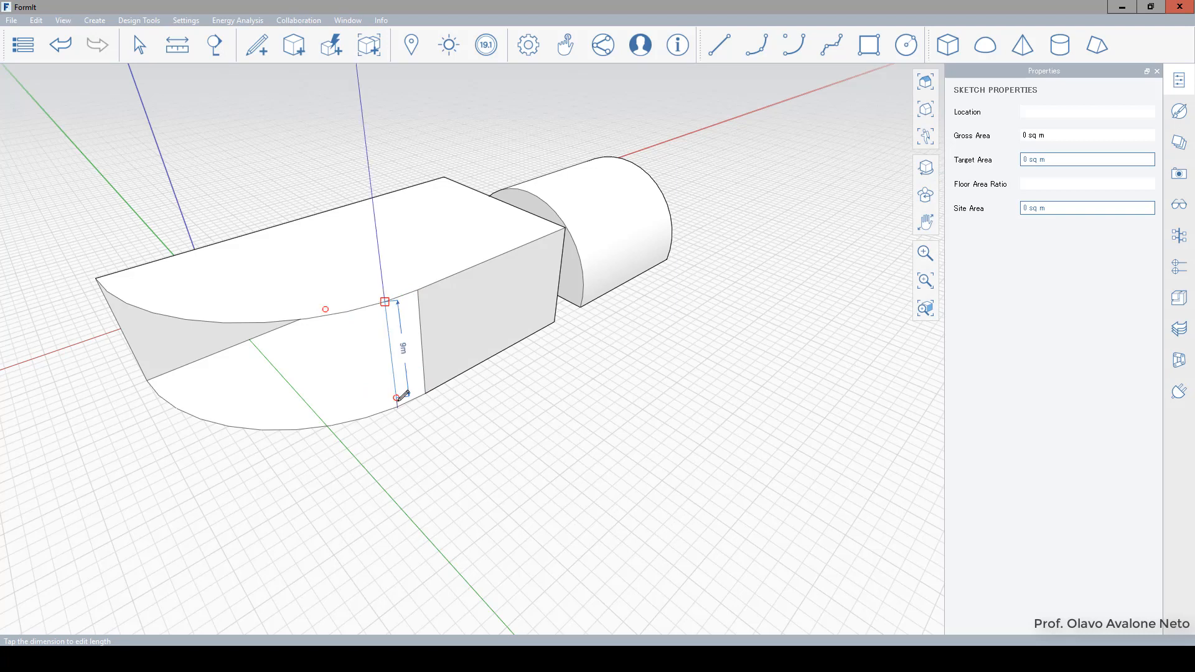
{"action": "left_click", "coordinate": [397, 406]}
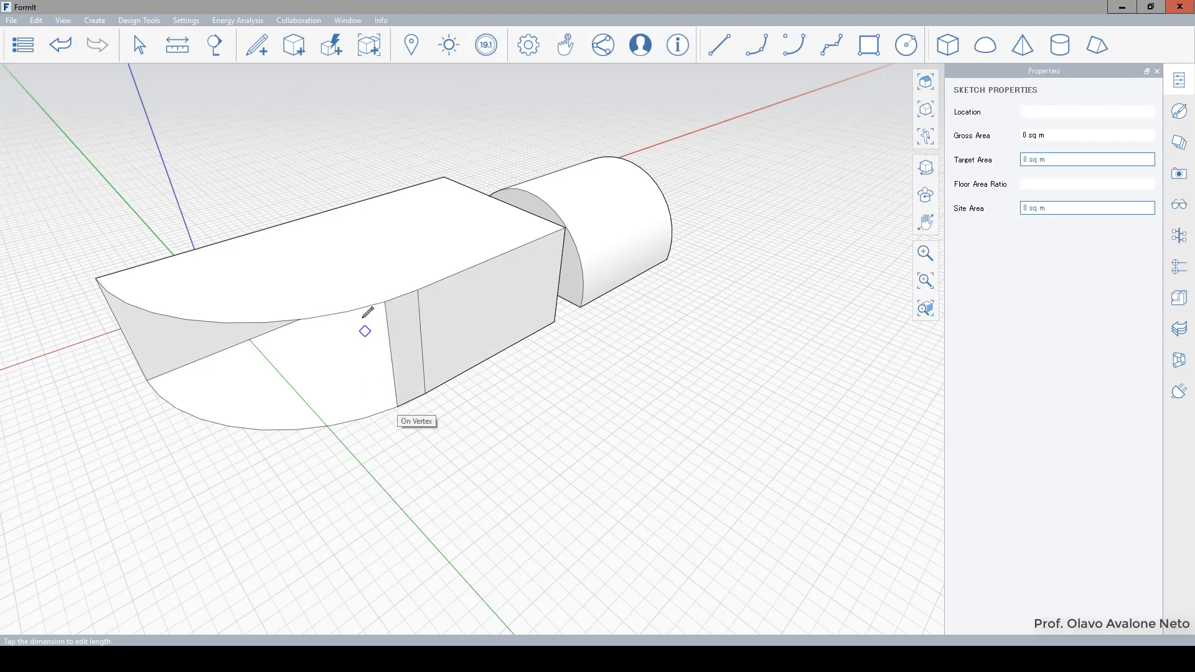
{"action": "left_click", "coordinate": [347, 311]}
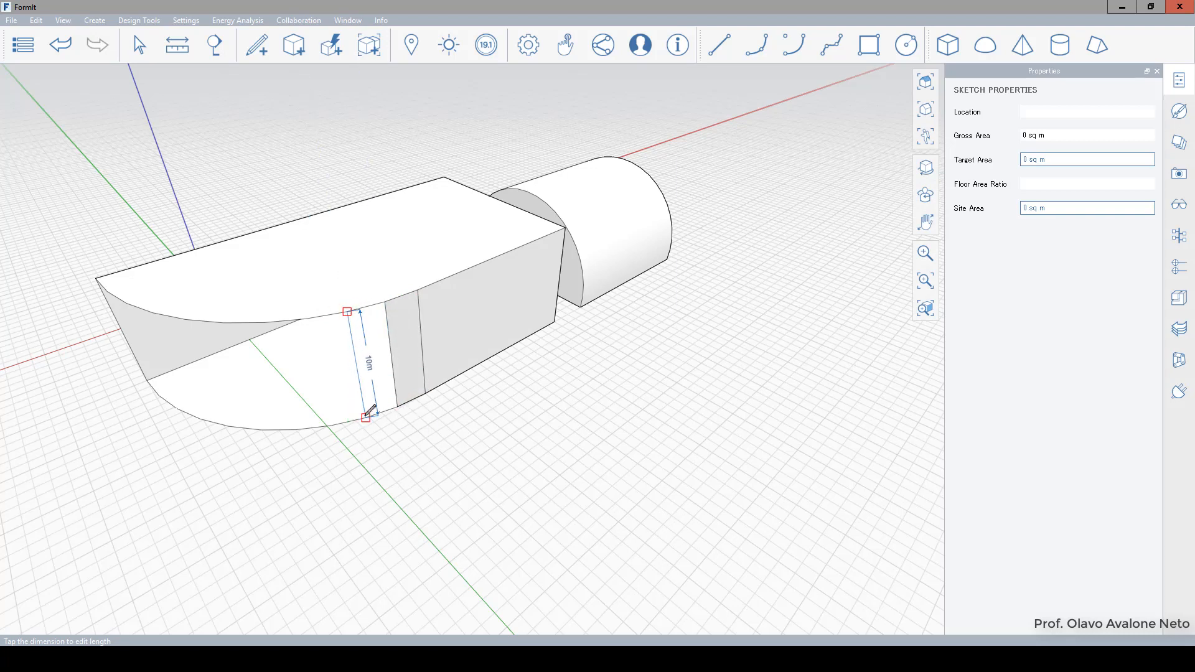
{"action": "left_click", "coordinate": [365, 417]}
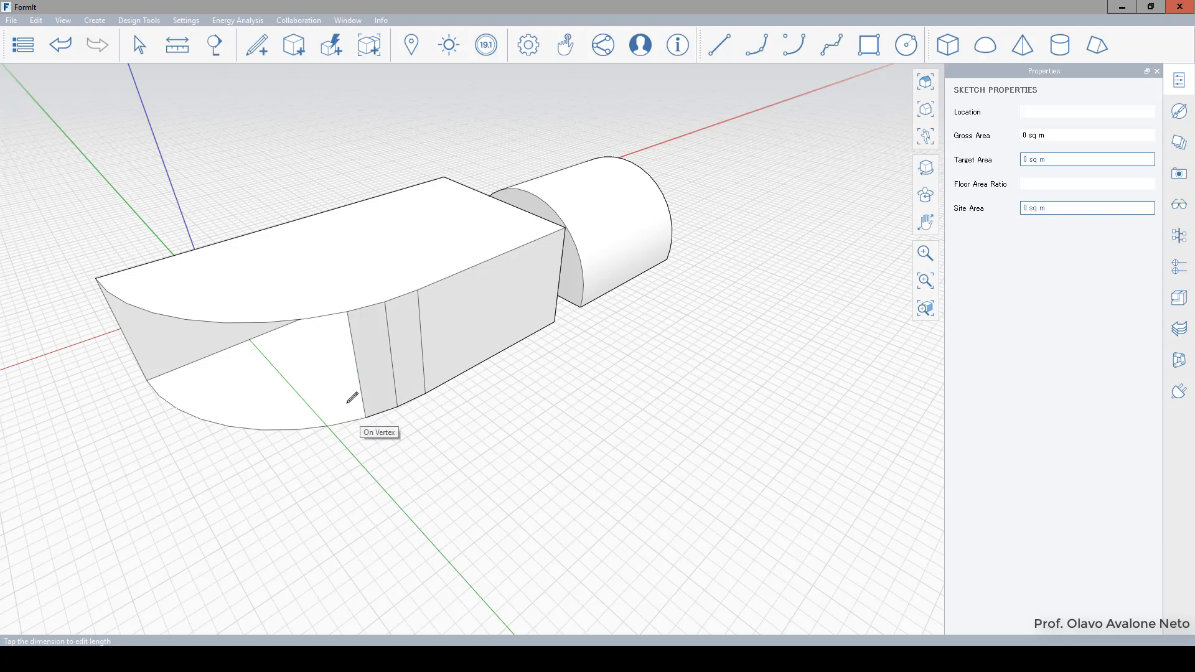
Undo the three vertical lines drawn across the solid's open side
{"action": "key", "text": "ctrl+z"}
{"action": "key", "text": "ctrl+z"}
{"action": "key", "text": "ctrl+z"}
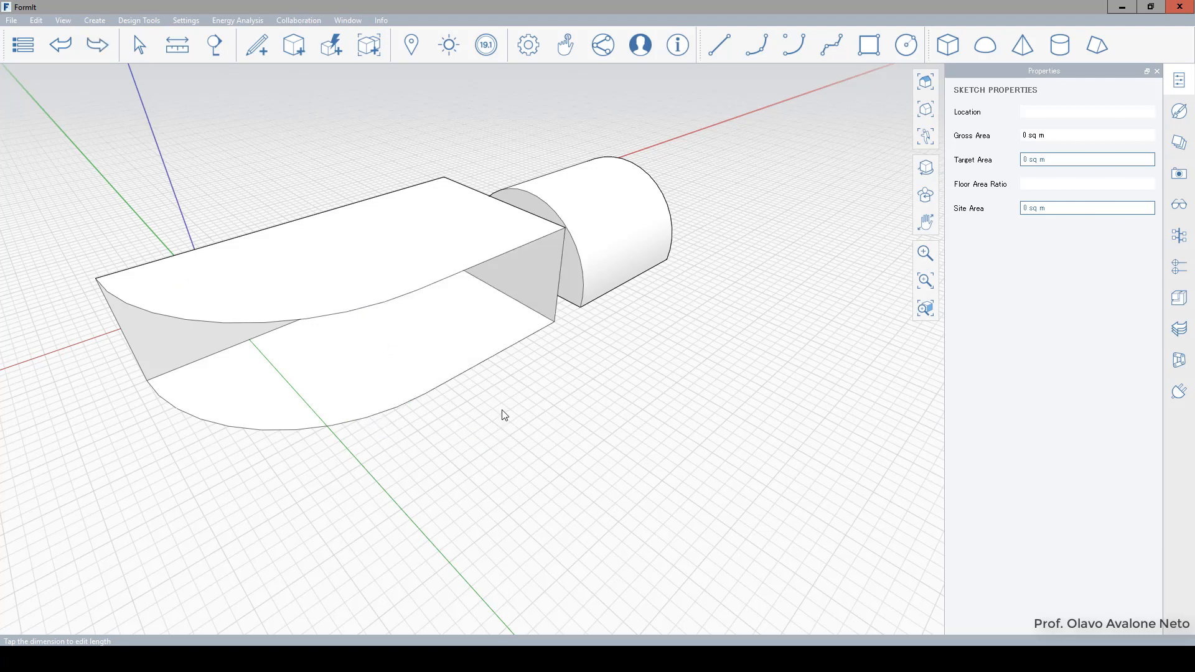
Extrude the floor face slightly upward and the roof face 2 m upward to form two slabs
{"action": "left_click", "coordinate": [450, 343]}
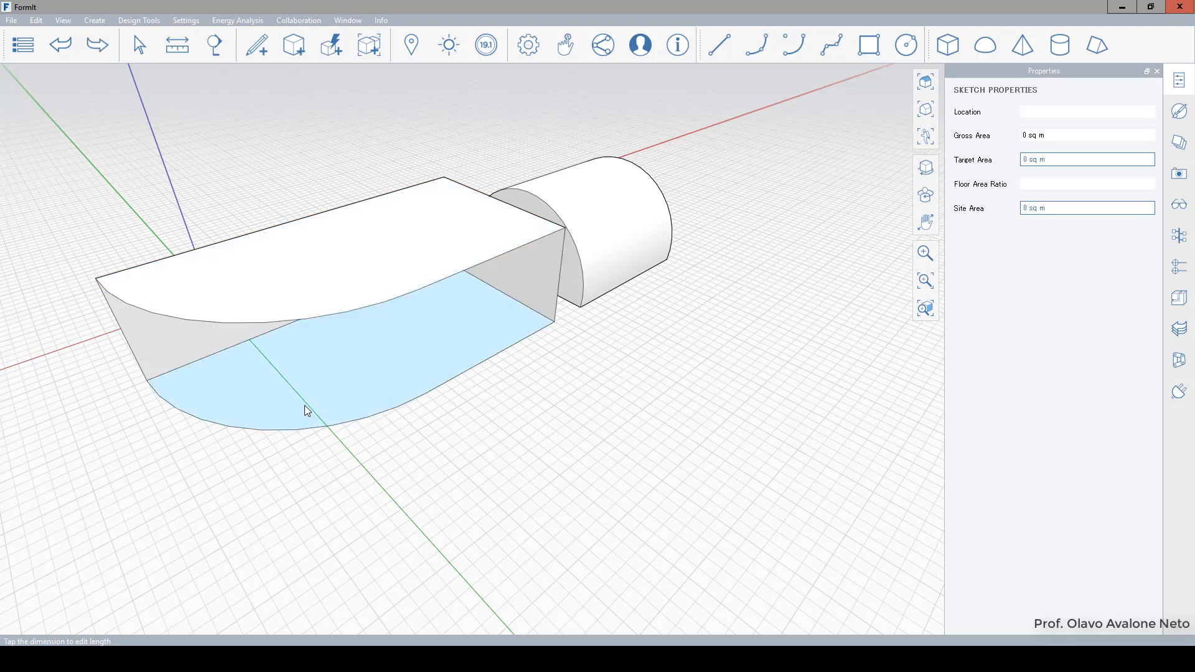
{"action": "mouse_move", "coordinate": [312, 382]}
{"action": "left_mouse_down"}
{"action": "mouse_move", "coordinate": [315, 349]}
{"action": "mouse_move", "coordinate": [312, 376]}
{"action": "mouse_move", "coordinate": [328, 366]}
{"action": "left_mouse_up"}
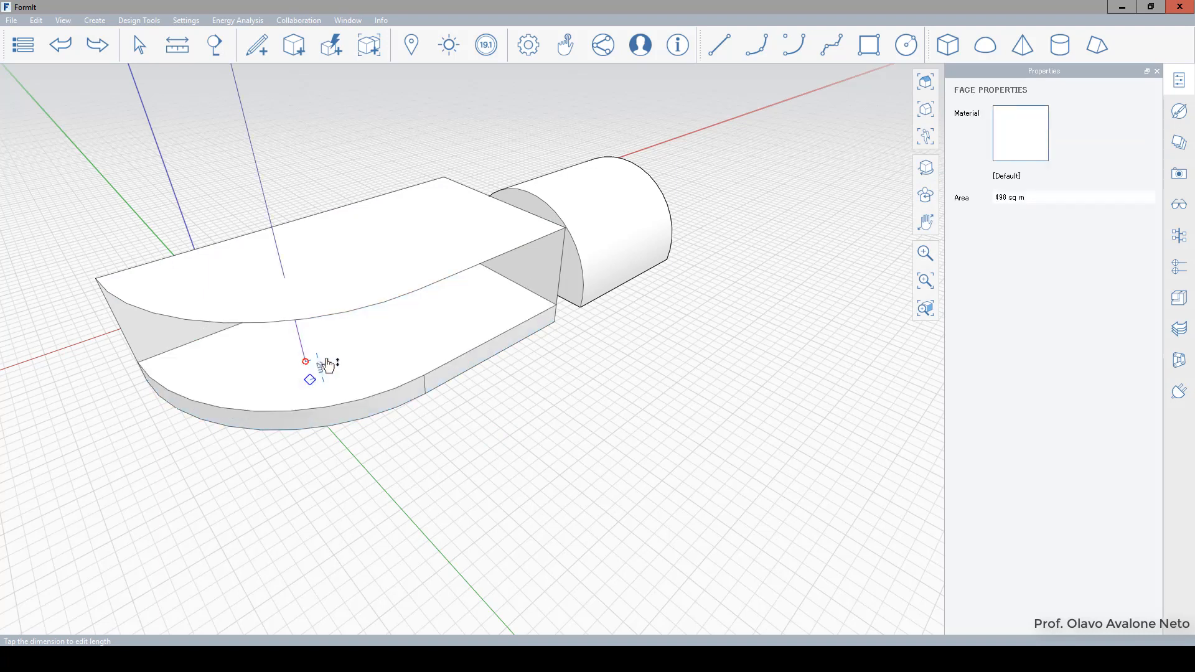
{"action": "left_click", "coordinate": [326, 365]}
{"action": "left_click", "coordinate": [343, 254]}
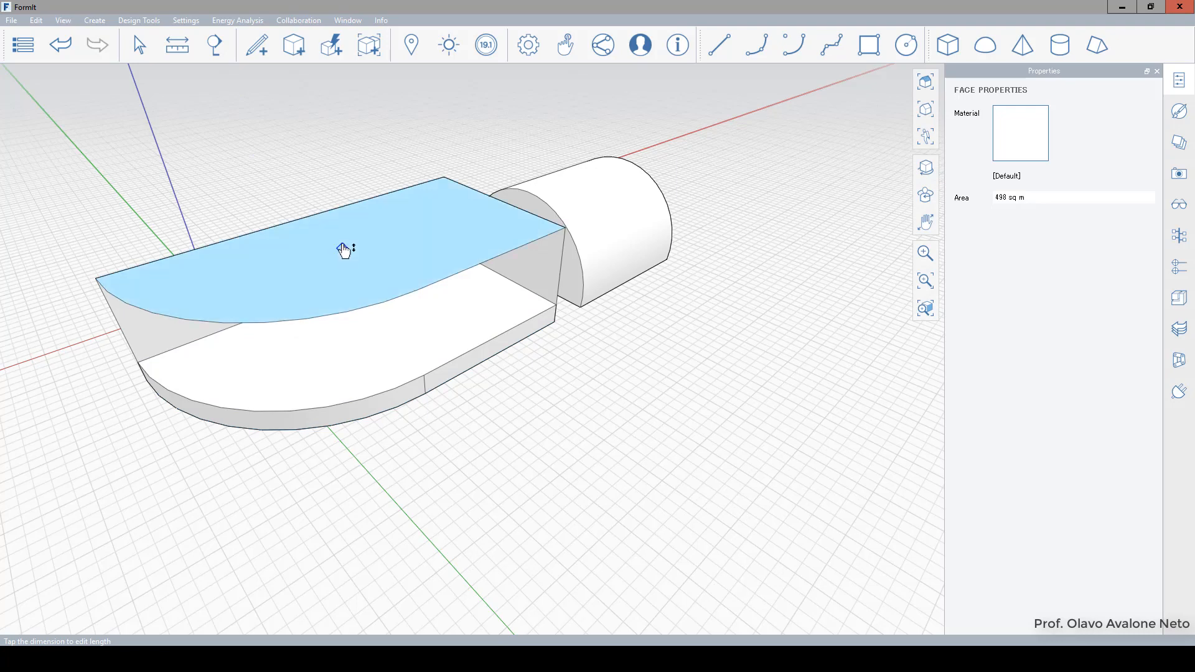
{"action": "left_click_drag", "start_coordinate": [346, 248], "coordinate": [348, 230]}
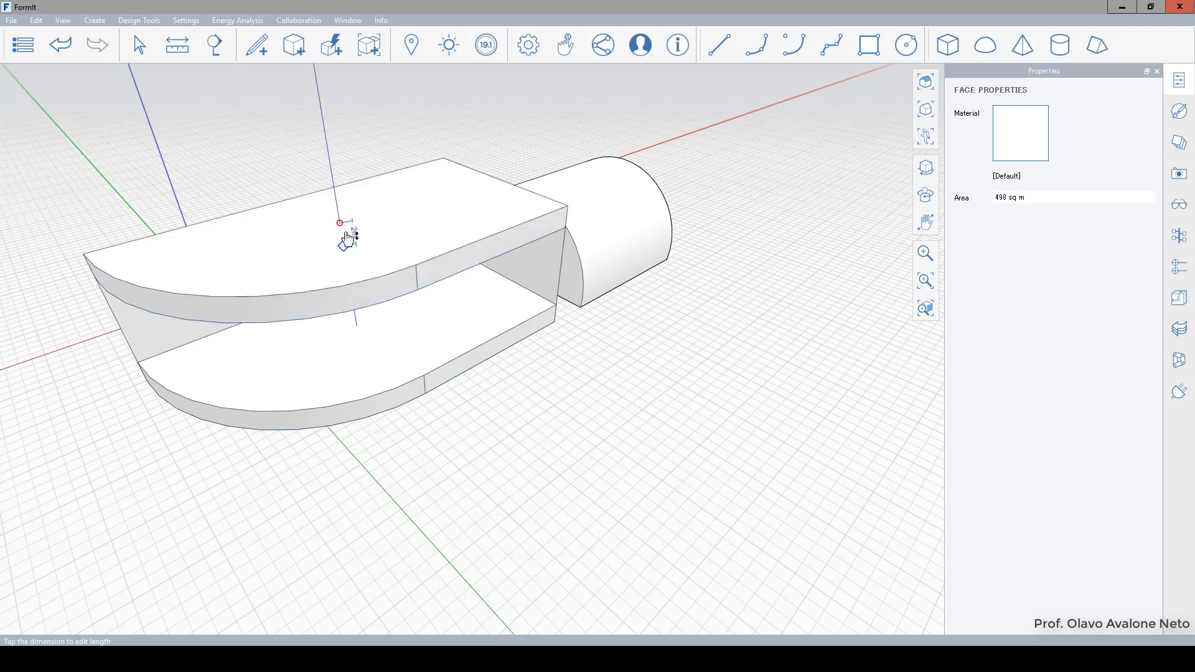
{"action": "left_click", "coordinate": [346, 237]}
Inspect the long straight wall between the two slabs, selecting its face and clearing the selection
{"action": "middle_click_drag", "start_coordinate": [188, 374], "coordinate": [432, 506]}
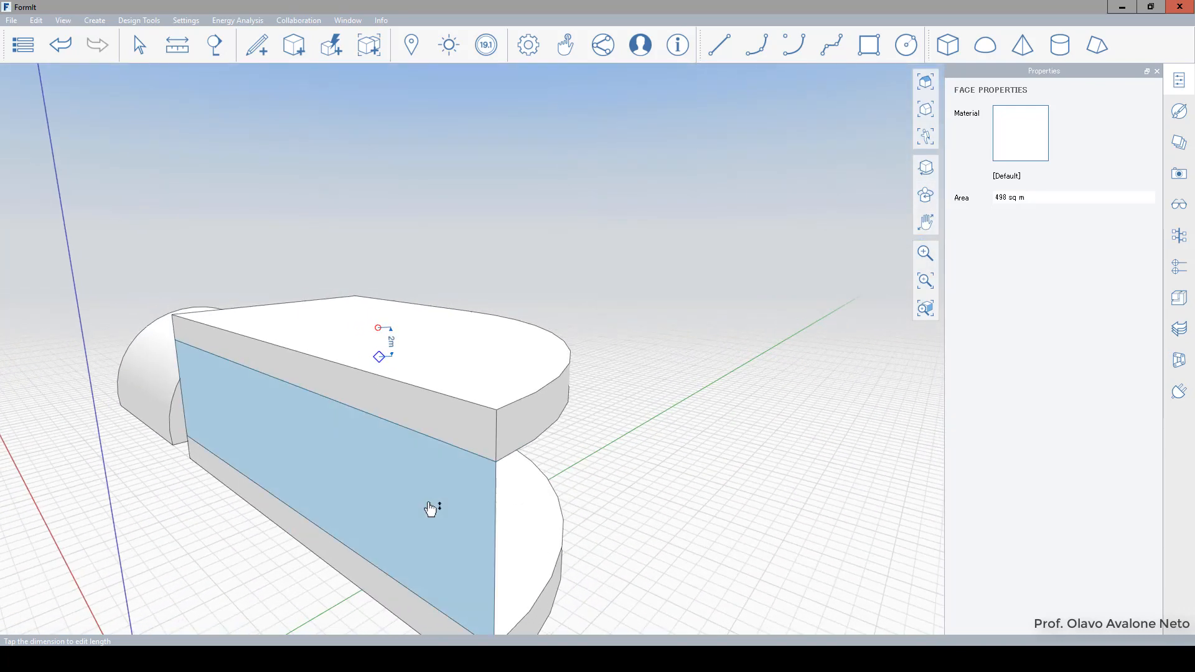
{"action": "left_click", "coordinate": [328, 522]}
{"action": "scroll", "coordinate": [278, 333], "scroll_direction": "down", "scroll_amount": 5}
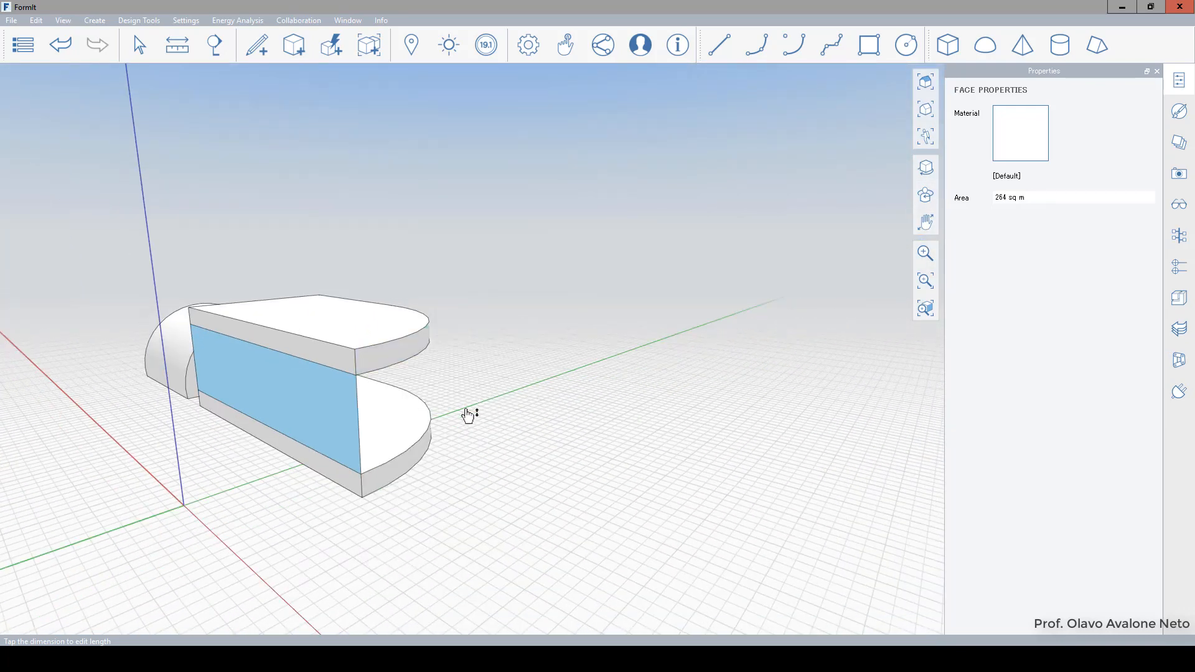
{"action": "middle_click_drag", "start_coordinate": [468, 416], "coordinate": [274, 480]}
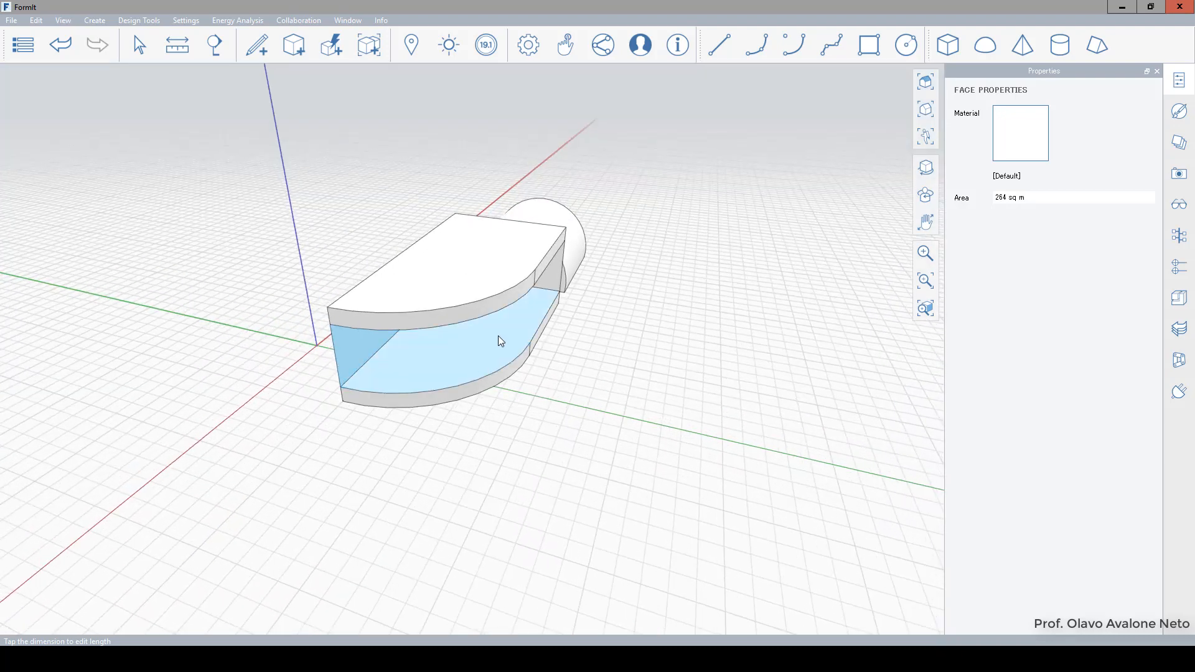
{"action": "key", "text": "Delete"}
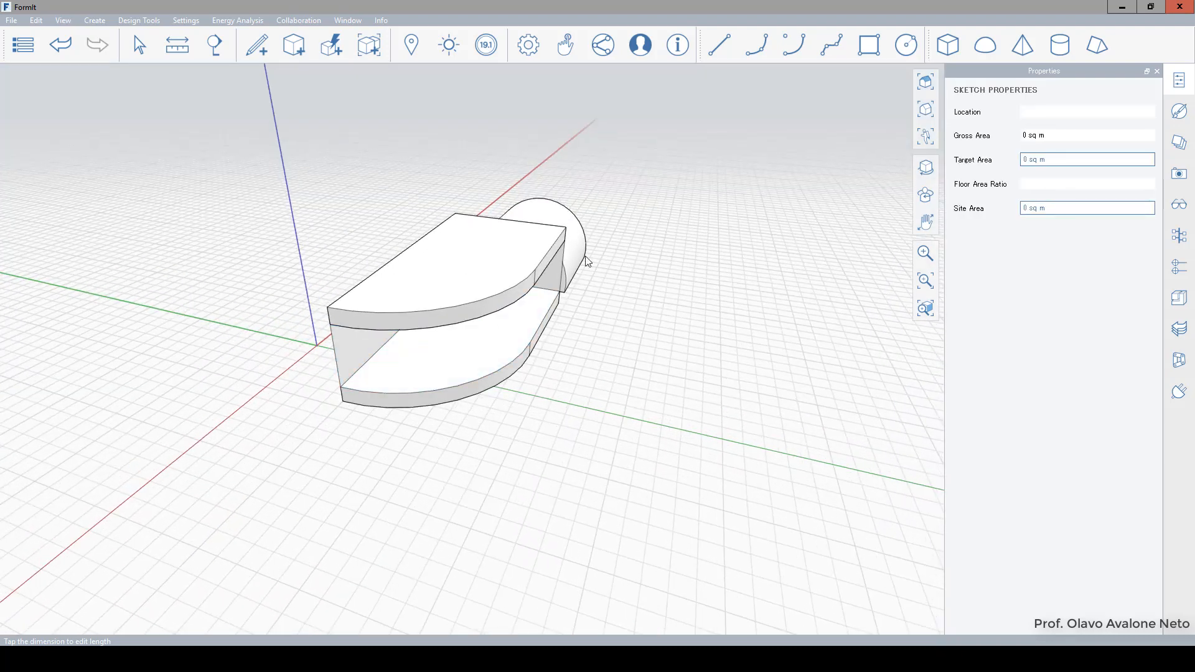
Draw a closed kidney-shaped spline through nine points on the ground beside the curved slabs and finish the sketch
{"action": "left_click", "coordinate": [832, 50]}
{"action": "left_click", "coordinate": [511, 425]}
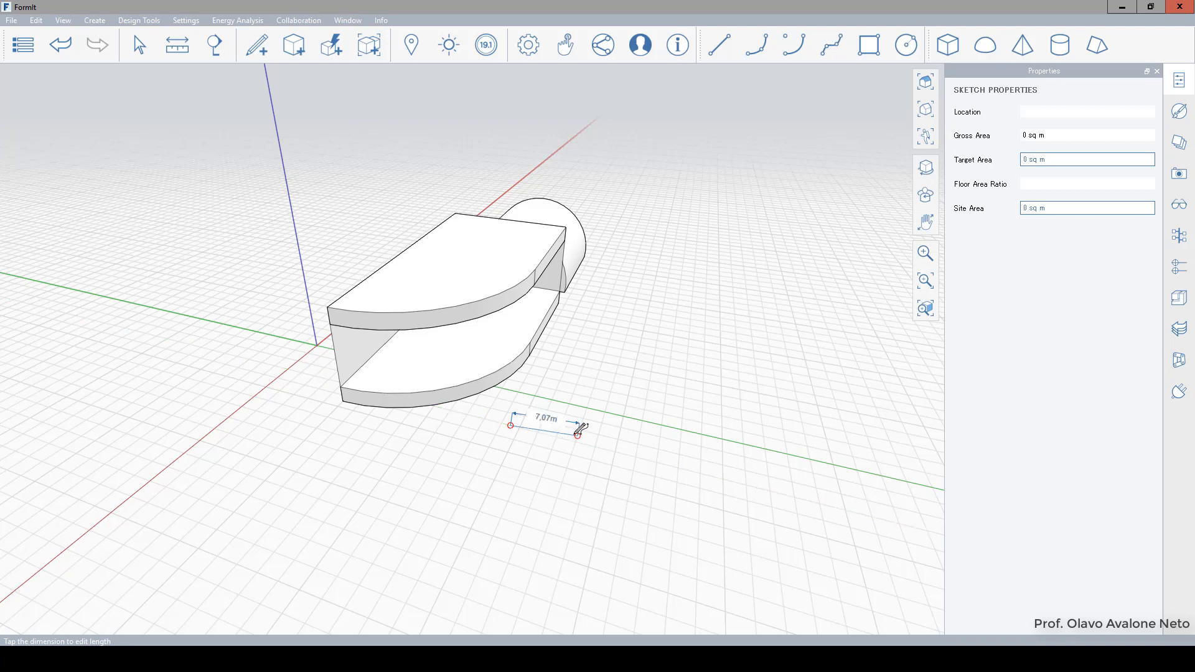
{"action": "left_click", "coordinate": [566, 439]}
{"action": "left_click", "coordinate": [615, 414]}
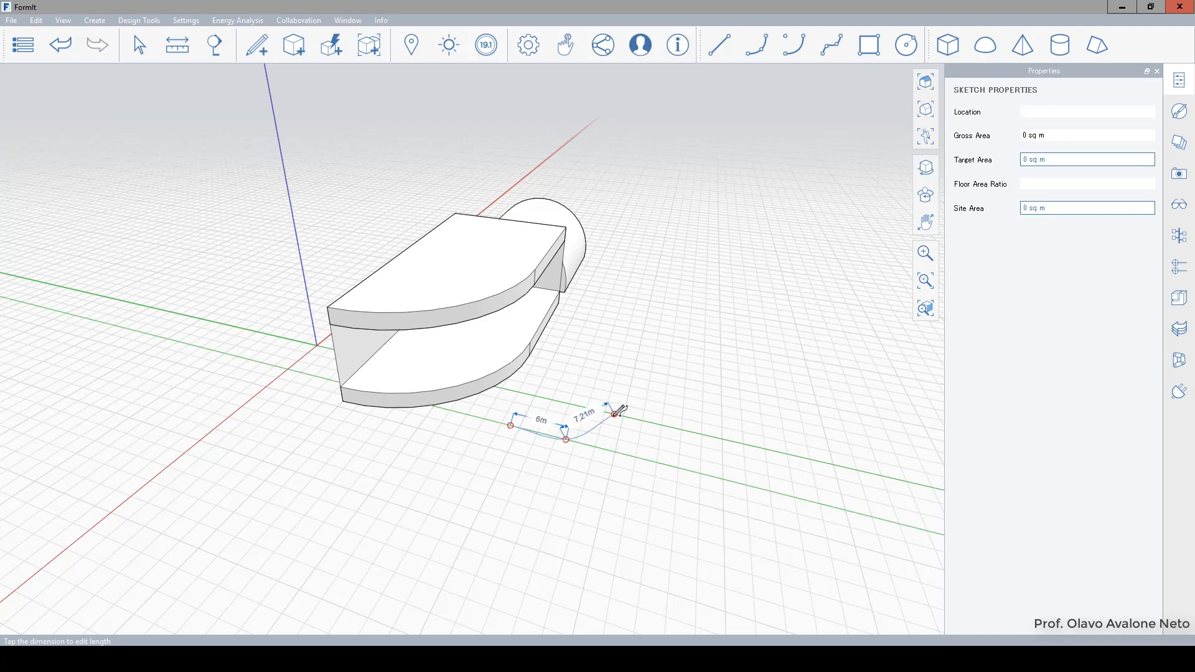
{"action": "left_click", "coordinate": [650, 379]}
{"action": "left_click", "coordinate": [693, 389]}
{"action": "left_click", "coordinate": [691, 438]}
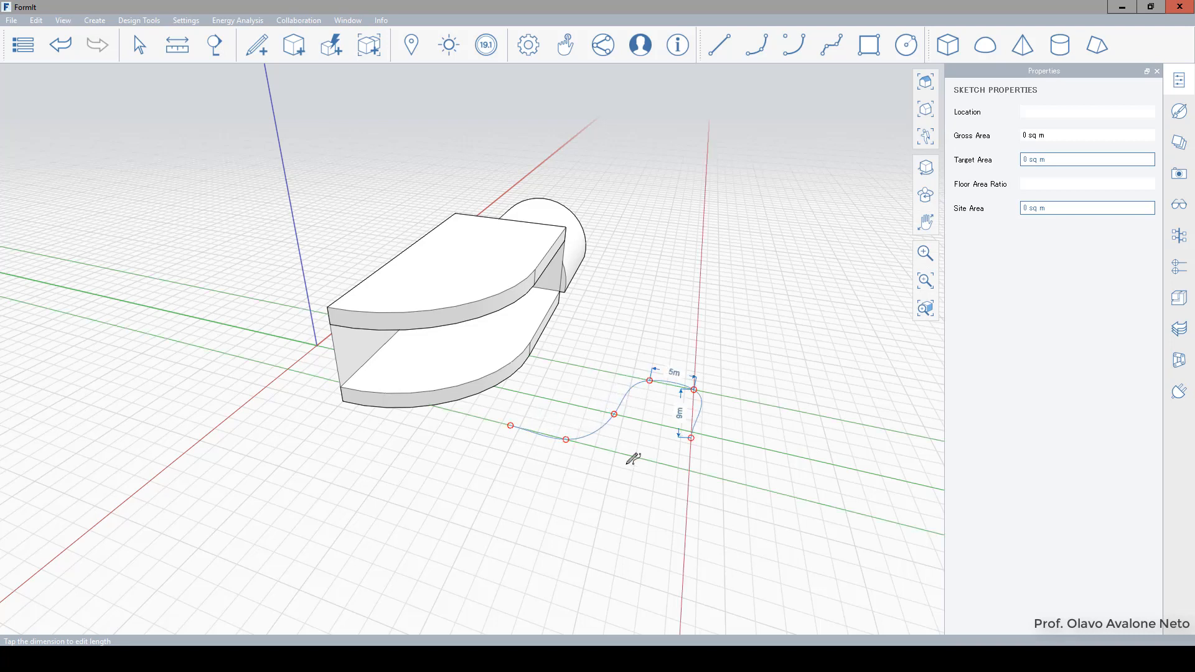
{"action": "left_click", "coordinate": [598, 477]}
{"action": "left_click", "coordinate": [485, 475]}
{"action": "left_click", "coordinate": [465, 434]}
{"action": "left_click", "coordinate": [510, 425]}
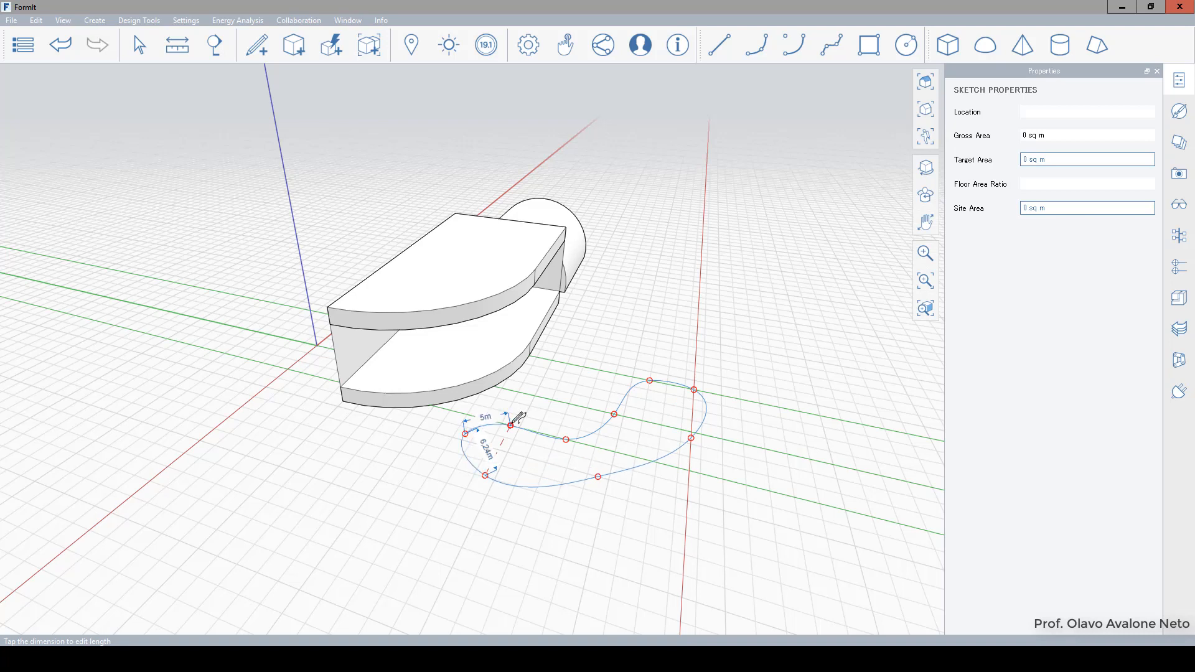
{"action": "scroll", "coordinate": [780, 464], "scroll_direction": "up", "scroll_amount": 3}
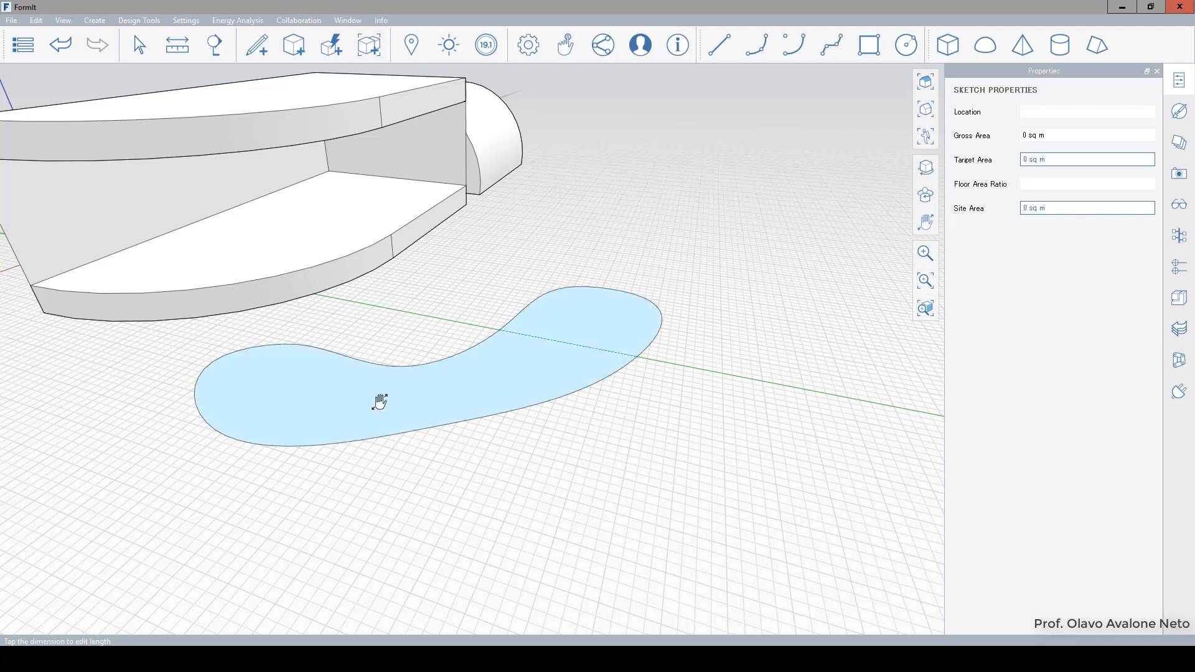
{"action": "key", "text": "Escape"}
Extrude the kidney-shaped spline face 2 m upward
{"action": "left_click", "coordinate": [366, 414]}
{"action": "left_click_drag", "start_coordinate": [366, 414], "coordinate": [365, 383]}
{"action": "scroll", "coordinate": [454, 423], "scroll_direction": "down", "scroll_amount": 5}
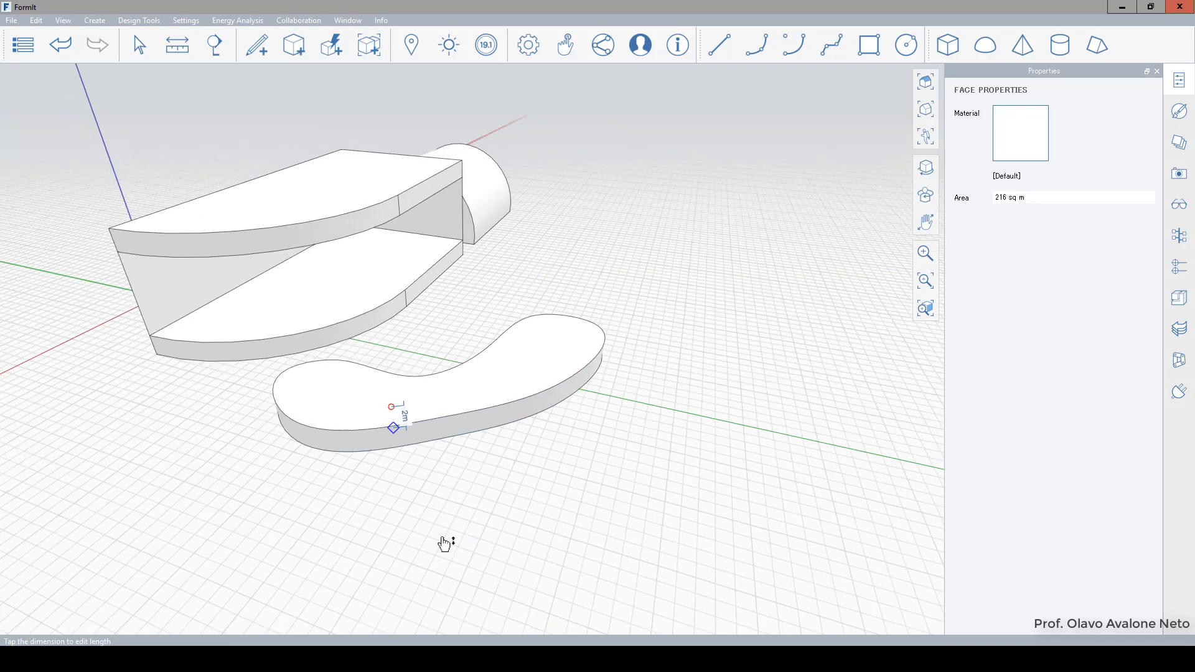
{"action": "scroll", "coordinate": [518, 464], "scroll_direction": "down", "scroll_amount": 3}
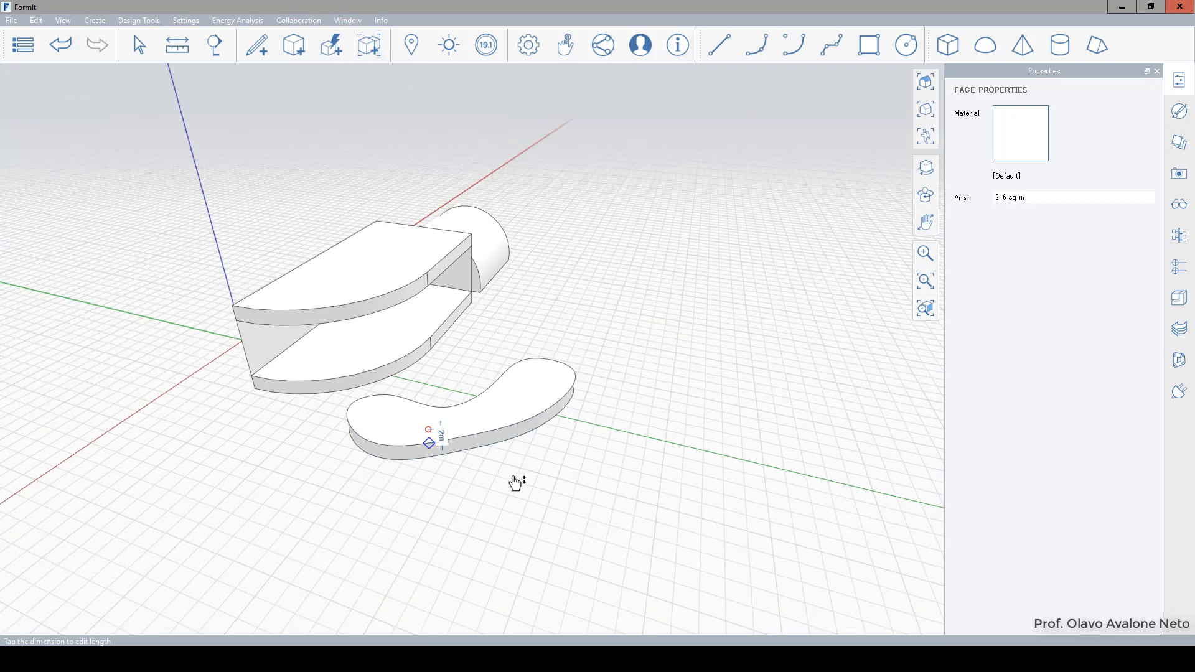
{"action": "middle_click_drag", "start_coordinate": [641, 458], "coordinate": [340, 488]}
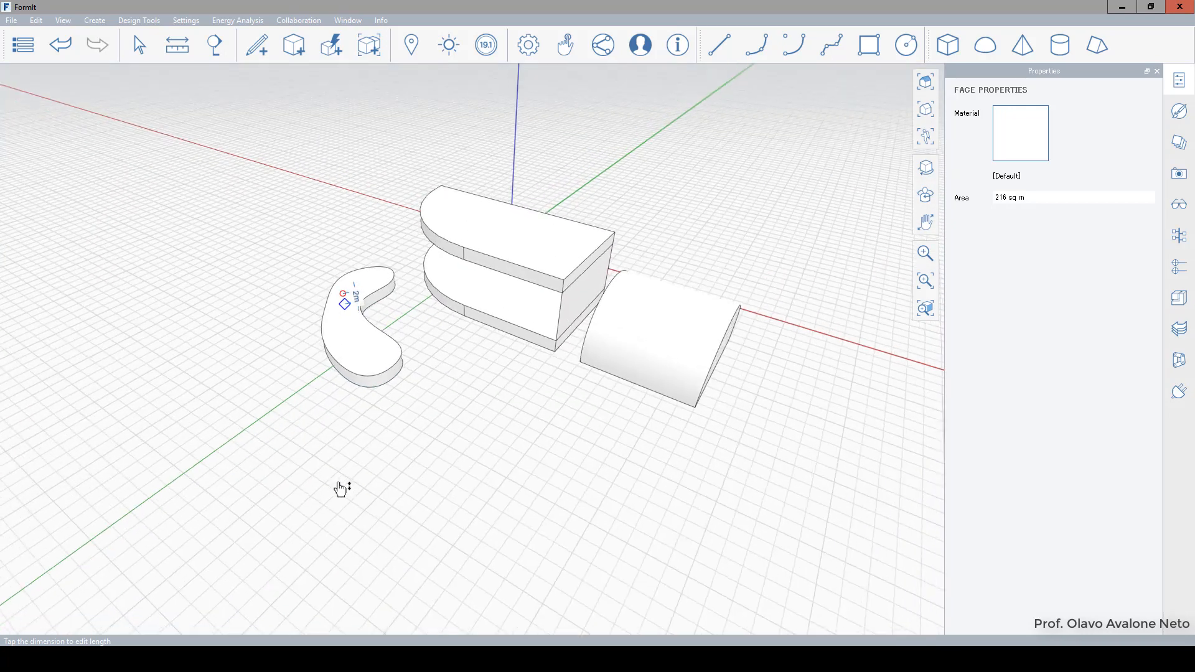
Draw a rectangle about 10 m by 9 m on the ground in front of the kidney-shaped solid and the curved slabs
{"action": "left_click", "coordinate": [869, 46]}
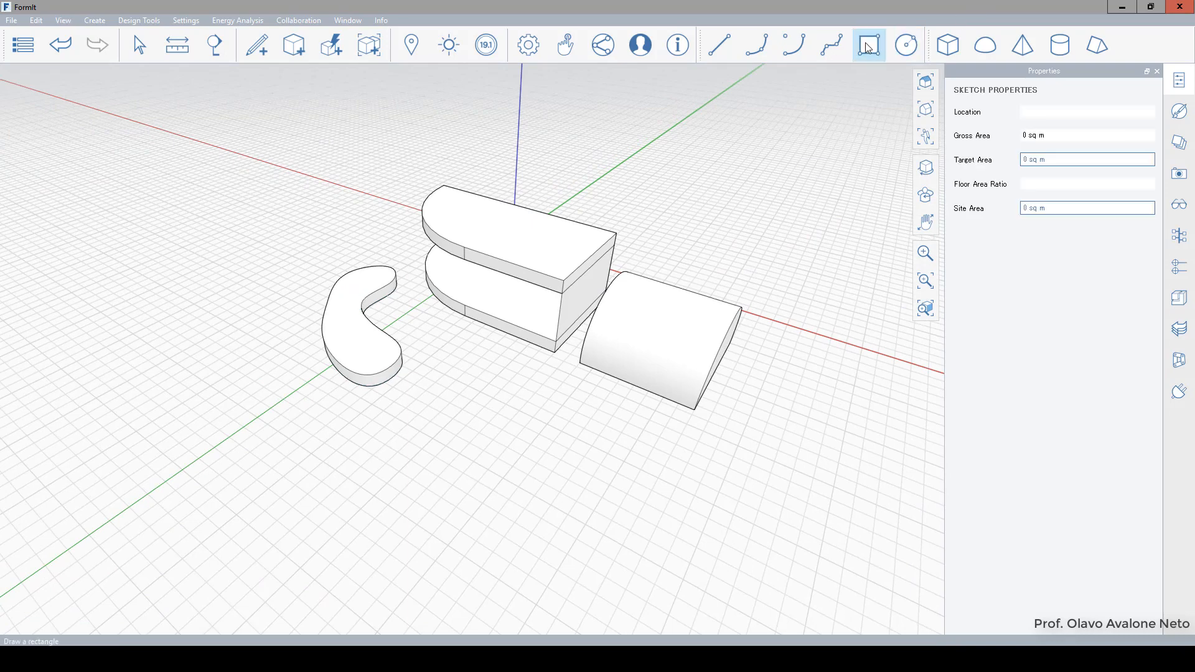
{"action": "left_click", "coordinate": [407, 423]}
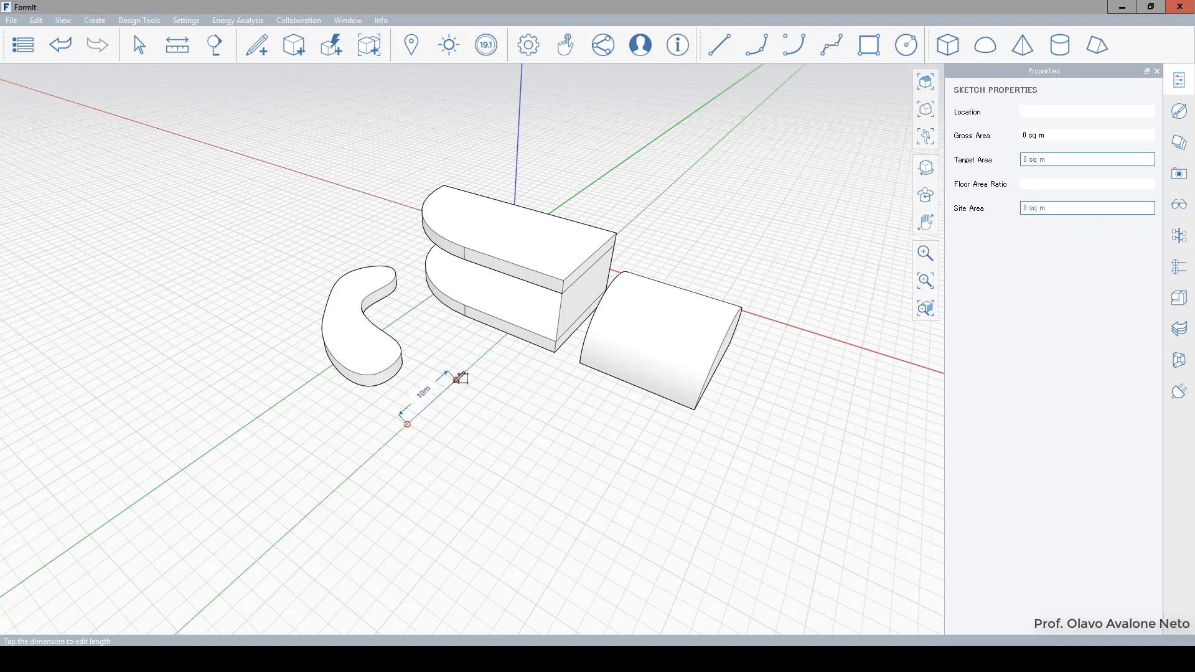
{"action": "left_click", "coordinate": [456, 379]}
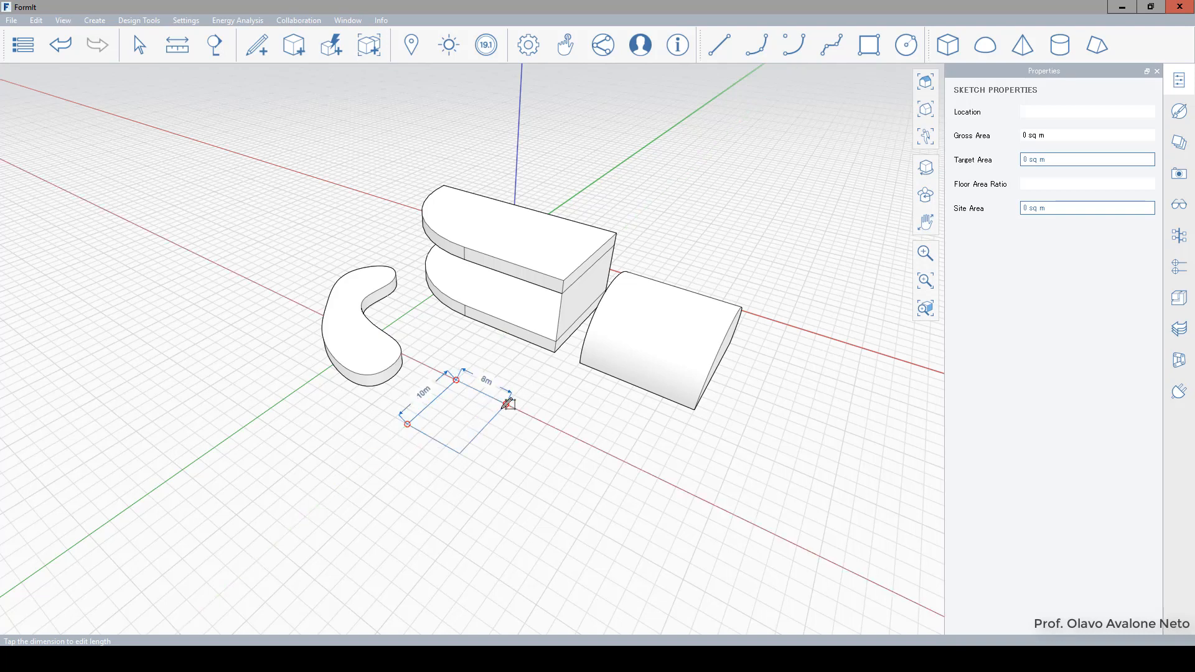
{"action": "left_click", "coordinate": [514, 408]}
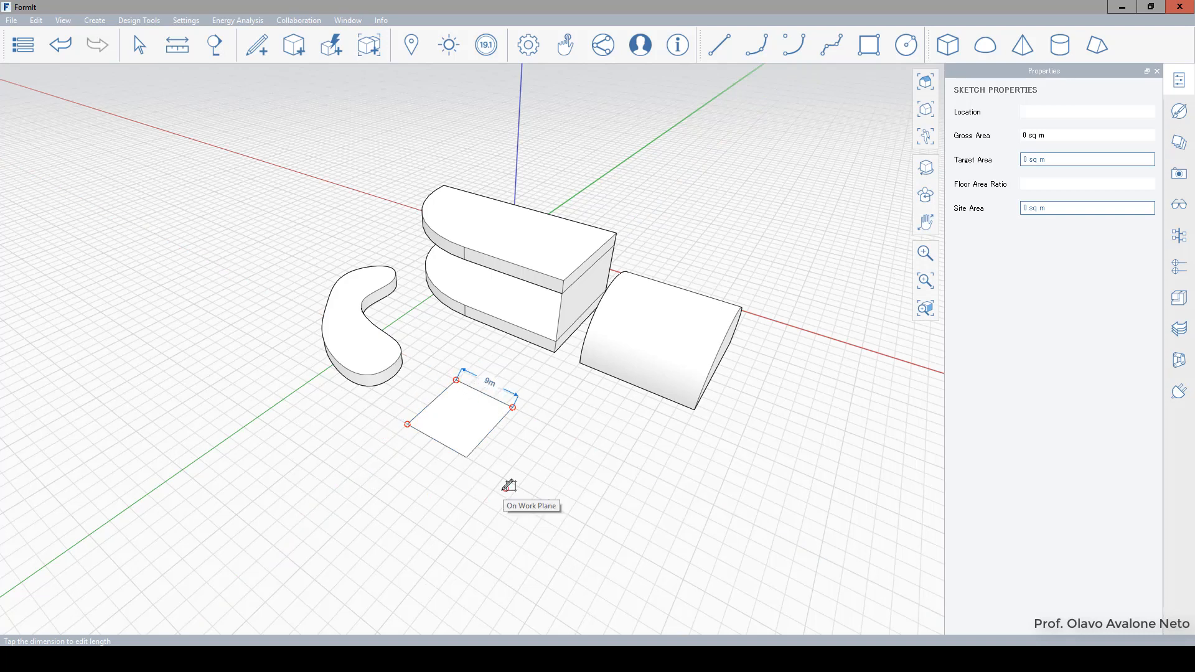
{"action": "scroll", "coordinate": [454, 407], "scroll_direction": "up", "scroll_amount": 3}
{"action": "left_click", "coordinate": [523, 459]}
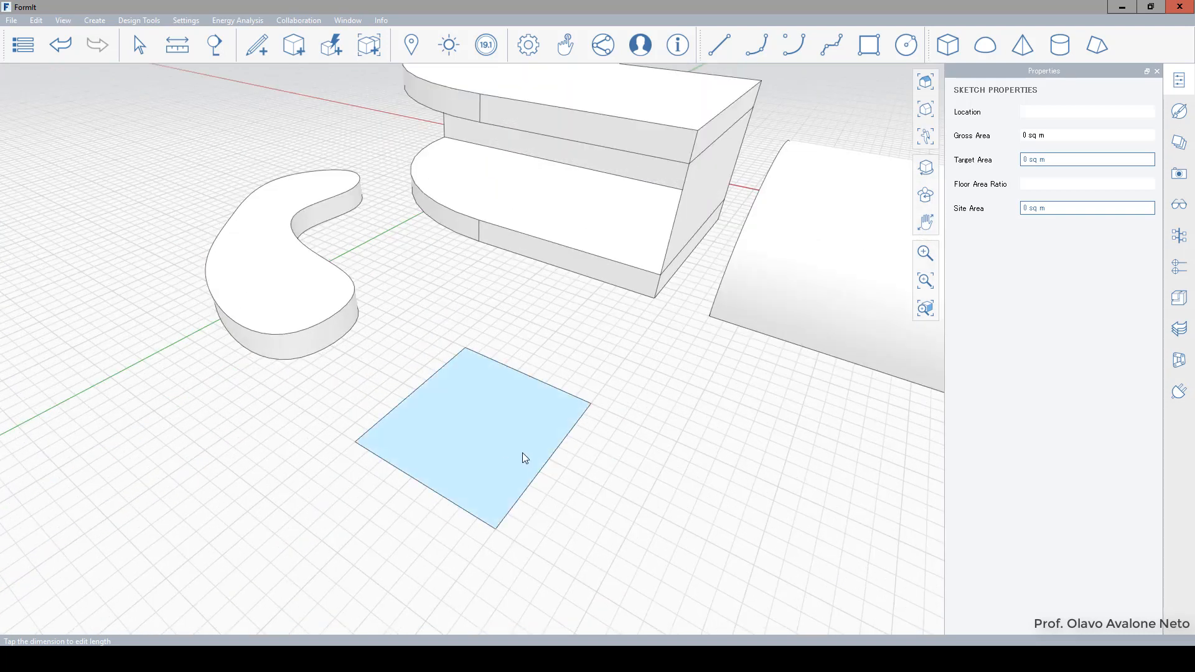
{"action": "left_click", "coordinate": [552, 454]}
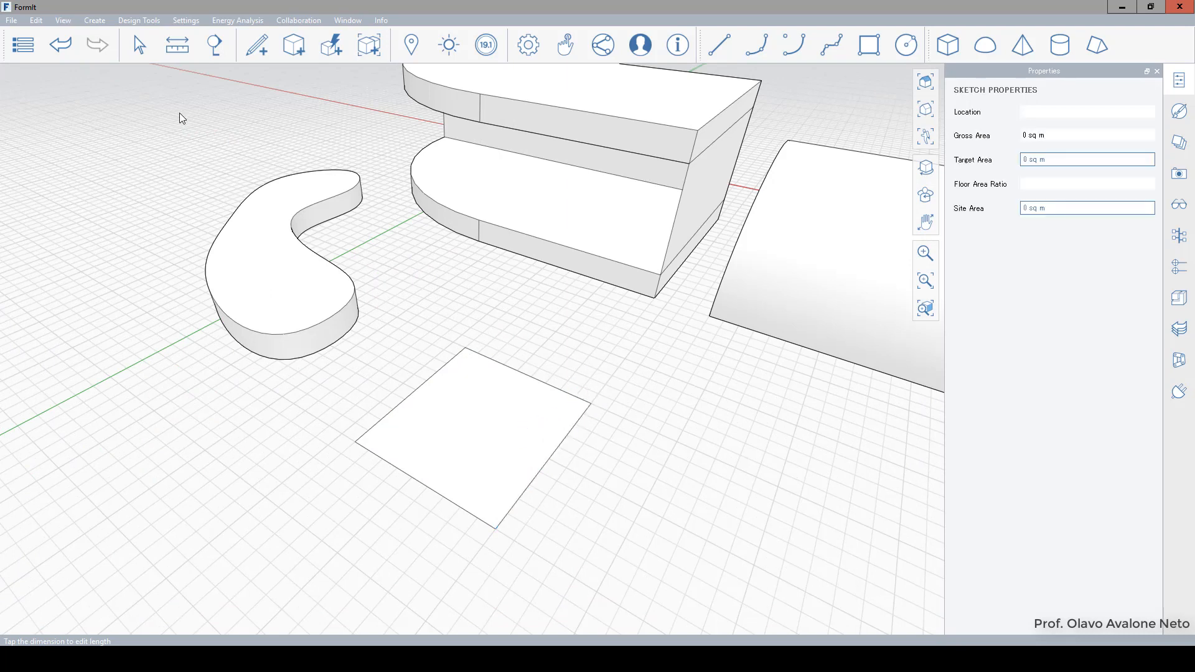
Measure the rectangle's far short edge and select the adjoining long edge to check its length
{"action": "left_click", "coordinate": [176, 54]}
{"action": "left_click", "coordinate": [466, 347]}
{"action": "left_click", "coordinate": [562, 459]}
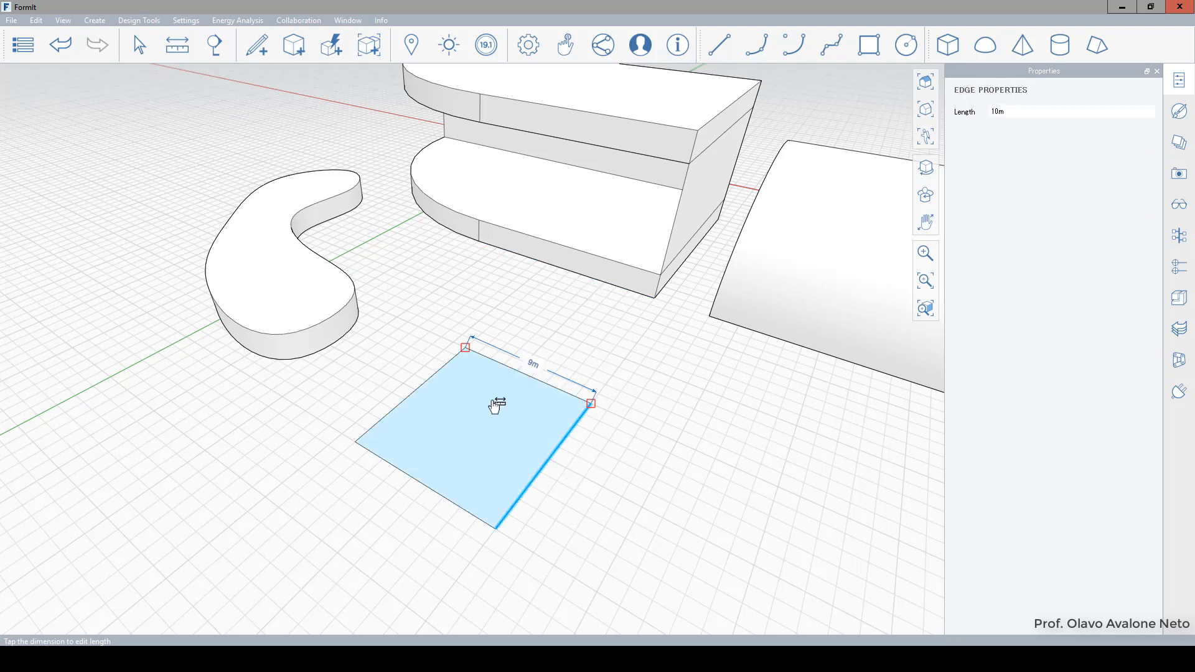
{"action": "key", "text": "Escape"}
{"action": "left_click", "coordinate": [555, 450]}
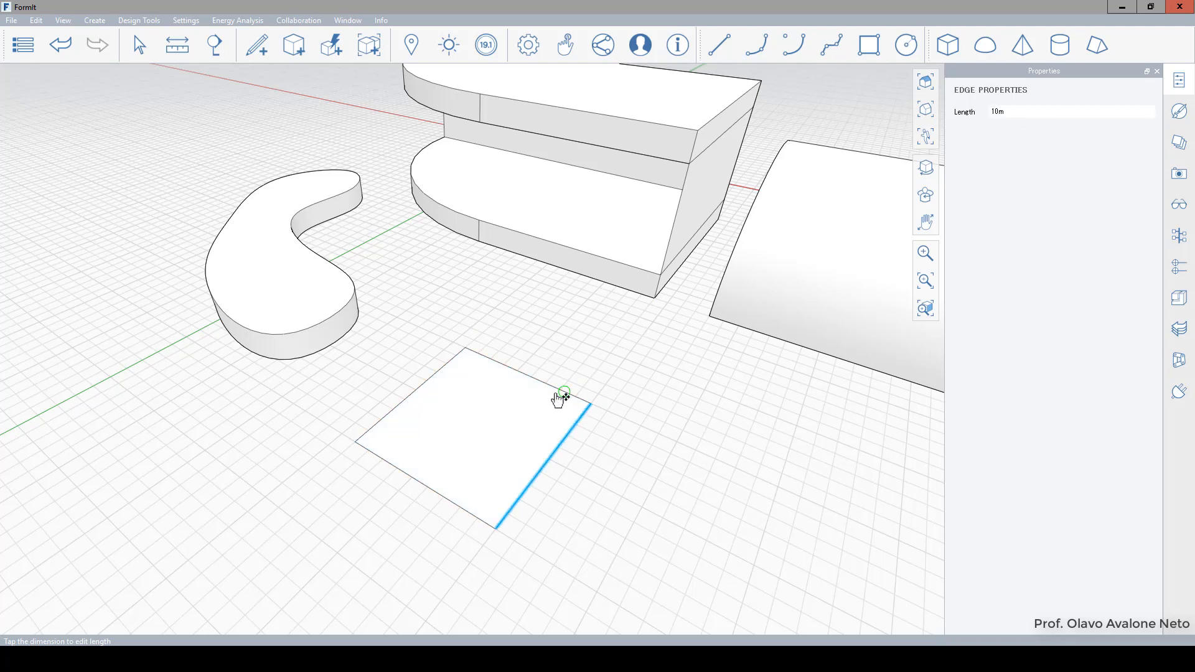
Measure the rectangle's far short edge between its two corners and set its length to 8 m
{"action": "left_click", "coordinate": [177, 44]}
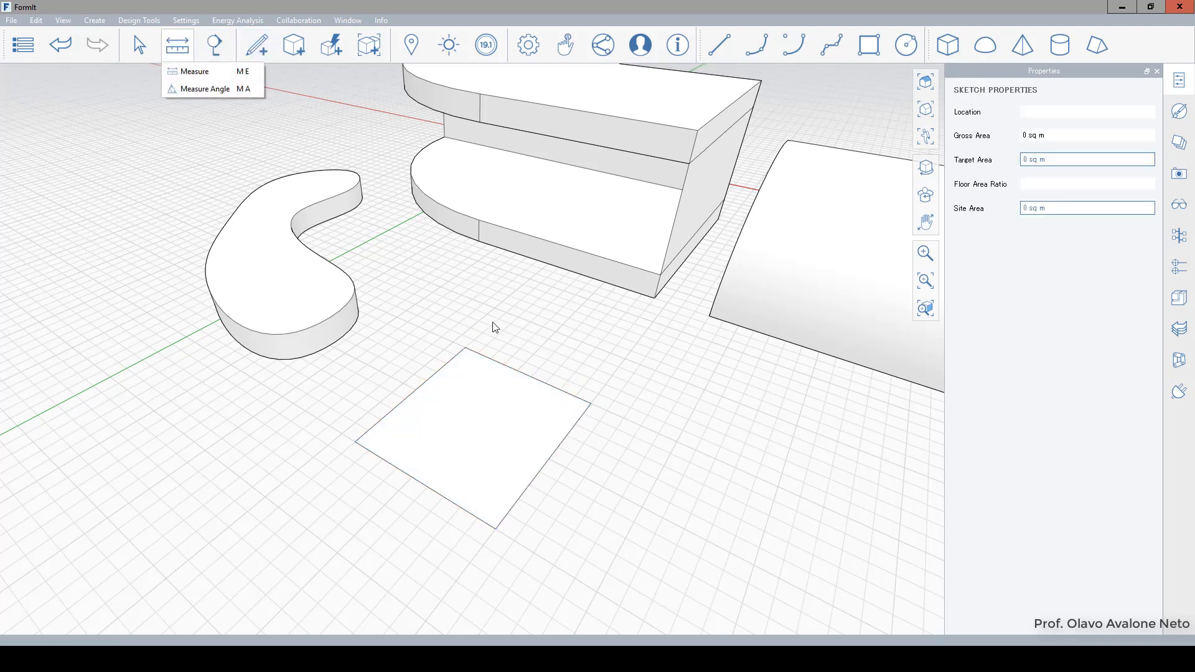
{"action": "left_click", "coordinate": [203, 73]}
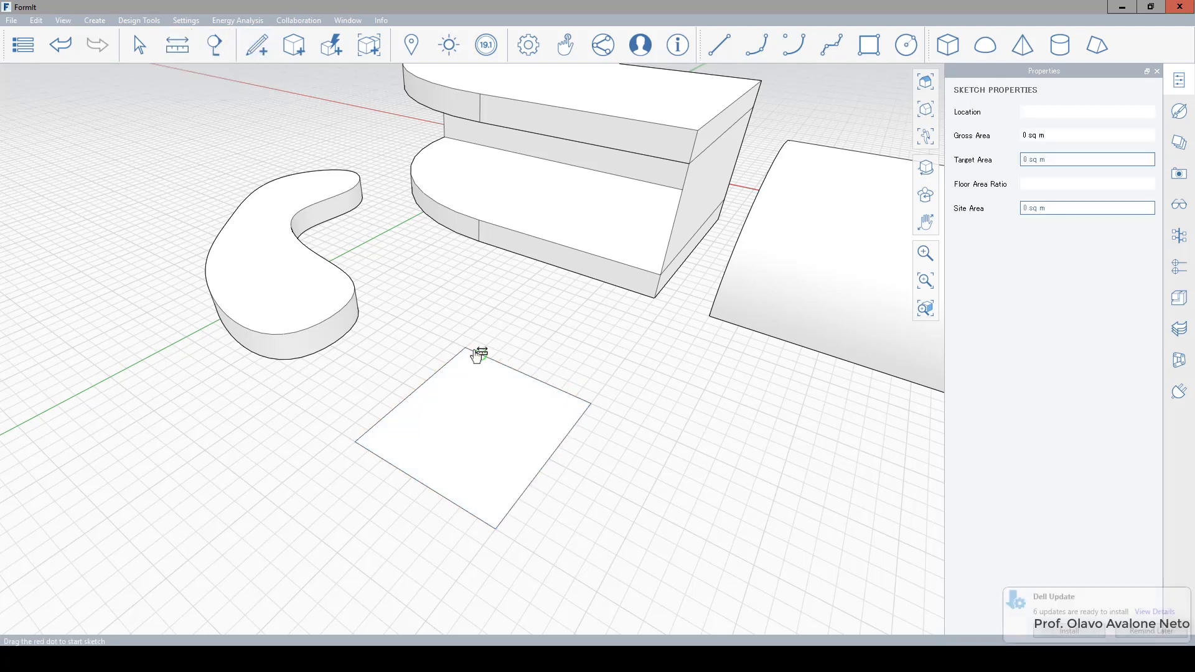
{"action": "left_click", "coordinate": [465, 347]}
{"action": "left_click", "coordinate": [592, 404]}
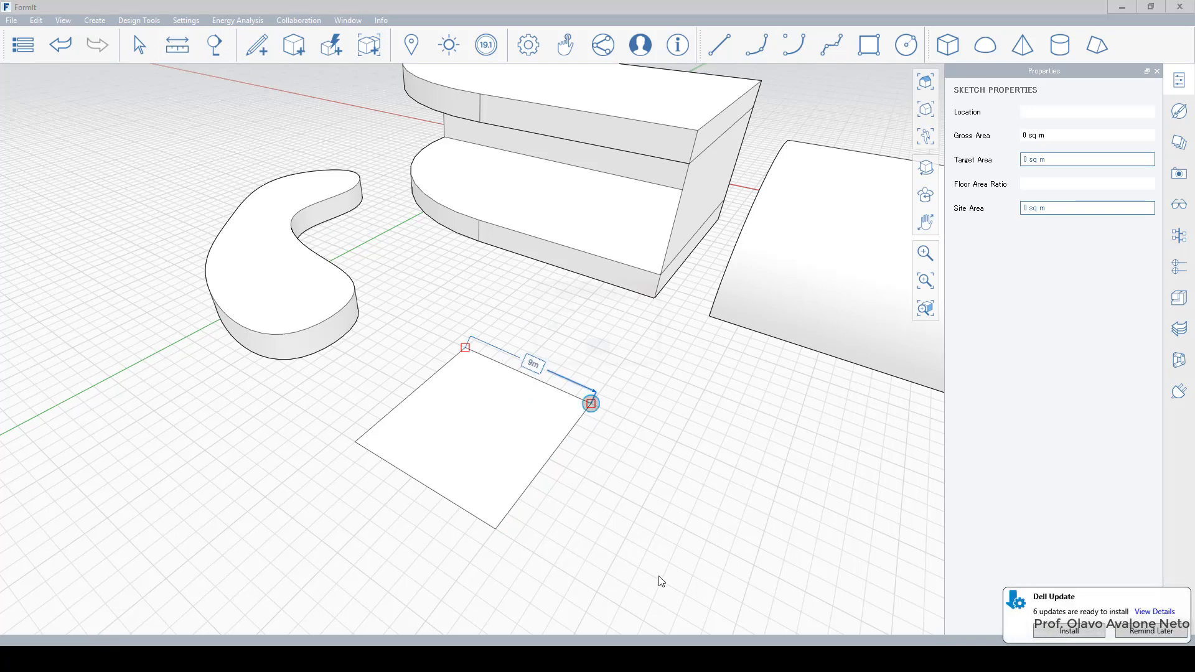
{"action": "left_click", "coordinate": [533, 363]}
{"action": "type", "text": "8"}
{"action": "key", "text": "Return"}
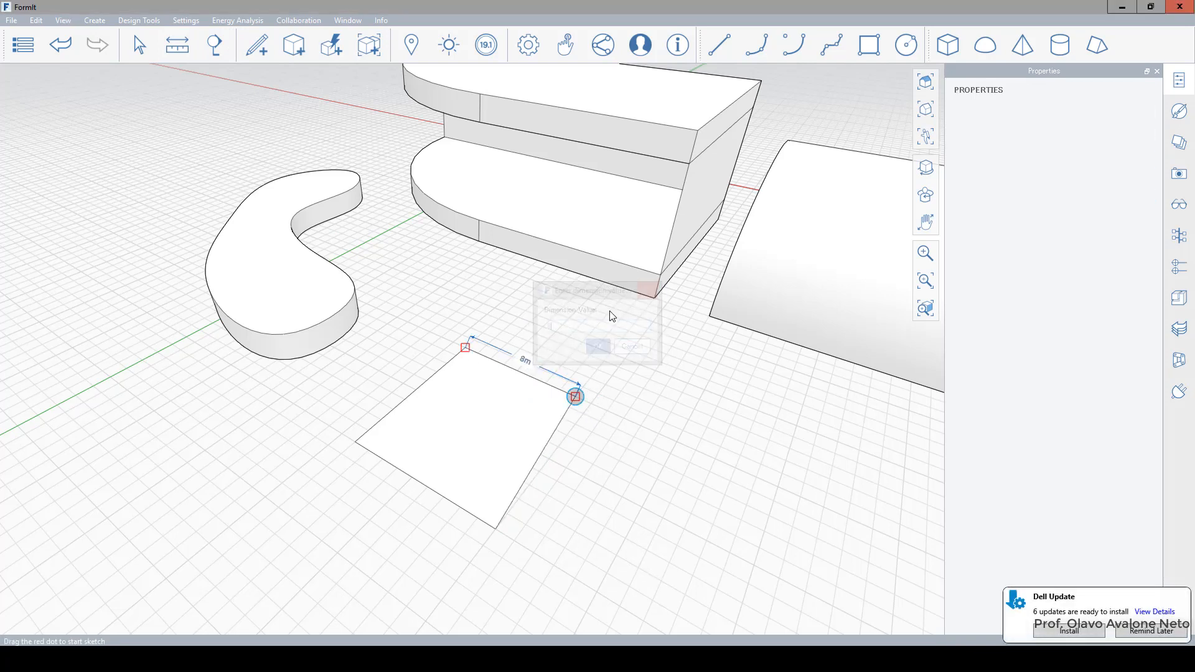
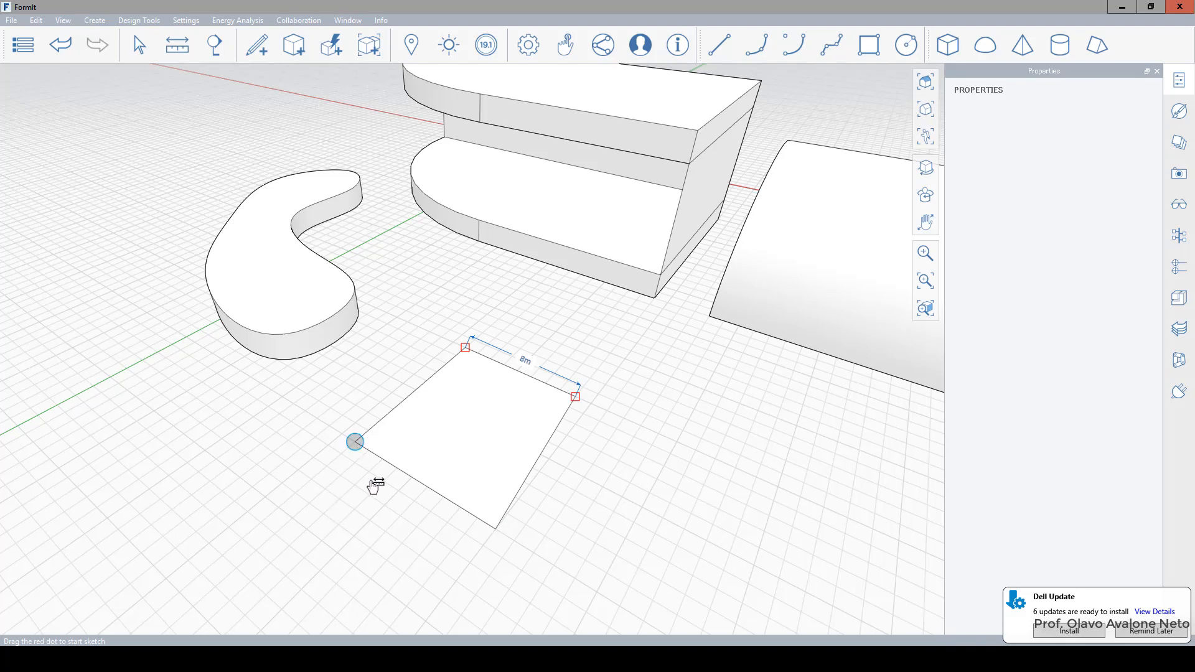
{"action": "left_click", "coordinate": [370, 459]}
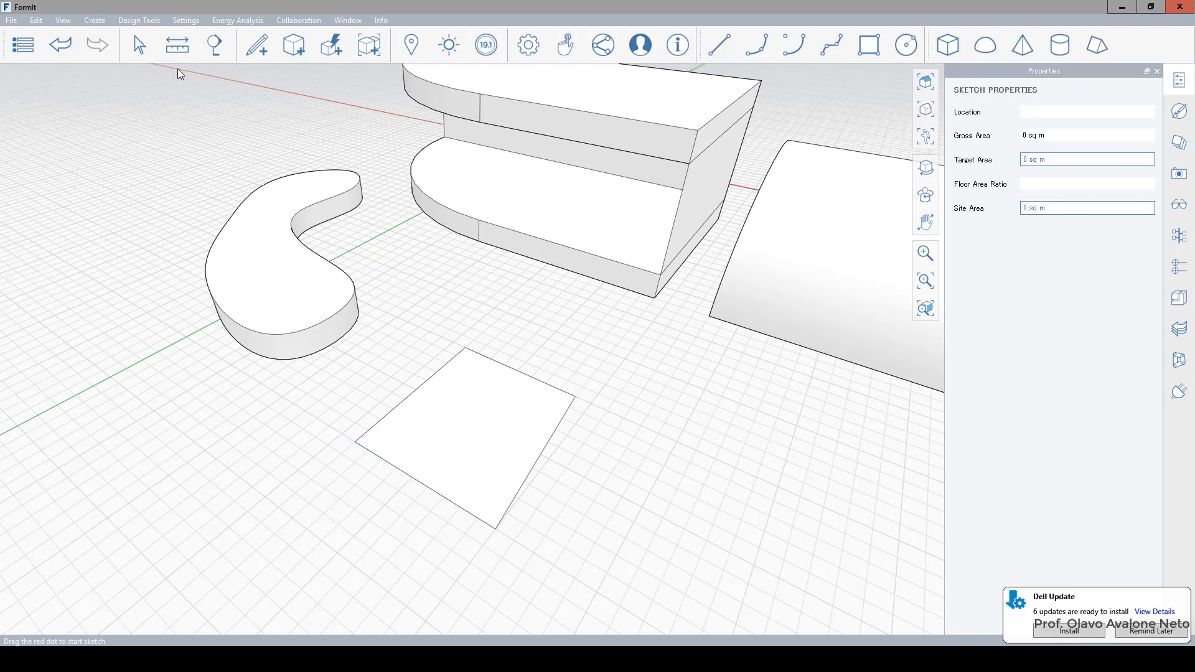
Measure the opposite near edge between its two corners and set its length to 8 m as well
{"action": "left_click", "coordinate": [177, 46]}
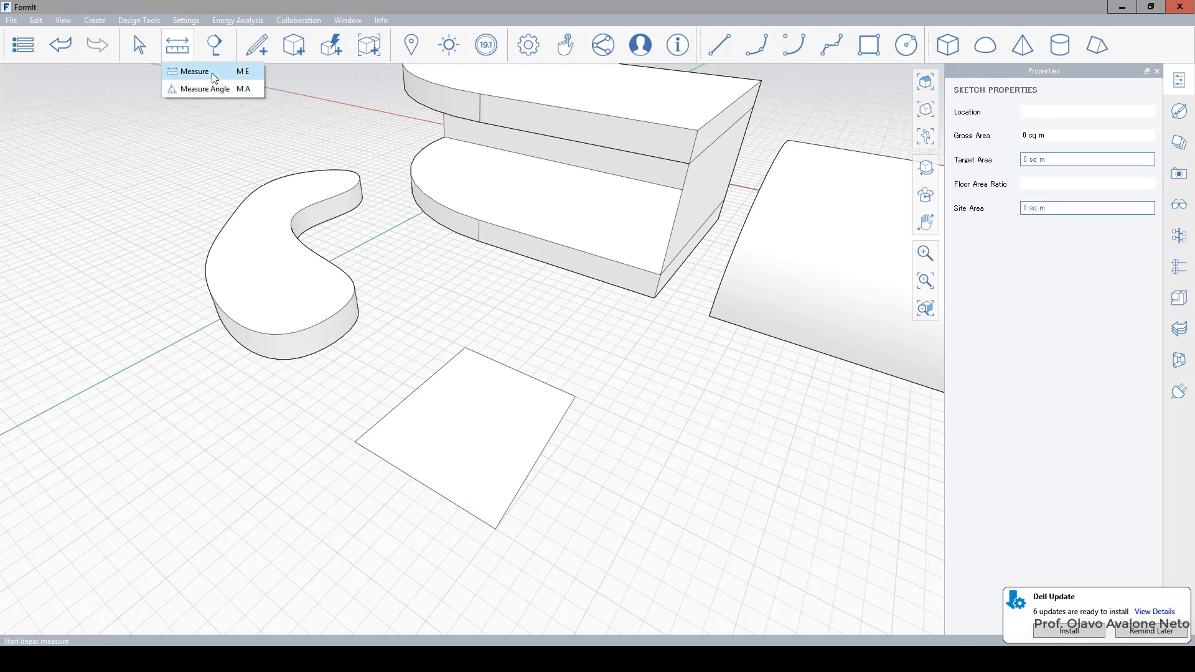
{"action": "left_click", "coordinate": [205, 72]}
{"action": "left_click", "coordinate": [355, 442]}
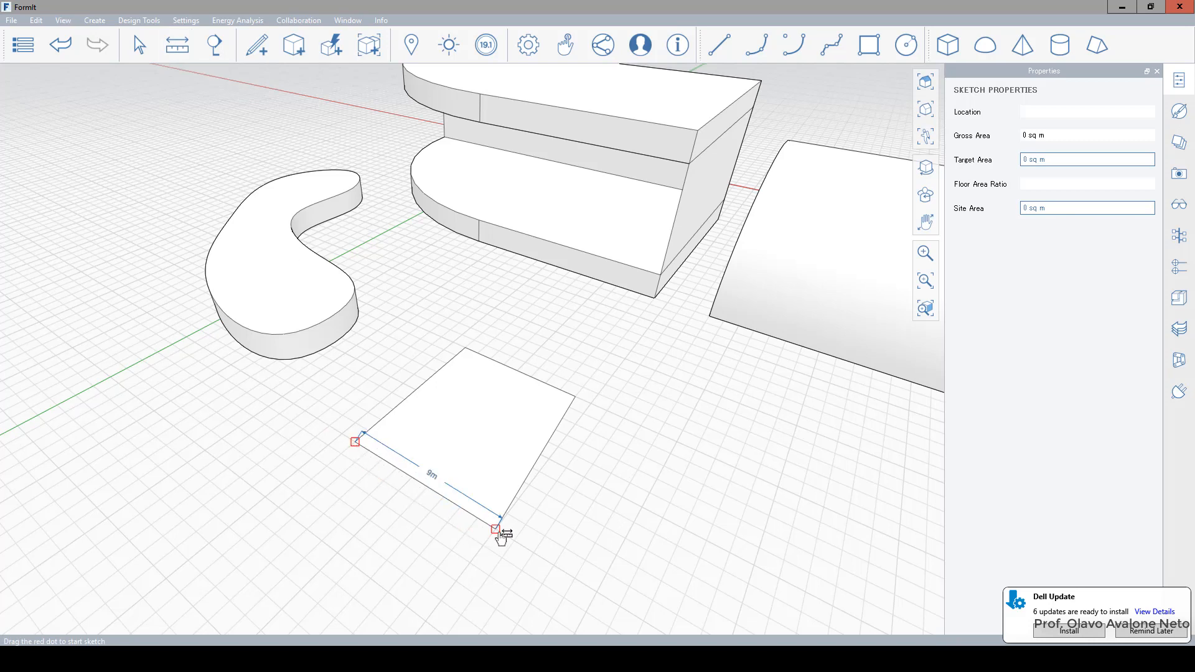
{"action": "left_click", "coordinate": [496, 529]}
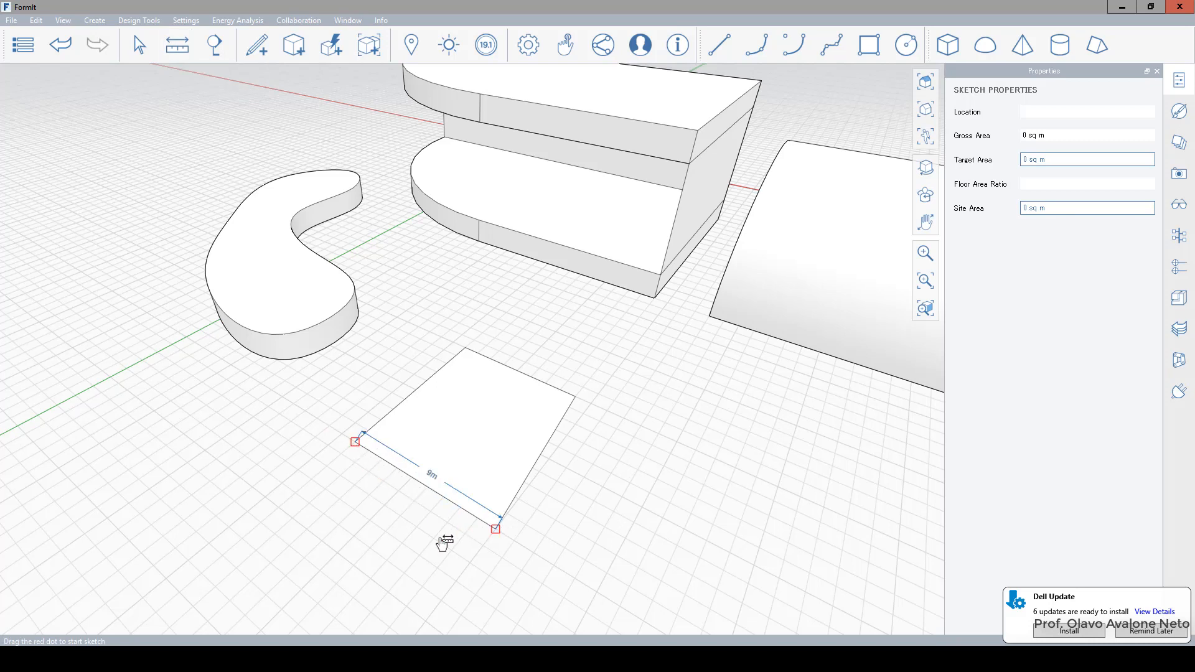
{"action": "left_click", "coordinate": [439, 478]}
{"action": "type", "text": "8"}
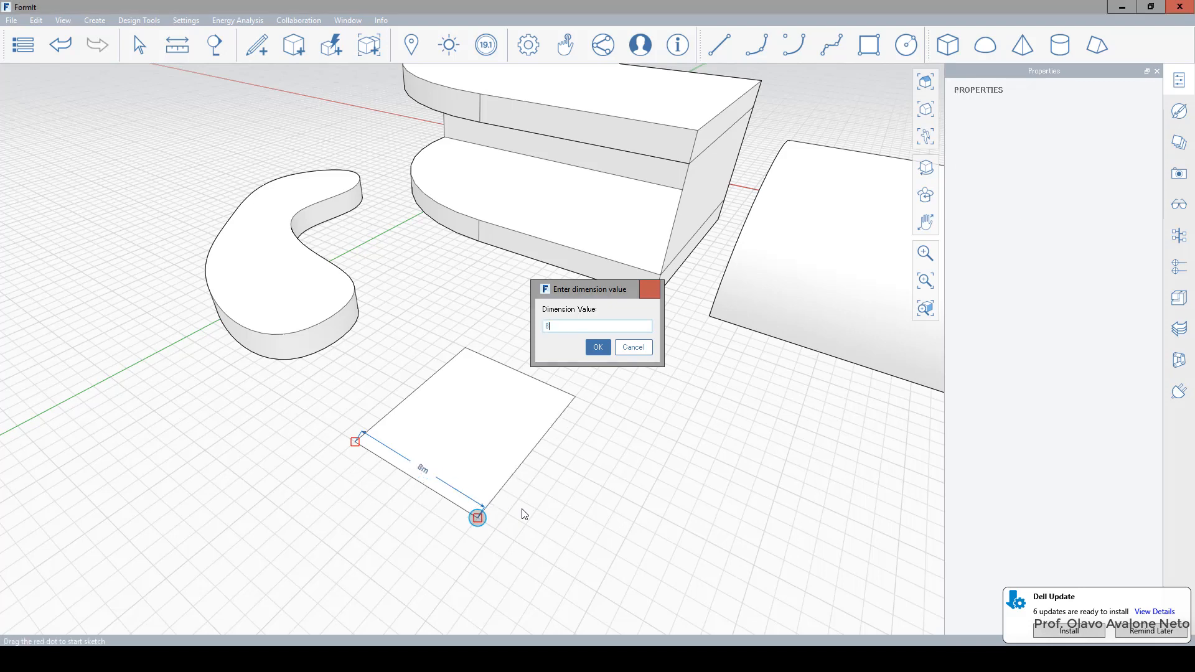
{"action": "key", "text": "Return"}
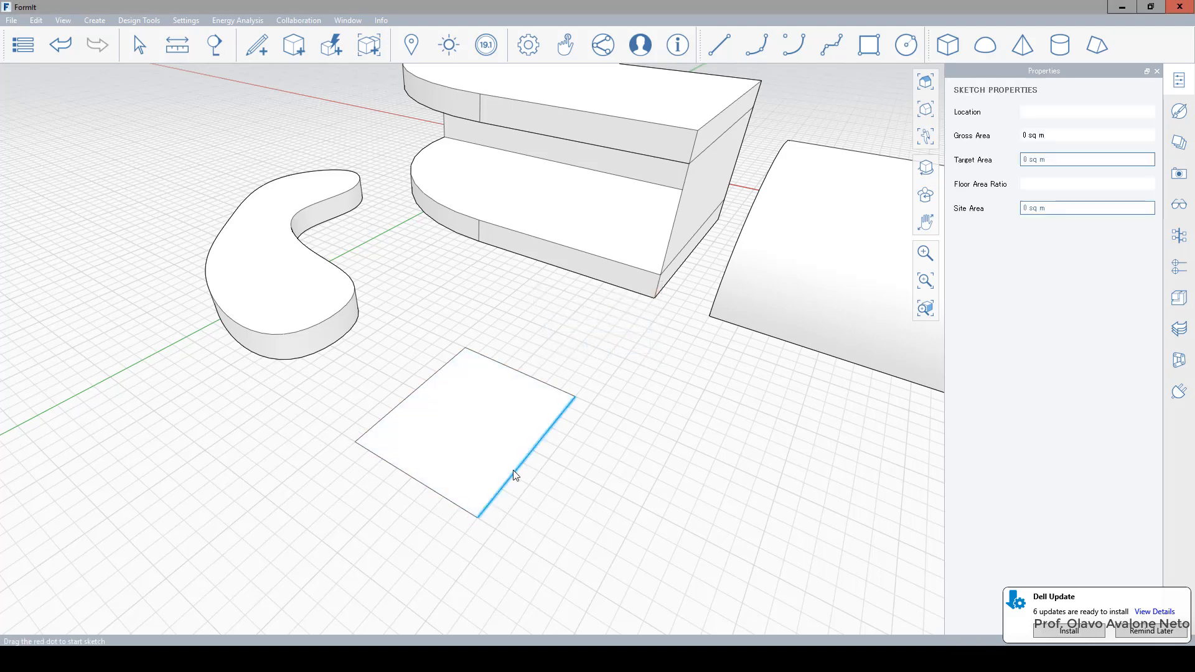
{"action": "scroll", "coordinate": [445, 381], "scroll_direction": "down", "scroll_amount": 3}
{"action": "scroll", "coordinate": [528, 522], "scroll_direction": "up", "scroll_amount": 5}
{"action": "left_click", "coordinate": [390, 323]}
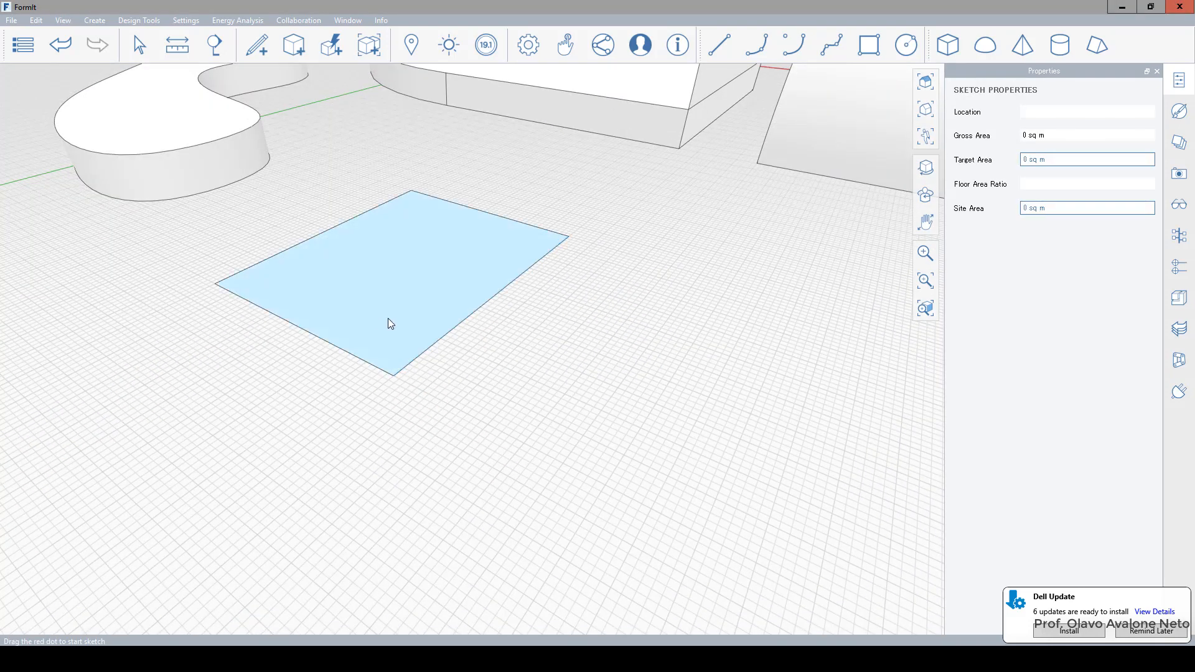
{"action": "left_click", "coordinate": [821, 71]}
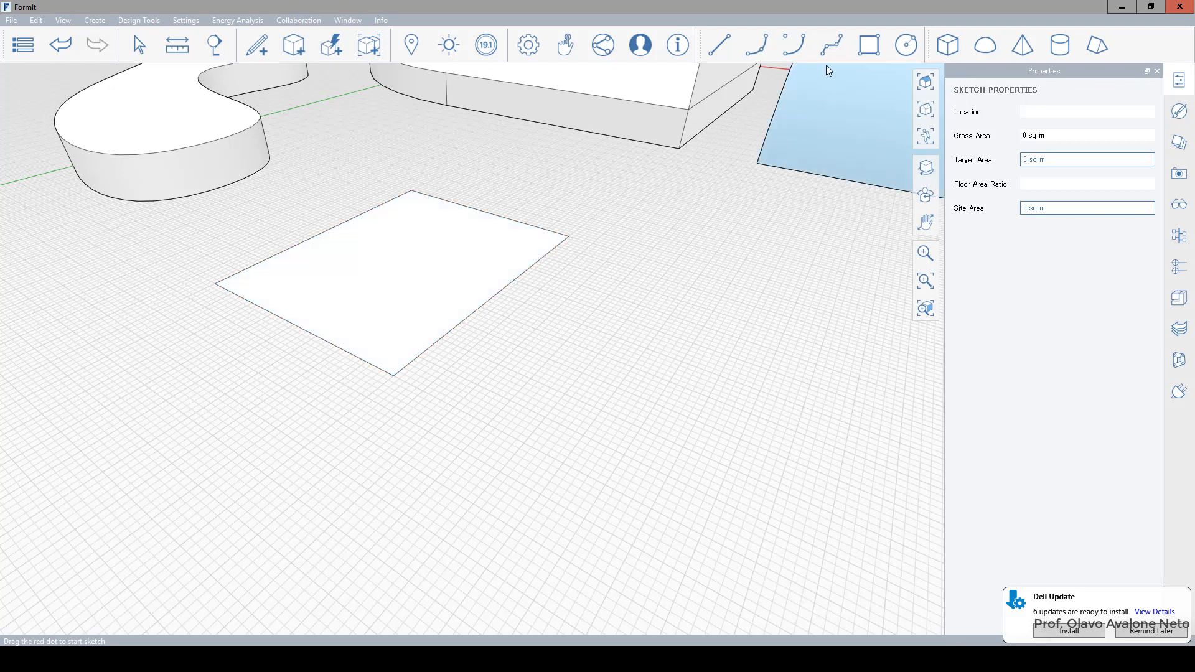
Draw a circle with a radius of about 1 m on the ground beside the flat rectangle
{"action": "left_click", "coordinate": [911, 54]}
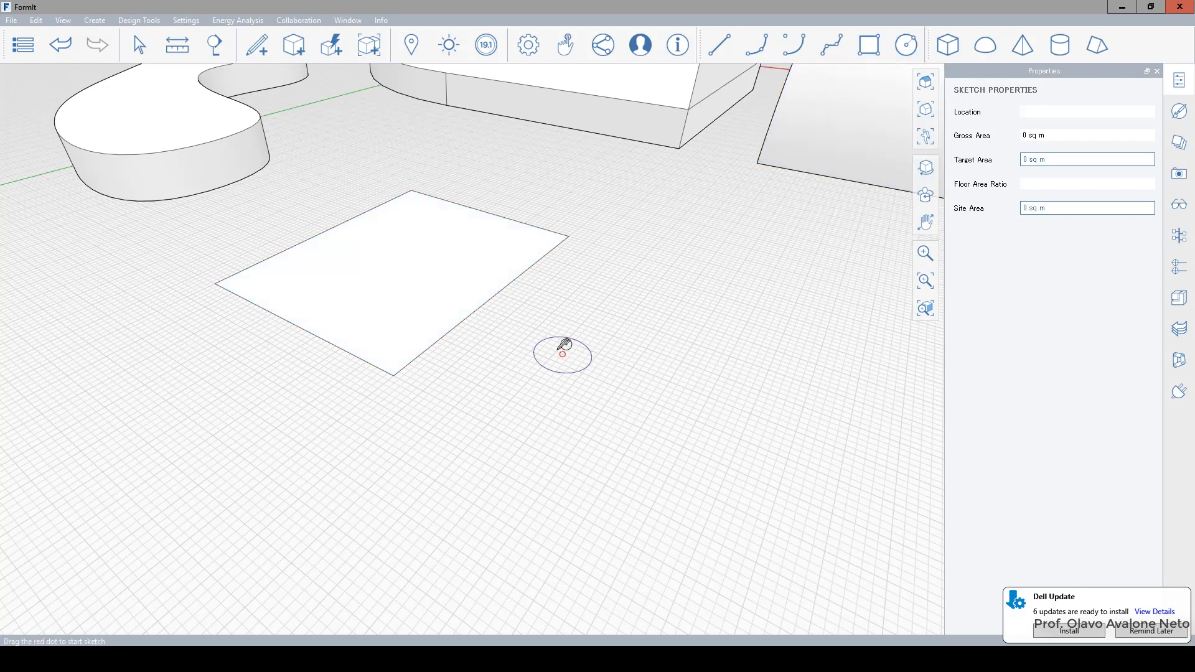
{"action": "left_click", "coordinate": [551, 335]}
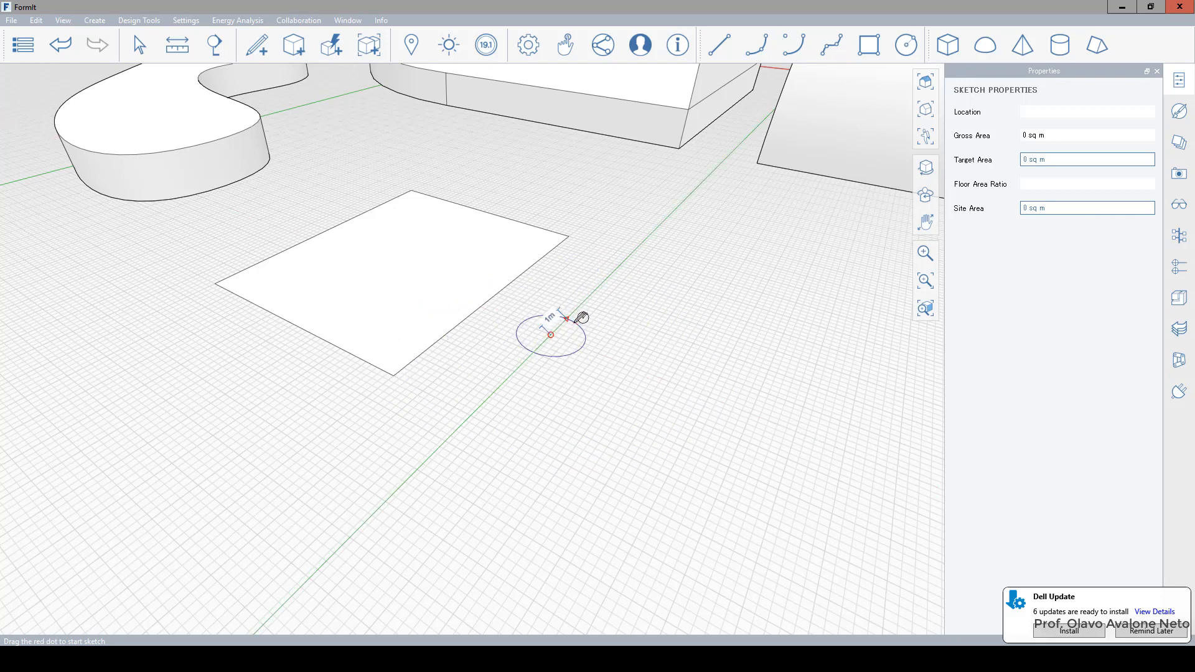
{"action": "left_click", "coordinate": [599, 310]}
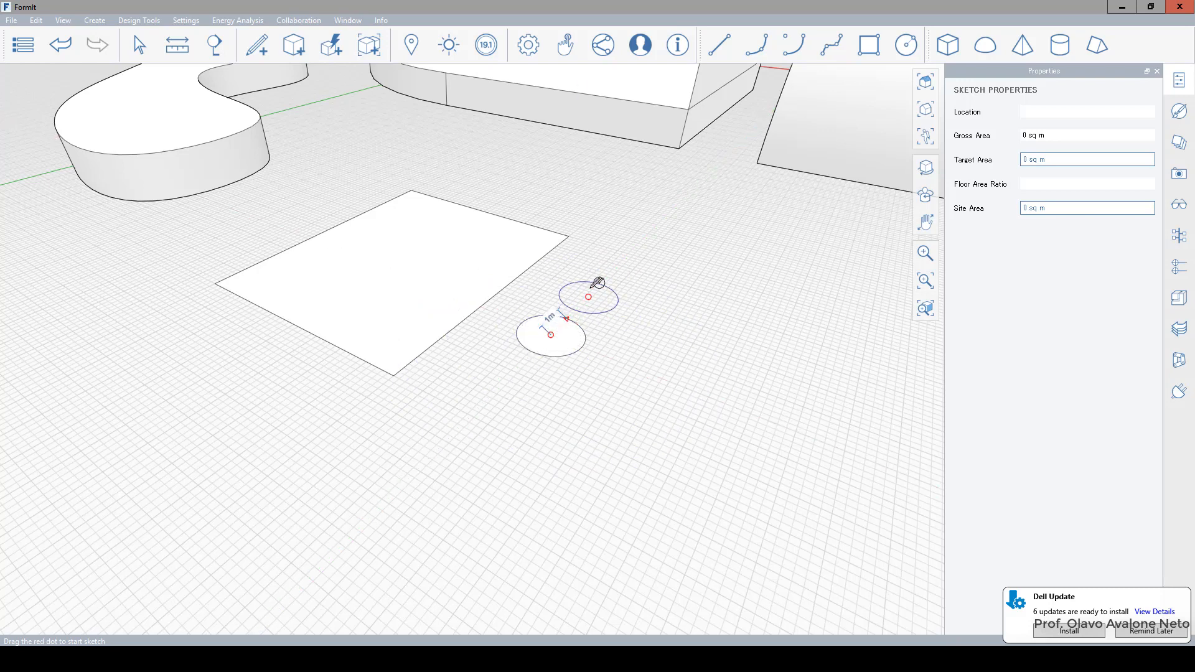
Place a cube primitive on the ground behind the circle
{"action": "left_click", "coordinate": [954, 49]}
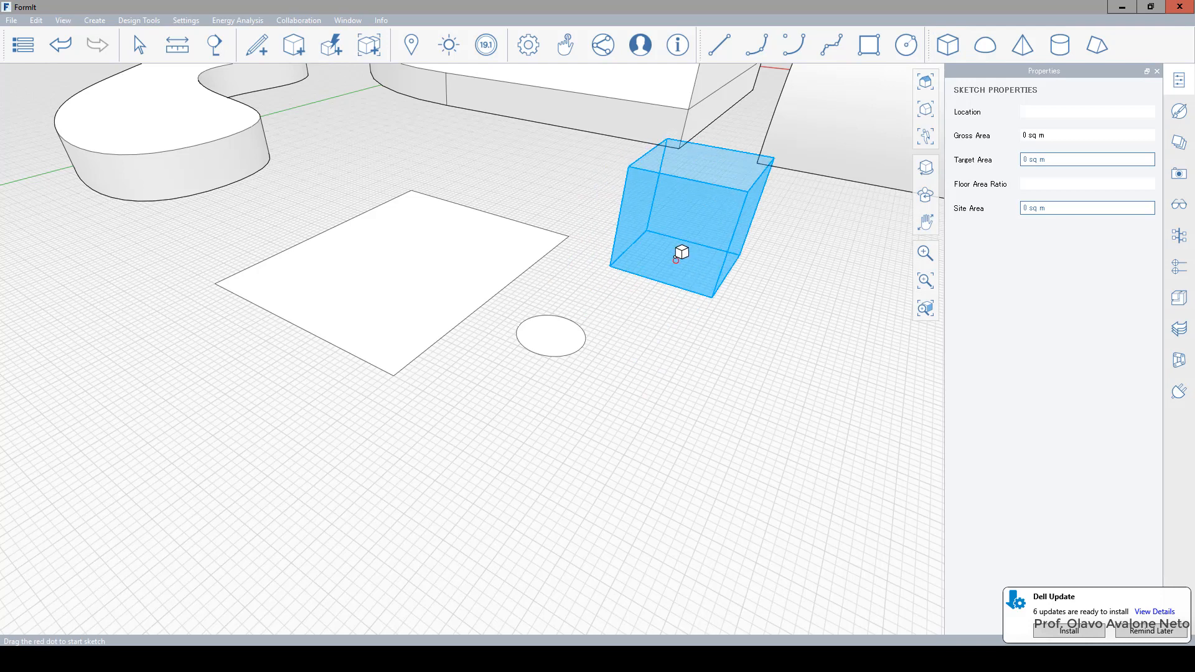
{"action": "left_click", "coordinate": [684, 246]}
{"action": "key", "text": "Escape"}
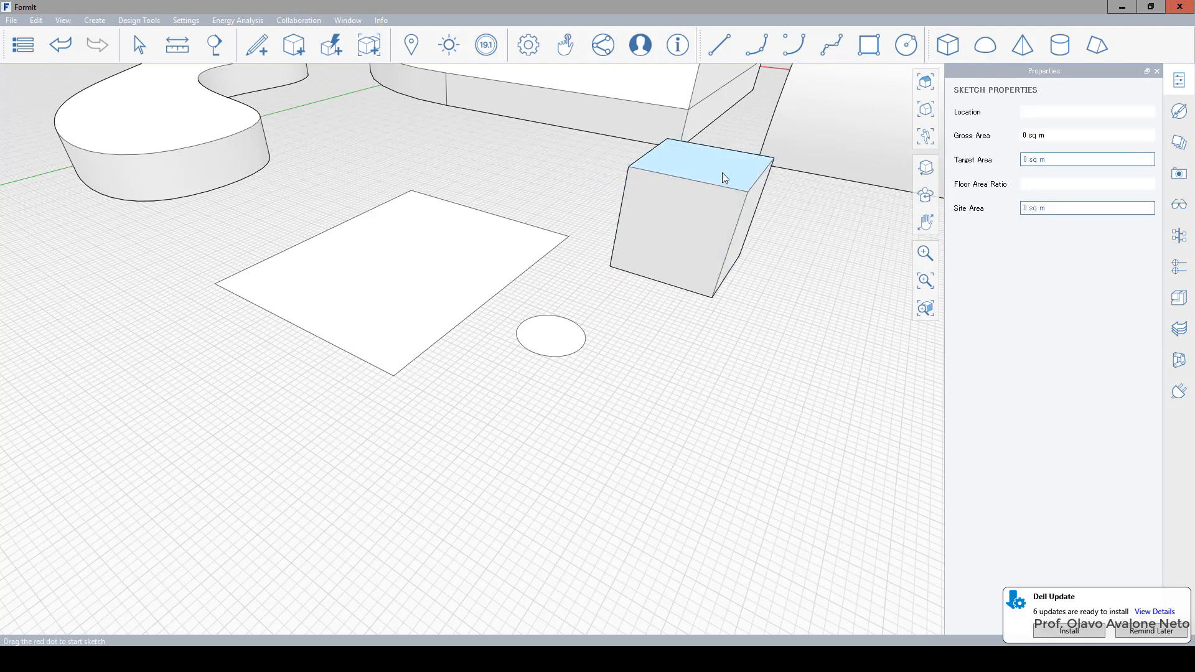
Push the cube's top face downward to make a low box, confirming the distance as a dimension value
{"action": "left_click", "coordinate": [721, 174]}
{"action": "scroll", "coordinate": [728, 224], "scroll_direction": "up", "scroll_amount": 4}
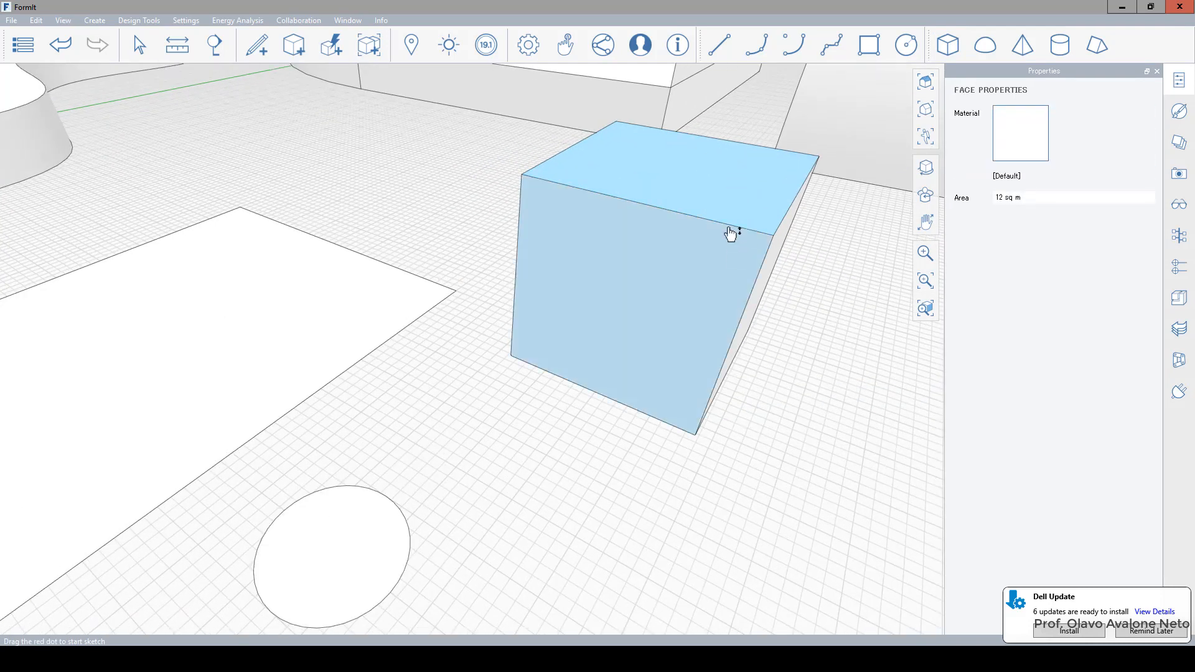
{"action": "left_click_drag", "start_coordinate": [723, 224], "coordinate": [698, 280]}
{"action": "left_click", "coordinate": [698, 280]}
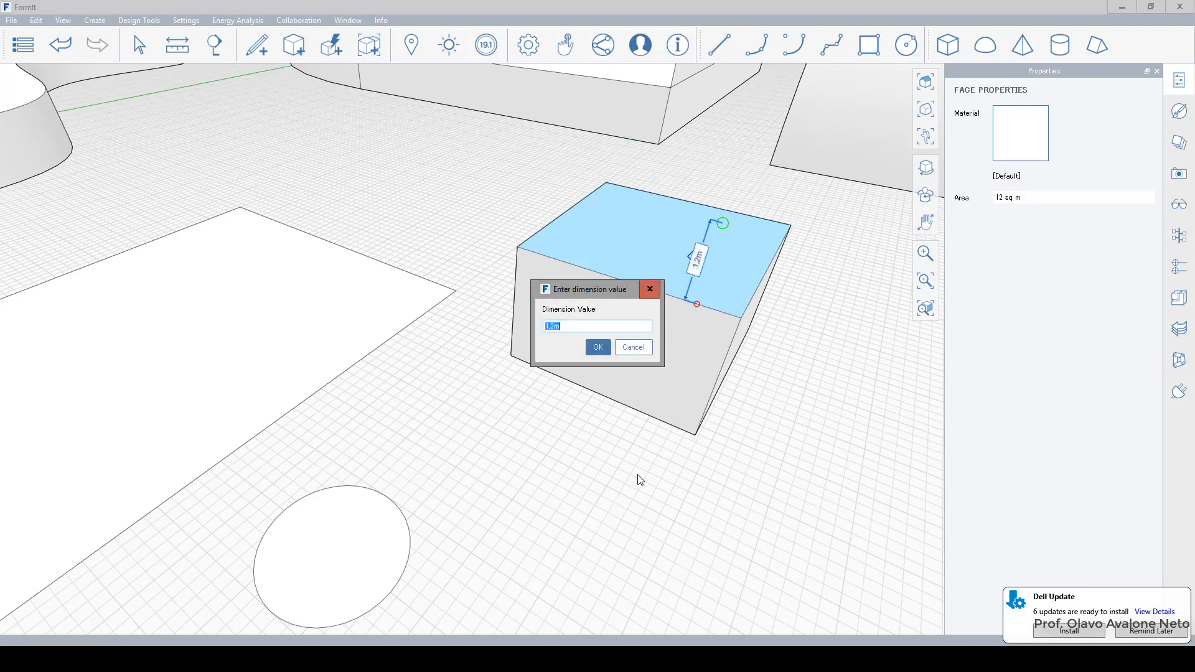
{"action": "left_click", "coordinate": [596, 347]}
{"action": "key", "text": "Escape"}
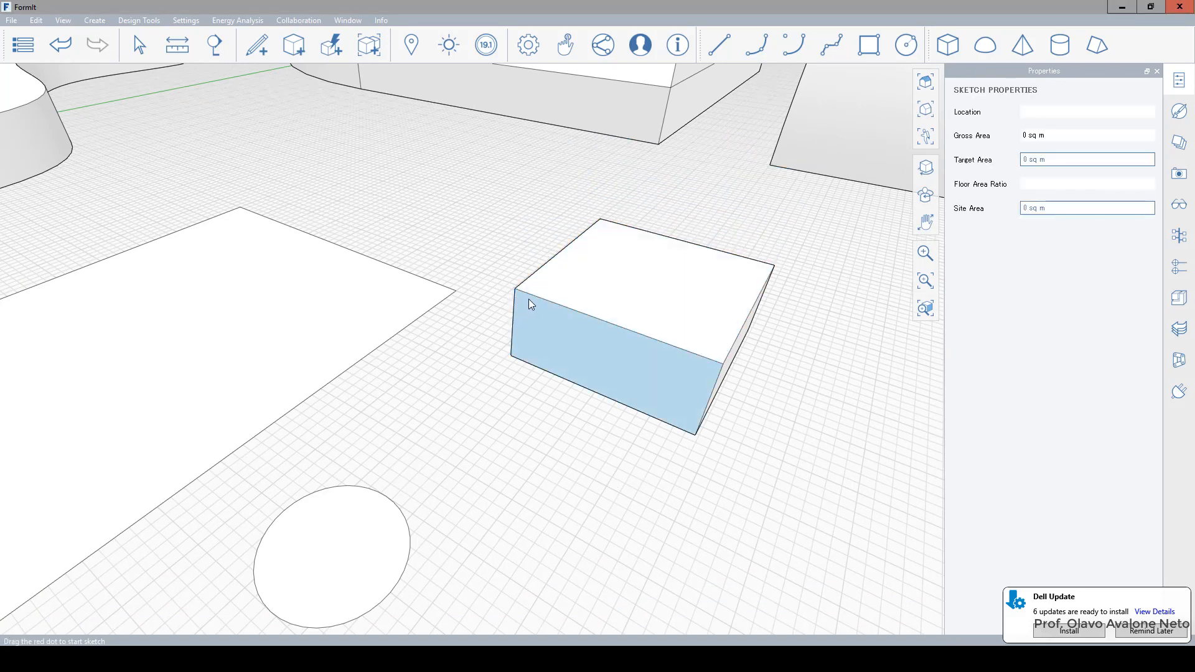
{"action": "left_click", "coordinate": [529, 295]}
{"action": "left_click", "coordinate": [797, 368]}
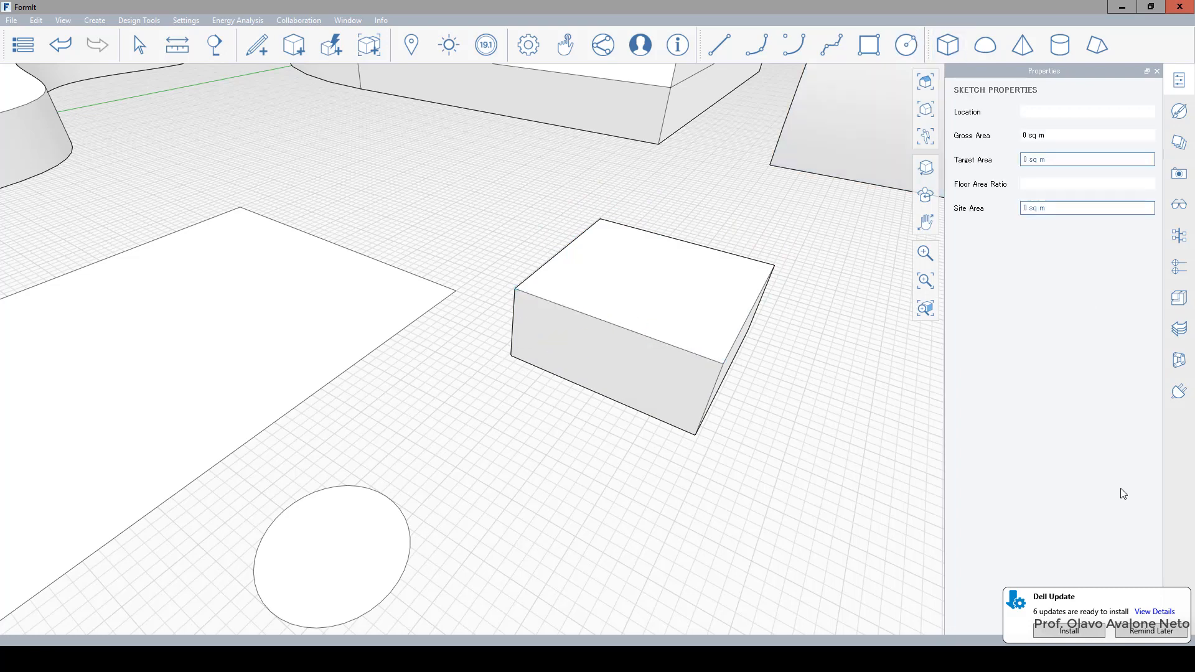
Place a second cube primitive on the ground next to the low box
{"action": "left_click", "coordinate": [947, 46]}
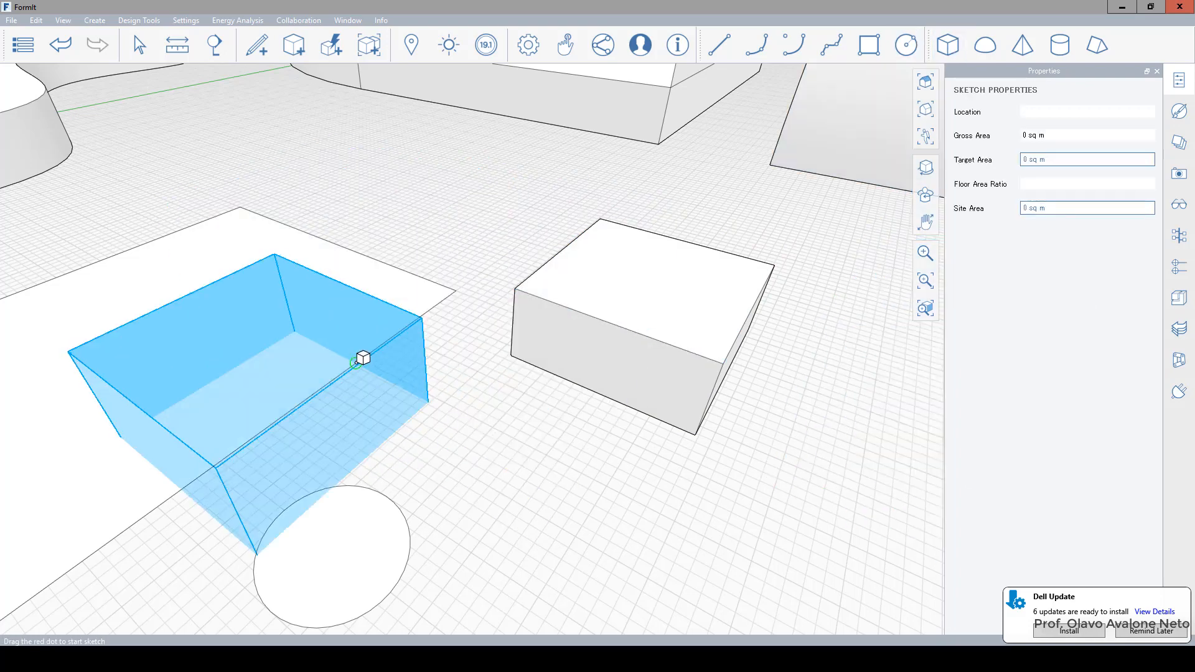
{"action": "scroll", "coordinate": [373, 330], "scroll_direction": "down", "scroll_amount": 5}
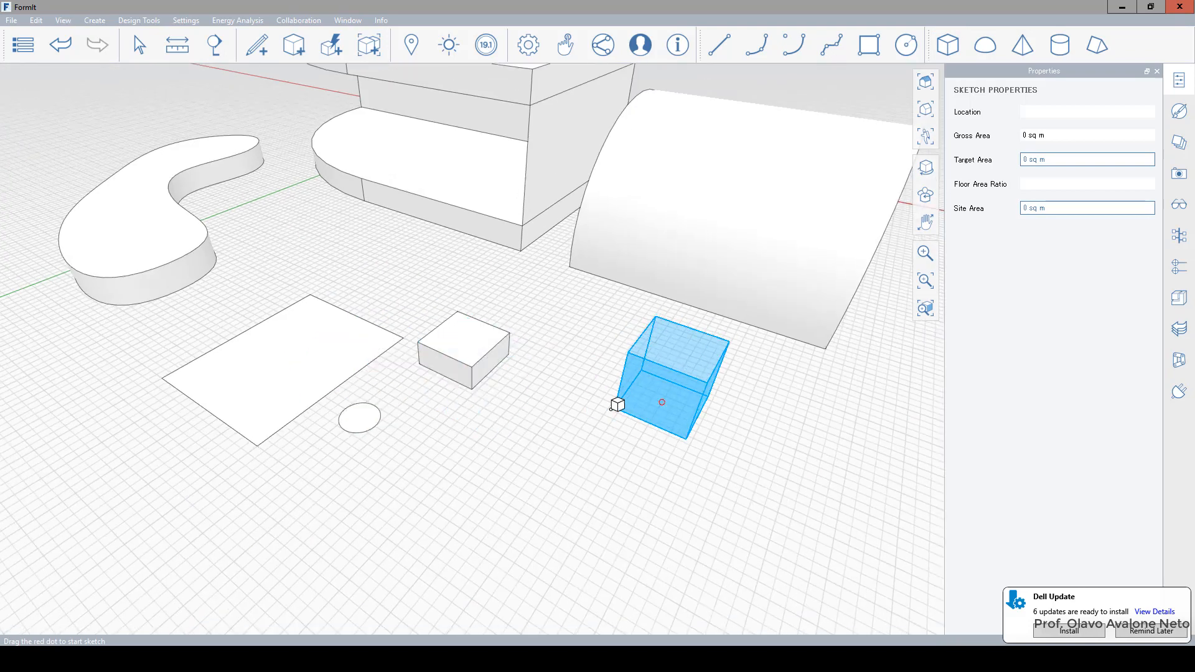
{"action": "left_click", "coordinate": [521, 397]}
{"action": "scroll", "coordinate": [529, 427], "scroll_direction": "up", "scroll_amount": 5}
{"action": "key", "text": "Escape"}
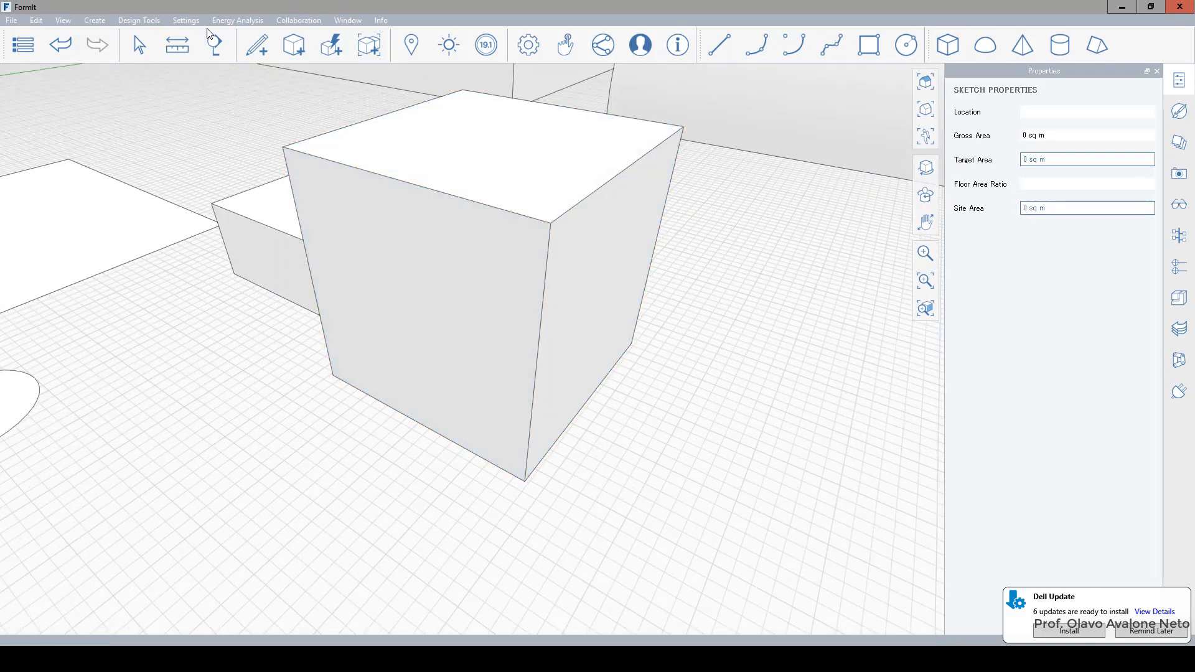
Measure the second cube's nearest vertical edge and push its front face inward about 1.8 m
{"action": "left_click", "coordinate": [208, 89]}
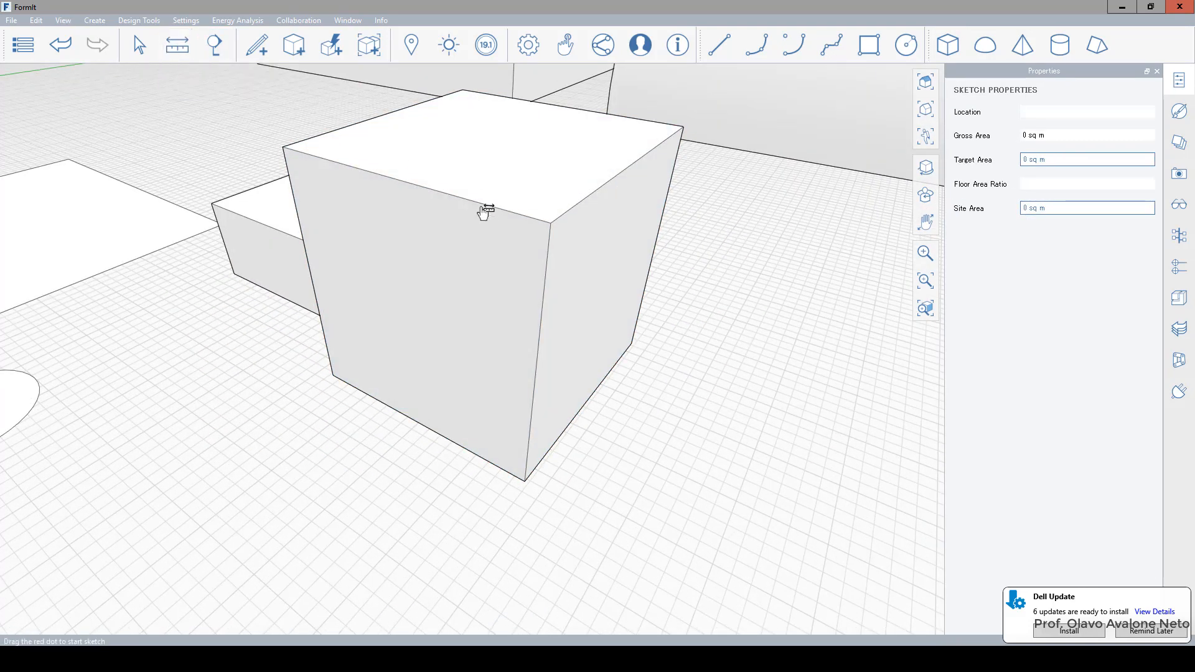
{"action": "left_click", "coordinate": [560, 218]}
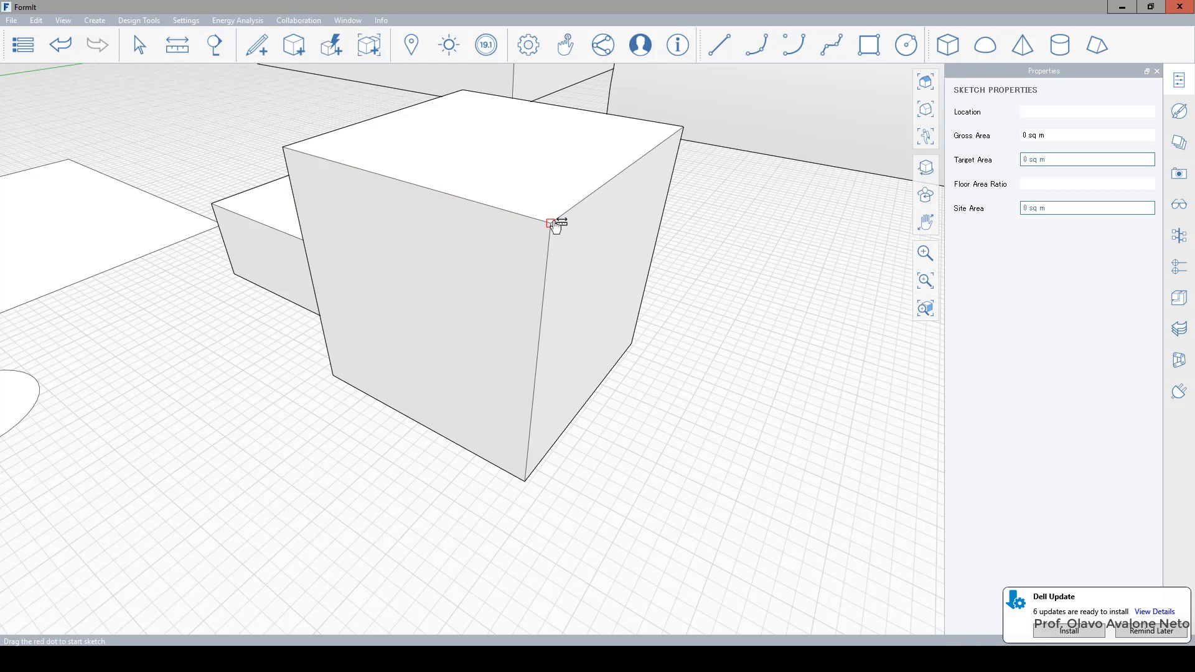
{"action": "left_click", "coordinate": [527, 482]}
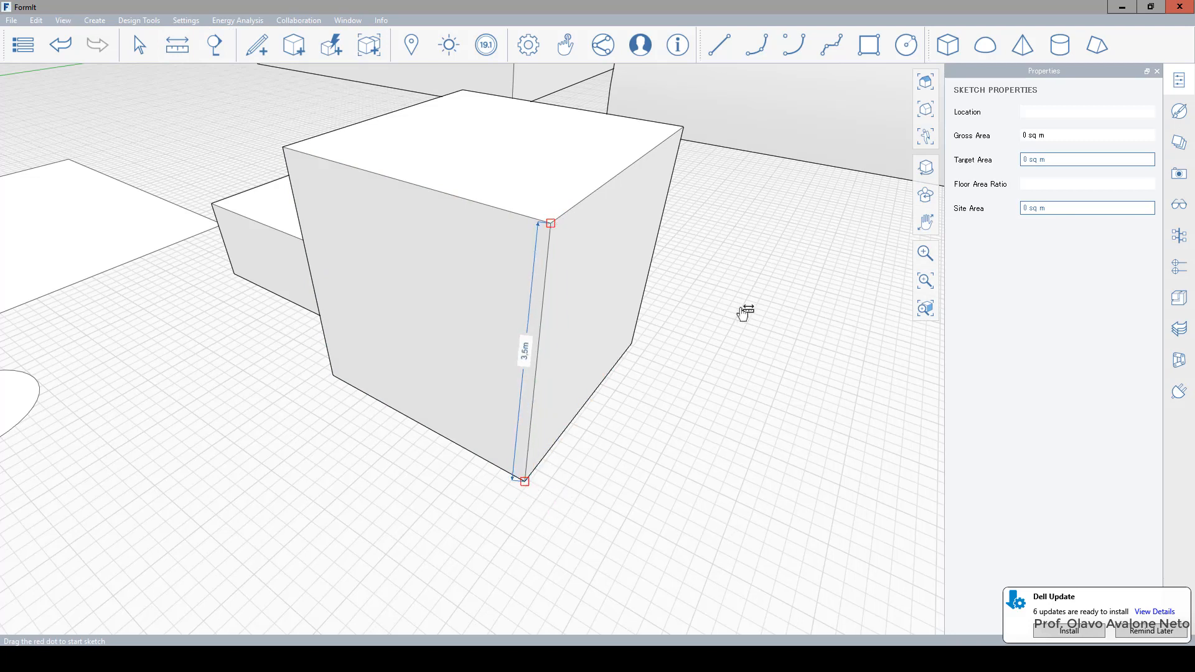
{"action": "key", "text": "Escape"}
{"action": "left_click", "coordinate": [465, 289]}
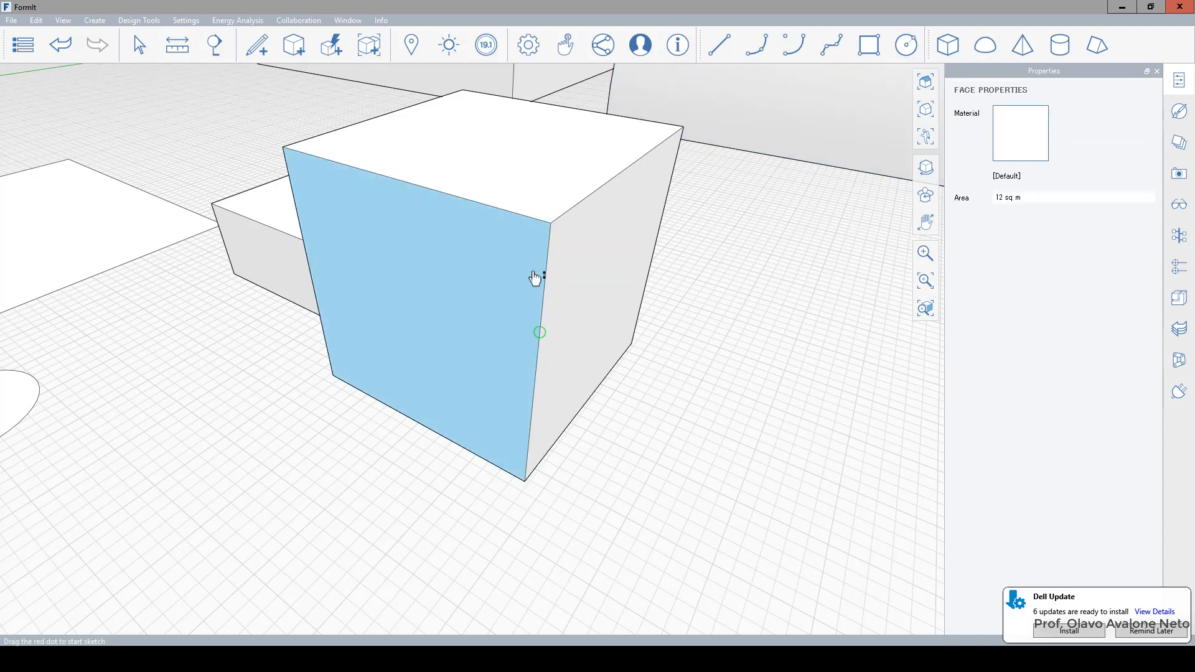
{"action": "mouse_move", "coordinate": [432, 390]}
{"action": "left_mouse_down"}
{"action": "mouse_move", "coordinate": [506, 325]}
{"action": "mouse_move", "coordinate": [782, 270]}
{"action": "left_mouse_up"}
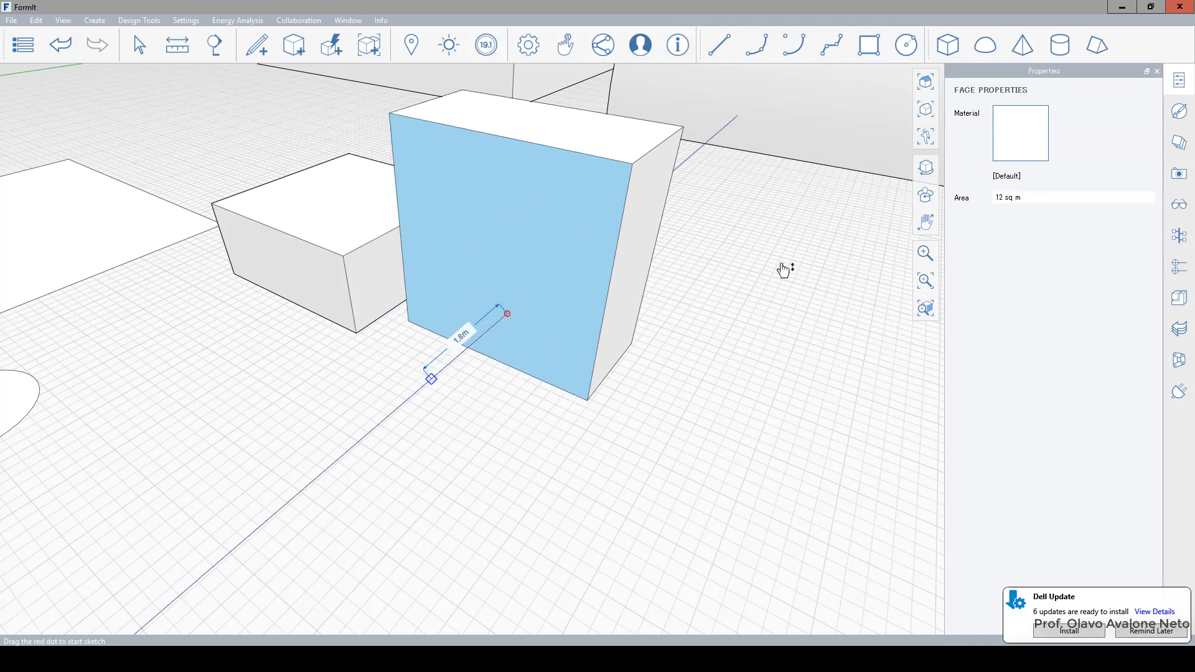
Place a dome primitive in front of the two boxes and a pyramid primitive beside the taller box
{"action": "left_click", "coordinate": [990, 52]}
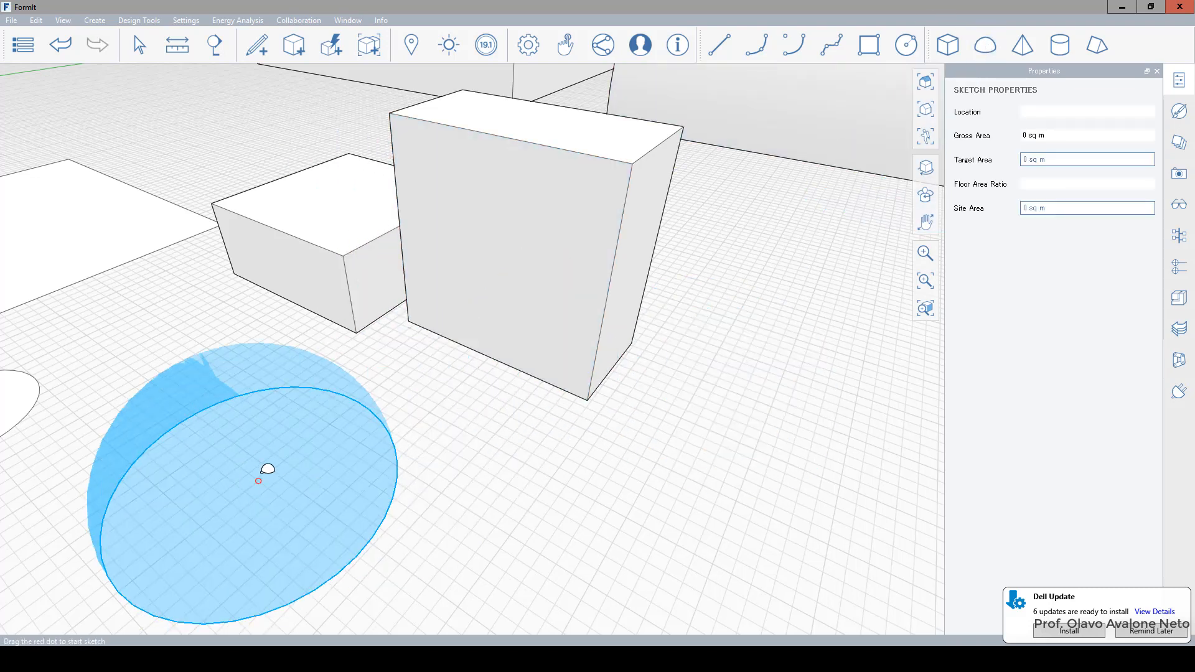
{"action": "left_click", "coordinate": [264, 471]}
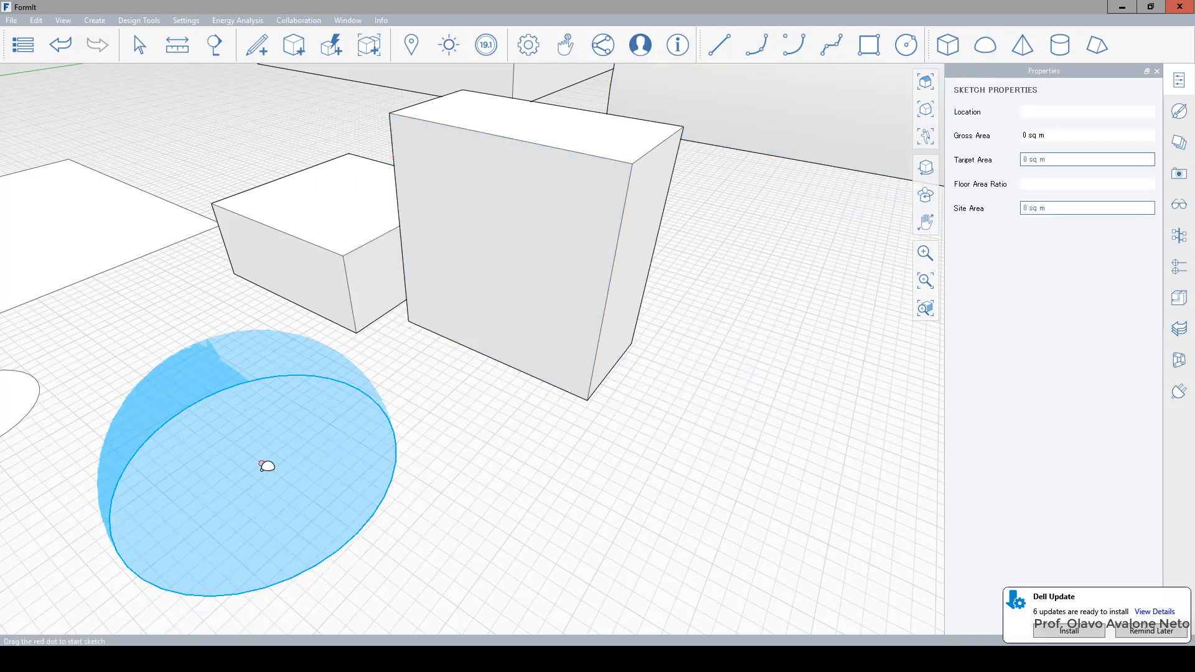
{"action": "left_click", "coordinate": [1022, 45]}
{"action": "scroll", "coordinate": [632, 285], "scroll_direction": "down", "scroll_amount": 5}
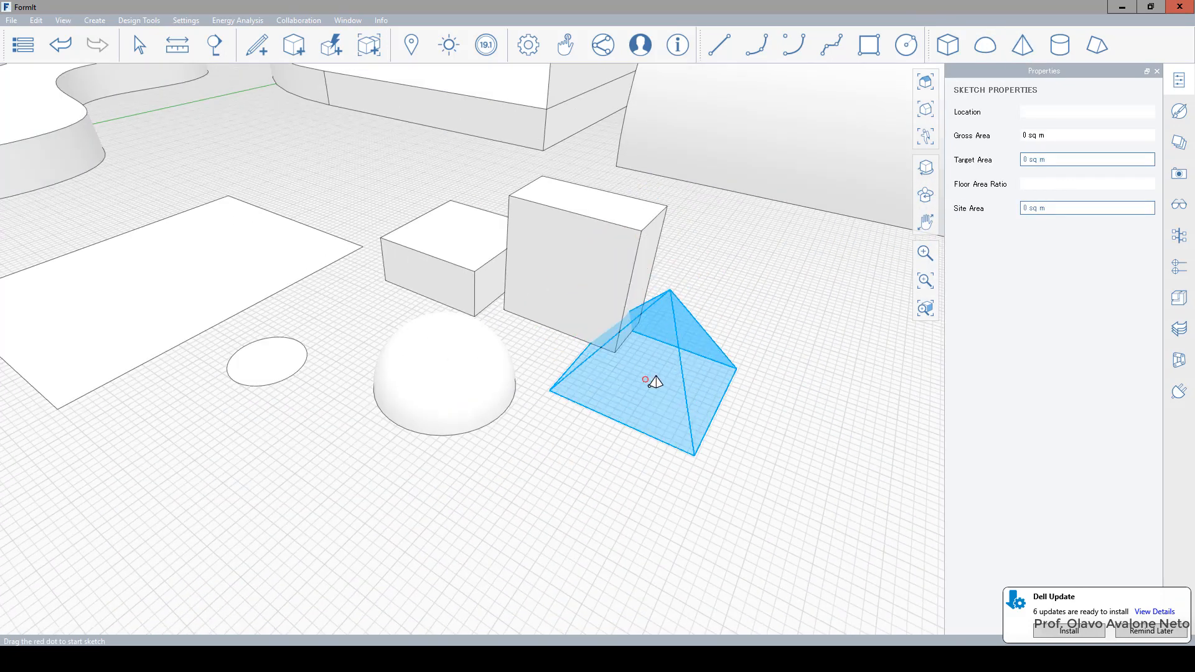
Place a cylinder primitive between the dome and the pyramid, and a gabled prism in the open area in front of the circle
{"action": "left_click", "coordinate": [1059, 45]}
{"action": "left_click", "coordinate": [562, 527]}
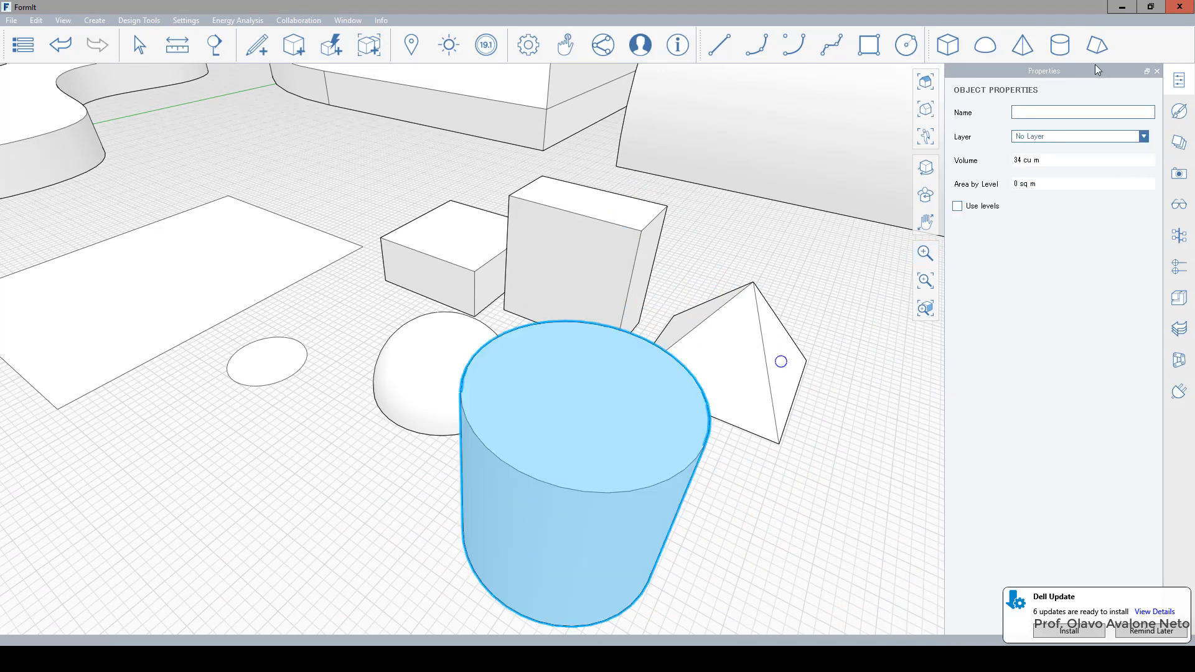
{"action": "left_click", "coordinate": [1096, 45]}
{"action": "scroll", "coordinate": [458, 188], "scroll_direction": "down", "scroll_amount": 3}
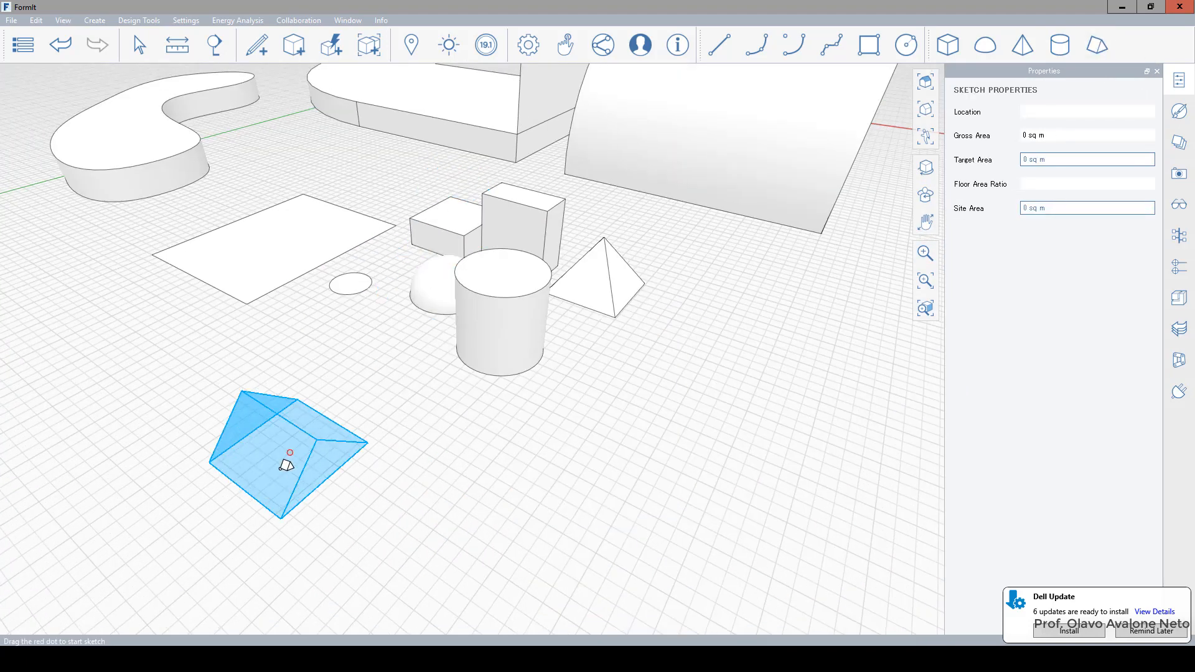
{"action": "left_click", "coordinate": [304, 405]}
{"action": "scroll", "coordinate": [273, 415], "scroll_direction": "up", "scroll_amount": 4}
{"action": "key", "text": "Escape"}
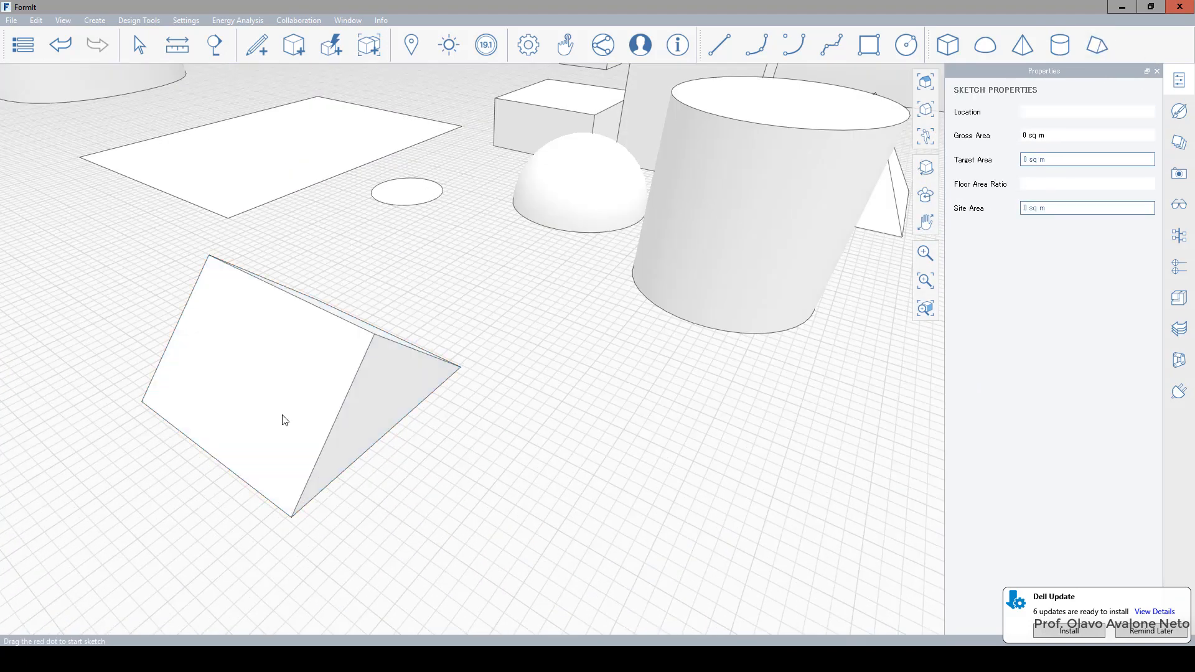
Lower the ridge edge of the gabled prism to flatten its slope
{"action": "mouse_move", "coordinate": [376, 328]}
{"action": "left_mouse_down"}
{"action": "mouse_move", "coordinate": [373, 390]}
{"action": "mouse_move", "coordinate": [366, 343]}
{"action": "mouse_move", "coordinate": [372, 374]}
{"action": "mouse_move", "coordinate": [364, 365]}
{"action": "left_mouse_up"}
{"action": "key", "text": "Escape"}
{"action": "scroll", "coordinate": [403, 422], "scroll_direction": "down", "scroll_amount": 4}
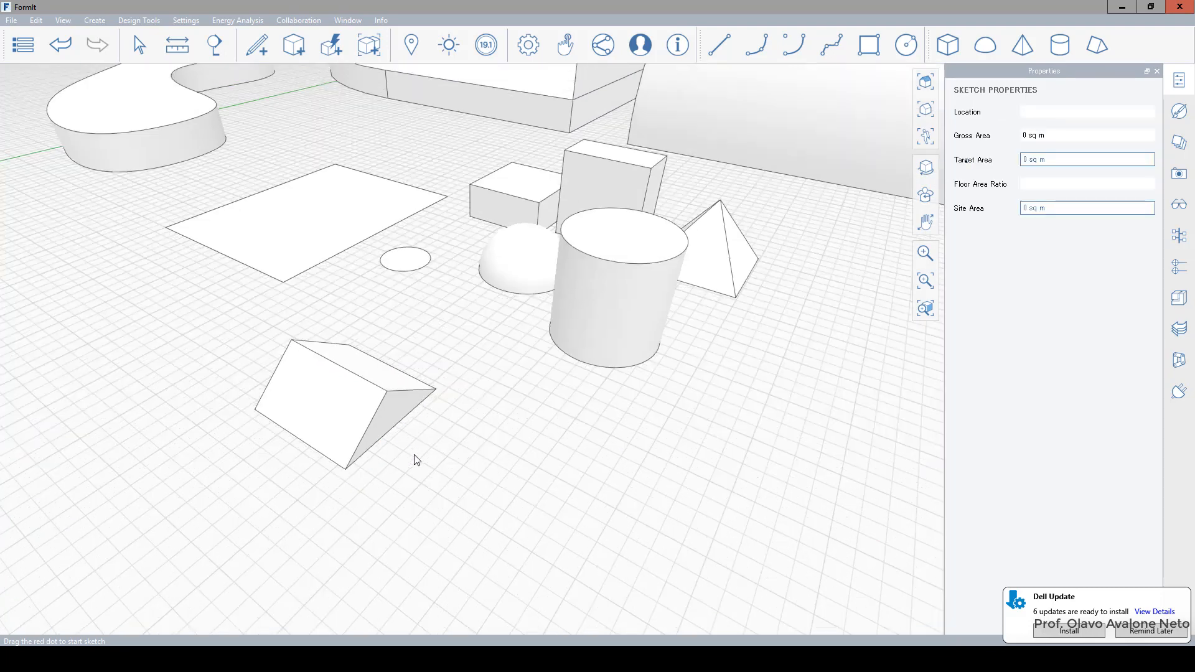
{"action": "scroll", "coordinate": [416, 460], "scroll_direction": "down", "scroll_amount": 5}
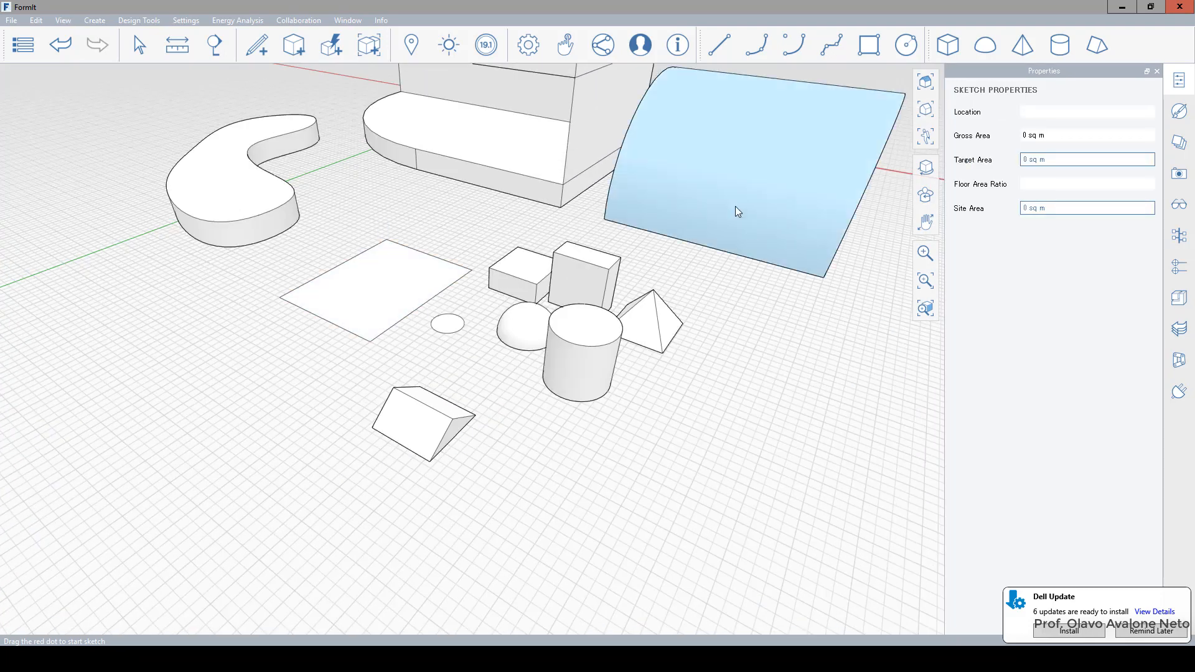
Examine individual faces of the curved solid and the stepped building by selecting them one at a time
{"action": "left_click", "coordinate": [208, 190]}
{"action": "scroll", "coordinate": [153, 93], "scroll_direction": "up", "scroll_amount": 5}
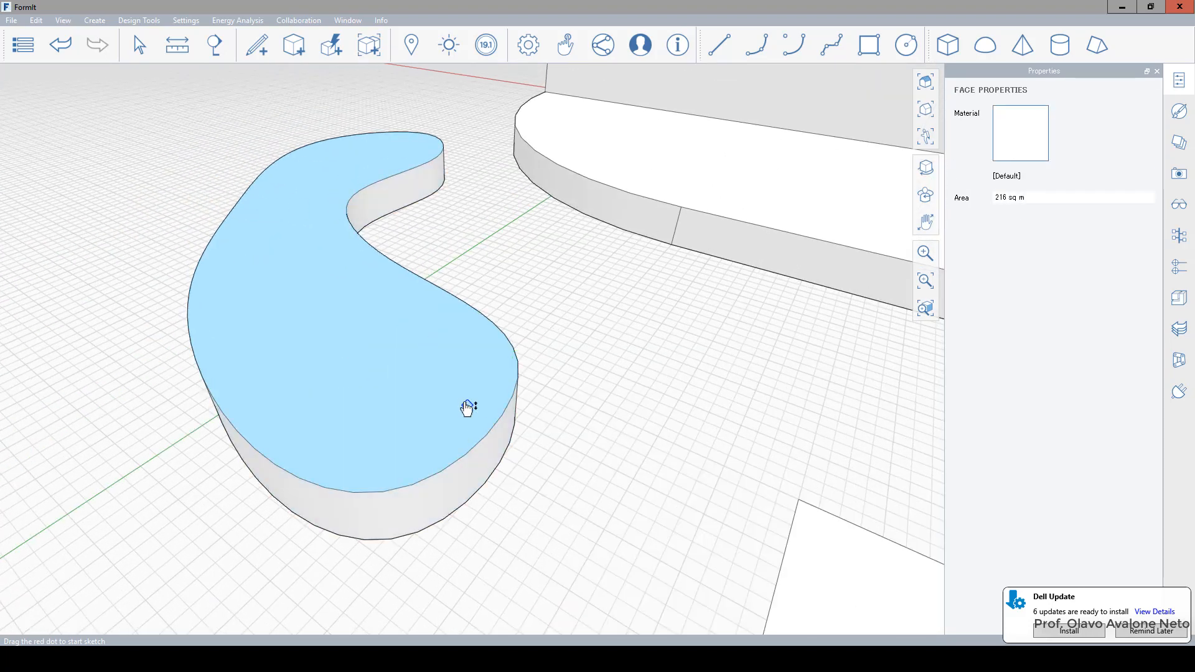
{"action": "left_click", "coordinate": [407, 521]}
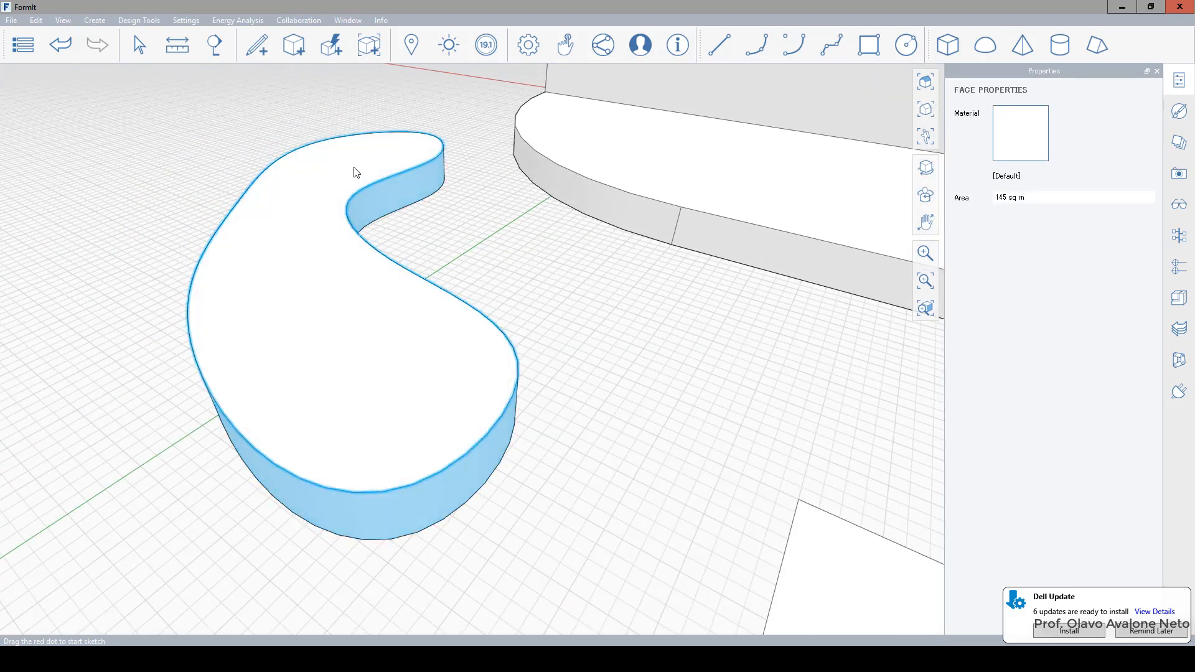
{"action": "left_click", "coordinate": [300, 384]}
{"action": "scroll", "coordinate": [280, 307], "scroll_direction": "down", "scroll_amount": 3}
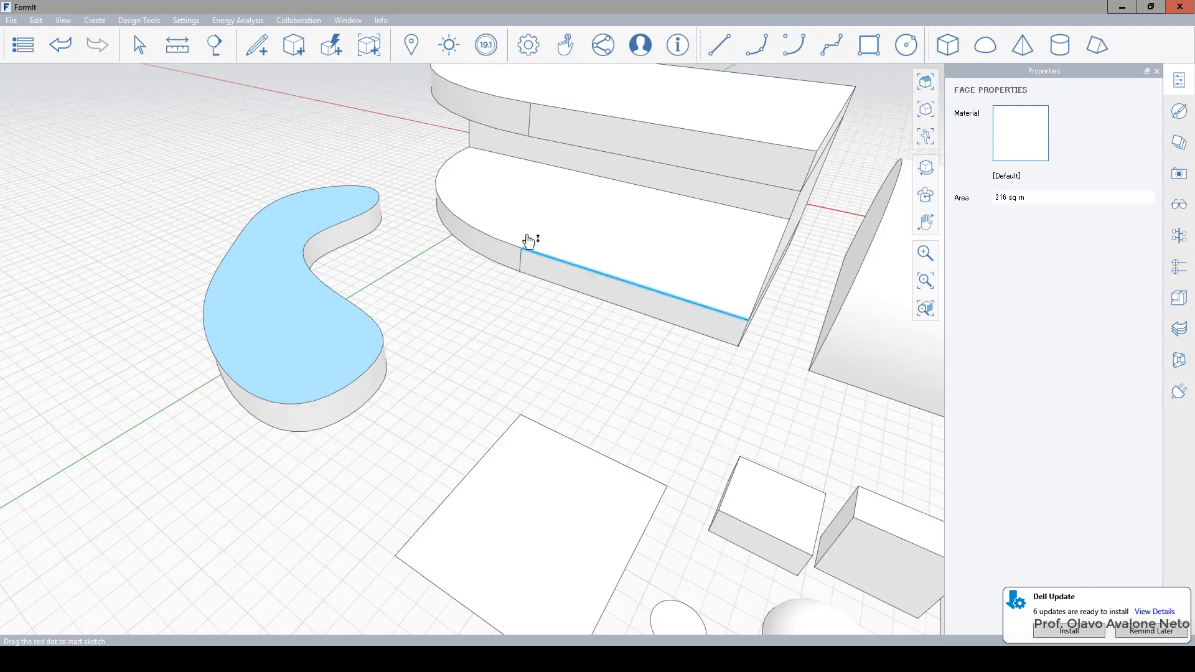
{"action": "left_click", "coordinate": [630, 192]}
{"action": "scroll", "coordinate": [146, 310], "scroll_direction": "down", "scroll_amount": 5}
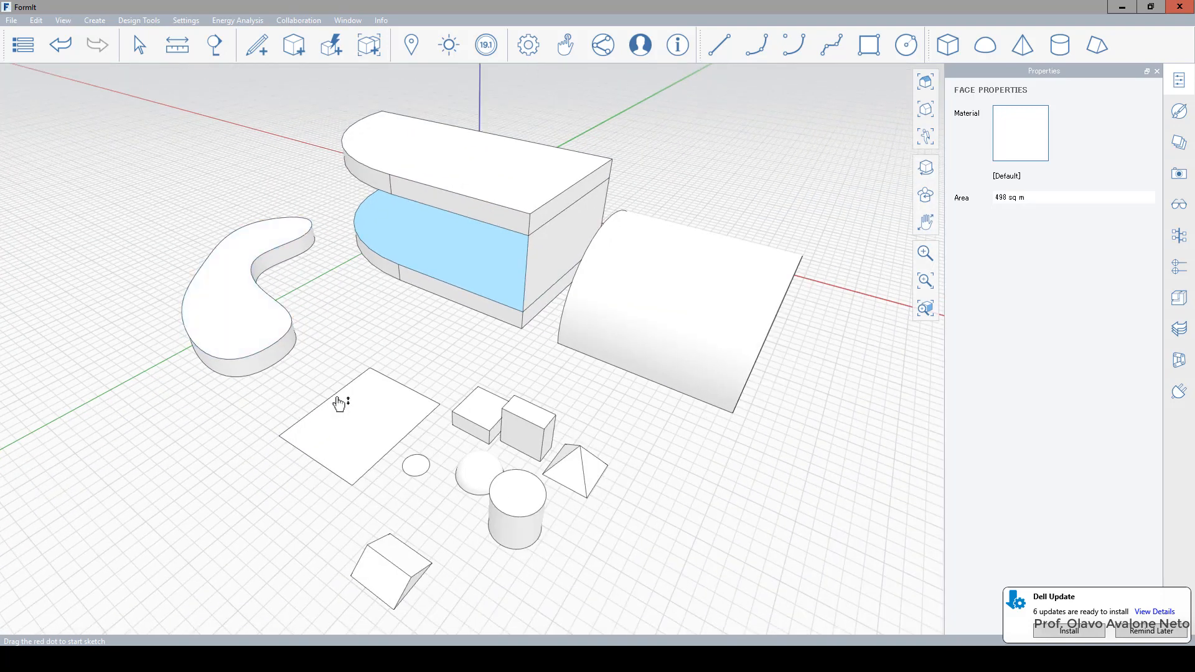
Zoom in on the low box and select the whole object
{"action": "left_click", "coordinate": [478, 422]}
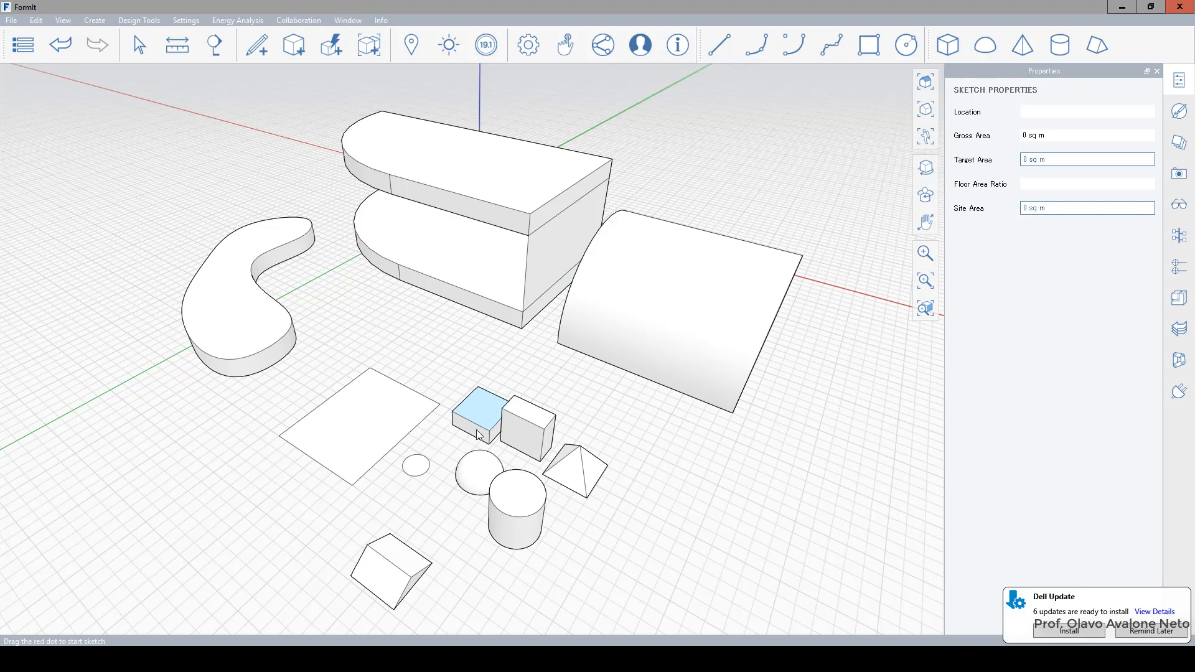
{"action": "key", "text": "z"}
{"action": "key", "text": "s"}
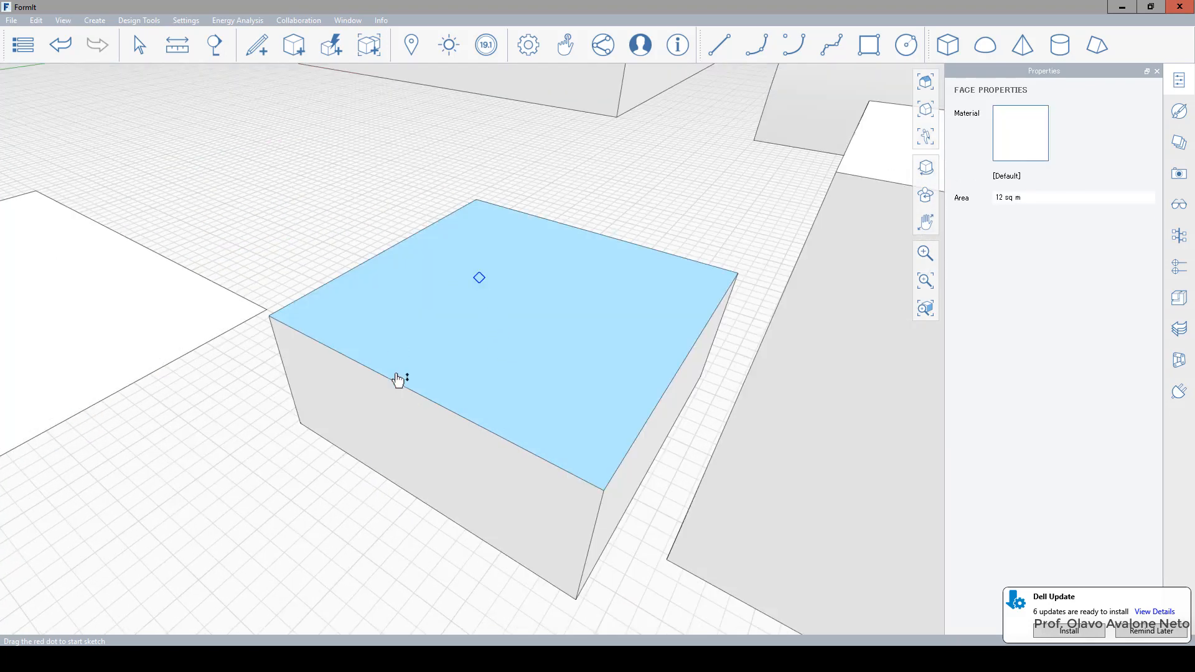
{"action": "double_click", "coordinate": [559, 314]}
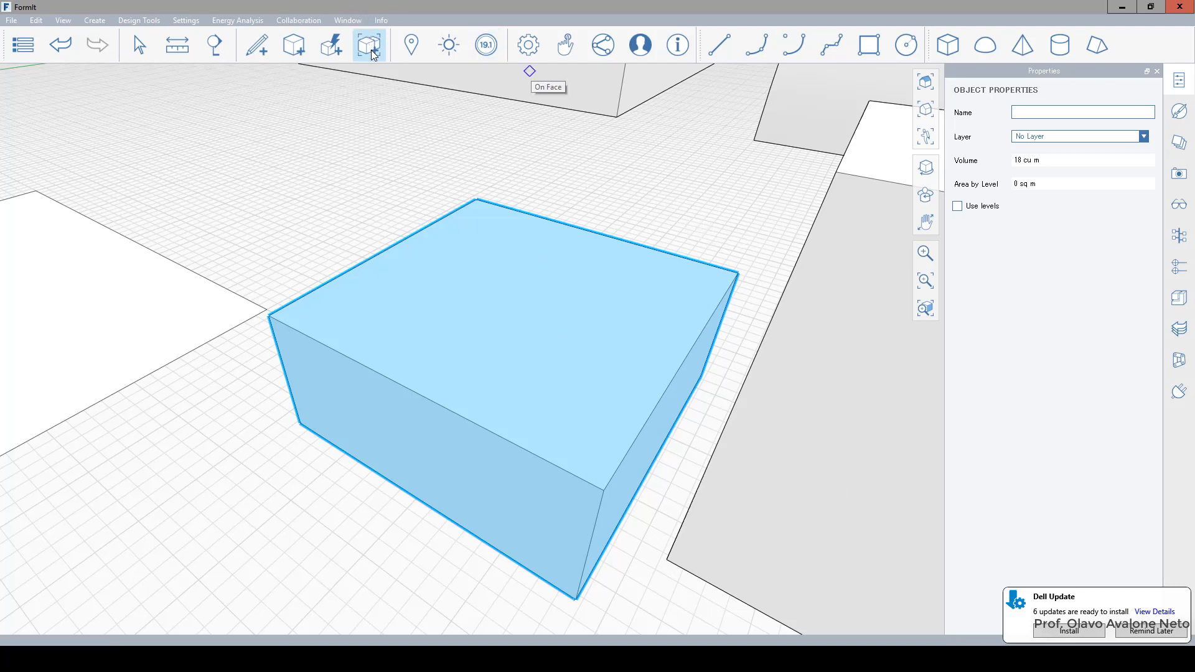
Look through the grouping tools and the object commands available for the selected low box
{"action": "mouse_move", "coordinate": [372, 54]}
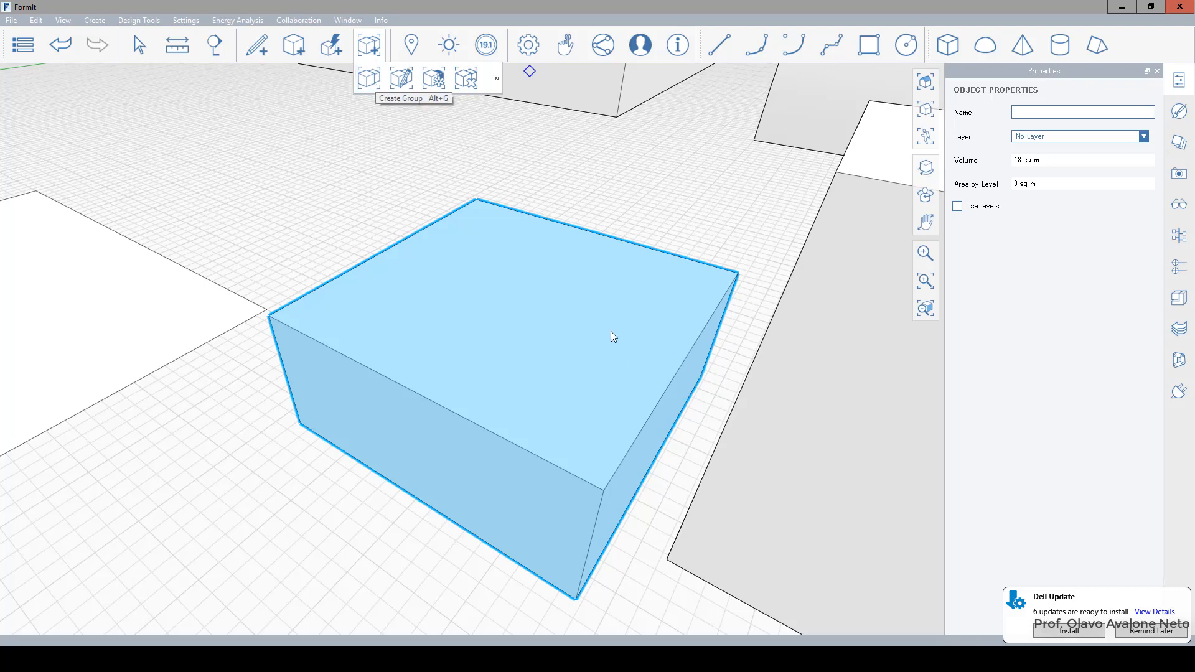
{"action": "right_click", "coordinate": [515, 314]}
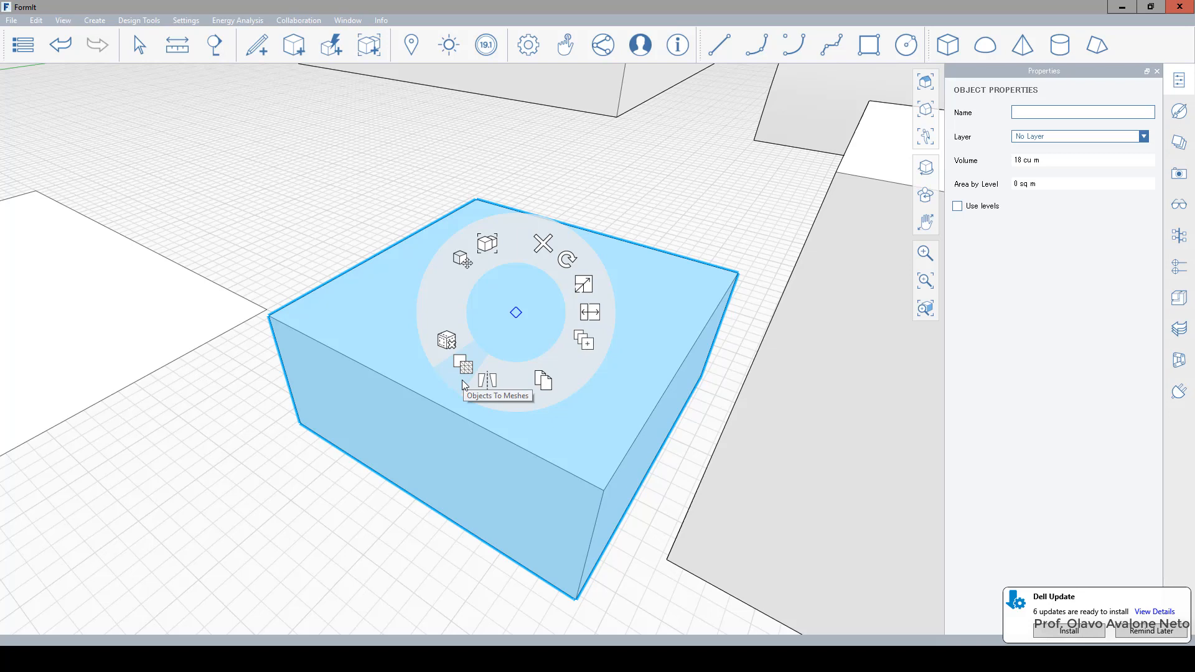
{"action": "left_click", "coordinate": [447, 343]}
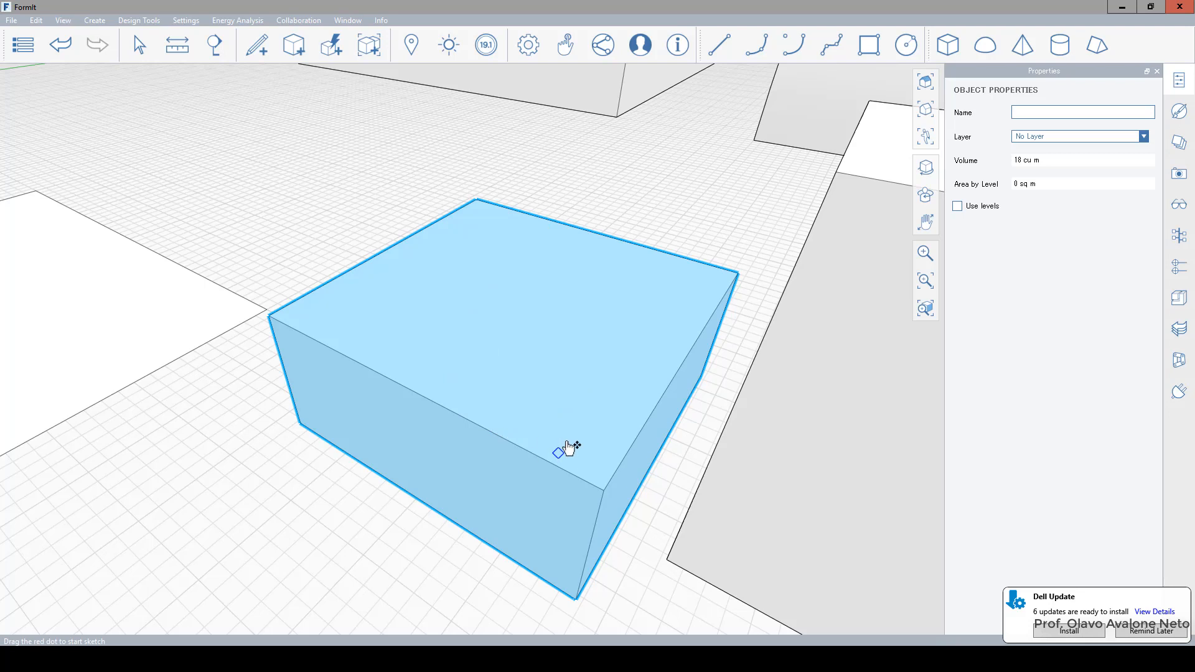
Compare selecting only the low box's top face with selecting the whole box, and review the commands available for it
{"action": "left_click", "coordinate": [491, 360]}
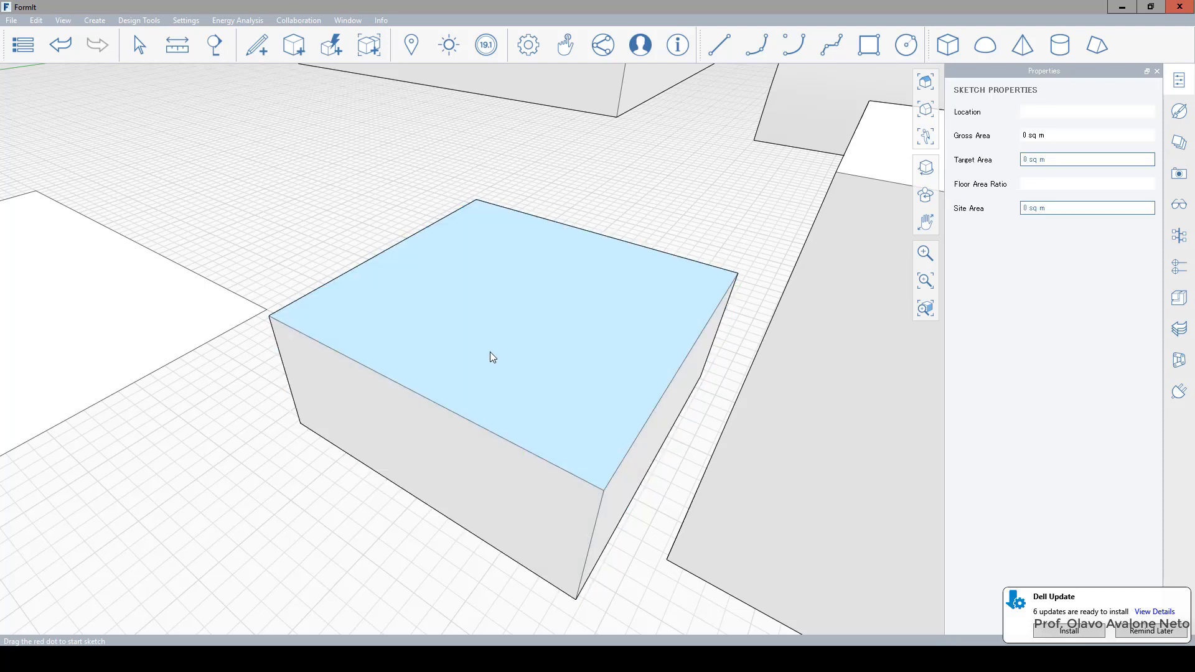
{"action": "double_click", "coordinate": [408, 326]}
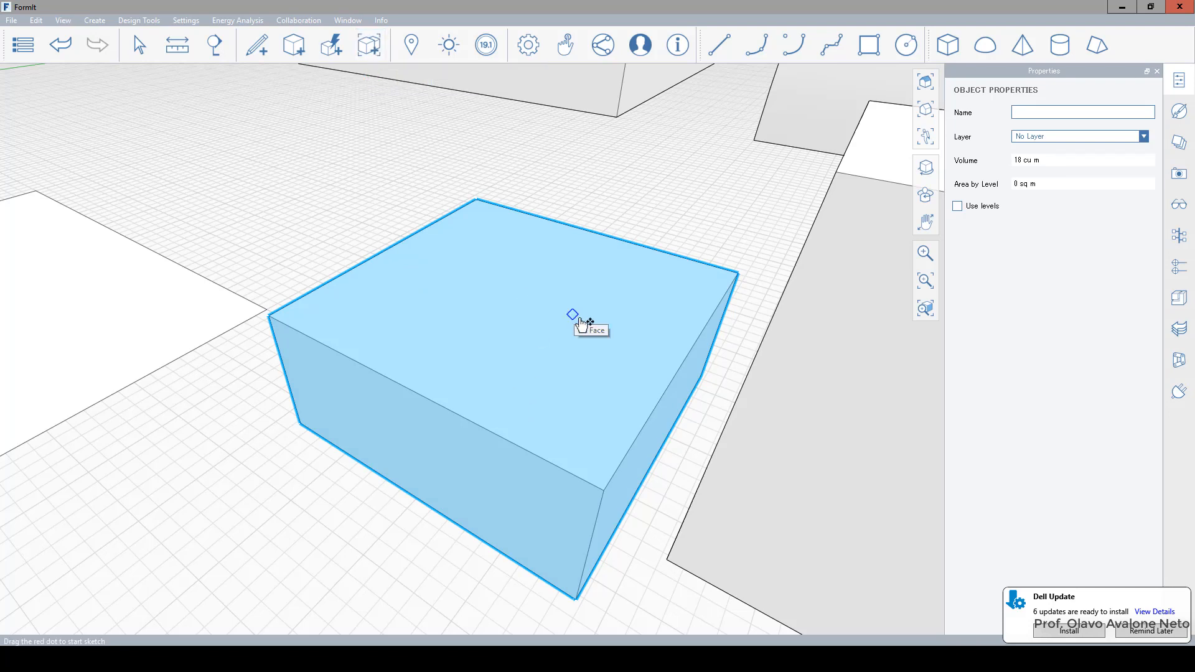
{"action": "right_click", "coordinate": [545, 395]}
{"action": "left_click", "coordinate": [520, 401]}
{"action": "double_click", "coordinate": [519, 348]}
{"action": "right_click", "coordinate": [521, 336]}
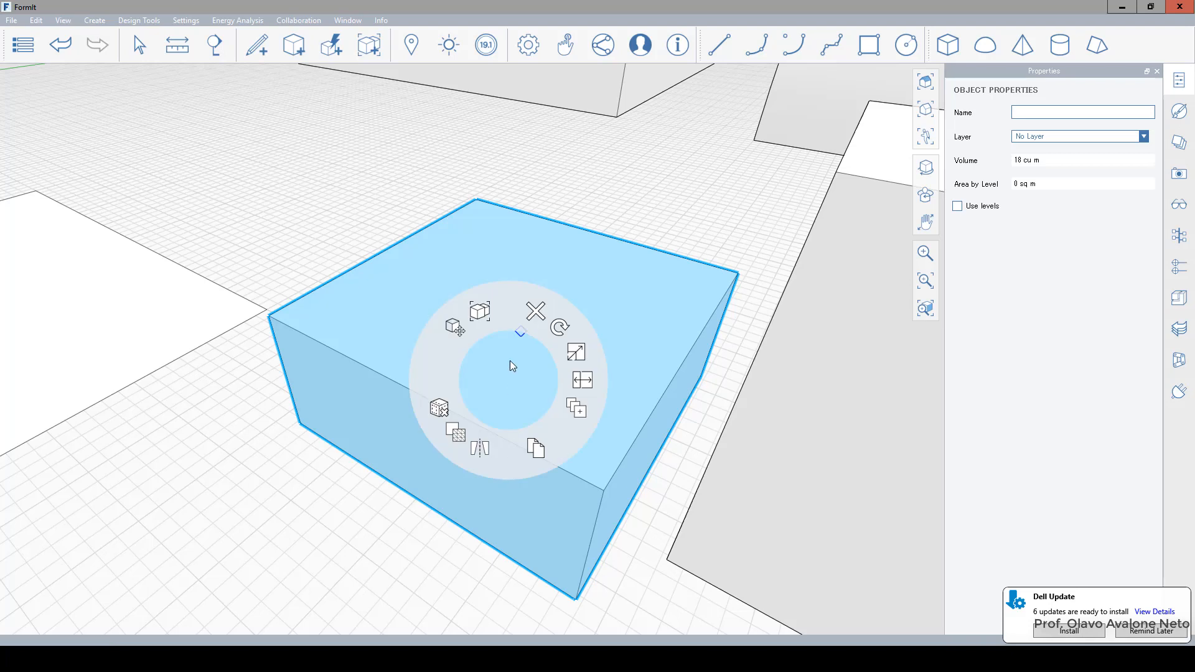
{"action": "key", "text": "Escape"}
{"action": "key", "text": "Escape"}
Place a second dome on the ground in front of the existing dome, beside the cylinder
{"action": "scroll", "coordinate": [508, 255], "scroll_direction": "down", "scroll_amount": 5}
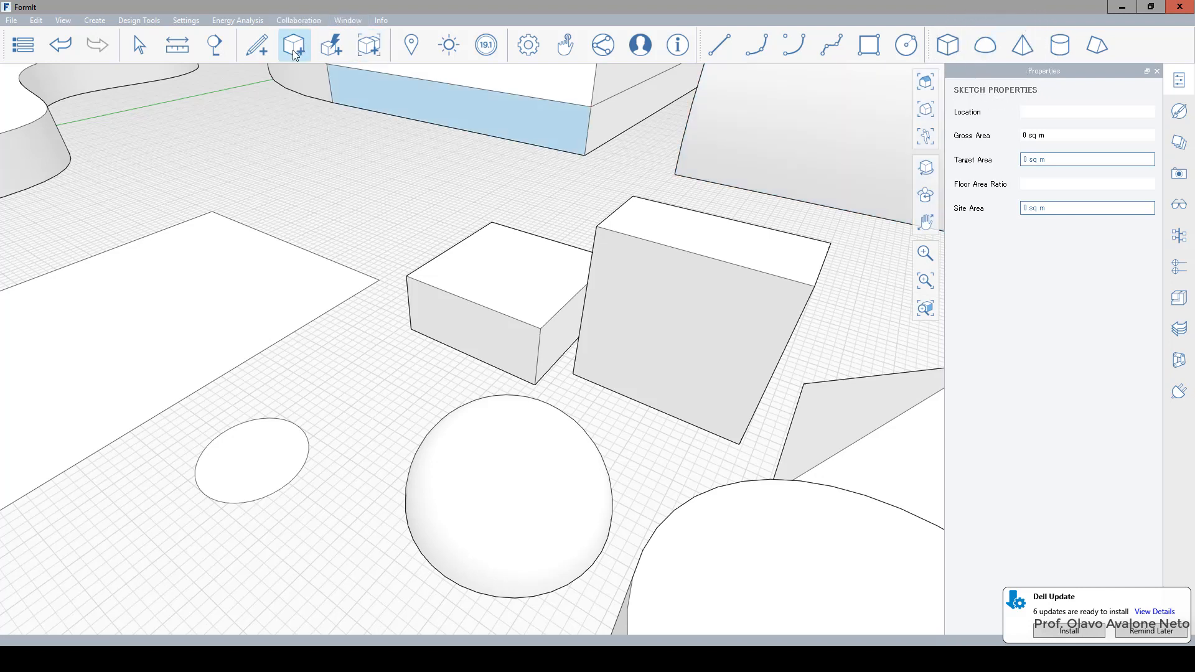
{"action": "mouse_move", "coordinate": [295, 46]}
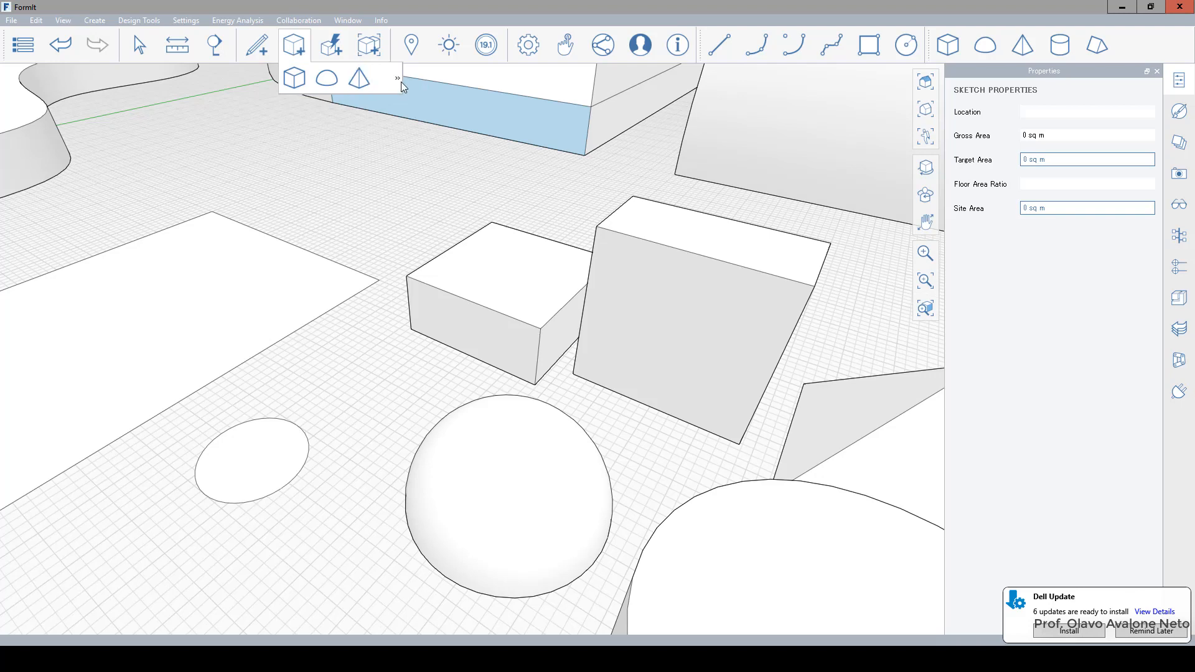
{"action": "left_click", "coordinate": [985, 45]}
{"action": "scroll", "coordinate": [541, 205], "scroll_direction": "down", "scroll_amount": 5}
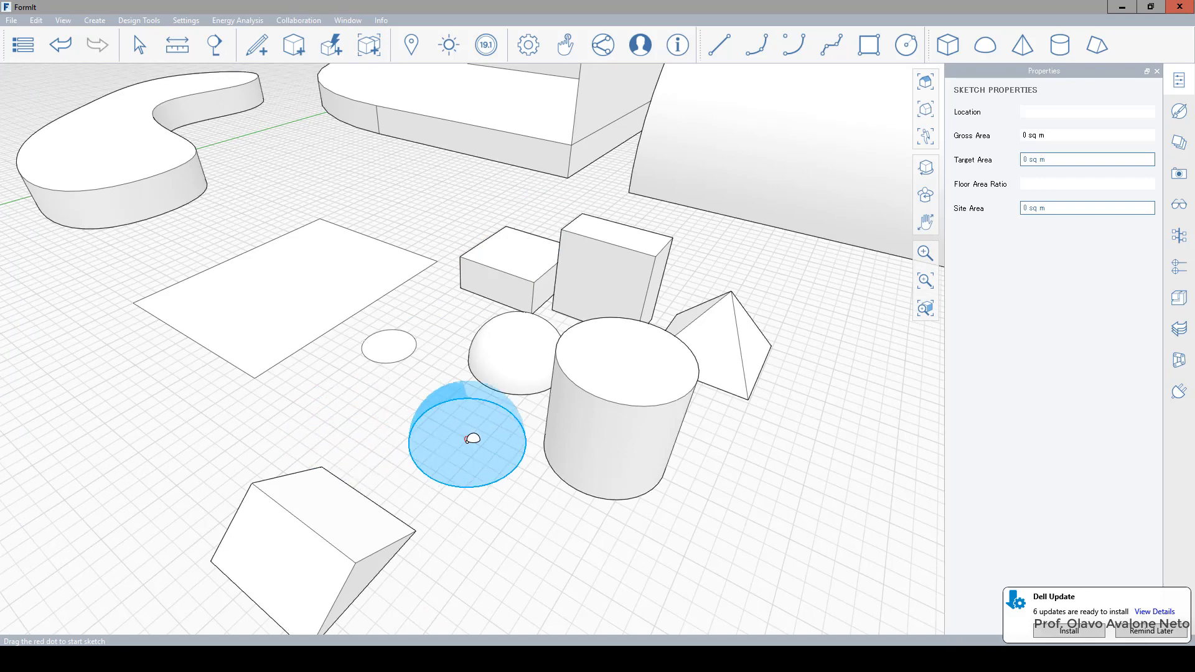
{"action": "left_click", "coordinate": [468, 439]}
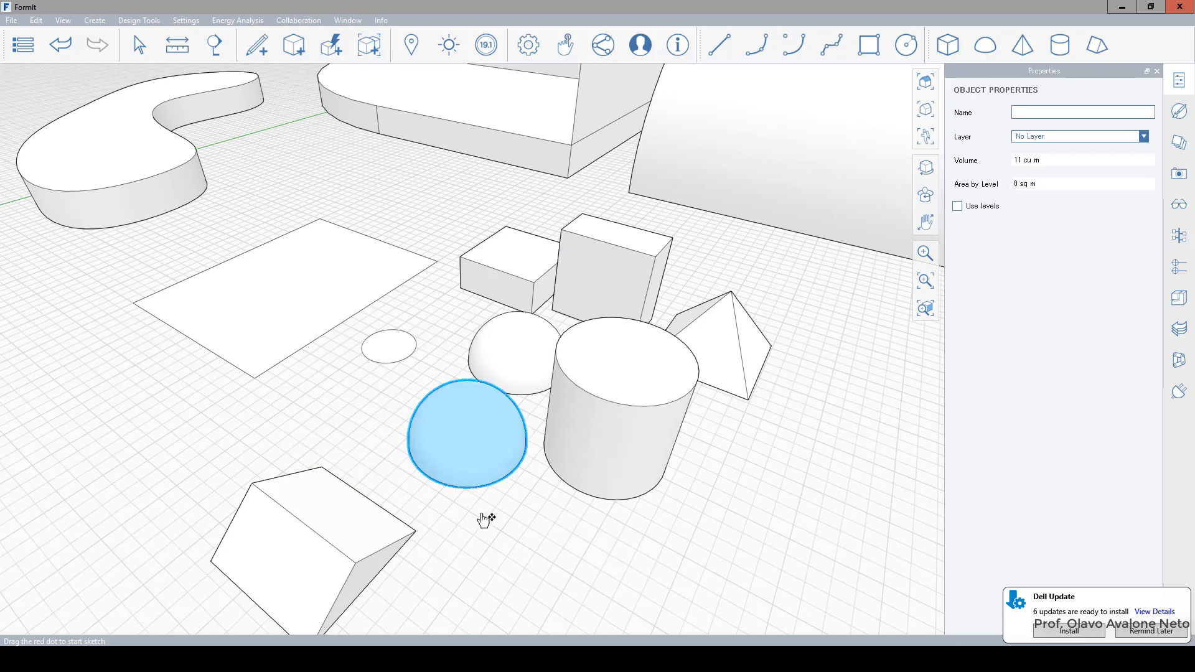
{"action": "key", "text": "Escape"}
Select the whole new dome in front and delete it
{"action": "scroll", "coordinate": [488, 470], "scroll_direction": "up", "scroll_amount": 5}
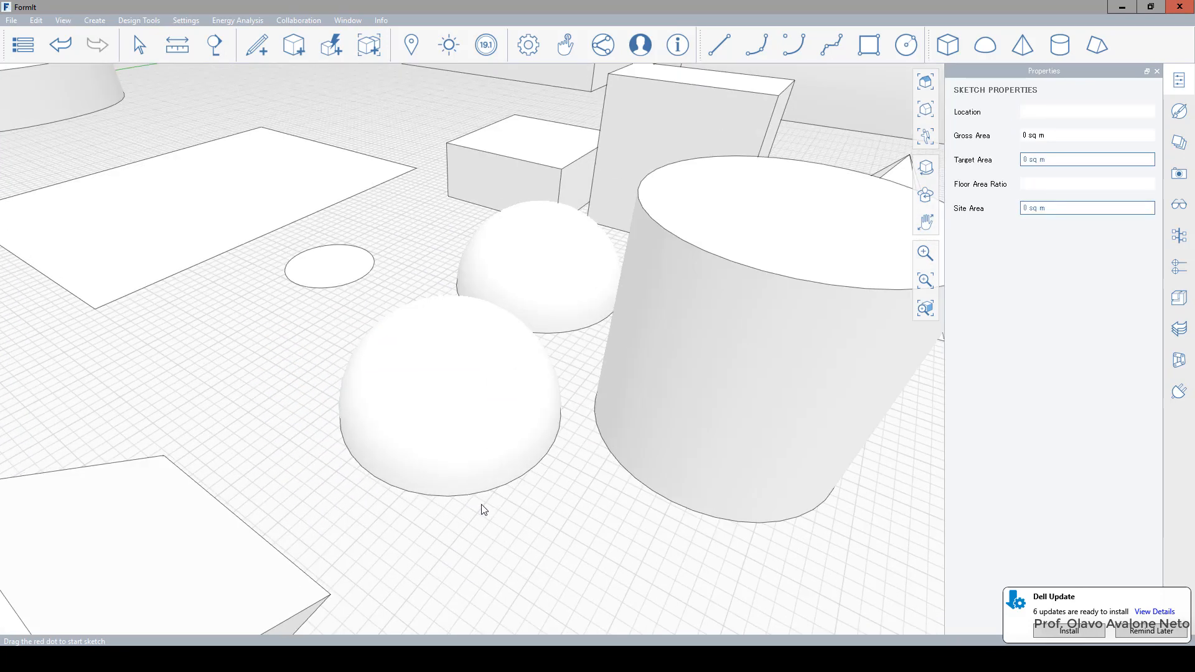
{"action": "left_click", "coordinate": [487, 369]}
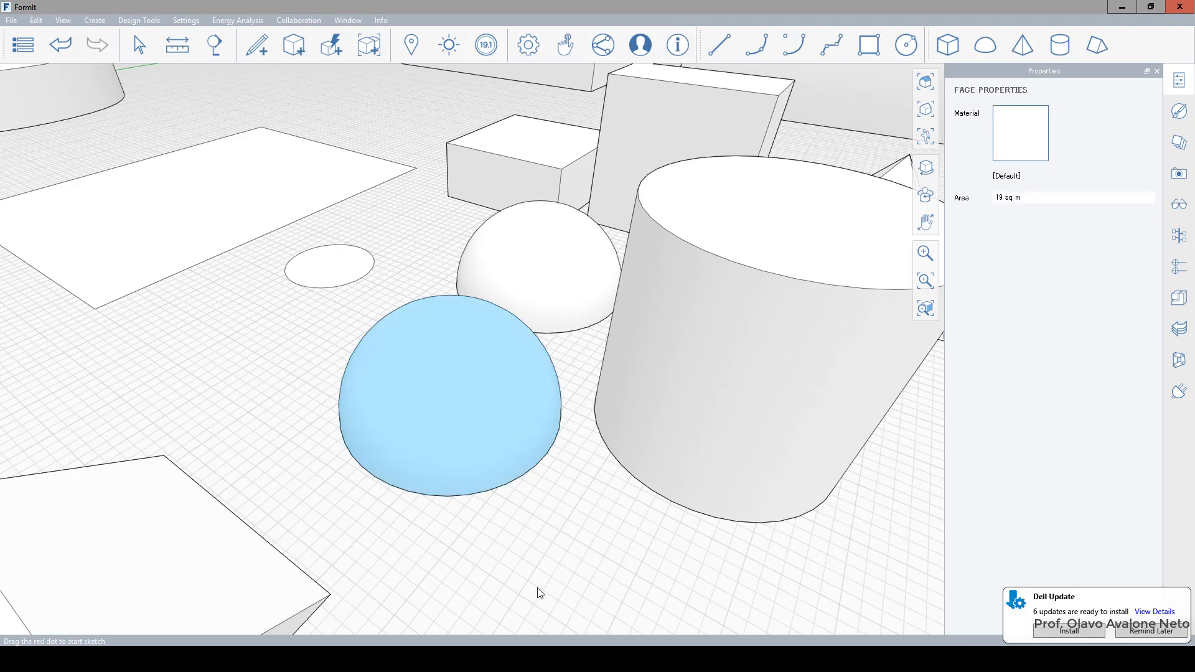
{"action": "double_click", "coordinate": [461, 401]}
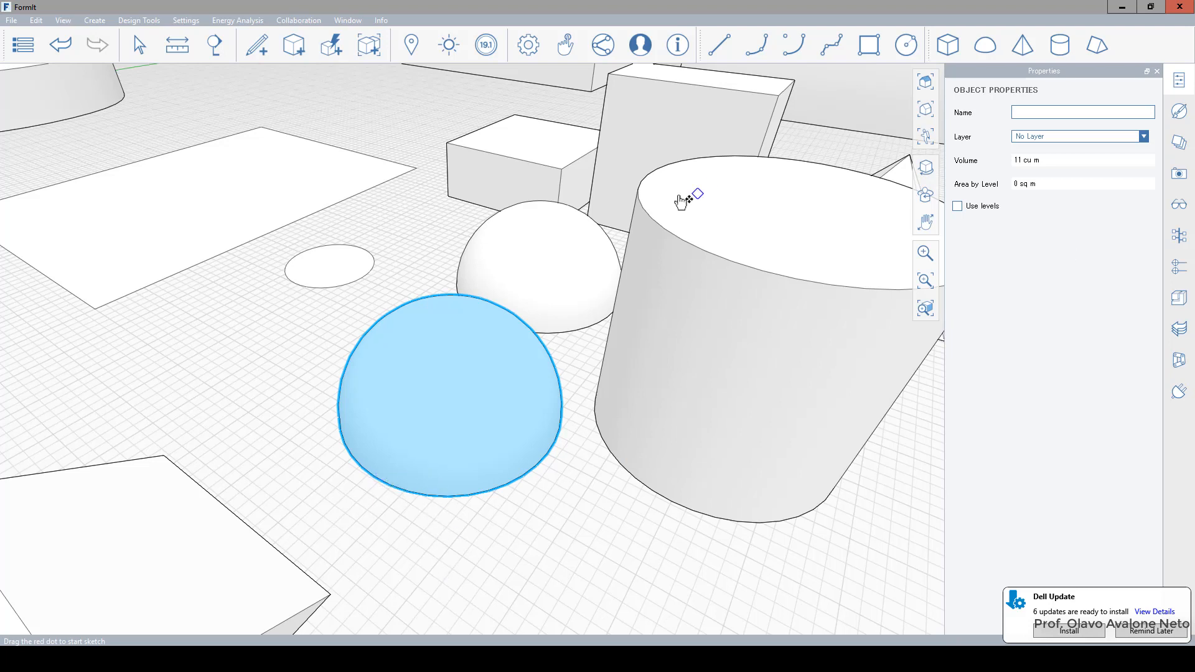
{"action": "key", "text": "Delete"}
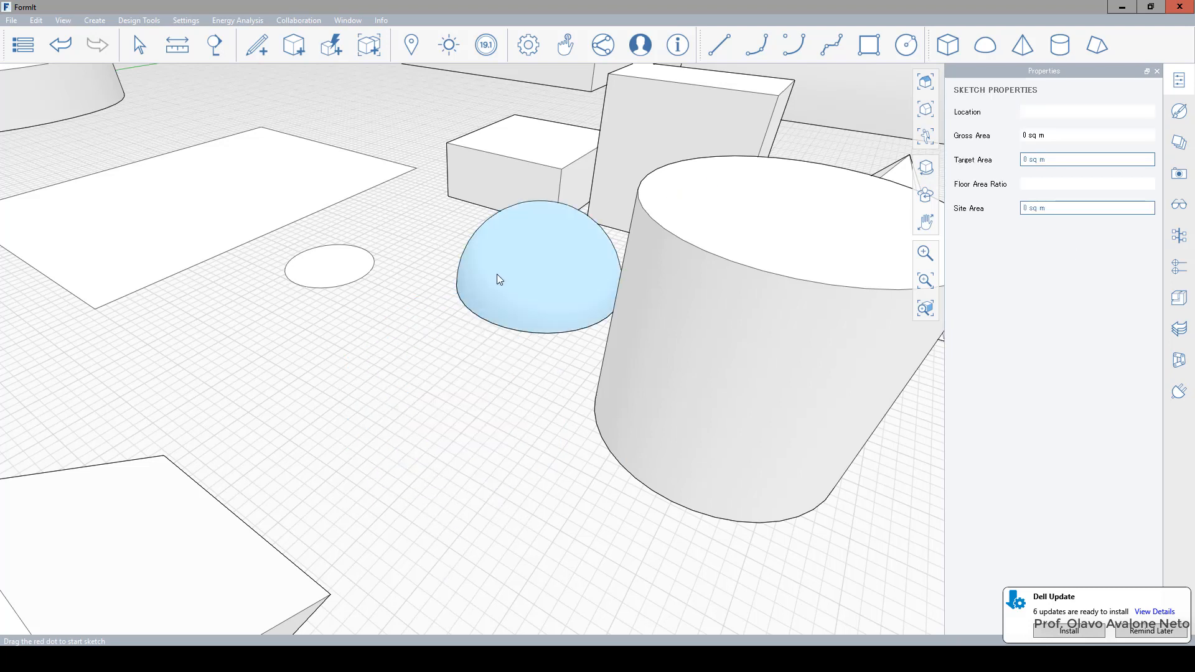
Scale the remaining dome down uniformly by its surface to about half its width
{"action": "left_click", "coordinate": [550, 260]}
{"action": "right_click", "coordinate": [550, 278]}
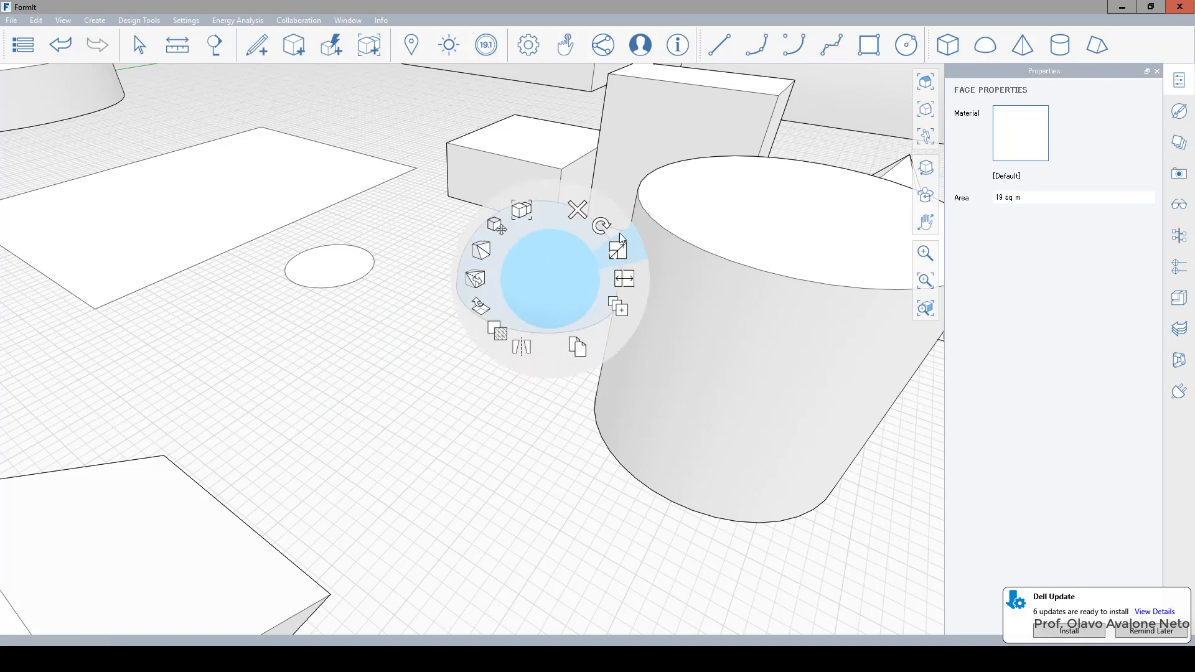
{"action": "left_click", "coordinate": [617, 252]}
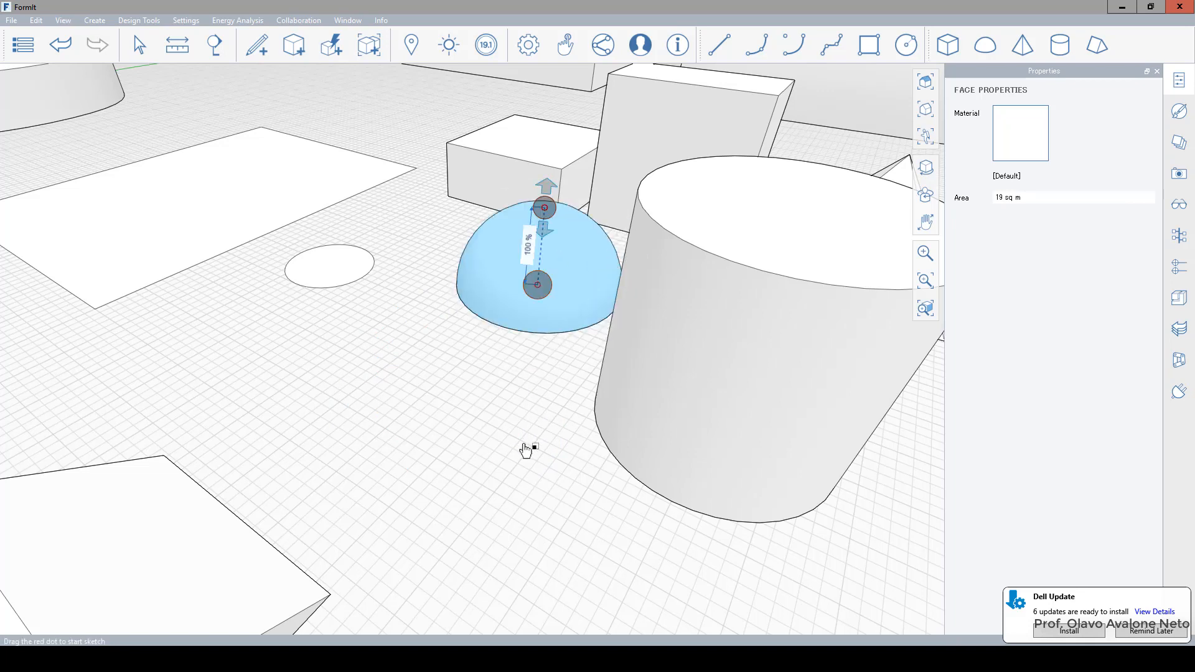
{"action": "scroll", "coordinate": [545, 228], "scroll_direction": "up", "scroll_amount": 3}
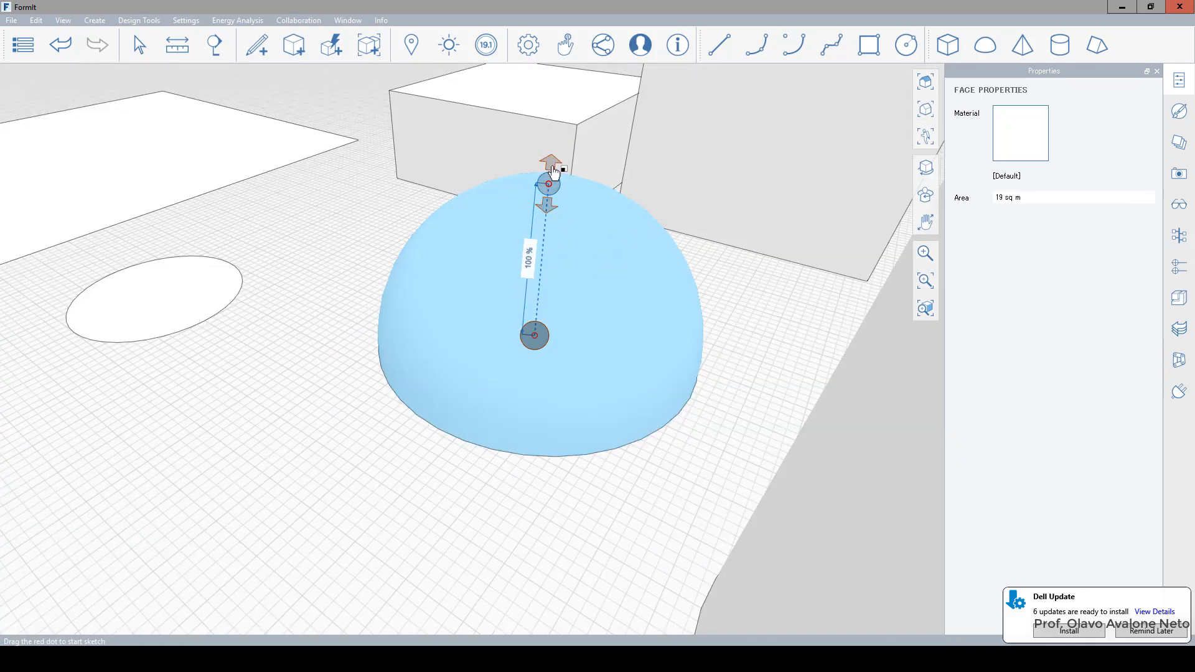
{"action": "left_click_drag", "start_coordinate": [549, 167], "coordinate": [551, 112]}
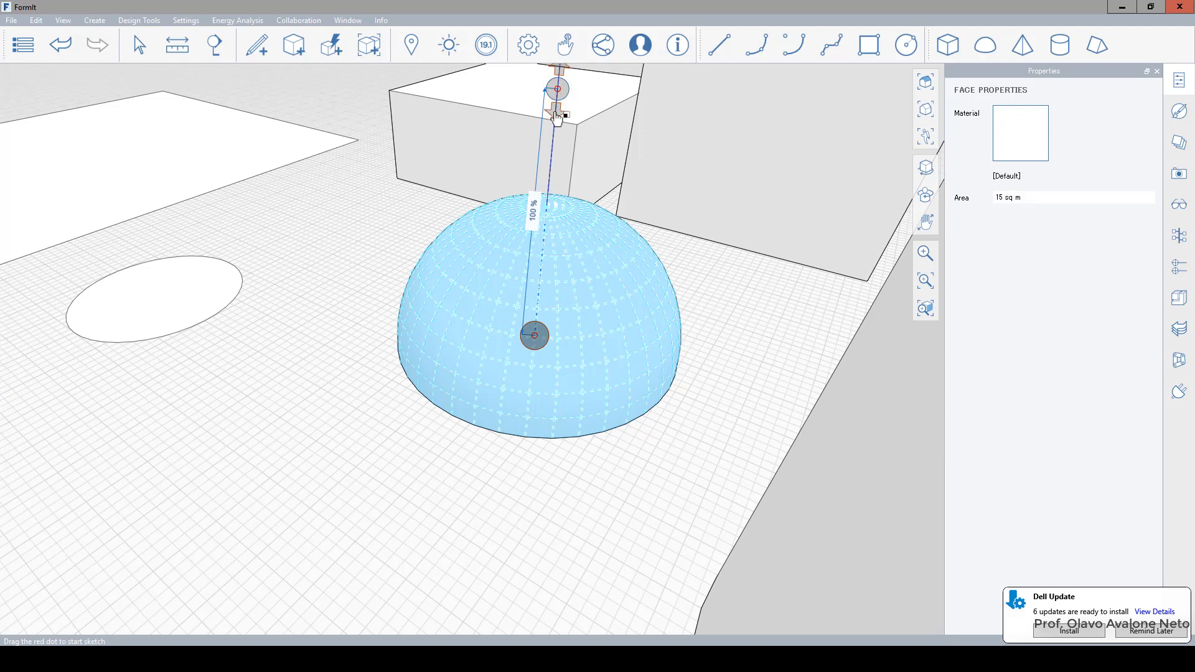
{"action": "scroll", "coordinate": [533, 447], "scroll_direction": "down", "scroll_amount": 3}
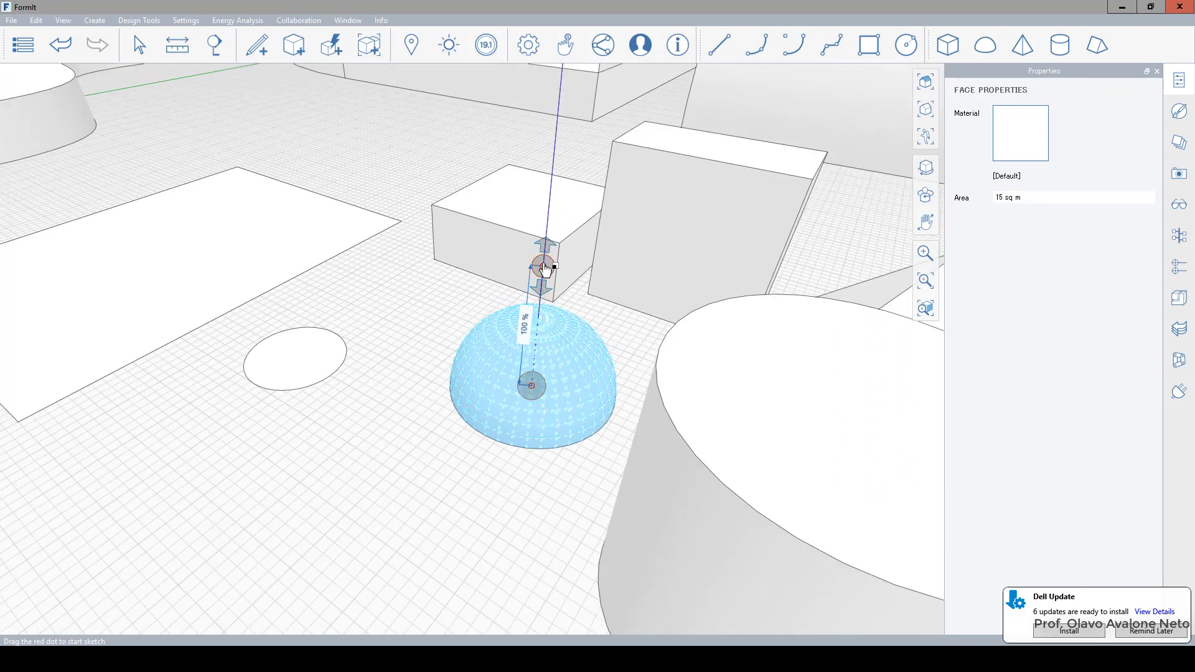
{"action": "left_click_drag", "start_coordinate": [550, 274], "coordinate": [547, 195]}
{"action": "left_click", "coordinate": [485, 471]}
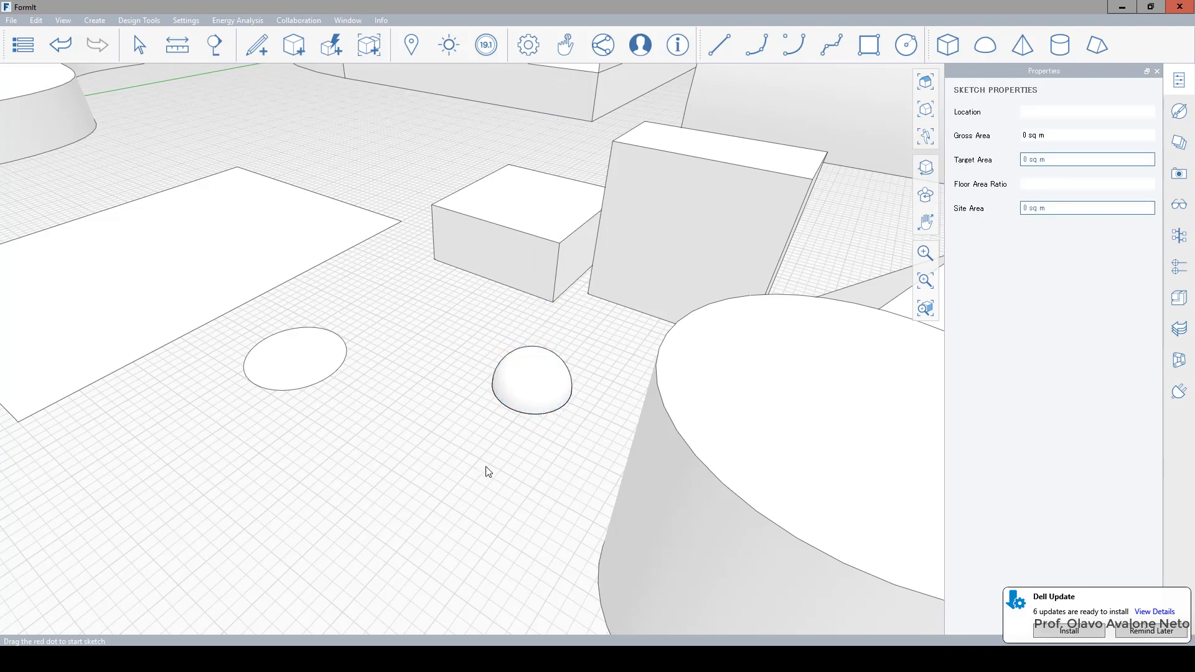
Select the reduced dome's surface and review the commands available for it, including Scale
{"action": "scroll", "coordinate": [532, 399], "scroll_direction": "up", "scroll_amount": 3}
{"action": "left_click", "coordinate": [537, 367]}
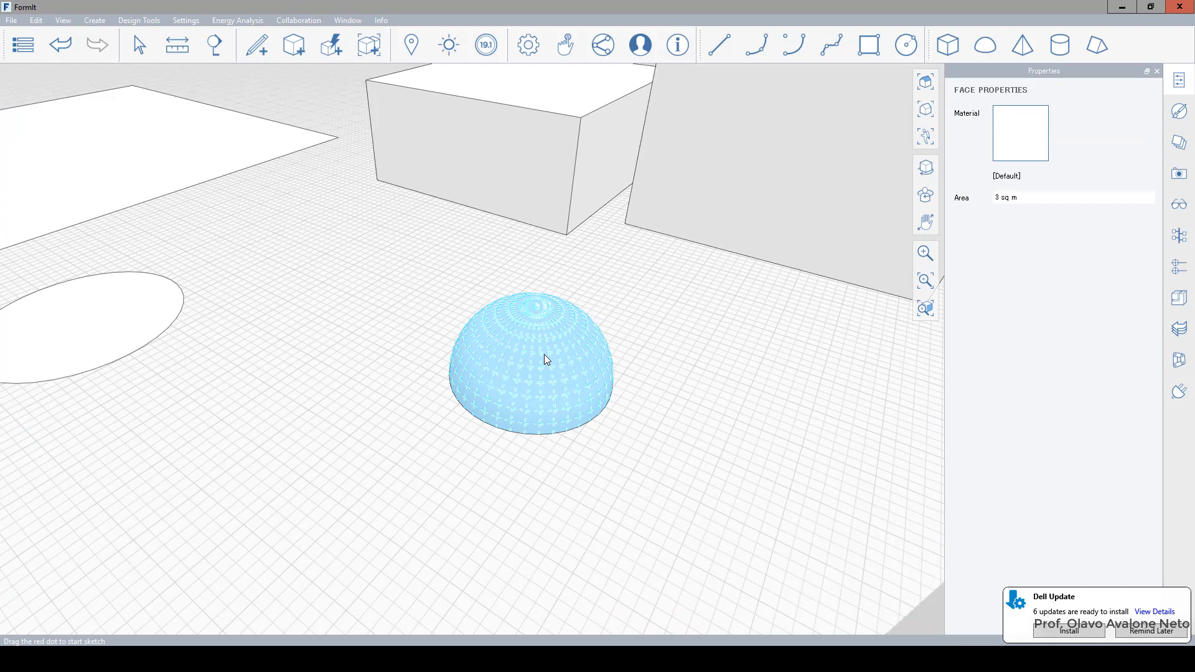
{"action": "left_click", "coordinate": [563, 507]}
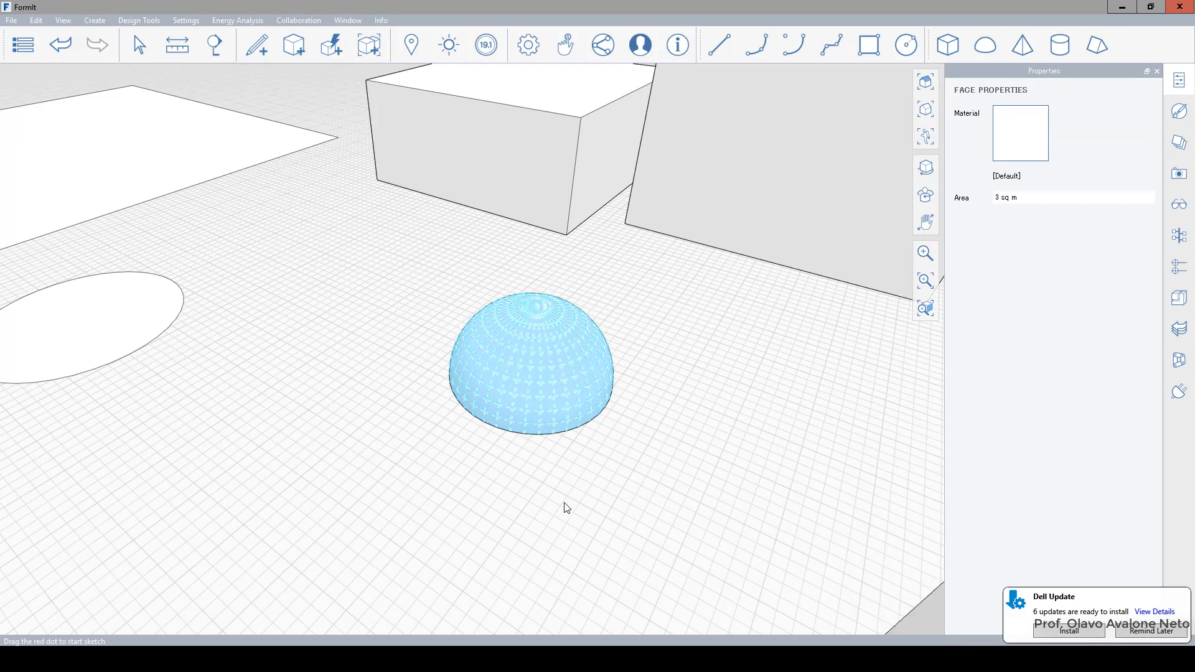
{"action": "left_click", "coordinate": [522, 421]}
{"action": "right_click", "coordinate": [515, 443]}
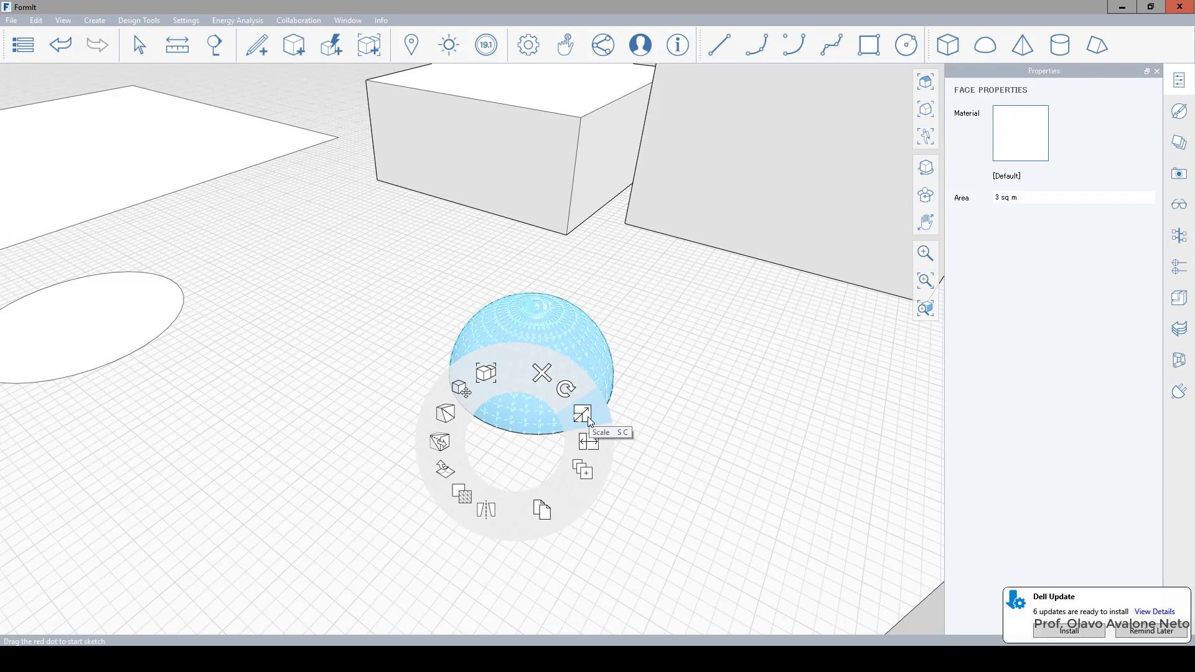
{"action": "key", "text": "Escape"}
{"action": "key", "text": "Escape"}
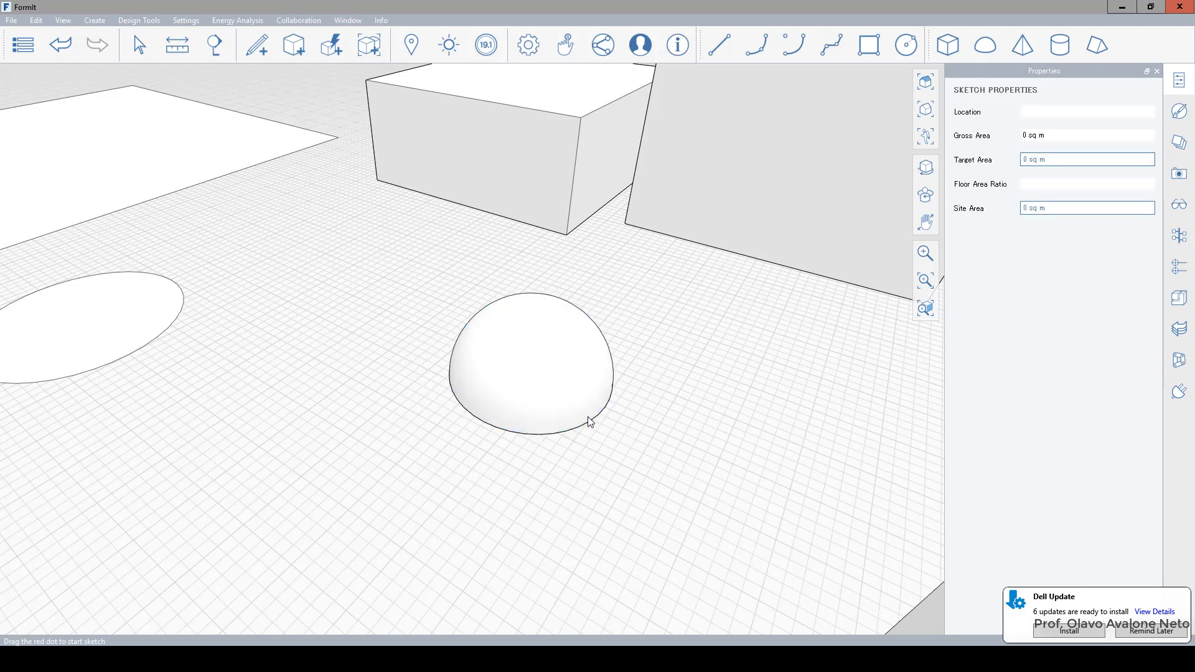
Inspect the cylinder's top face and review the commands available for the flat circle on the ground
{"action": "scroll", "coordinate": [484, 350], "scroll_direction": "down", "scroll_amount": 5}
{"action": "scroll", "coordinate": [483, 322], "scroll_direction": "down", "scroll_amount": 5}
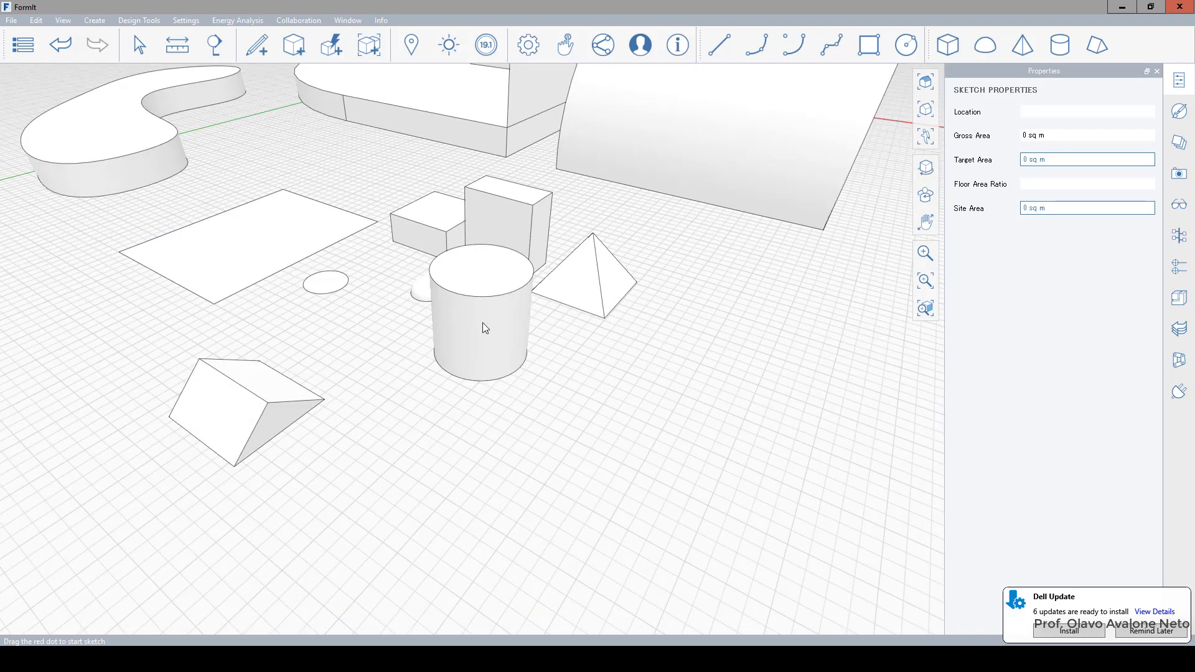
{"action": "scroll", "coordinate": [553, 209], "scroll_direction": "up", "scroll_amount": 5}
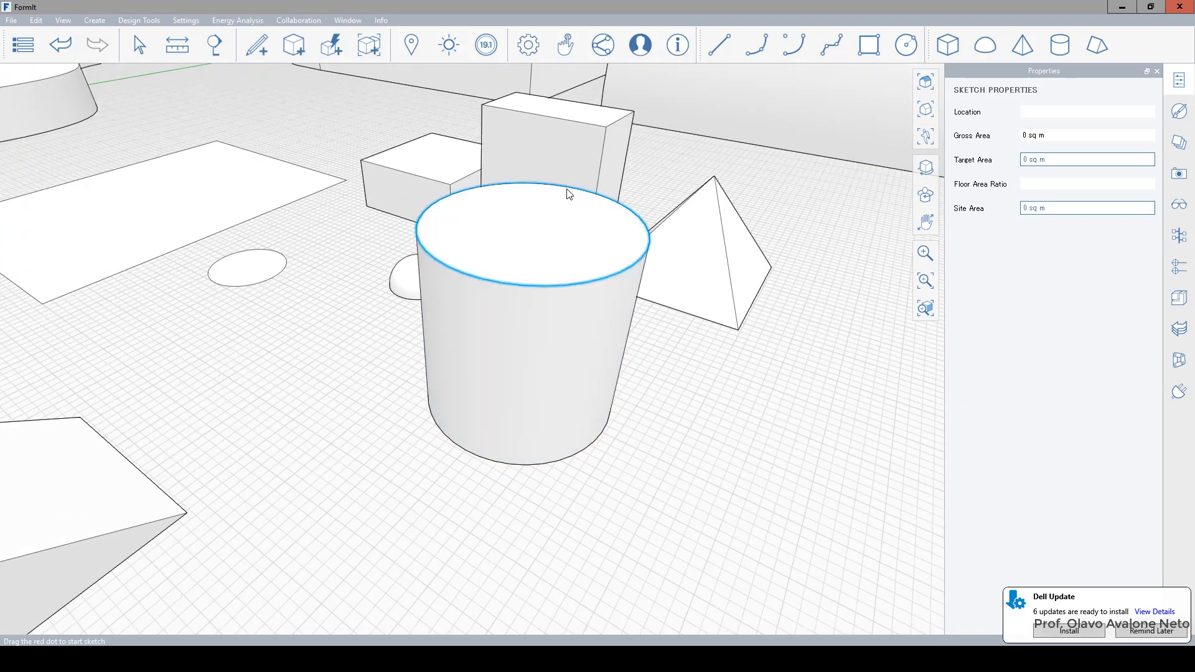
{"action": "left_click", "coordinate": [568, 227]}
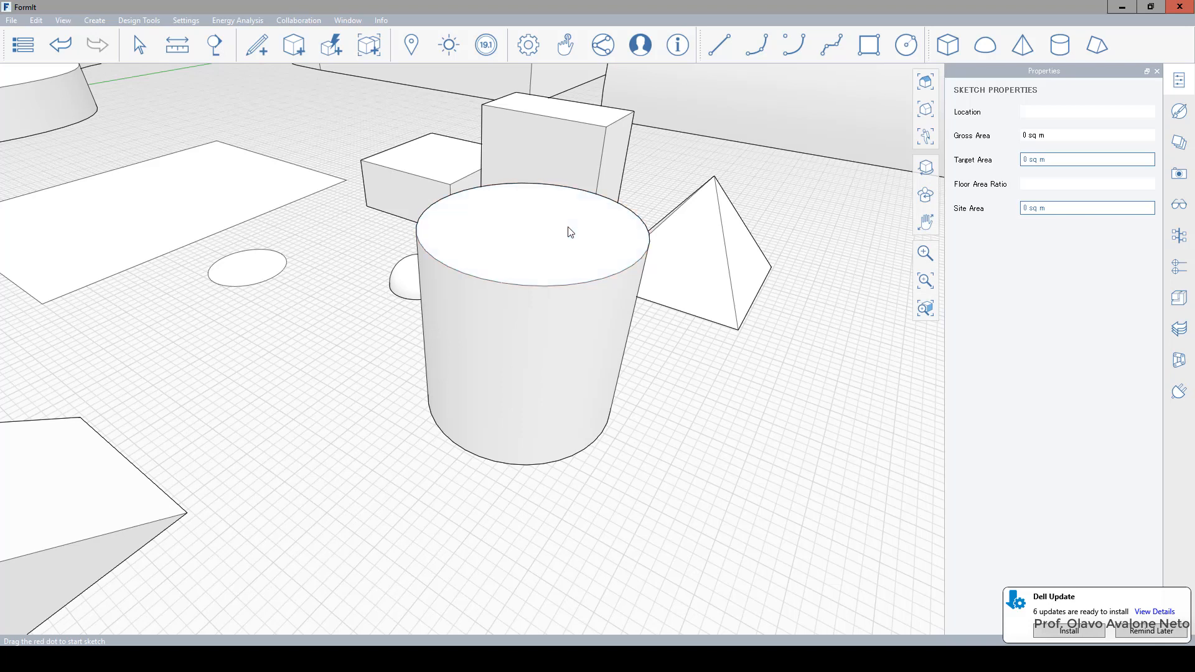
{"action": "key", "text": "c"}
{"action": "key", "text": "Escape"}
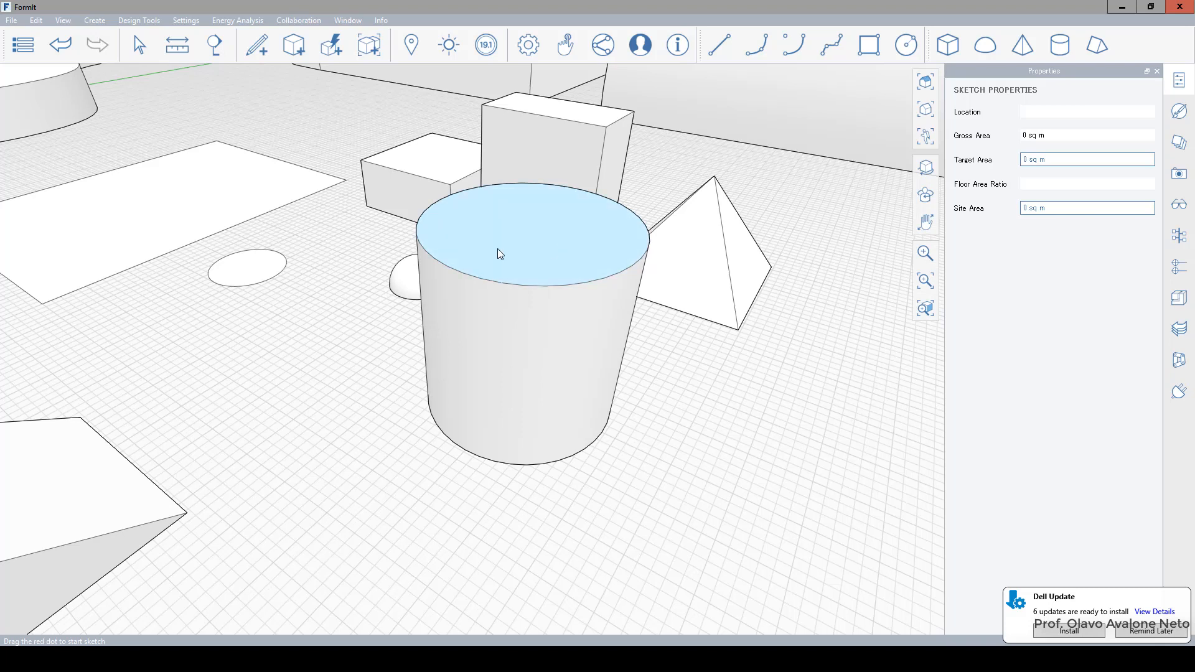
{"action": "right_click", "coordinate": [250, 271]}
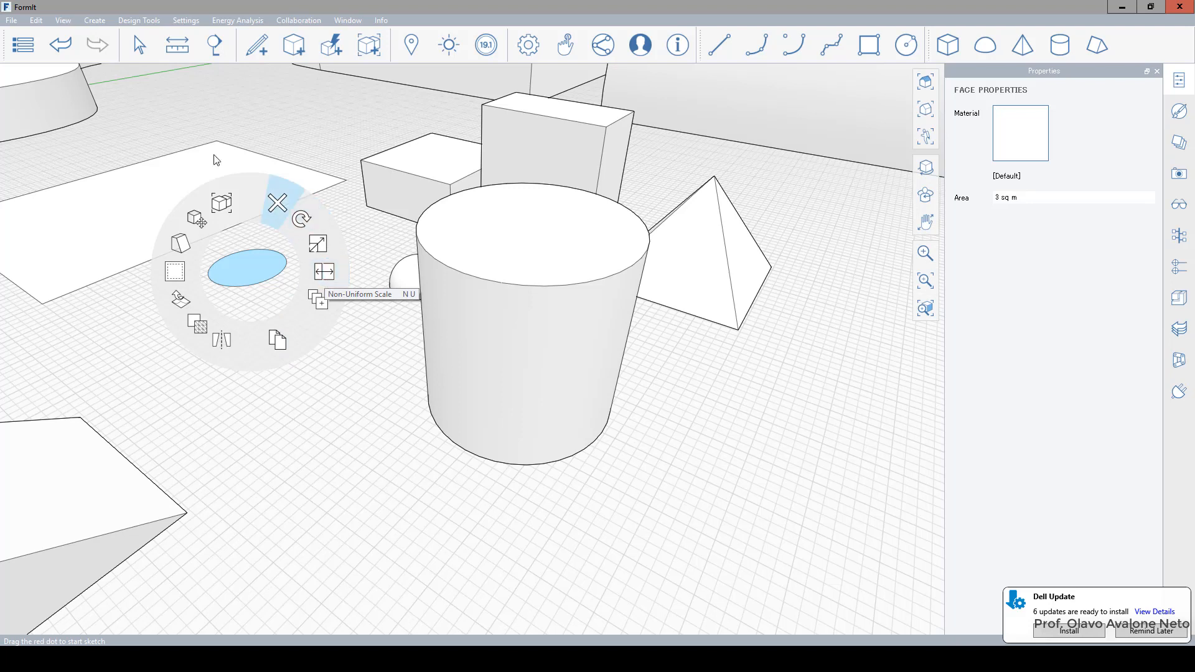
{"action": "left_click", "coordinate": [334, 401]}
{"action": "left_click", "coordinate": [337, 407]}
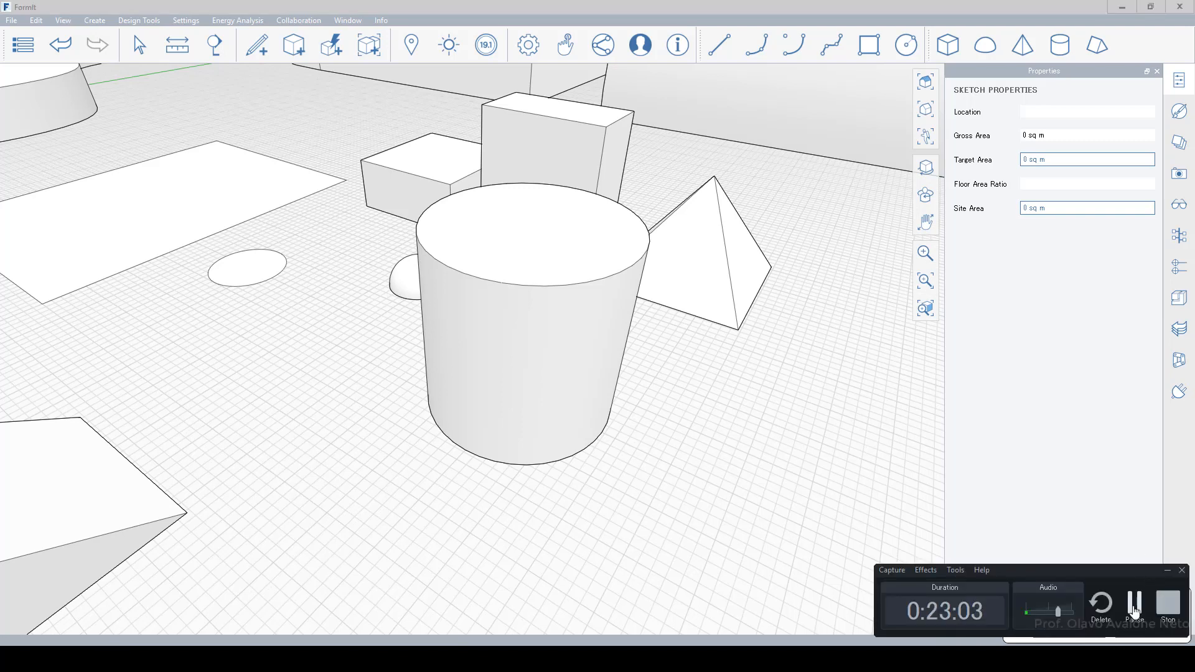
{"action": "double_click", "coordinate": [528, 240]}
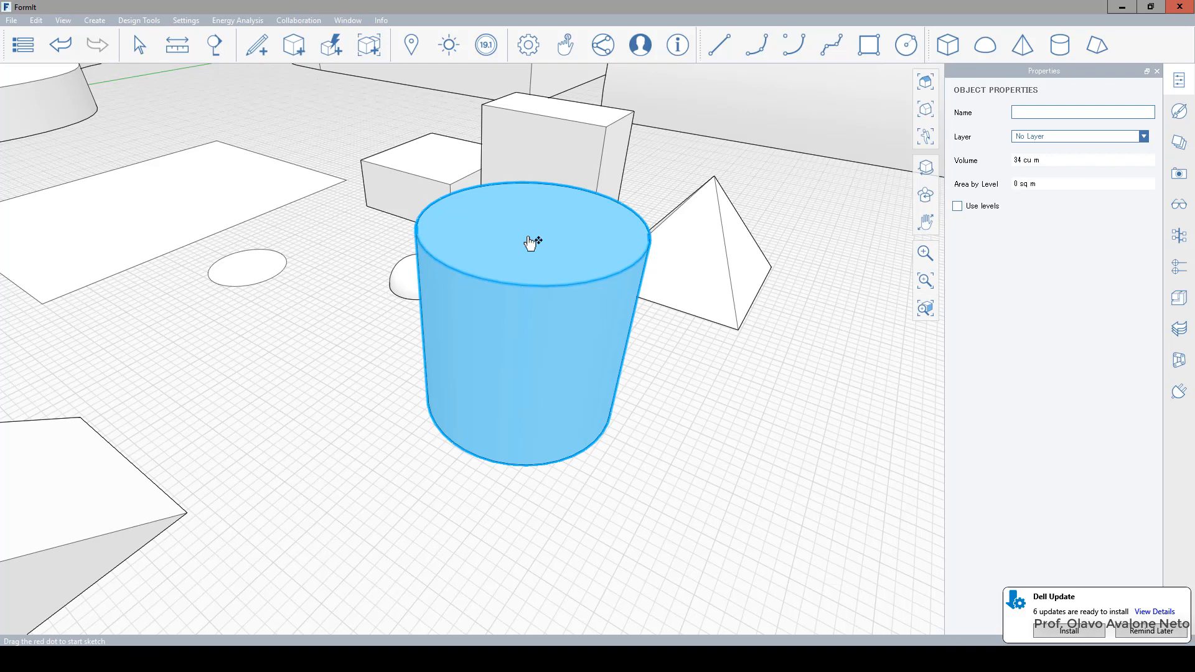
{"action": "right_click", "coordinate": [529, 242]}
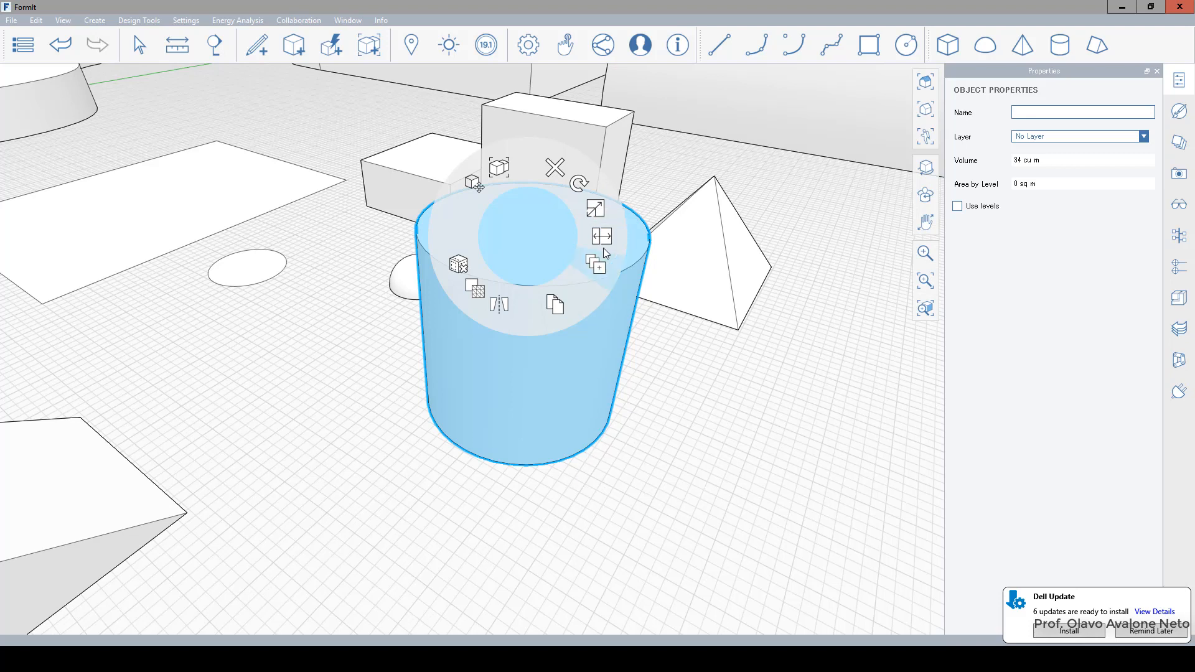
{"action": "left_click", "coordinate": [592, 218]}
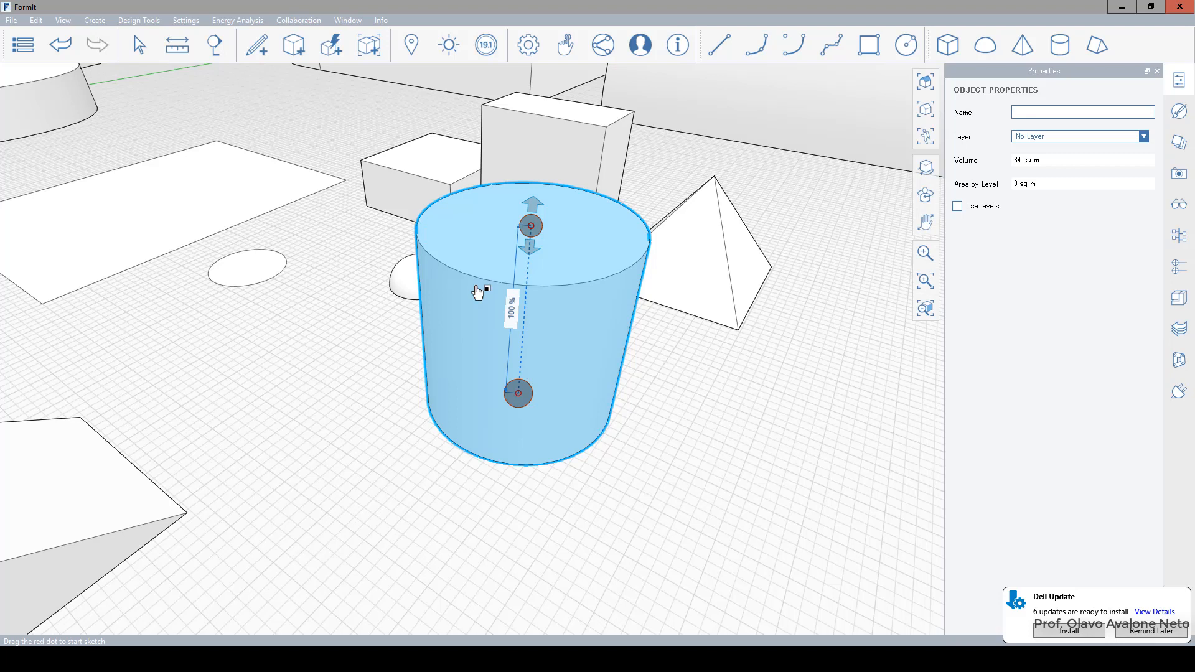
{"action": "left_click", "coordinate": [368, 259]}
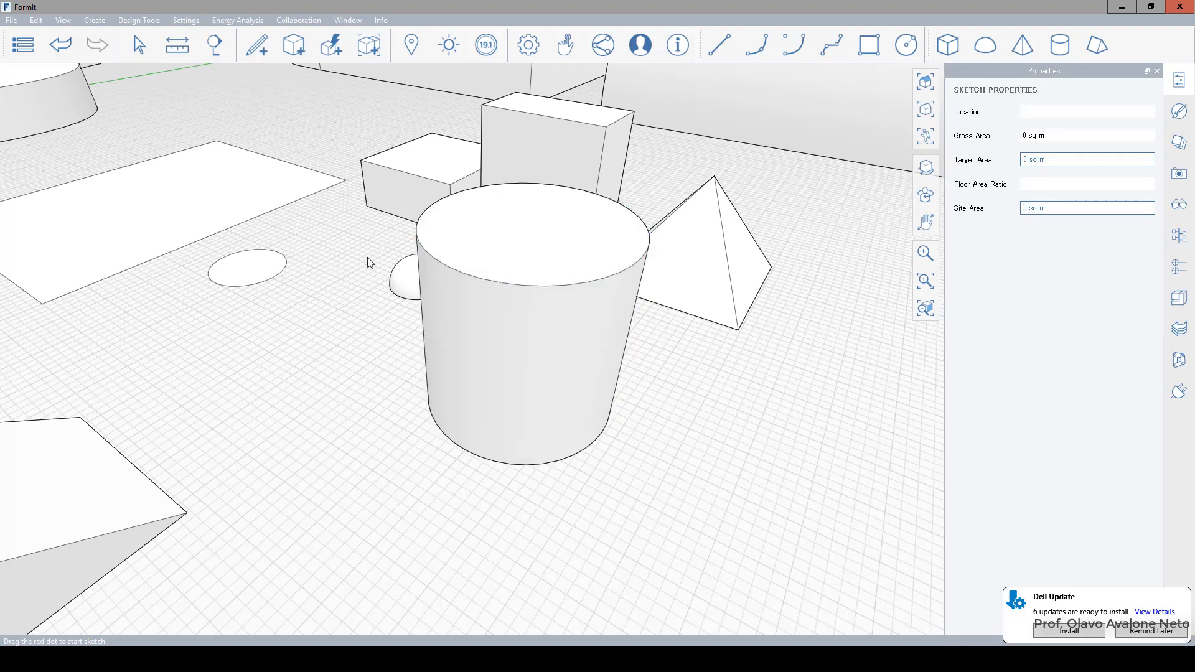
Scale only the cylinder's top face down to about 57% so that the body tapers upward
{"action": "left_click", "coordinate": [587, 236]}
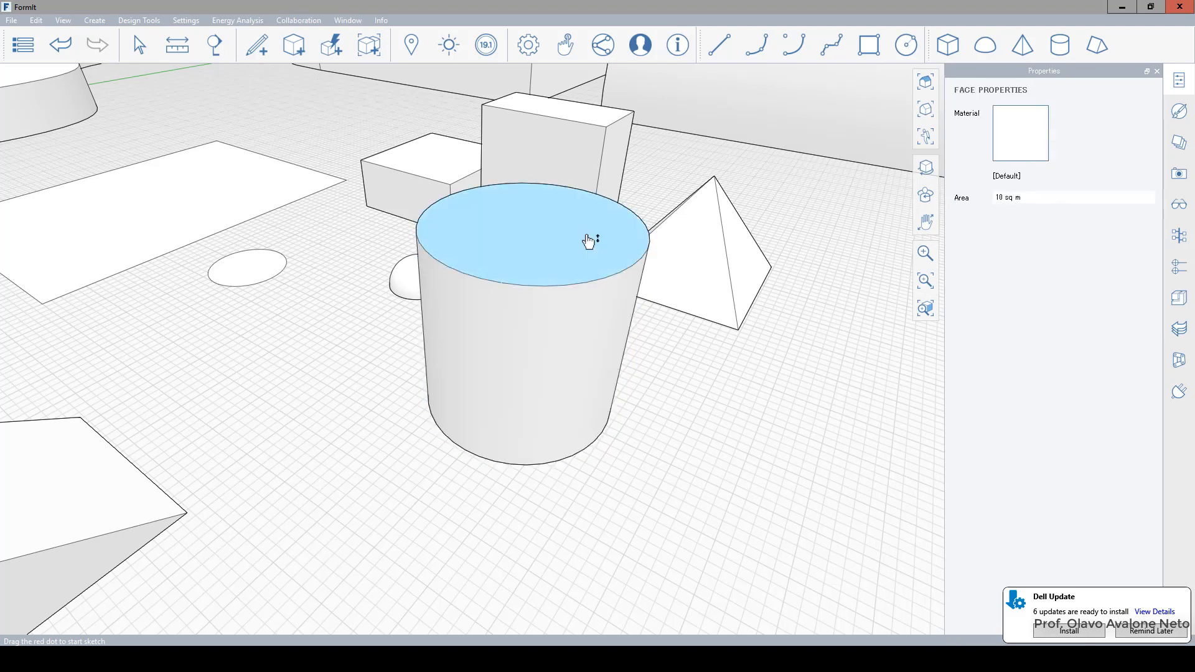
{"action": "right_click", "coordinate": [588, 241]}
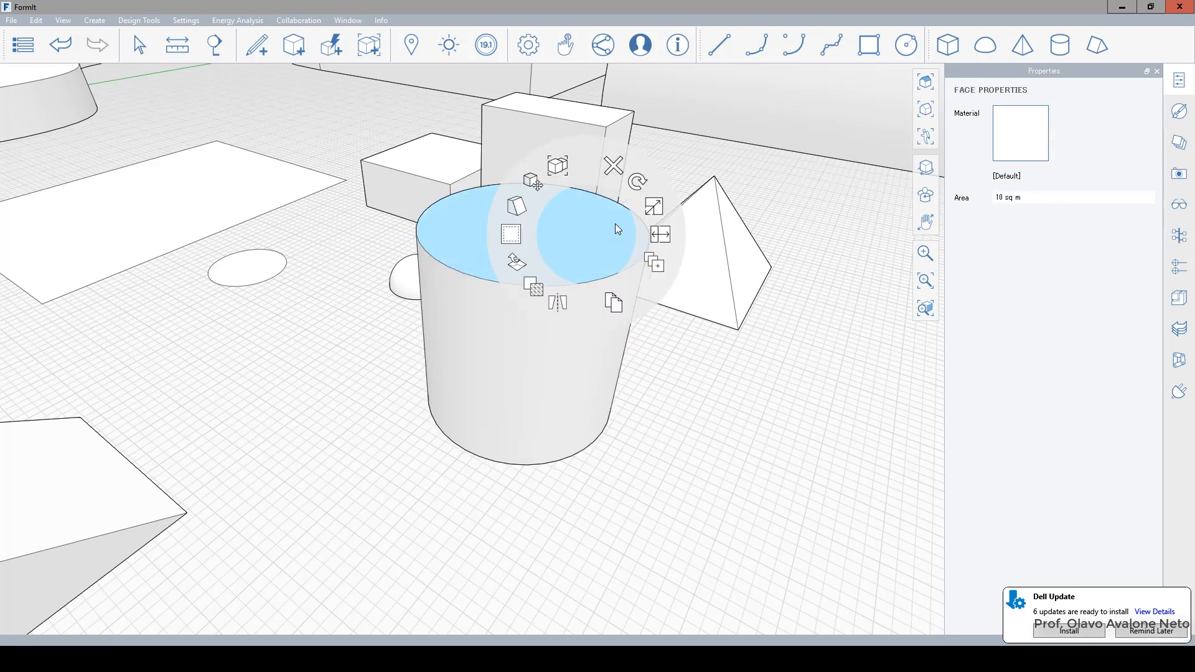
{"action": "left_click", "coordinate": [653, 206]}
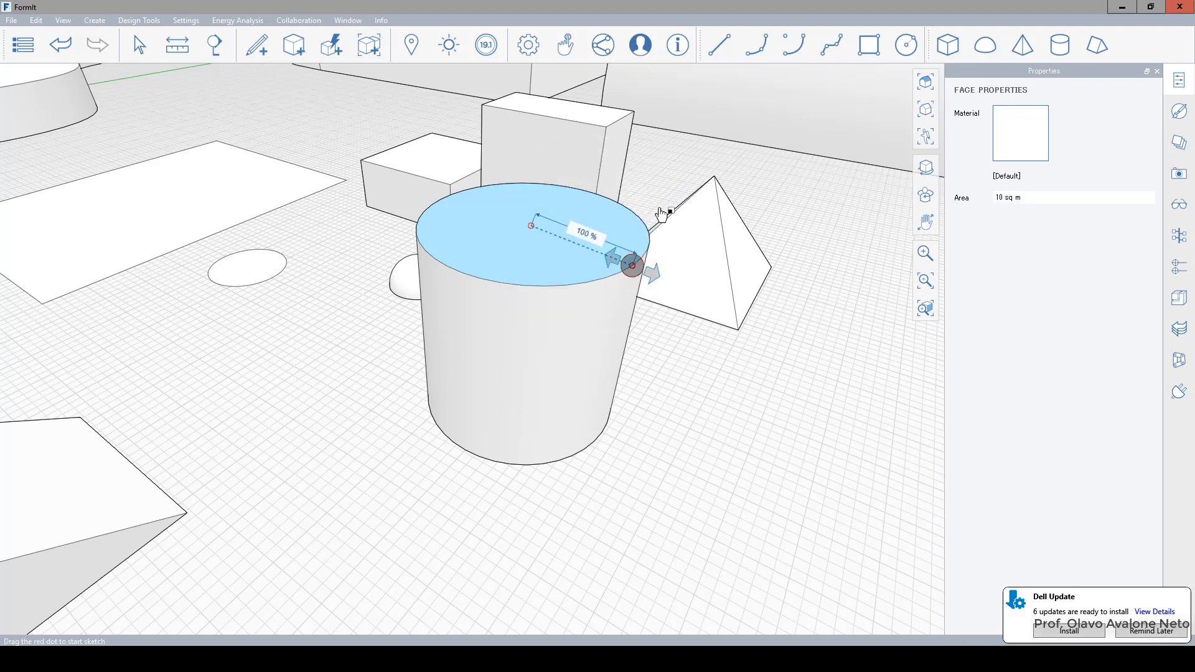
{"action": "left_click_drag", "start_coordinate": [693, 293], "coordinate": [631, 265]}
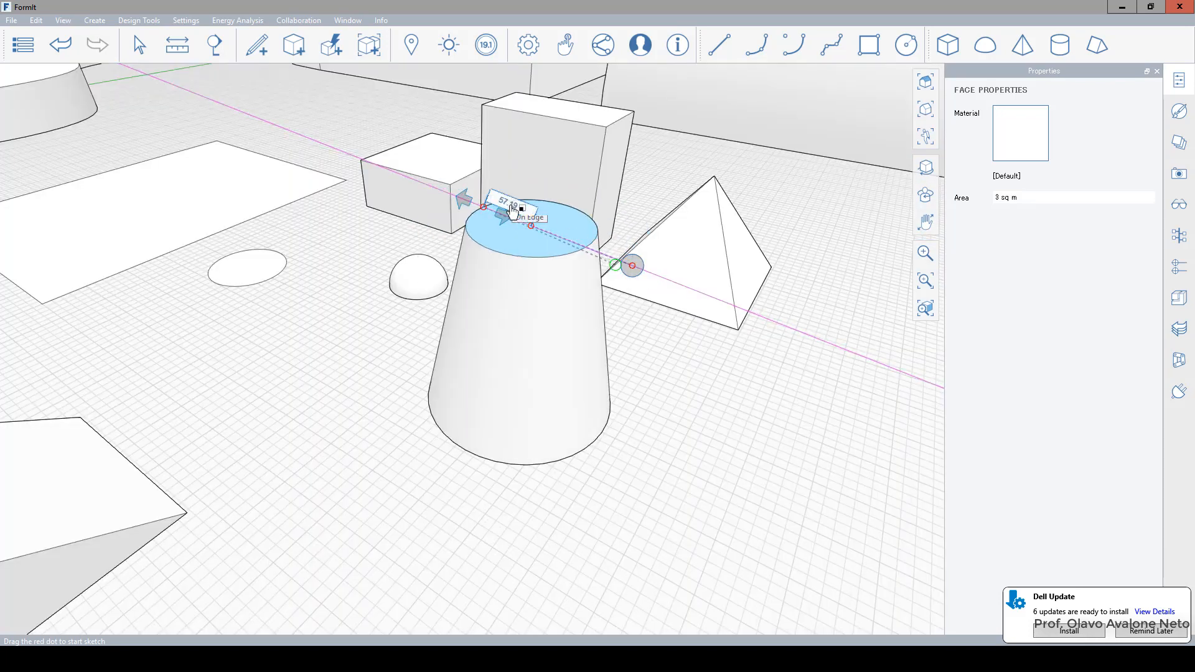
Set the scale of the cylinder's top face to 60% and deselect it
{"action": "left_click", "coordinate": [511, 209]}
{"action": "type", "text": "60"}
{"action": "key", "text": "Return"}
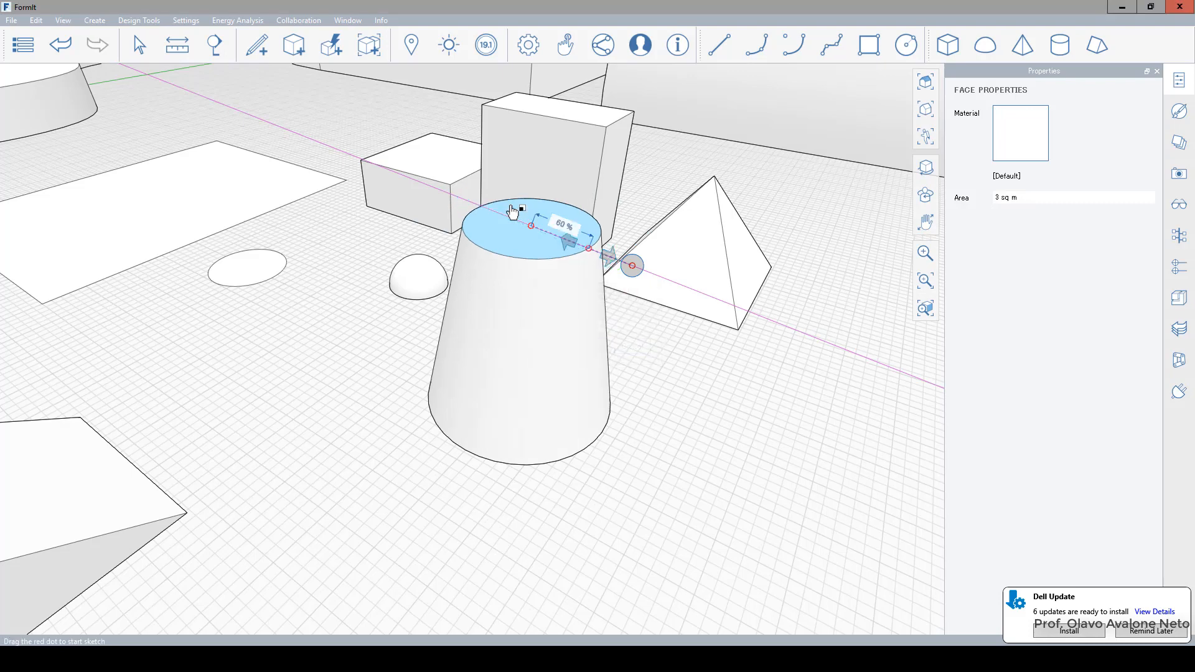
{"action": "left_click", "coordinate": [587, 458]}
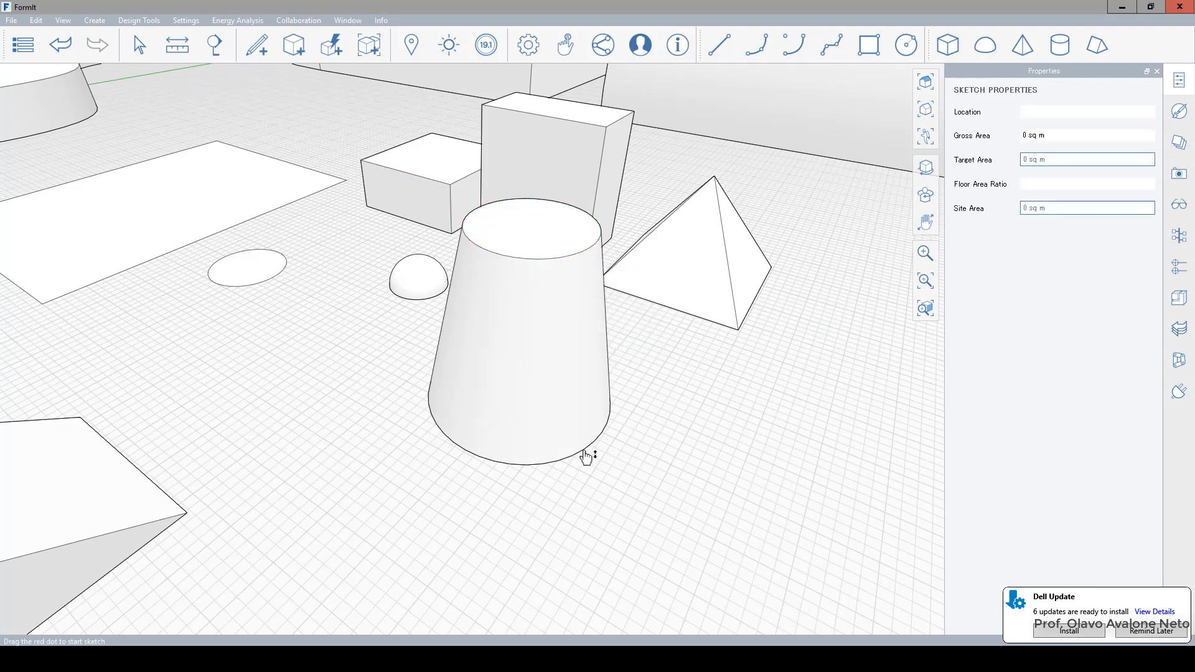
Scale the tapered cylinder's bottom face up to 120% to widen the base
{"action": "right_click_drag", "start_coordinate": [559, 436], "coordinate": [564, 295]}
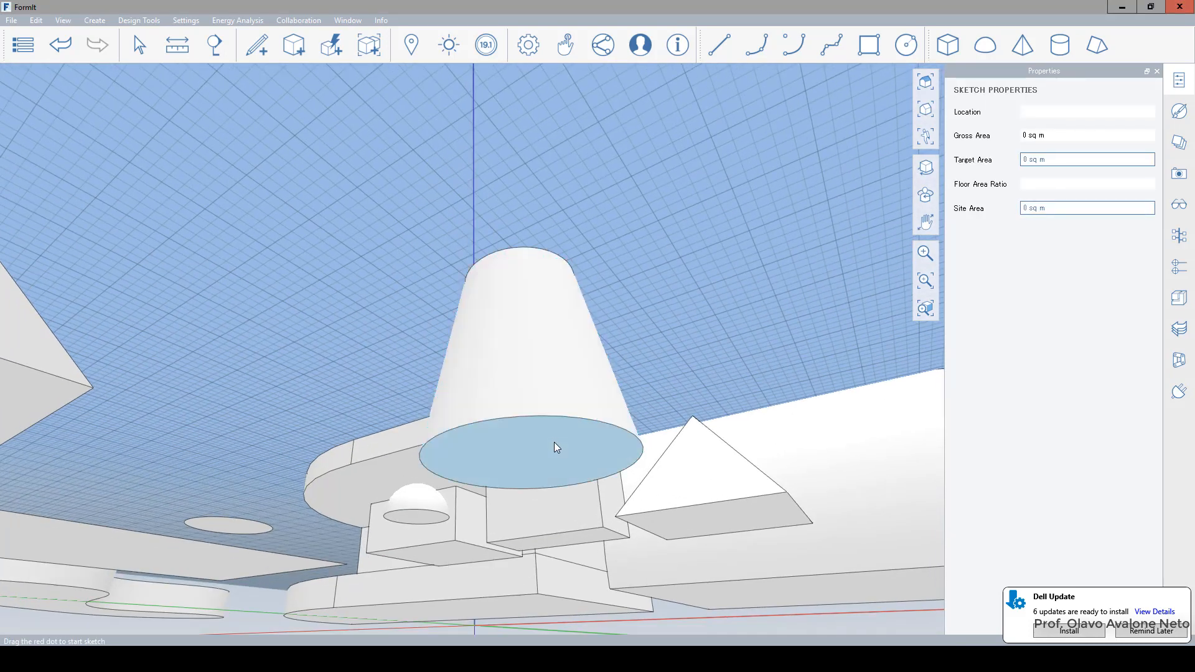
{"action": "left_click", "coordinate": [555, 443]}
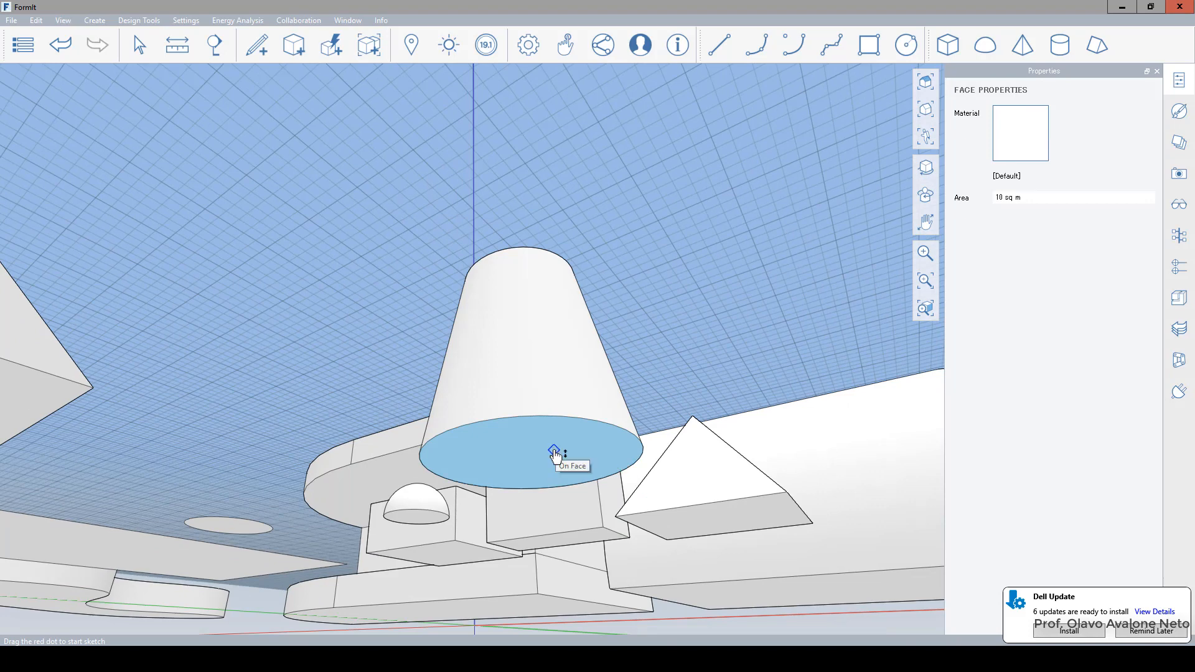
{"action": "key", "text": "s"}
{"action": "key", "text": "c"}
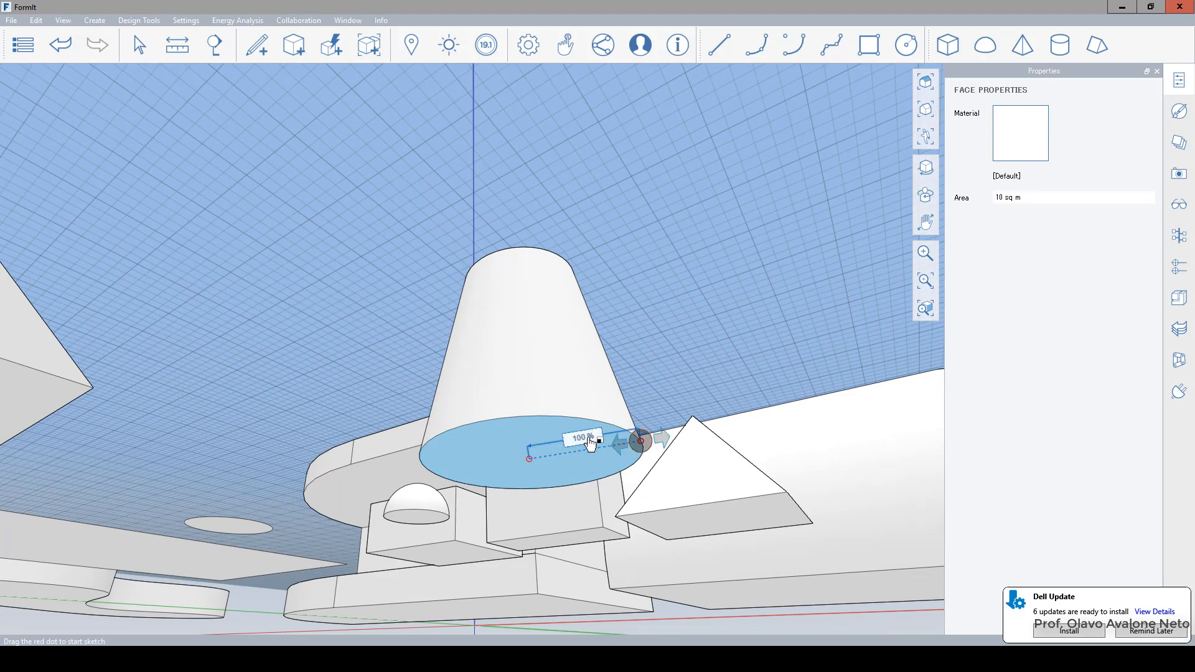
{"action": "left_click", "coordinate": [581, 443]}
{"action": "type", "text": "120"}
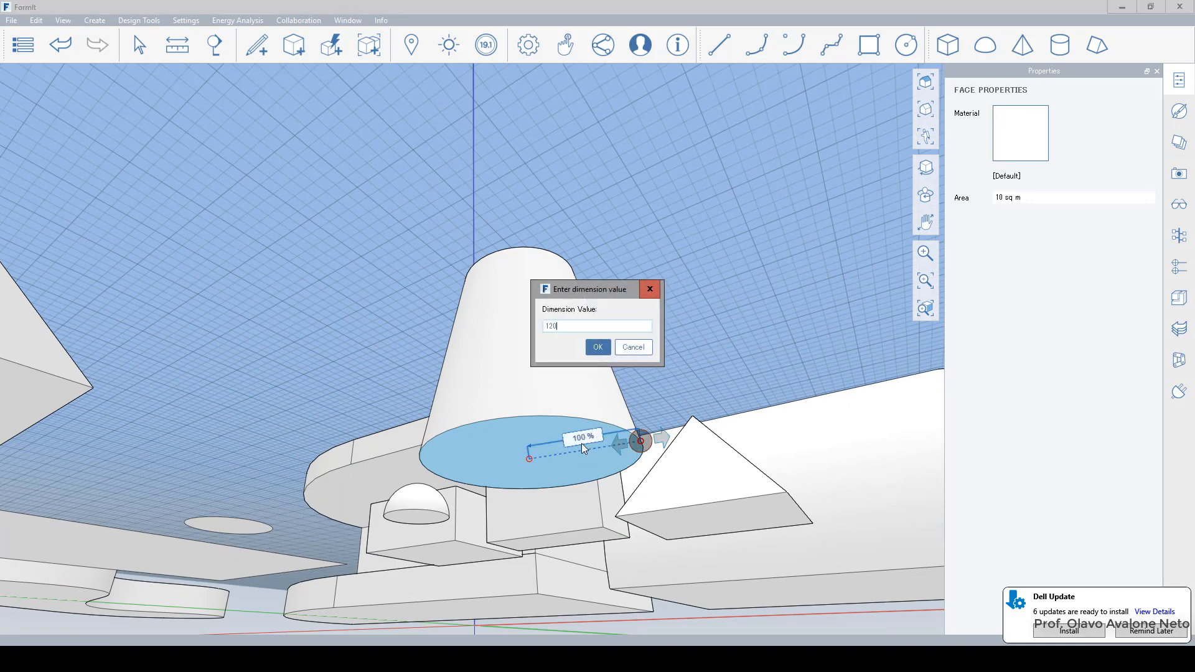
{"action": "key", "text": "Return"}
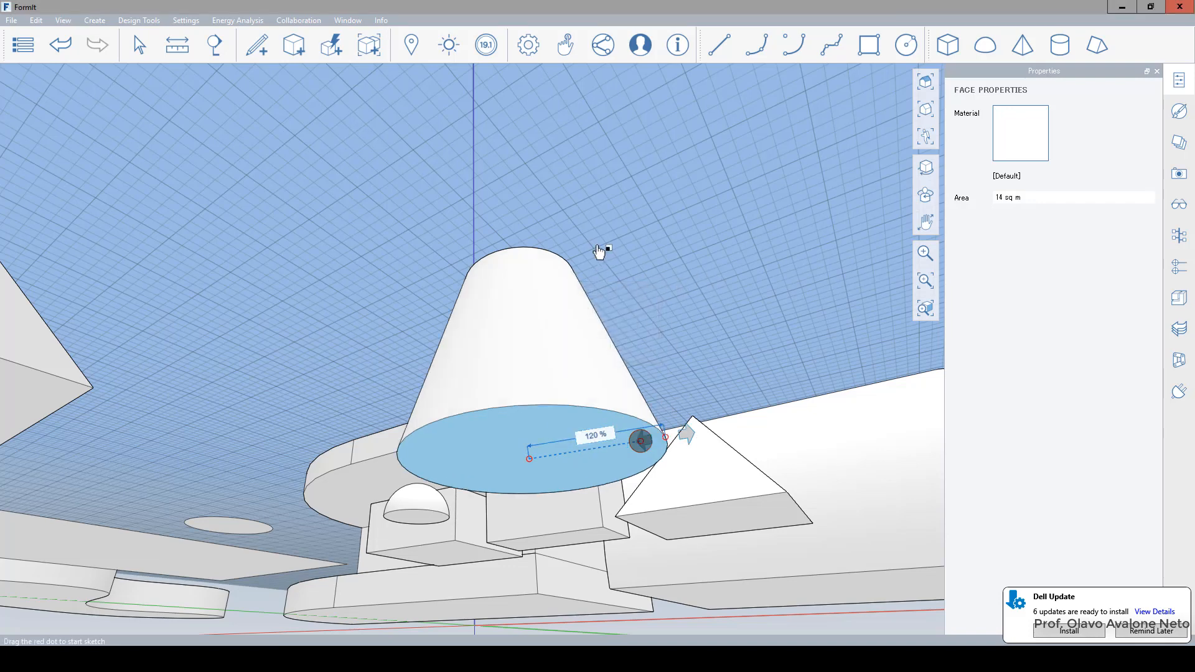
{"action": "middle_click_drag", "start_coordinate": [600, 253], "coordinate": [630, 506]}
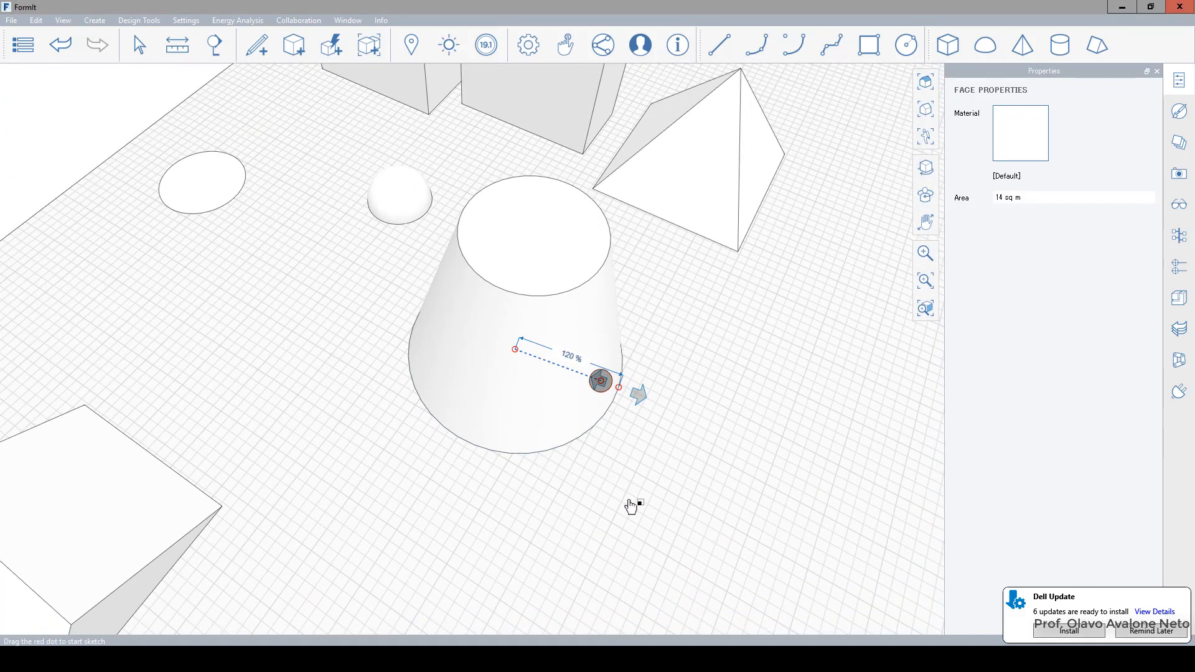
{"action": "left_click", "coordinate": [630, 506]}
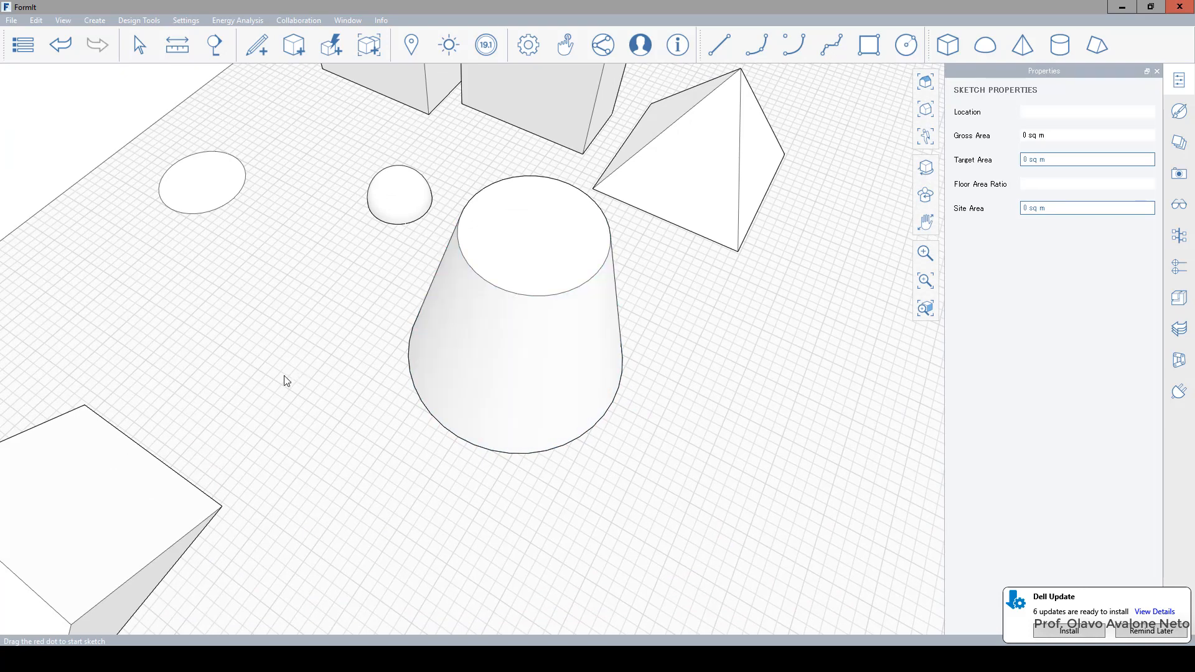
Turn the whole tapered cylinder into a group
{"action": "scroll", "coordinate": [525, 283], "scroll_direction": "down", "scroll_amount": 10}
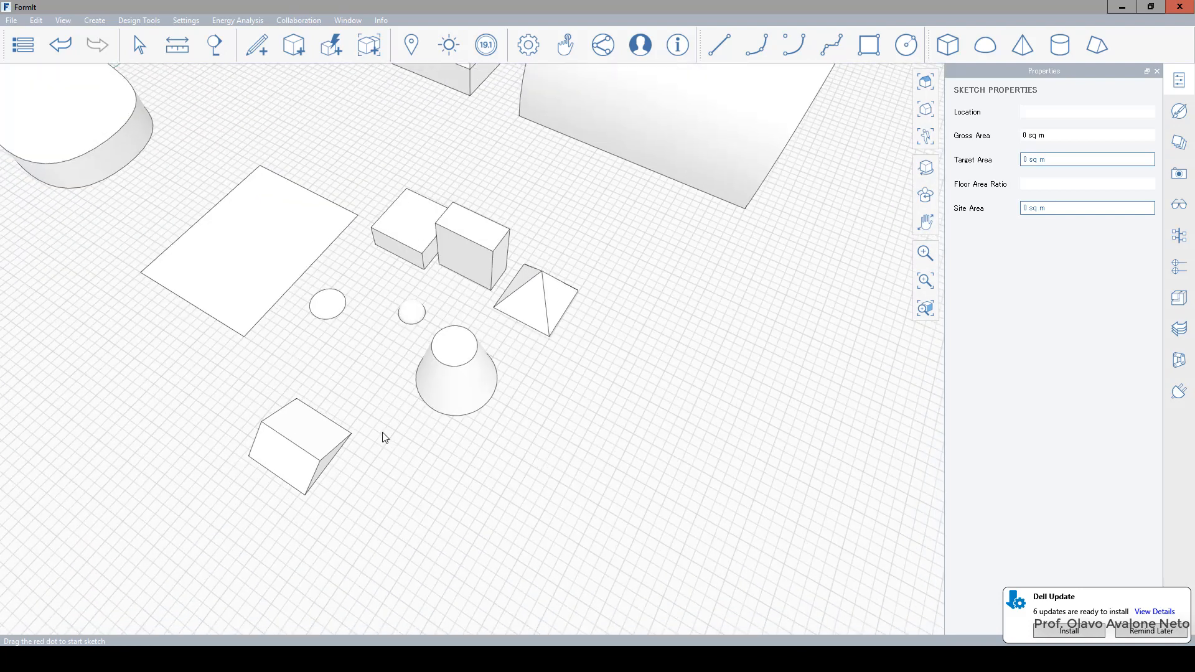
{"action": "double_click", "coordinate": [457, 366]}
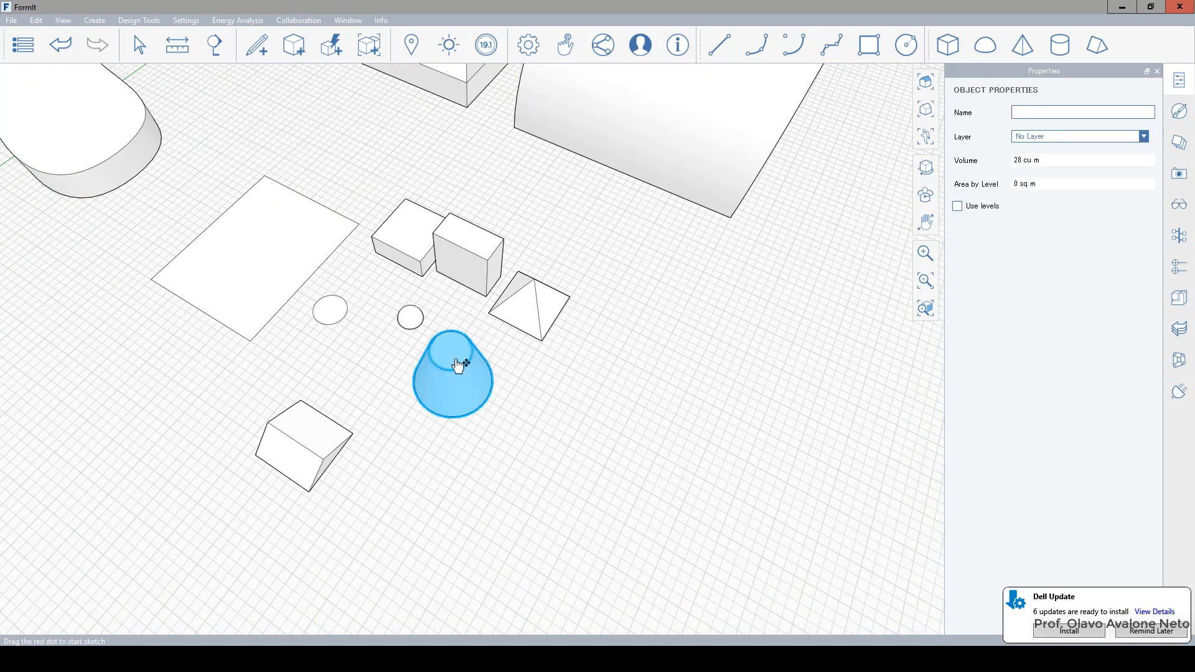
{"action": "right_click", "coordinate": [459, 363]}
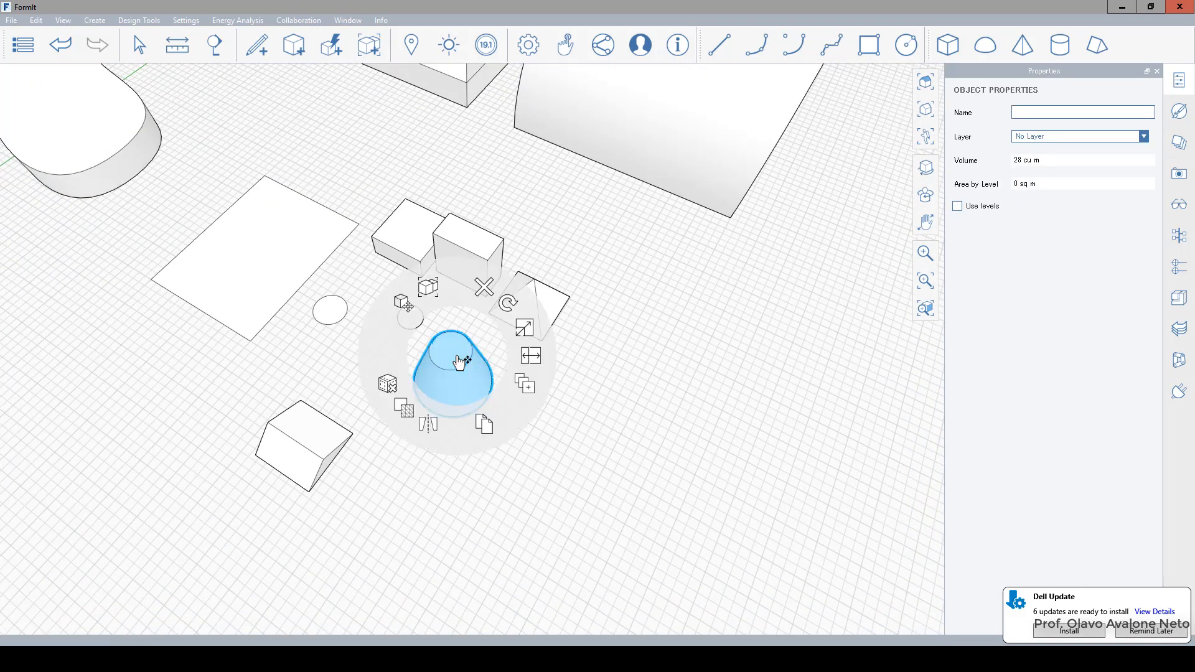
{"action": "left_click", "coordinate": [434, 298]}
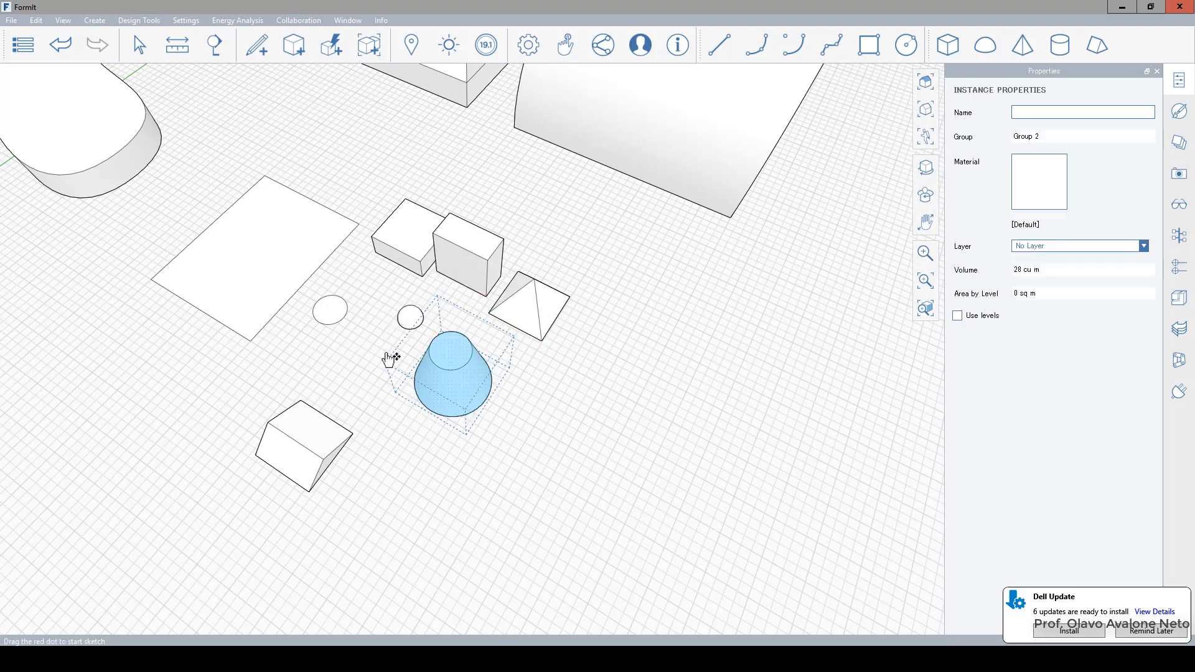
{"action": "left_click", "coordinate": [471, 443]}
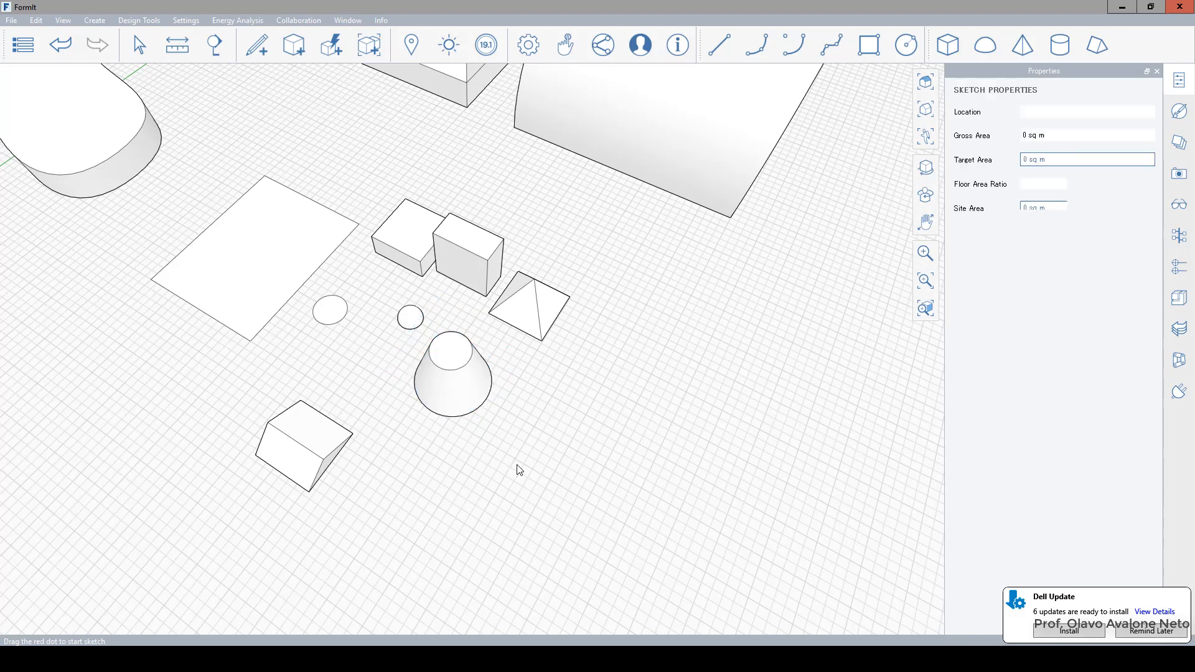
Move the grouped tapered cylinder about 7 m across the ground, away from the other shapes
{"action": "left_click", "coordinate": [468, 387]}
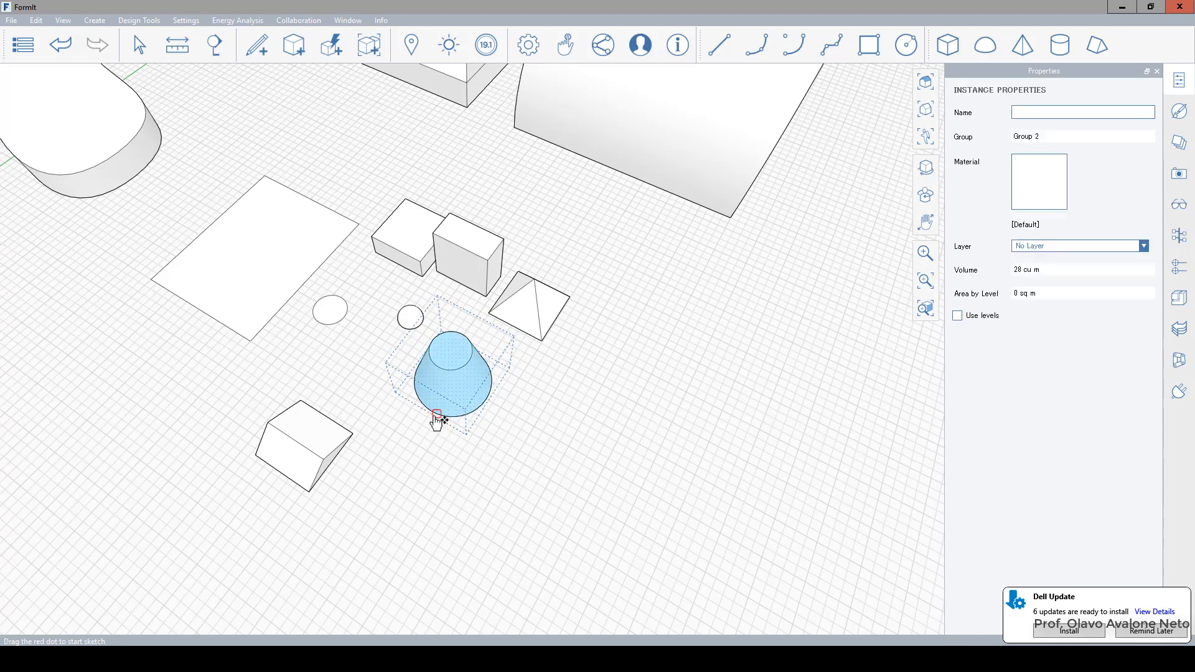
{"action": "left_click_drag", "start_coordinate": [435, 415], "coordinate": [568, 478]}
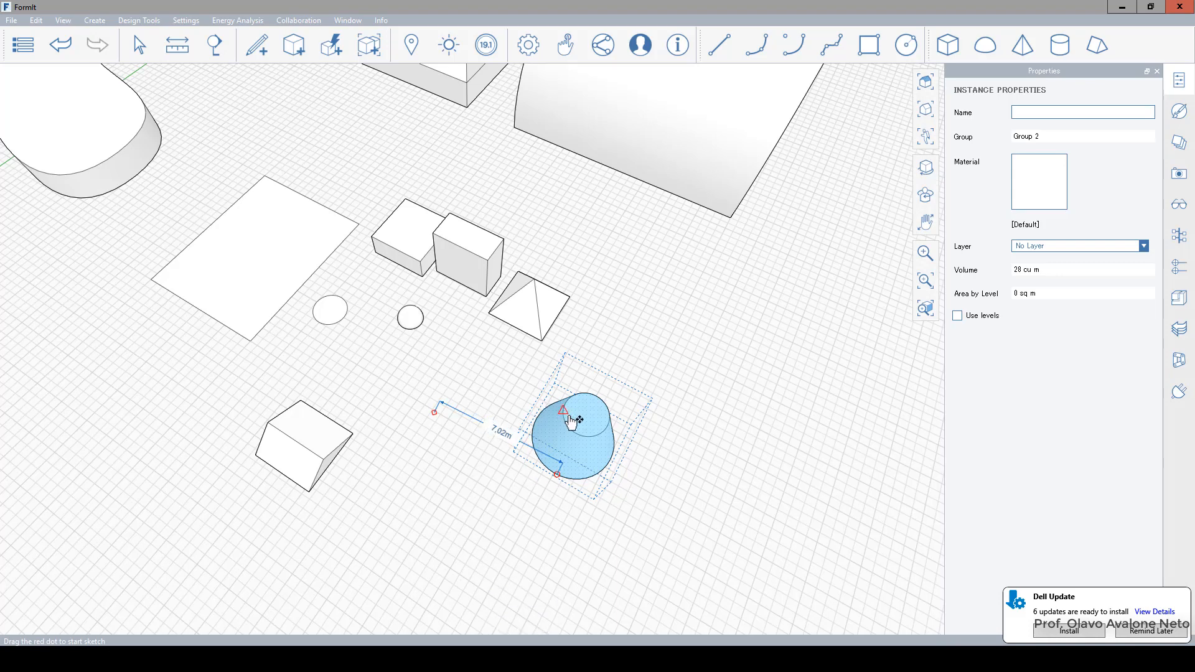
{"action": "left_click", "coordinate": [419, 389]}
{"action": "scroll", "coordinate": [415, 280], "scroll_direction": "down", "scroll_amount": 3}
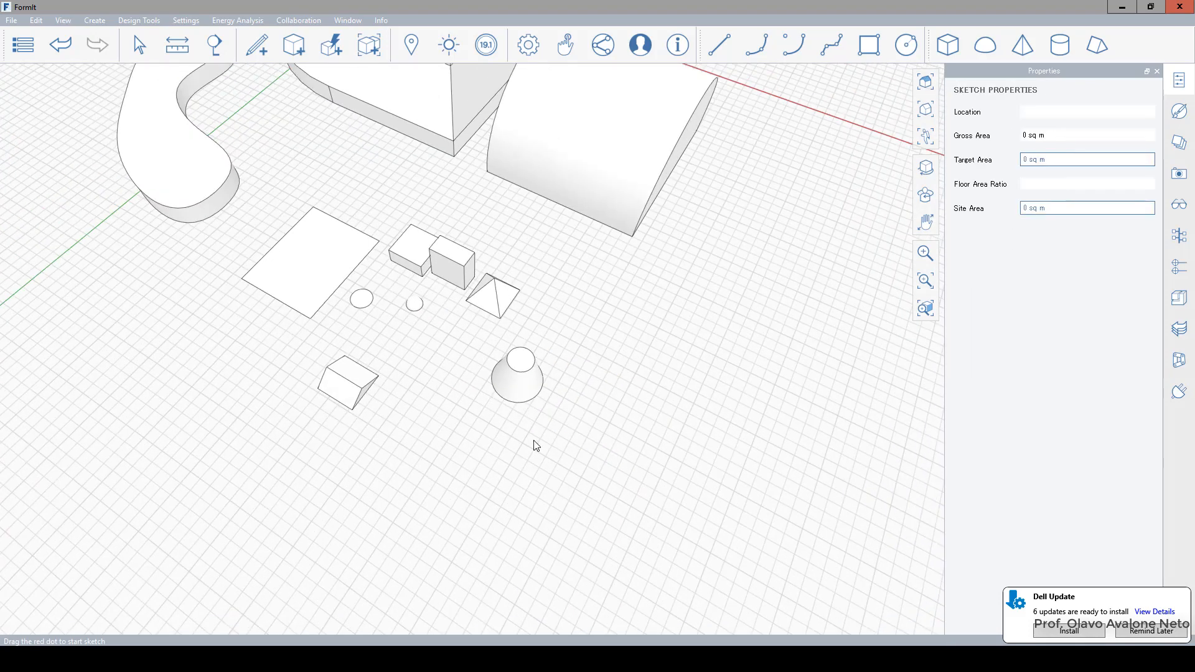
{"action": "scroll", "coordinate": [512, 404], "scroll_direction": "up", "scroll_amount": 2}
{"action": "scroll", "coordinate": [573, 467], "scroll_direction": "down", "scroll_amount": 5}
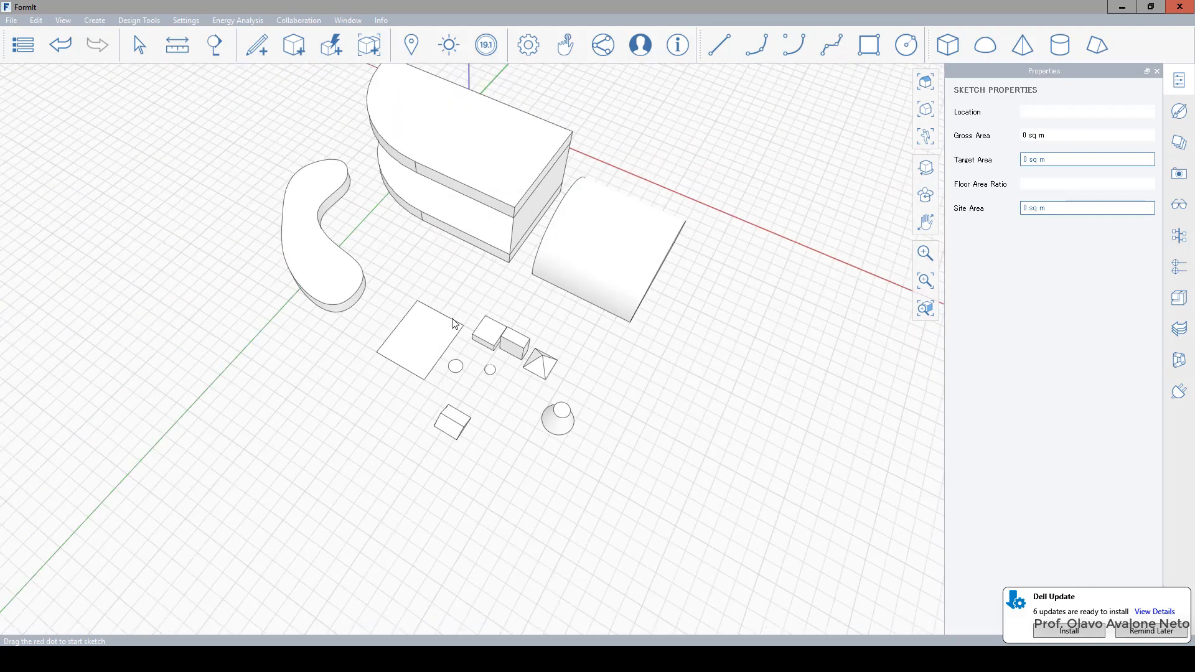
{"action": "scroll", "coordinate": [560, 401], "scroll_direction": "up", "scroll_amount": 6}
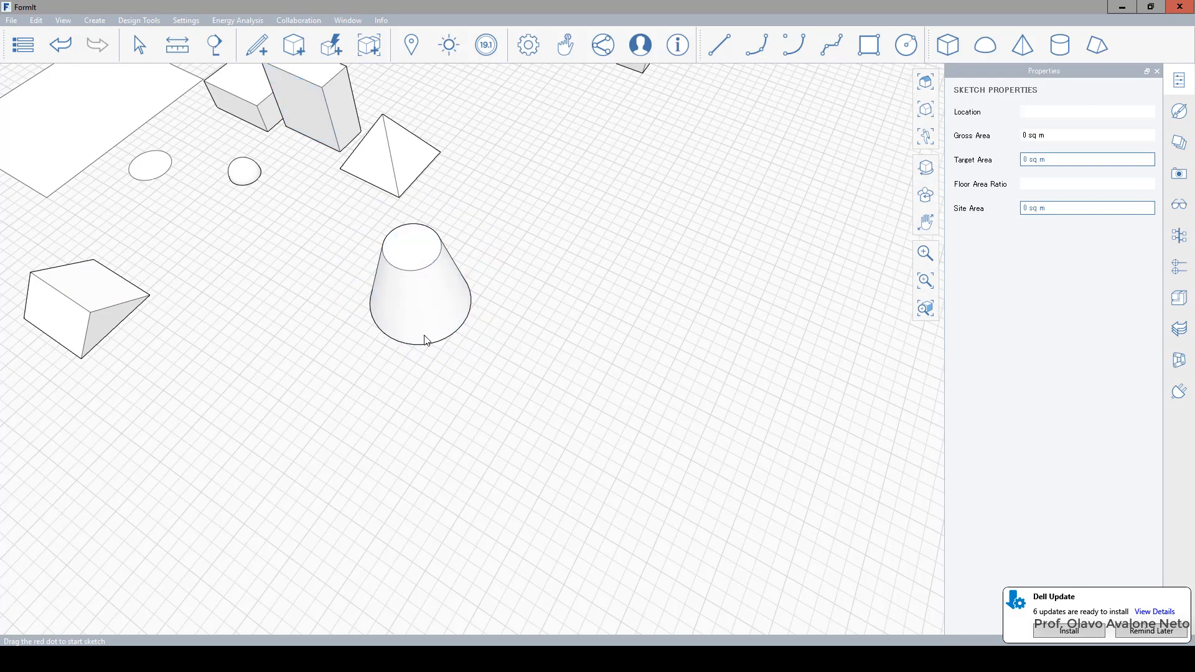
Check how the grouped tapered cylinder opens for editing and how it selects as a single object
{"action": "double_click", "coordinate": [444, 329]}
{"action": "double_click", "coordinate": [458, 526]}
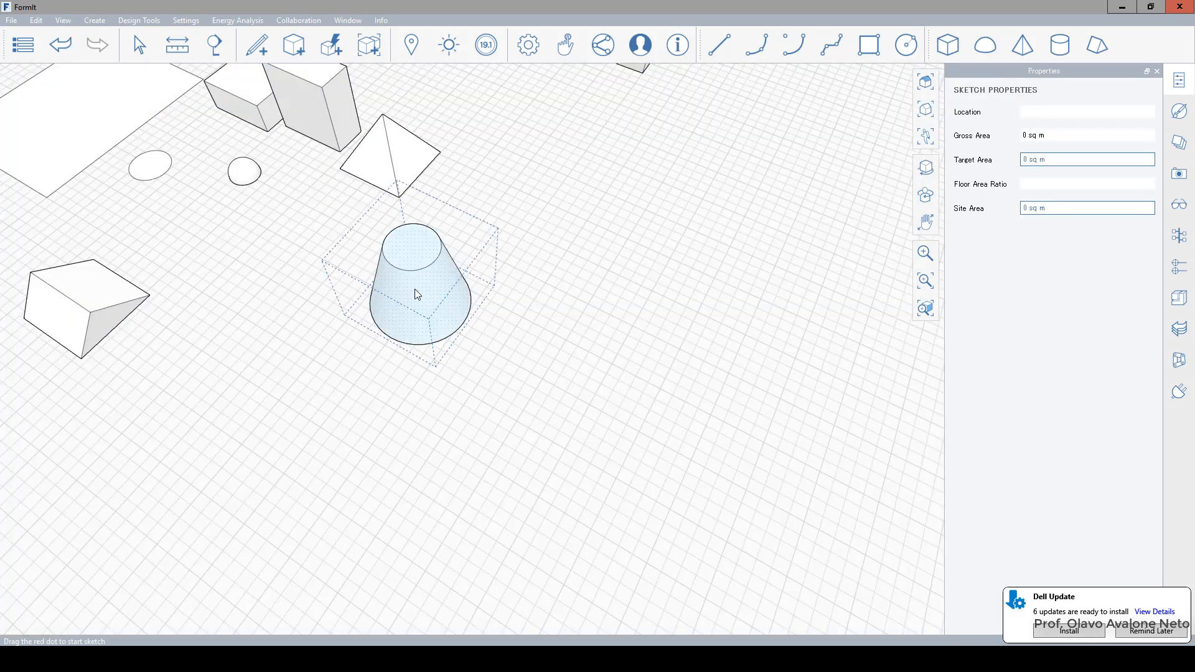
{"action": "left_click", "coordinate": [422, 267]}
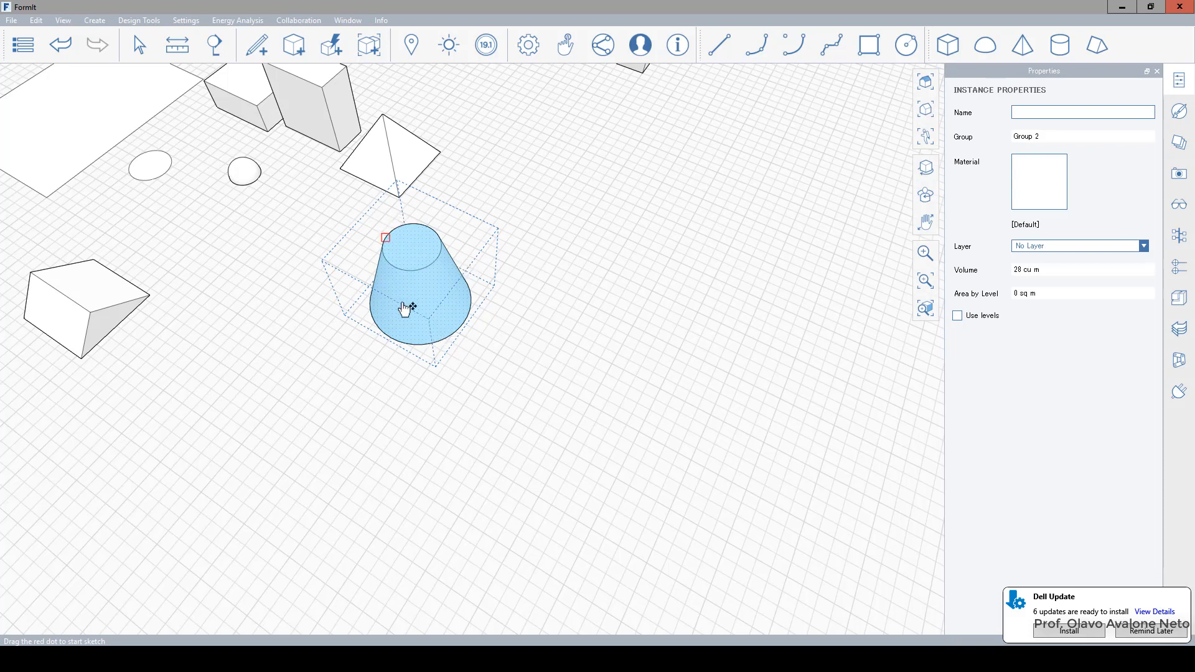
{"action": "left_click", "coordinate": [407, 395]}
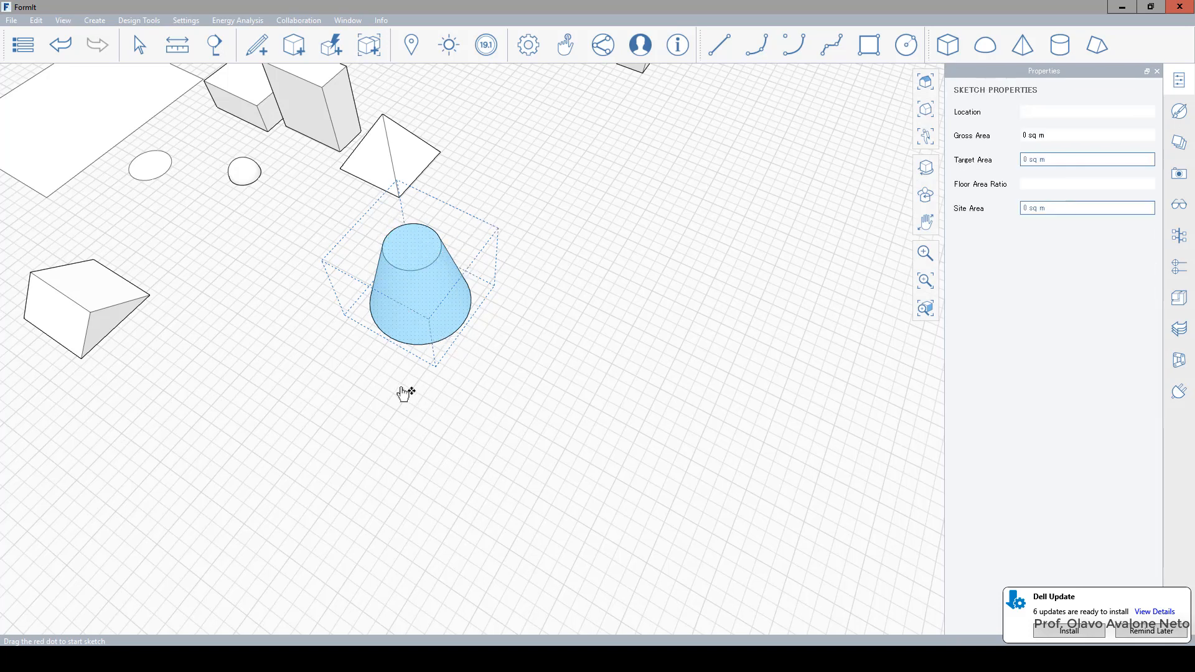
Edit the tapered cylinder's group to add a box primitive beside it, leave group editing and select the whole group
{"action": "double_click", "coordinate": [406, 258]}
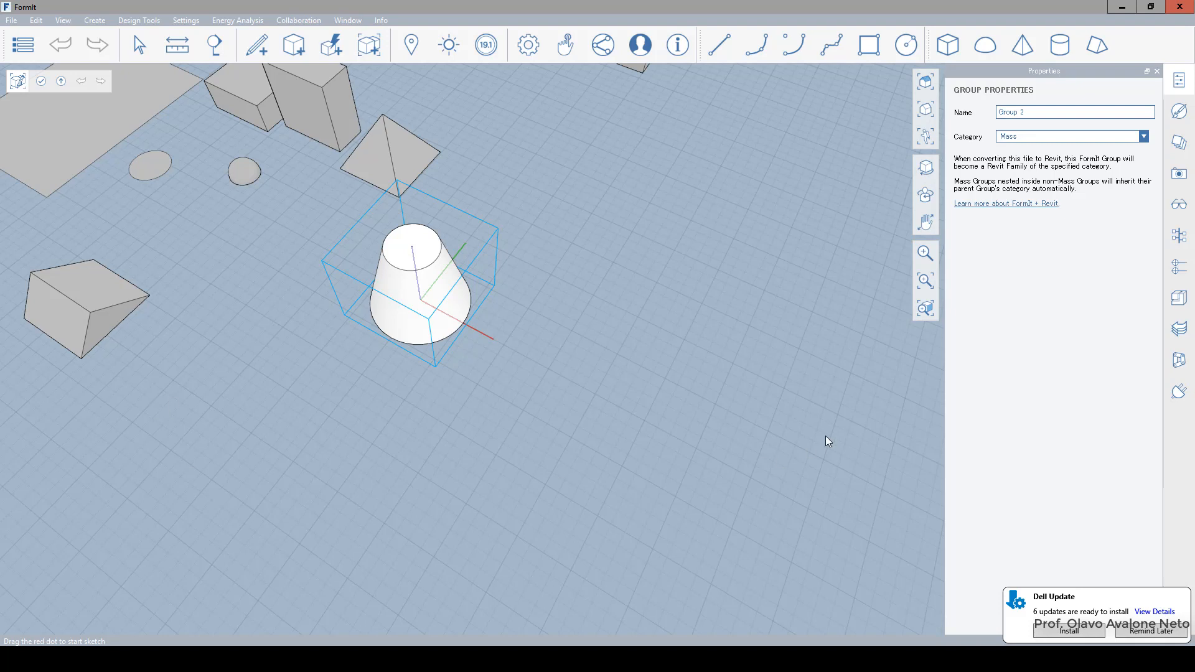
{"action": "left_click", "coordinate": [959, 56]}
{"action": "left_click", "coordinate": [660, 358]}
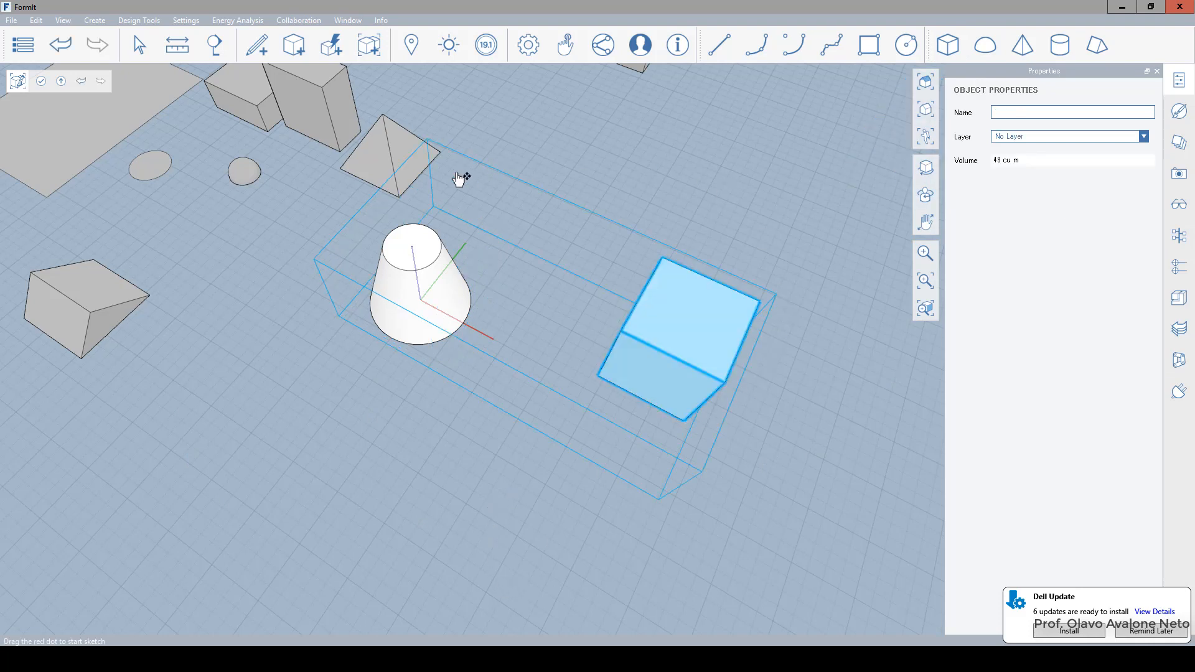
{"action": "double_click", "coordinate": [153, 324]}
{"action": "left_click", "coordinate": [385, 251]}
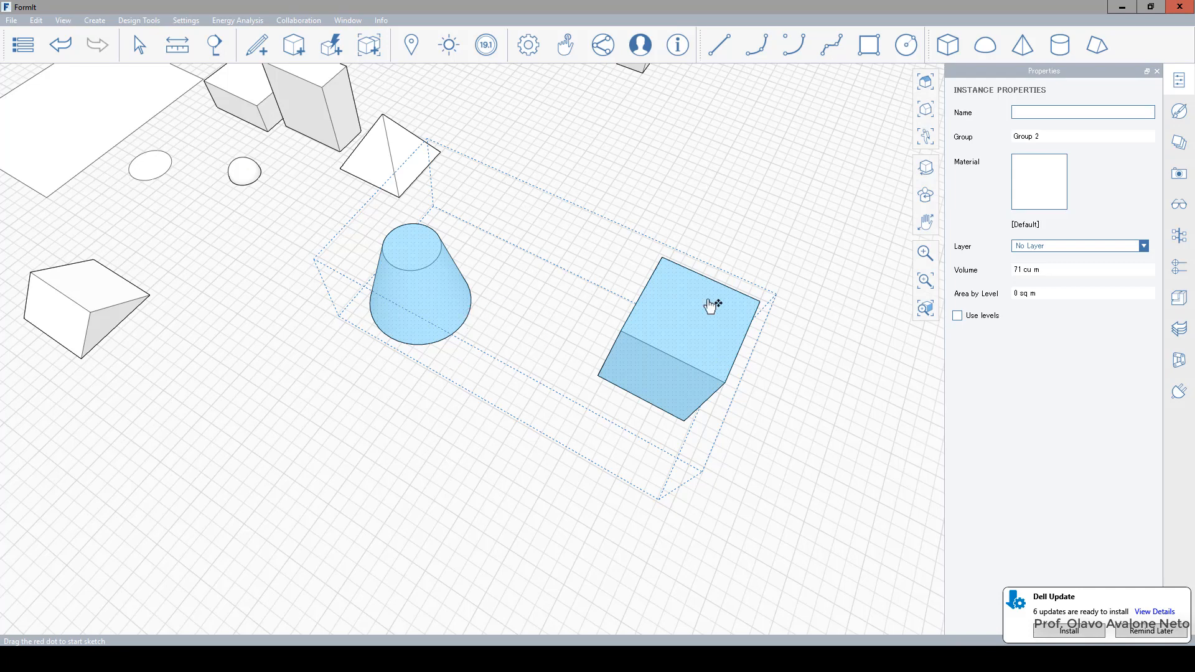
{"action": "key", "text": "Escape"}
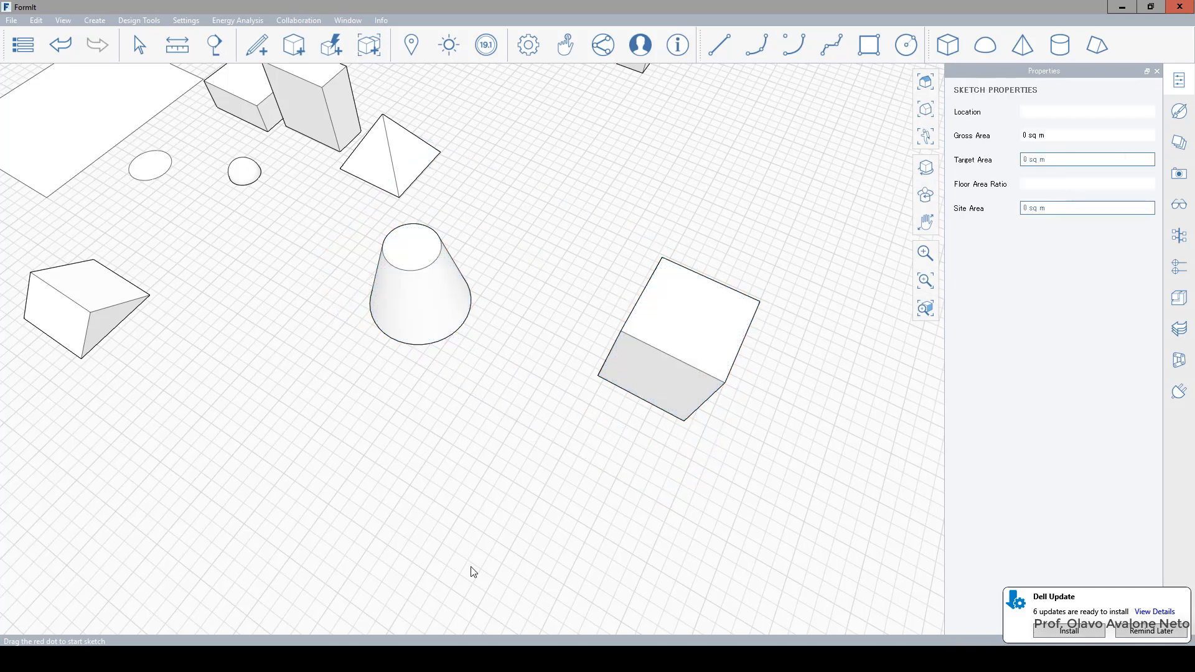
Draw a rectangle about 2.5 m wide inside the large flat rectangle and select its inner and surrounding faces separately
{"action": "scroll", "coordinate": [472, 570], "scroll_direction": "down", "scroll_amount": 2}
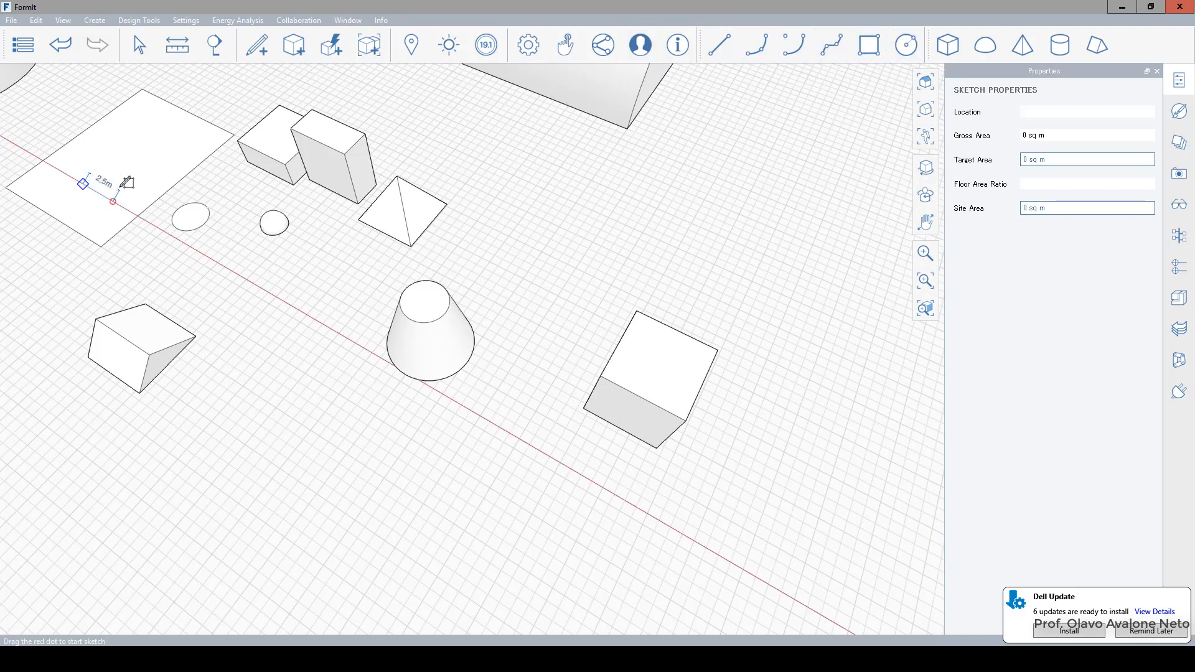
{"action": "left_click", "coordinate": [155, 167]}
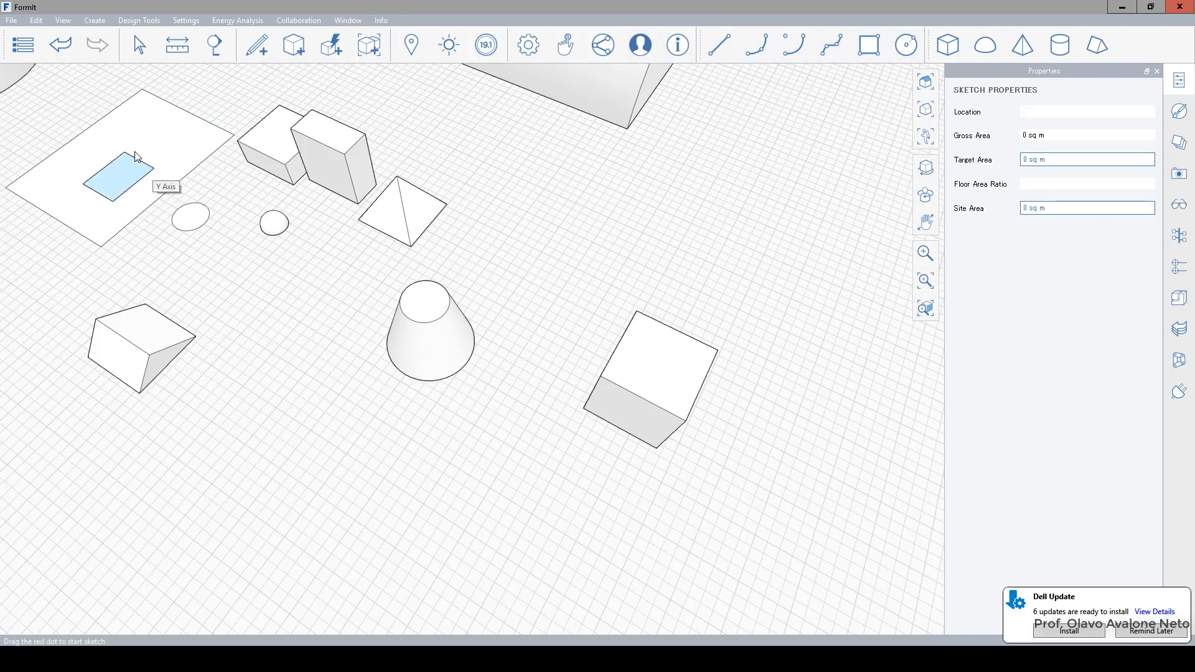
{"action": "left_click", "coordinate": [127, 183]}
{"action": "left_click", "coordinate": [127, 182]}
{"action": "left_click", "coordinate": [174, 171]}
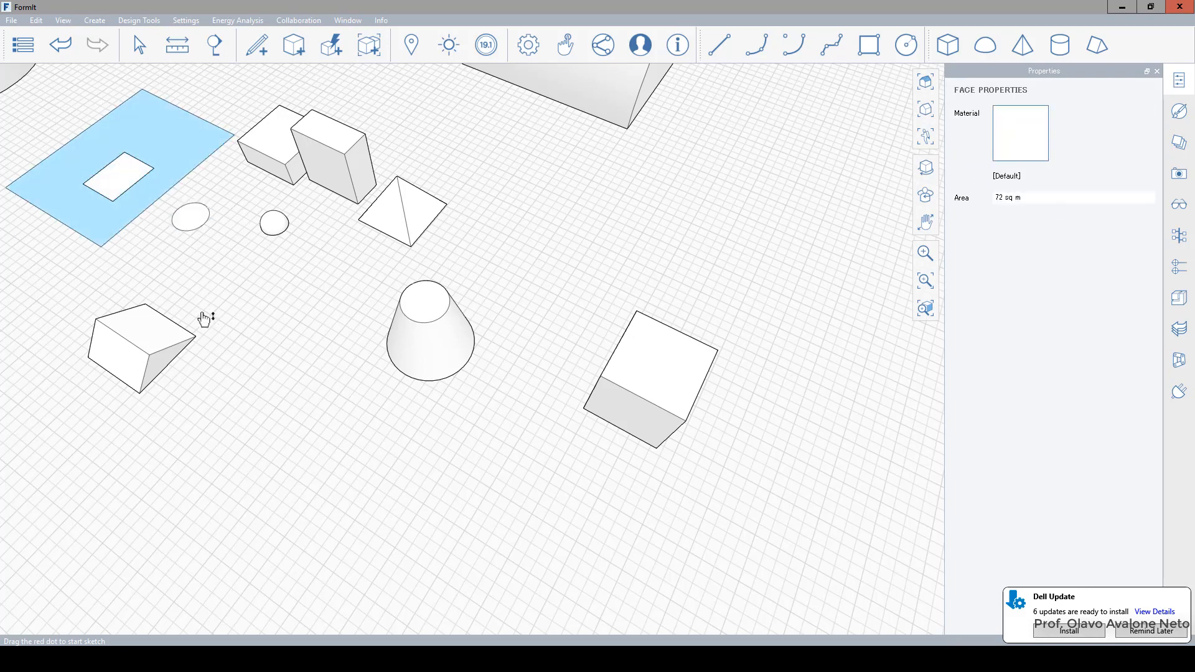
{"action": "left_click", "coordinate": [206, 320]}
Extrude the face surrounding the small rectangle upward about 1.4 m, leaving a rectangular recess inside
{"action": "scroll", "coordinate": [76, 109], "scroll_direction": "up", "scroll_amount": 5}
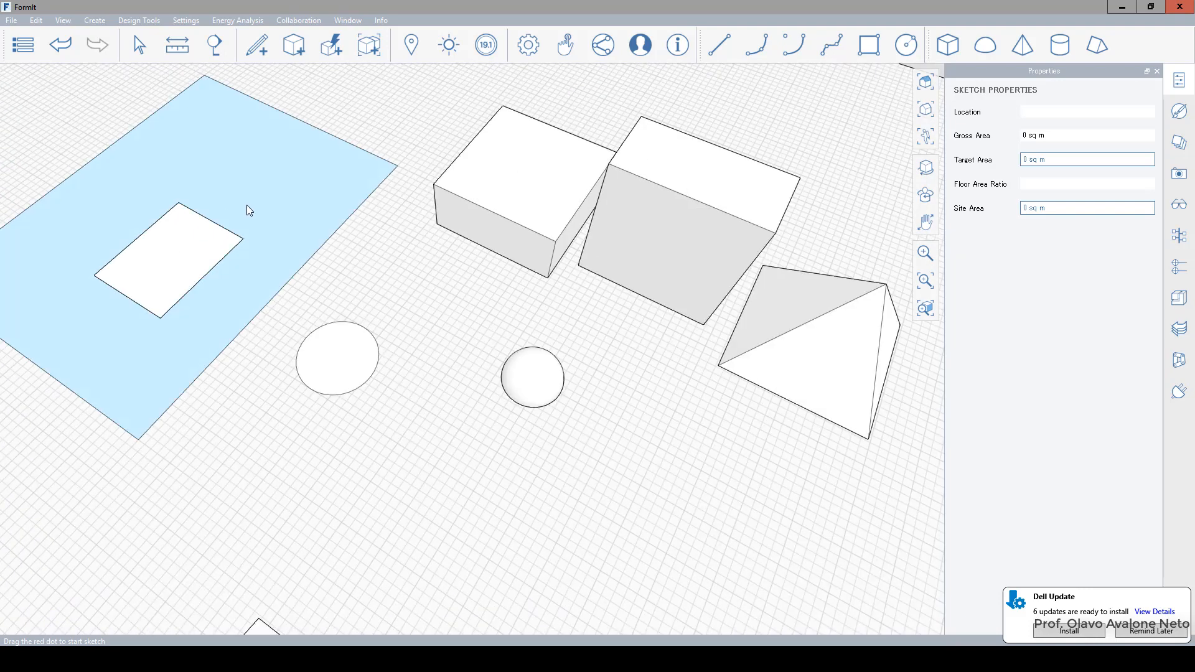
{"action": "left_click", "coordinate": [246, 204]}
{"action": "left_click_drag", "start_coordinate": [245, 206], "coordinate": [240, 166]}
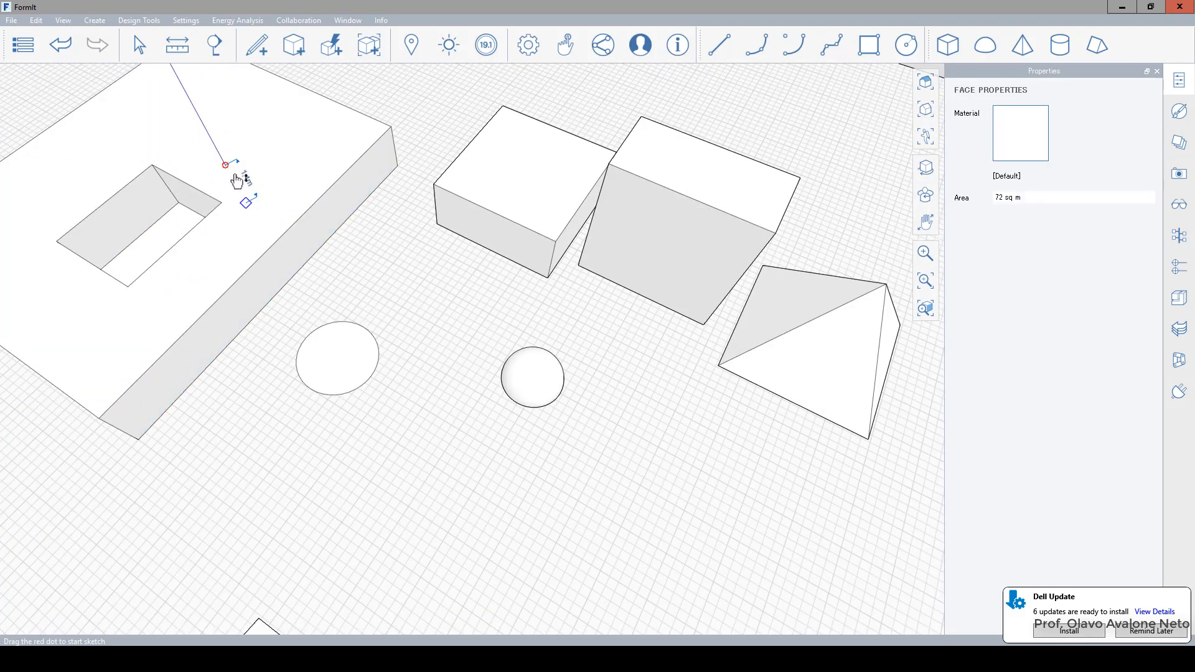
{"action": "scroll", "coordinate": [307, 246], "scroll_direction": "down", "scroll_amount": 4}
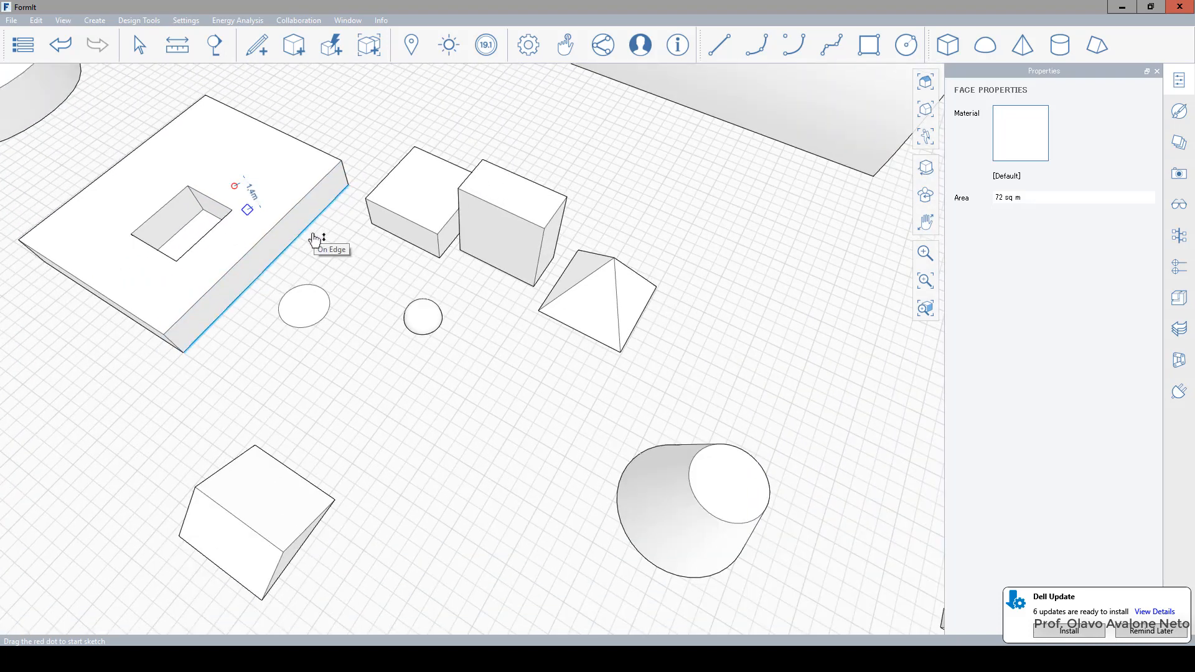
{"action": "left_click", "coordinate": [313, 239]}
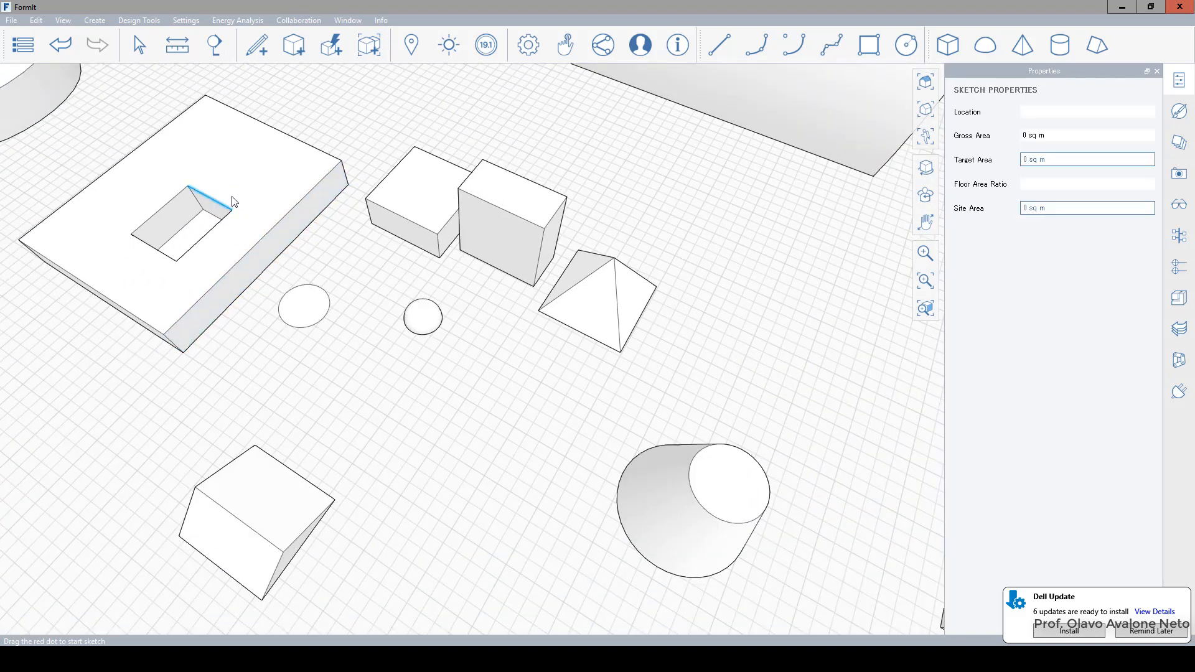
Draw a rectangle about 1.5 m by 1 m on the grouped box's top face without opening the group
{"action": "scroll", "coordinate": [234, 198], "scroll_direction": "down", "scroll_amount": 4}
{"action": "scroll", "coordinate": [727, 393], "scroll_direction": "up", "scroll_amount": 2}
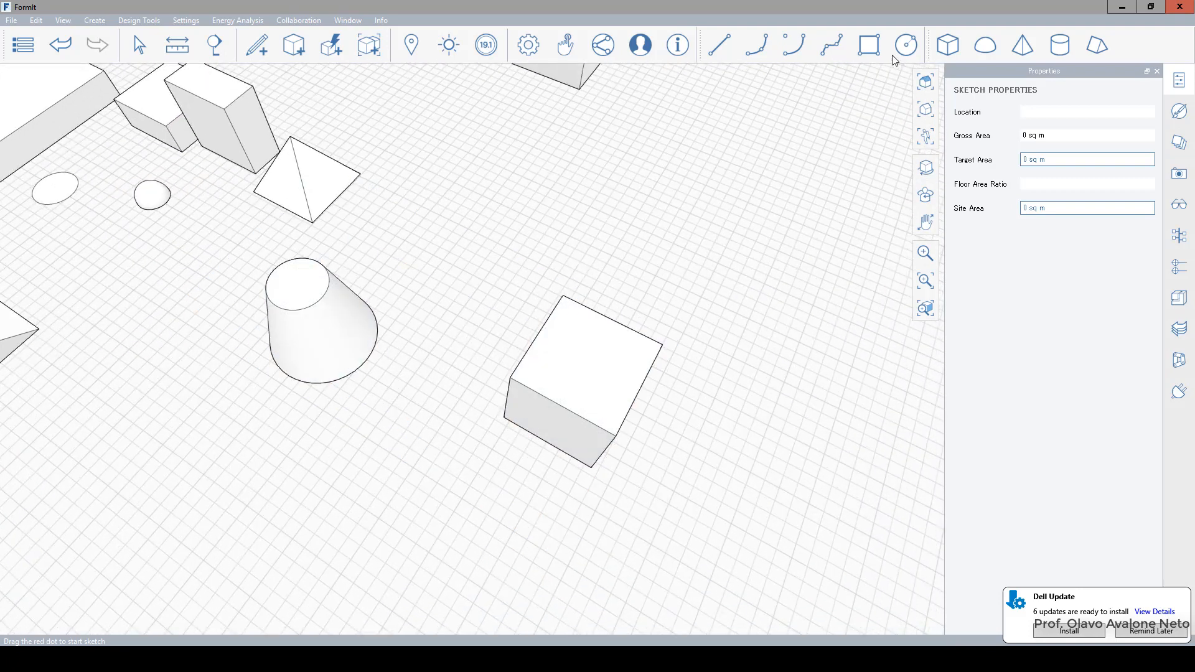
{"action": "left_click", "coordinate": [869, 44]}
{"action": "left_click", "coordinate": [571, 342]}
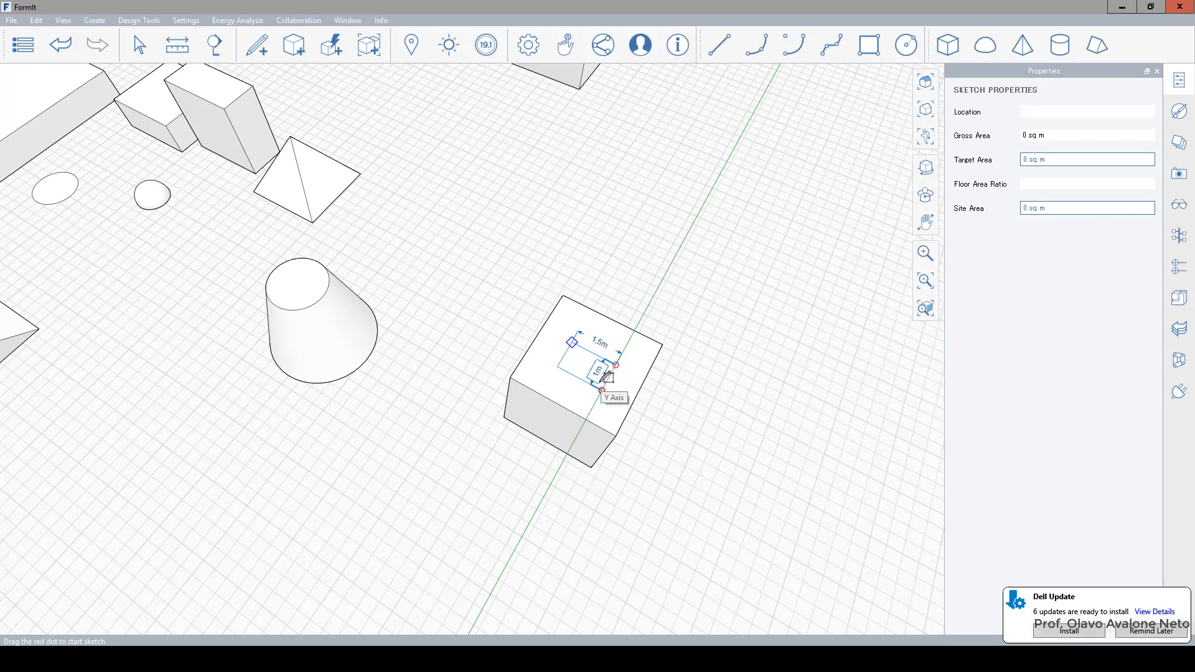
{"action": "left_click", "coordinate": [600, 373]}
{"action": "left_click", "coordinate": [597, 347]}
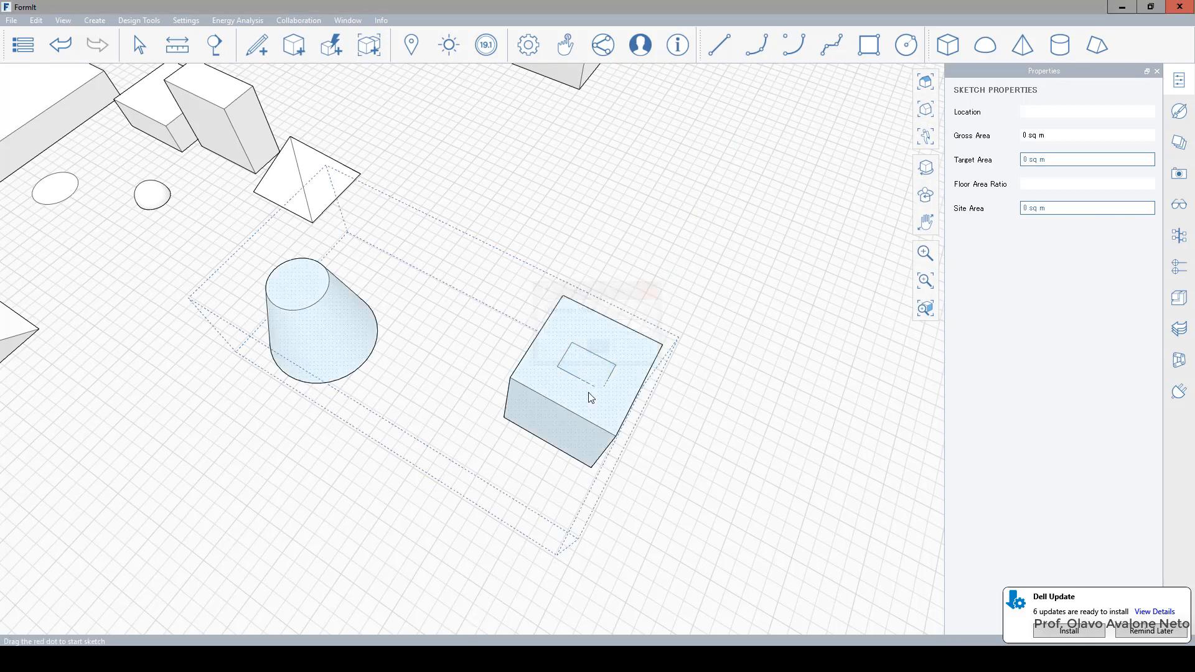
{"action": "key", "text": "Escape"}
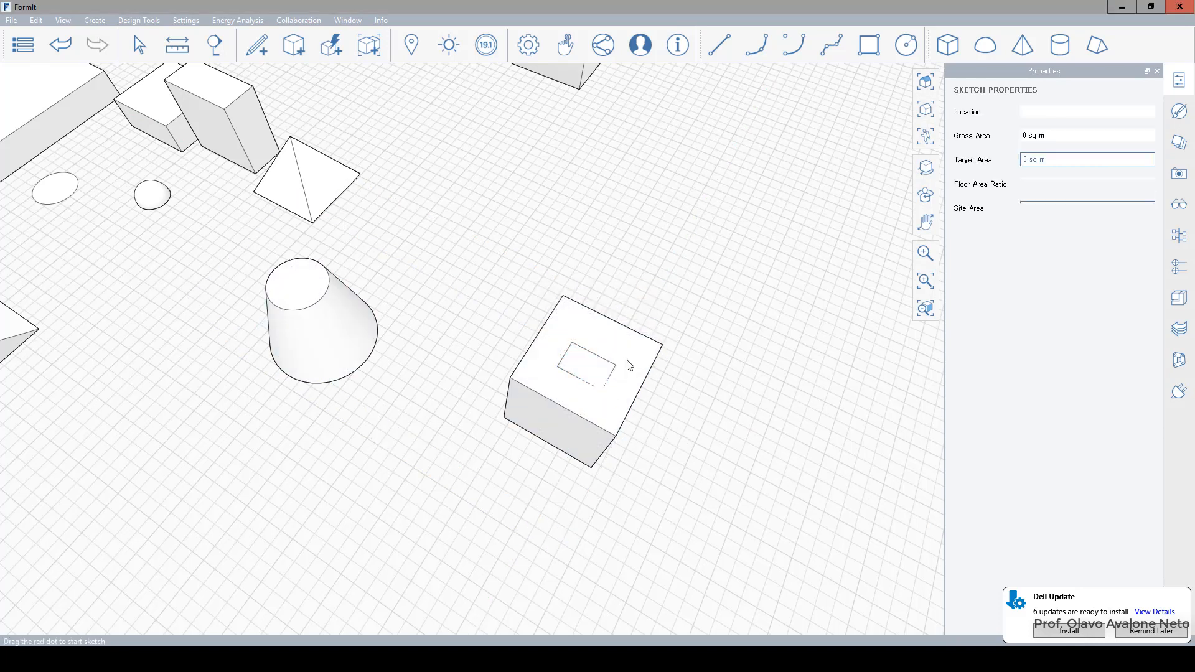
{"action": "key", "text": "Escape"}
{"action": "left_click", "coordinate": [625, 355]}
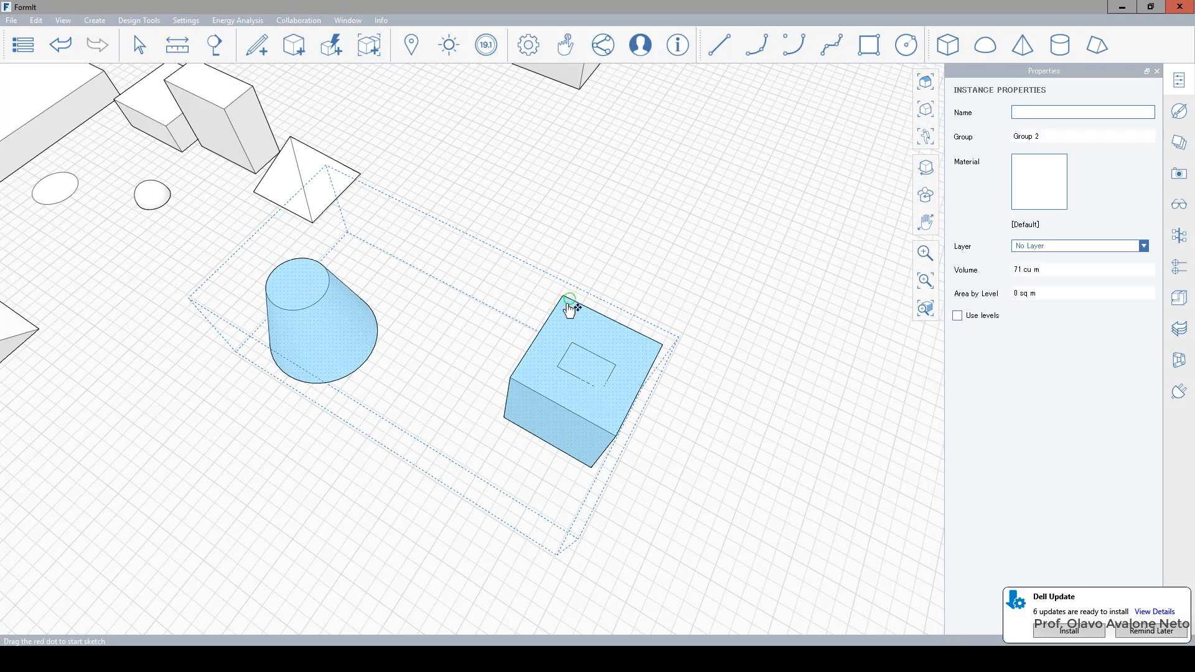
{"action": "key", "text": "Escape"}
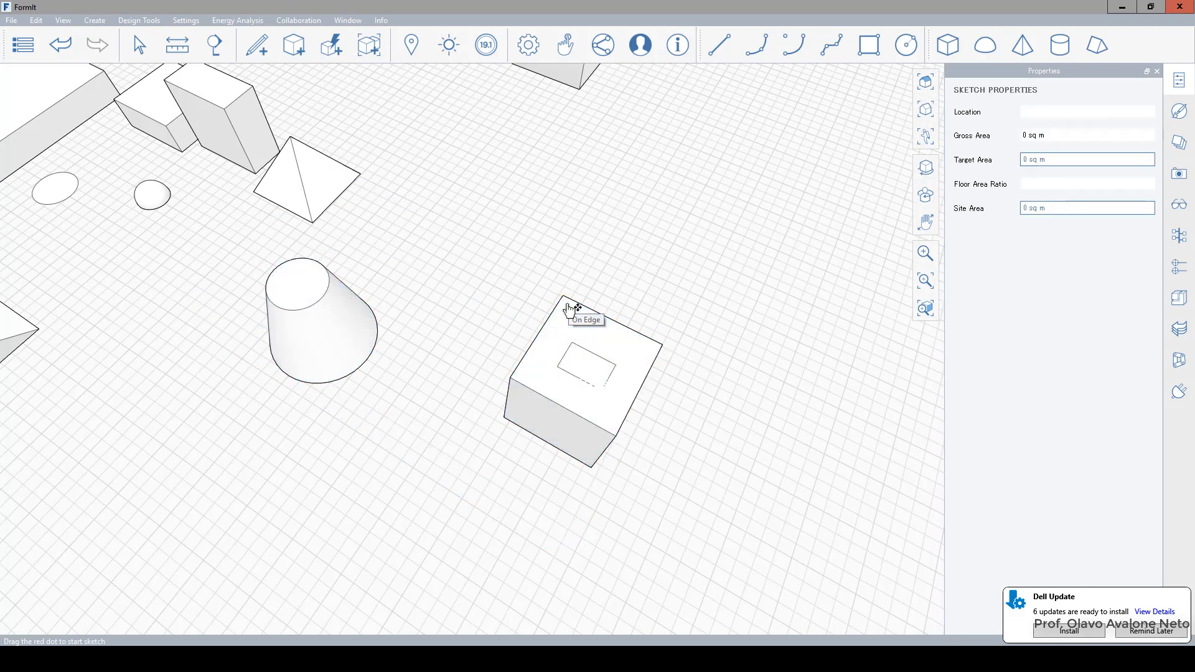
Extrude the small rectangle's face down through the grouped box from outside the group
{"action": "left_click", "coordinate": [601, 369]}
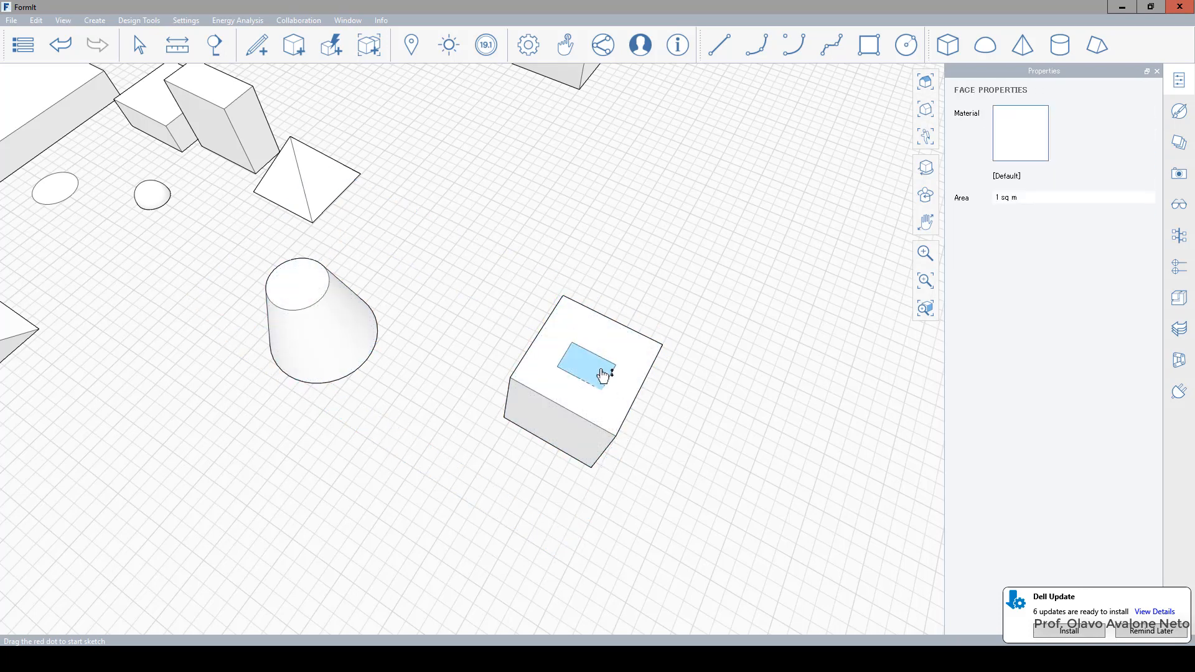
{"action": "left_click", "coordinate": [601, 369]}
{"action": "left_click", "coordinate": [573, 468]}
{"action": "key", "text": "Escape"}
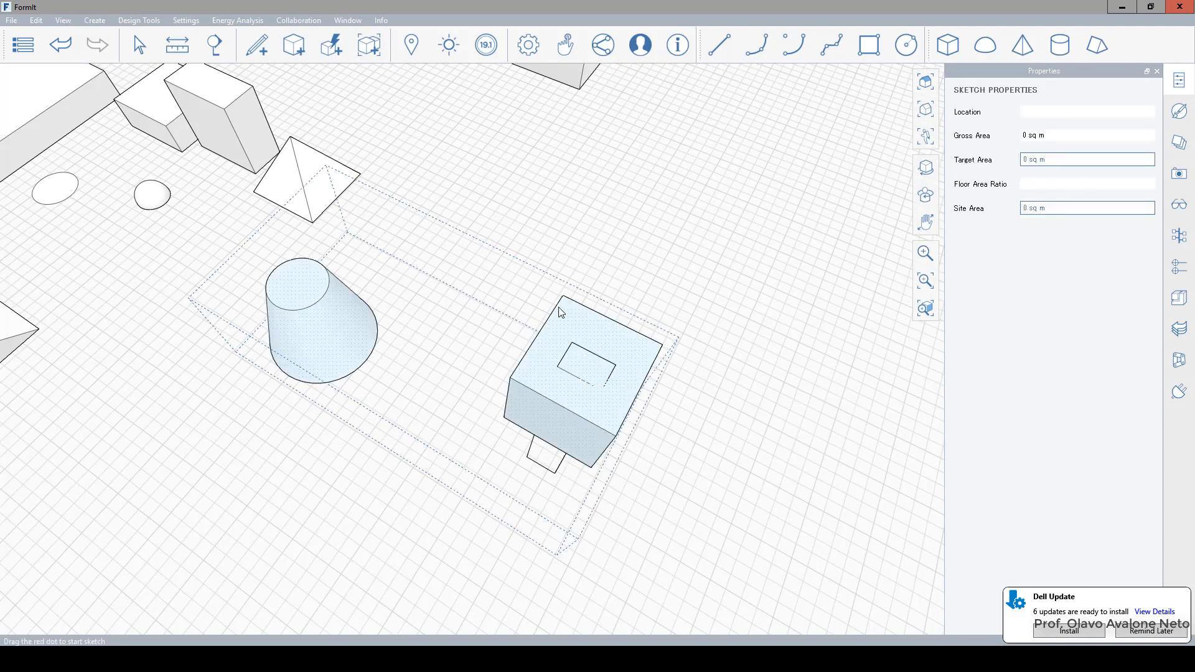
{"action": "left_click", "coordinate": [546, 461]}
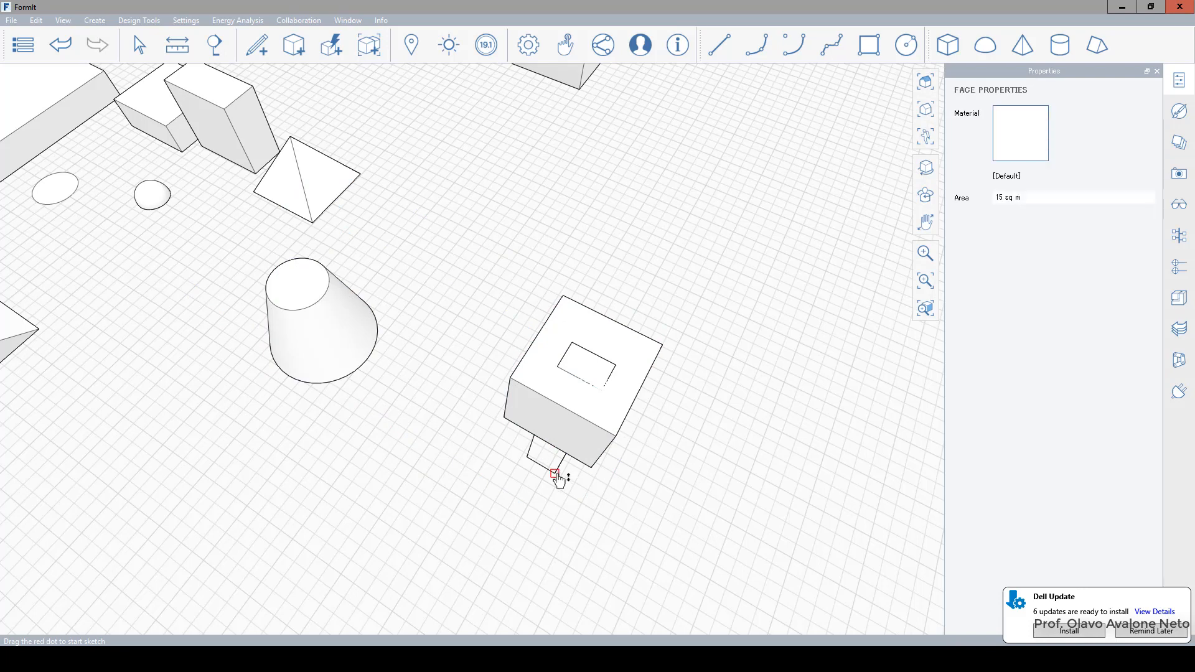
{"action": "left_click", "coordinate": [562, 465]}
{"action": "key", "text": "Escape"}
{"action": "key", "text": "Escape"}
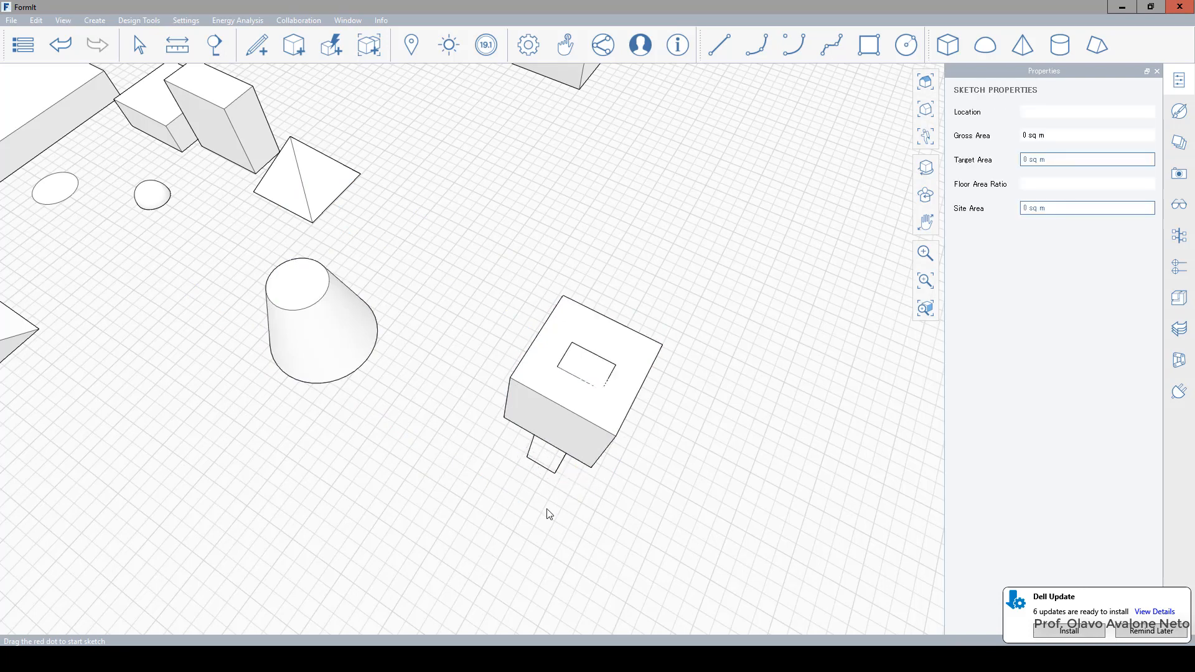
Select the whole prism extruded through the box and move it up so it protrudes above the box's top
{"action": "middle_click_drag", "start_coordinate": [505, 453], "coordinate": [487, 255]}
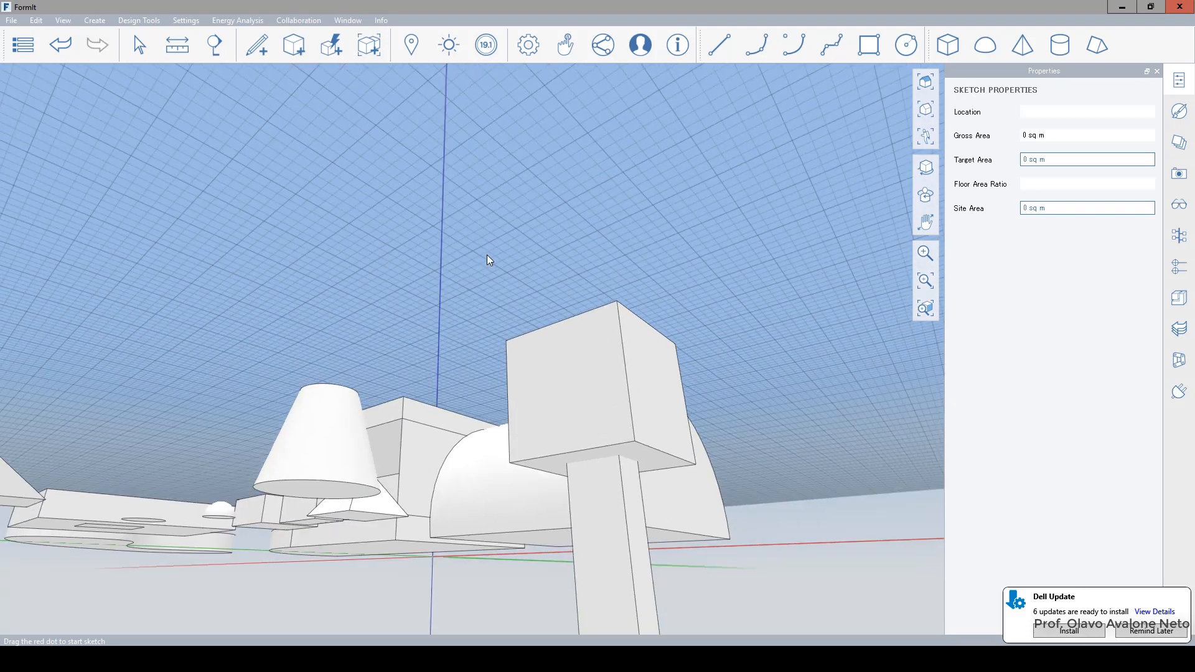
{"action": "scroll", "coordinate": [581, 499], "scroll_direction": "down", "scroll_amount": 2}
{"action": "left_click", "coordinate": [573, 498]}
{"action": "double_click", "coordinate": [592, 557]}
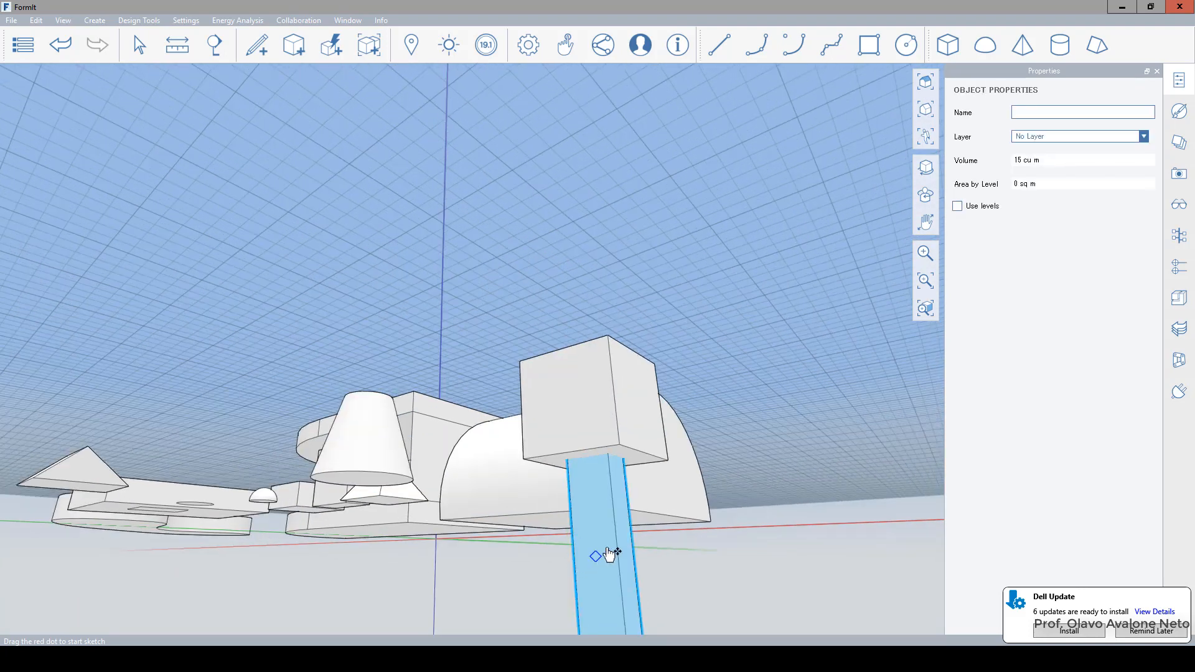
{"action": "left_click_drag", "start_coordinate": [600, 558], "coordinate": [593, 501]}
{"action": "middle_click_drag", "start_coordinate": [632, 378], "coordinate": [653, 532]}
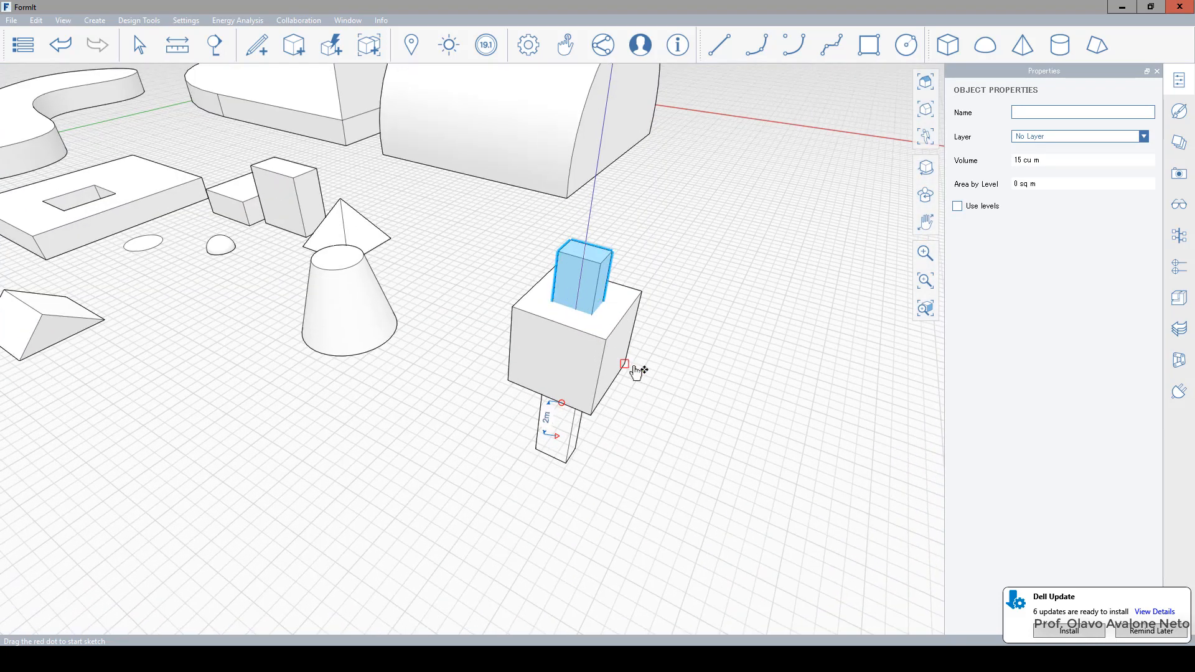
{"action": "scroll", "coordinate": [648, 405], "scroll_direction": "down", "scroll_amount": 3}
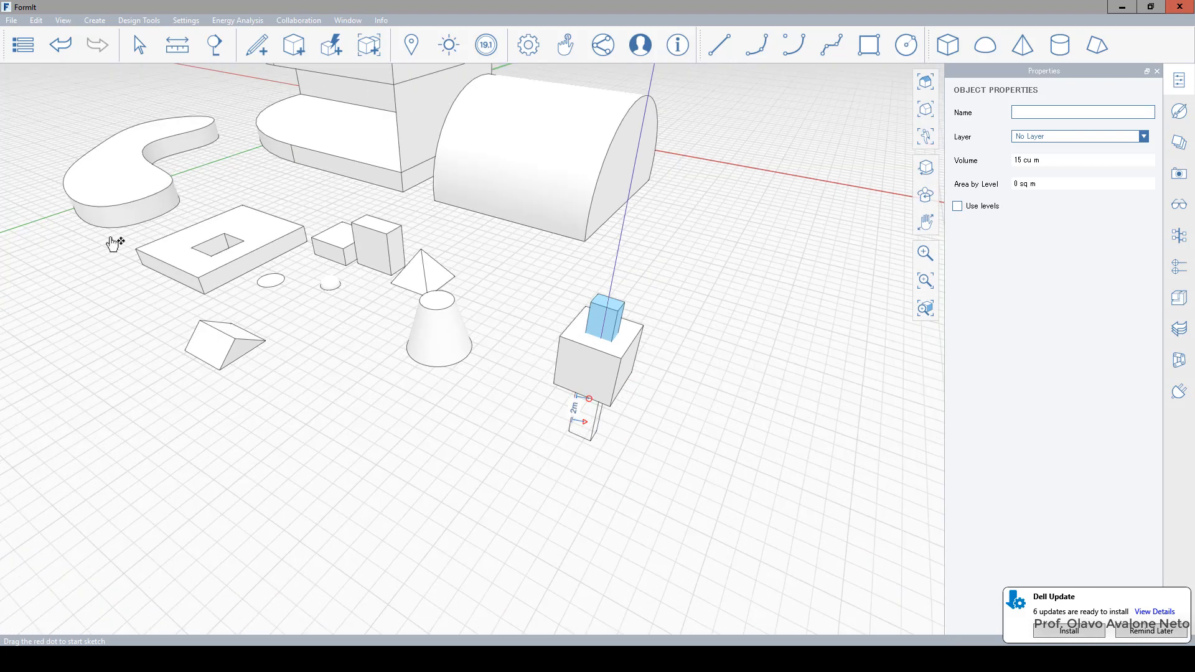
Select the loose prism running through the grouped box and delete it
{"action": "left_click", "coordinate": [198, 243]}
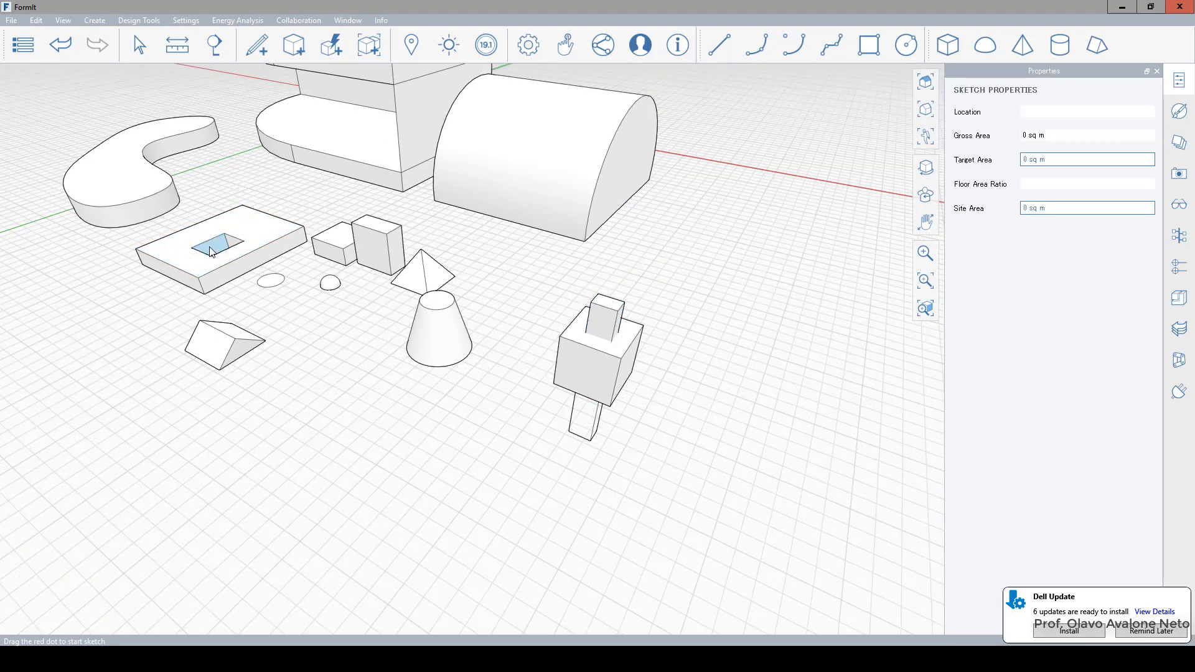
{"action": "left_click", "coordinate": [609, 373]}
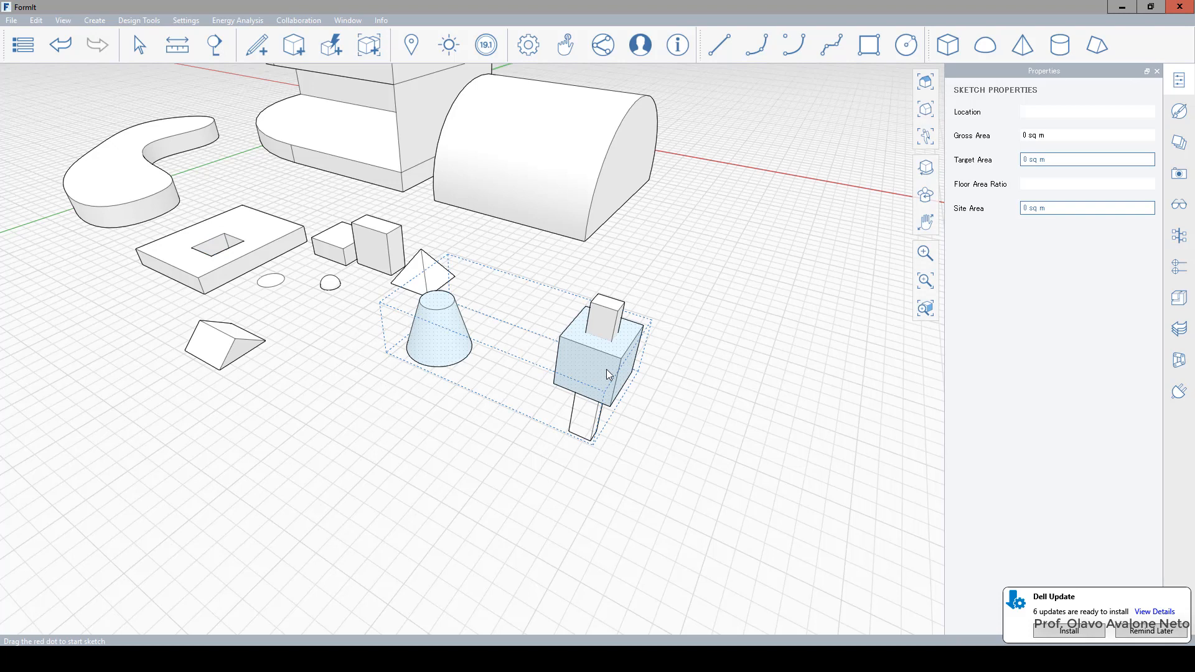
{"action": "left_click_drag", "start_coordinate": [509, 240], "coordinate": [711, 545]}
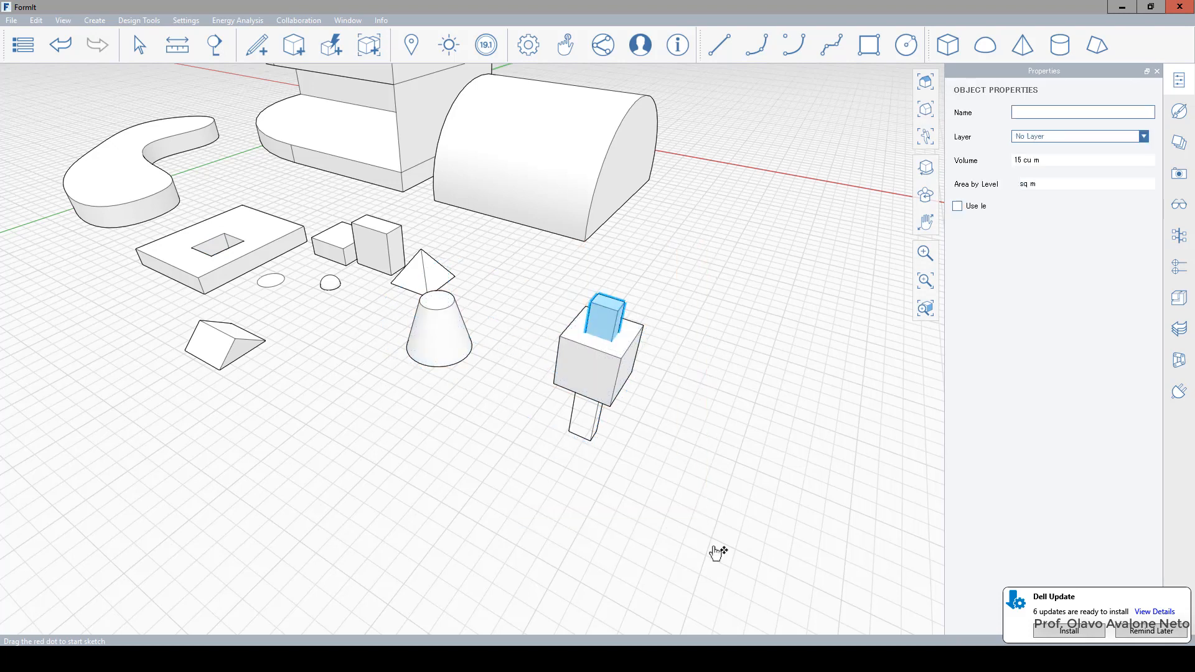
{"action": "key", "text": "Delete"}
Open the group for editing and draw a rectangle about 2 m by 1.5 m on the box's top face
{"action": "left_click", "coordinate": [597, 341]}
{"action": "double_click", "coordinate": [594, 341]}
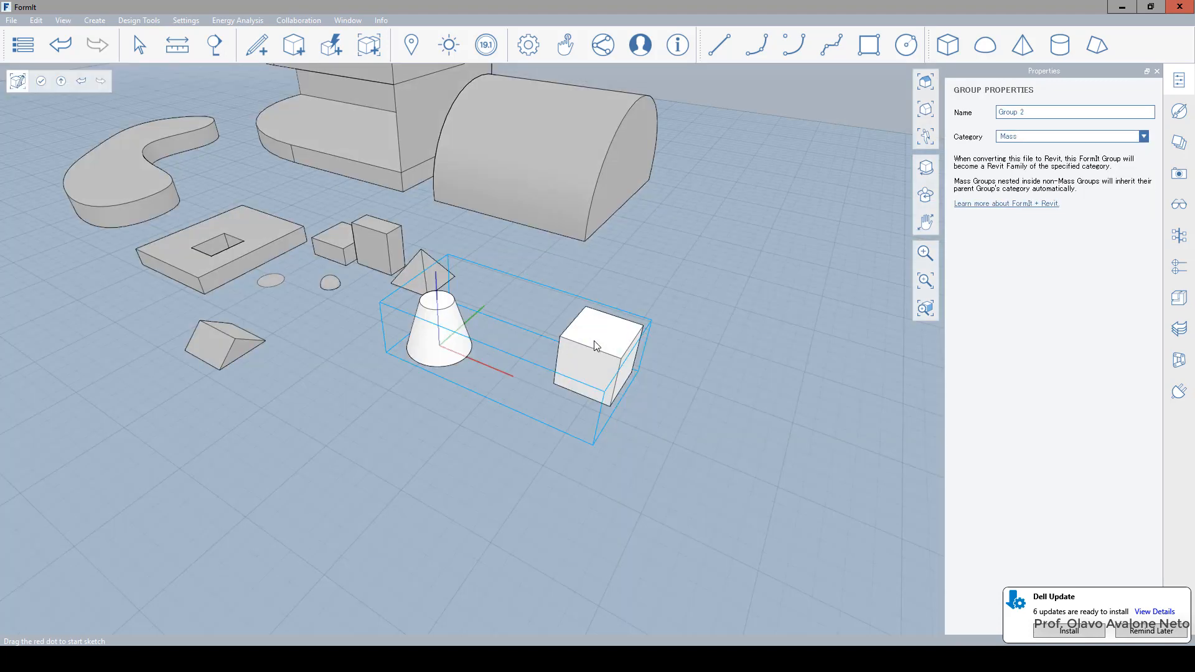
{"action": "scroll", "coordinate": [596, 345], "scroll_direction": "up", "scroll_amount": 3}
{"action": "left_click", "coordinate": [869, 45]}
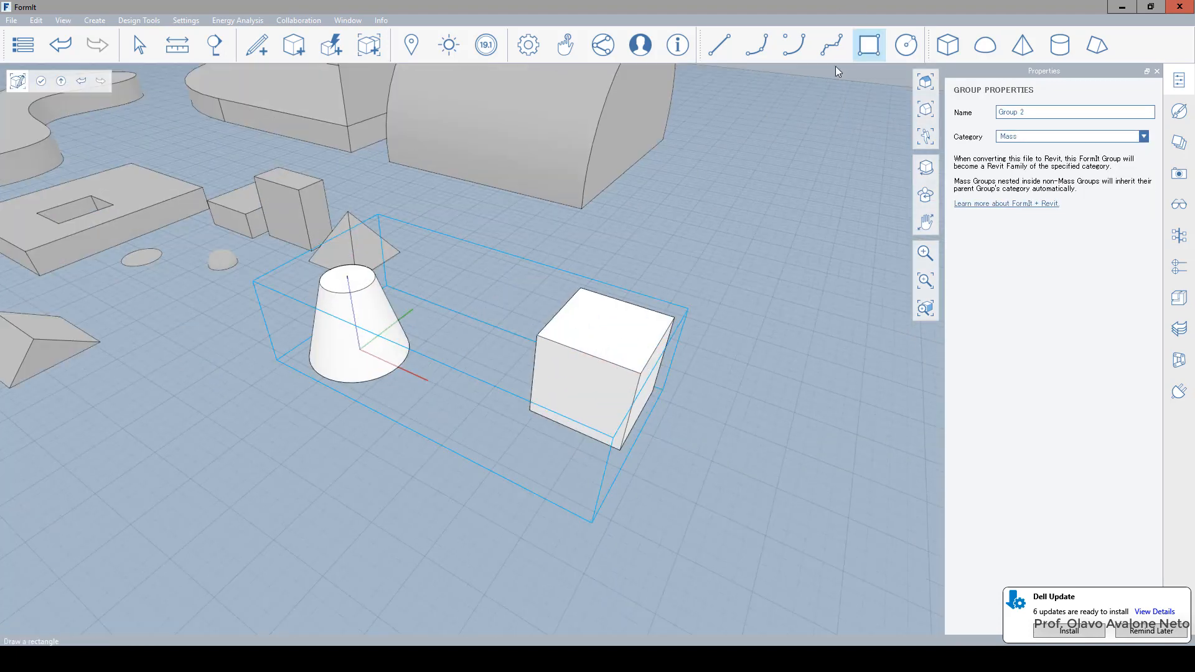
{"action": "left_click", "coordinate": [585, 309]}
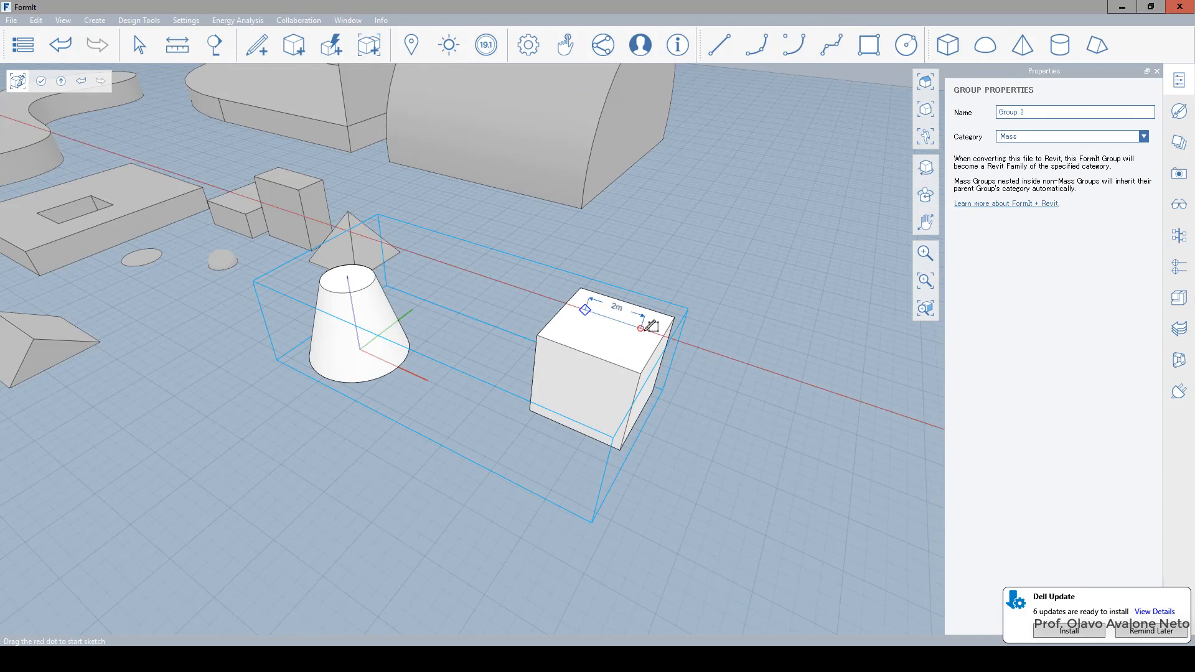
{"action": "left_click", "coordinate": [640, 328]}
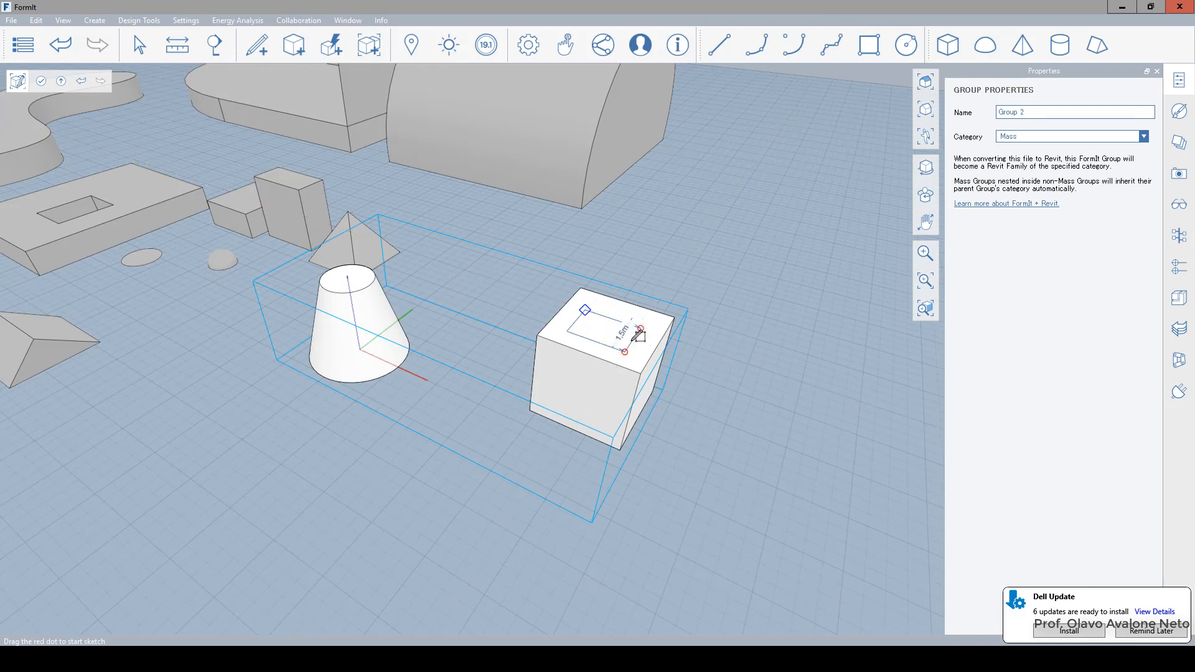
{"action": "key", "text": "Escape"}
{"action": "scroll", "coordinate": [592, 332], "scroll_direction": "up", "scroll_amount": 1}
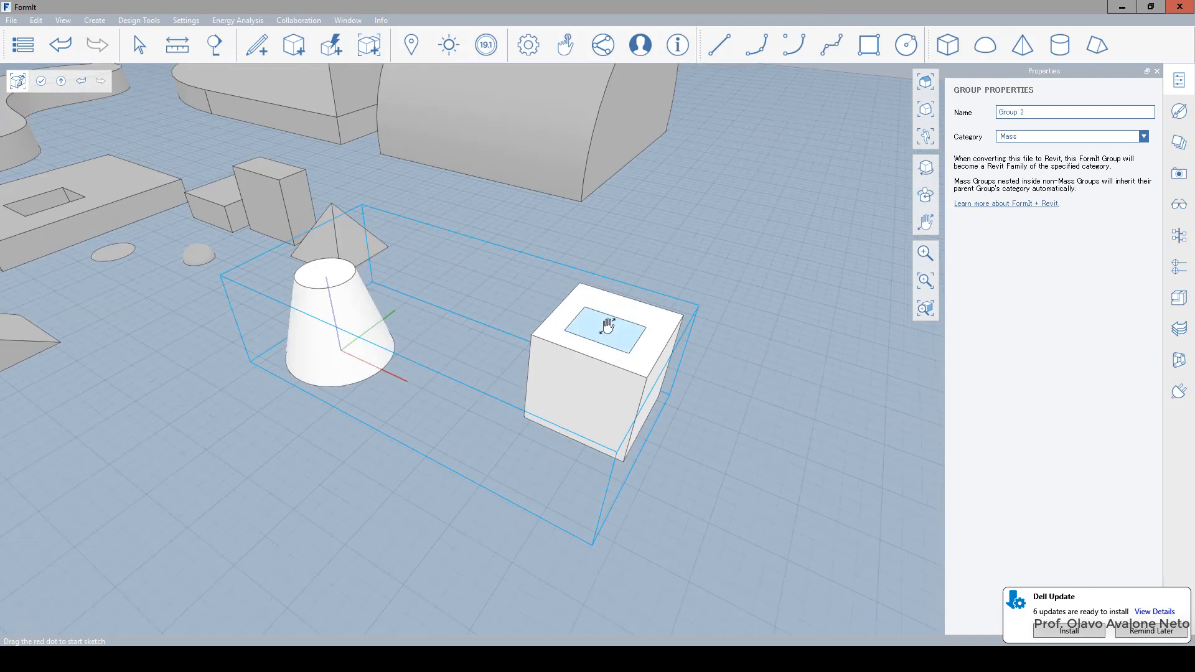
Extrude the rectangle's face down through the entire box to cut an opening, and undo the cut after inspecting it
{"action": "key", "text": "Escape"}
{"action": "double_click", "coordinate": [609, 332]}
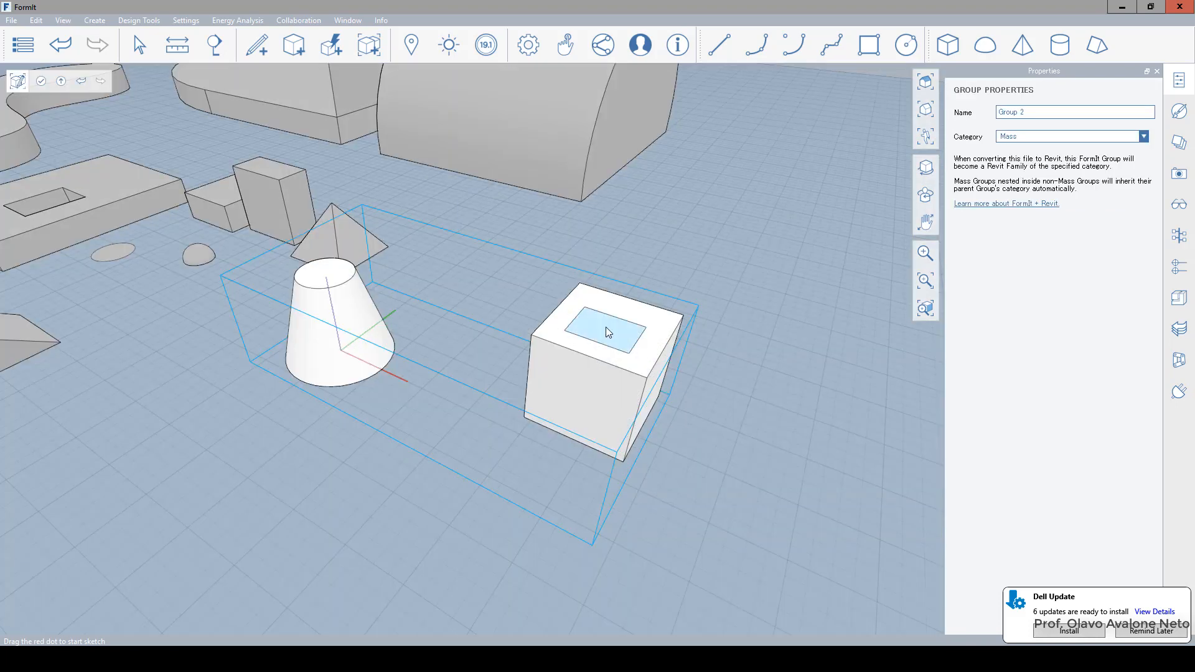
{"action": "left_click", "coordinate": [606, 330]}
{"action": "left_click_drag", "start_coordinate": [609, 332], "coordinate": [590, 449]}
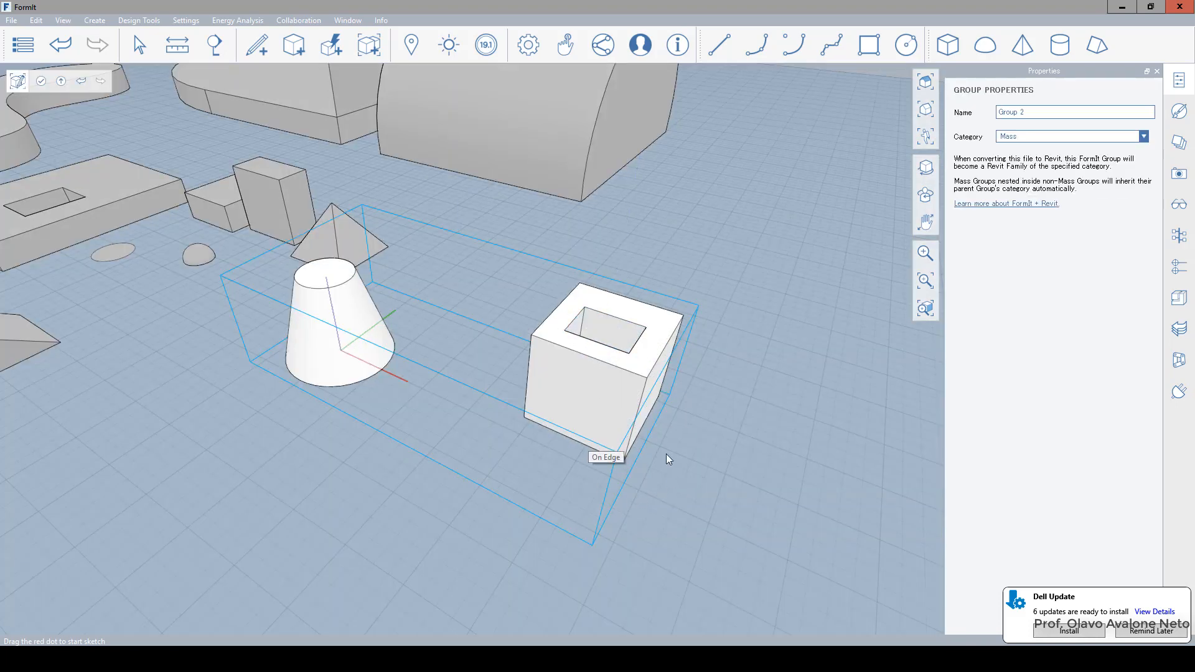
{"action": "right_click_drag", "start_coordinate": [624, 398], "coordinate": [590, 539]}
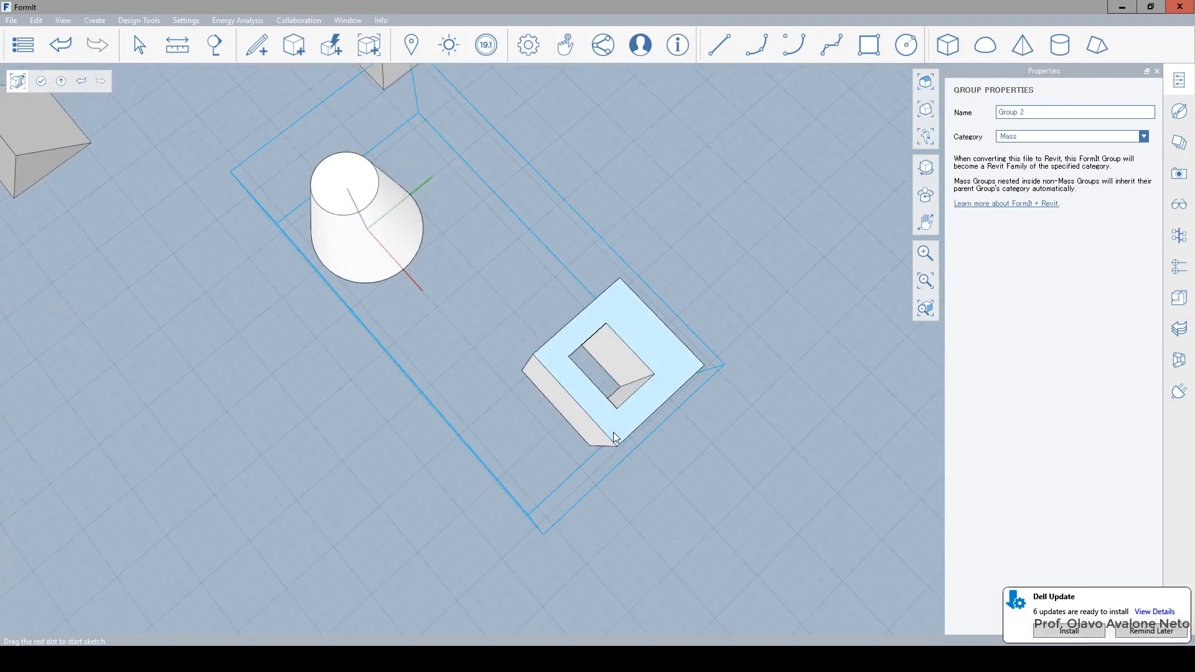
{"action": "right_click_drag", "start_coordinate": [581, 448], "coordinate": [688, 551]}
{"action": "scroll", "coordinate": [628, 275], "scroll_direction": "up", "scroll_amount": 3}
{"action": "scroll", "coordinate": [618, 283], "scroll_direction": "up", "scroll_amount": 3}
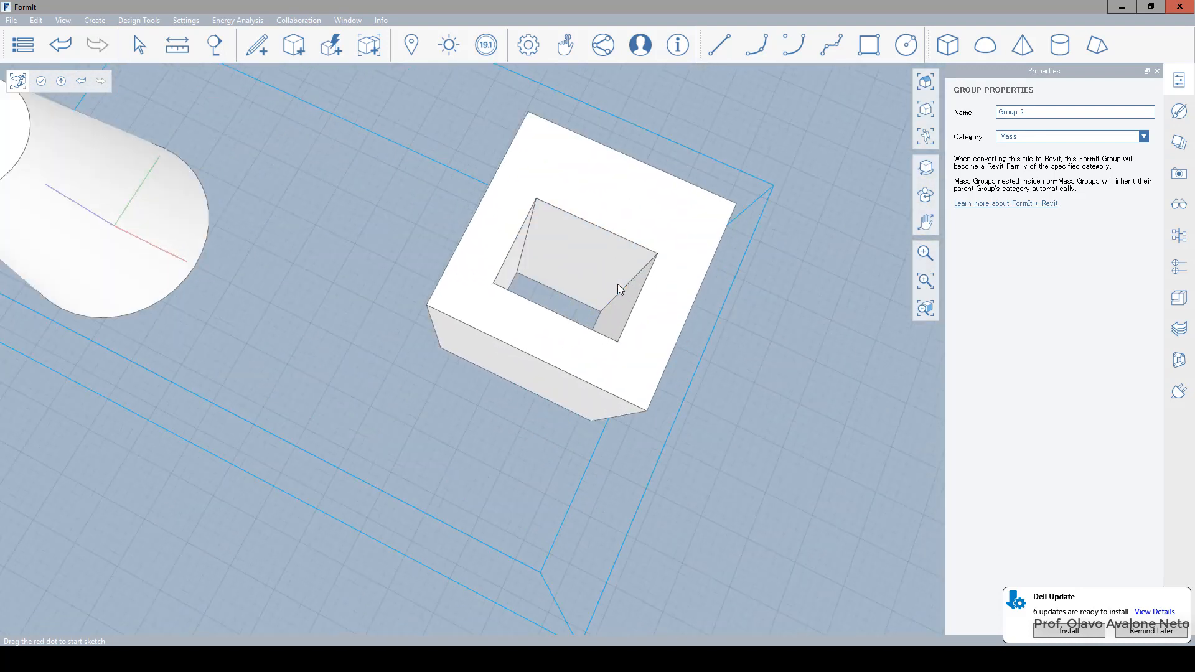
{"action": "scroll", "coordinate": [573, 311], "scroll_direction": "up", "scroll_amount": 4}
{"action": "scroll", "coordinate": [560, 298], "scroll_direction": "down", "scroll_amount": 5}
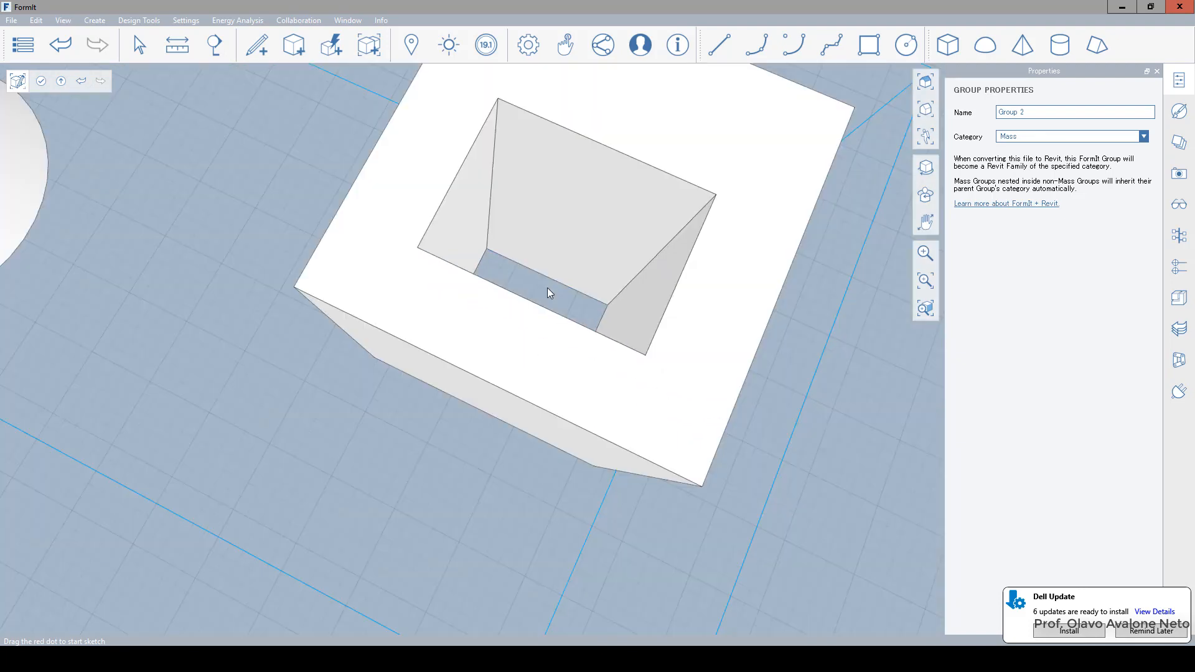
{"action": "key", "text": "ctrl+z"}
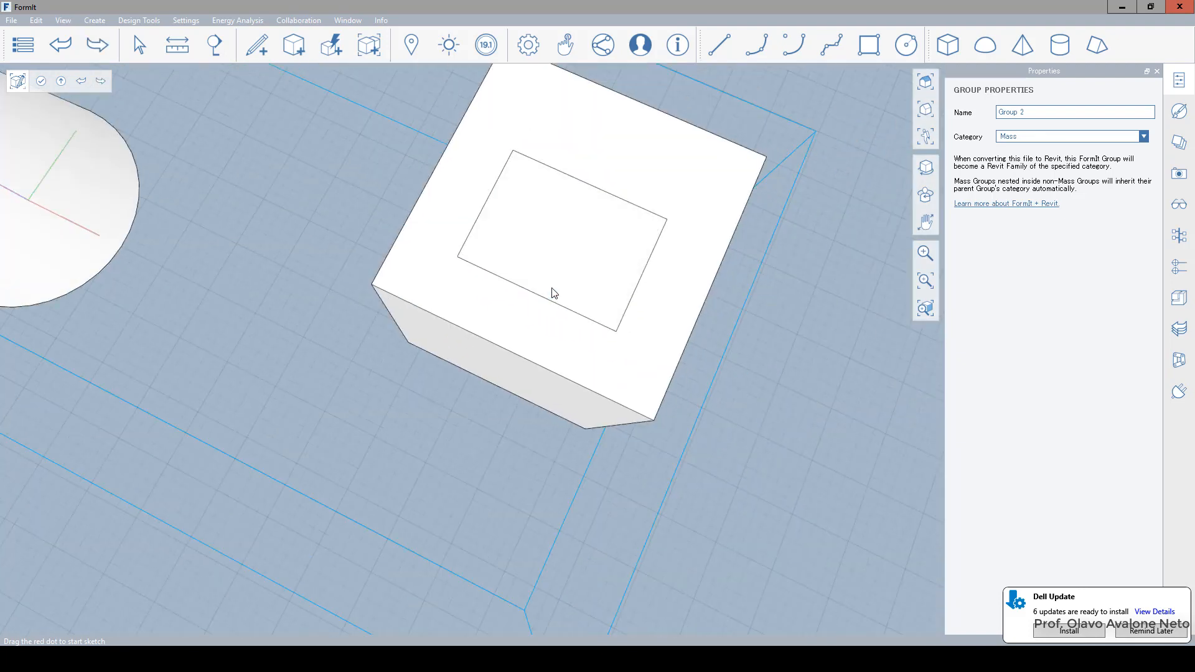
Extrude the rectangle's face upward about 1.4 m above the box's top
{"action": "middle_click_drag", "start_coordinate": [597, 321], "coordinate": [610, 219]}
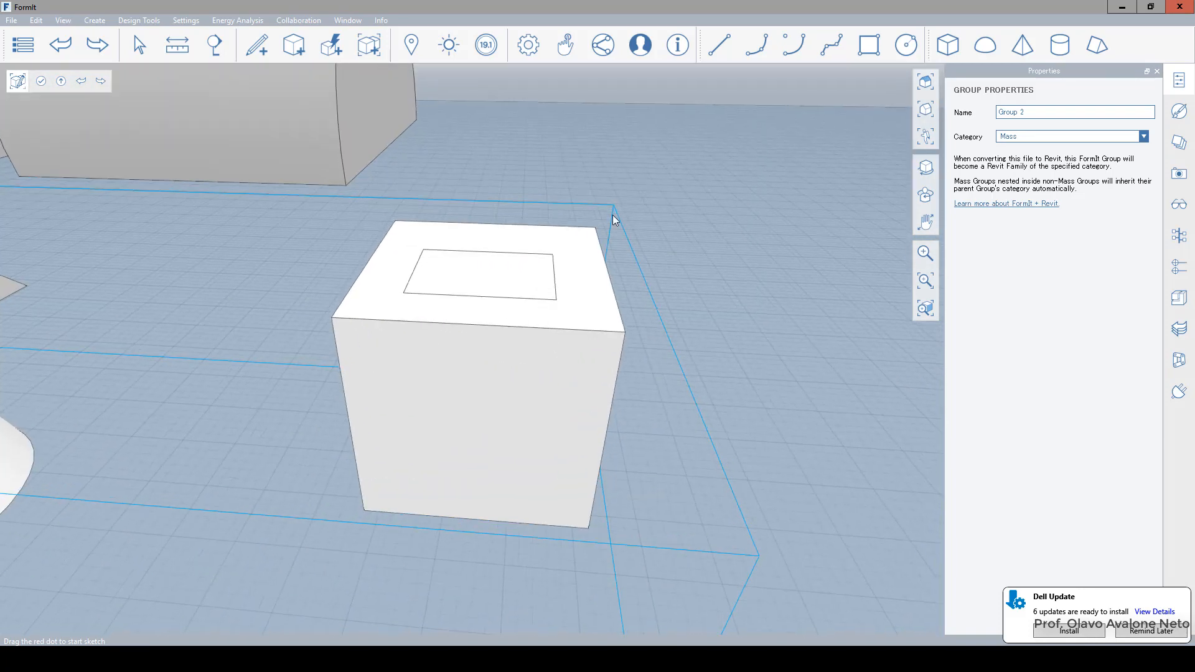
{"action": "left_click", "coordinate": [458, 277]}
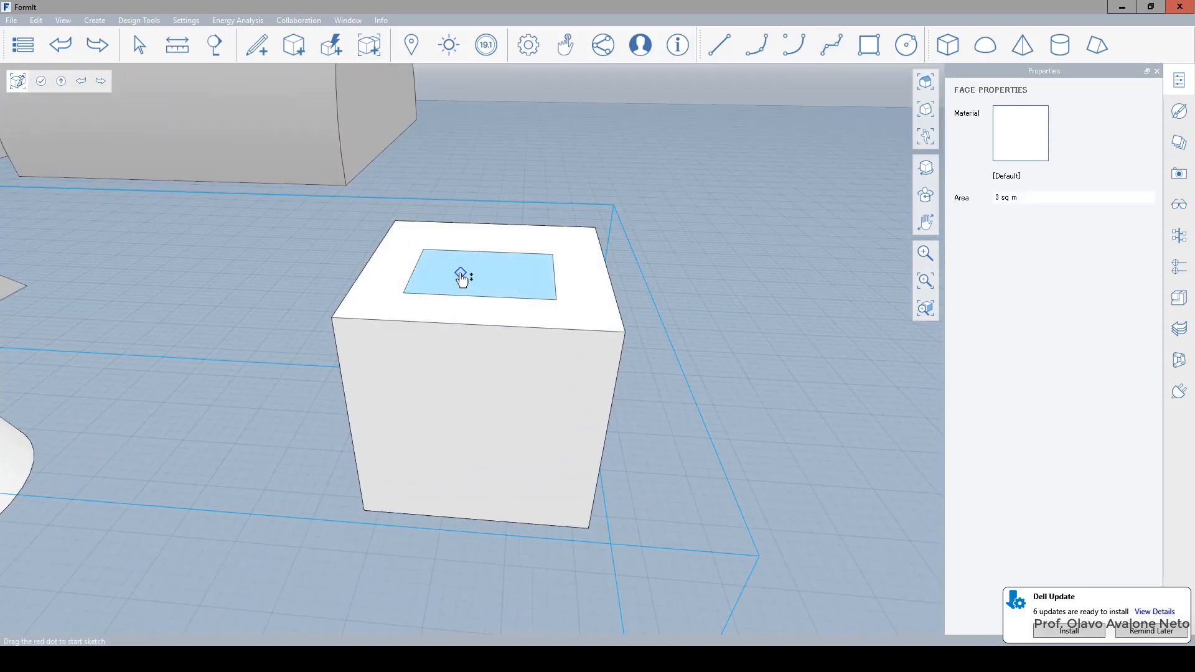
{"action": "left_click_drag", "start_coordinate": [461, 278], "coordinate": [462, 171]}
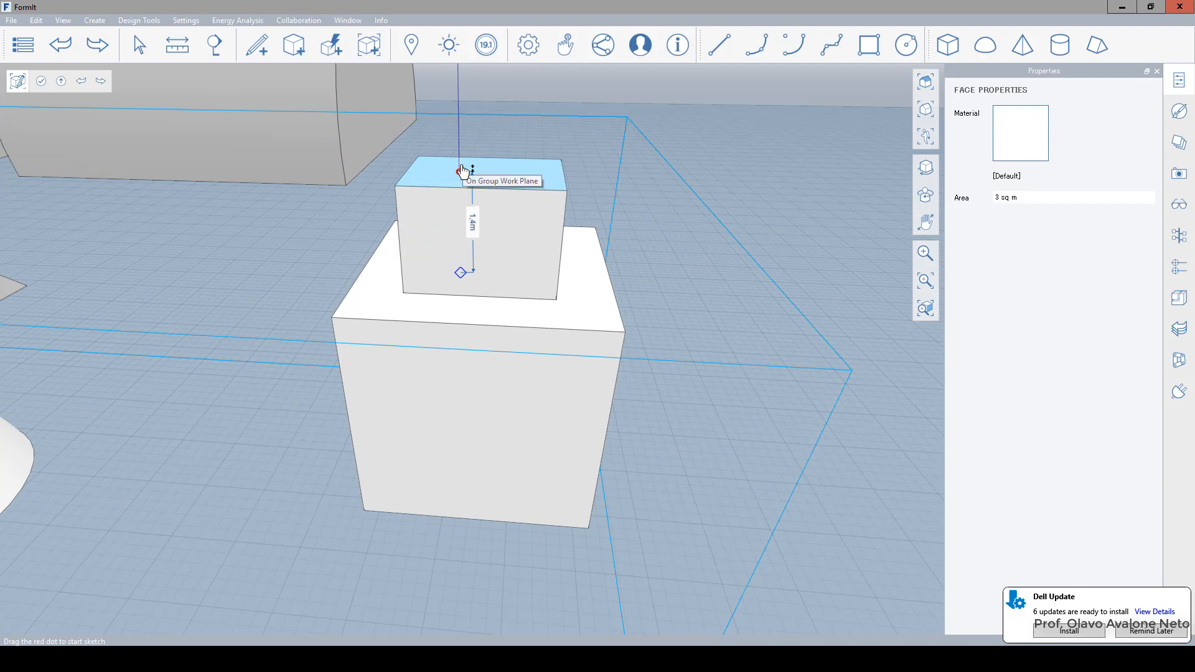
{"action": "right_click_drag", "start_coordinate": [448, 171], "coordinate": [372, 176]}
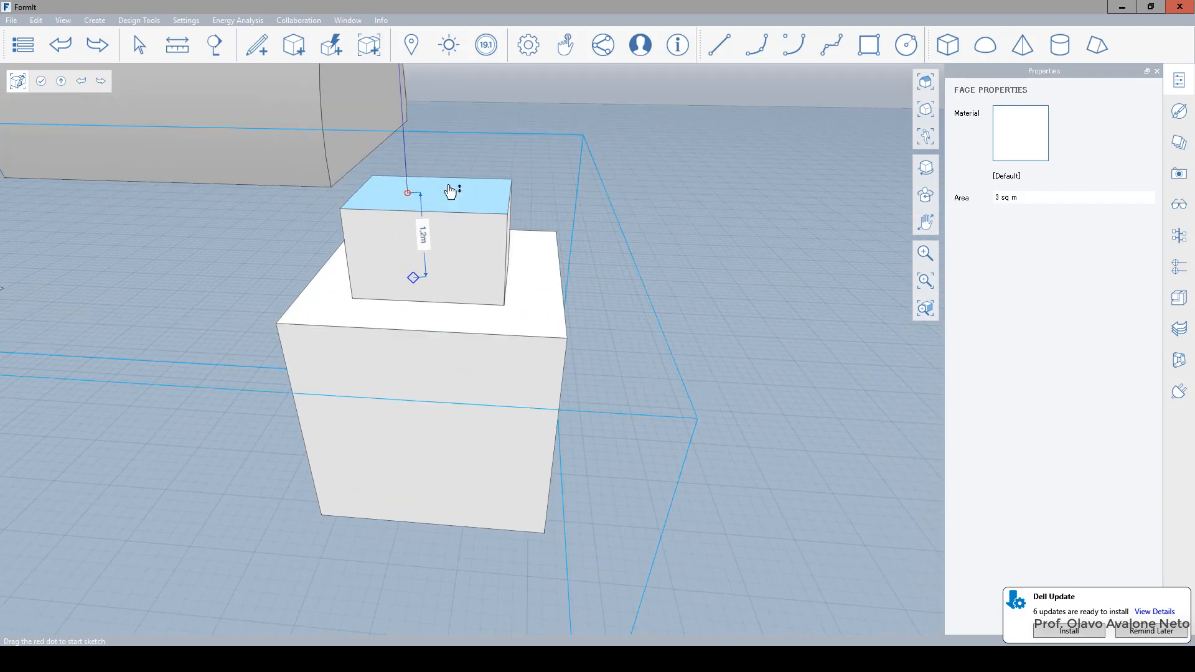
{"action": "right_click_drag", "start_coordinate": [453, 187], "coordinate": [395, 200]}
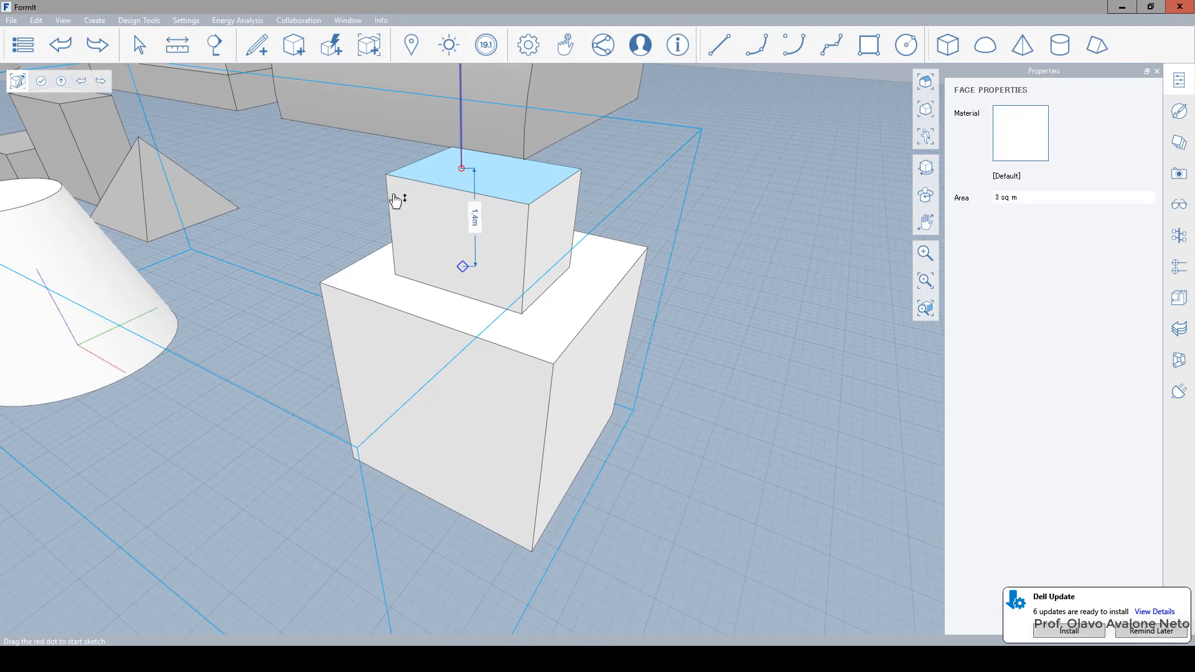
Push the rectangle's face down about 2.4 m below the box's top to form a recess
{"action": "left_click", "coordinate": [436, 197]}
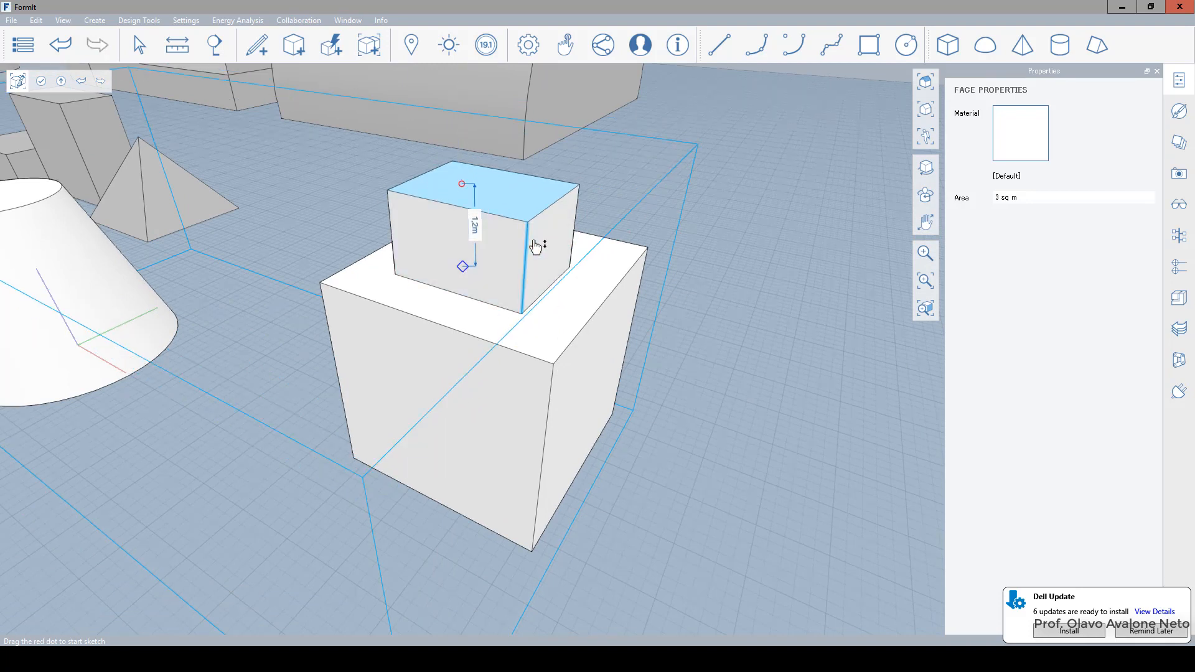
{"action": "left_click_drag", "start_coordinate": [505, 205], "coordinate": [497, 364]}
{"action": "right_click_drag", "start_coordinate": [441, 366], "coordinate": [419, 422]}
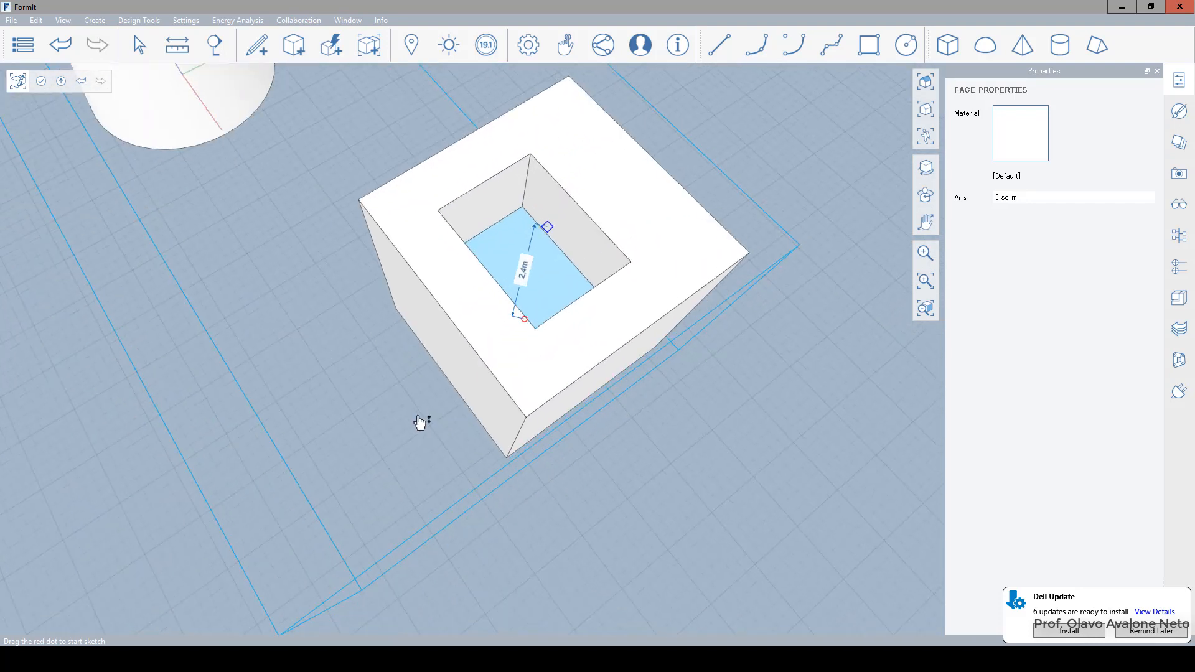
Push the recess's bottom face down to the box's bottom vertex so the opening cuts through the whole box
{"action": "right_click_drag", "start_coordinate": [510, 336], "coordinate": [505, 369]}
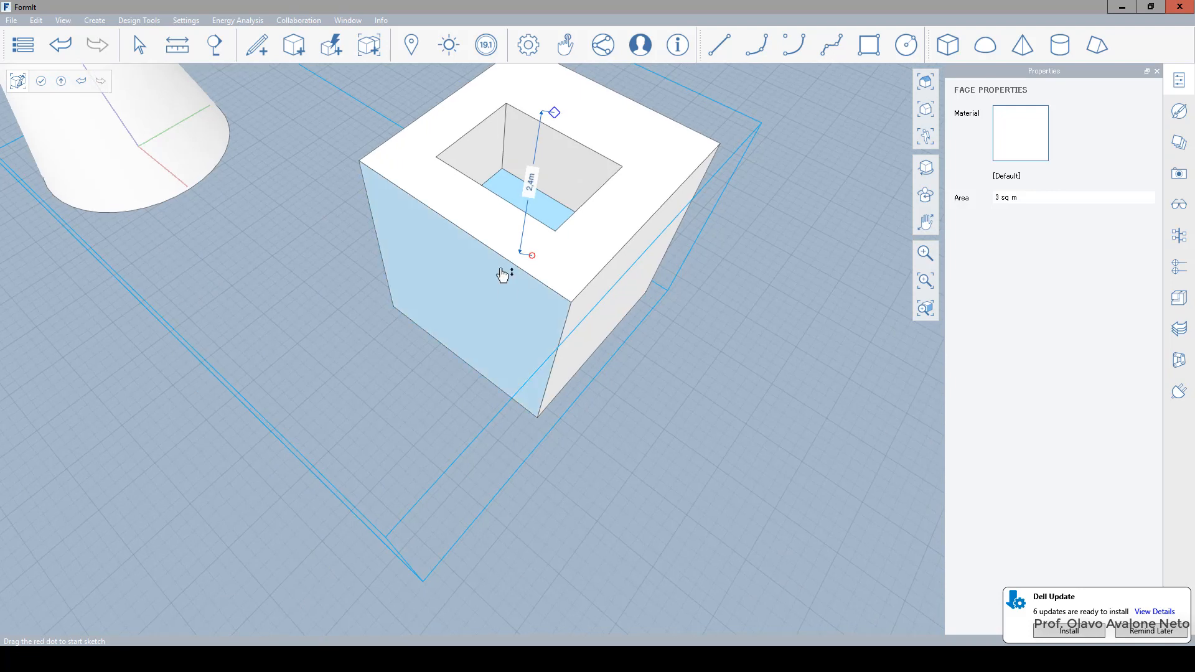
{"action": "right_click_drag", "start_coordinate": [535, 449], "coordinate": [554, 213]}
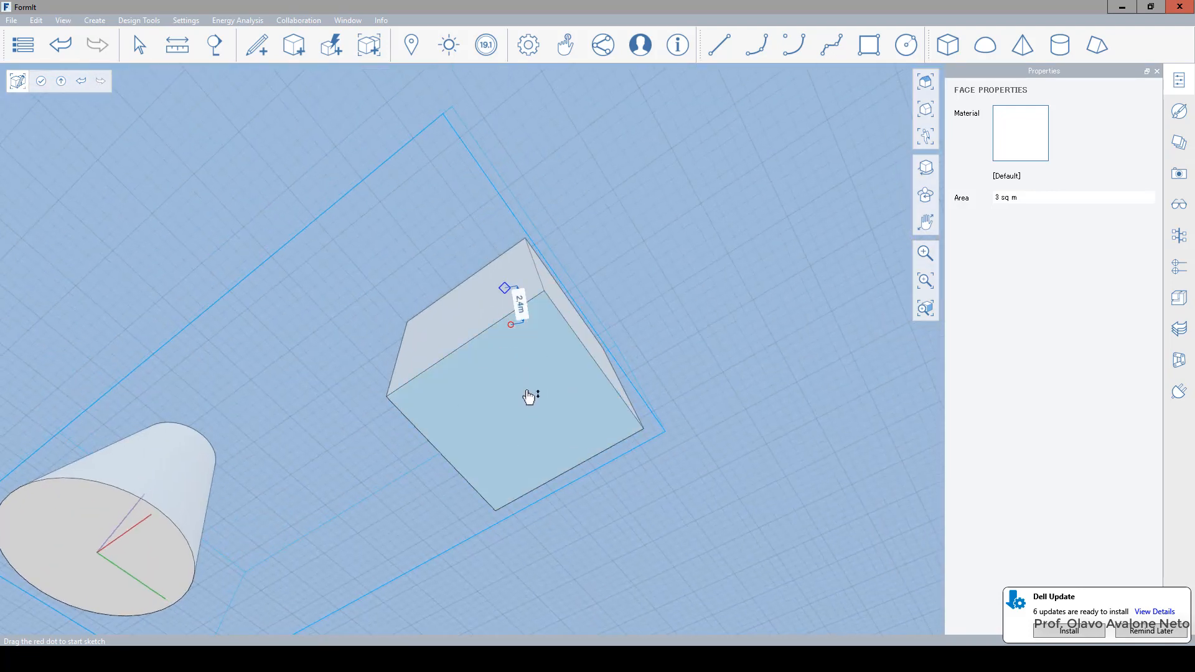
{"action": "mouse_move", "coordinate": [525, 307]}
{"action": "right_mouse_down"}
{"action": "mouse_move", "coordinate": [507, 547]}
{"action": "mouse_move", "coordinate": [530, 263]}
{"action": "mouse_move", "coordinate": [533, 322]}
{"action": "right_mouse_up"}
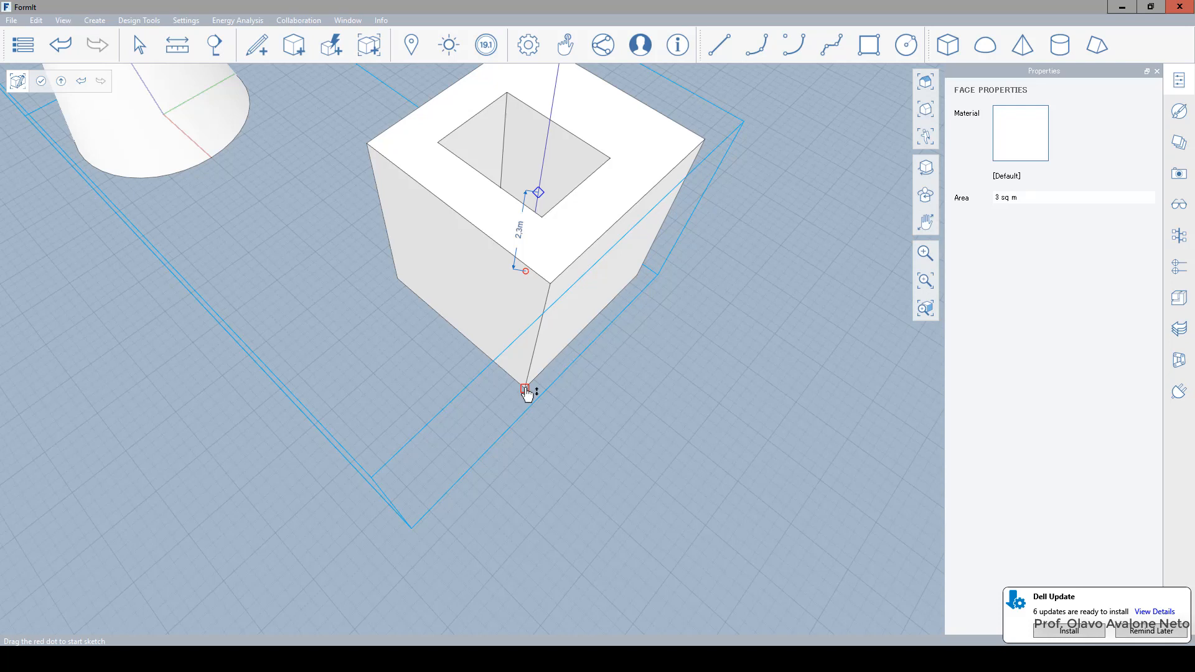
{"action": "middle_click_drag", "start_coordinate": [526, 392], "coordinate": [540, 211]}
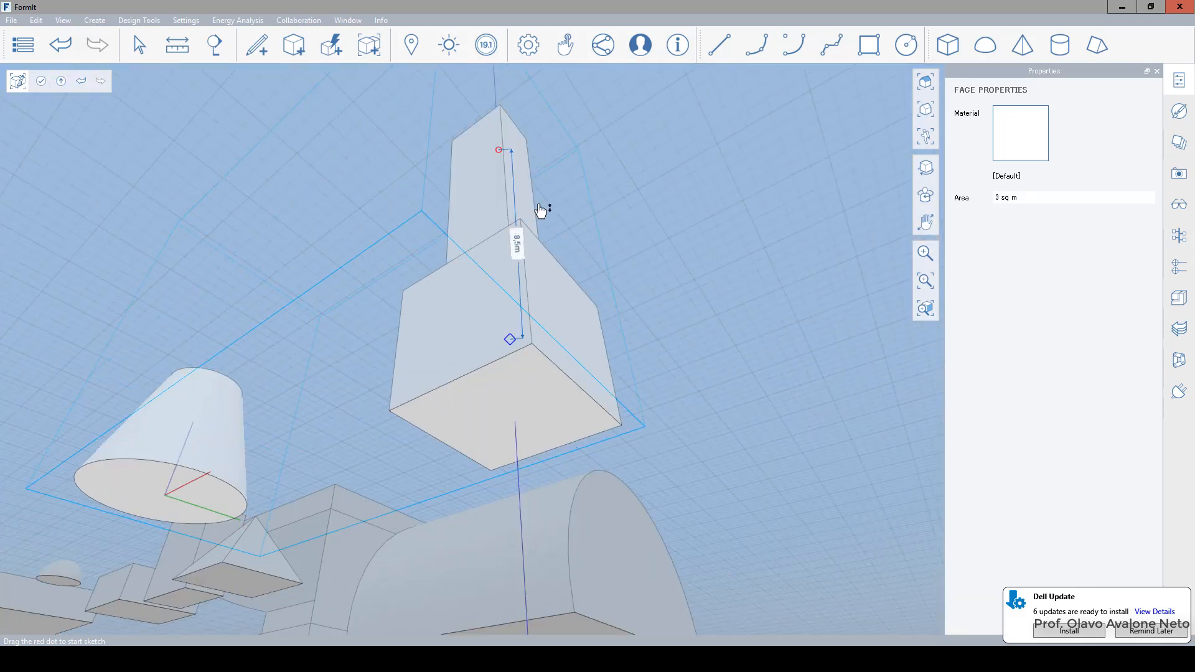
{"action": "left_click_drag", "start_coordinate": [540, 212], "coordinate": [506, 423]}
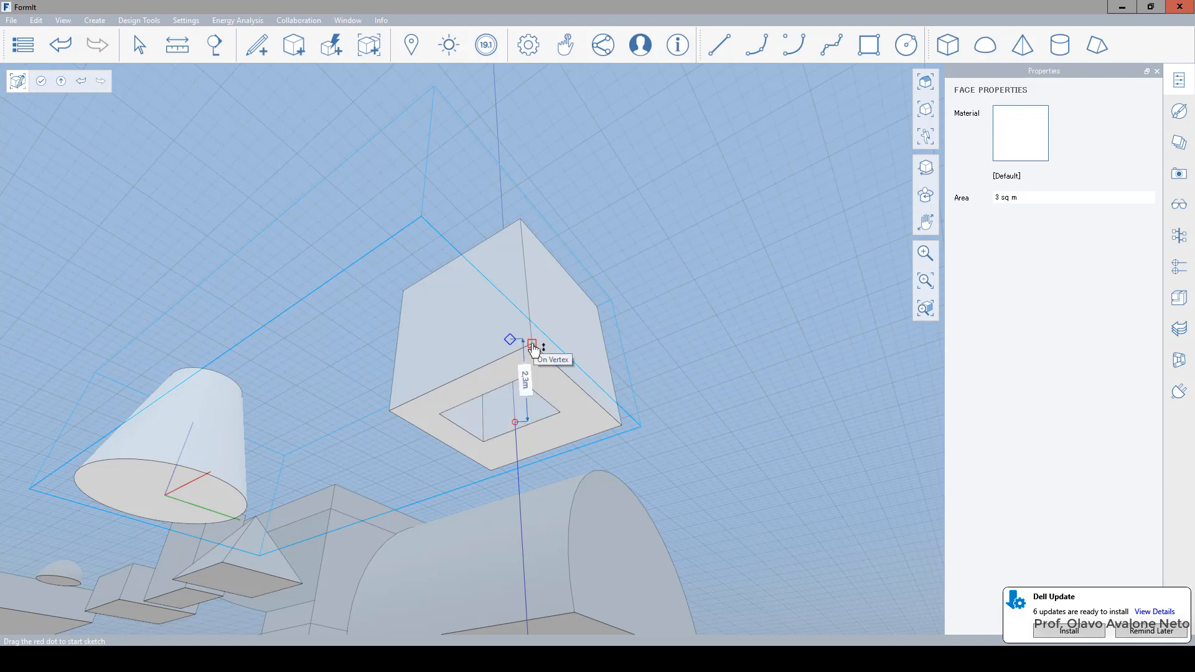
{"action": "left_click", "coordinate": [405, 444]}
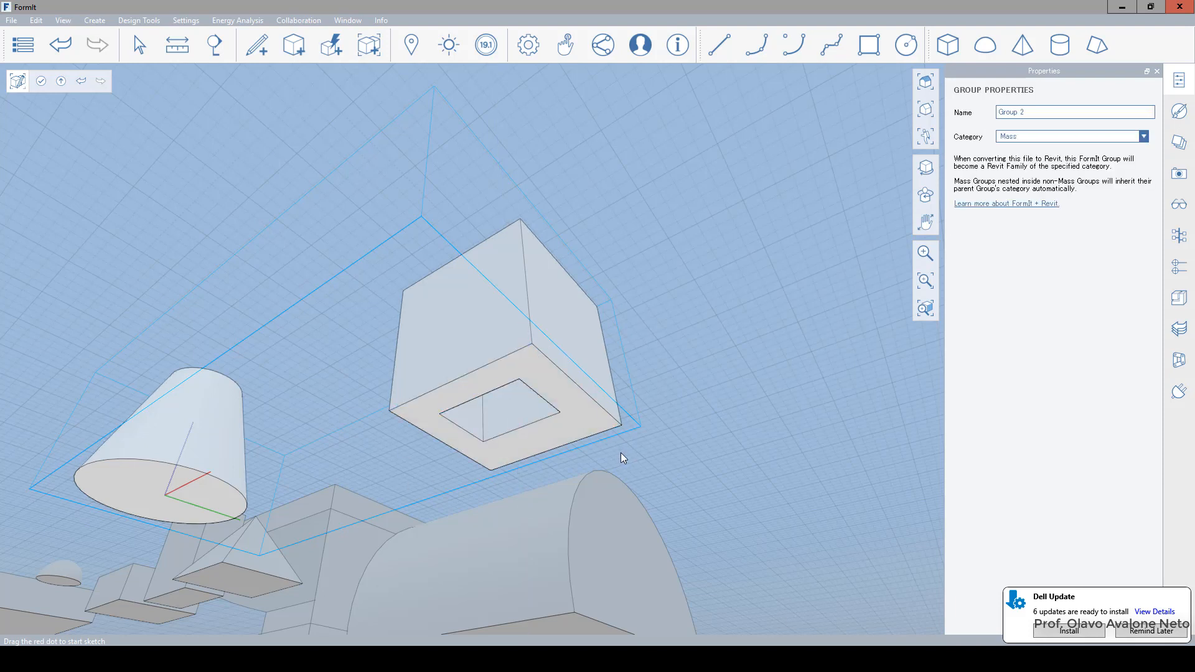
Close the group's editing mode and return to the main model
{"action": "middle_click_drag", "start_coordinate": [628, 306], "coordinate": [636, 547]}
{"action": "right_click_drag", "start_coordinate": [672, 635], "coordinate": [741, 519]}
{"action": "scroll", "coordinate": [741, 519], "scroll_direction": "down", "scroll_amount": 4}
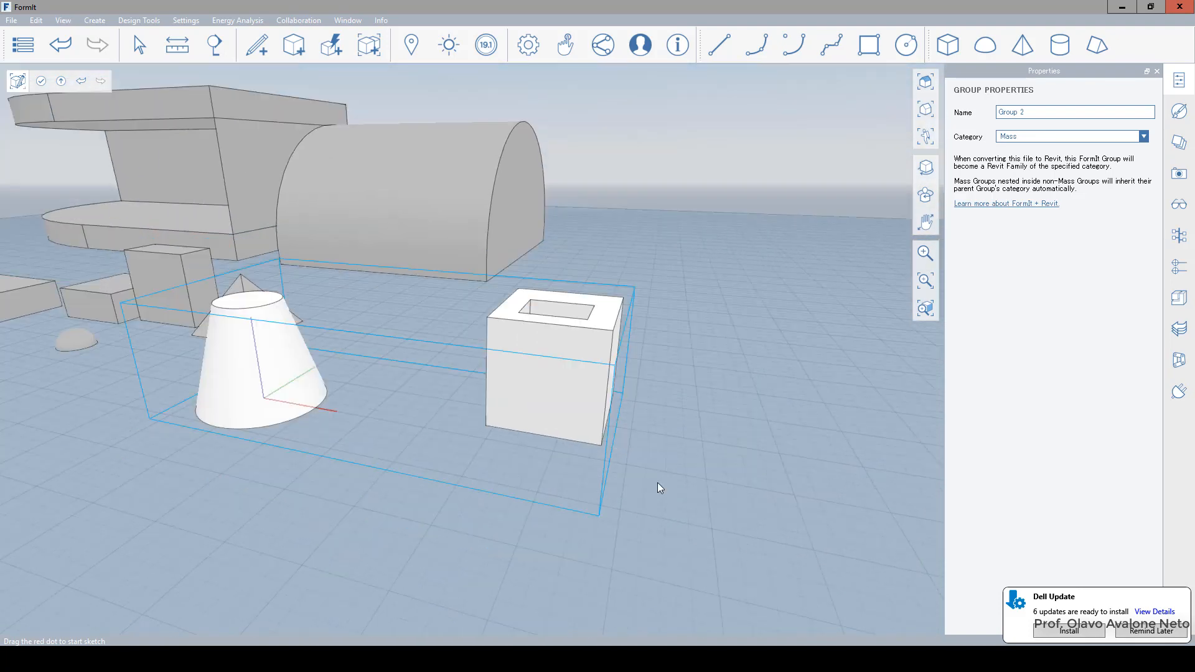
{"action": "double_click", "coordinate": [478, 522]}
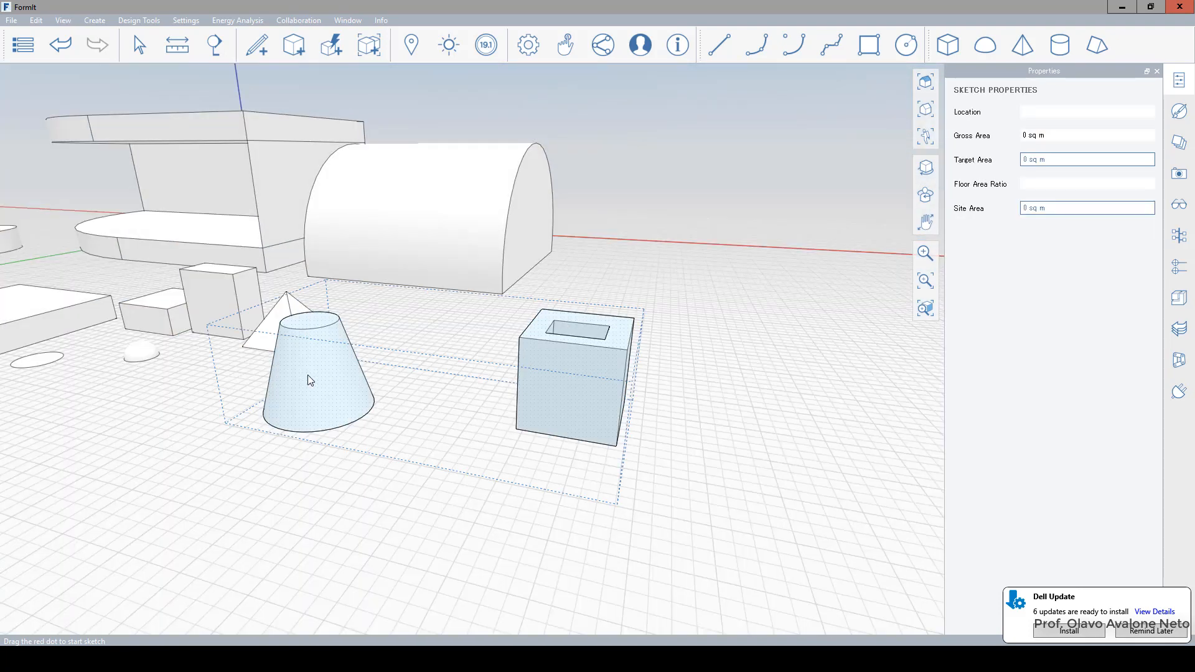
Examine the cone-and-box group from several distances and select it to check that both solids belong together
{"action": "left_click", "coordinate": [308, 374]}
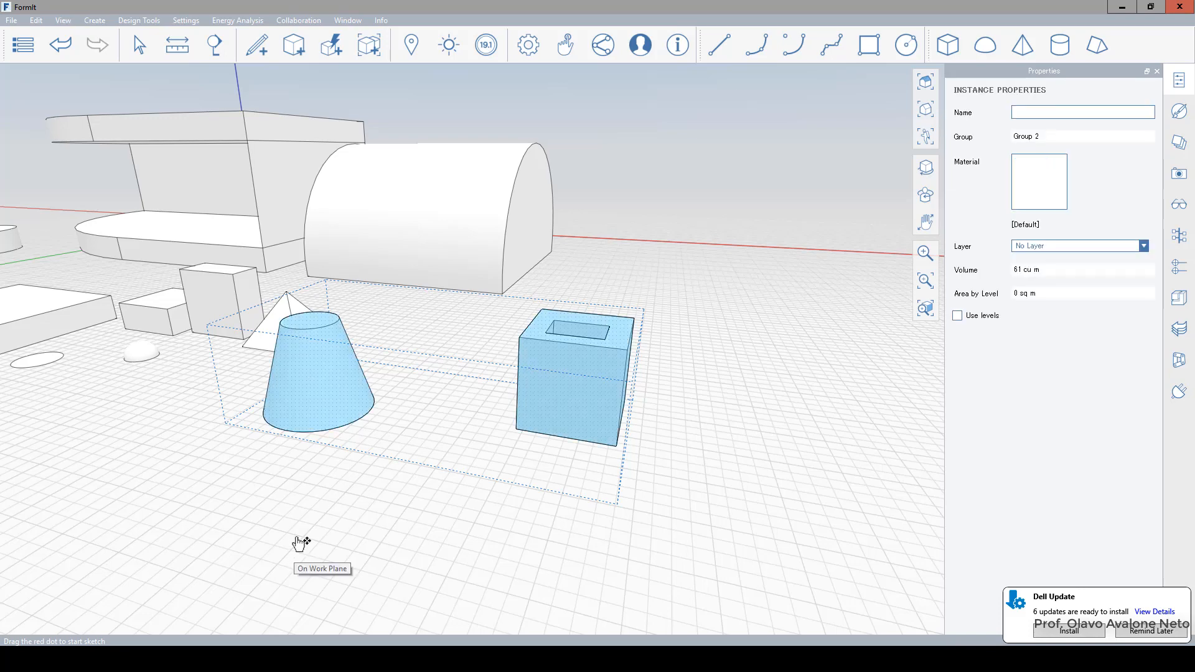
{"action": "scroll", "coordinate": [466, 440], "scroll_direction": "down", "scroll_amount": 1}
{"action": "left_click", "coordinate": [518, 460]}
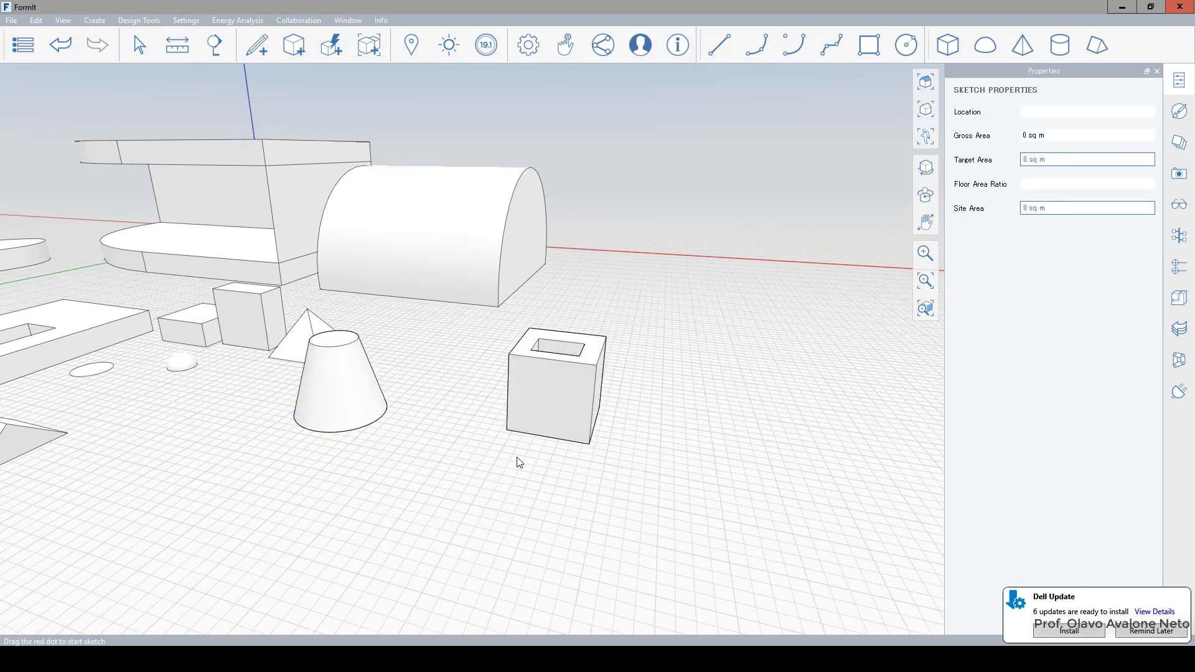
{"action": "scroll", "coordinate": [528, 324], "scroll_direction": "down", "scroll_amount": 2}
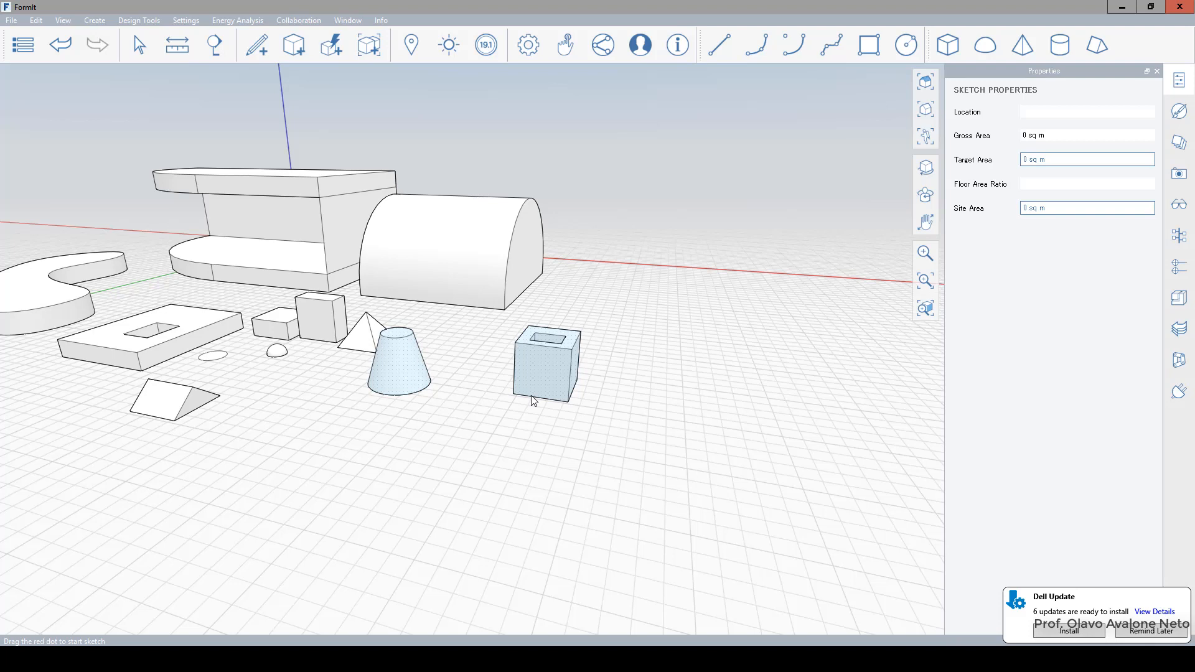
{"action": "left_click", "coordinate": [440, 336]}
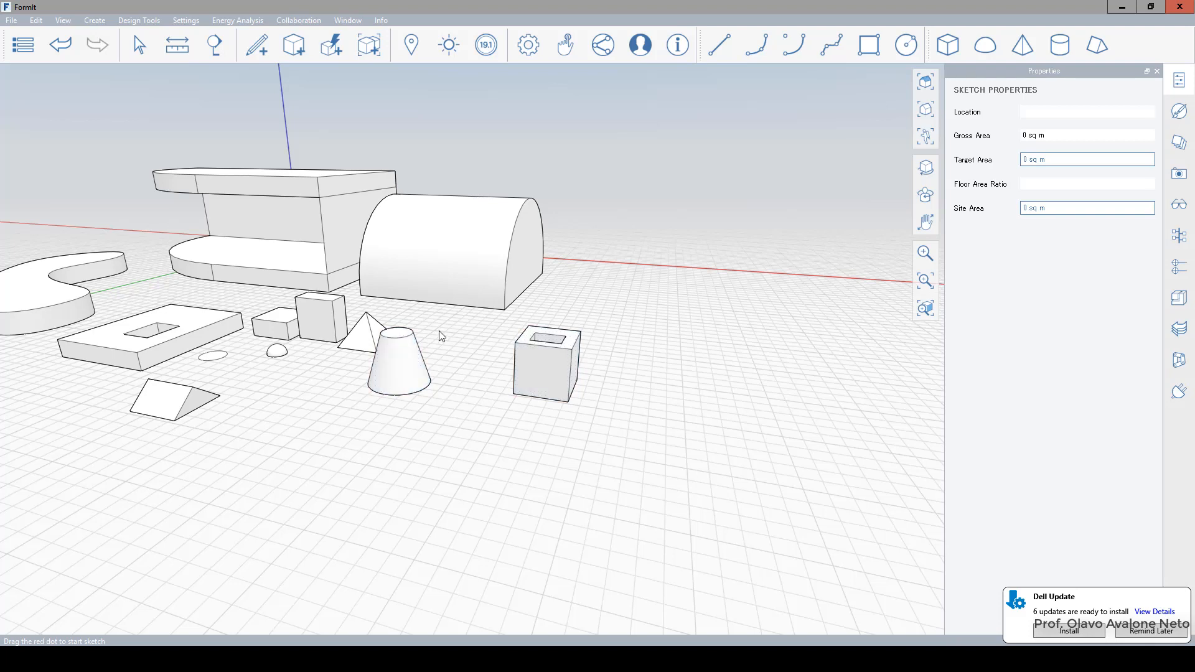
{"action": "scroll", "coordinate": [423, 311], "scroll_direction": "down", "scroll_amount": 2}
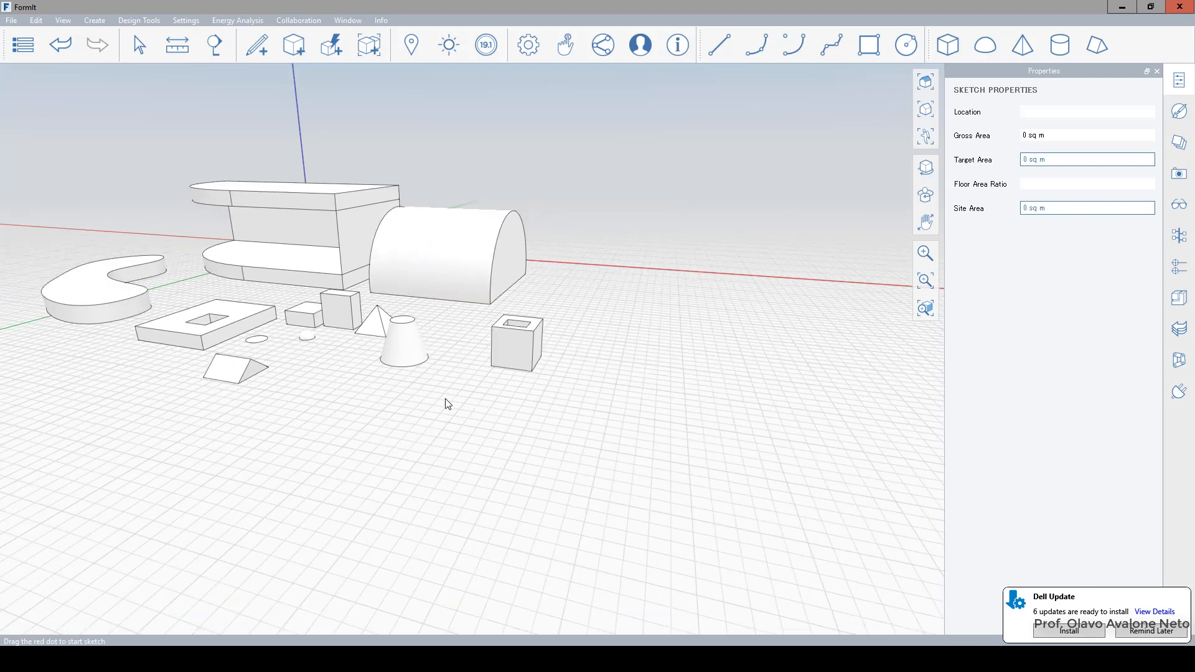
{"action": "right_click_drag", "start_coordinate": [445, 456], "coordinate": [444, 524]}
{"action": "scroll", "coordinate": [525, 361], "scroll_direction": "up", "scroll_amount": 4}
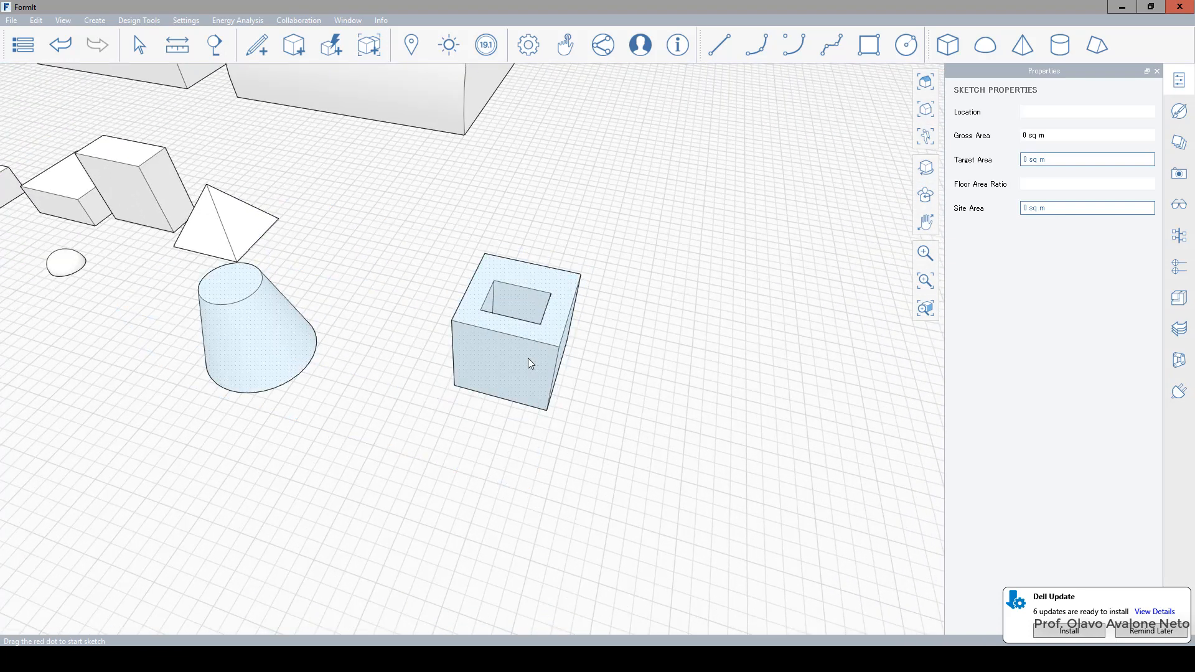
{"action": "scroll", "coordinate": [524, 336], "scroll_direction": "down", "scroll_amount": 5}
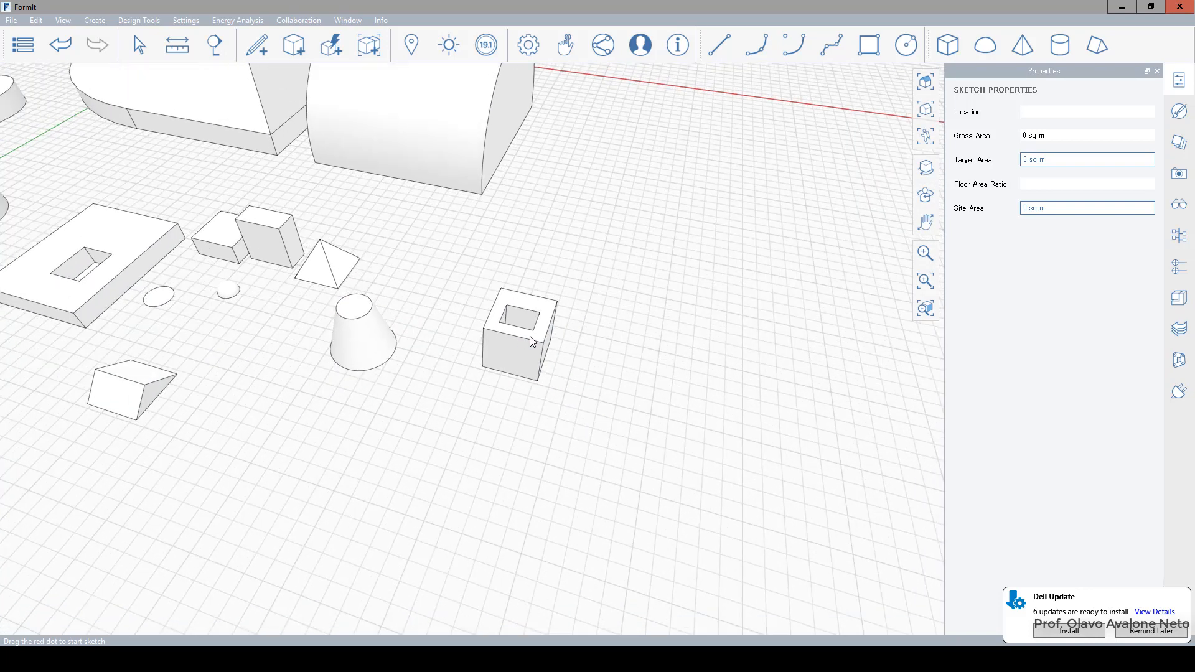
{"action": "left_click", "coordinate": [372, 367]}
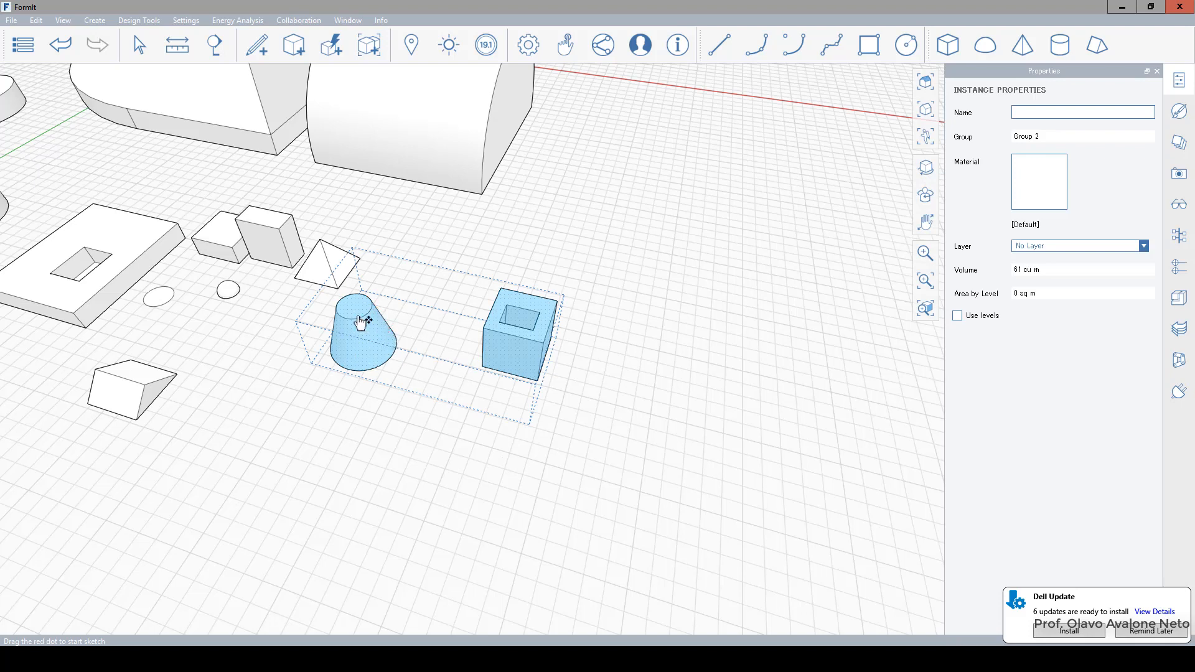
{"action": "key", "text": "Escape"}
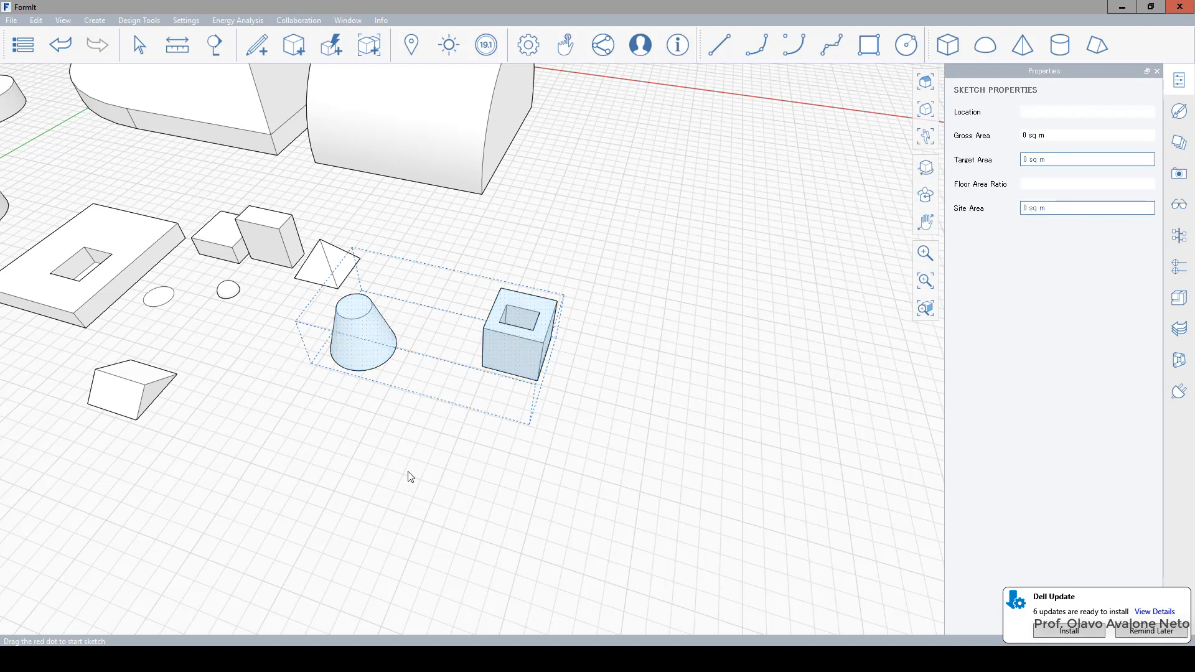
{"action": "left_click", "coordinate": [350, 335]}
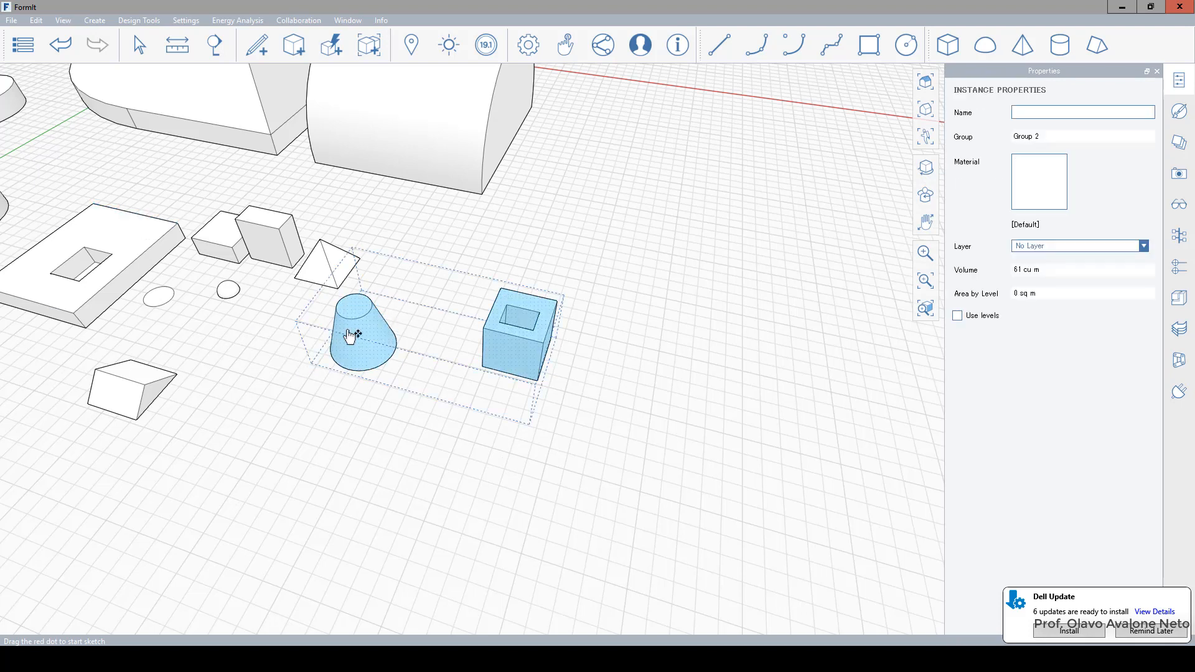
{"action": "right_click", "coordinate": [350, 334]}
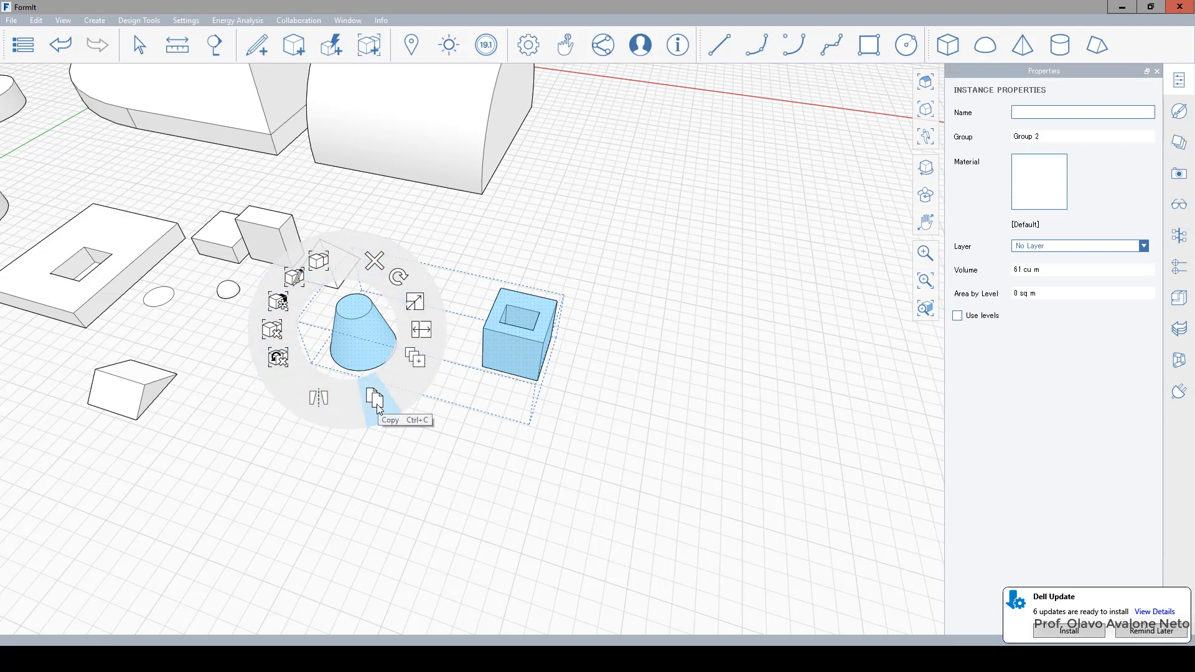
{"action": "left_click", "coordinate": [375, 403]}
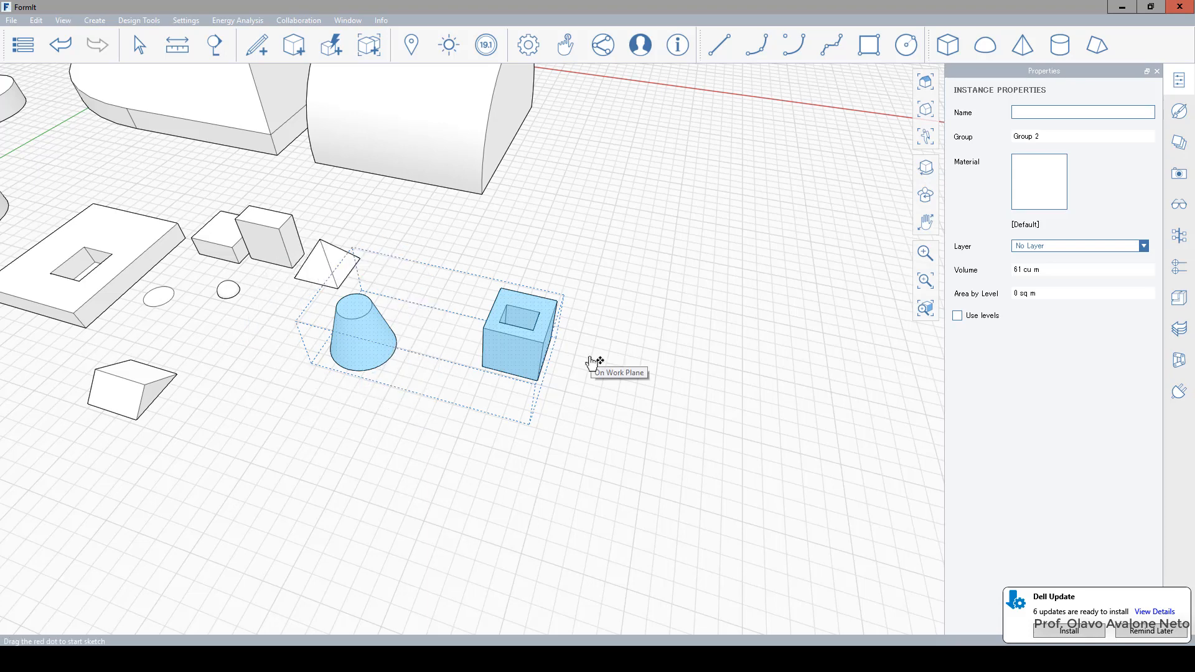
{"action": "left_click", "coordinate": [591, 382]}
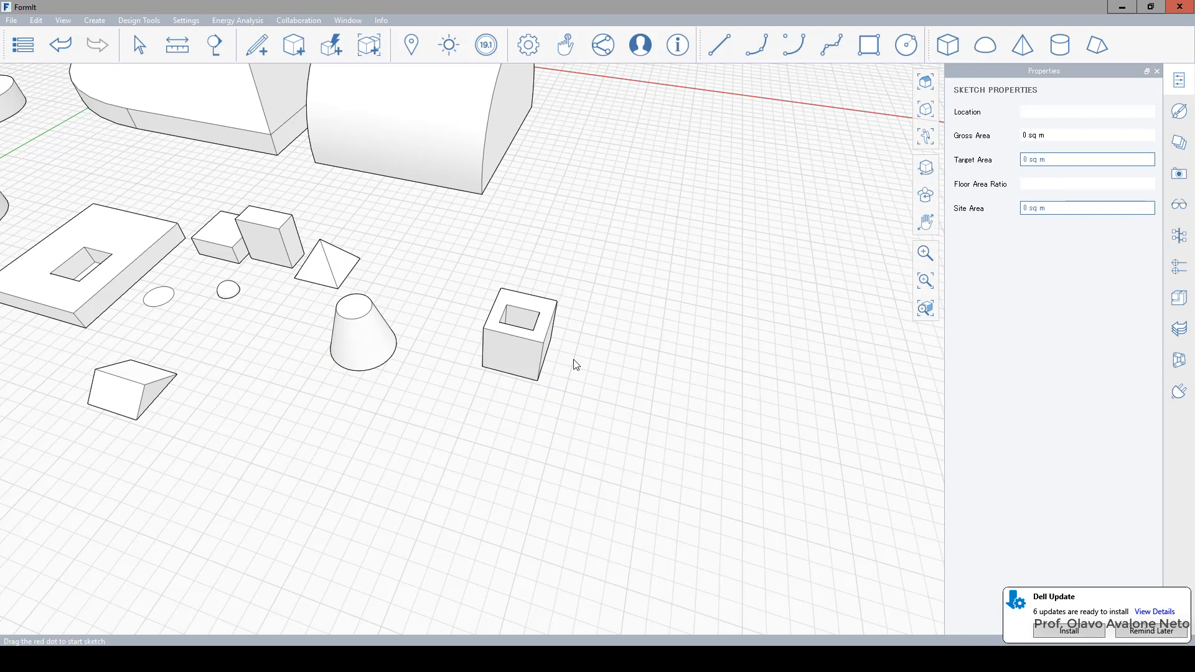
Copy the cone-and-box group about 11 m along the green axis, using the box's bottom corner as the base point
{"action": "left_click", "coordinate": [525, 331]}
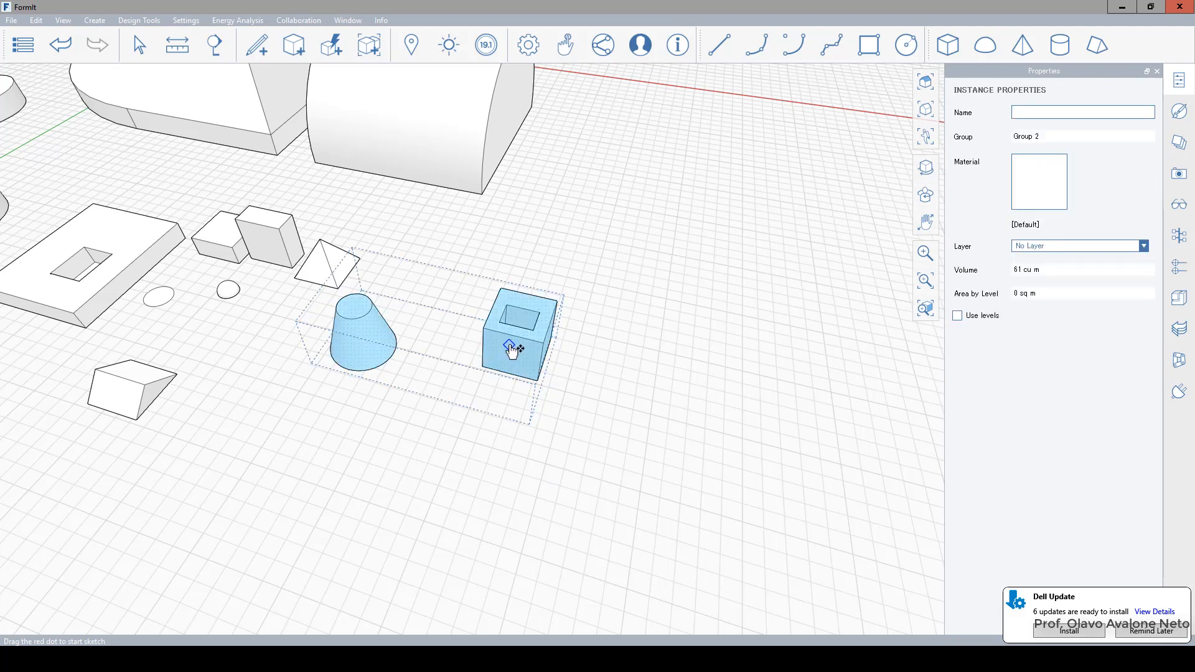
{"action": "right_click", "coordinate": [512, 350]}
{"action": "left_click", "coordinate": [545, 441]}
{"action": "left_click_drag", "start_coordinate": [538, 381], "coordinate": [495, 518]}
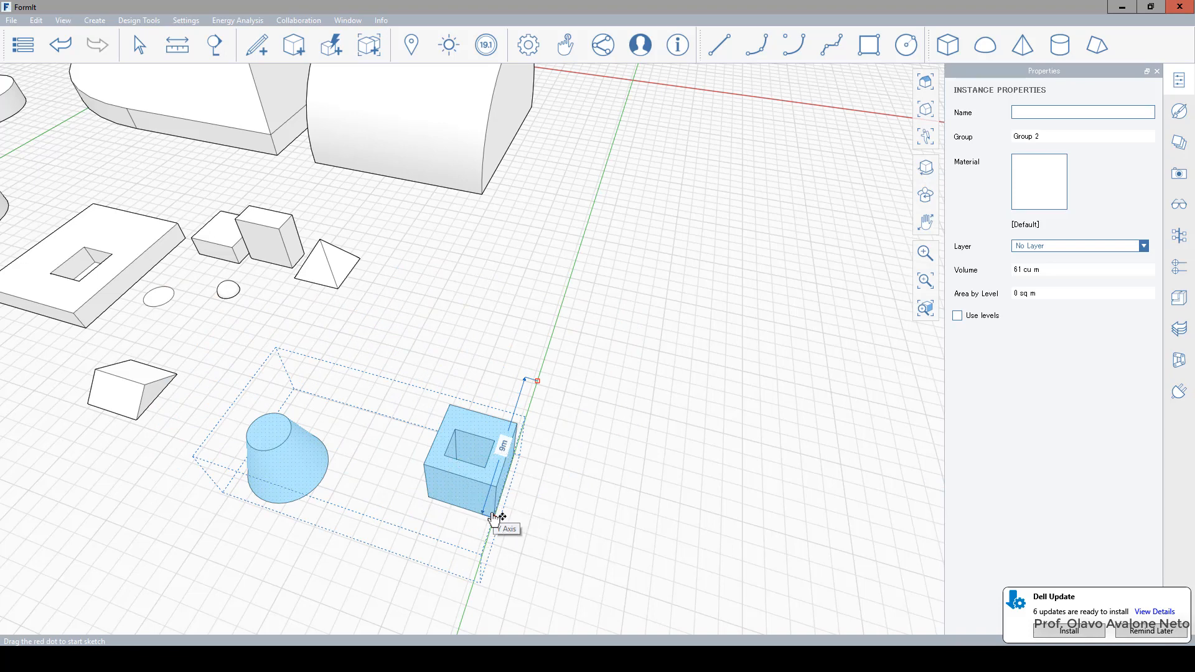
{"action": "key", "text": "ctrl"}
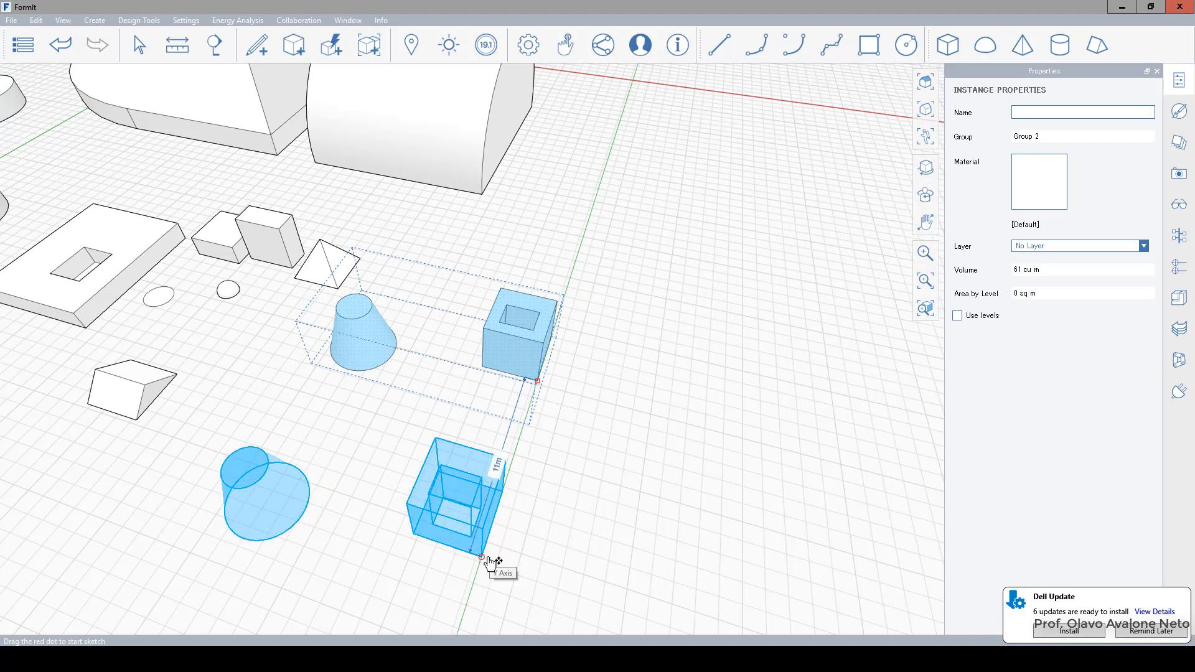
{"action": "left_click", "coordinate": [491, 563]}
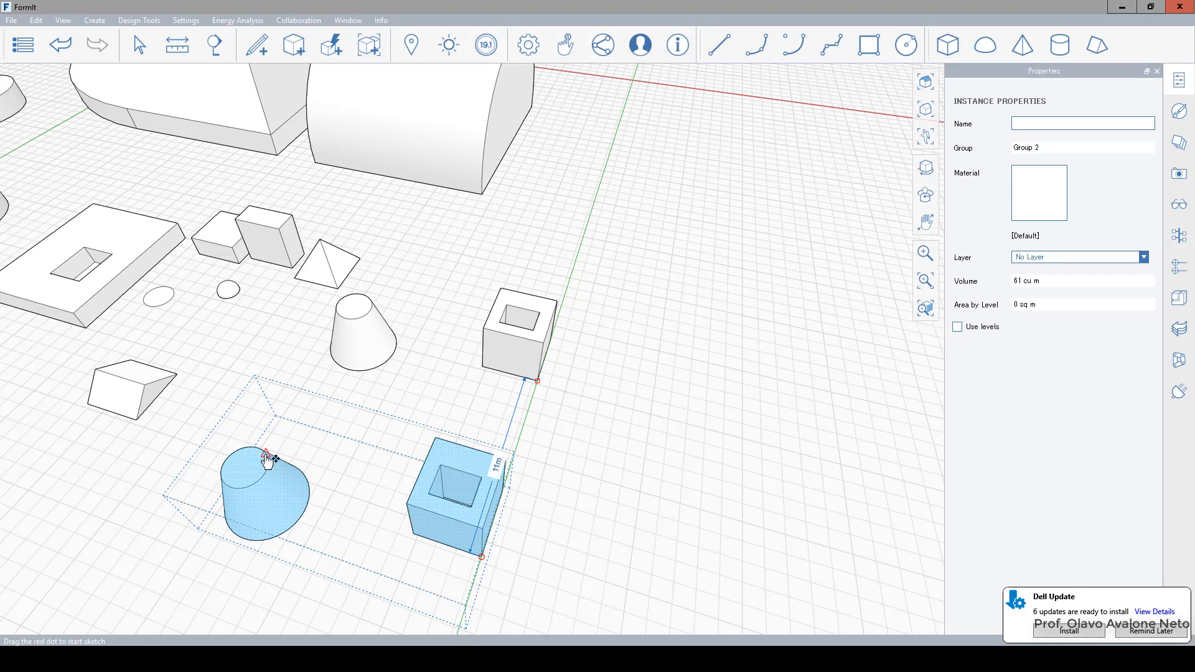
{"action": "key", "text": "Escape"}
{"action": "scroll", "coordinate": [273, 466], "scroll_direction": "down", "scroll_amount": 2}
{"action": "scroll", "coordinate": [277, 469], "scroll_direction": "up", "scroll_amount": 2}
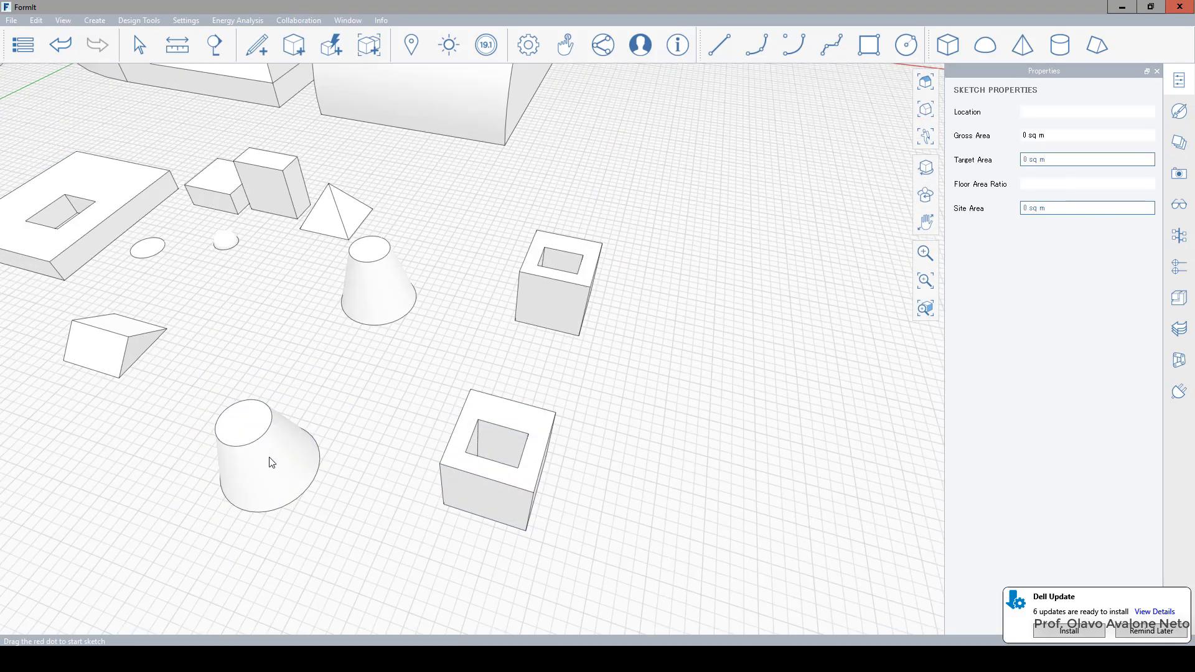
Open the copied group for editing, extrude the cone's top face upward about 4.5 m, and exit the group
{"action": "double_click", "coordinate": [273, 491]}
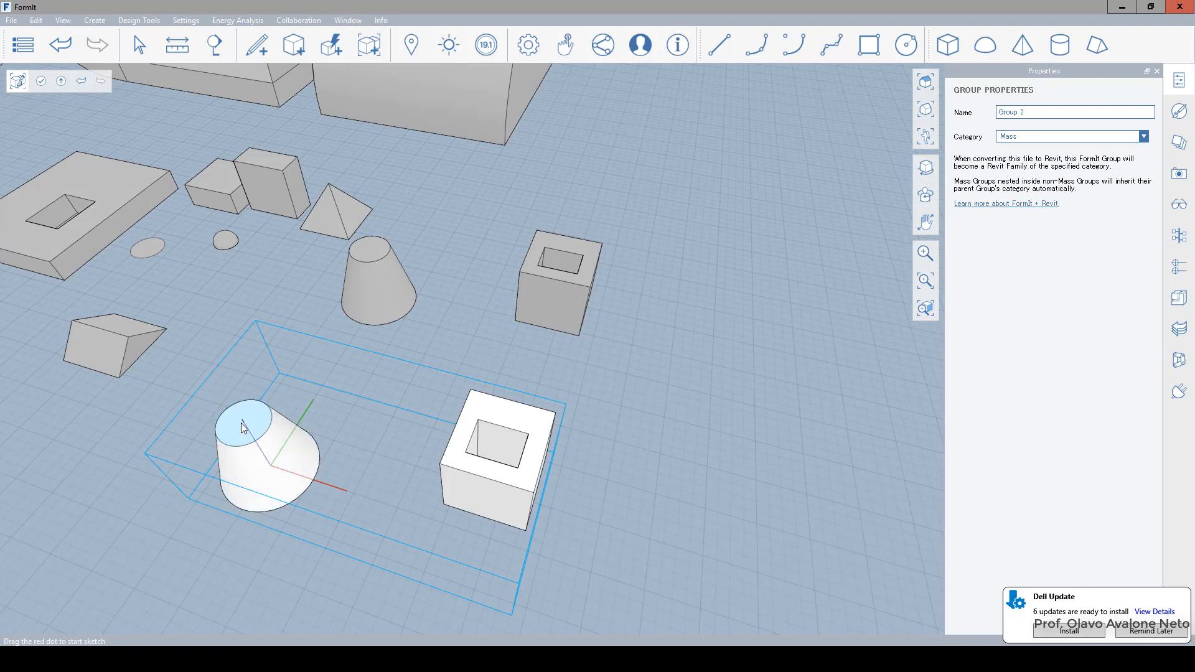
{"action": "key", "text": "Escape"}
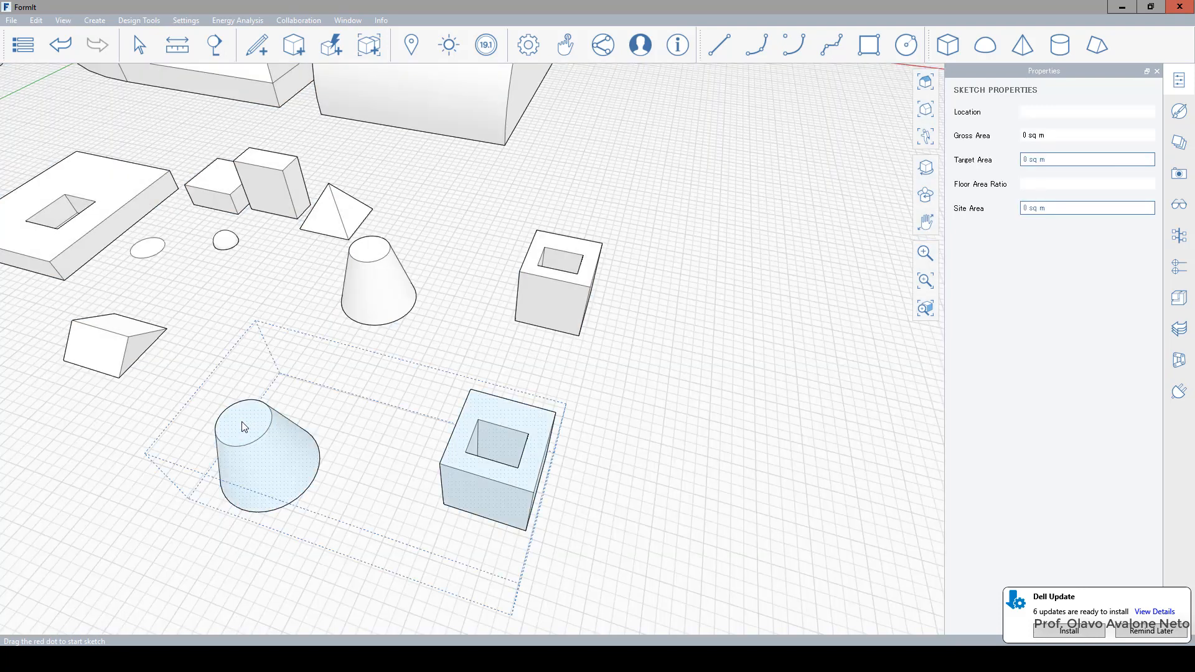
{"action": "double_click", "coordinate": [242, 423]}
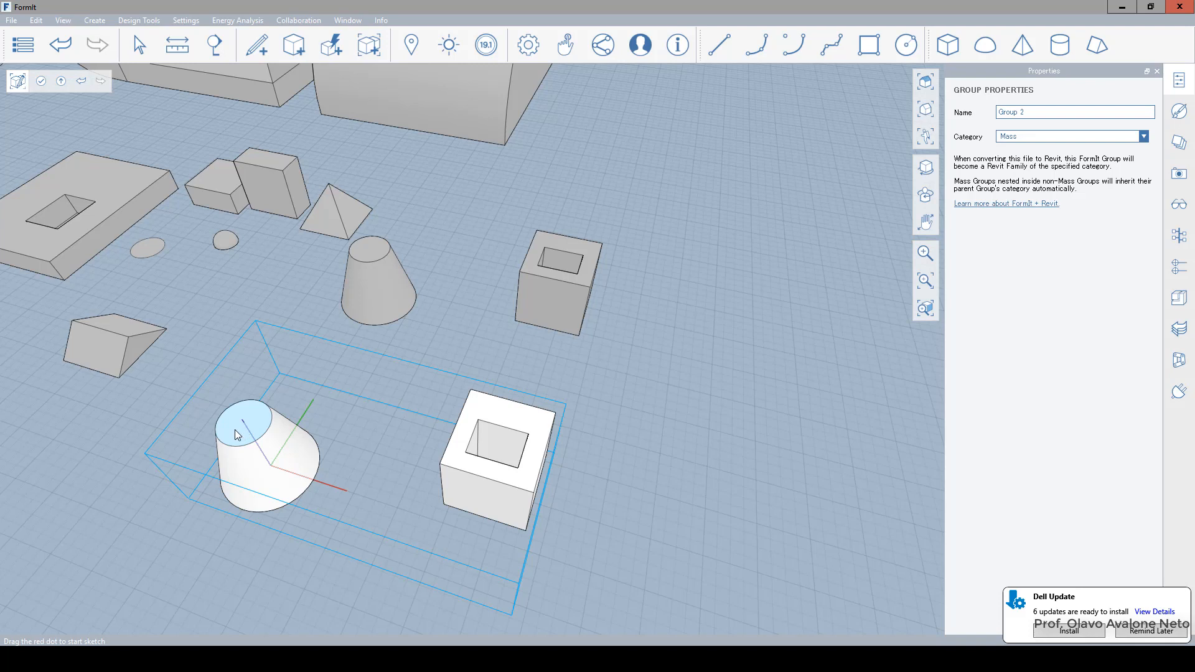
{"action": "left_click", "coordinate": [234, 429]}
{"action": "left_click_drag", "start_coordinate": [239, 447], "coordinate": [237, 339]}
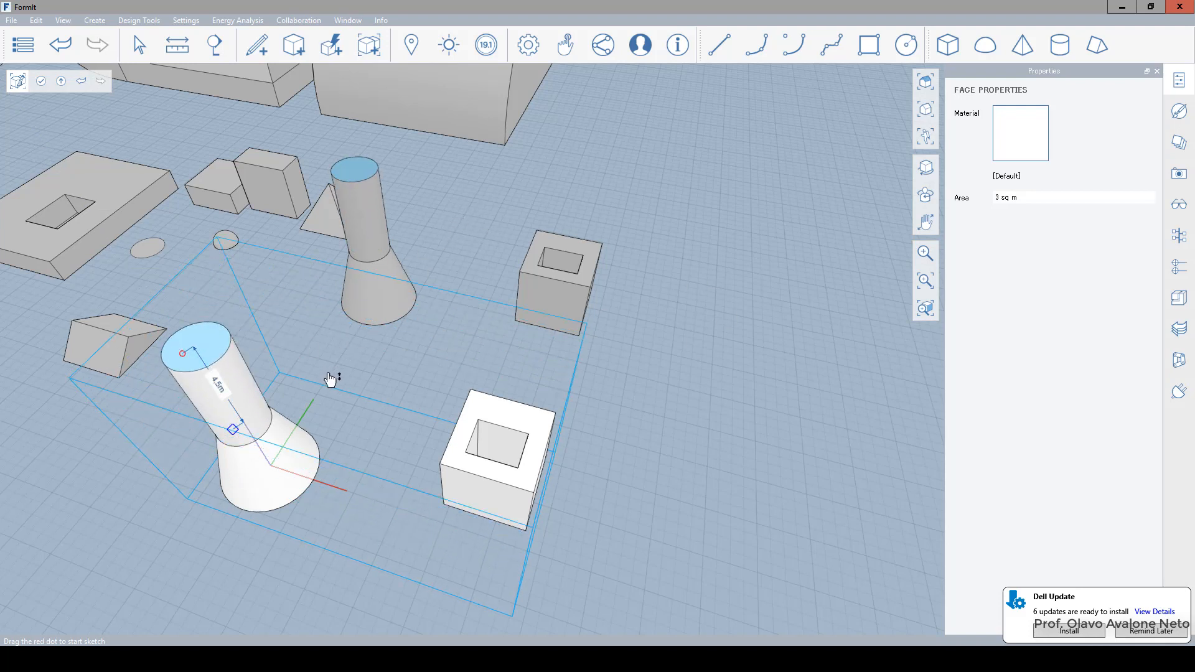
{"action": "double_click", "coordinate": [423, 412]}
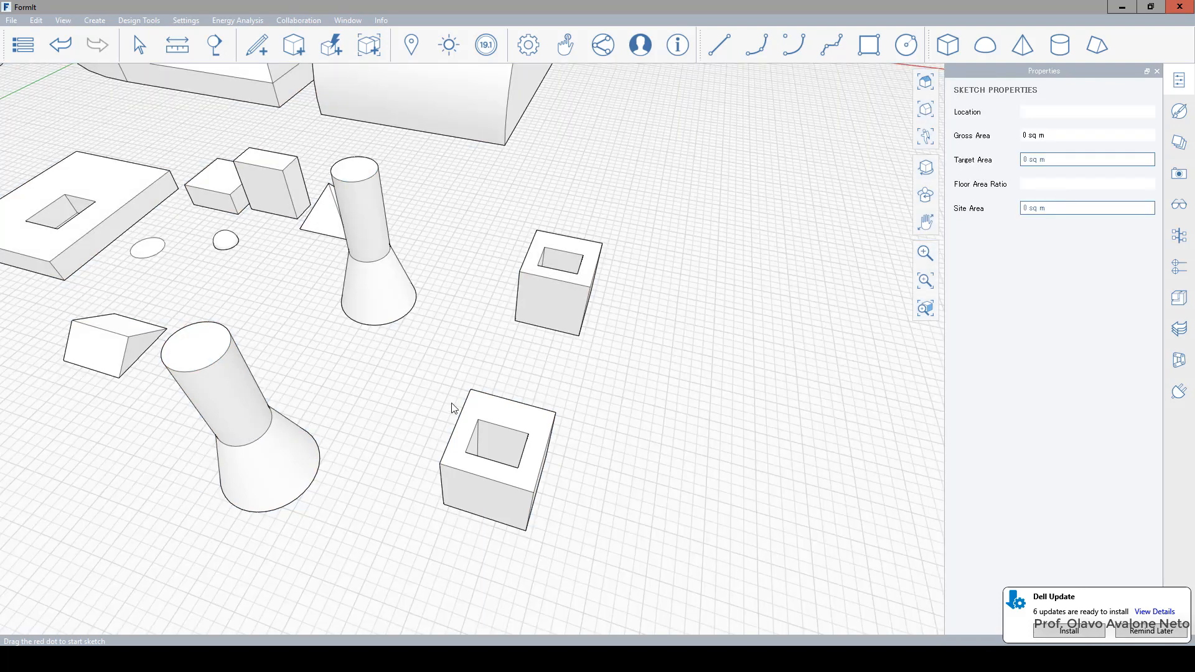
Make the copied cone-and-box group unique so that it is independent of the original, and select it to check its group
{"action": "scroll", "coordinate": [448, 398], "scroll_direction": "down", "scroll_amount": 5}
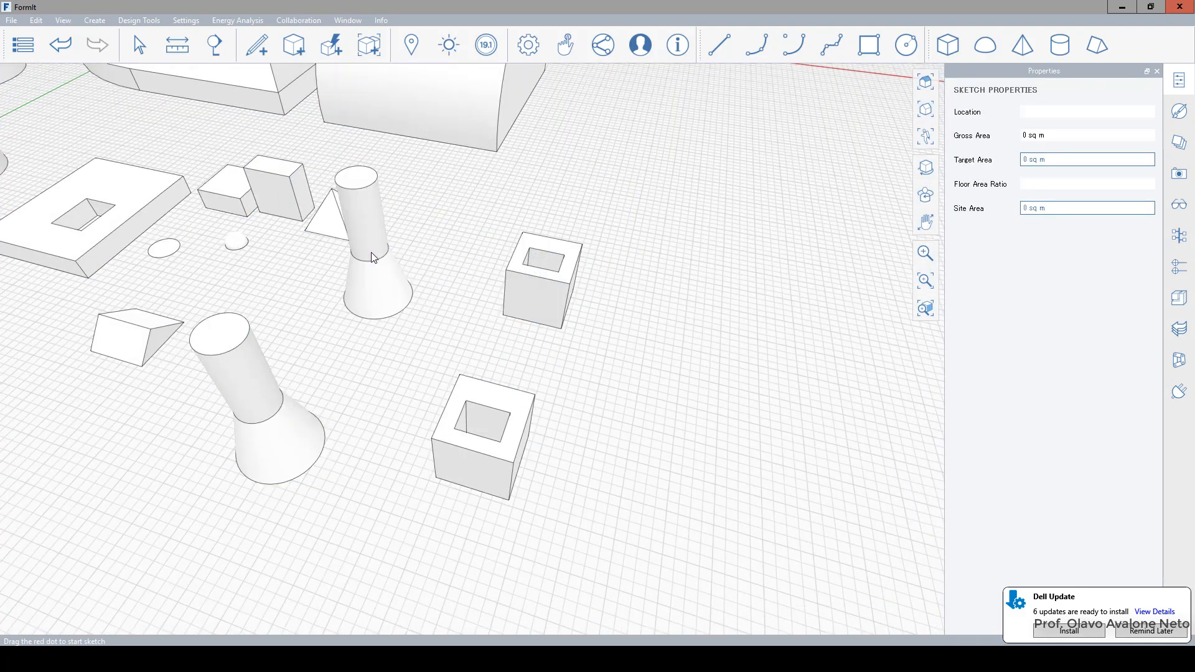
{"action": "scroll", "coordinate": [457, 393], "scroll_direction": "up", "scroll_amount": 1}
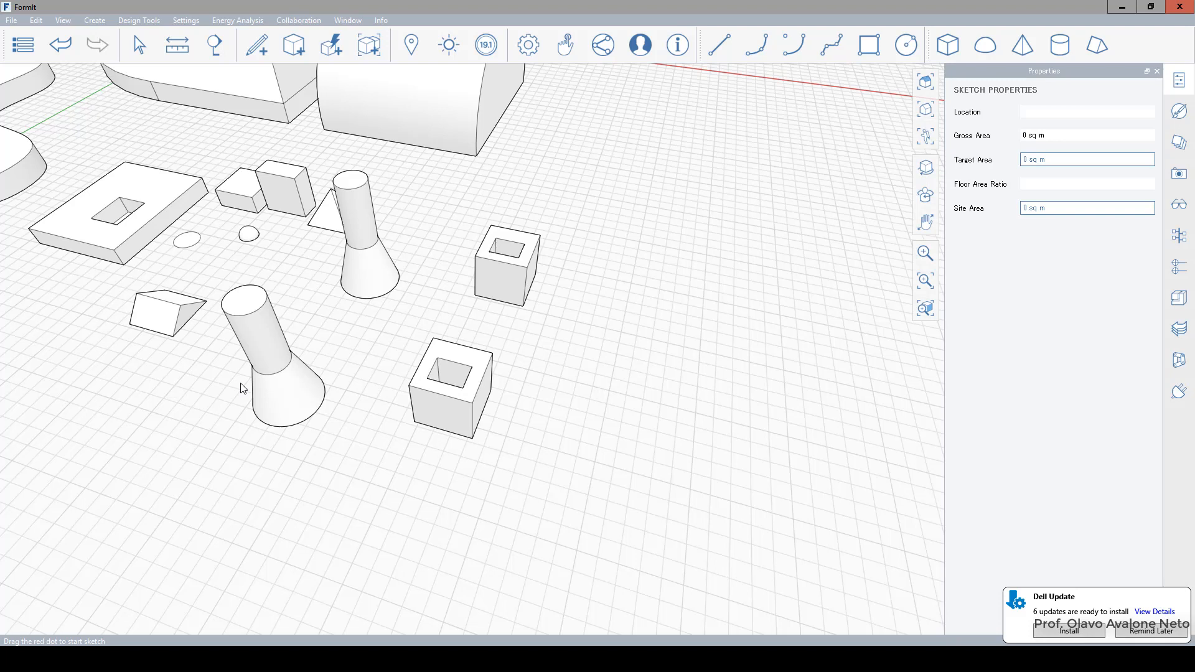
{"action": "left_click", "coordinate": [255, 333]}
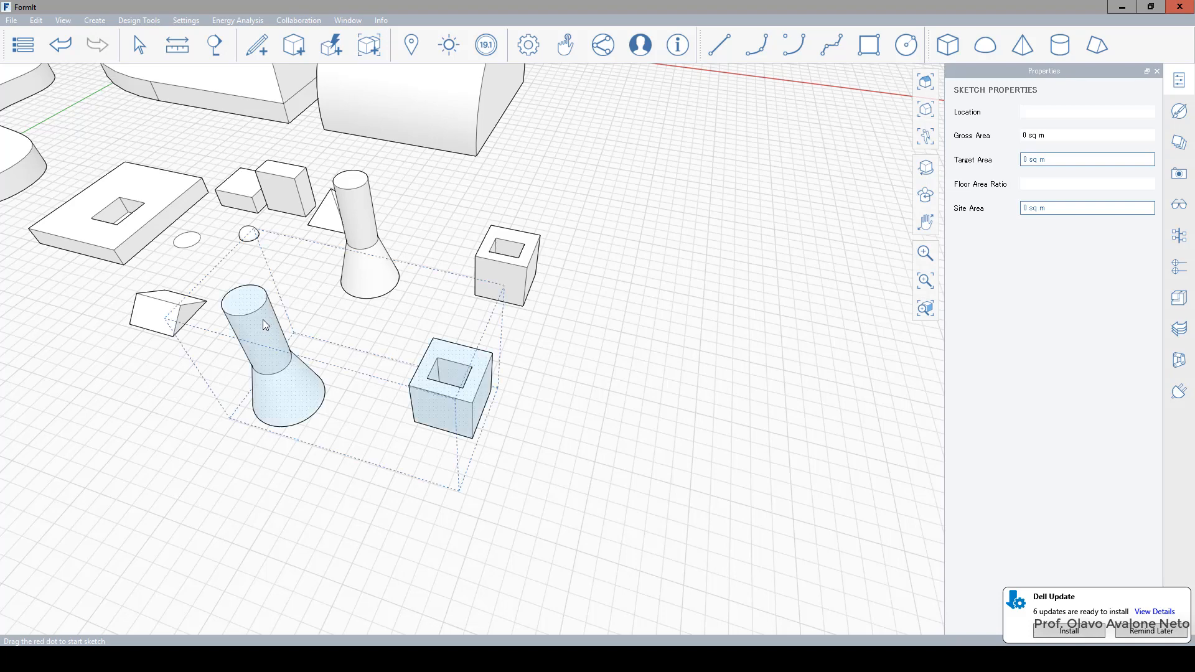
{"action": "left_click", "coordinate": [262, 319]}
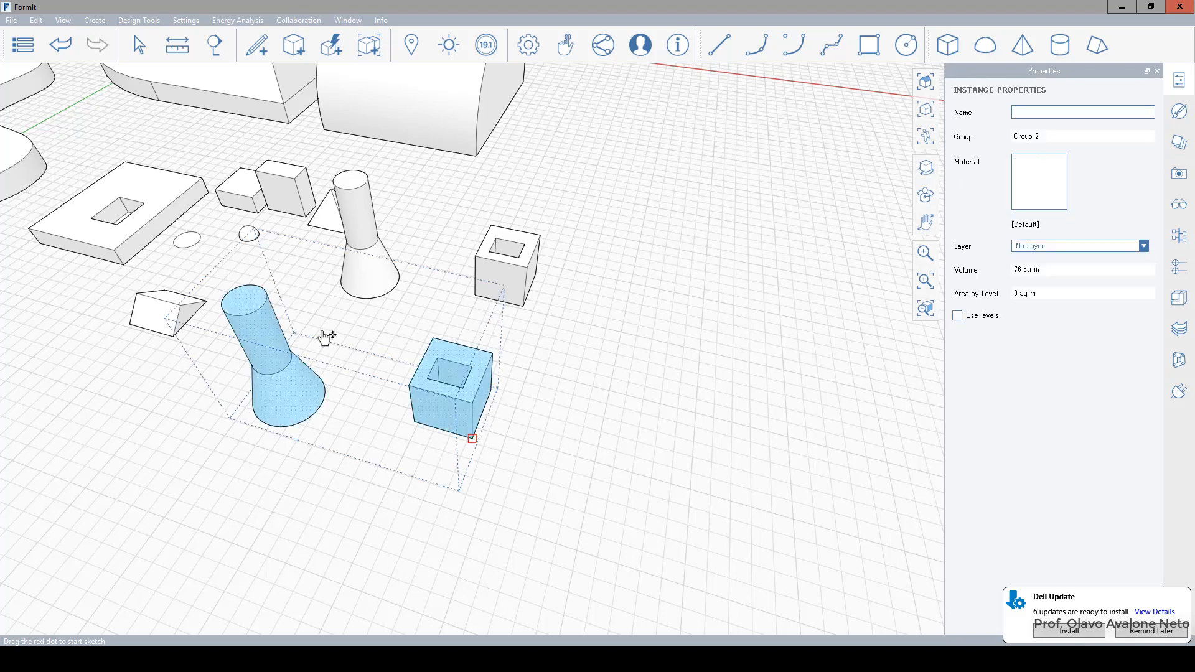
{"action": "right_click", "coordinate": [266, 328]}
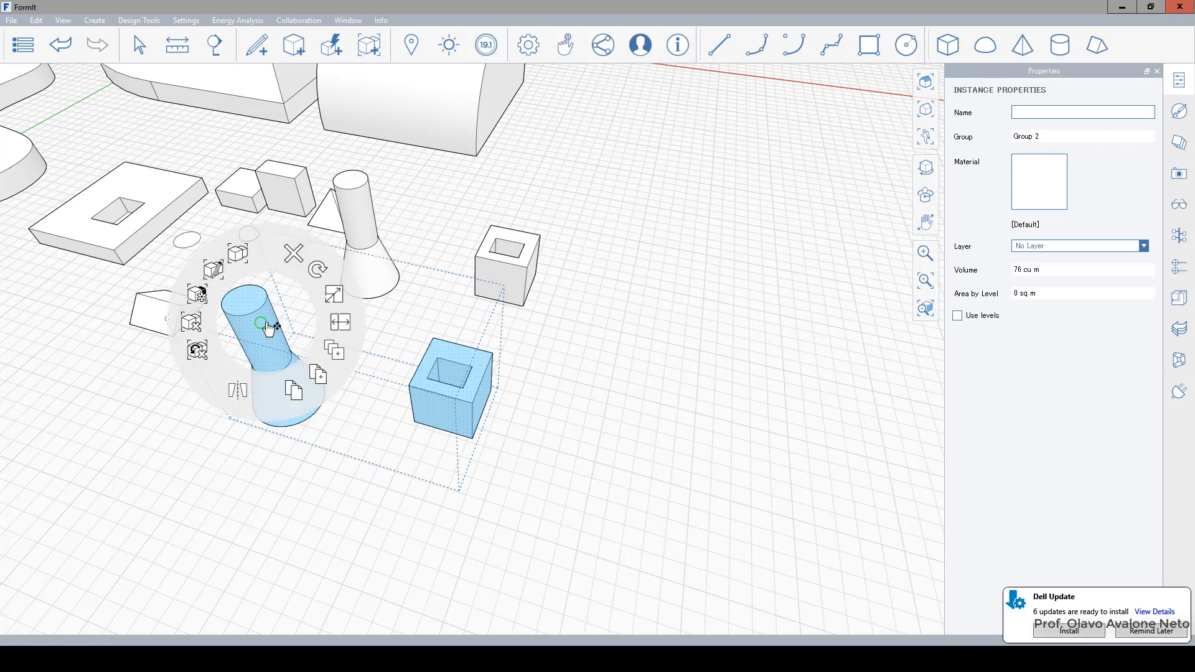
{"action": "left_click", "coordinate": [205, 299]}
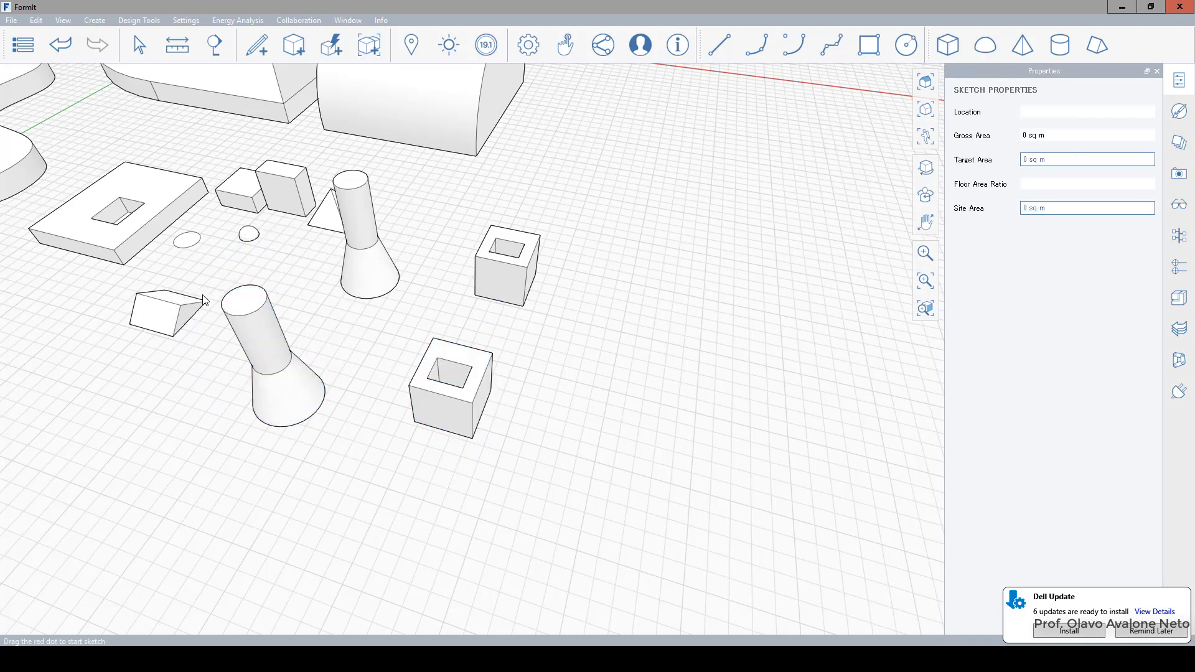
{"action": "left_click", "coordinate": [475, 407]}
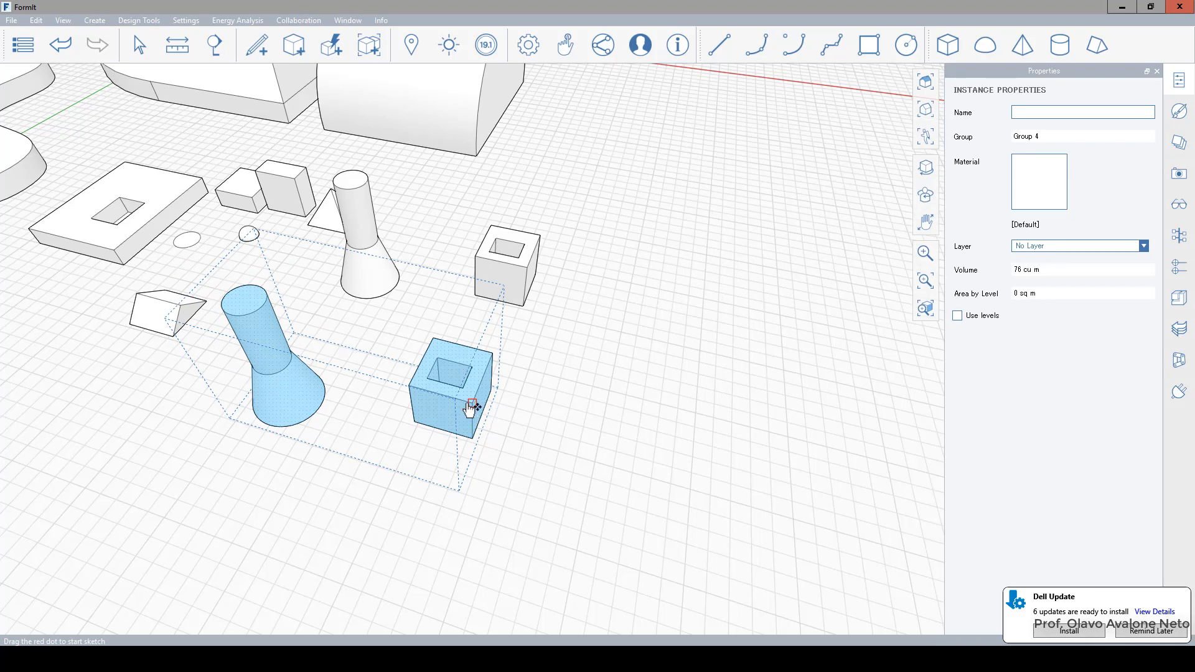
Open the unique group for editing, delete the cylinder on top of its cone, and exit to select the original group
{"action": "left_click", "coordinate": [272, 332]}
{"action": "double_click", "coordinate": [266, 321]}
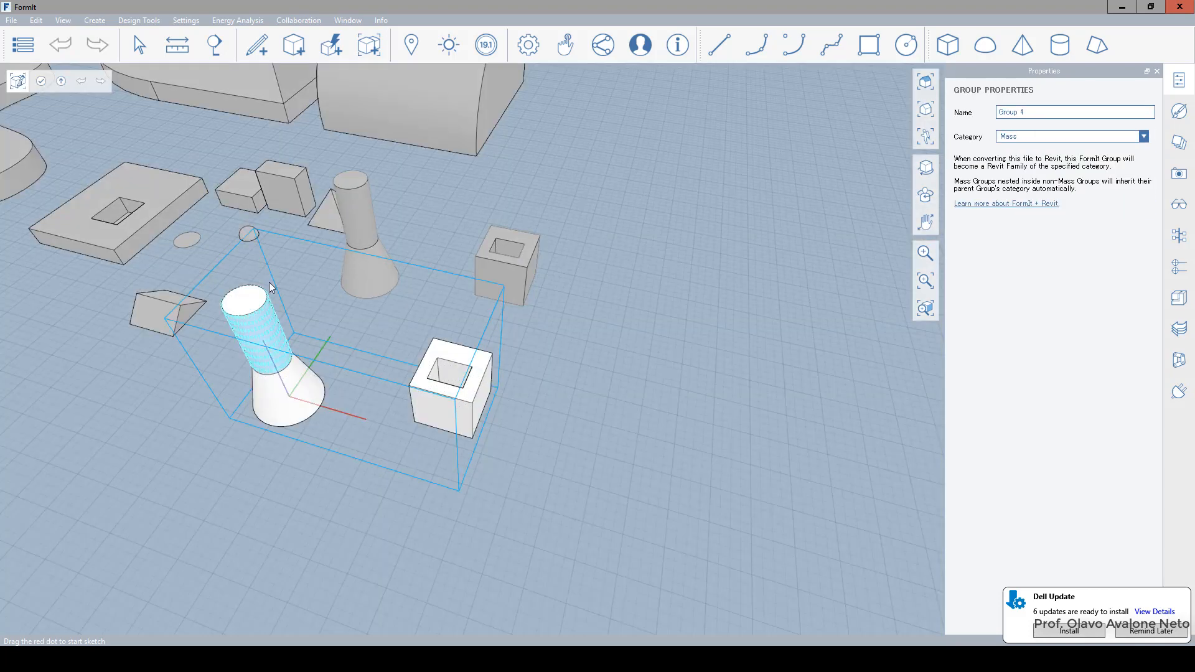
{"action": "left_click", "coordinate": [239, 303]}
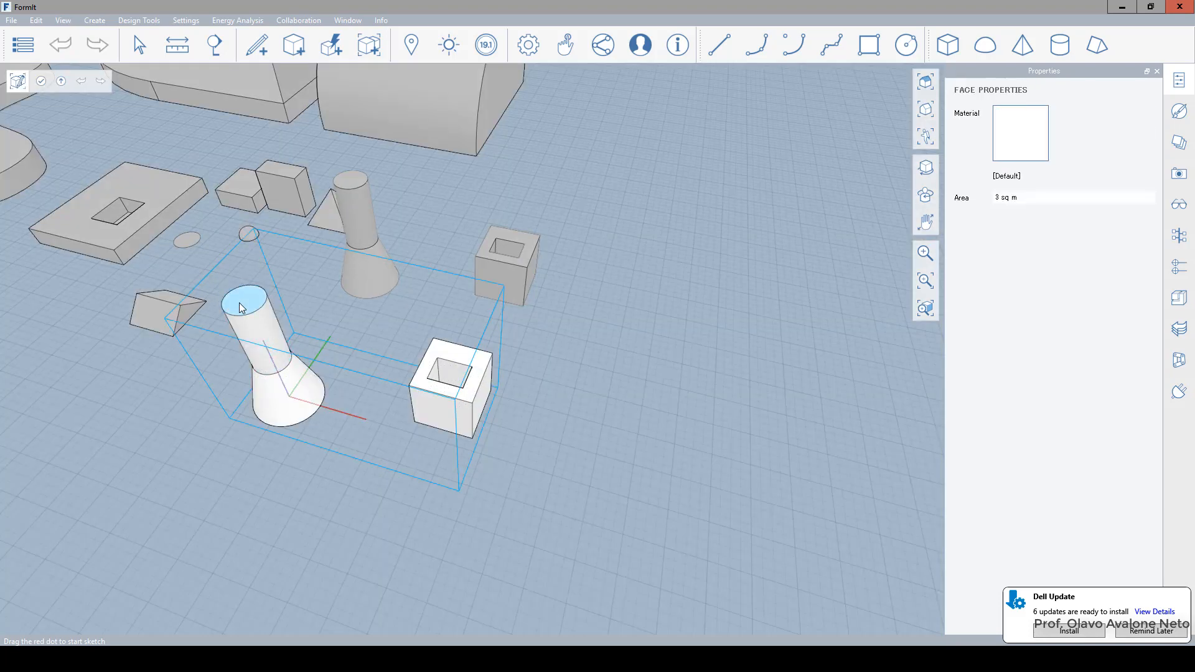
{"action": "key", "text": "Delete"}
{"action": "left_click_drag", "start_coordinate": [293, 310], "coordinate": [214, 282]}
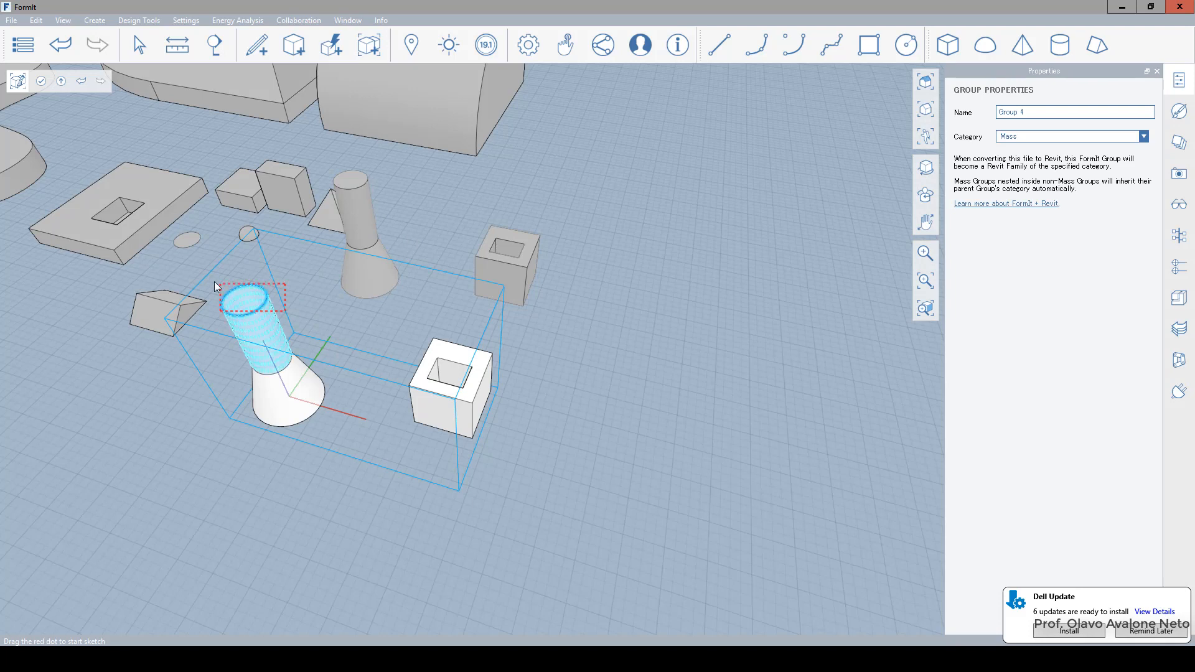
{"action": "key", "text": "Delete"}
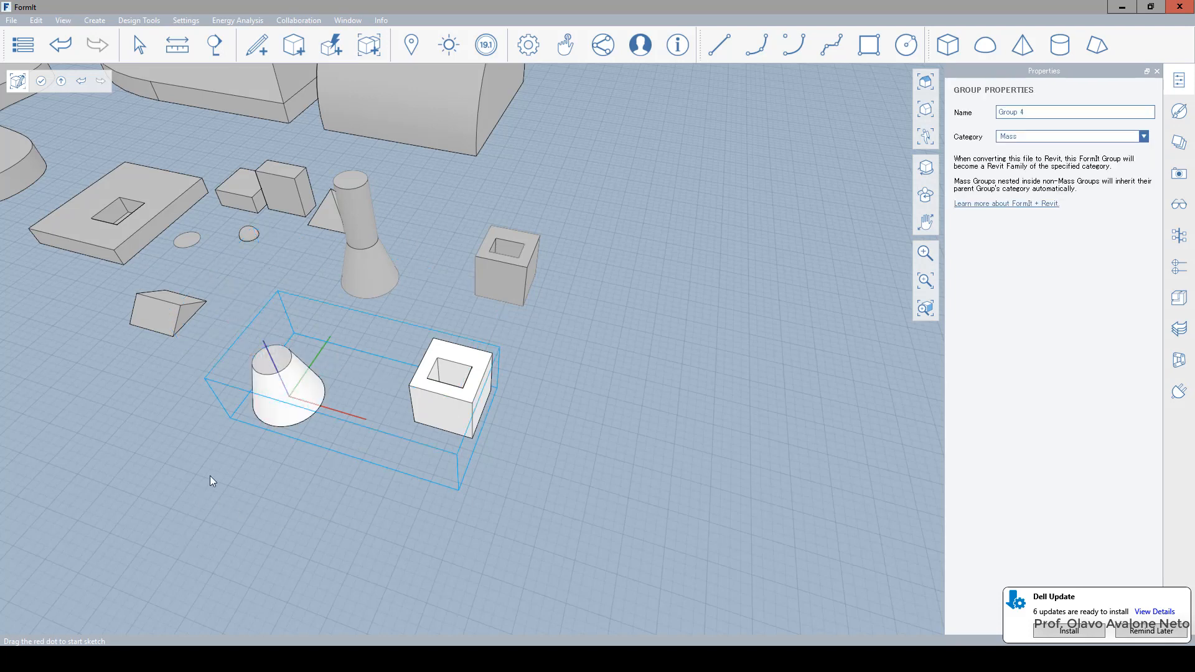
{"action": "key", "text": "Escape"}
{"action": "left_click", "coordinate": [353, 229]}
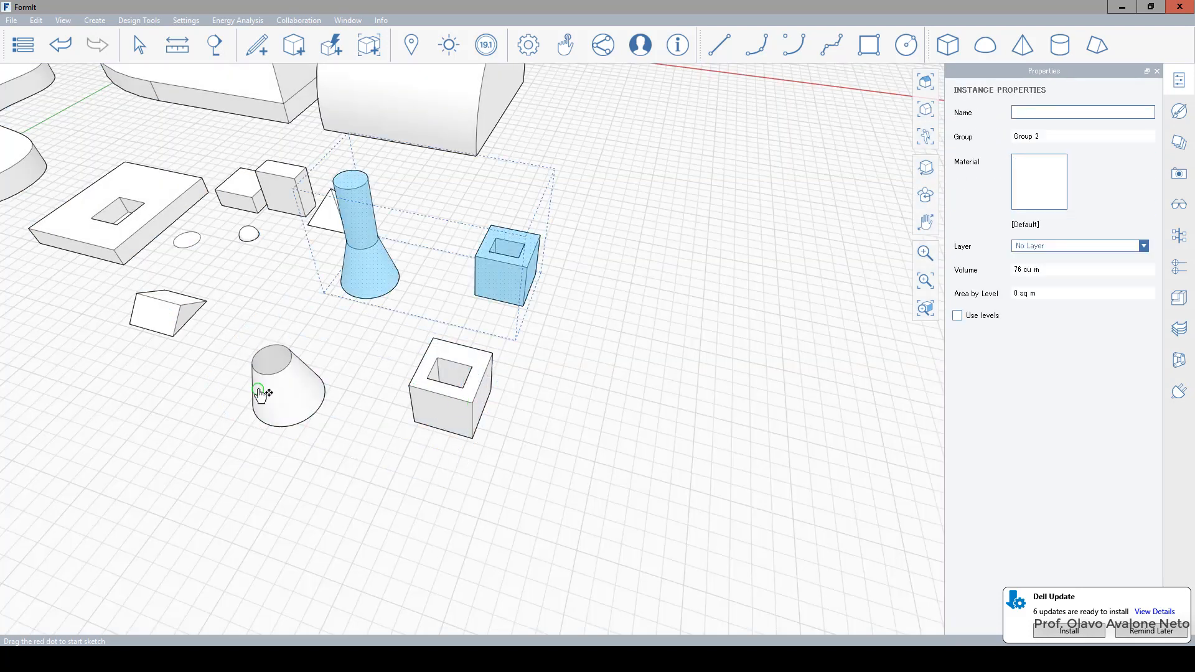
{"action": "left_click", "coordinate": [370, 659]}
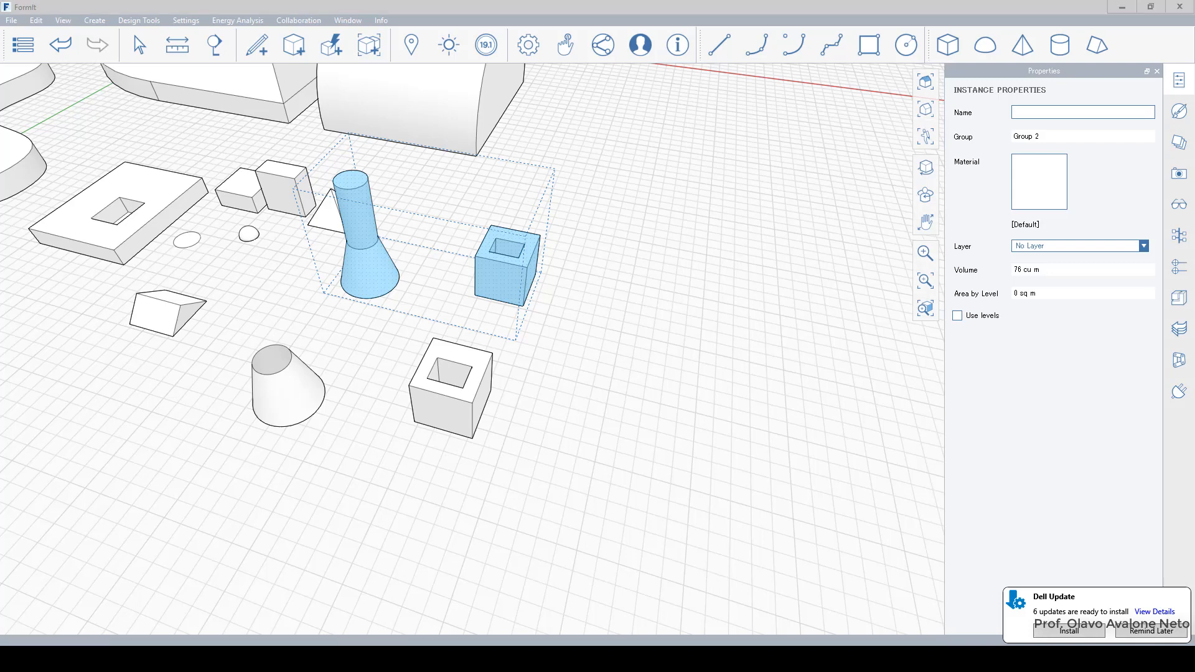
{"action": "left_click", "coordinate": [1133, 604]}
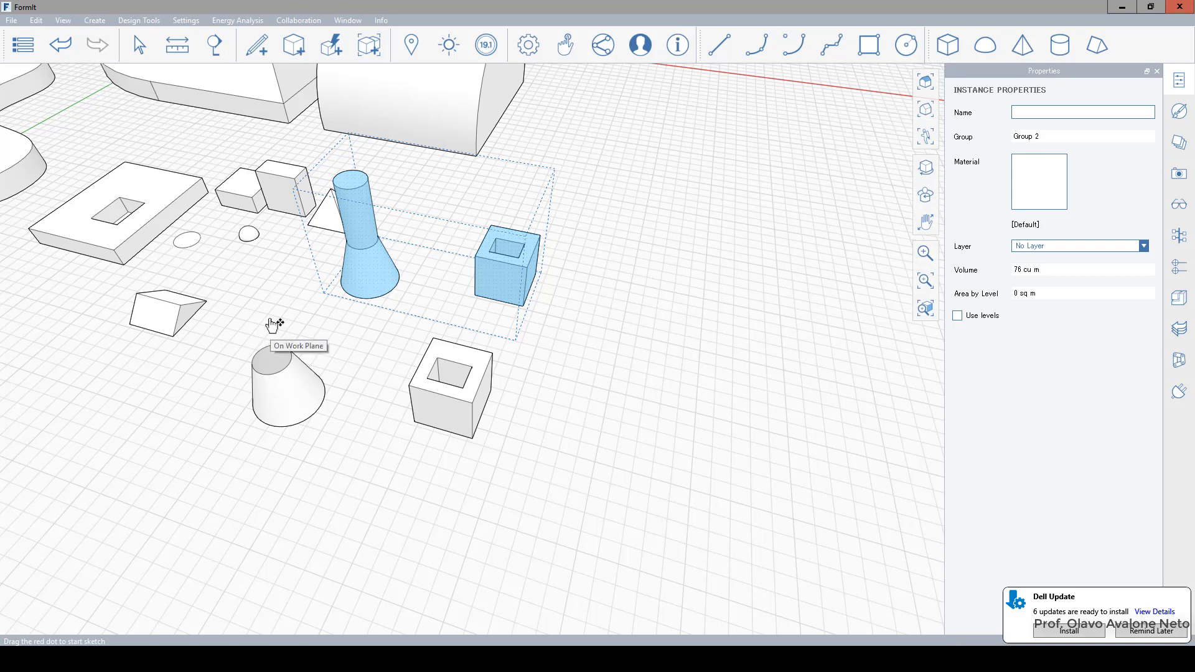
Start an array of the original cone-and-box group with type Linear, distance as Length between copies, and 3 copies
{"action": "scroll", "coordinate": [193, 205], "scroll_direction": "down", "scroll_amount": 2}
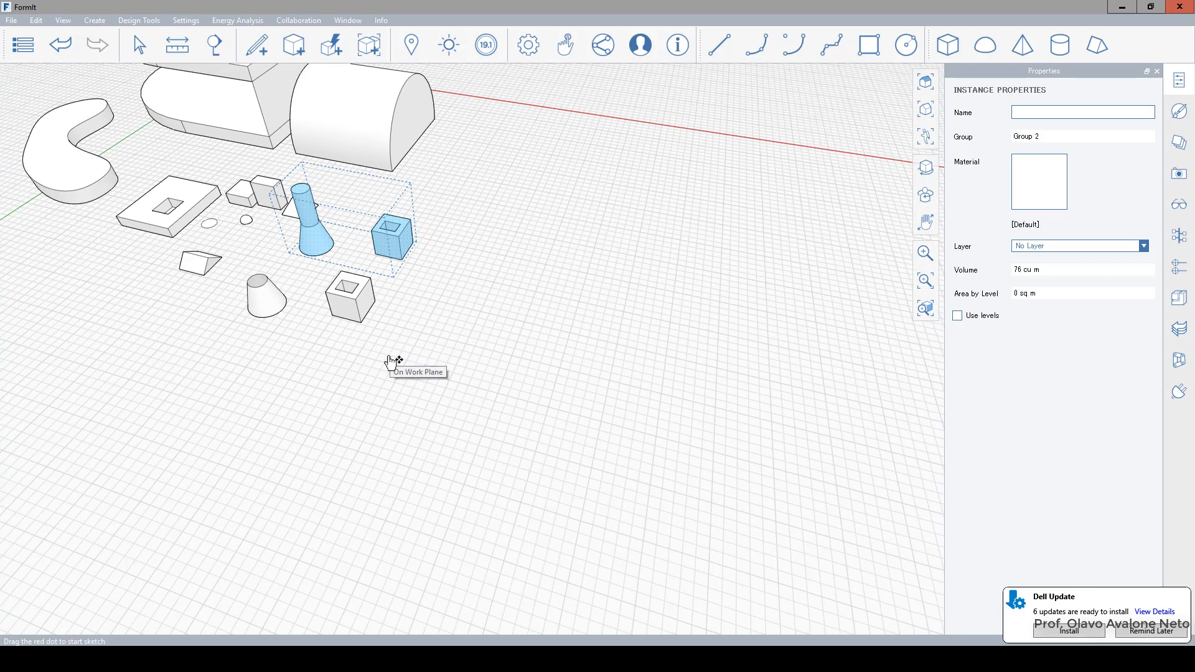
{"action": "right_click", "coordinate": [387, 250]}
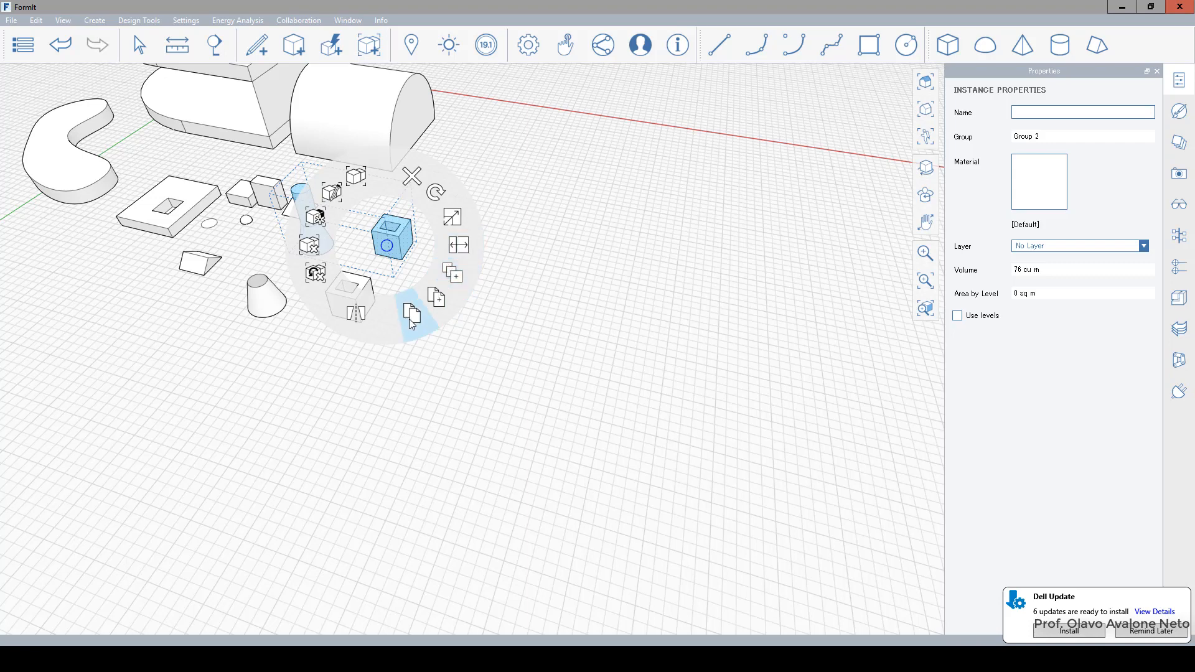
{"action": "left_click", "coordinate": [454, 275]}
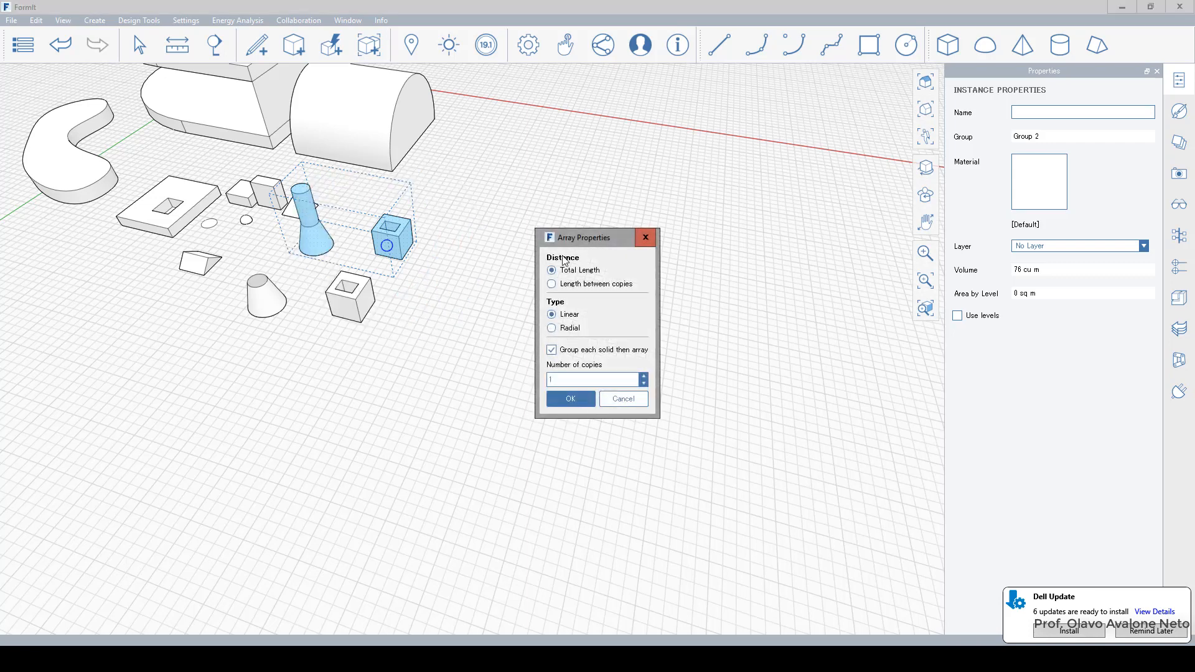
{"action": "left_click_drag", "start_coordinate": [583, 237], "coordinate": [488, 95]}
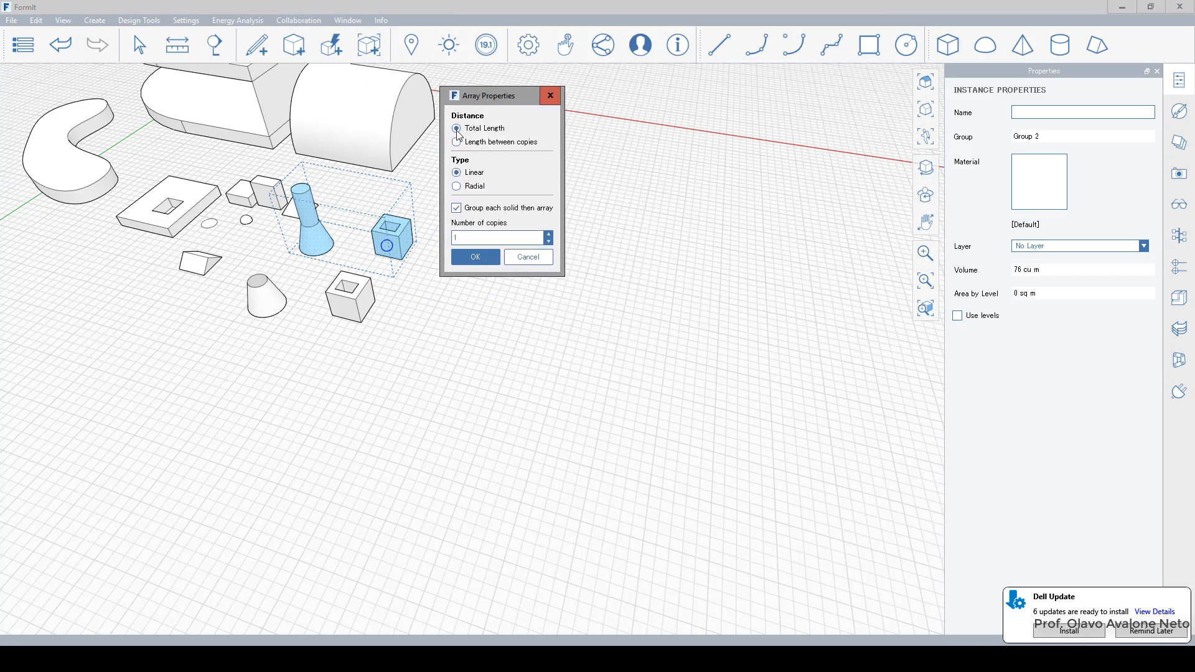
{"action": "left_click_drag", "start_coordinate": [479, 96], "coordinate": [175, 253]}
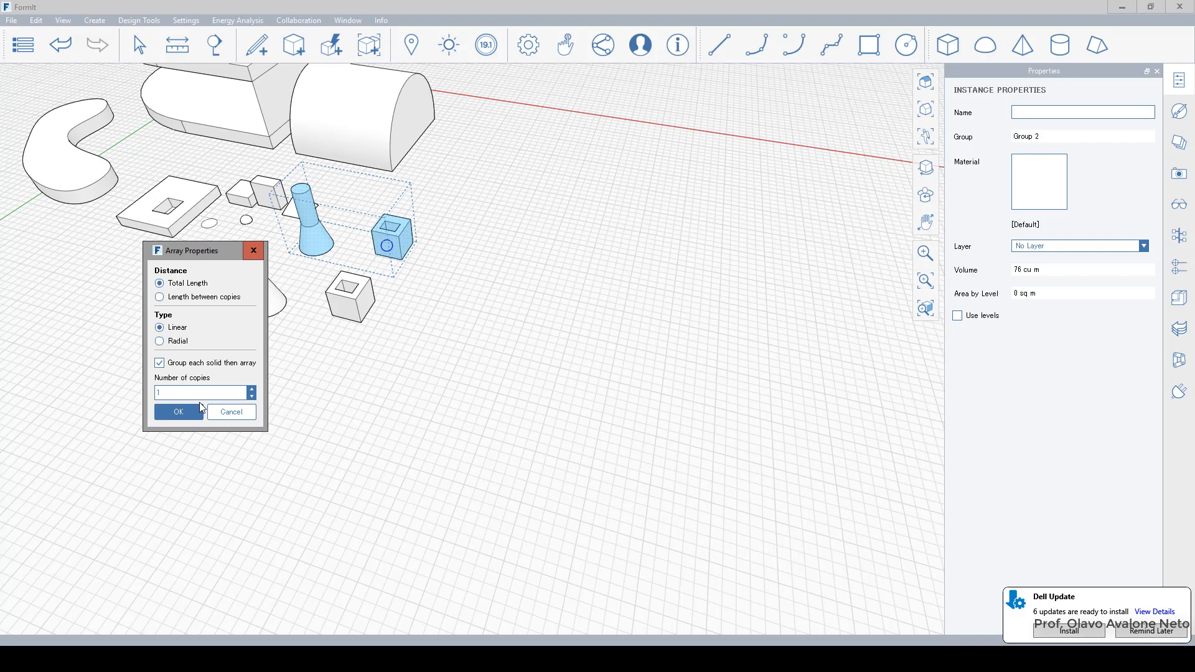
{"action": "left_click", "coordinate": [185, 300]}
{"action": "left_click", "coordinate": [158, 363]}
{"action": "left_click", "coordinate": [160, 363]}
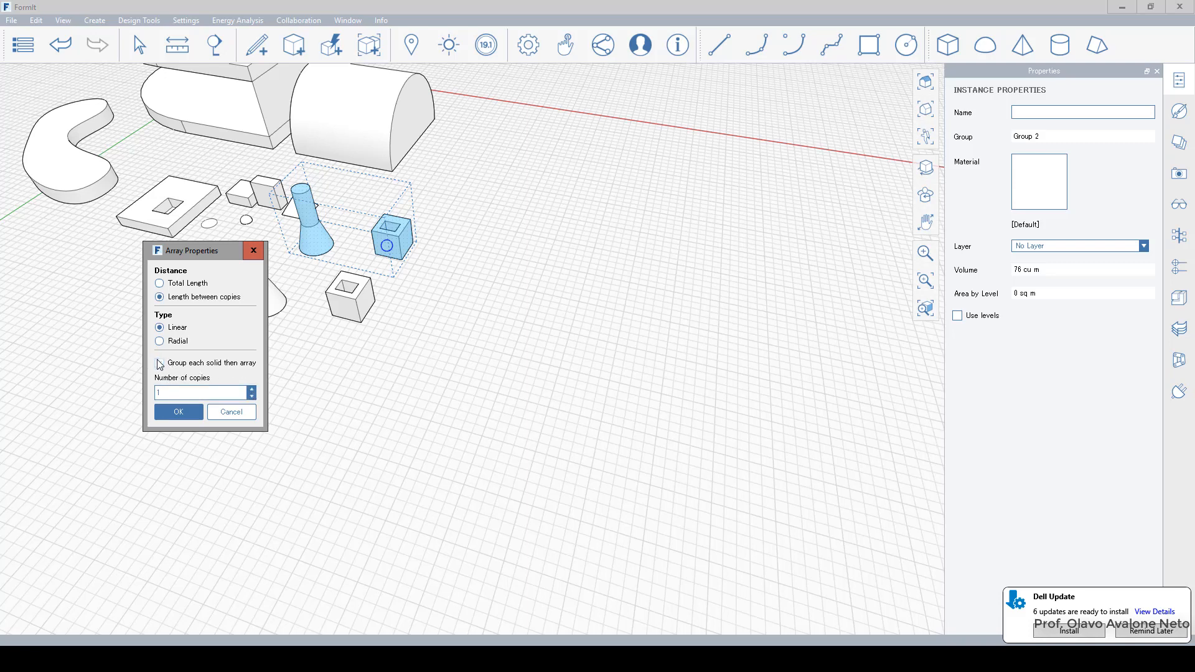
{"action": "left_click", "coordinate": [251, 388]}
{"action": "left_click", "coordinate": [251, 389]}
{"action": "left_click", "coordinate": [186, 413]}
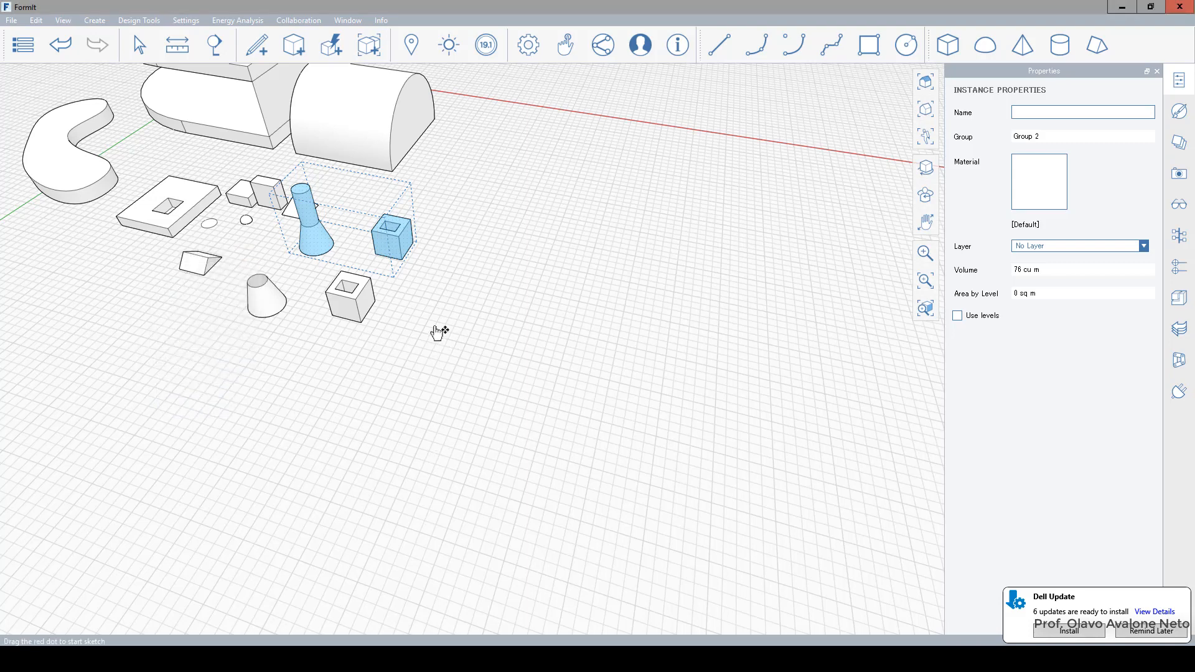
Place the arrayed groups along the red axis from the box's bottom corner, with 19 m between copies, and clear the selection
{"action": "left_click_drag", "start_coordinate": [404, 262], "coordinate": [337, 247]}
{"action": "scroll", "coordinate": [455, 304], "scroll_direction": "down", "scroll_amount": 1}
{"action": "scroll", "coordinate": [456, 305], "scroll_direction": "down", "scroll_amount": 1}
{"action": "scroll", "coordinate": [546, 323], "scroll_direction": "up", "scroll_amount": 5}
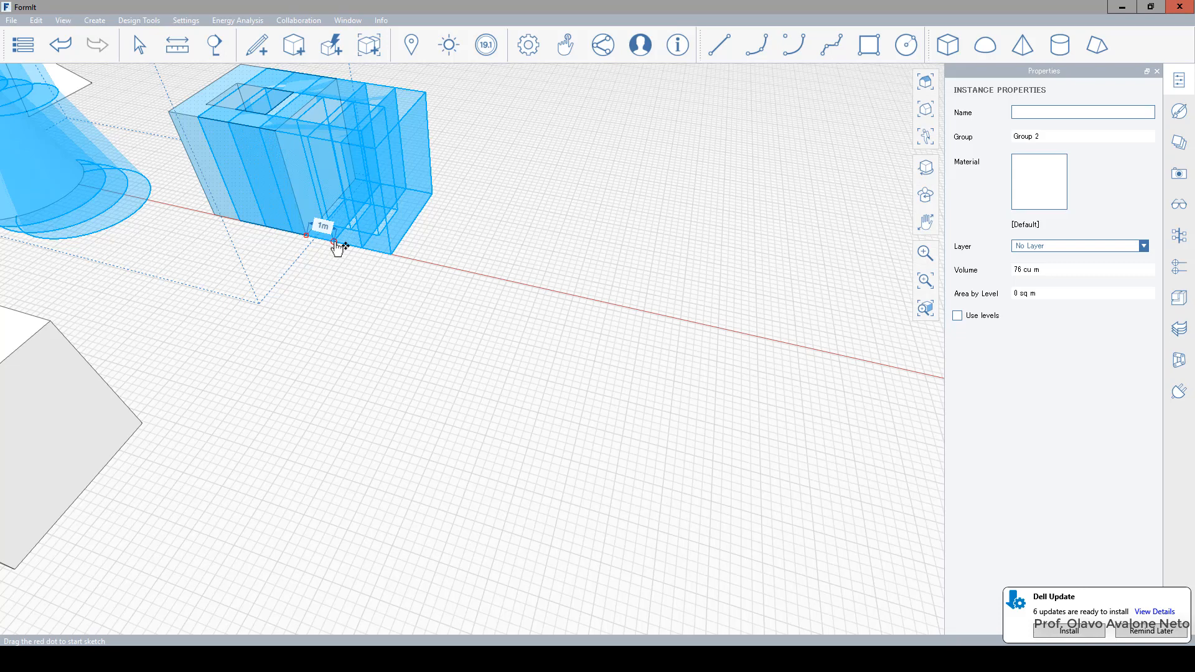
{"action": "left_click_drag", "start_coordinate": [336, 248], "coordinate": [652, 315]}
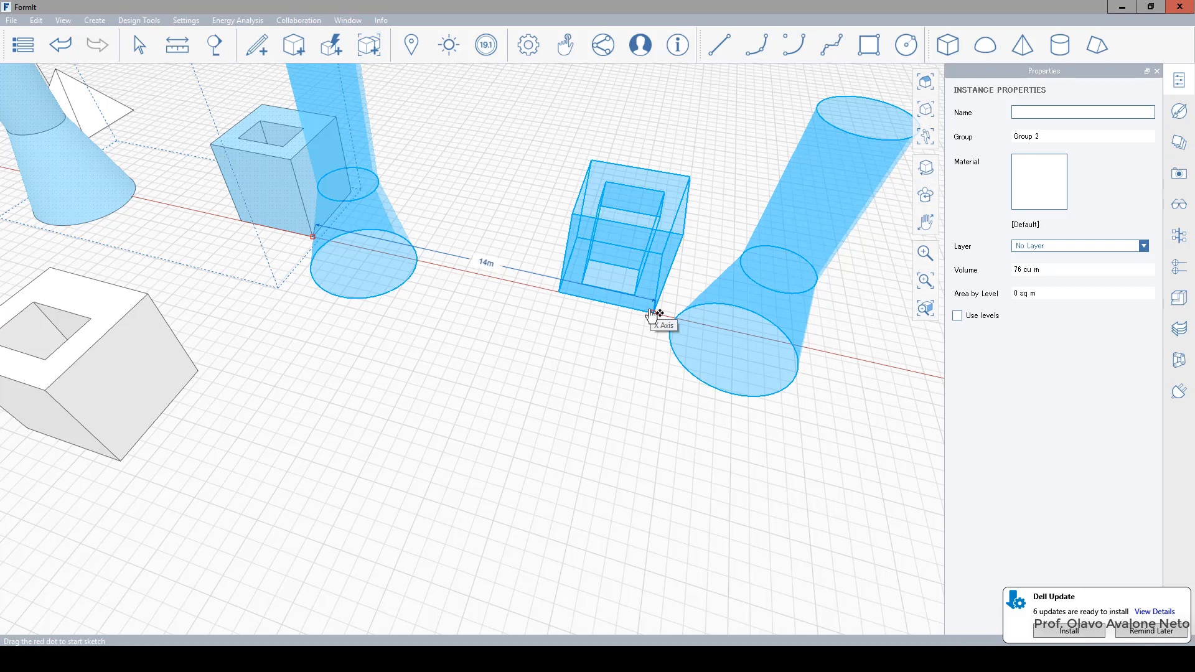
{"action": "left_click_drag", "start_coordinate": [652, 314], "coordinate": [693, 322]}
{"action": "key", "text": "Tab"}
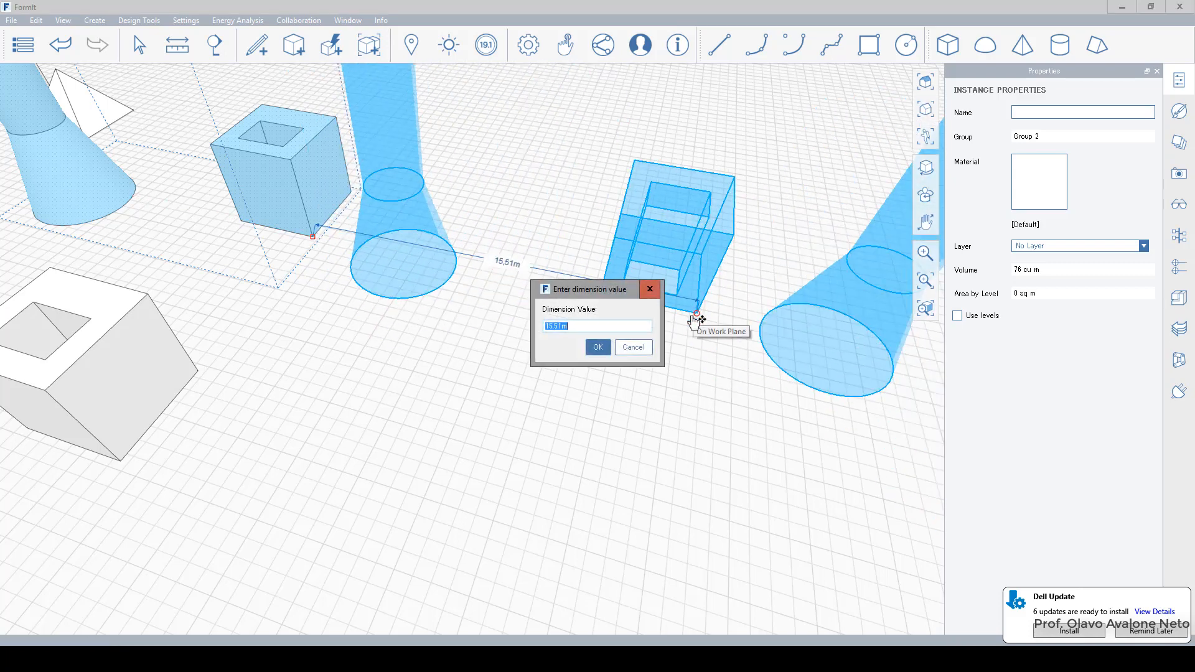
{"action": "type", "text": "19"}
{"action": "key", "text": "Return"}
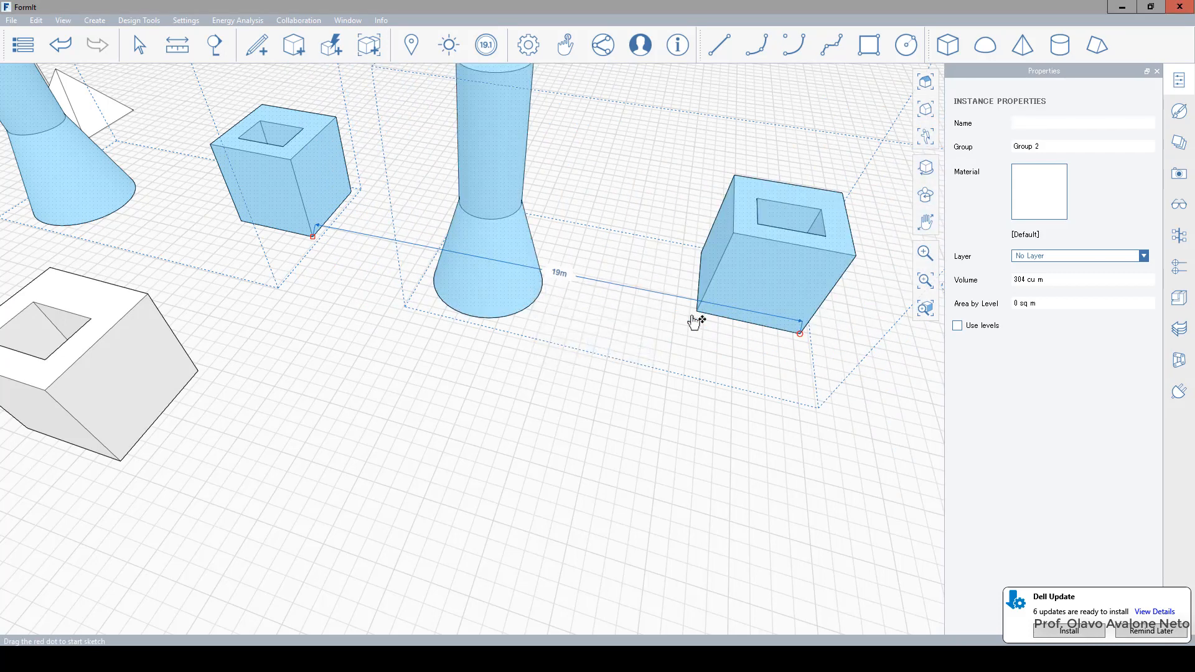
{"action": "scroll", "coordinate": [289, 442], "scroll_direction": "down", "scroll_amount": 5}
{"action": "scroll", "coordinate": [289, 442], "scroll_direction": "down", "scroll_amount": 2}
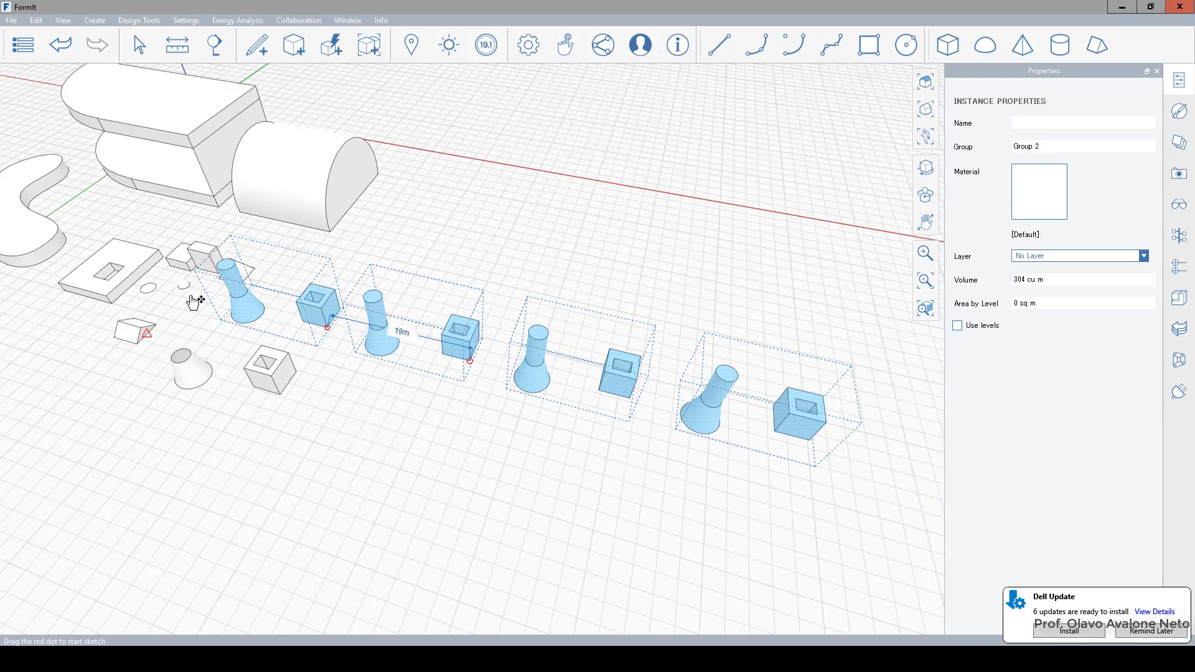
{"action": "left_click", "coordinate": [754, 471]}
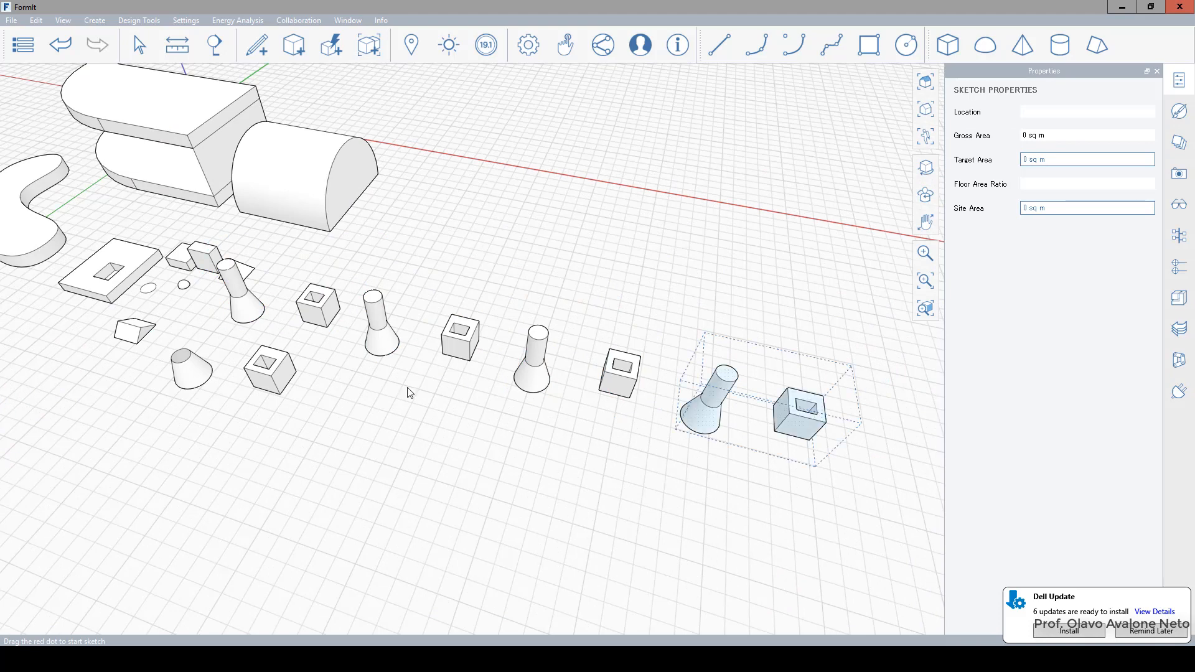
Open the second group in the arrayed row, push its cylinder's top face down 4.5 m onto the cone, and exit the group
{"action": "scroll", "coordinate": [377, 322], "scroll_direction": "up", "scroll_amount": 3}
{"action": "double_click", "coordinate": [376, 317]}
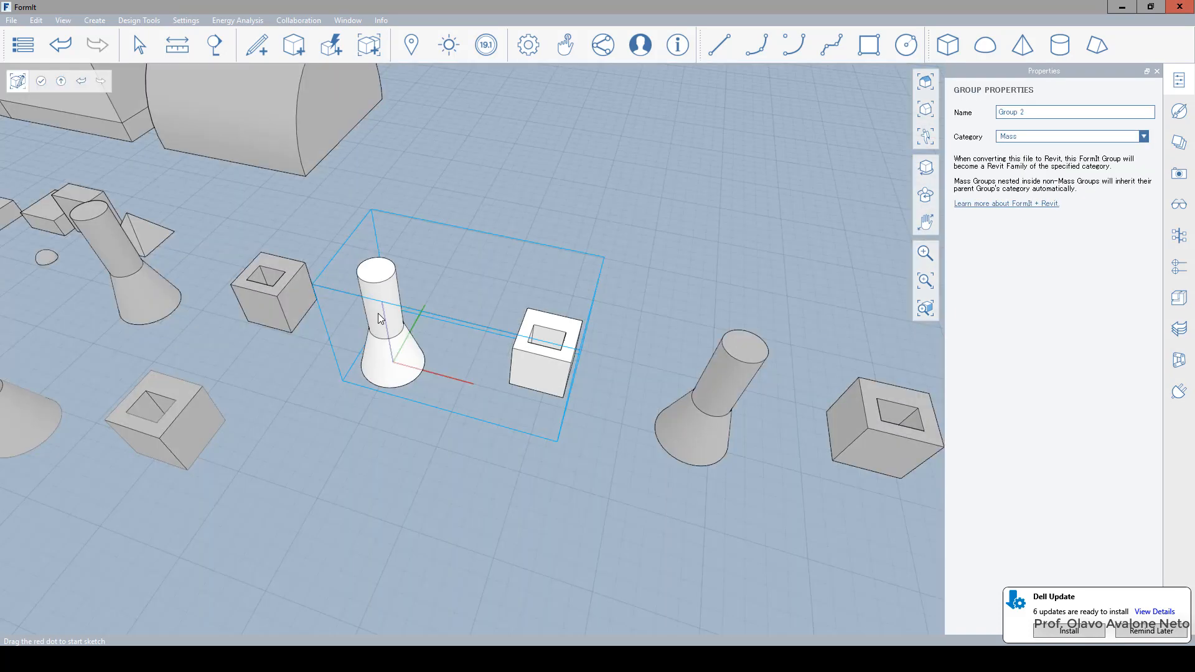
{"action": "left_click", "coordinate": [374, 277]}
{"action": "left_click_drag", "start_coordinate": [374, 276], "coordinate": [371, 335]}
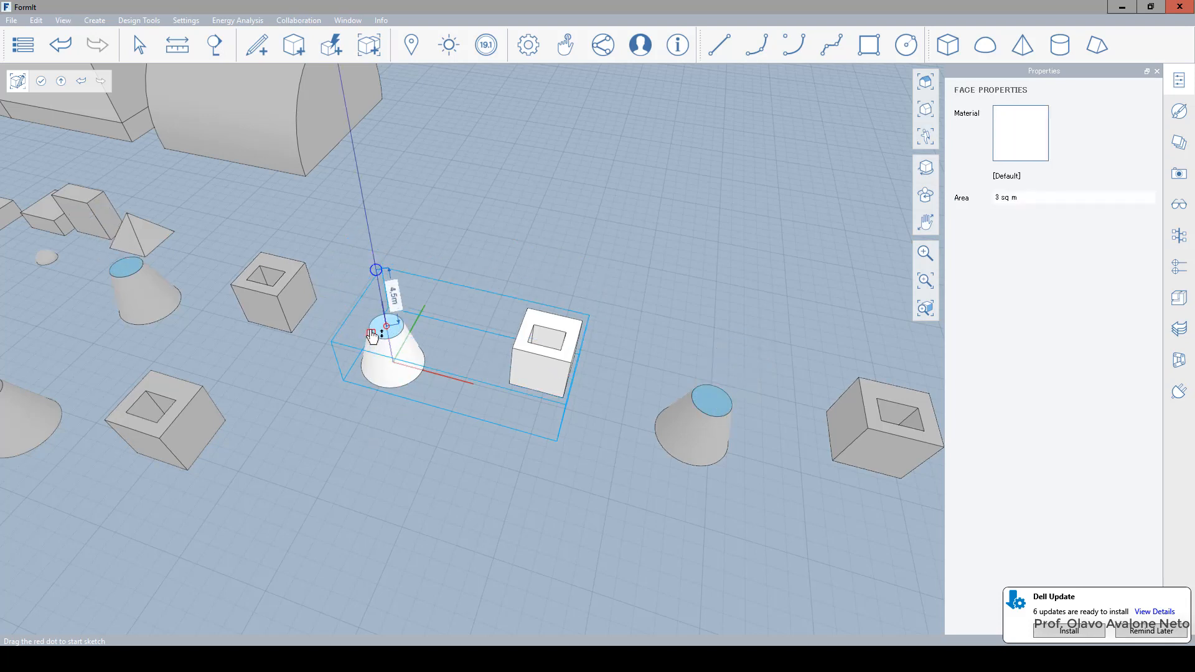
{"action": "scroll", "coordinate": [328, 380], "scroll_direction": "down", "scroll_amount": 5}
{"action": "double_click", "coordinate": [336, 417]}
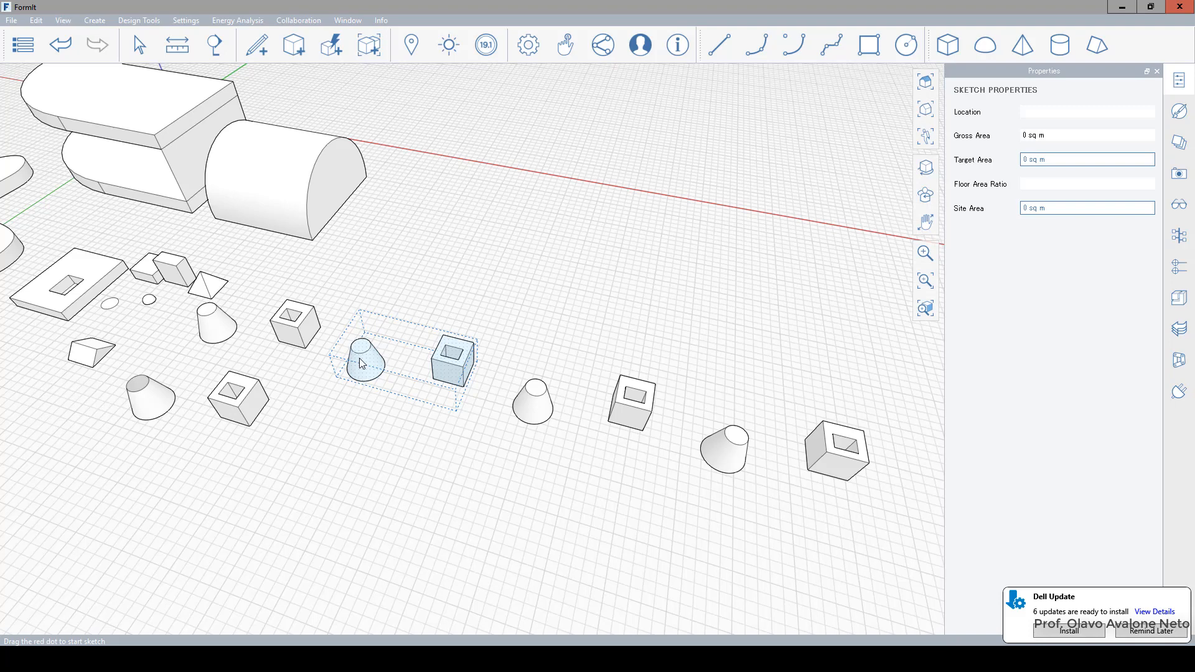
Make the second cone-and-box group in the arrayed row unique, separating it from the other instances
{"action": "double_click", "coordinate": [360, 359]}
{"action": "double_click", "coordinate": [387, 378]}
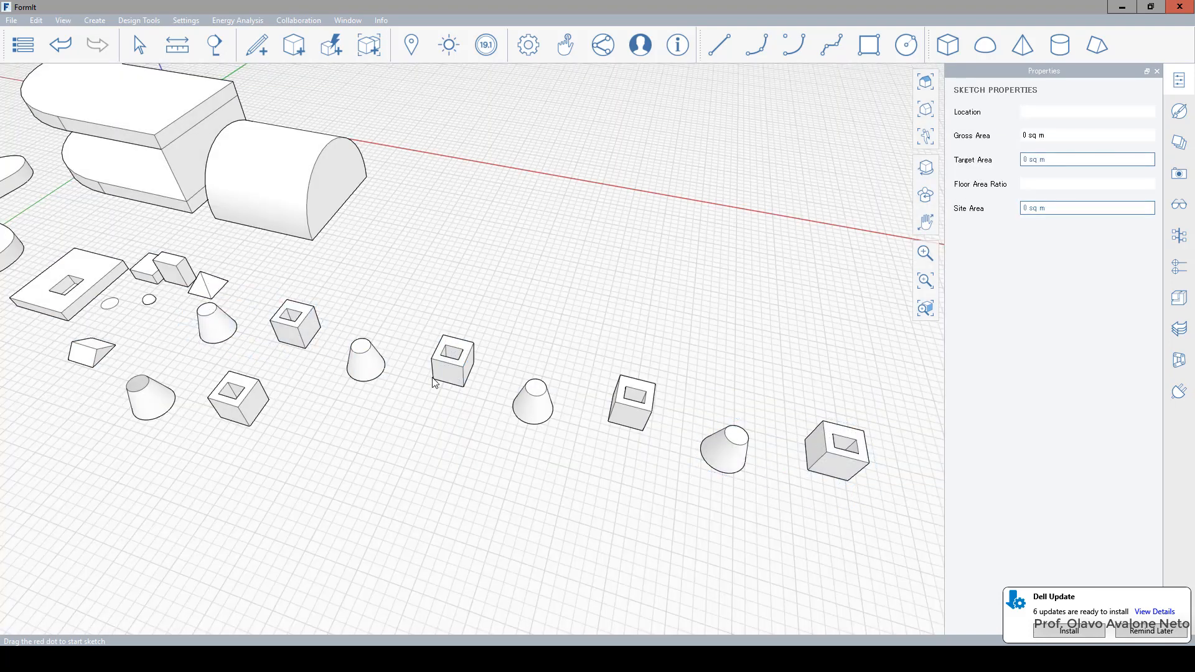
{"action": "left_click", "coordinate": [448, 368]}
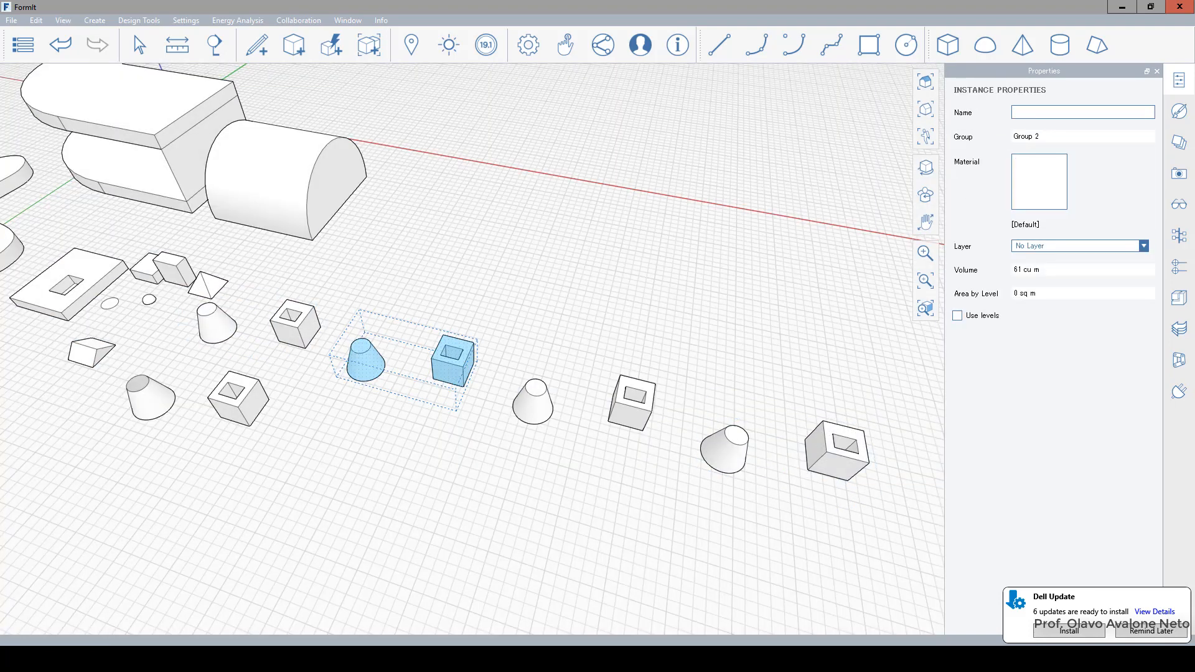
{"action": "key", "text": "Escape"}
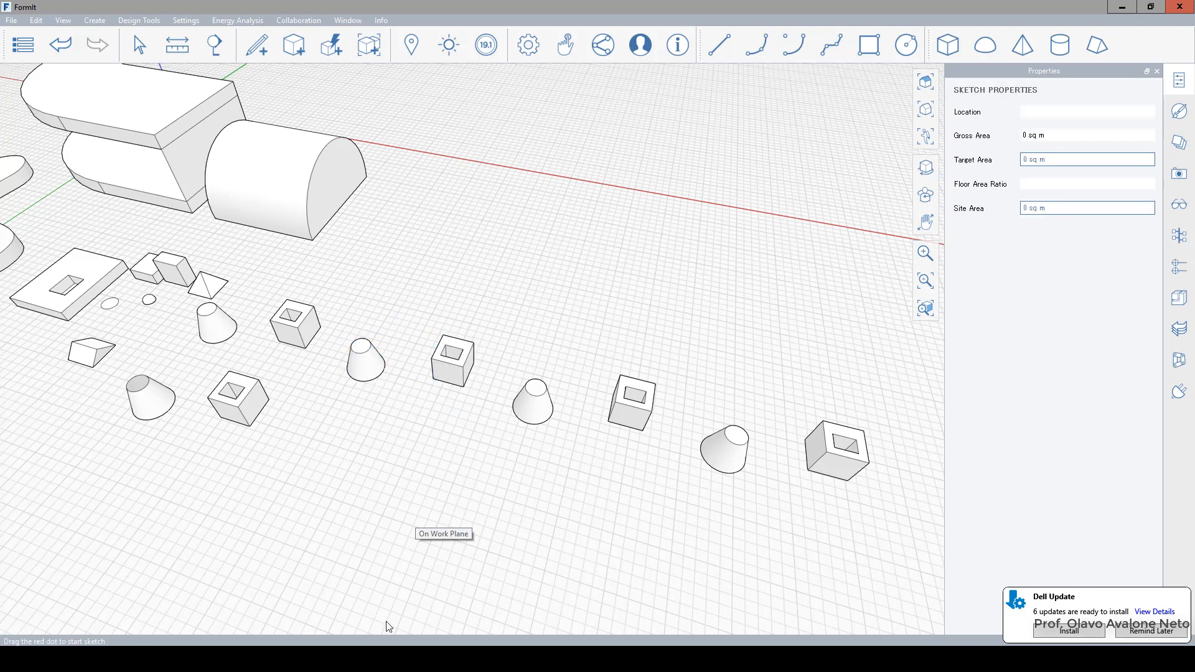
Open the third group in the arrayed row for editing and extrude the cone's top face upward about 5 m
{"action": "double_click", "coordinate": [537, 413]}
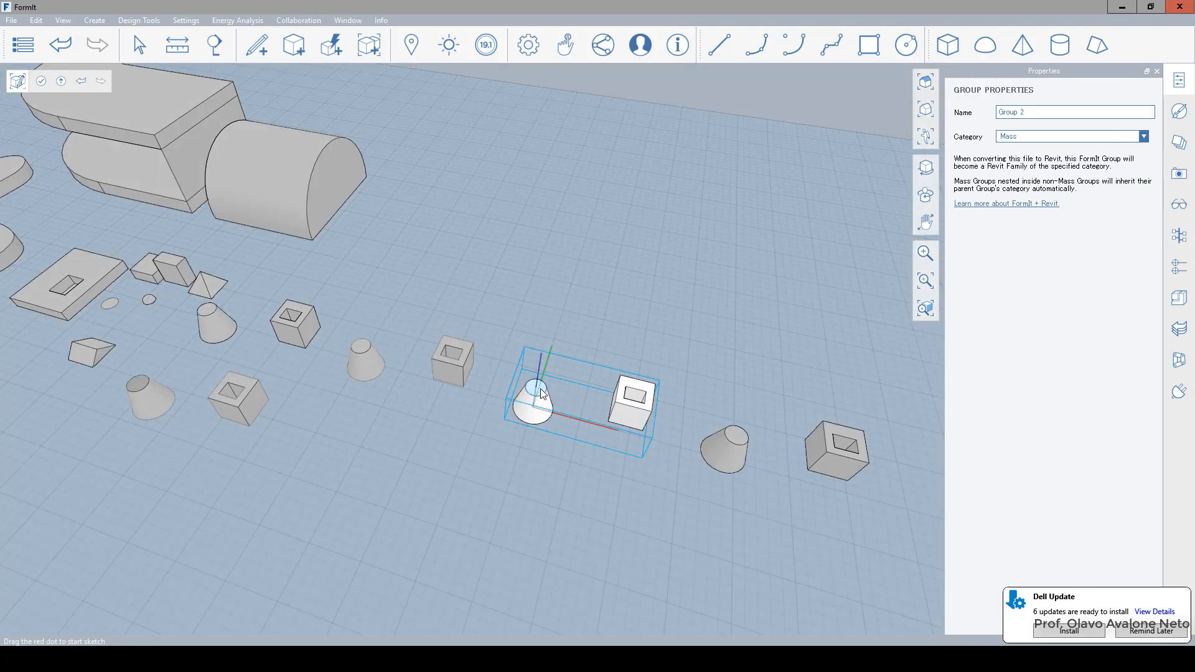
{"action": "left_click", "coordinate": [542, 392]}
{"action": "left_click_drag", "start_coordinate": [542, 392], "coordinate": [540, 357]}
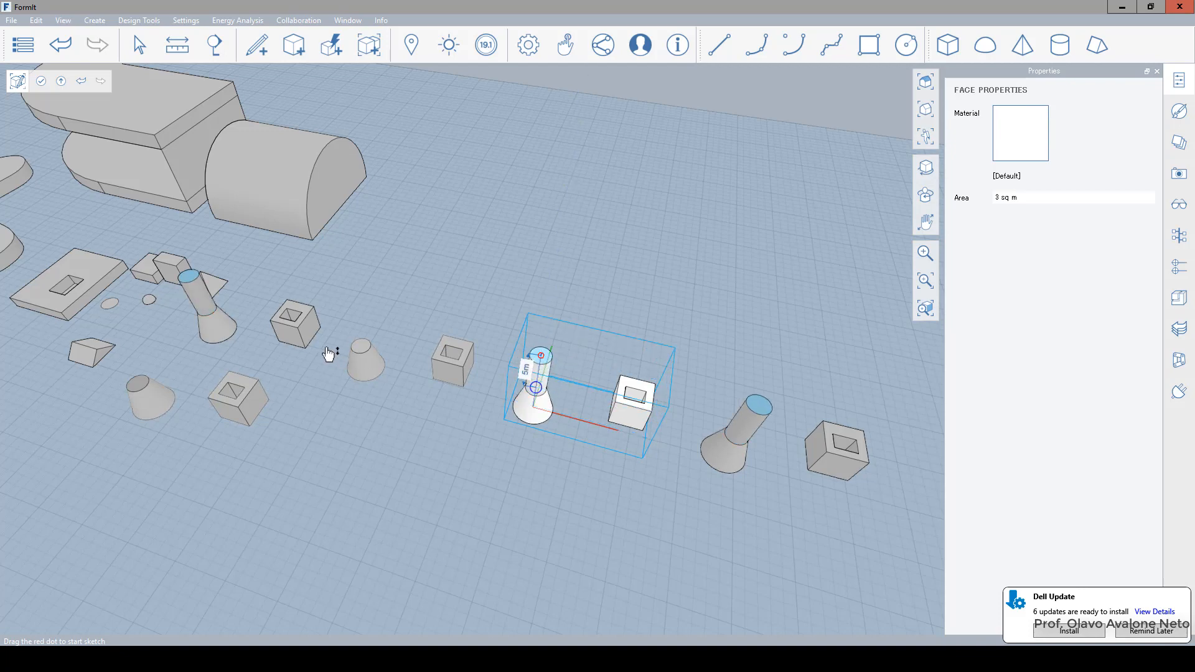
Exit the edited group, inspect the first and third groups in the arrayed row as instances, and clear the selection
{"action": "double_click", "coordinate": [389, 518]}
{"action": "left_click", "coordinate": [218, 321]}
{"action": "key", "text": "m"}
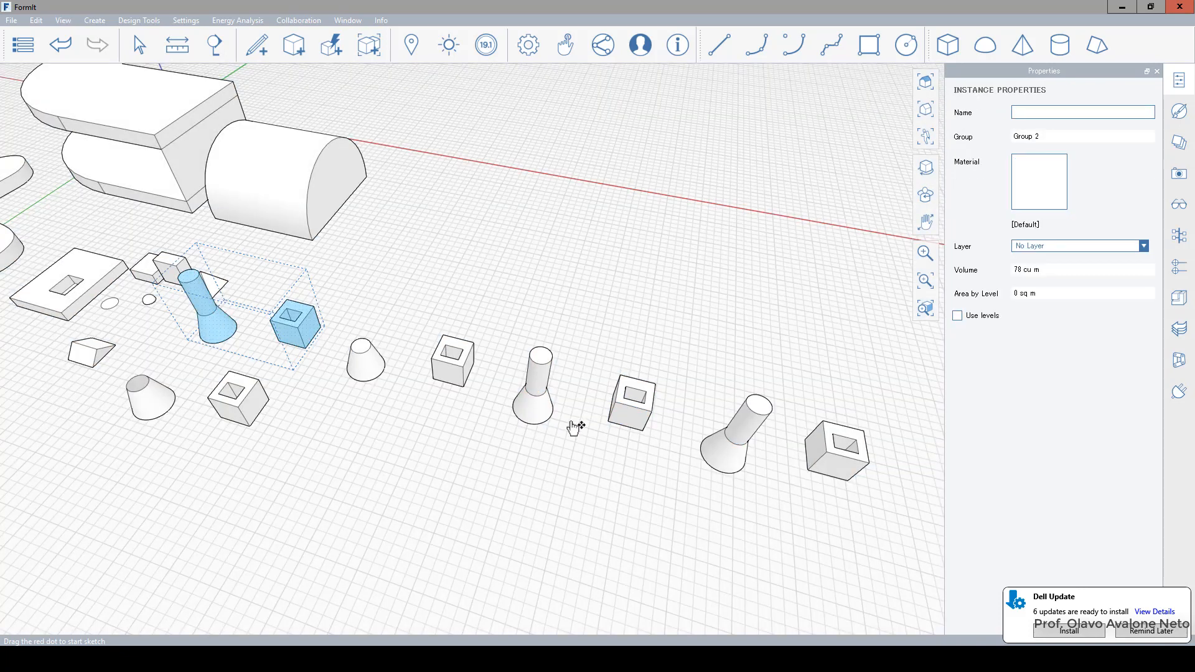
{"action": "left_click", "coordinate": [526, 410]}
{"action": "key", "text": "Escape"}
{"action": "key", "text": "Escape"}
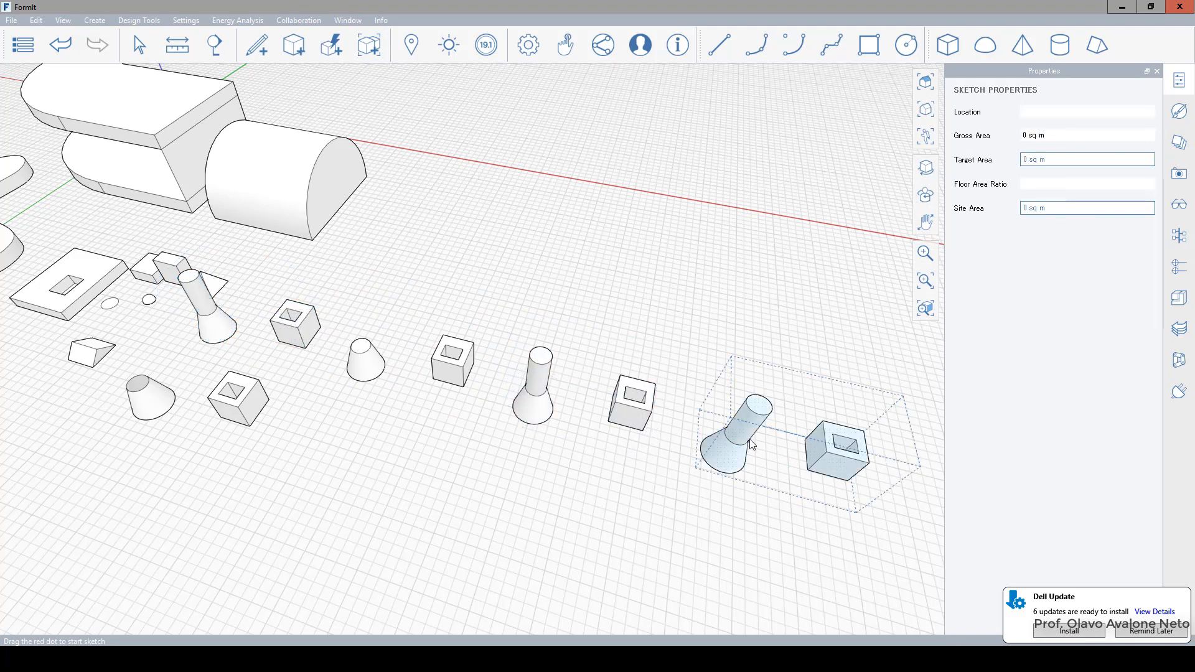
Array the unique second cone-and-box group linearly by length between copies, placing 3 copies behind it along the green axis
{"action": "left_click", "coordinate": [447, 389]}
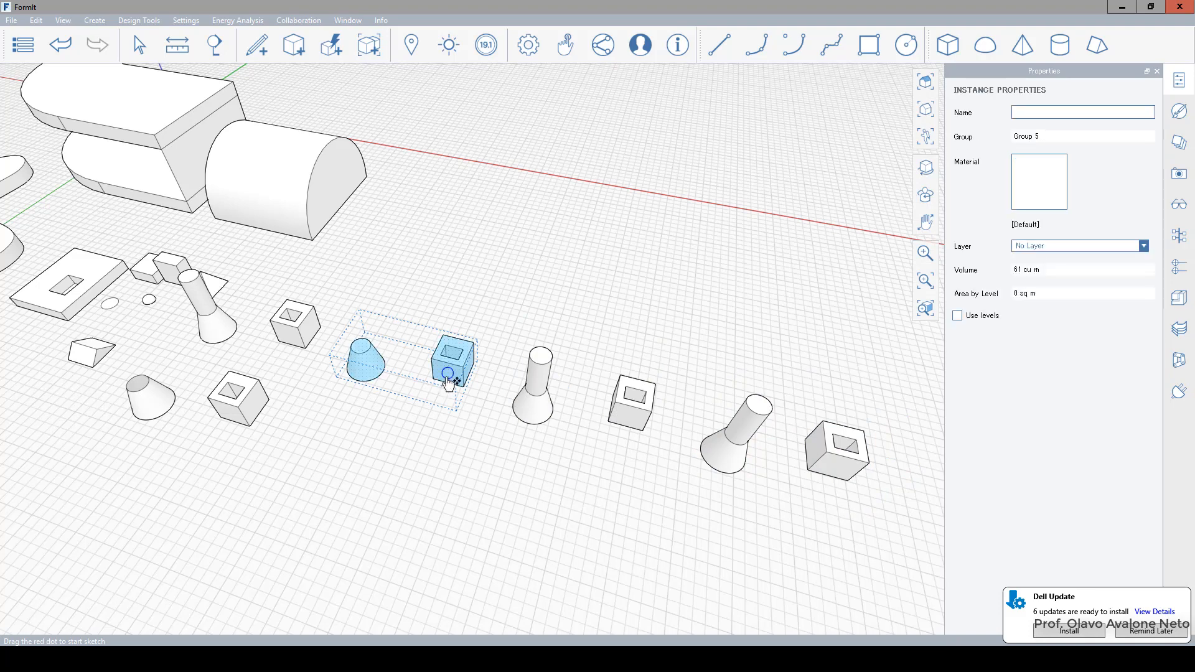
{"action": "right_click", "coordinate": [450, 385]}
{"action": "left_click", "coordinate": [506, 403]}
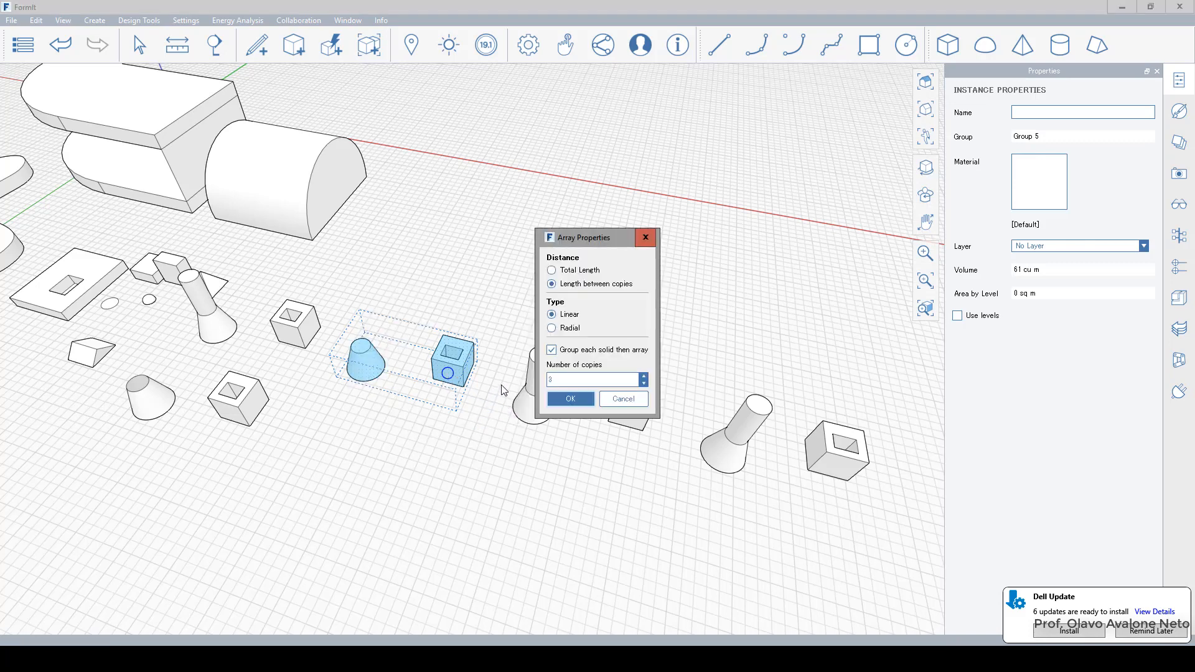
{"action": "left_click", "coordinate": [570, 399]}
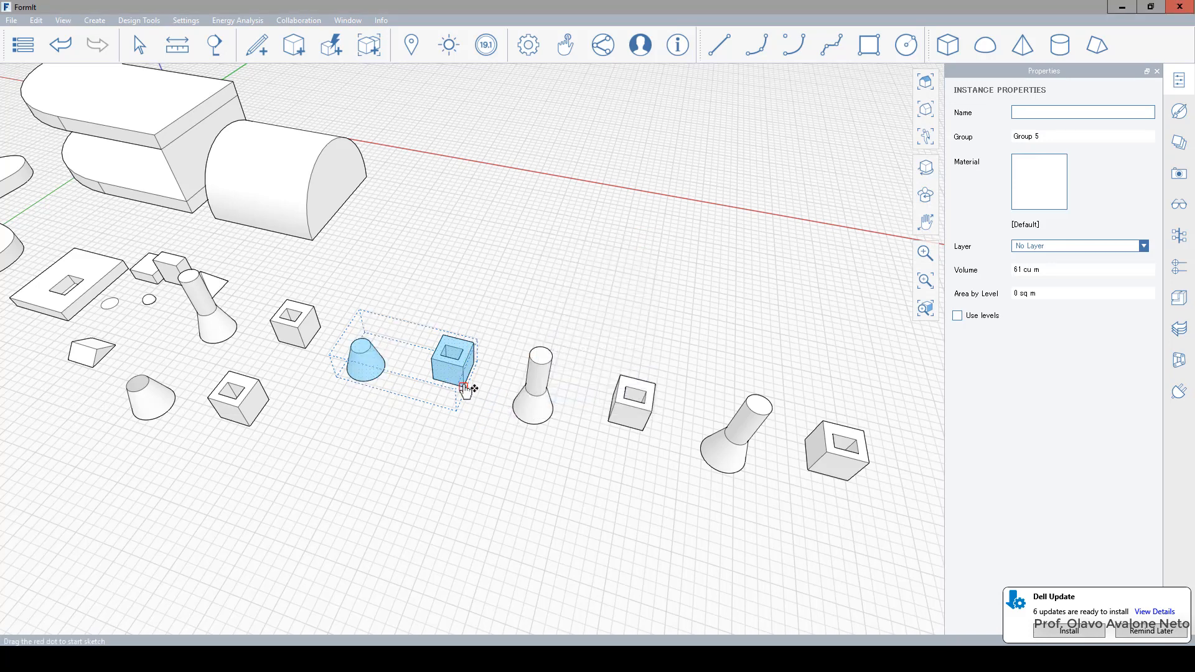
{"action": "left_click_drag", "start_coordinate": [481, 345], "coordinate": [491, 341]}
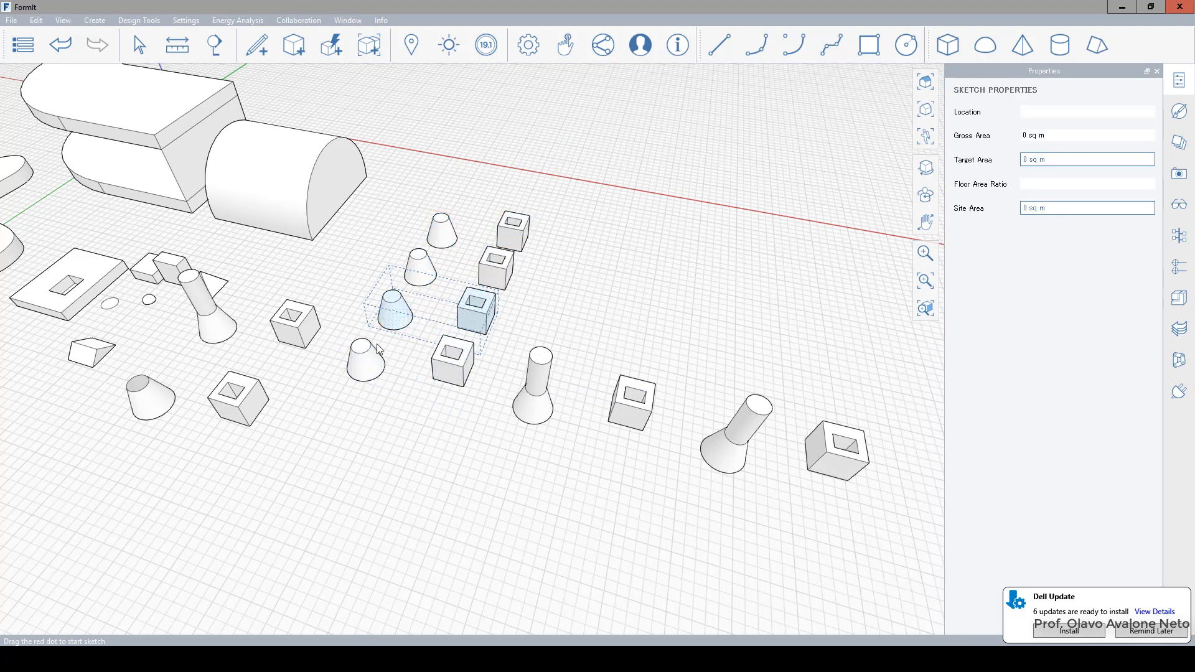
Open the first new copy of the unique group for editing, delete its cone, and exit the group
{"action": "double_click", "coordinate": [392, 322]}
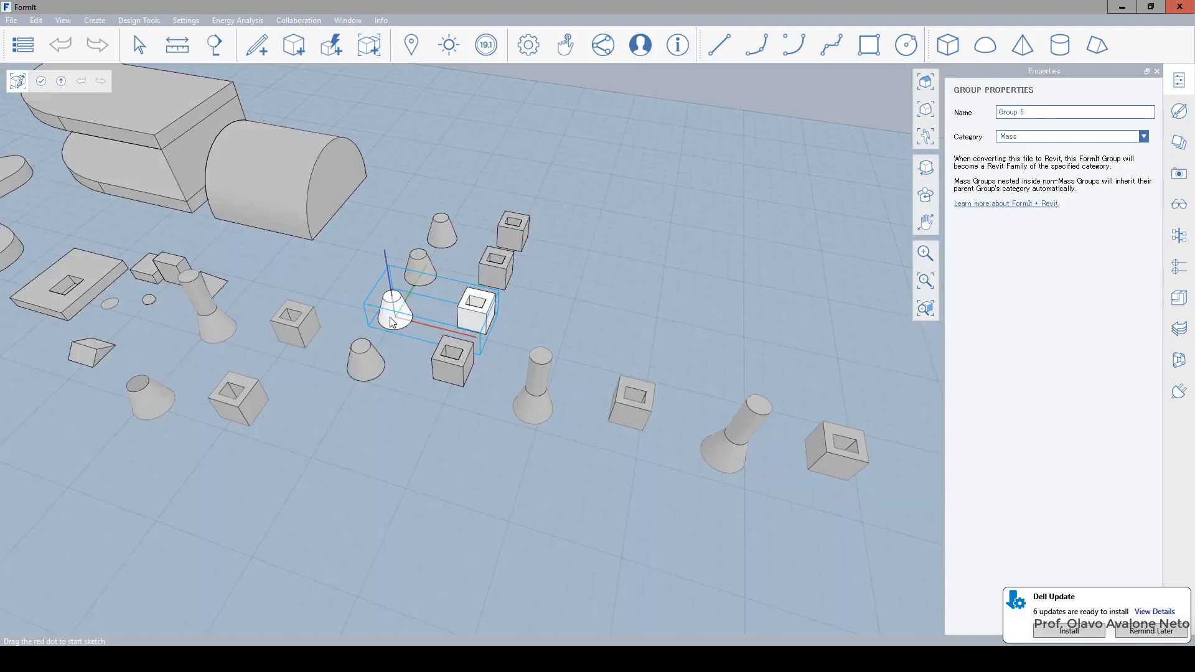
{"action": "left_click", "coordinate": [399, 317]}
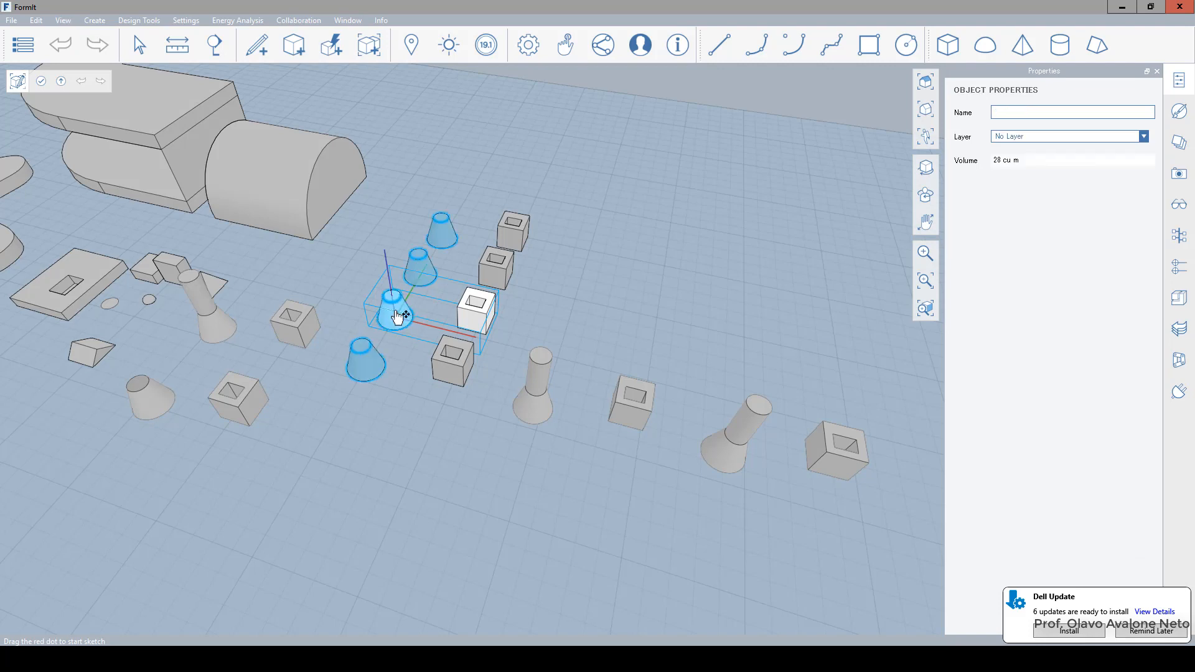
{"action": "key", "text": "Delete"}
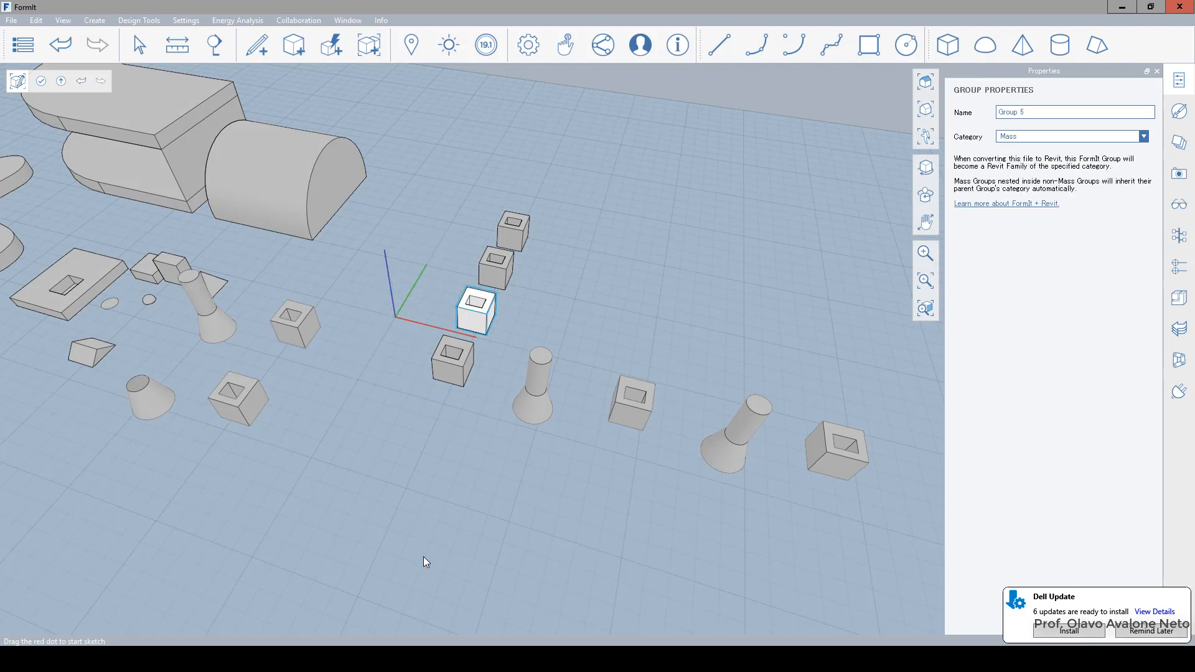
{"action": "double_click", "coordinate": [426, 491]}
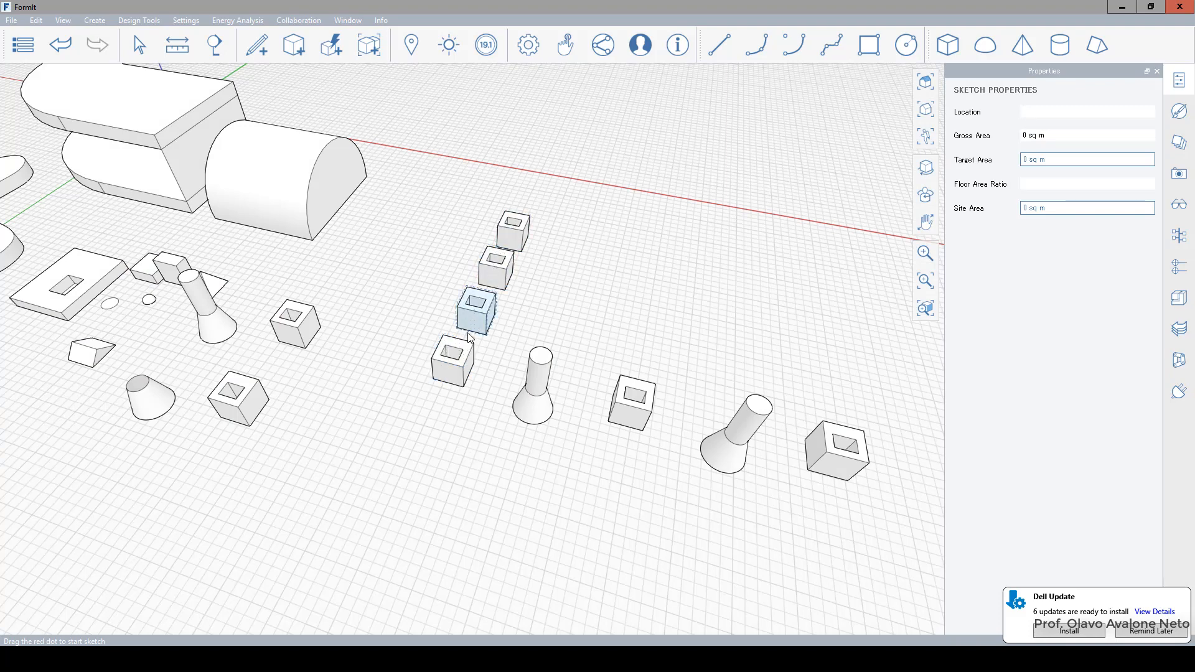
{"action": "left_click", "coordinate": [456, 370]}
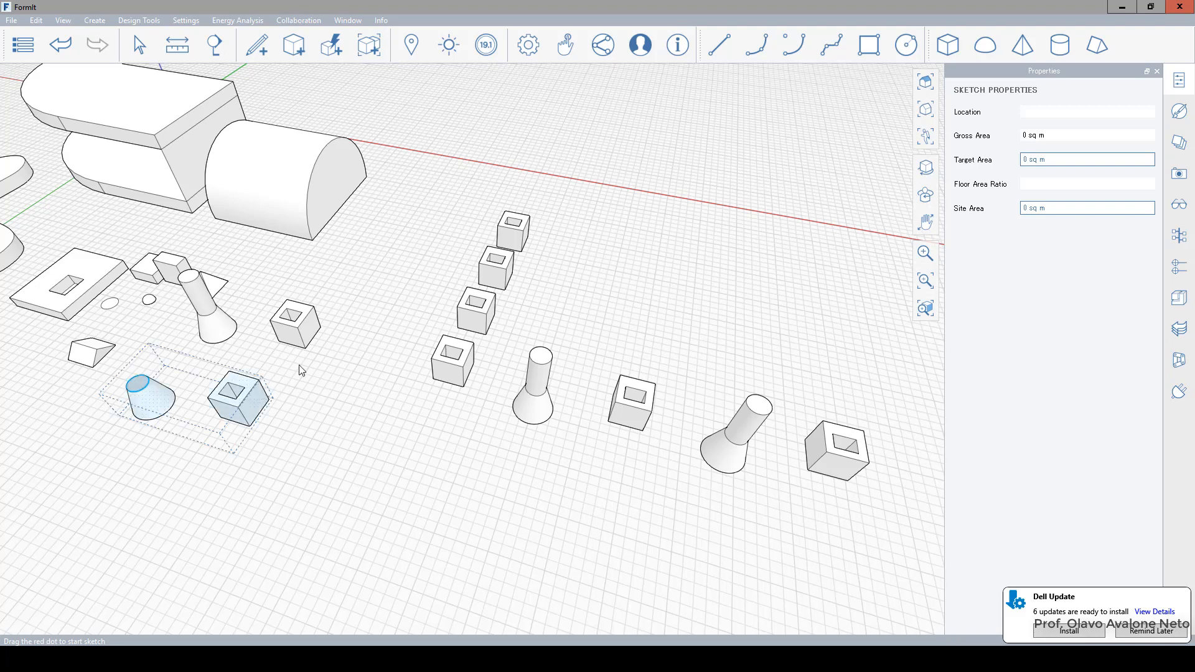
Open the first cone-and-box group in the original row, move its box 4 m along the green axis, and exit the group
{"action": "scroll", "coordinate": [388, 374], "scroll_direction": "down", "scroll_amount": 3}
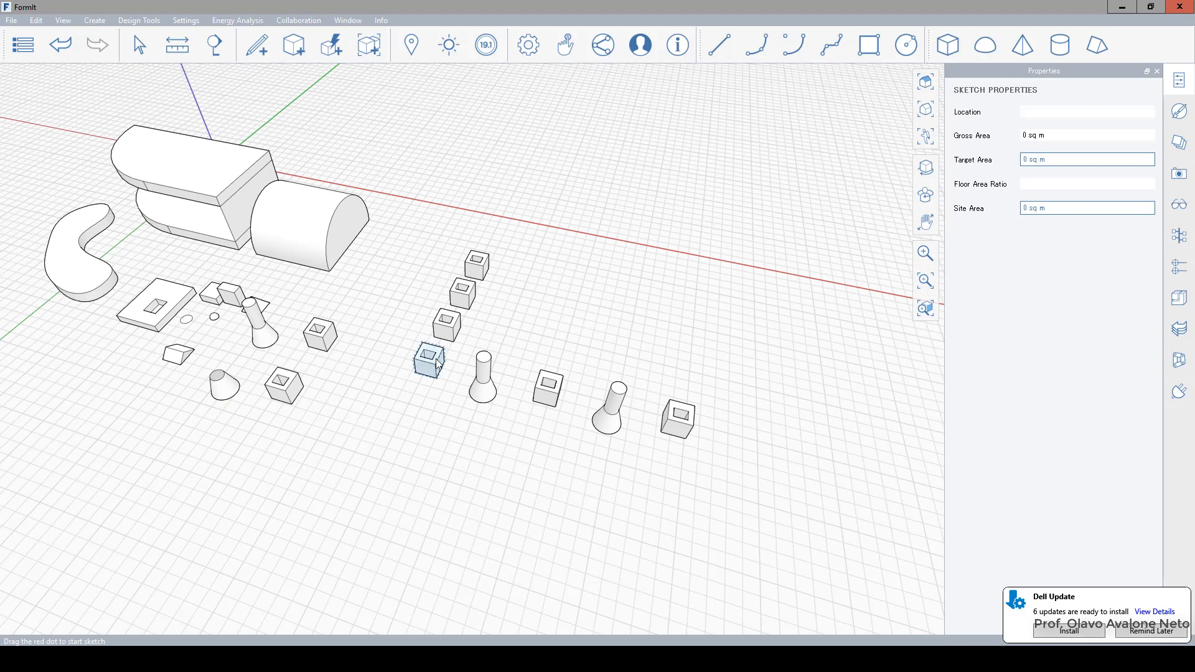
{"action": "scroll", "coordinate": [438, 364], "scroll_direction": "up", "scroll_amount": 2}
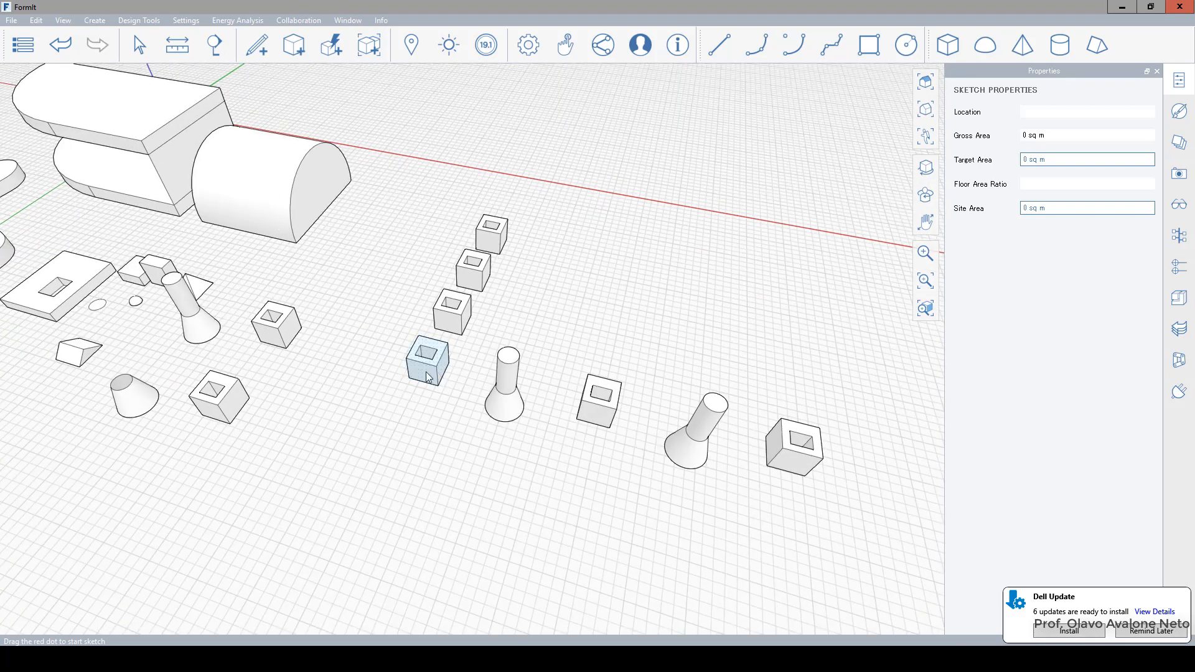
{"action": "double_click", "coordinate": [288, 336]}
{"action": "left_click", "coordinate": [287, 335]}
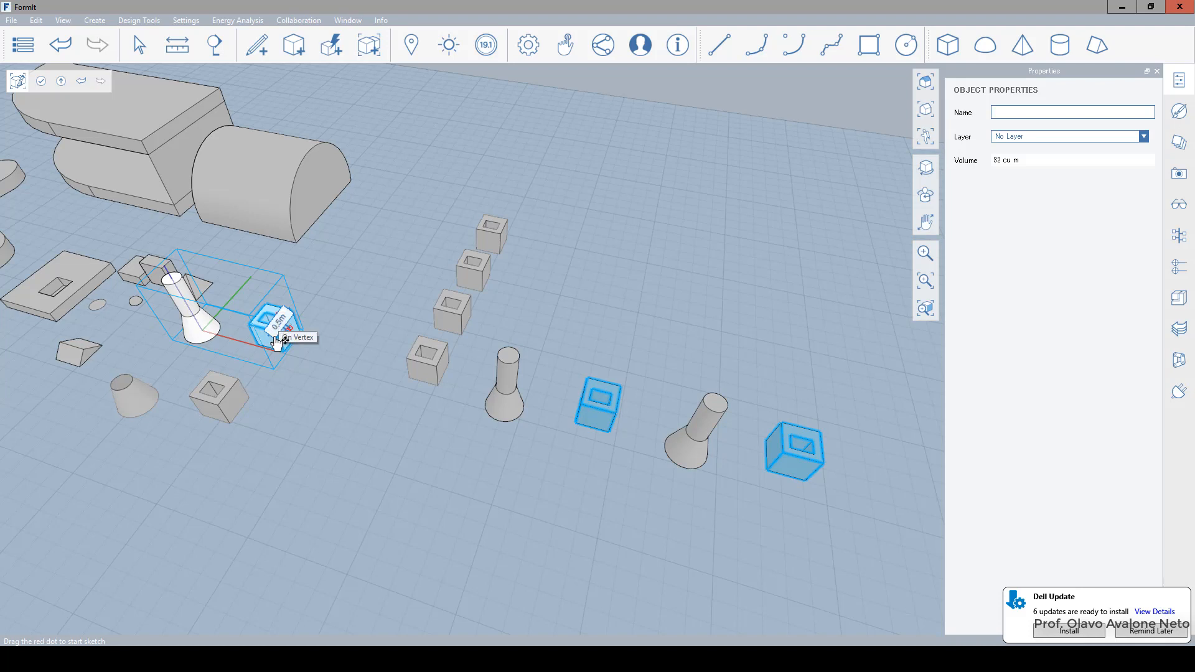
{"action": "left_click_drag", "start_coordinate": [284, 356], "coordinate": [306, 328]}
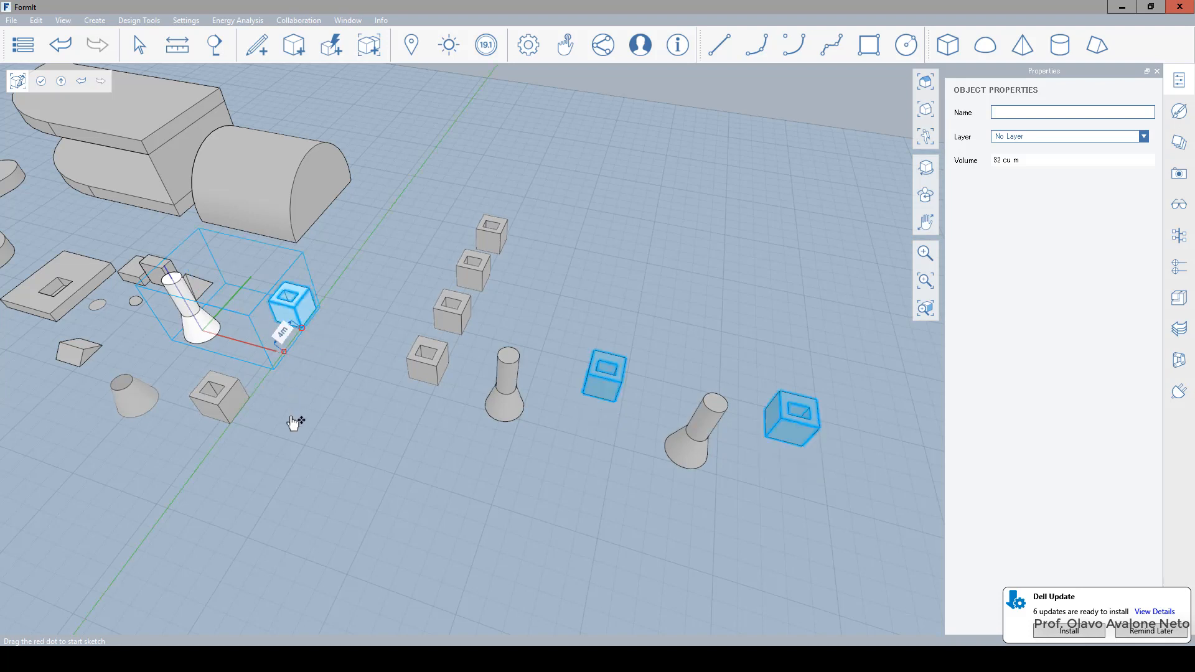
{"action": "left_click", "coordinate": [294, 423]}
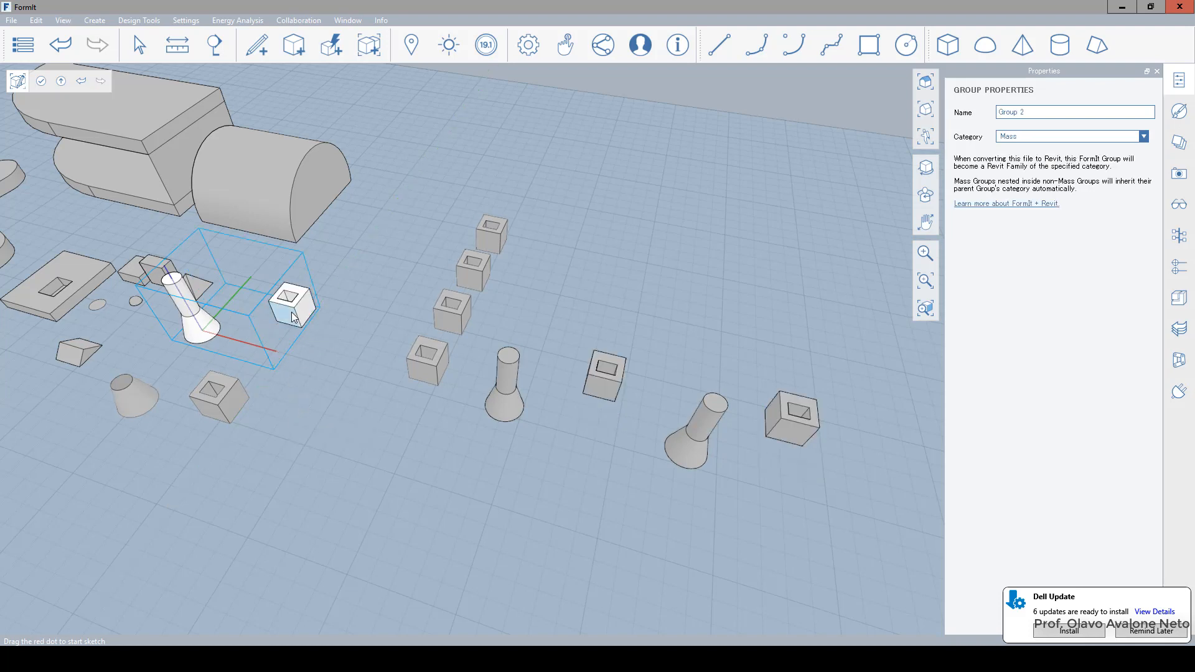
{"action": "key", "text": "Escape"}
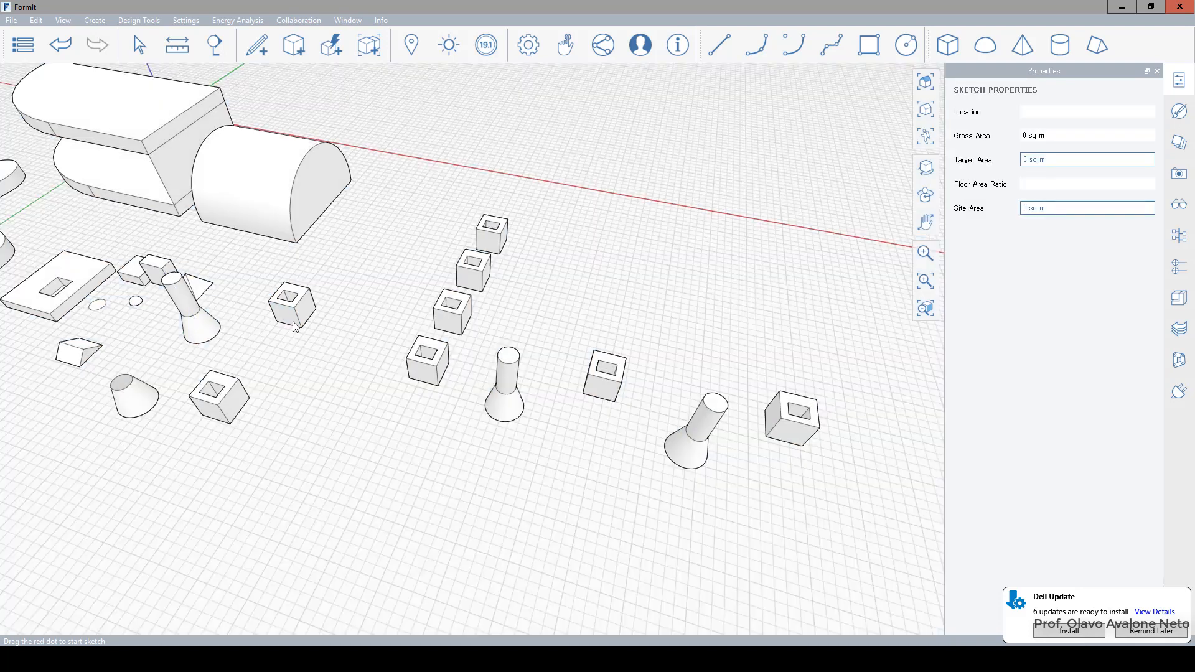
{"action": "left_click", "coordinate": [602, 397]}
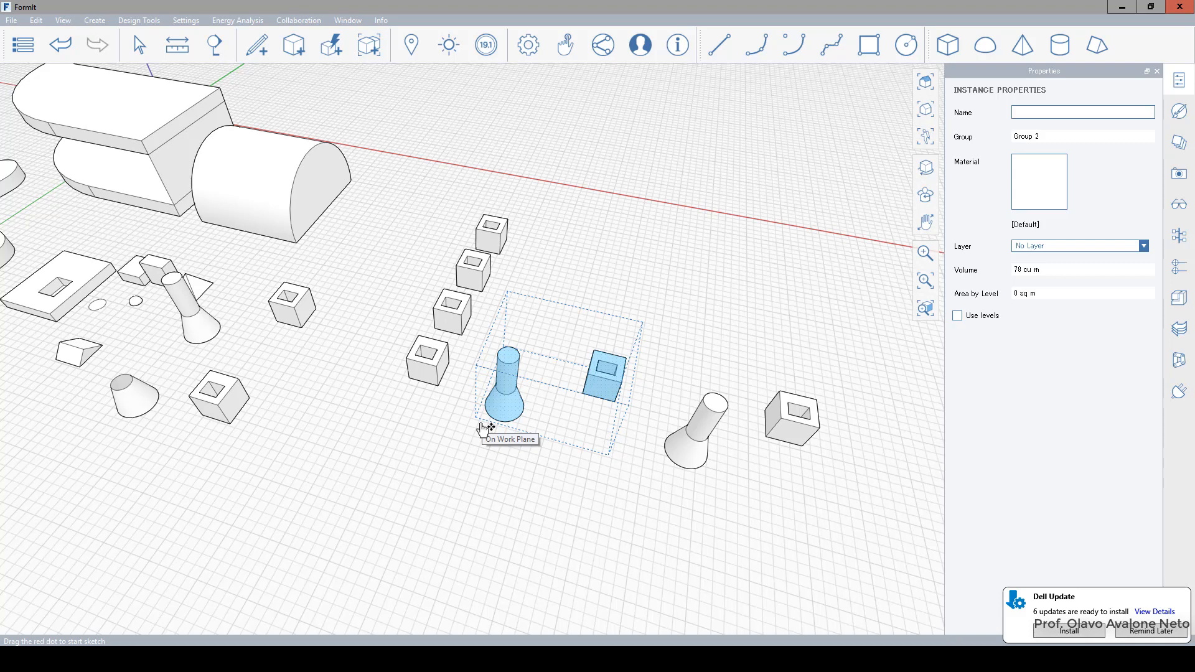
{"action": "right_click", "coordinate": [519, 400]}
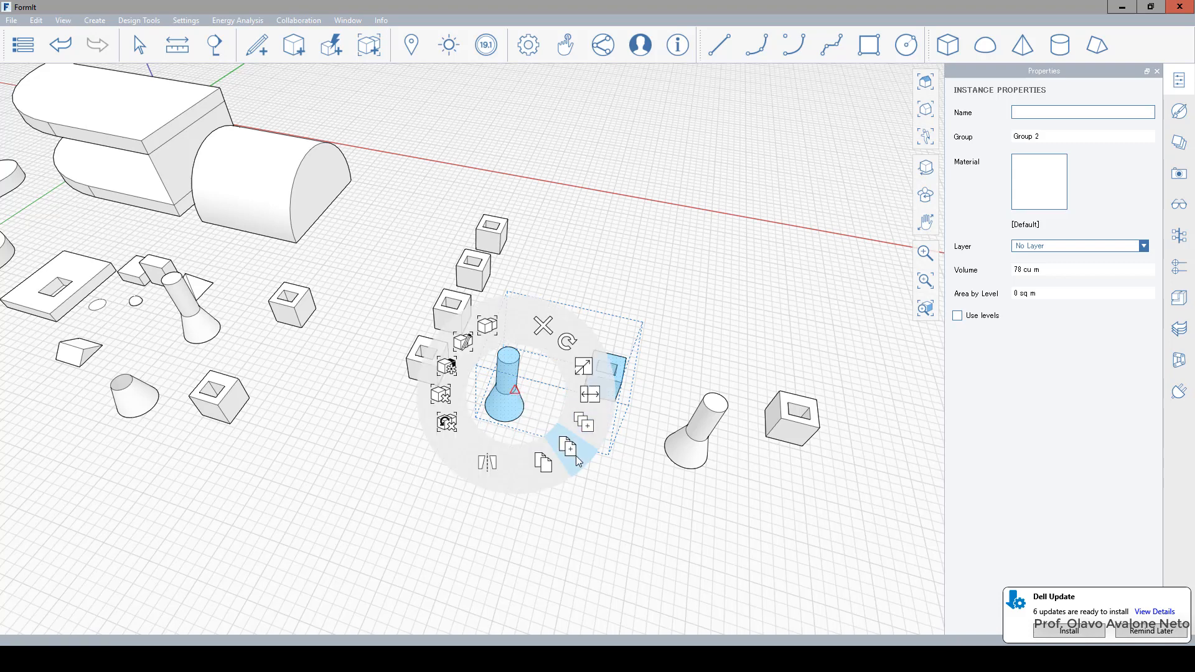
{"action": "left_click", "coordinate": [590, 431]}
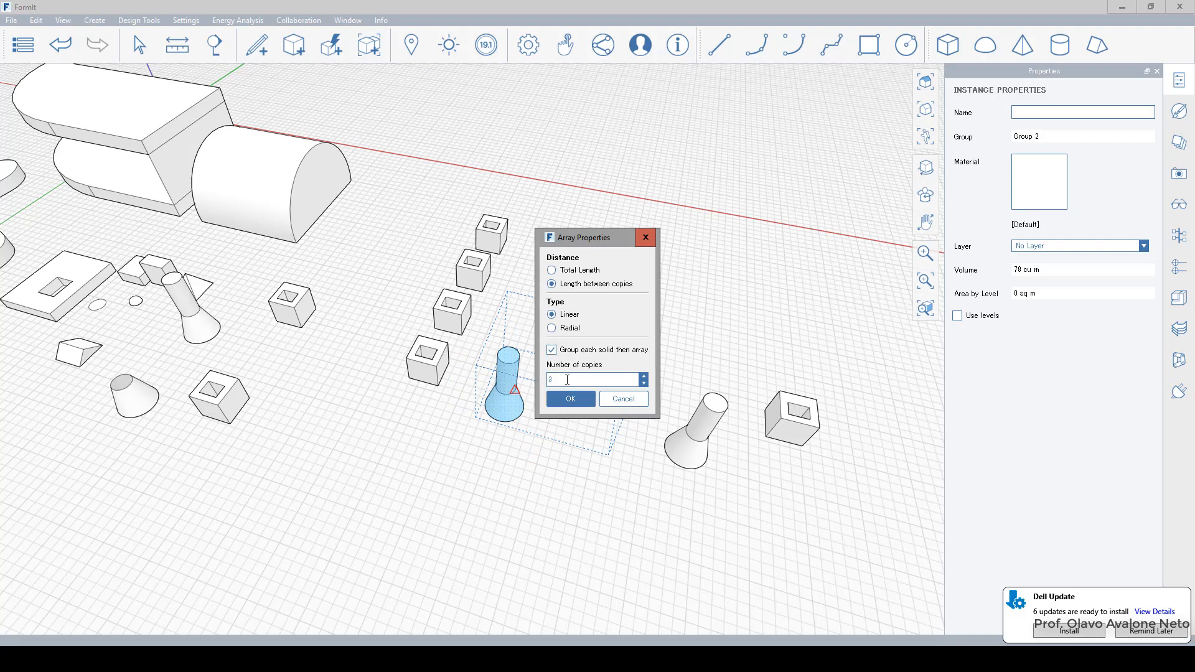
{"action": "left_click", "coordinate": [570, 399]}
{"action": "left_click", "coordinate": [689, 267]}
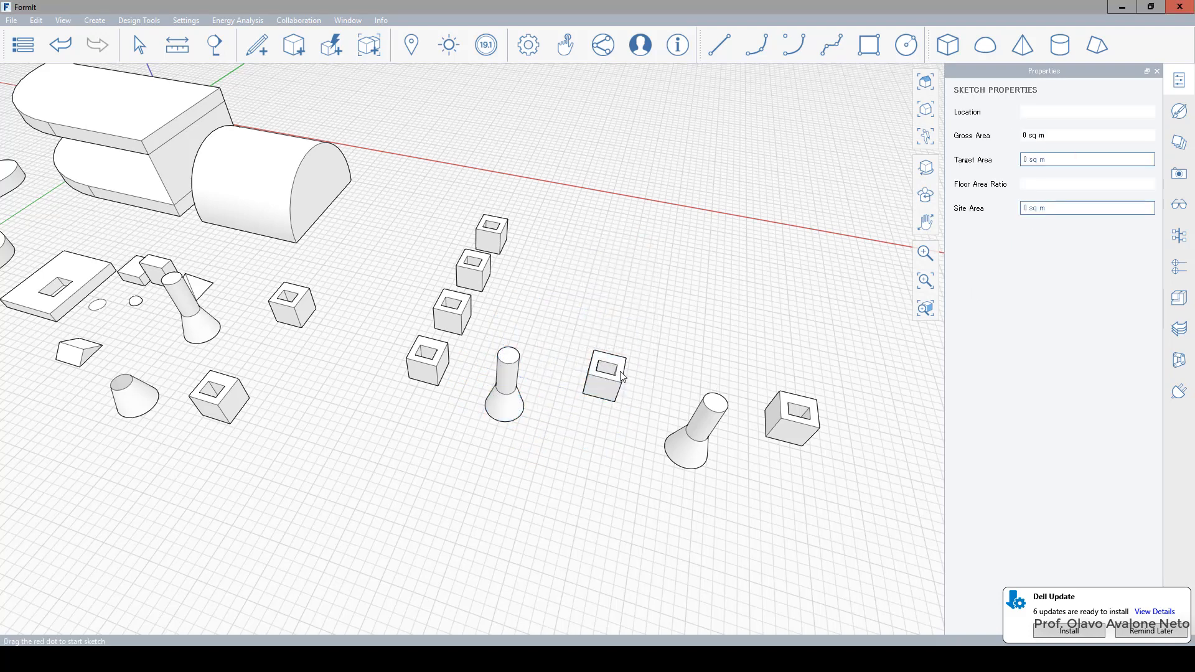
Array the third group in the original row linearly by length between copies, placing 3 copies in front of it along the green axis
{"action": "left_click", "coordinate": [620, 391]}
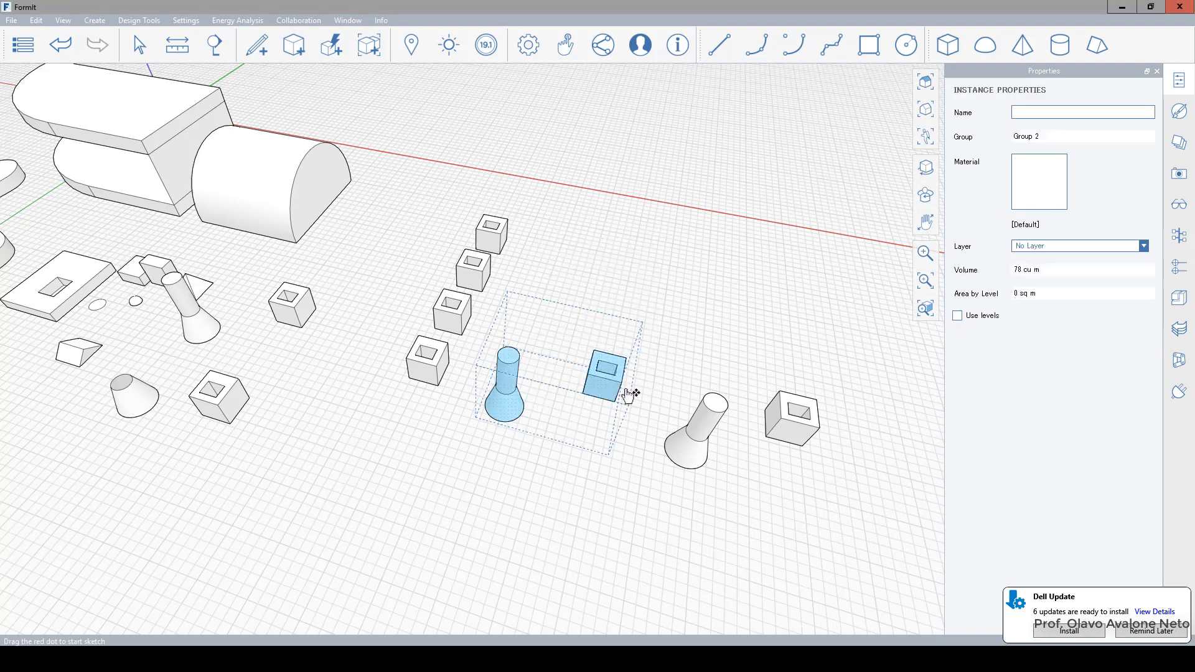
{"action": "right_click", "coordinate": [623, 392]}
{"action": "left_click", "coordinate": [704, 425]}
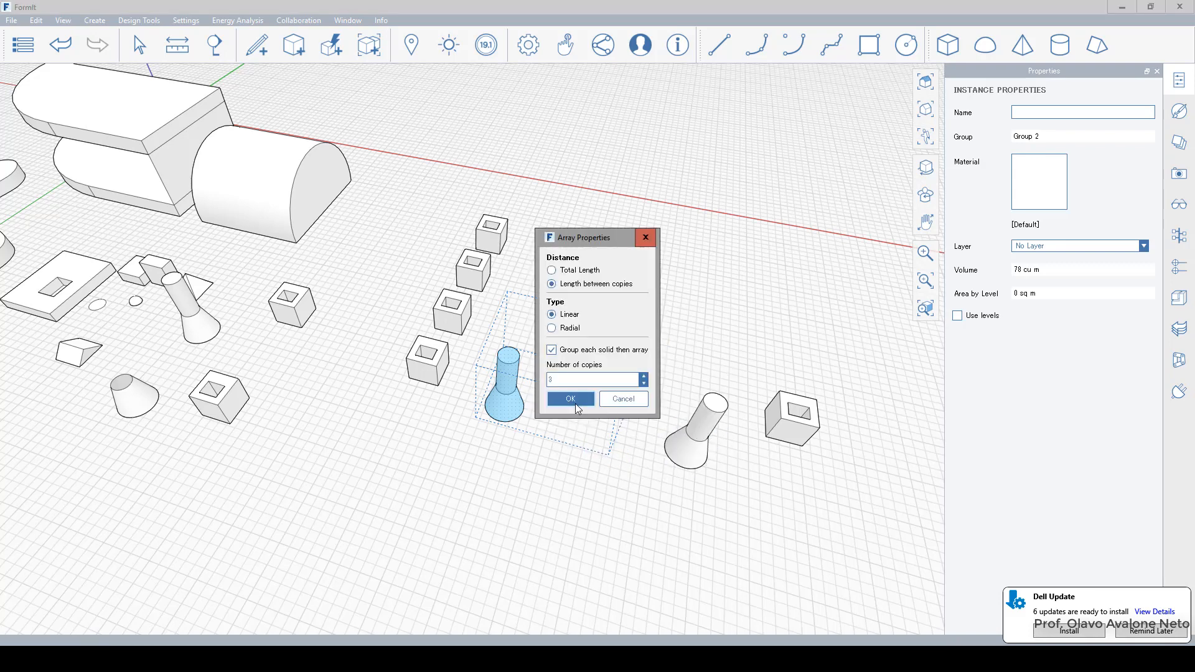
{"action": "left_click", "coordinate": [571, 398]}
{"action": "left_click_drag", "start_coordinate": [617, 405], "coordinate": [584, 513]}
{"action": "scroll", "coordinate": [618, 240], "scroll_direction": "down", "scroll_amount": 5}
{"action": "scroll", "coordinate": [588, 391], "scroll_direction": "up", "scroll_amount": 5}
Open the frontmost new cone-and-box copy, push its box's top face down 1.5 m, and exit the group
{"action": "double_click", "coordinate": [550, 465]}
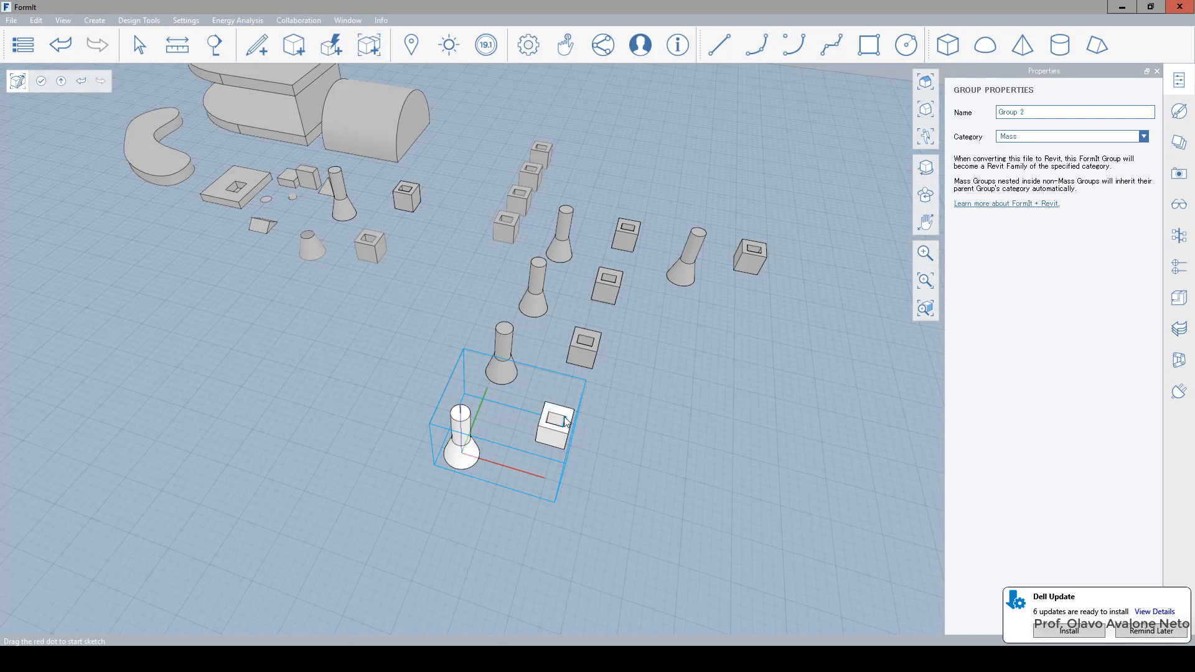
{"action": "mouse_move", "coordinate": [568, 427]}
{"action": "left_mouse_down"}
{"action": "mouse_move", "coordinate": [574, 328]}
{"action": "mouse_move", "coordinate": [571, 434]}
{"action": "mouse_move", "coordinate": [549, 486]}
{"action": "mouse_move", "coordinate": [571, 435]}
{"action": "left_mouse_up"}
{"action": "scroll", "coordinate": [570, 424], "scroll_direction": "up", "scroll_amount": 4}
{"action": "scroll", "coordinate": [572, 409], "scroll_direction": "down", "scroll_amount": 5}
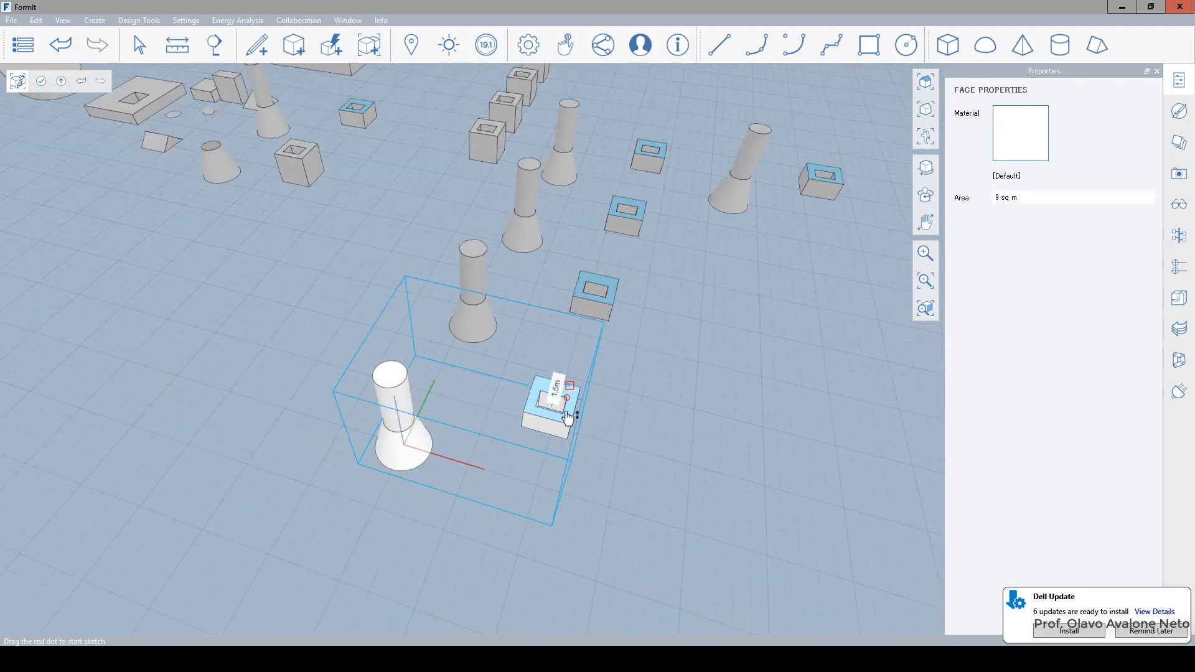
{"action": "scroll", "coordinate": [611, 400], "scroll_direction": "down", "scroll_amount": 2}
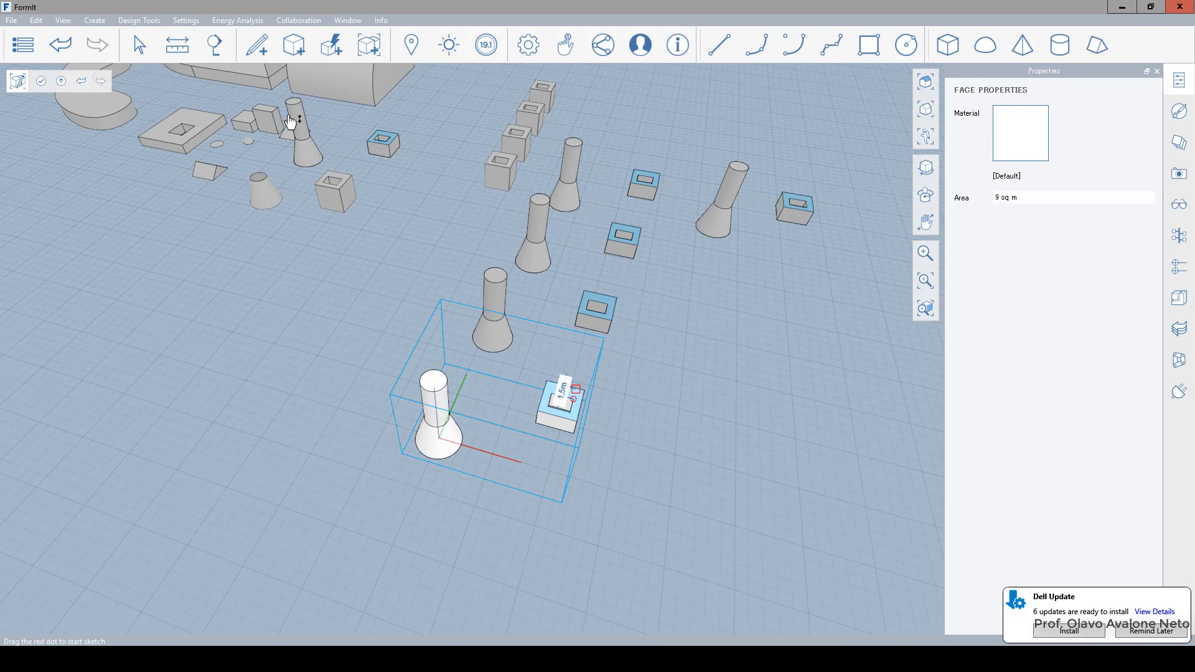
{"action": "key", "text": "Escape"}
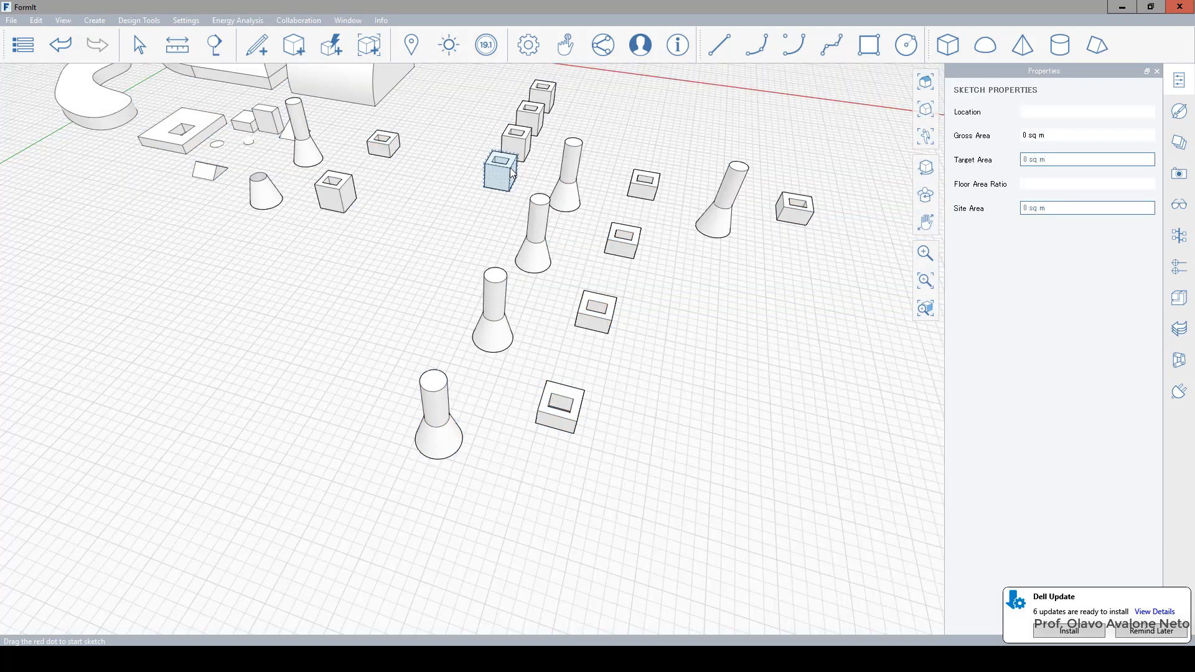
{"action": "left_click", "coordinate": [513, 175]}
{"action": "scroll", "coordinate": [506, 280], "scroll_direction": "down", "scroll_amount": 4}
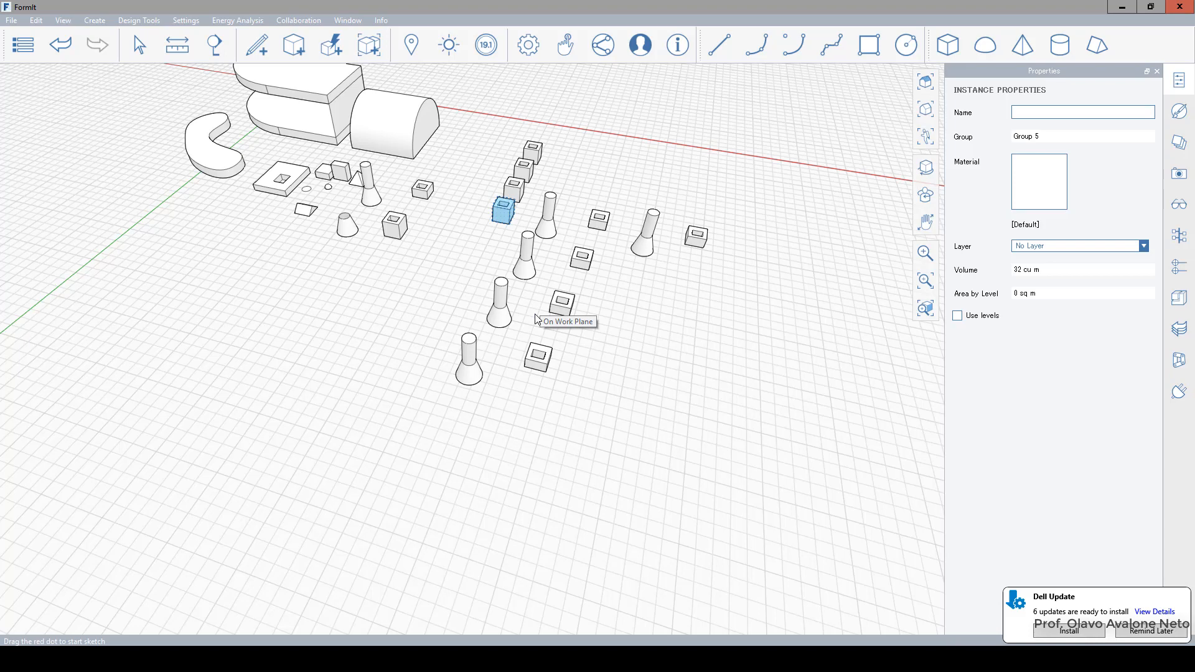
{"action": "left_click", "coordinate": [407, 301]}
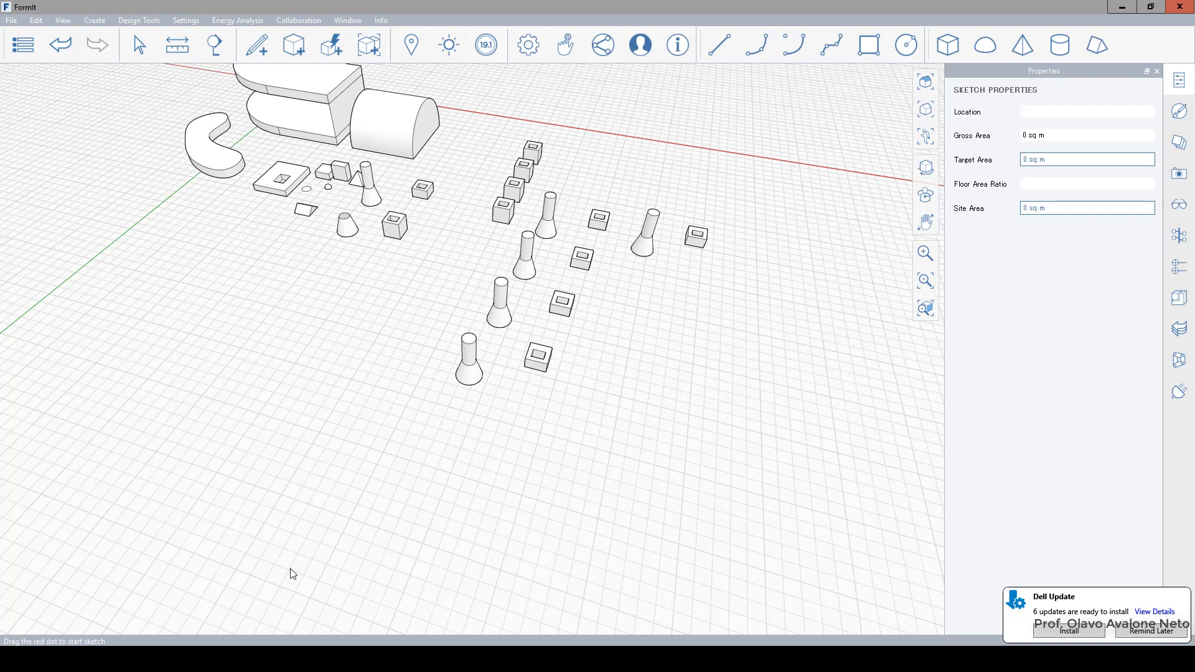
{"action": "scroll", "coordinate": [393, 361], "scroll_direction": "down", "scroll_amount": 2}
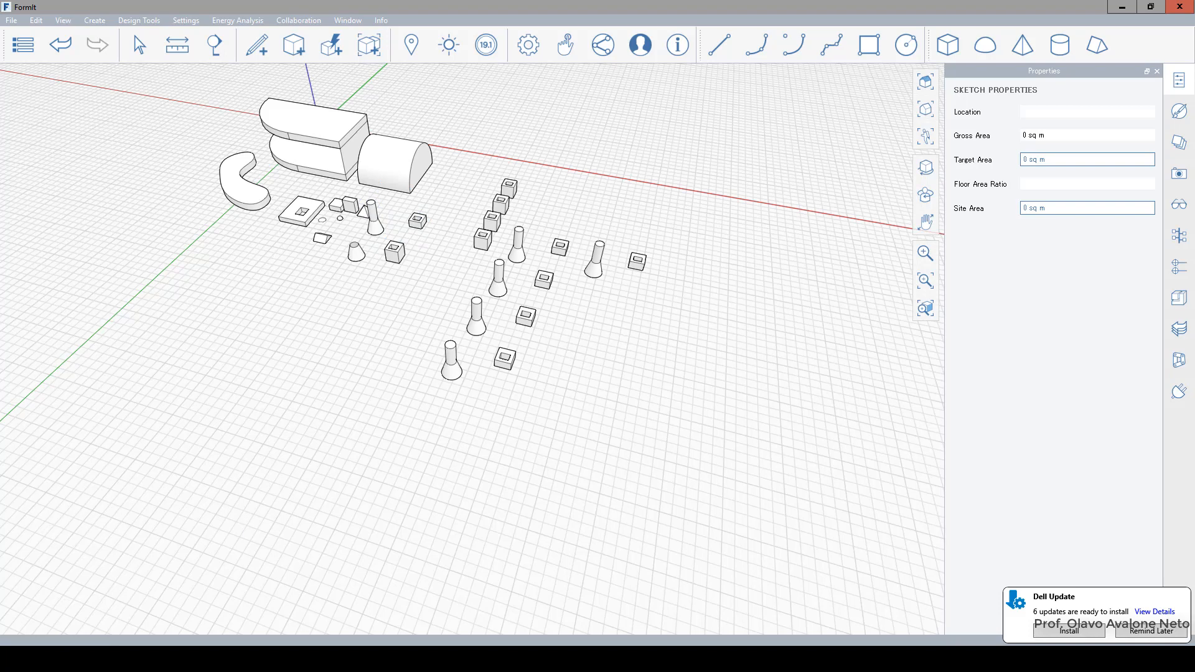
Switch to the web browser and show the Moodle course page for 2019/1 CERES Modelagem Digital Tridimensional
{"action": "left_click", "coordinate": [155, 660]}
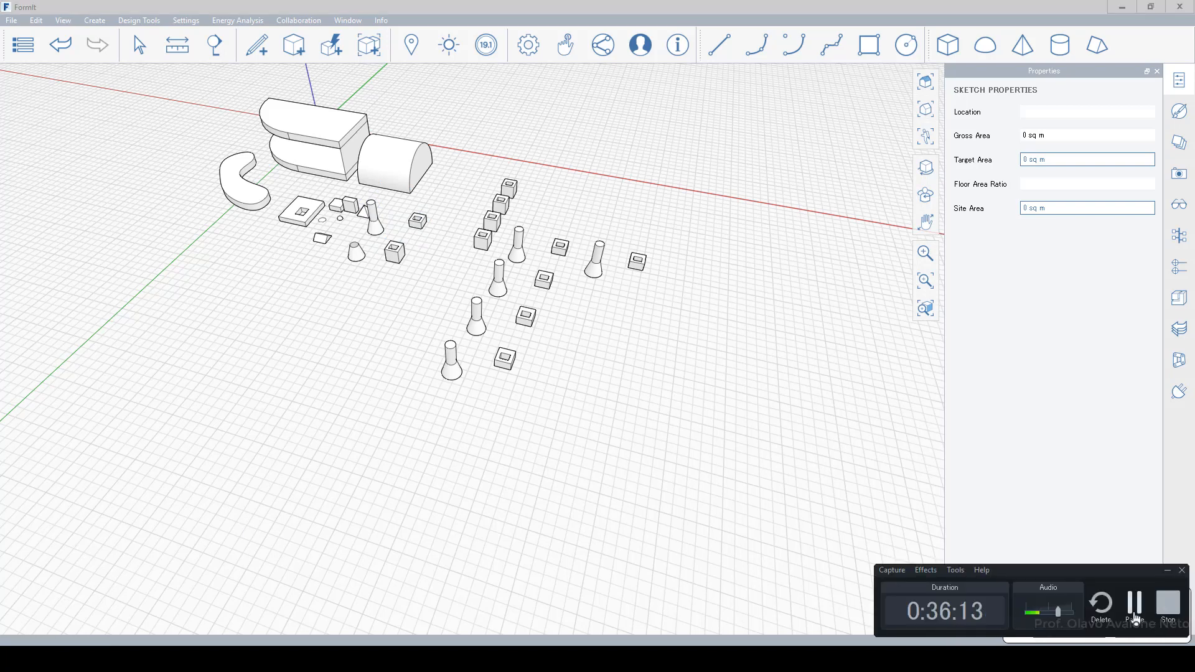
{"action": "left_click", "coordinate": [393, 580]}
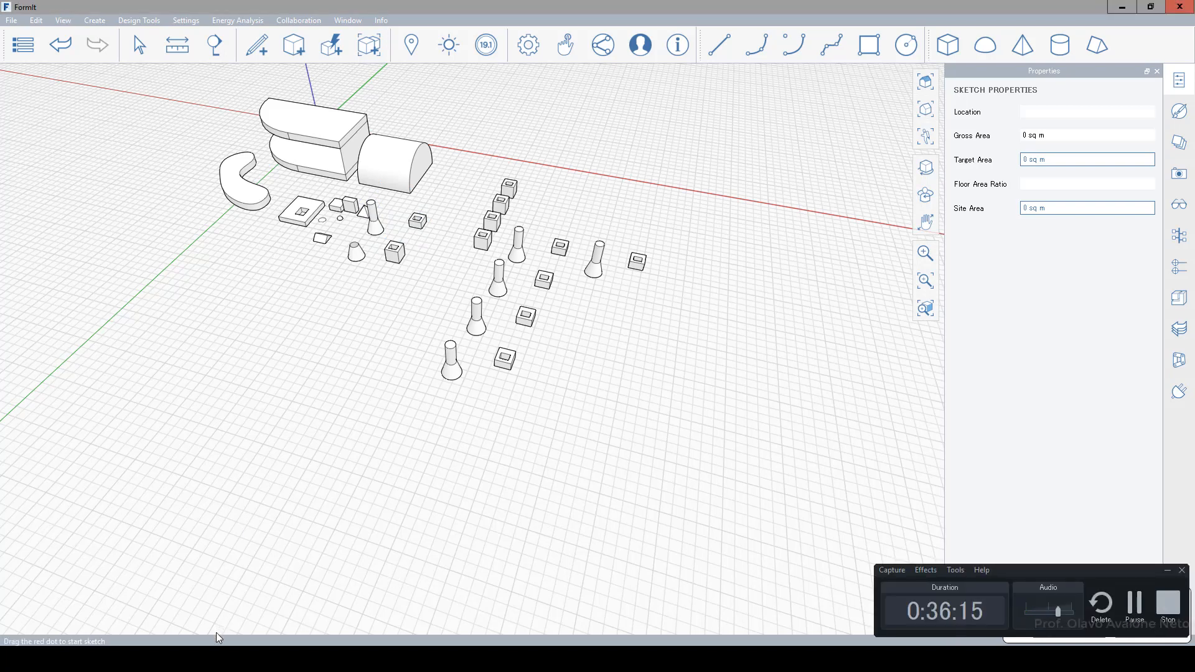
{"action": "mouse_move", "coordinate": [228, 660]}
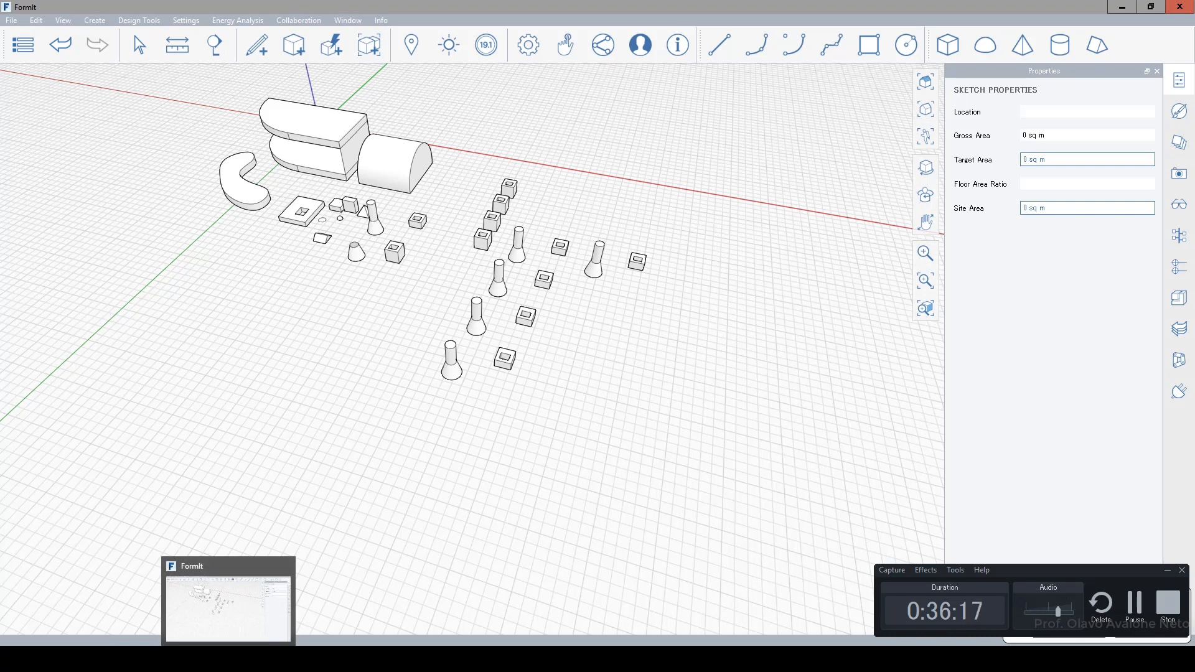
{"action": "left_click", "coordinate": [170, 659]}
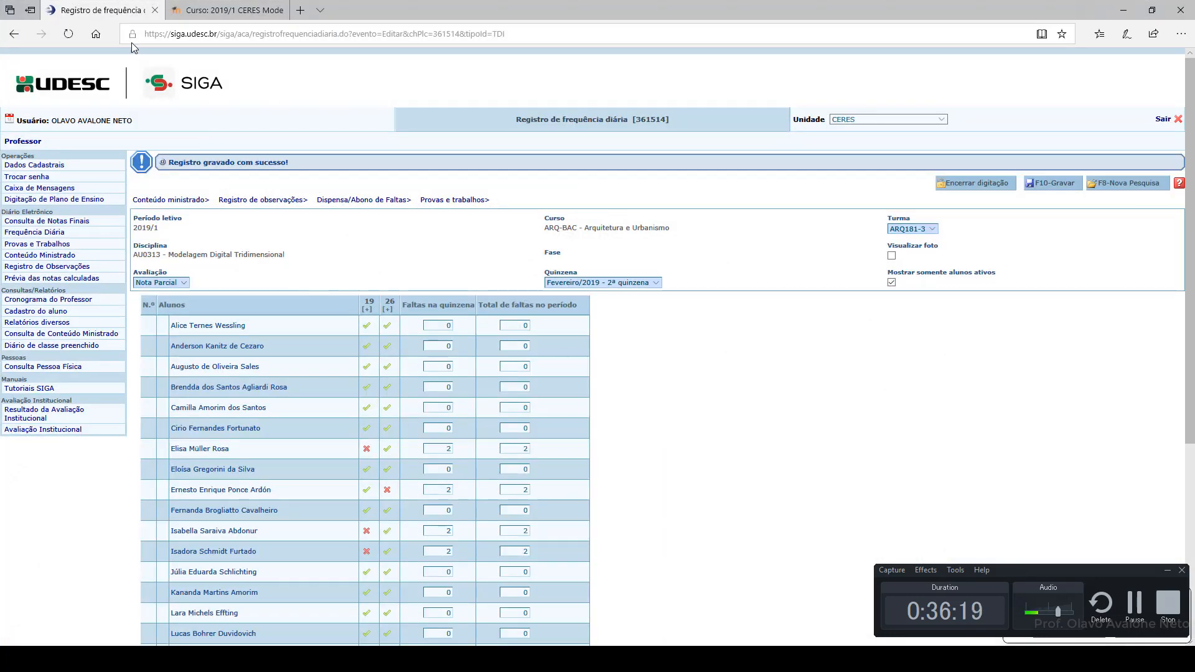
{"action": "left_click", "coordinate": [228, 10]}
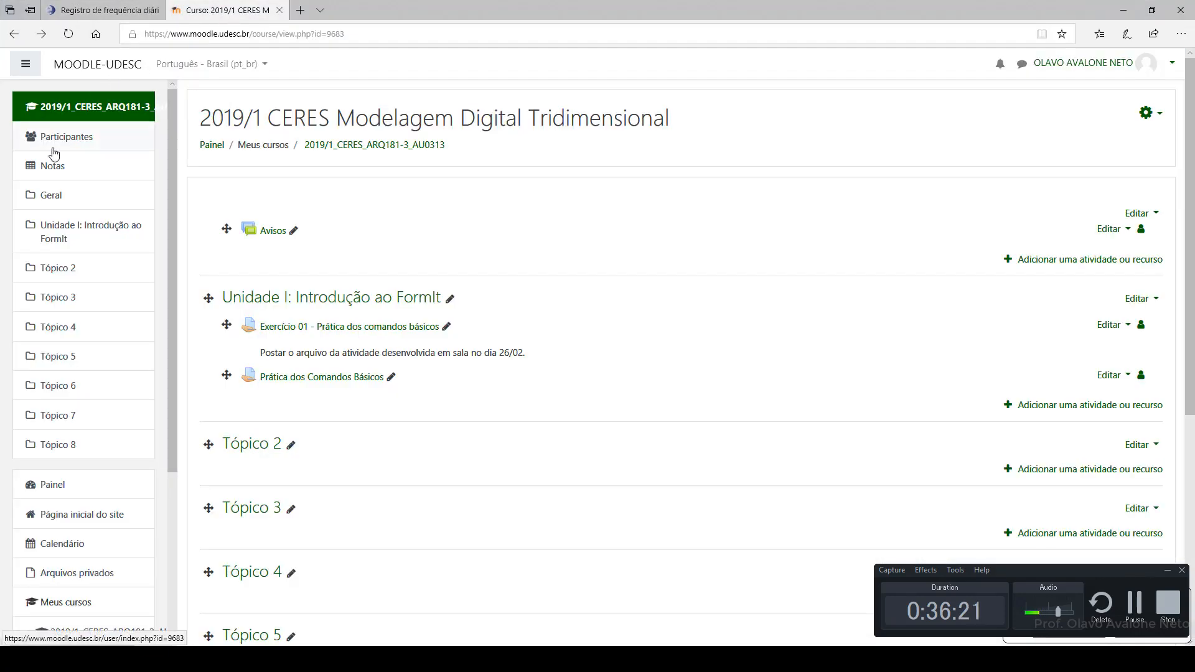
Open the Prática dos Comandos Básicos assignment and read through its numbered exercise instructions
{"action": "left_click", "coordinate": [282, 387]}
{"action": "scroll", "coordinate": [279, 95], "scroll_direction": "down", "scroll_amount": 4}
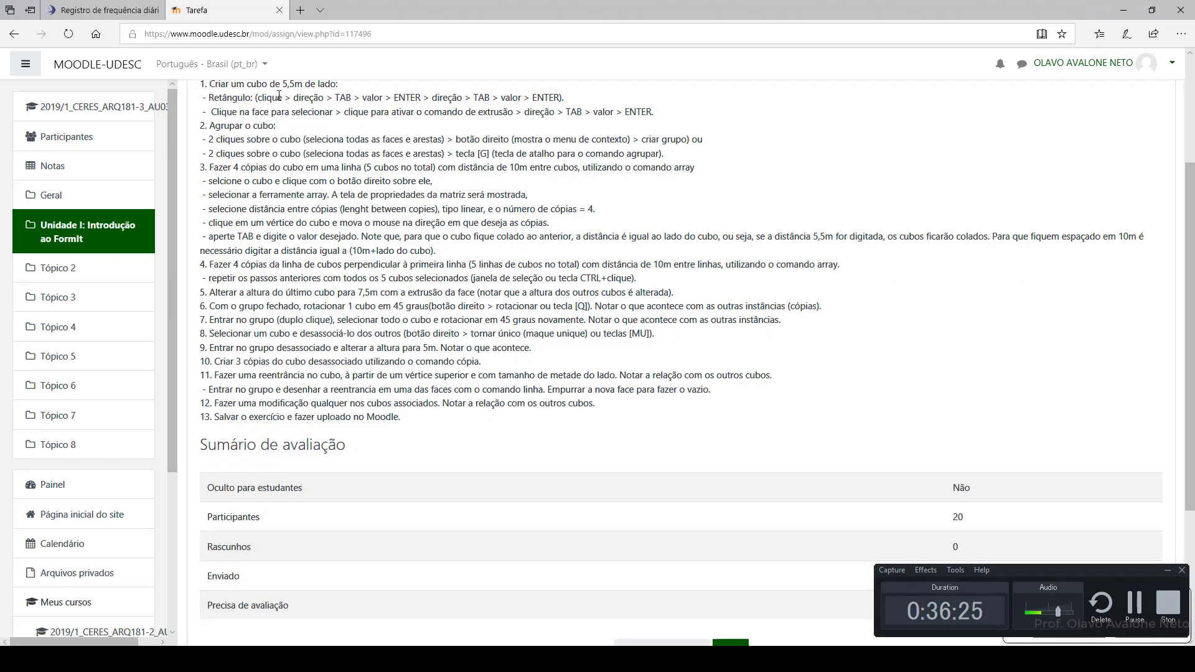
{"action": "scroll", "coordinate": [279, 95], "scroll_direction": "up", "scroll_amount": 2}
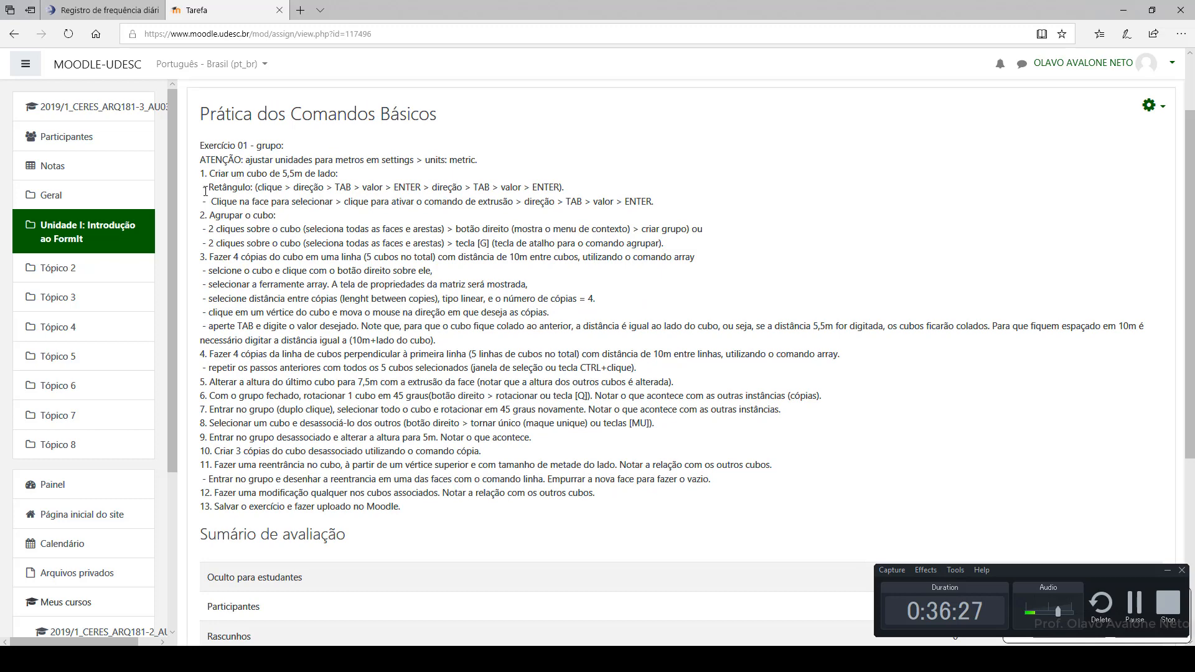
{"action": "left_click_drag", "start_coordinate": [208, 188], "coordinate": [418, 507]}
{"action": "left_click", "coordinate": [358, 291]}
Switch to FormIt and save the sketch locally as 2019.02.26 - Aula 02 - Comandos Basicos.axm
{"action": "key", "text": "alt+Tab"}
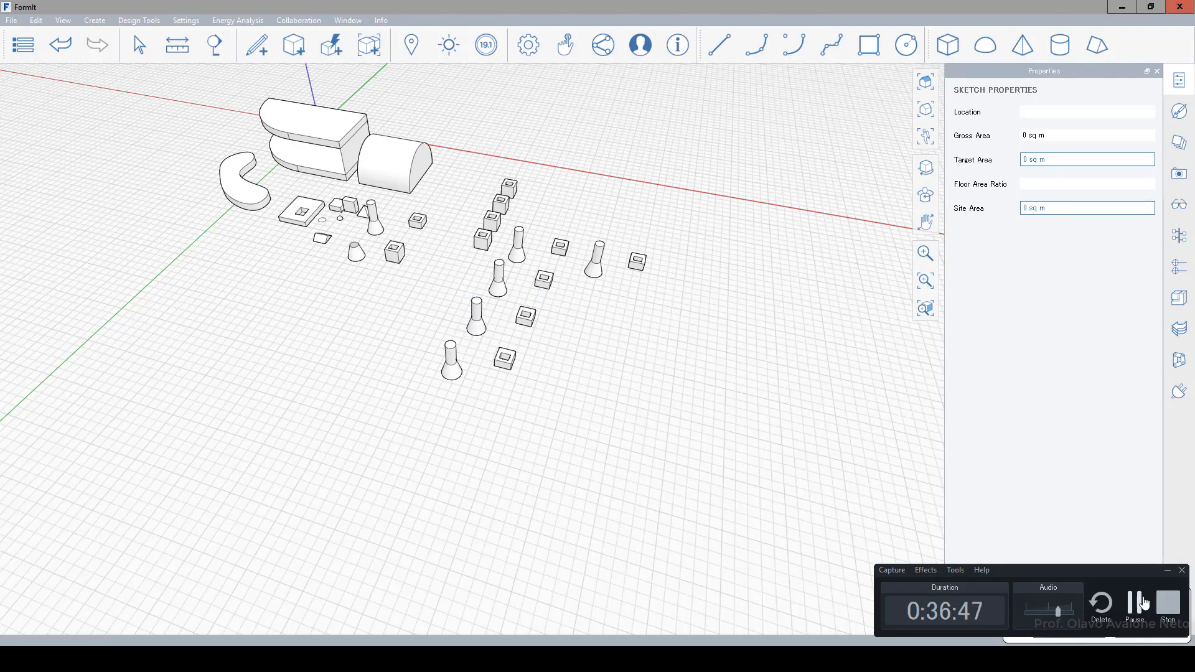
{"action": "left_click", "coordinate": [1143, 602]}
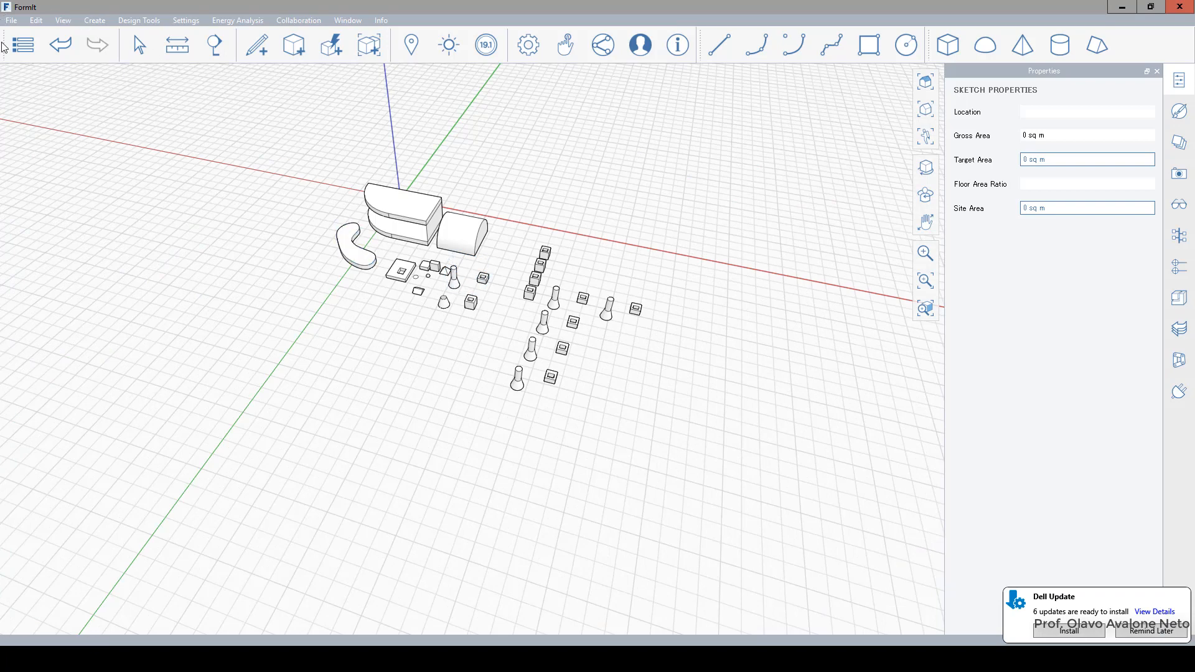
{"action": "left_click", "coordinate": [11, 20]}
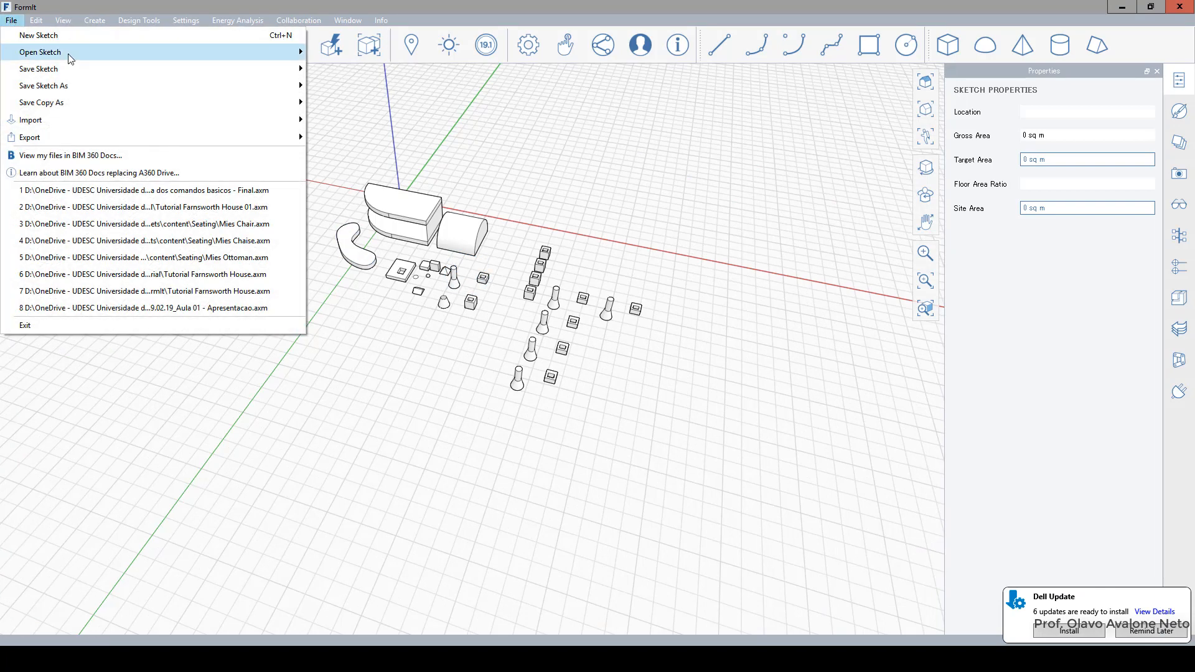
{"action": "mouse_move", "coordinate": [70, 60]}
{"action": "mouse_move", "coordinate": [76, 112]}
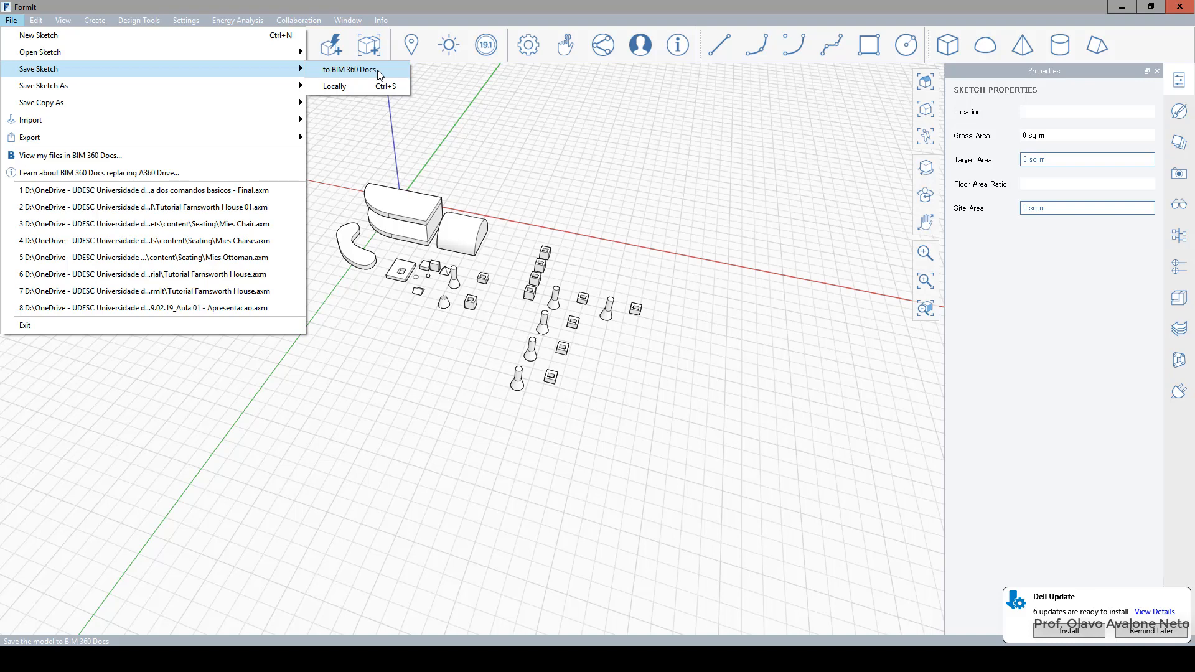
{"action": "left_click", "coordinate": [365, 86]}
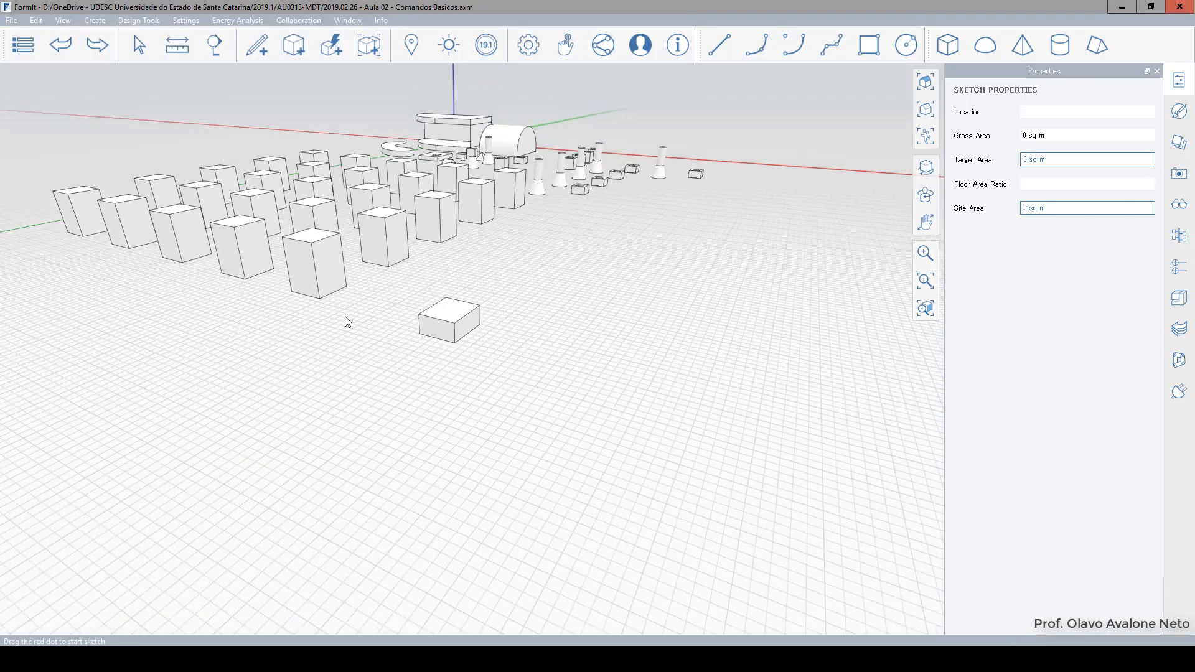
Build a combined selection of the first three front-row boxes and the four boxes behind the third one
{"action": "scroll", "coordinate": [346, 317], "scroll_direction": "down", "scroll_amount": 2}
{"action": "middle_click_drag", "start_coordinate": [494, 354], "coordinate": [694, 432]}
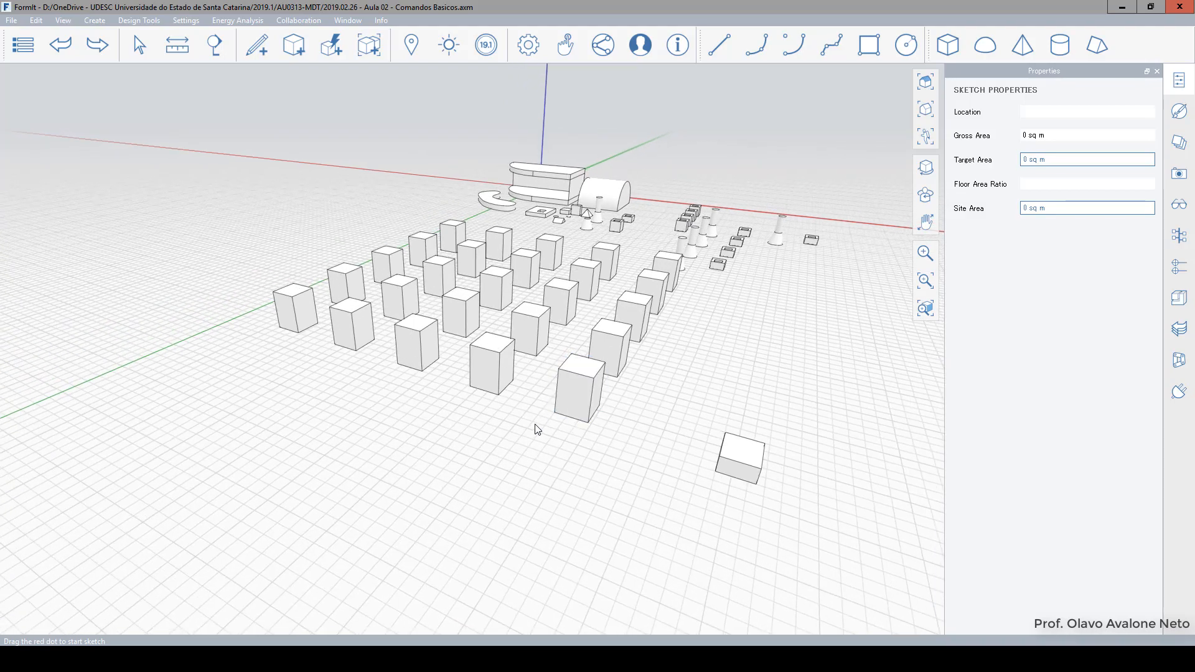
{"action": "right_click_drag", "start_coordinate": [536, 426], "coordinate": [538, 492]}
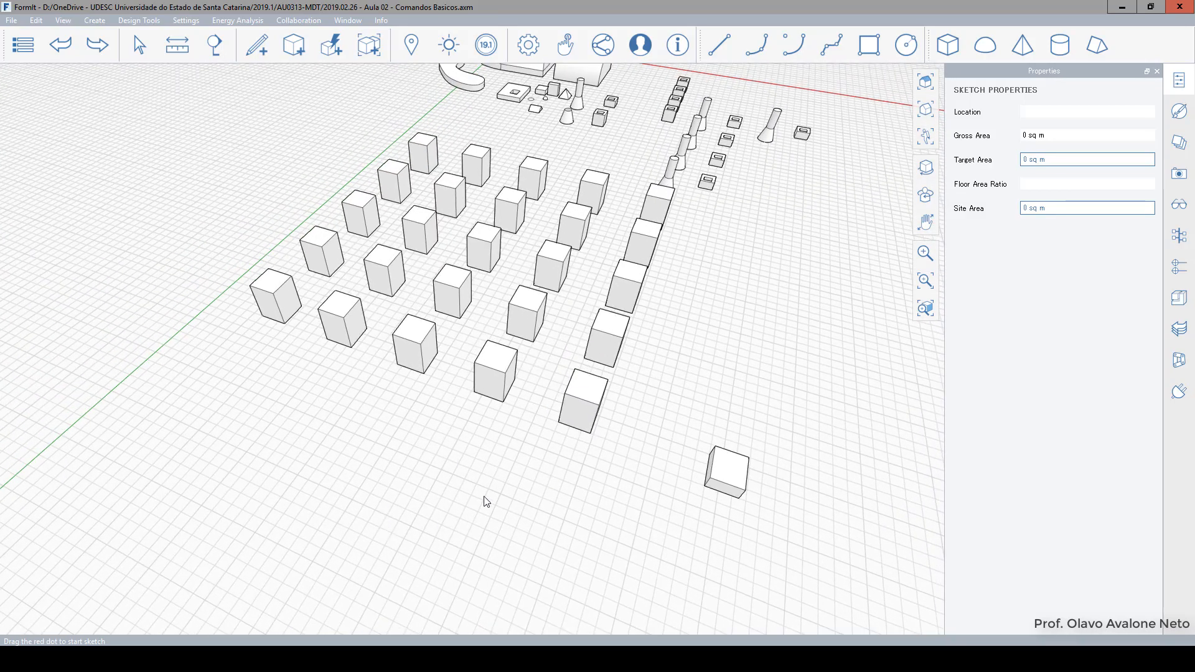
{"action": "mouse_move", "coordinate": [439, 524]}
{"action": "right_mouse_down"}
{"action": "mouse_move", "coordinate": [470, 494]}
{"action": "mouse_move", "coordinate": [444, 505]}
{"action": "right_mouse_up"}
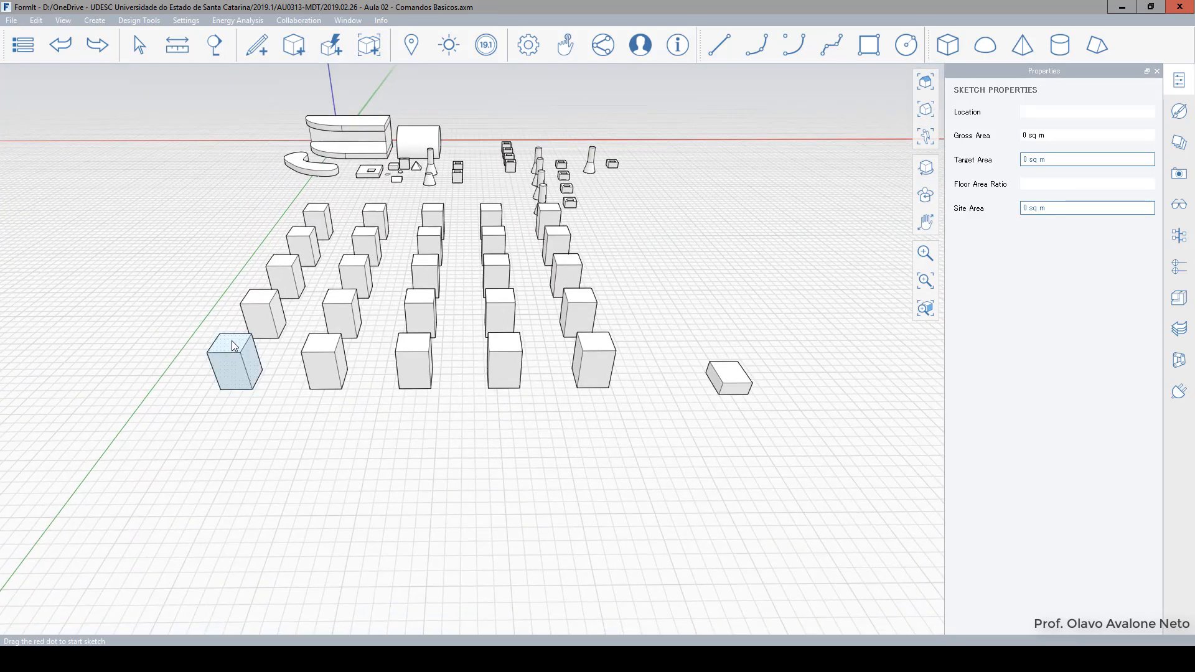
{"action": "left_click", "coordinate": [234, 346]}
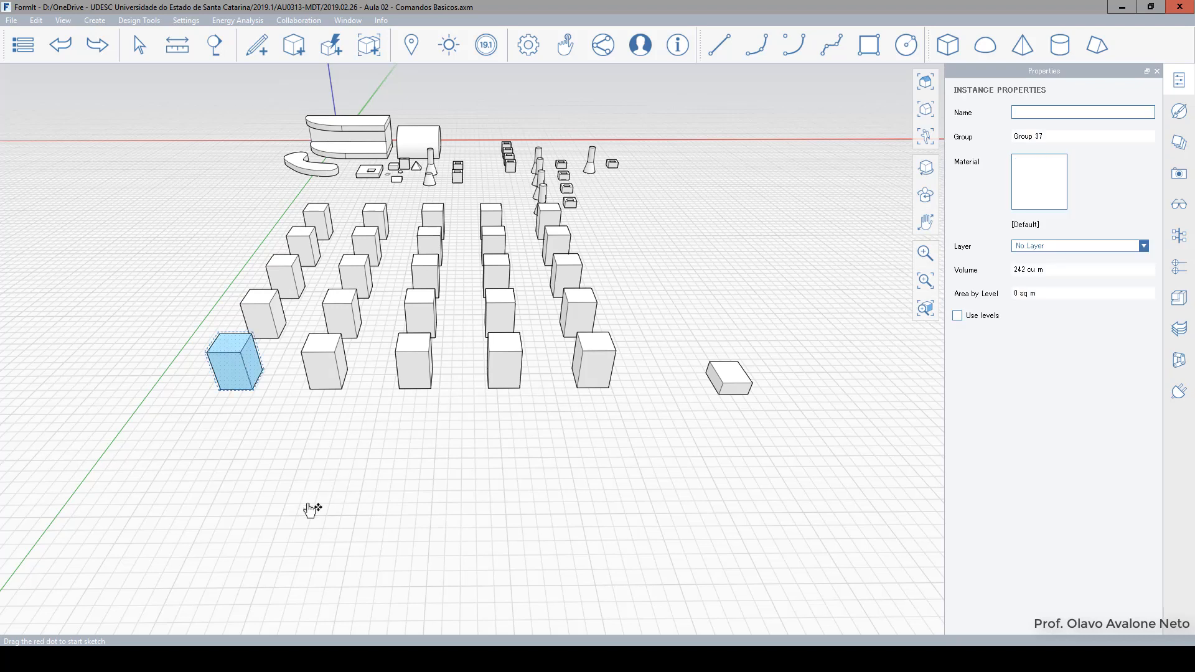
{"action": "left_click", "coordinate": [320, 367], "text": "ctrl"}
{"action": "left_click", "coordinate": [413, 365], "text": "ctrl"}
{"action": "left_click", "coordinate": [412, 318], "text": "ctrl"}
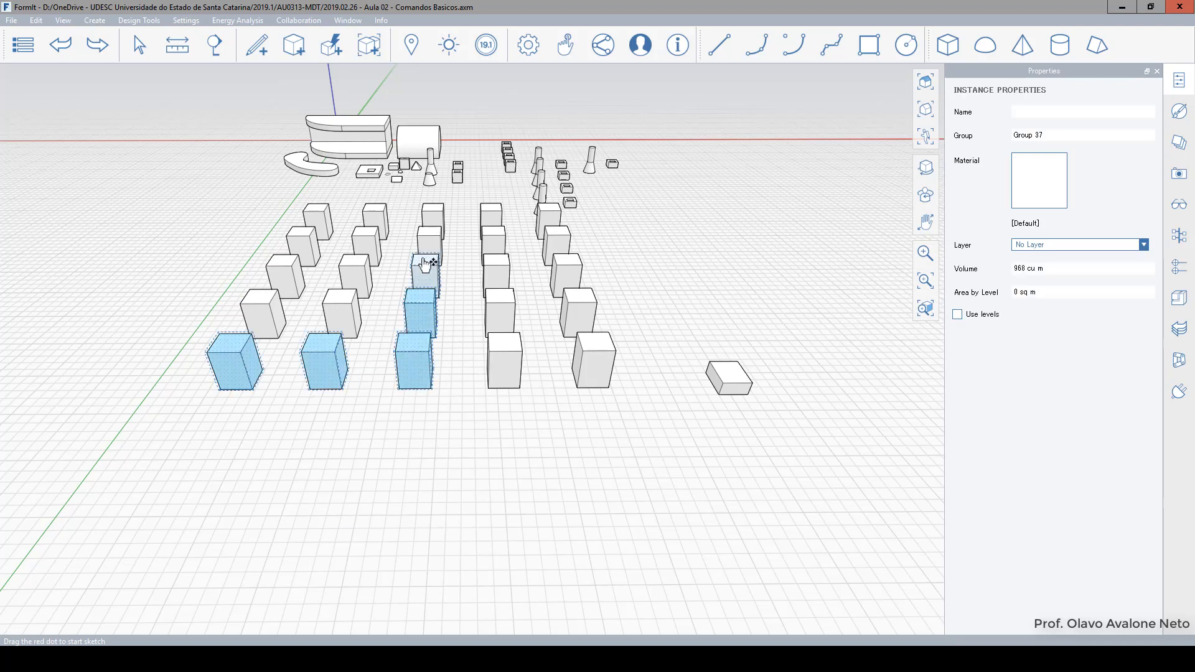
{"action": "left_click", "coordinate": [426, 274], "text": "ctrl"}
{"action": "left_click", "coordinate": [429, 243], "text": "ctrl"}
{"action": "left_click", "coordinate": [433, 217], "text": "ctrl"}
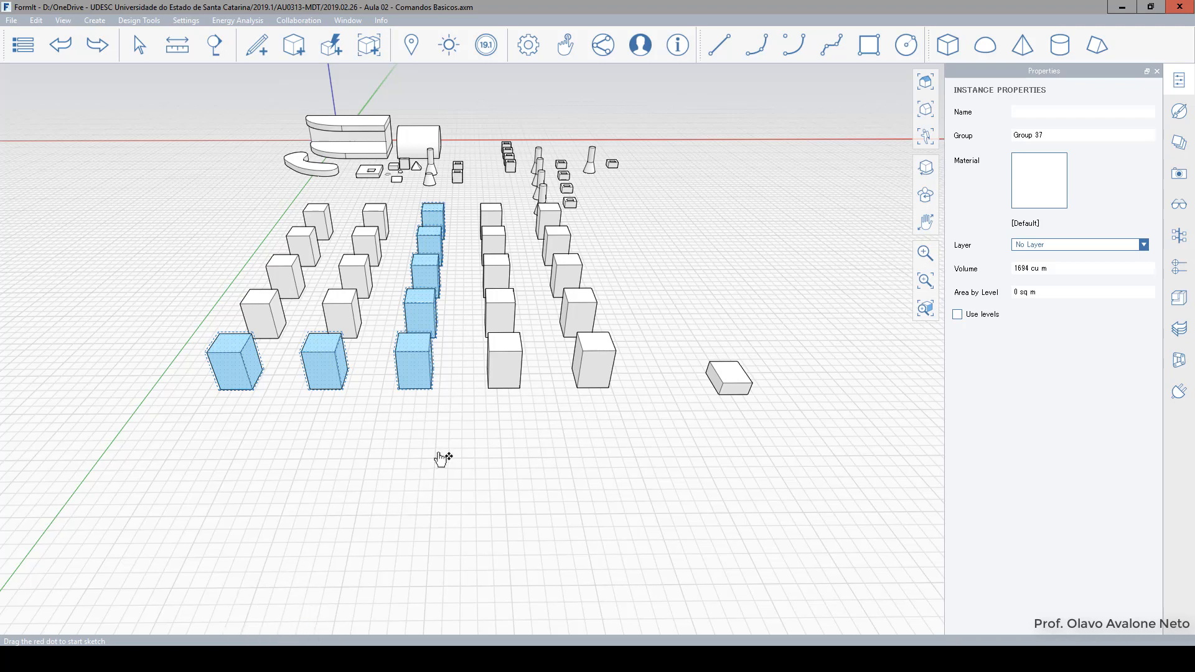
Try moving the seven selected boxes together about 35.6 m forward, and clear the selection
{"action": "left_click_drag", "start_coordinate": [430, 388], "coordinate": [591, 537]}
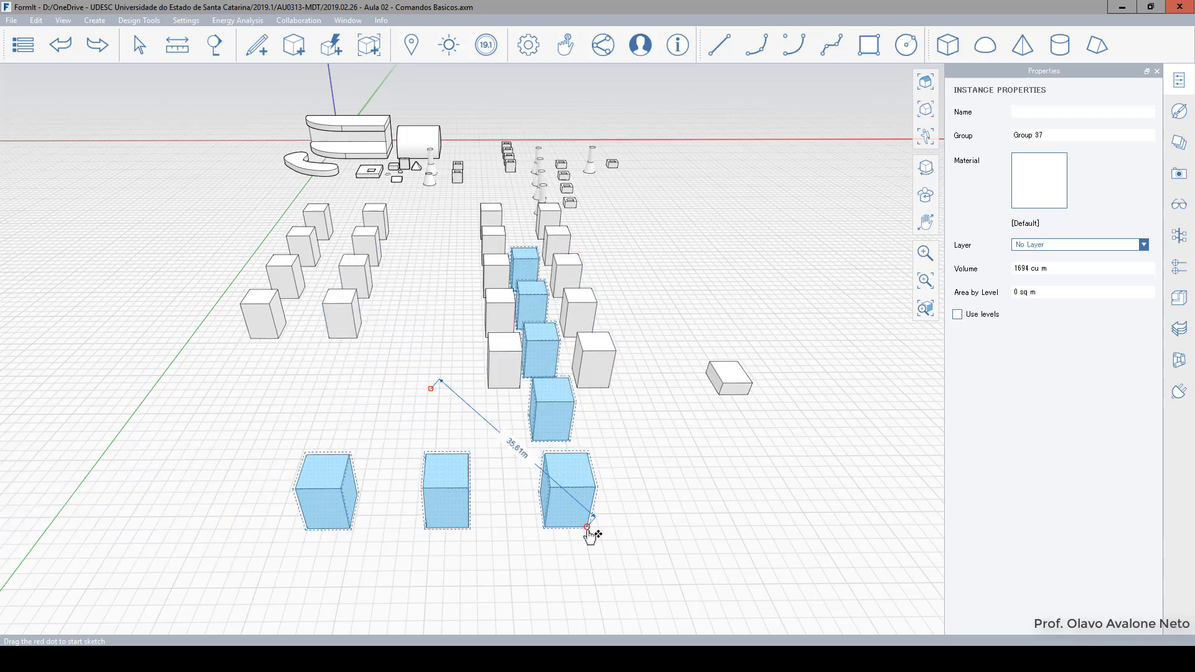
{"action": "key", "text": "Escape"}
{"action": "key", "text": "Escape"}
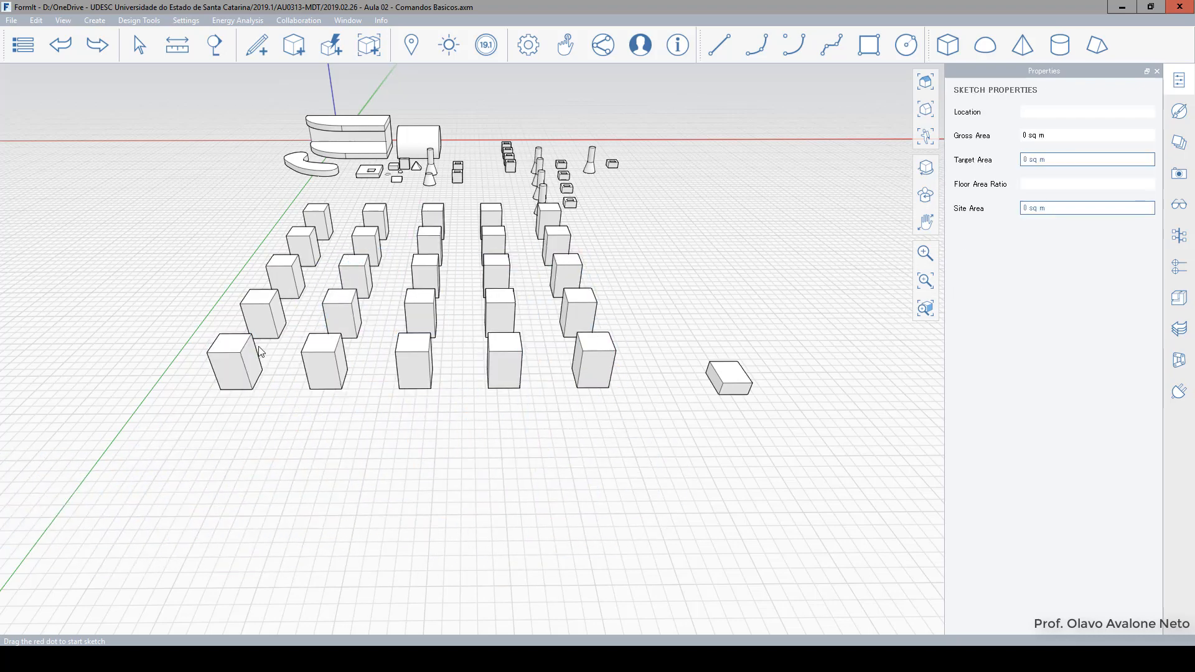
Select the five front-row boxes with a crossing selection window that only touches them, and clear the selection
{"action": "left_click_drag", "start_coordinate": [656, 476], "coordinate": [138, 355]}
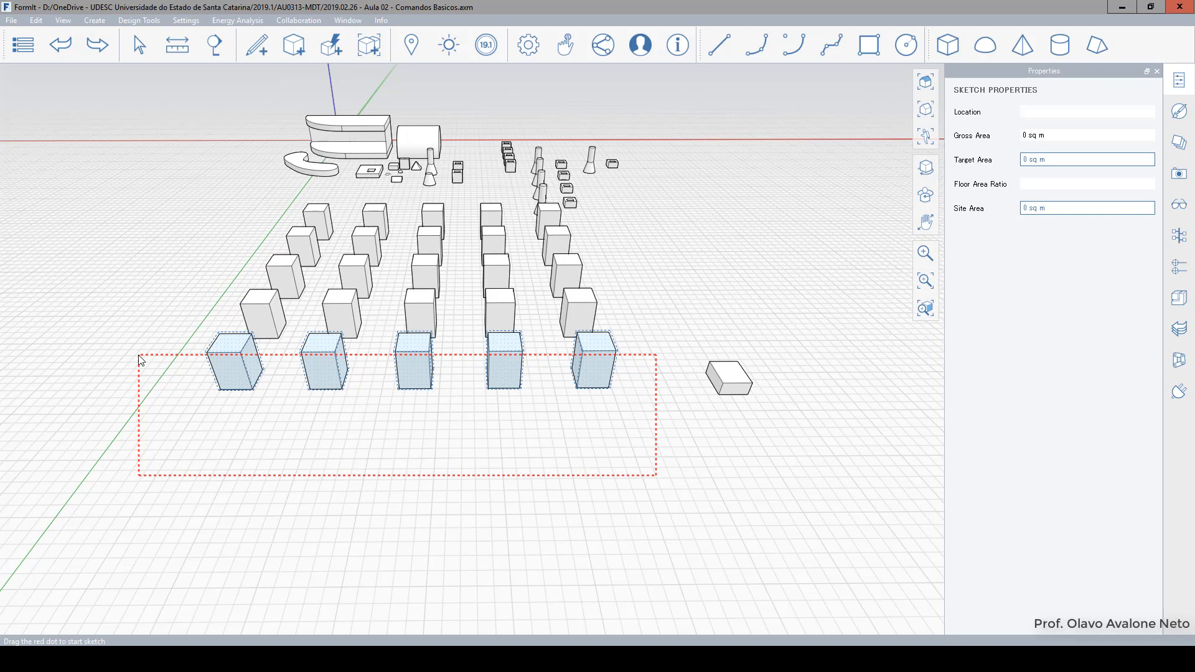
{"action": "left_click_drag", "start_coordinate": [138, 355], "coordinate": [138, 354]}
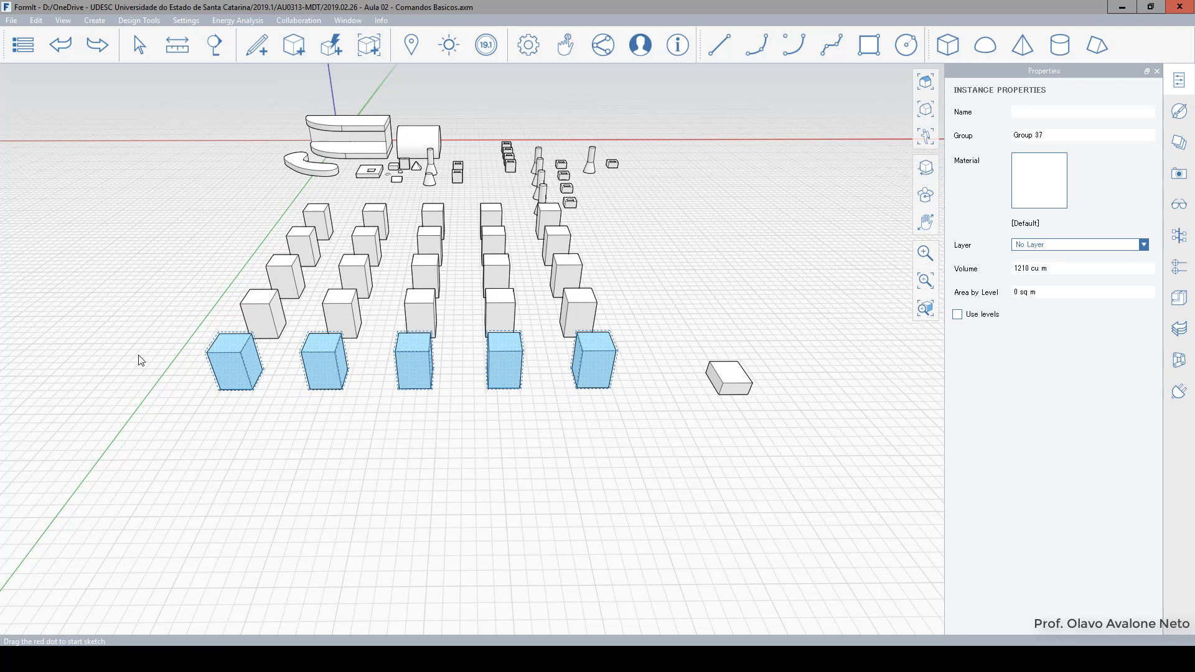
{"action": "left_click", "coordinate": [159, 352]}
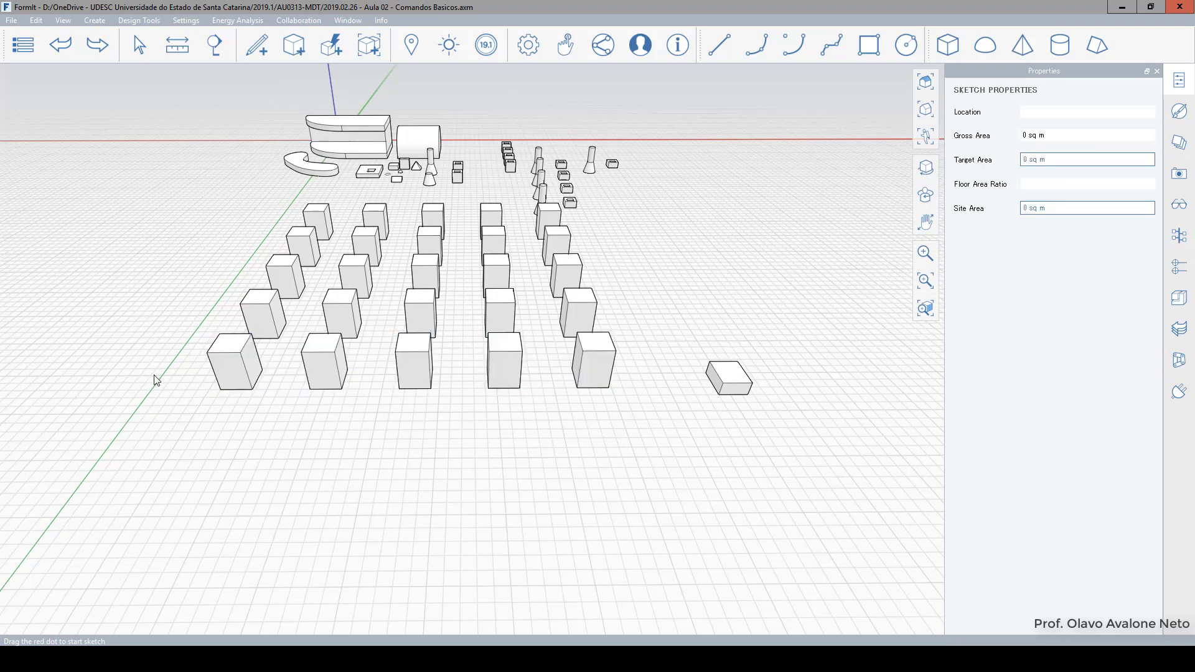
Compare enclosing and crossing selection windows over the front-row boxes and the separate low box, and clear the selection
{"action": "mouse_move", "coordinate": [107, 355]}
{"action": "left_mouse_down"}
{"action": "mouse_move", "coordinate": [661, 485]}
{"action": "mouse_move", "coordinate": [661, 473]}
{"action": "mouse_move", "coordinate": [837, 471]}
{"action": "left_mouse_up"}
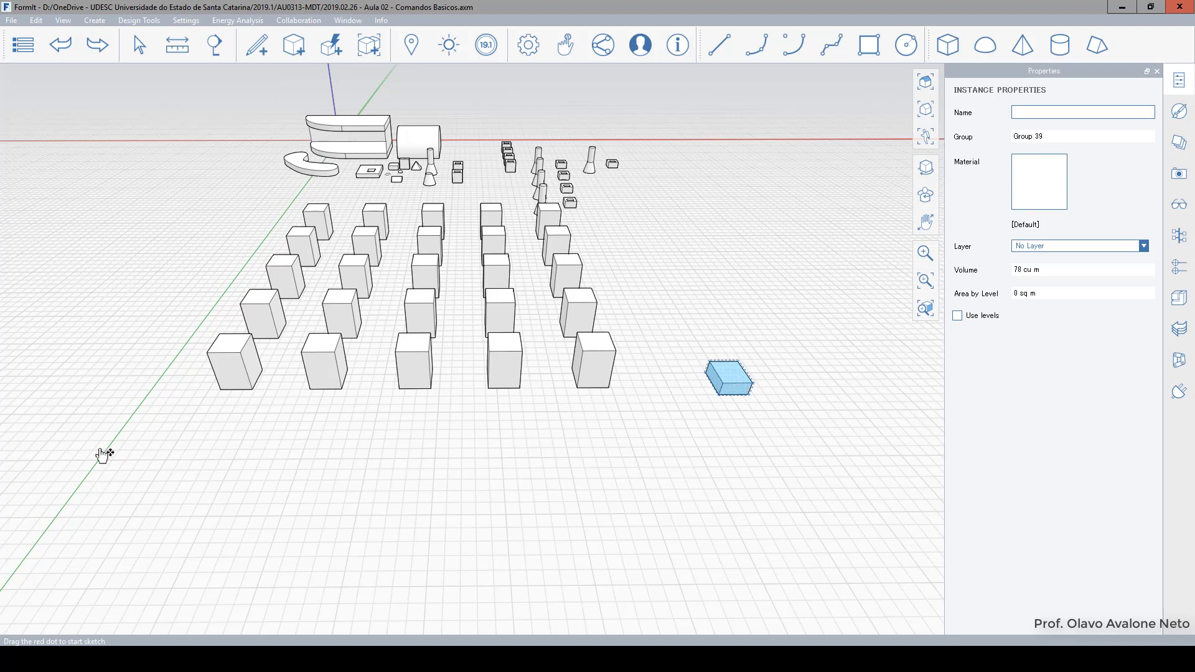
{"action": "left_click_drag", "start_coordinate": [161, 353], "coordinate": [821, 435]}
{"action": "left_click_drag", "start_coordinate": [125, 349], "coordinate": [768, 448]}
{"action": "left_click_drag", "start_coordinate": [734, 438], "coordinate": [98, 333]}
{"action": "left_click", "coordinate": [339, 428]}
Select the three nearest boxes of the grid's first column plus the second-row box of the second column
{"action": "left_click", "coordinate": [251, 352]}
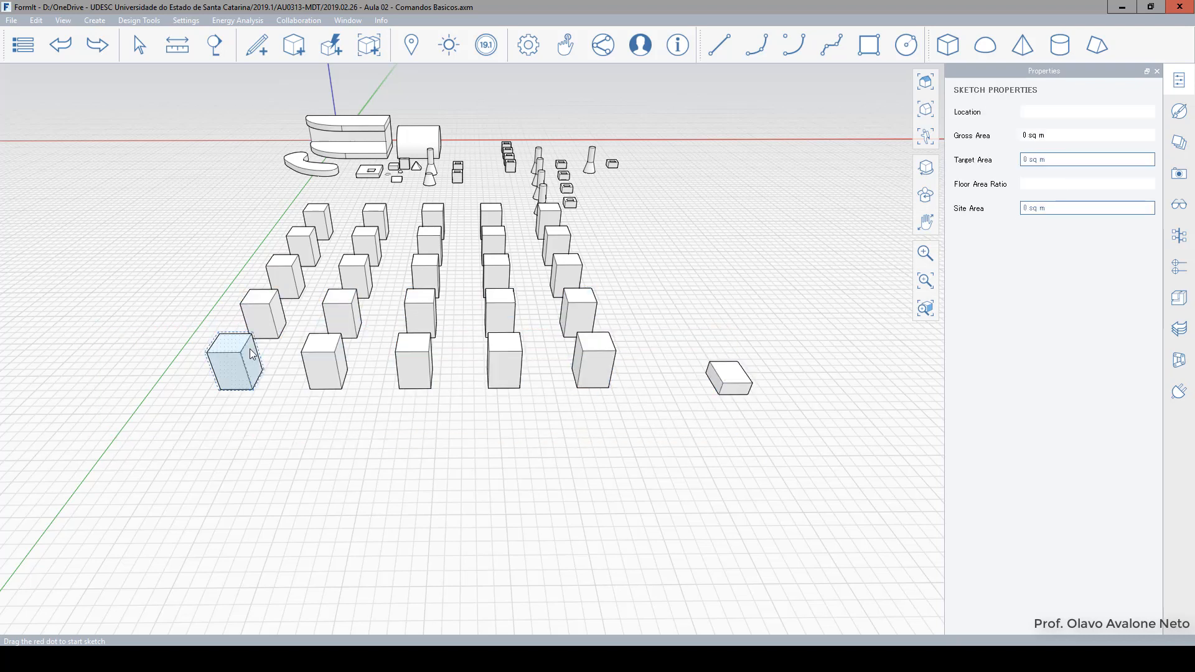
{"action": "left_click", "coordinate": [244, 350]}
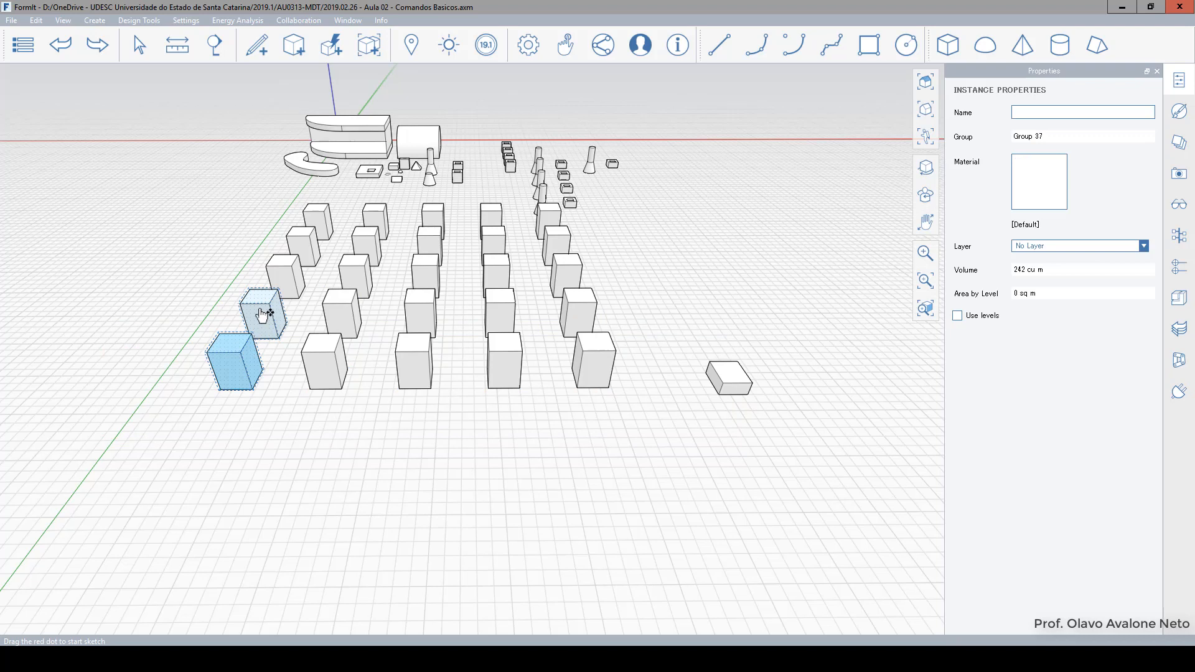
{"action": "left_click", "coordinate": [262, 316], "text": "ctrl"}
{"action": "left_click", "coordinate": [304, 290], "text": "ctrl"}
{"action": "left_click", "coordinate": [348, 329], "text": "ctrl"}
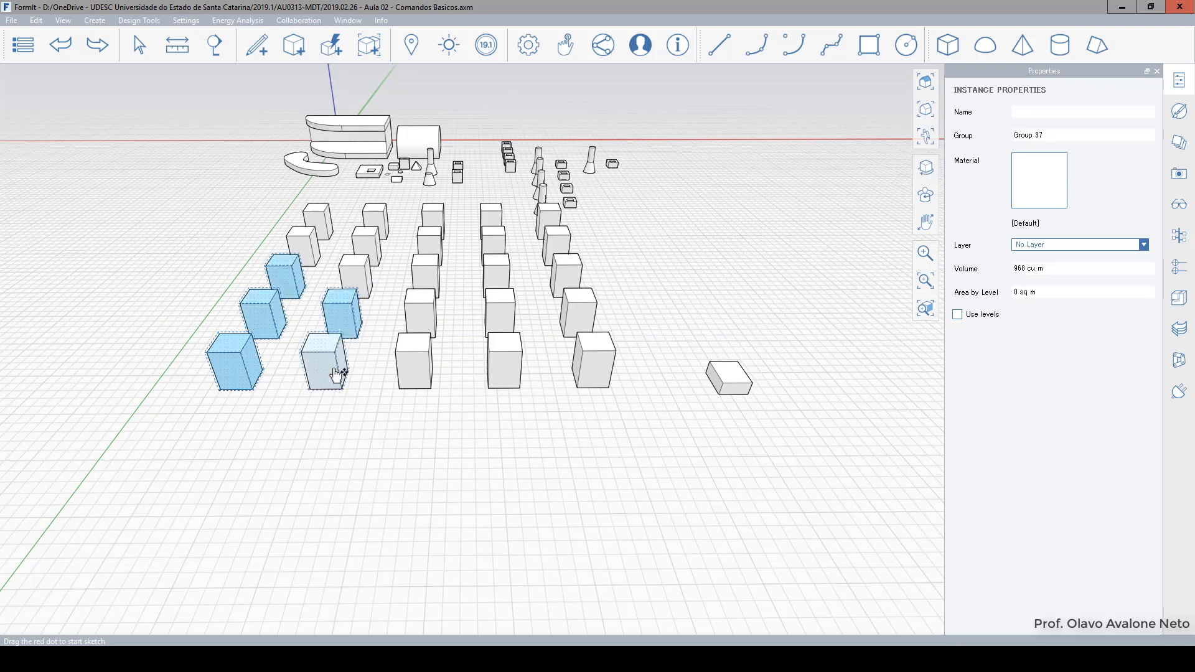